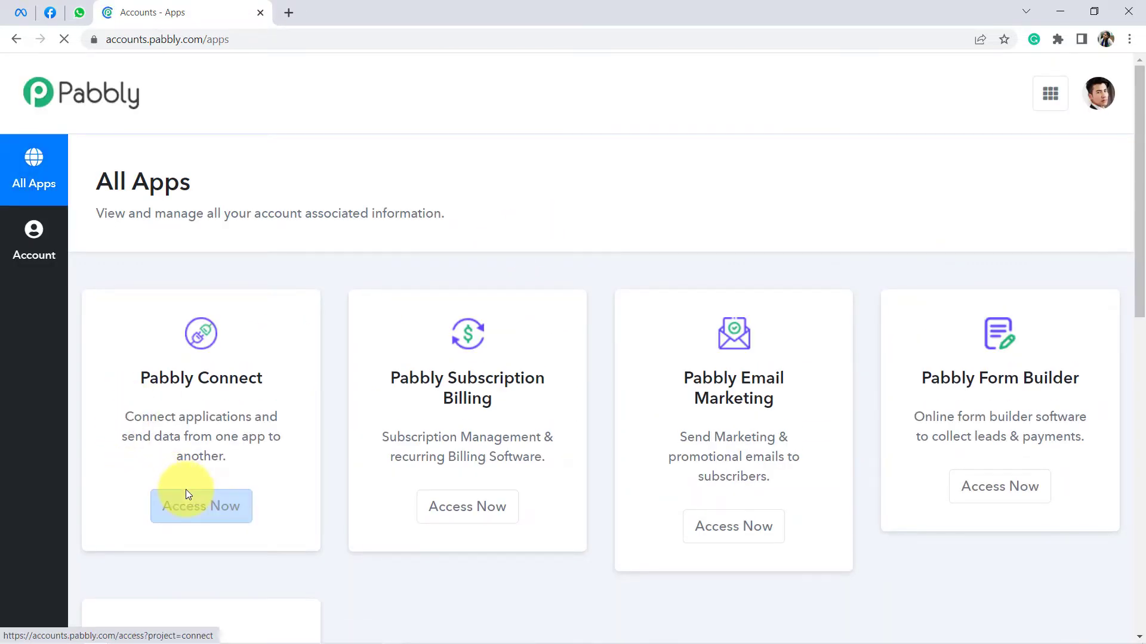
Step: Open Pabbly Connect from the apps dashboard
click(186, 503)
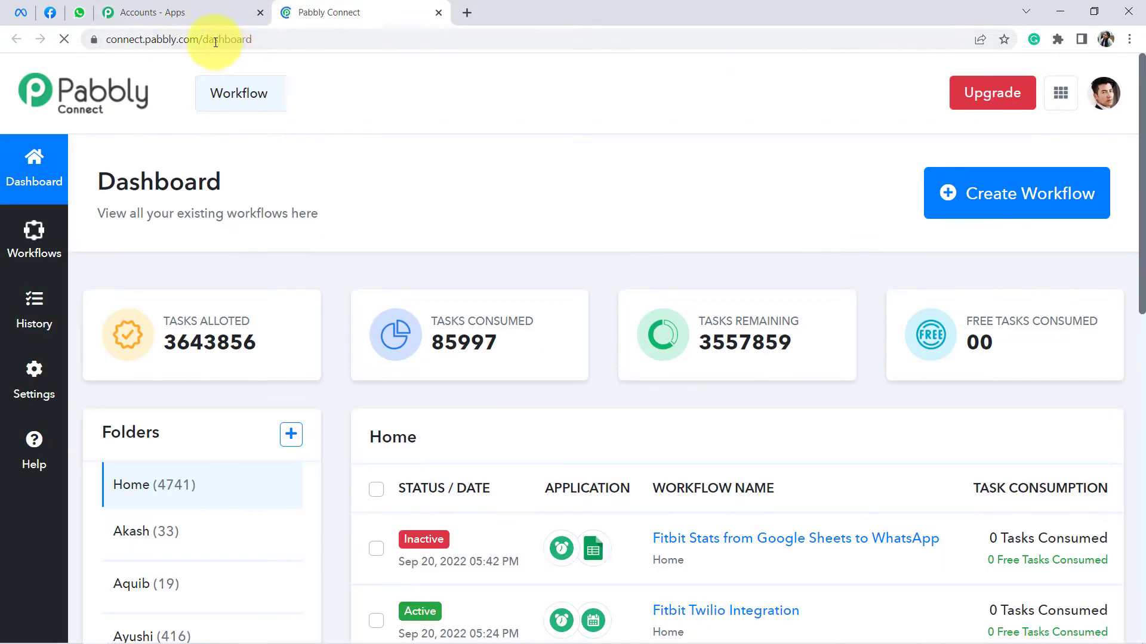
drag(210, 41, 268, 38)
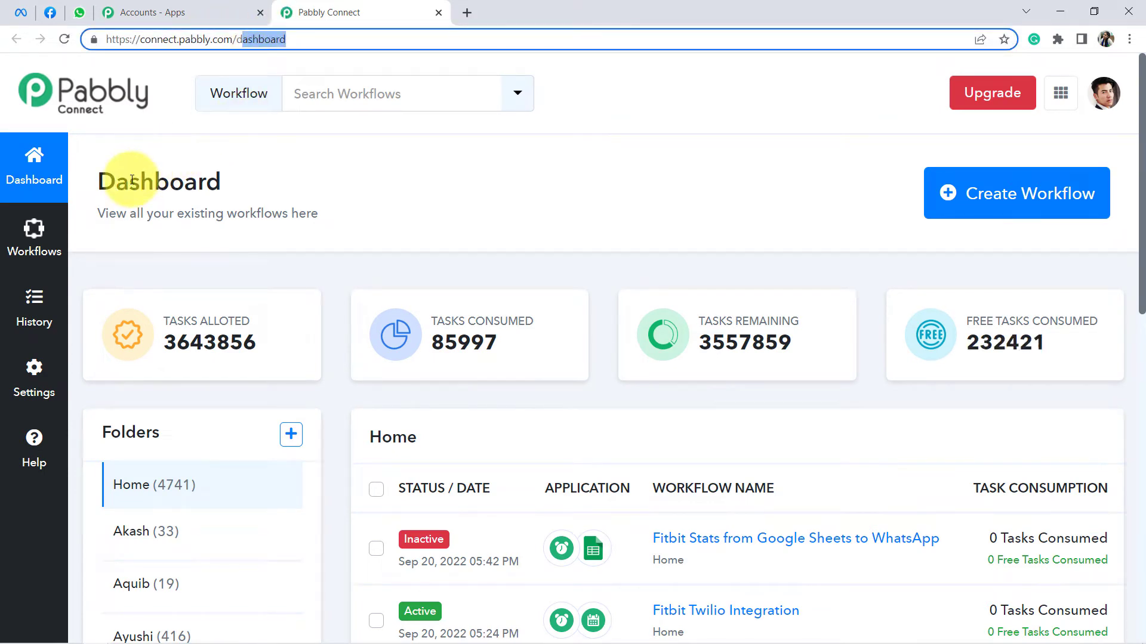
drag(129, 179, 259, 209)
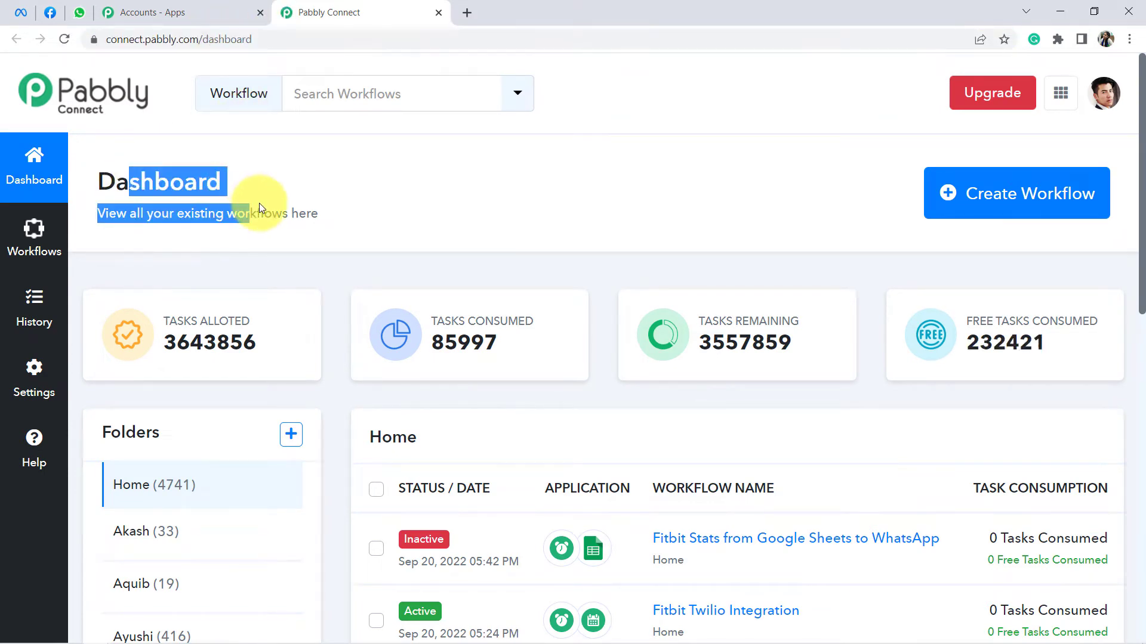
Step: Create a workflow named 'Send Follow up to Facebook Leads on WhatsApp Automatically', fixing the 'FAcebook' typo
click(1021, 201)
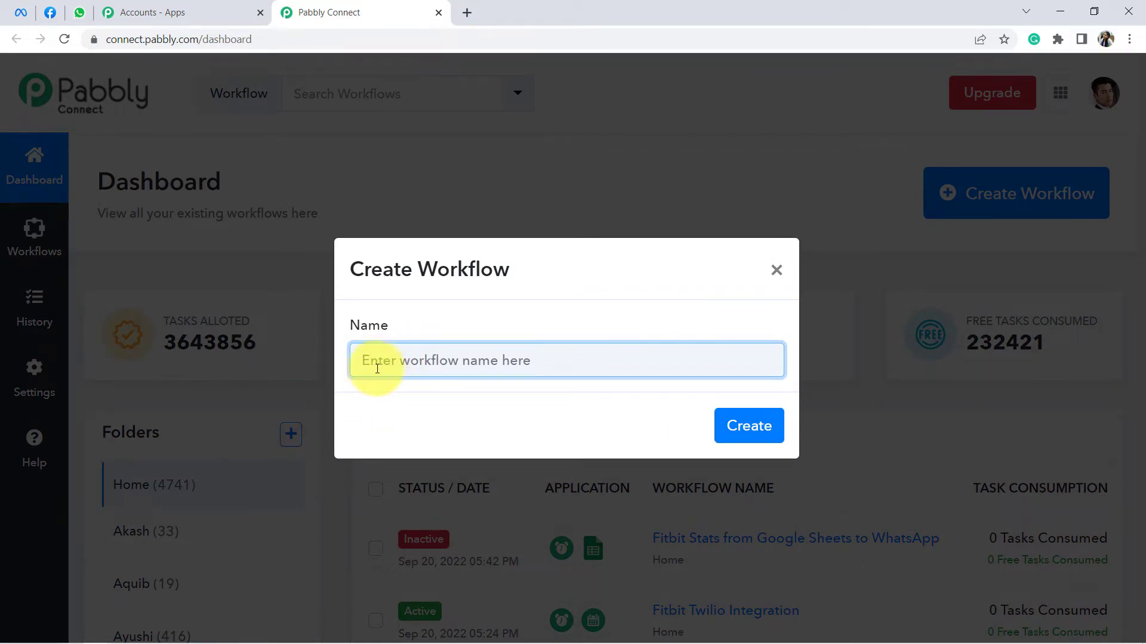
text(Send Follow up to FAcebook Leads on WhatsApp Automatically)
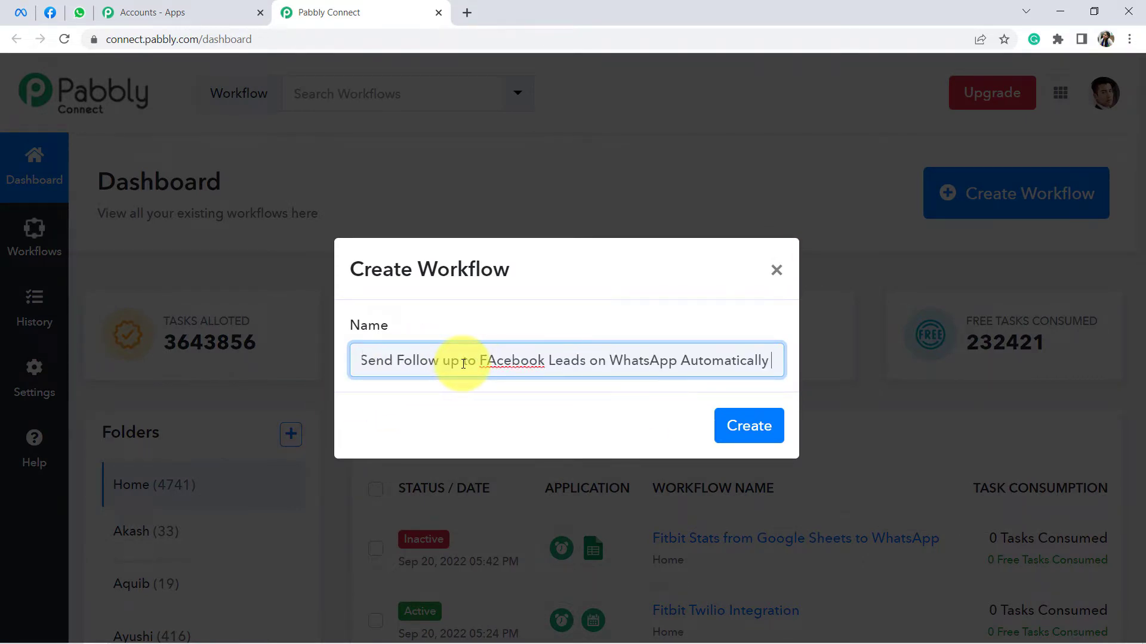
mouse_move(460, 362)
mouse_down()
mouse_move(362, 362)
mouse_move(472, 363)
mouse_up()
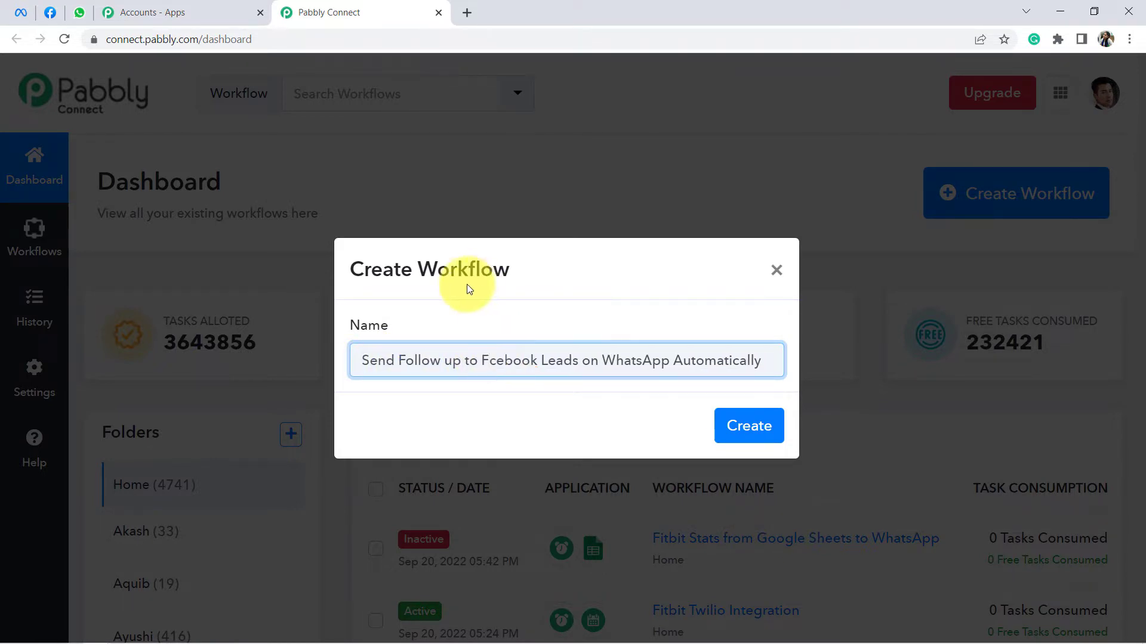
text(a)
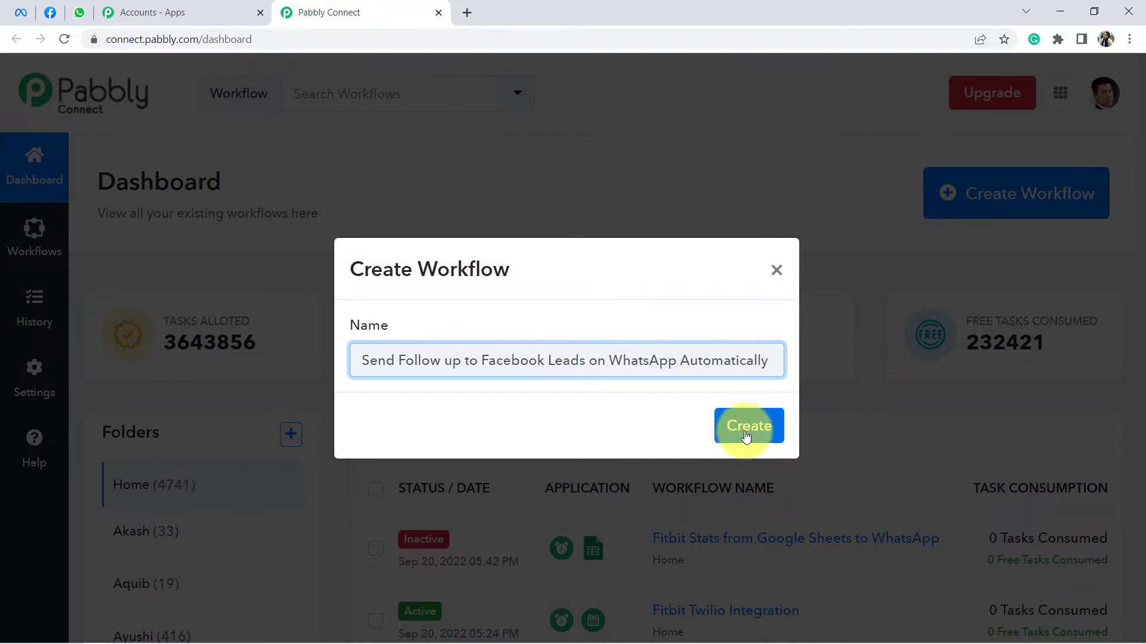
click(744, 433)
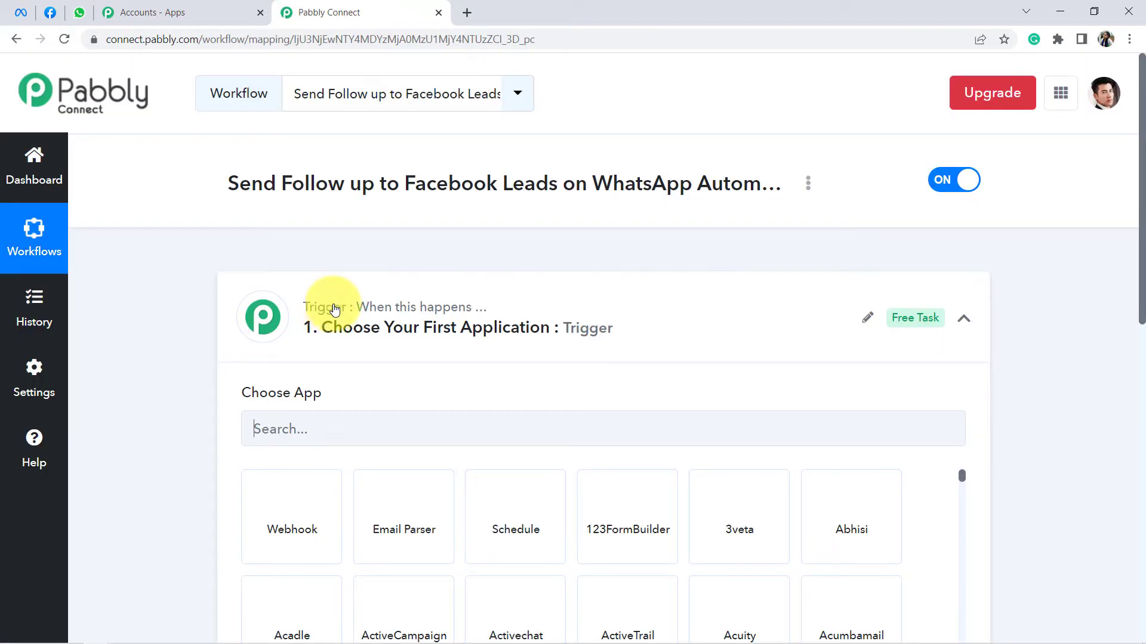
click(370, 315)
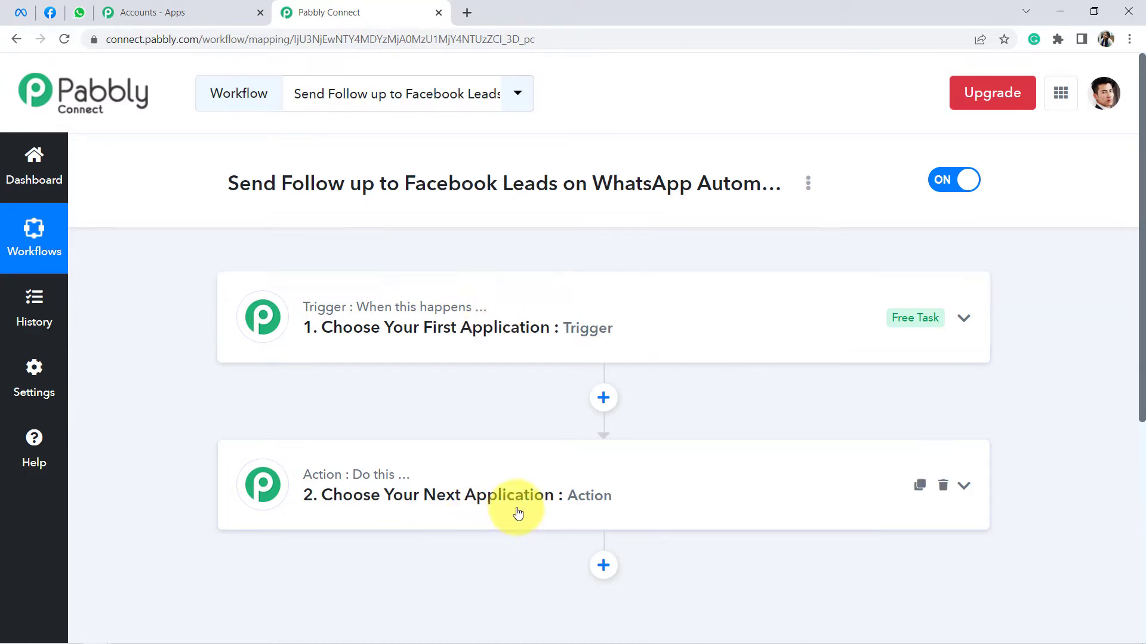
drag(308, 199, 695, 195)
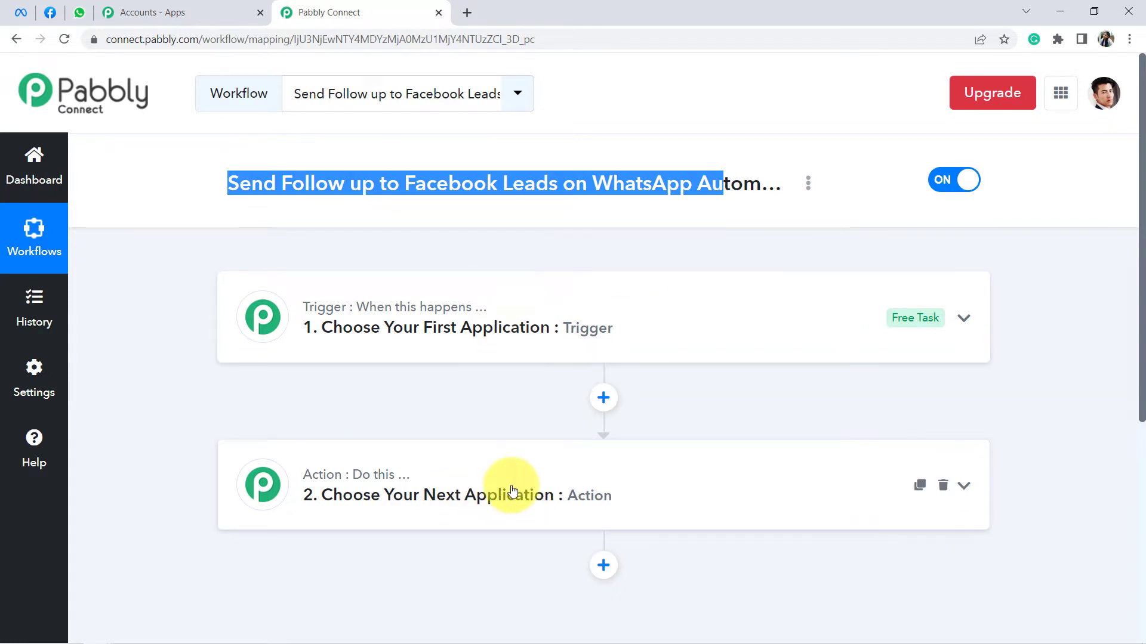
click(510, 336)
scroll(418, 334, down, 3)
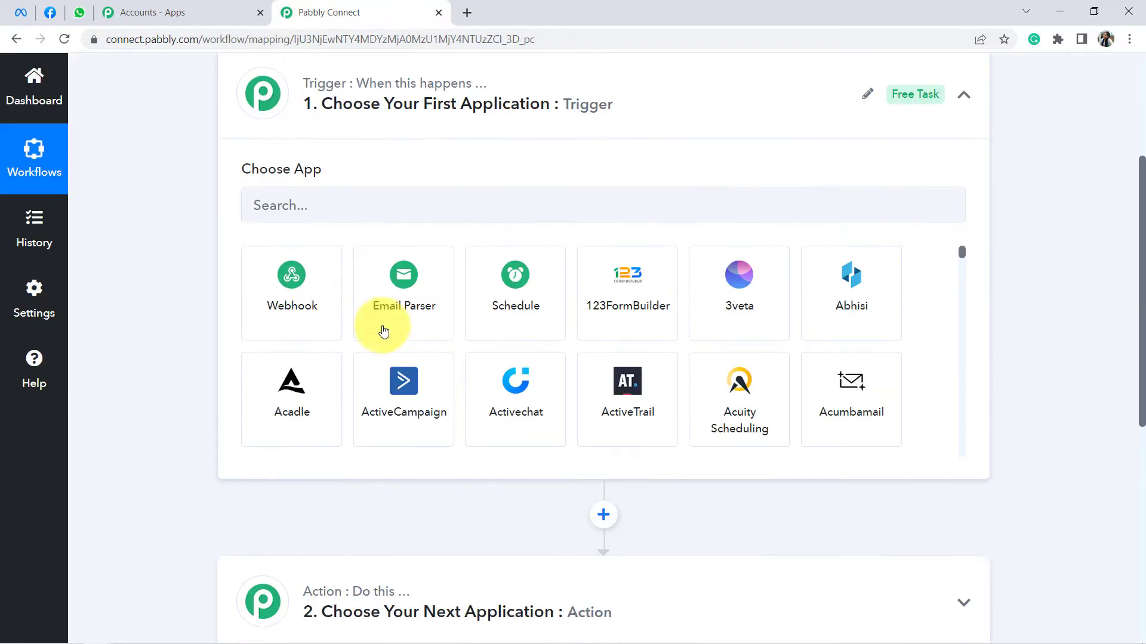
Step: Set the trigger app to Facebook Lead Ads with the New Lead (Instant) event, then start connecting
click(268, 200)
text(faceb)
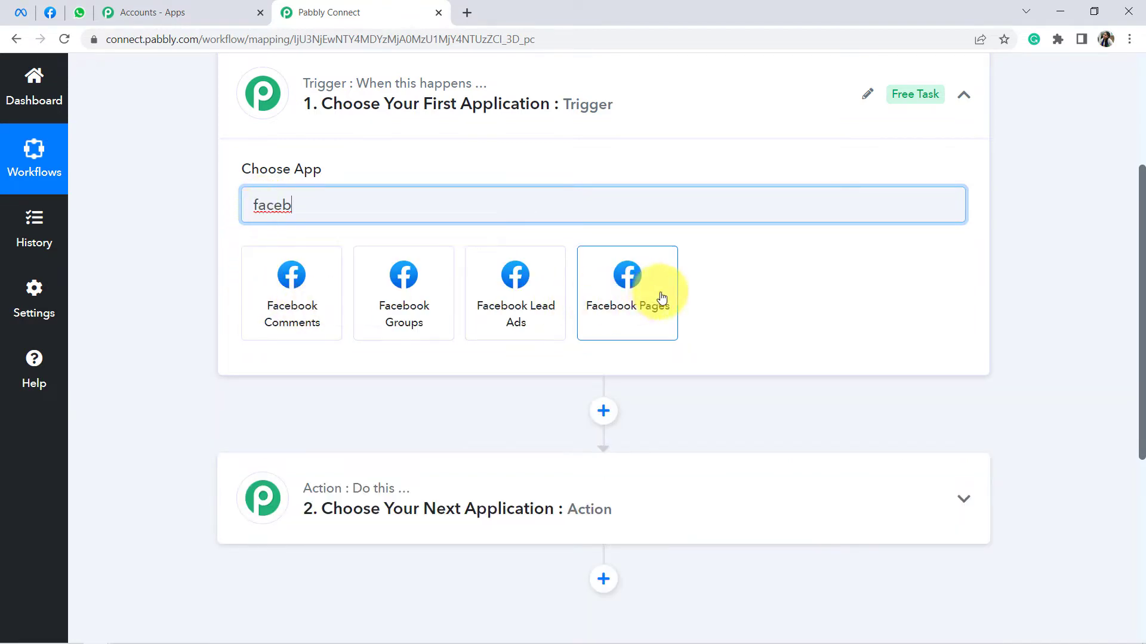
click(511, 308)
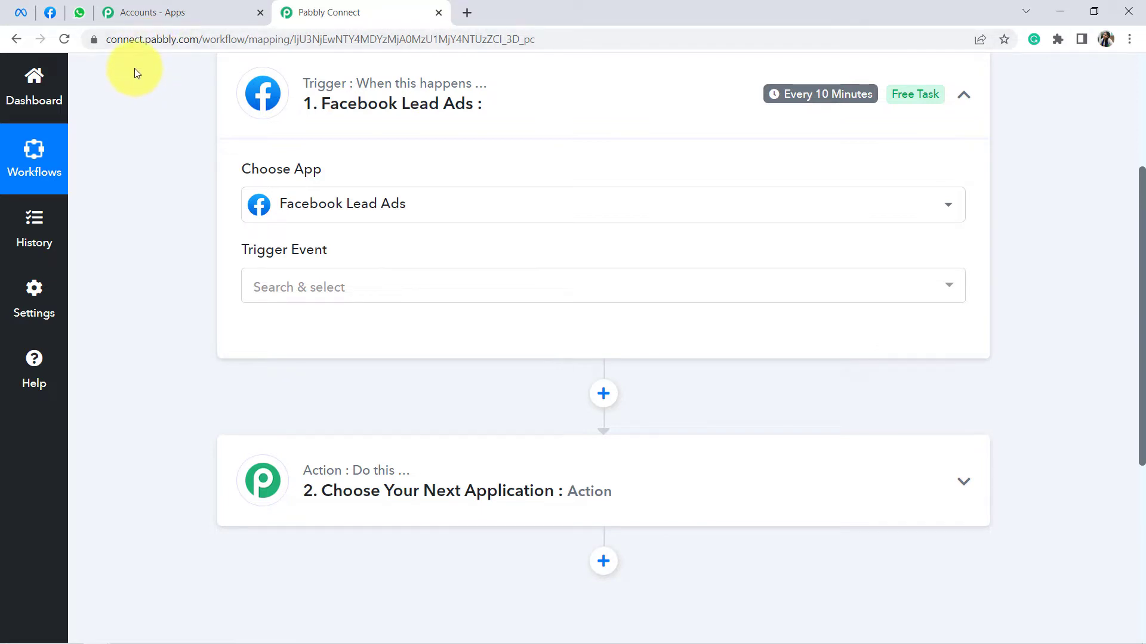
click(268, 298)
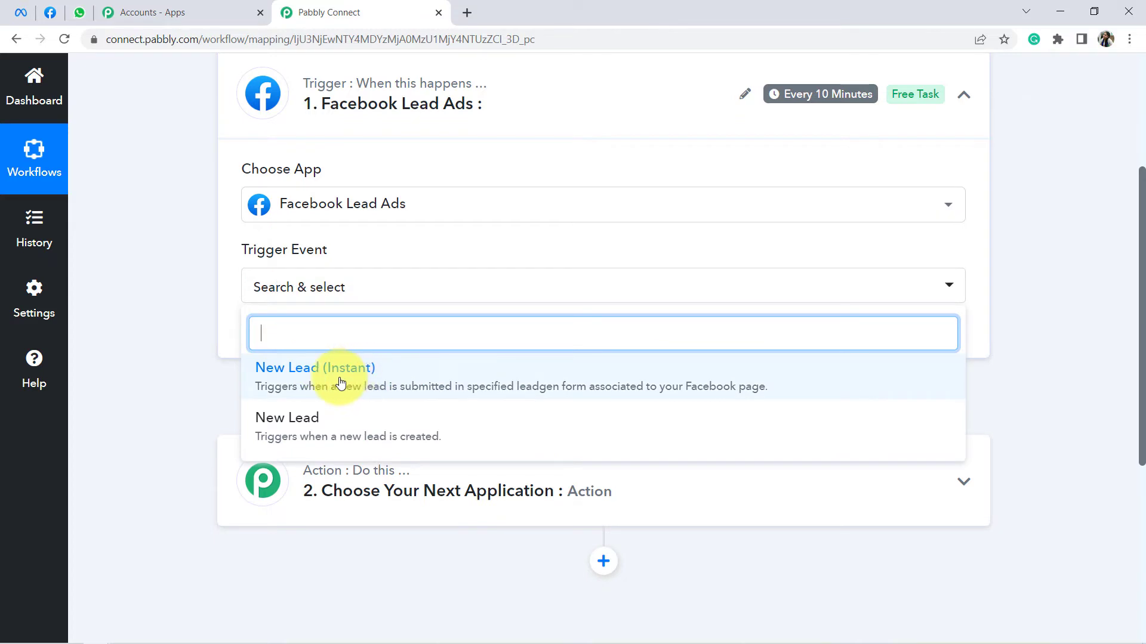
click(339, 382)
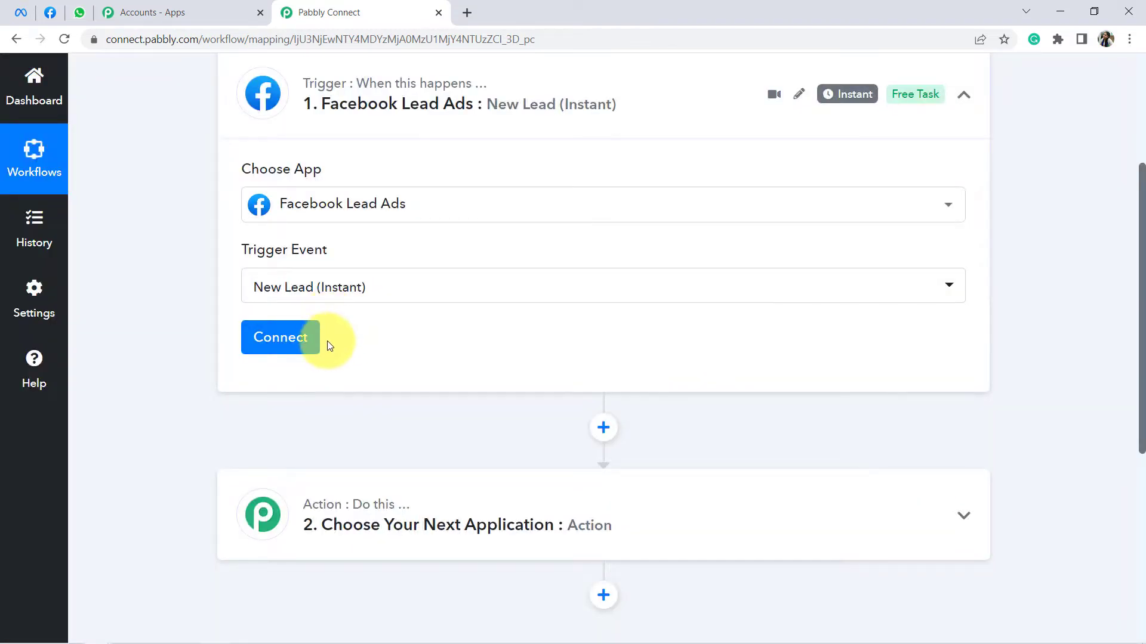
click(283, 340)
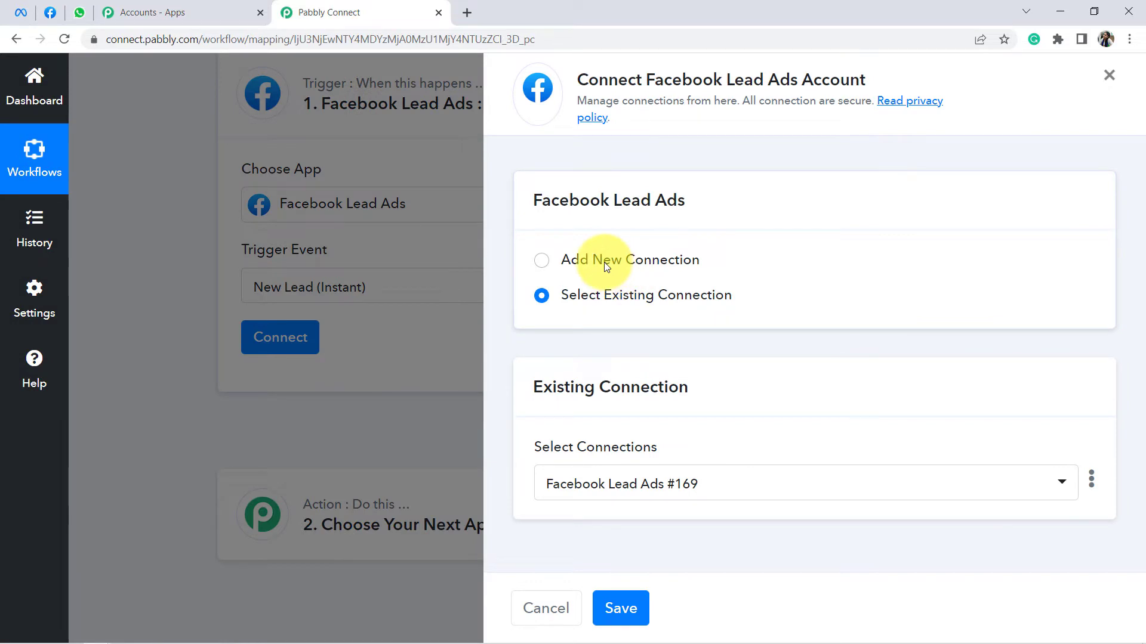
Step: Add and authorize a new Facebook Lead Ads connection, then scroll to the Page field
click(606, 266)
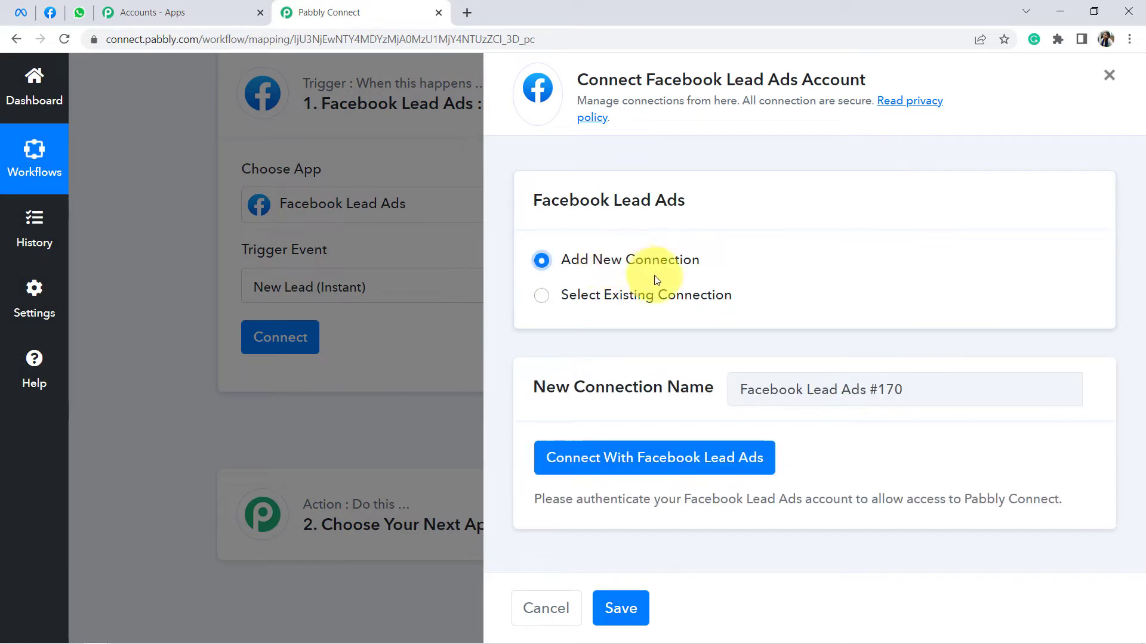
click(644, 458)
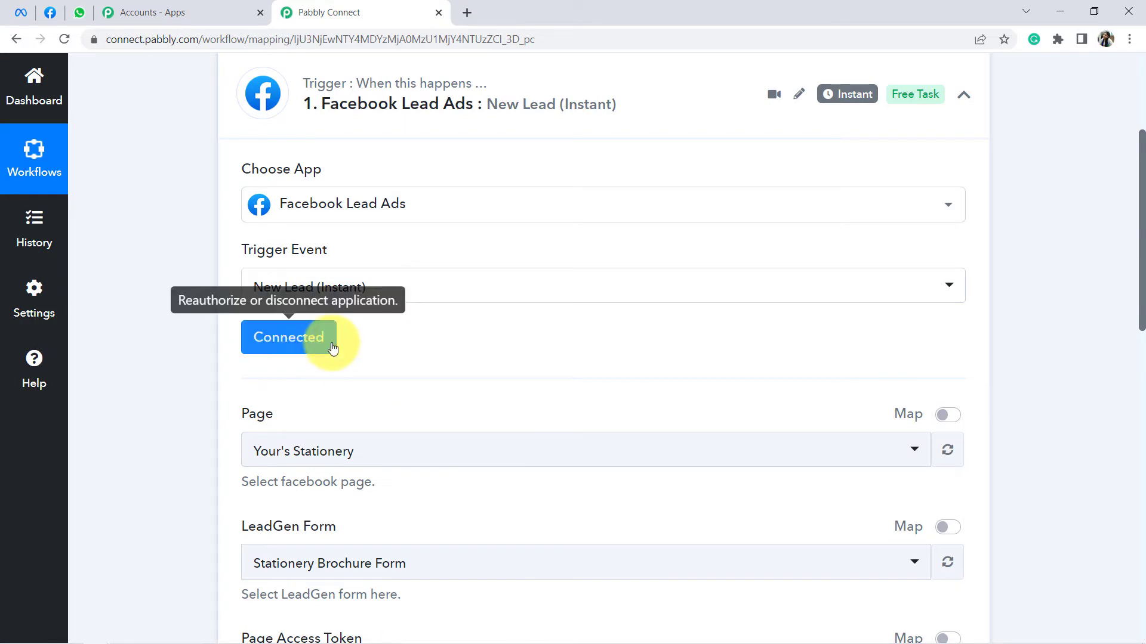
scroll(389, 350, down, 2)
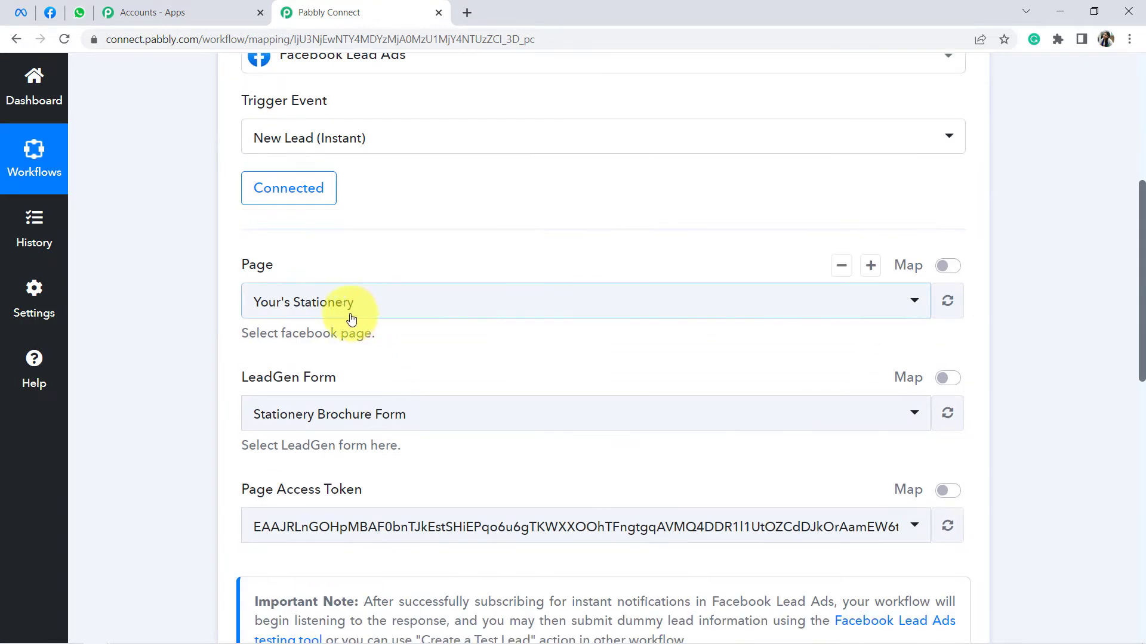
drag(235, 275, 305, 278)
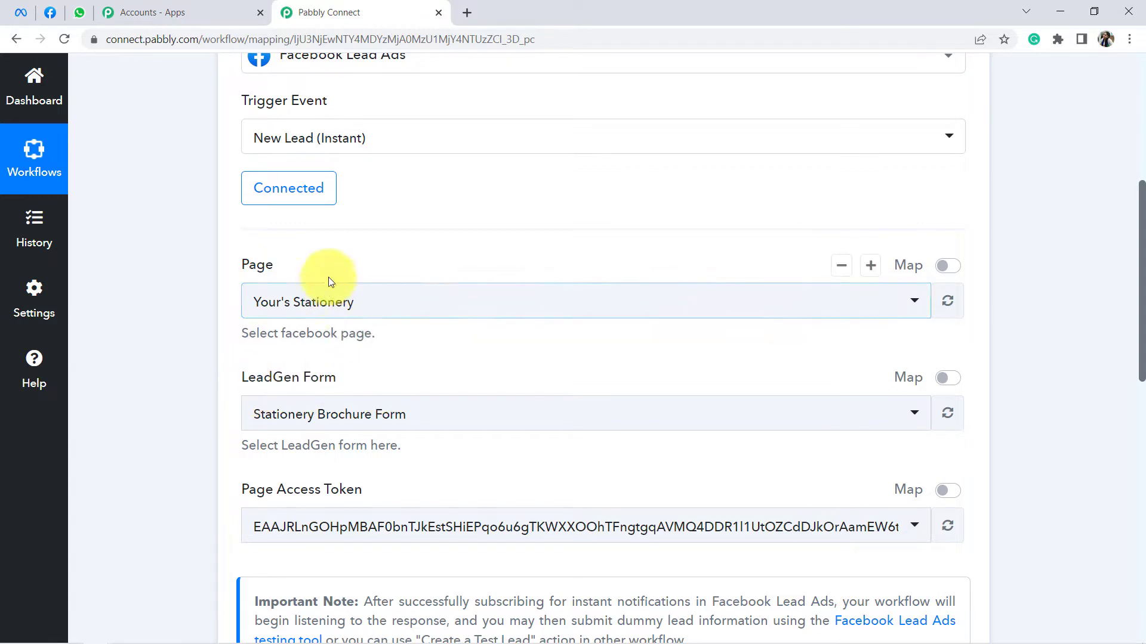
click(50, 12)
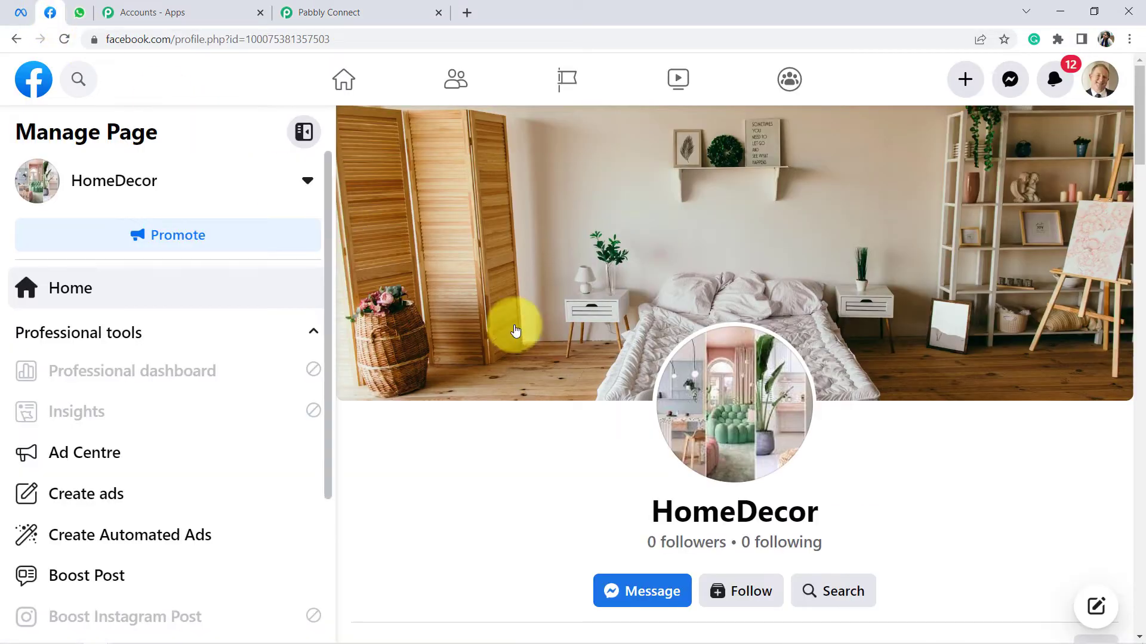
scroll(639, 378, down, 1)
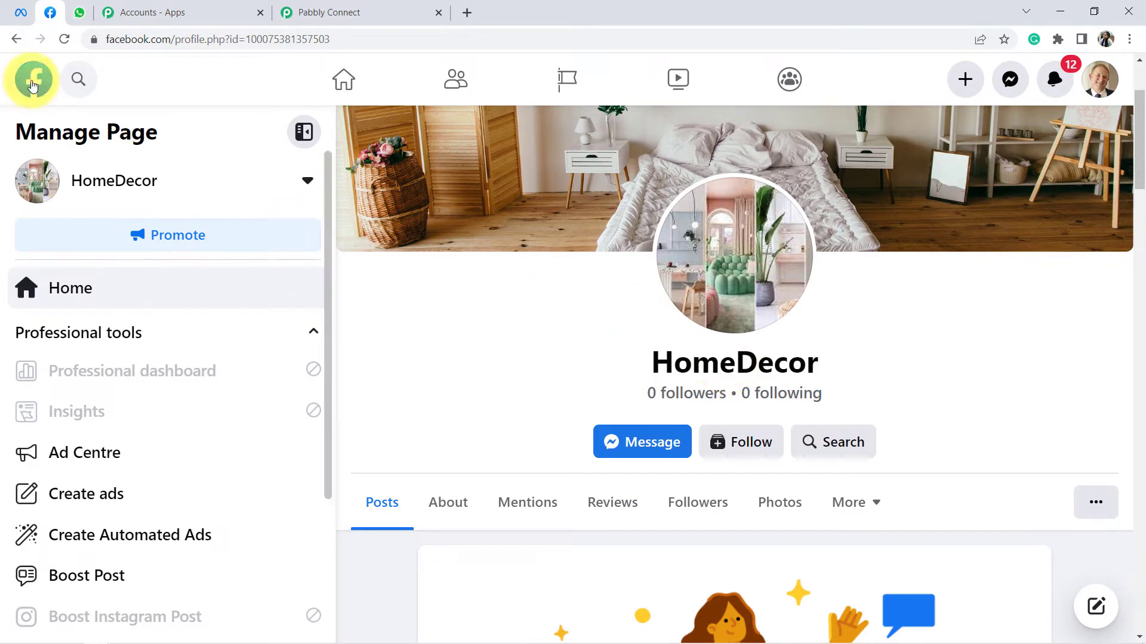
click(19, 11)
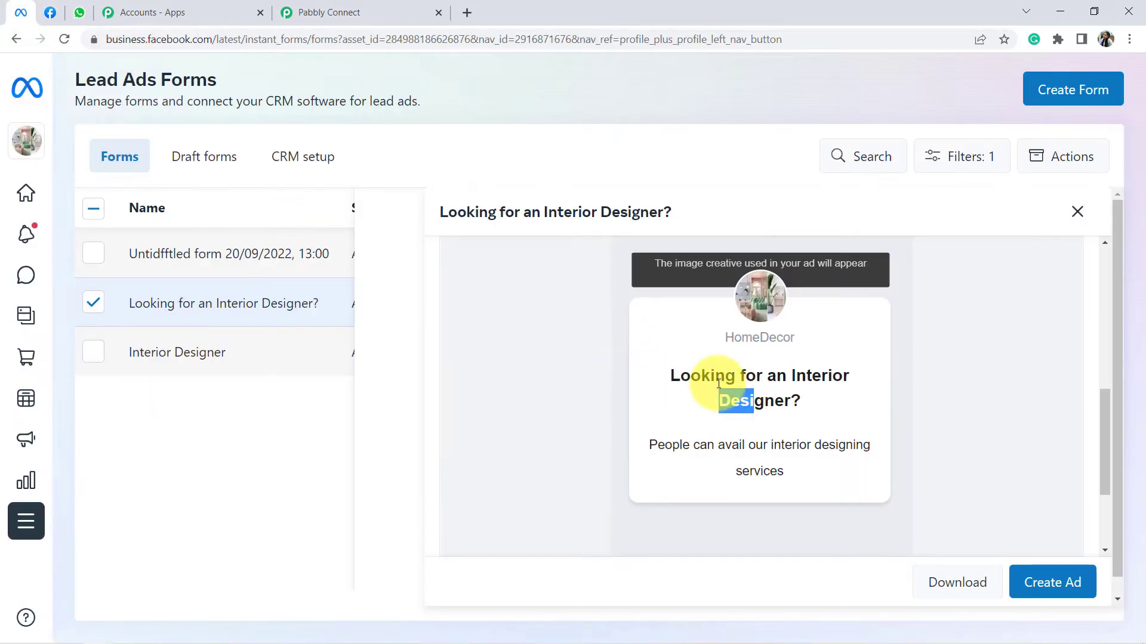
drag(686, 378, 760, 397)
scroll(761, 397, down, 1)
scroll(839, 447, down, 1)
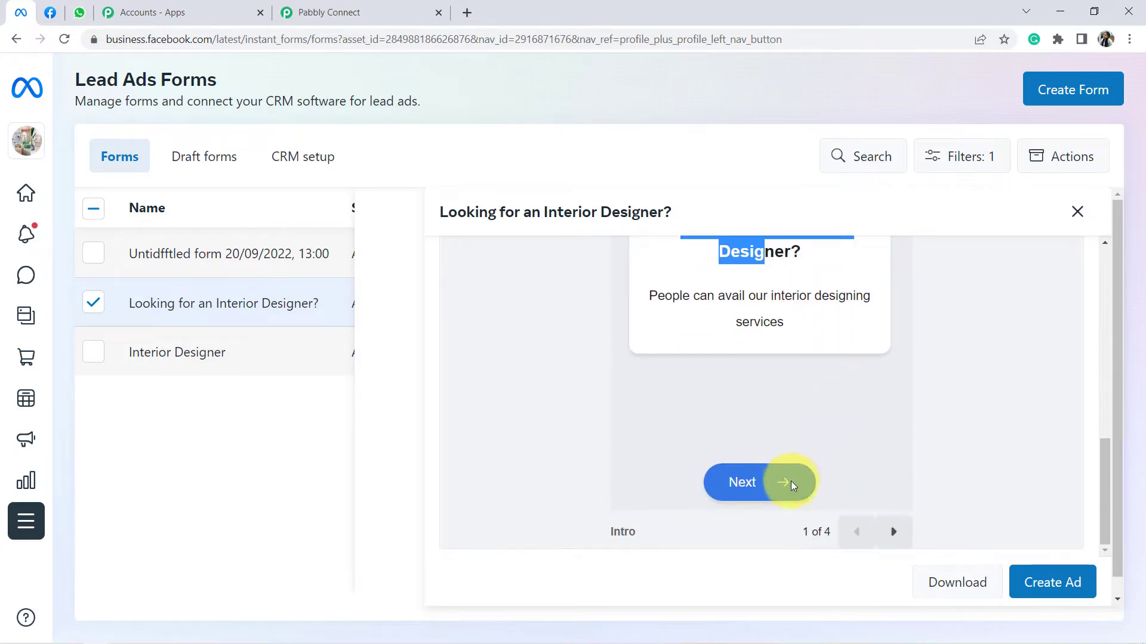
click(889, 533)
scroll(742, 333, up, 1)
scroll(847, 418, down, 1)
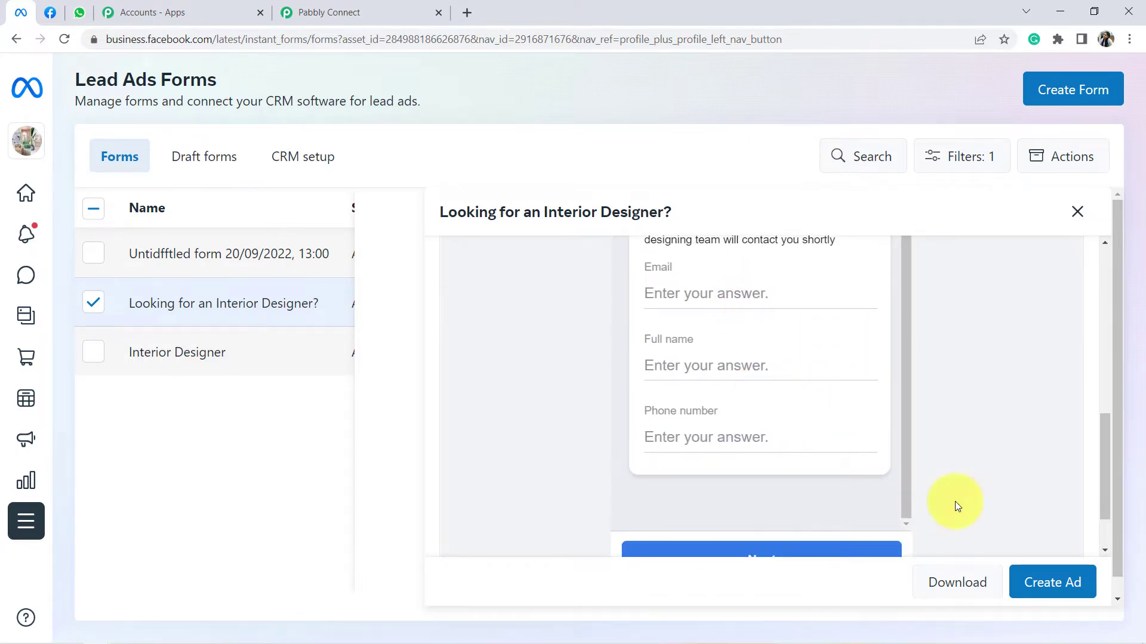
scroll(887, 481, down, 1)
click(889, 533)
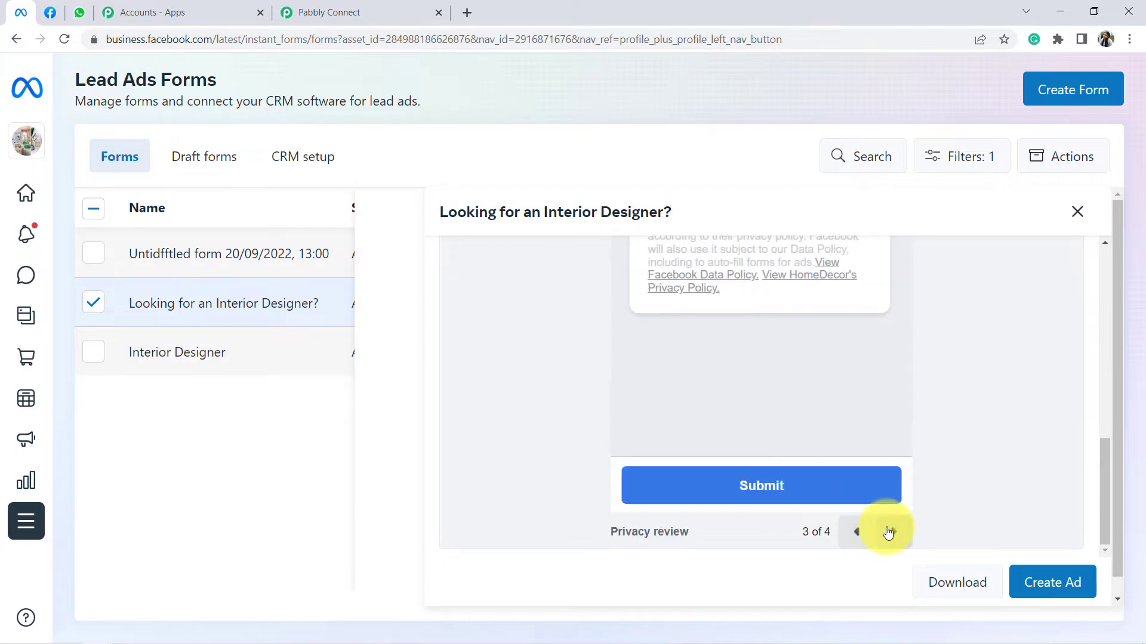
click(283, 6)
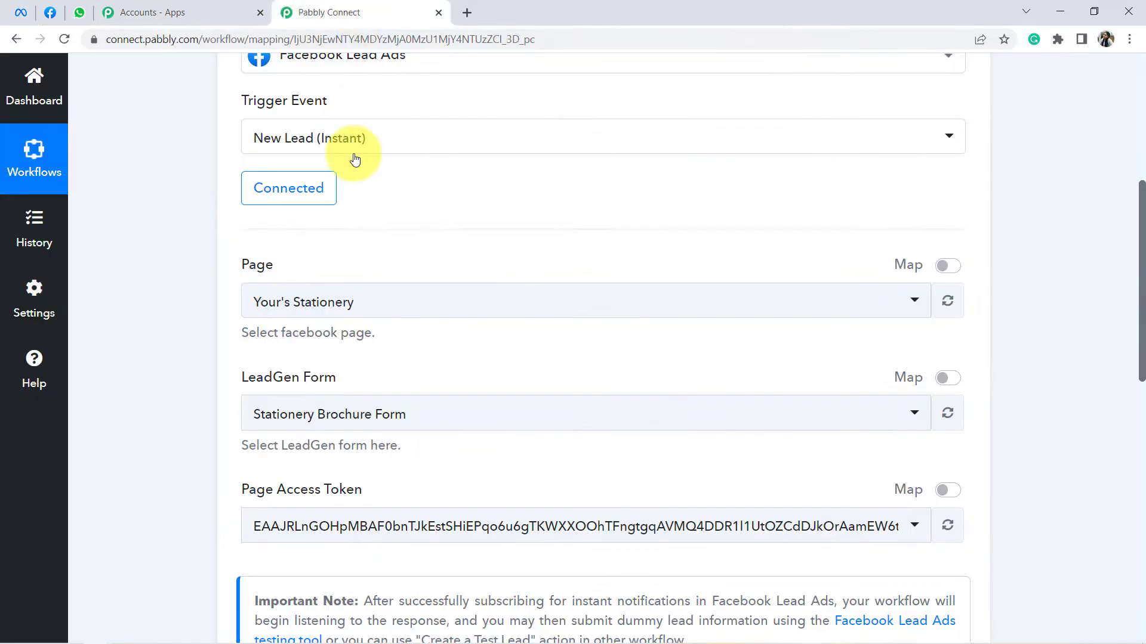
Step: Select HomeDecor as the Facebook page for the trigger
click(306, 302)
scroll(350, 247, down, 1)
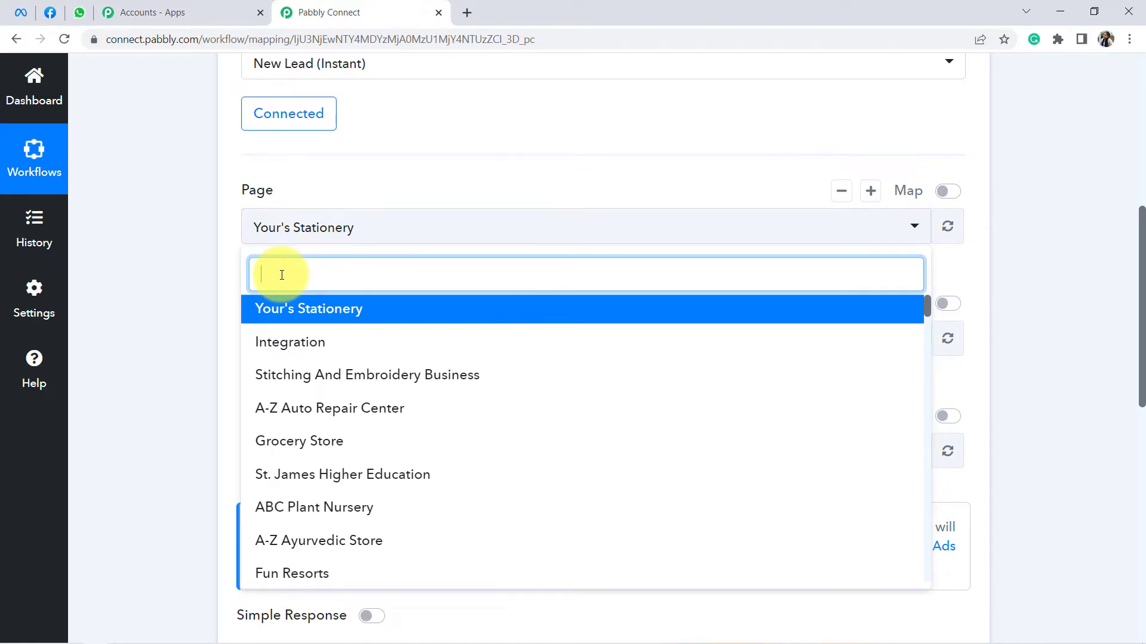
text(hon)
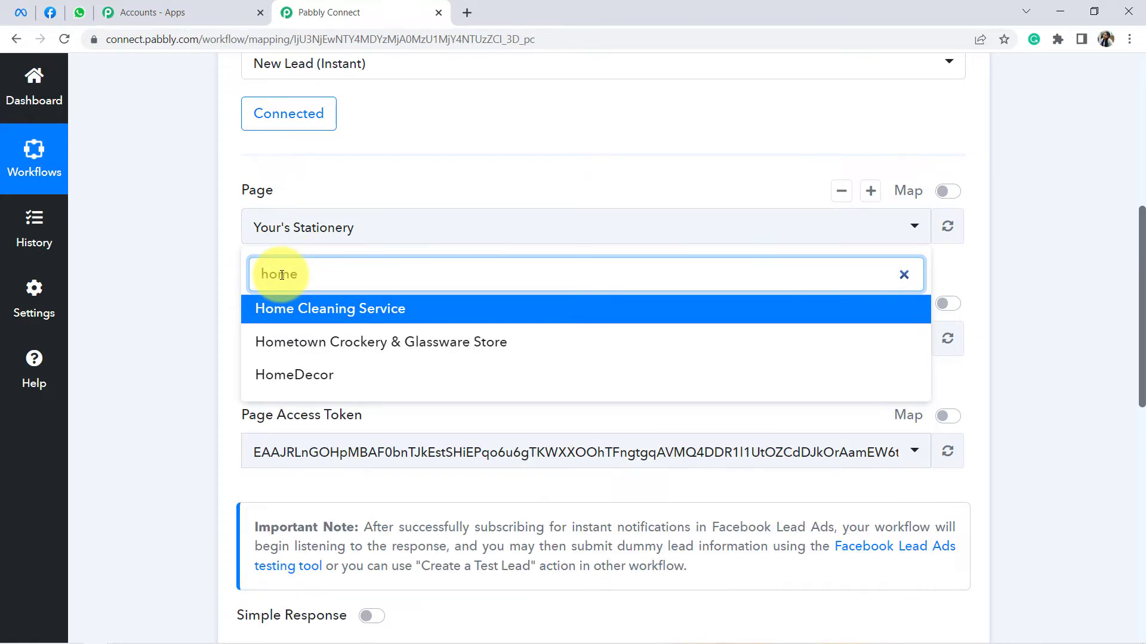
click(285, 375)
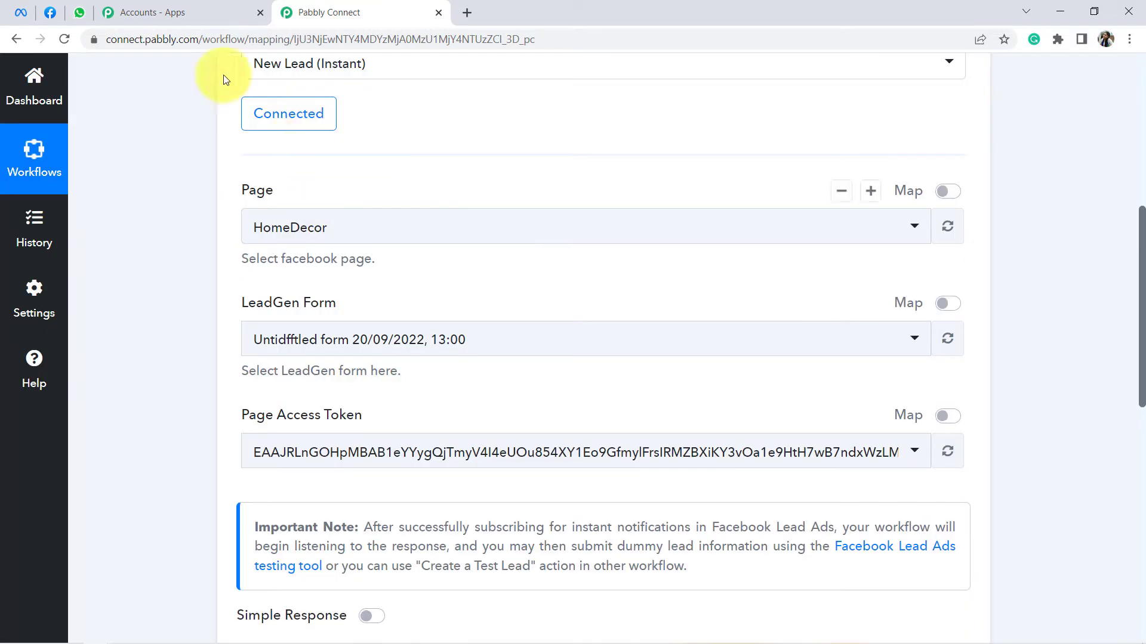
click(310, 232)
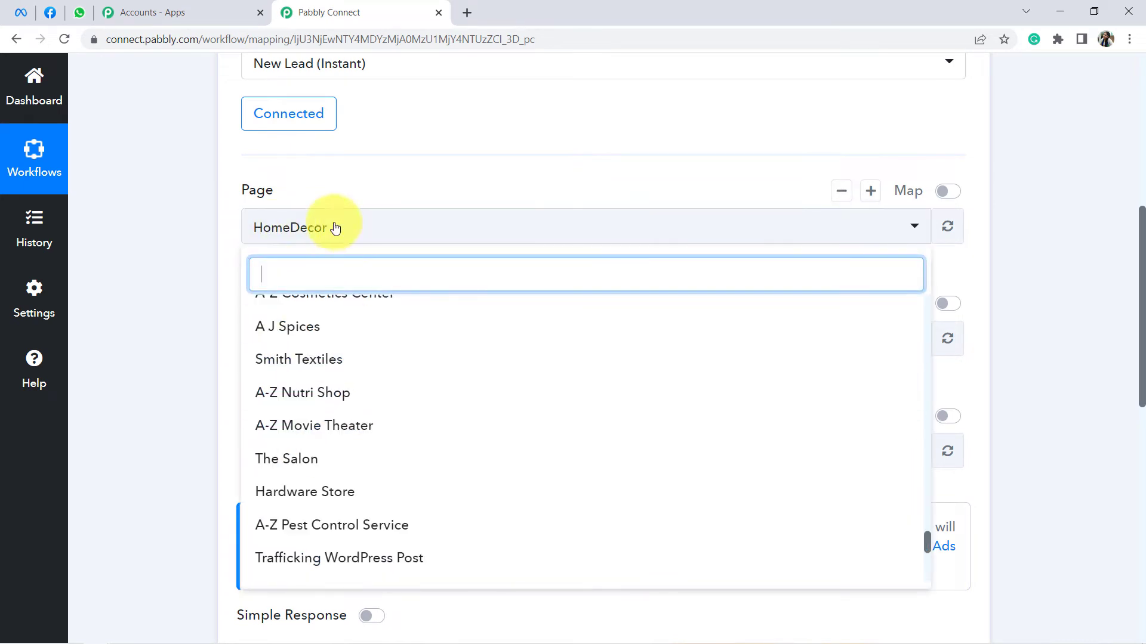
click(153, 312)
scroll(267, 197, down, 1)
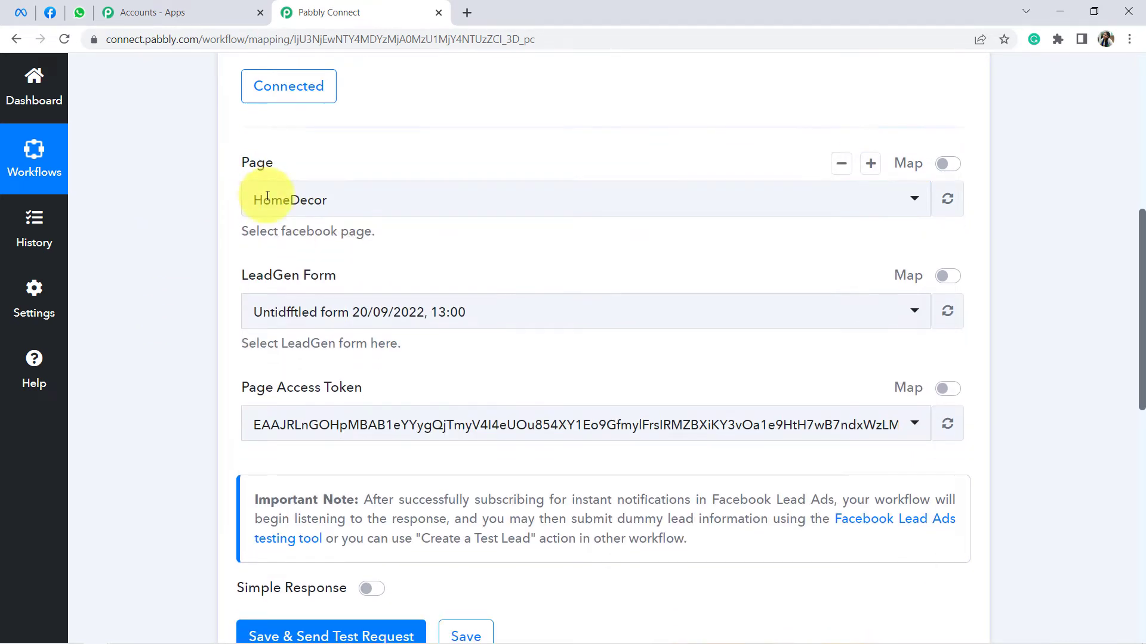
Step: Choose the 'Looking for an Interior Designer?' lead form and confirm it in Facebook's Forms tab
click(328, 268)
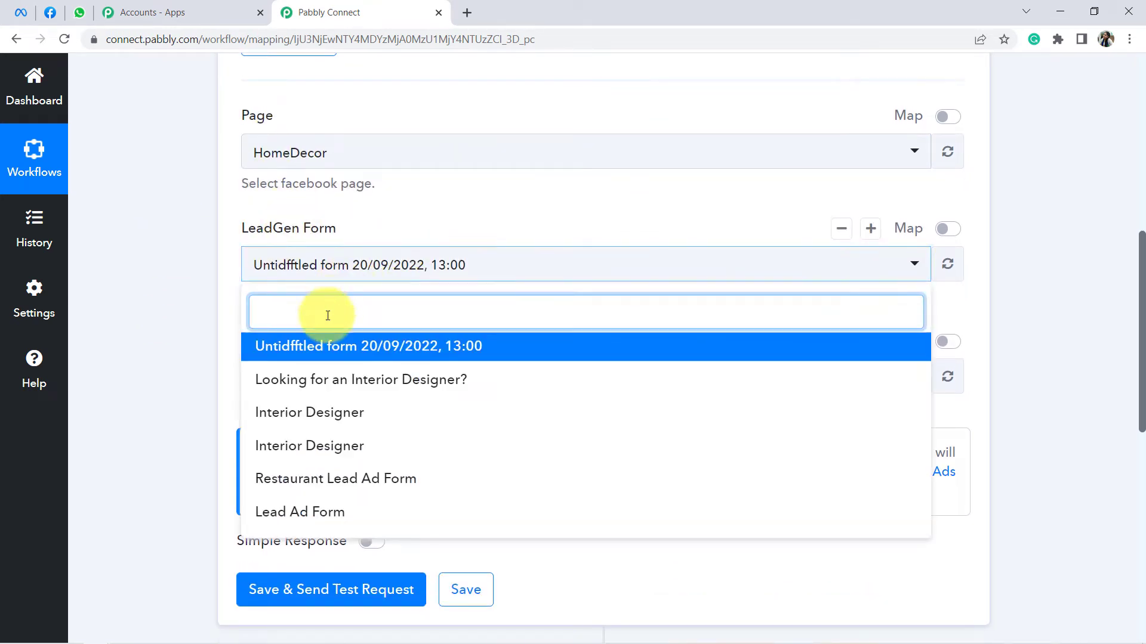
click(402, 392)
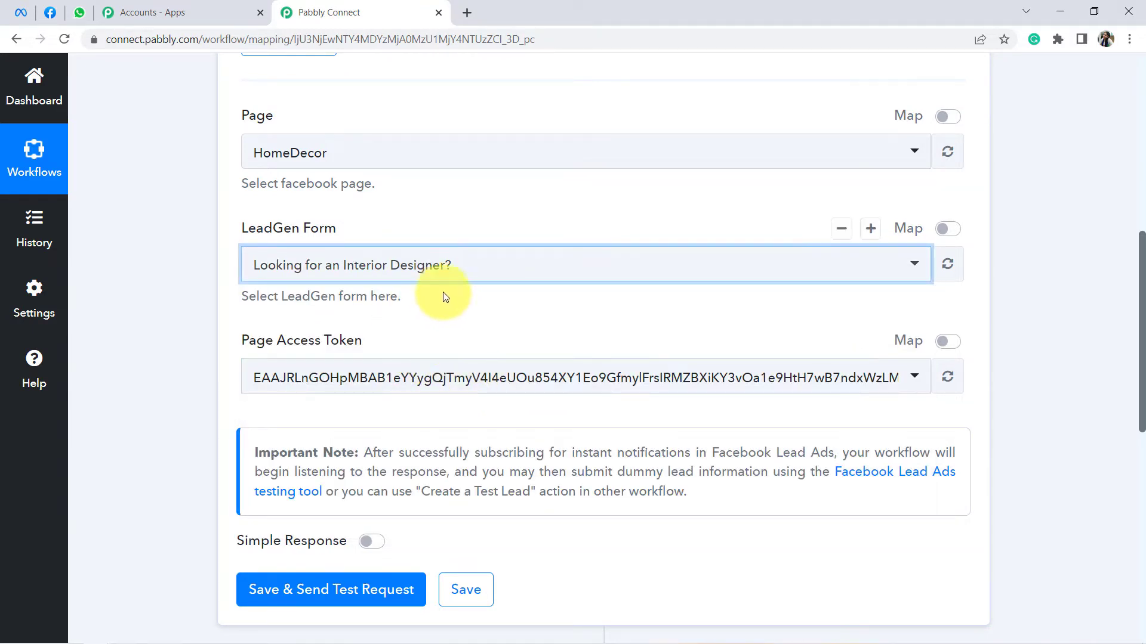
click(31, 8)
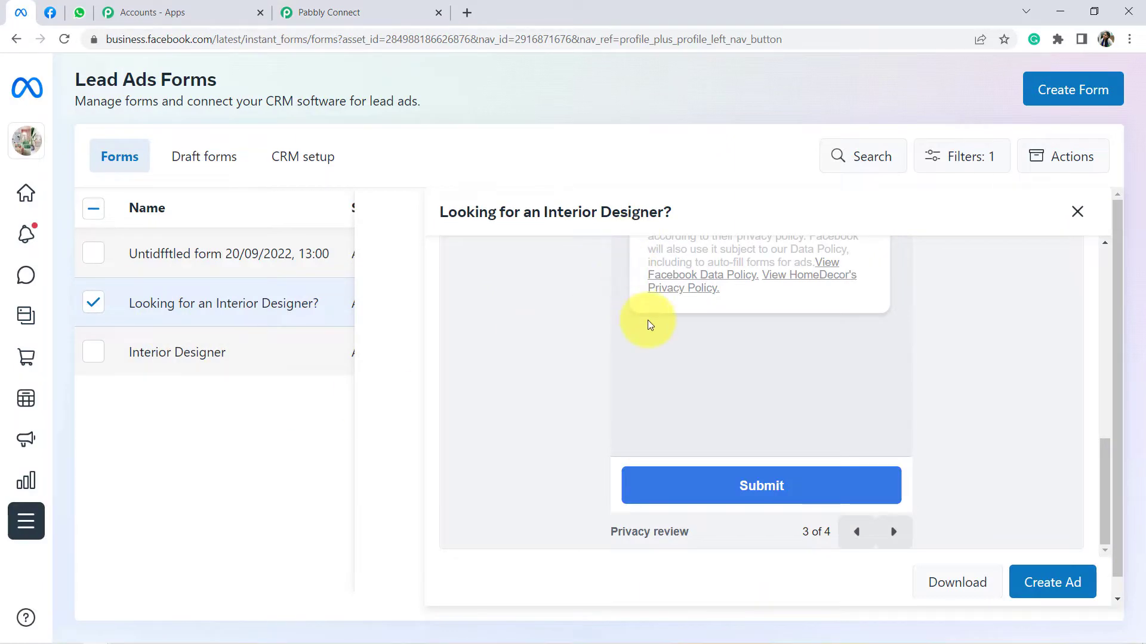
scroll(650, 325, up, 10)
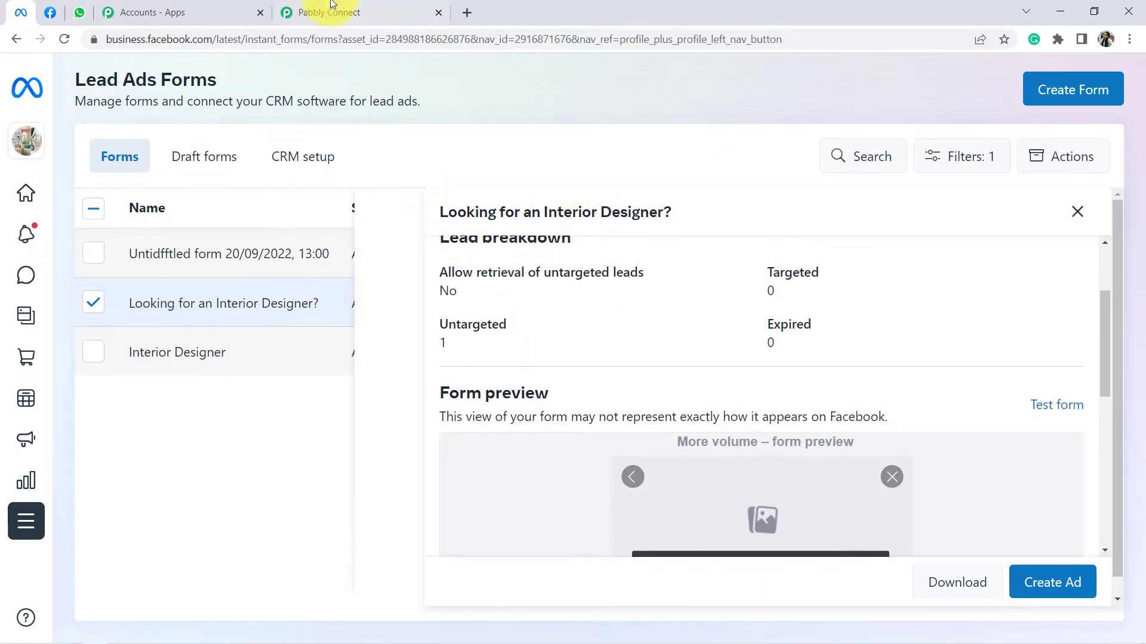
click(331, 7)
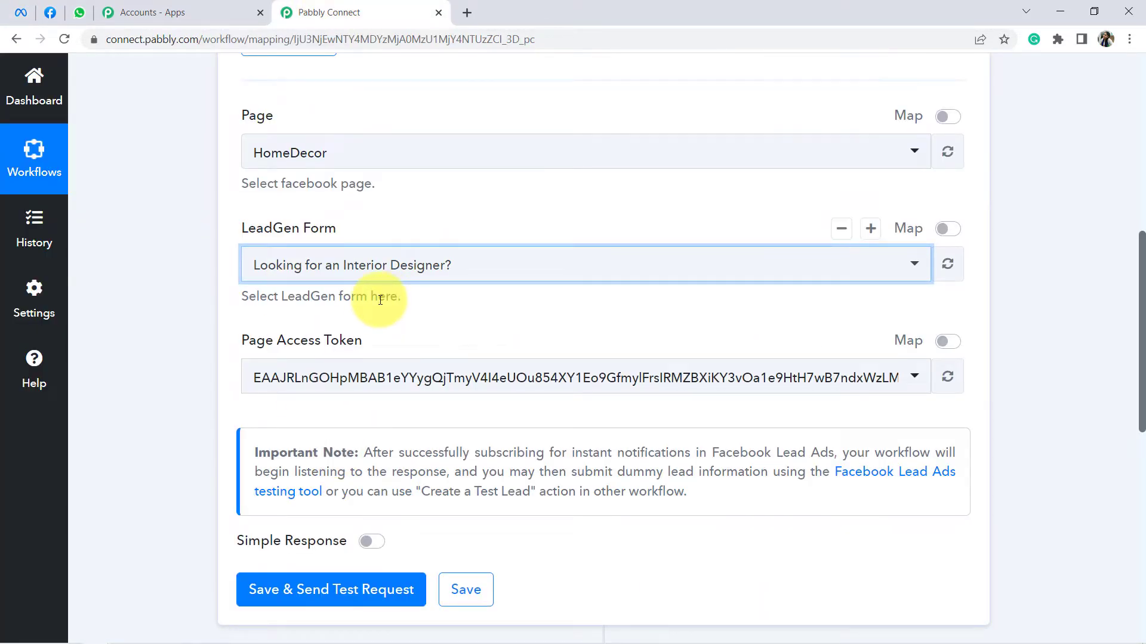
scroll(388, 292, down, 1)
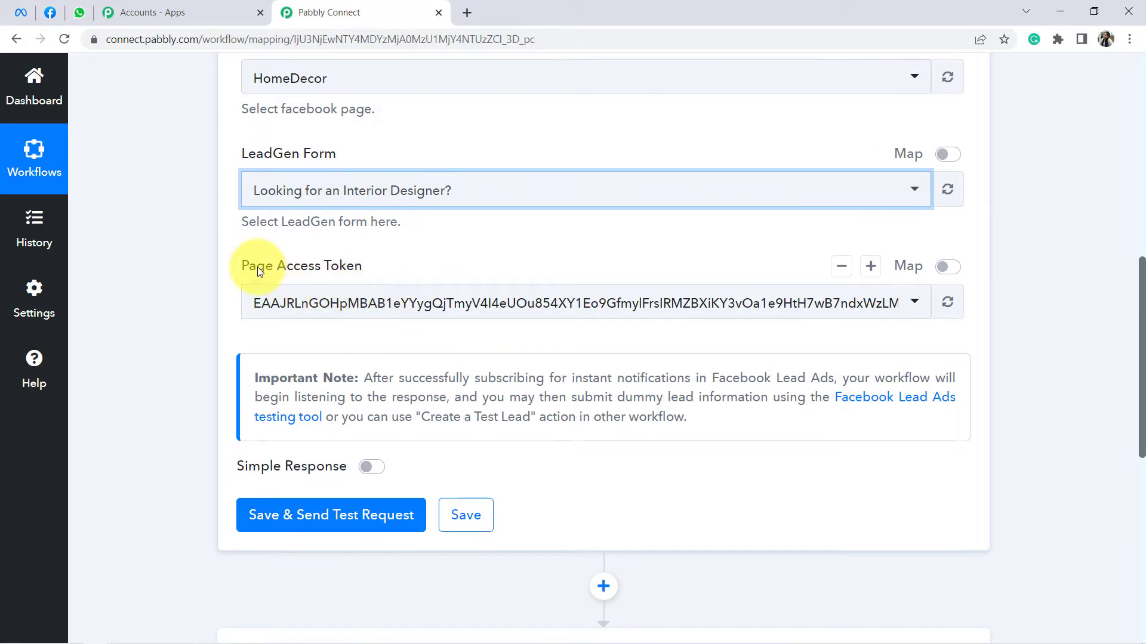
drag(256, 267, 305, 269)
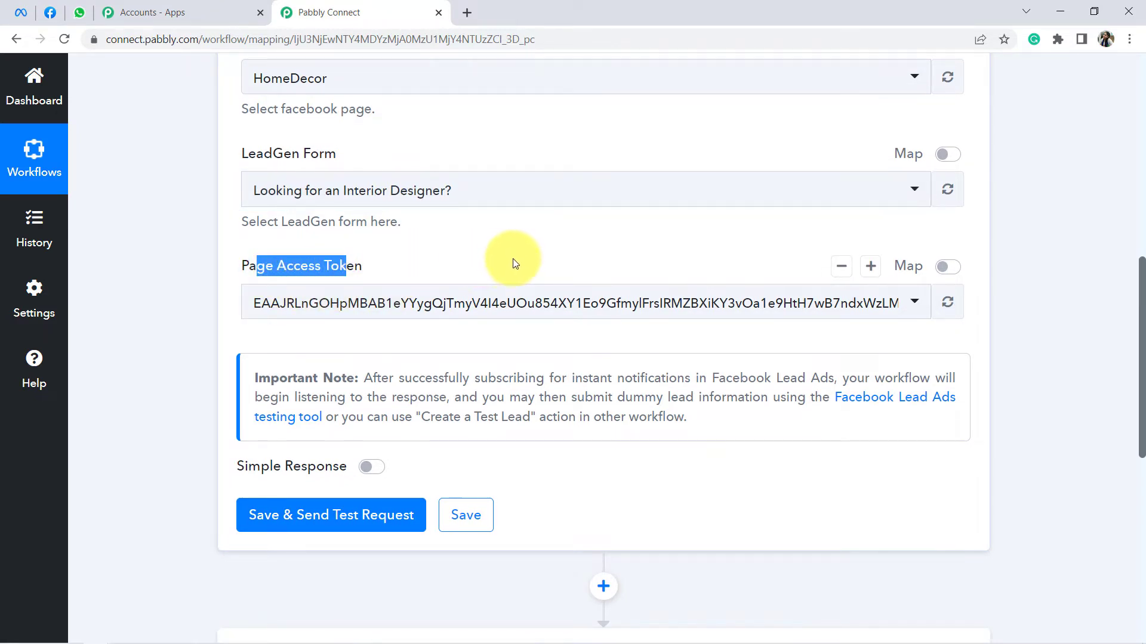
scroll(477, 260, down, 1)
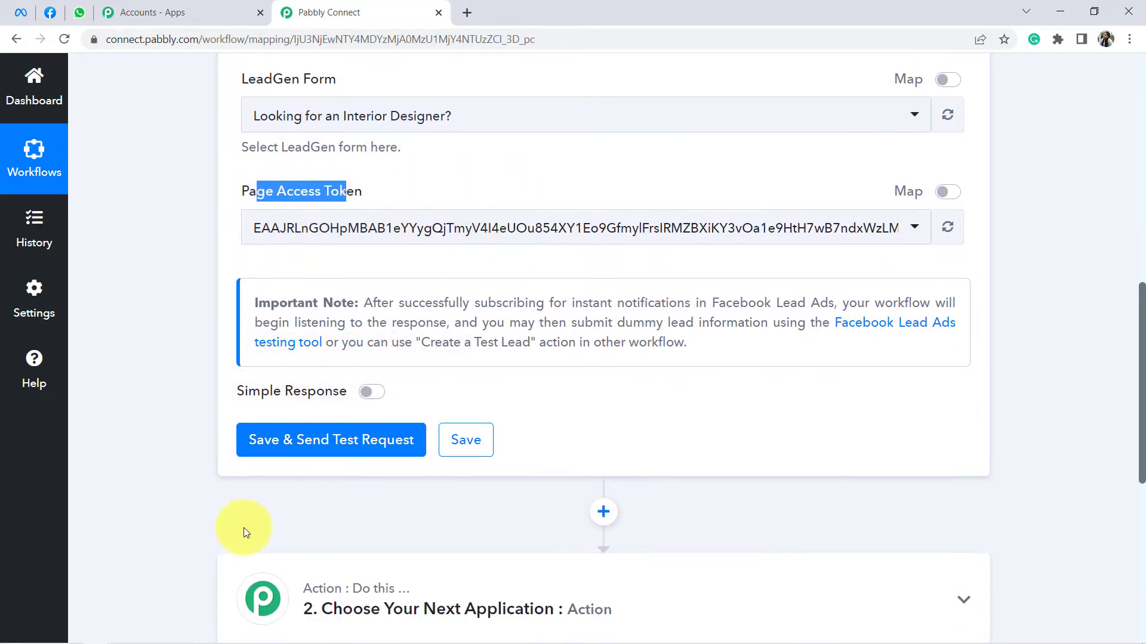
Step: Save the trigger with a test request and highlight the note's dummy-lead and Create a Test Lead options
click(305, 442)
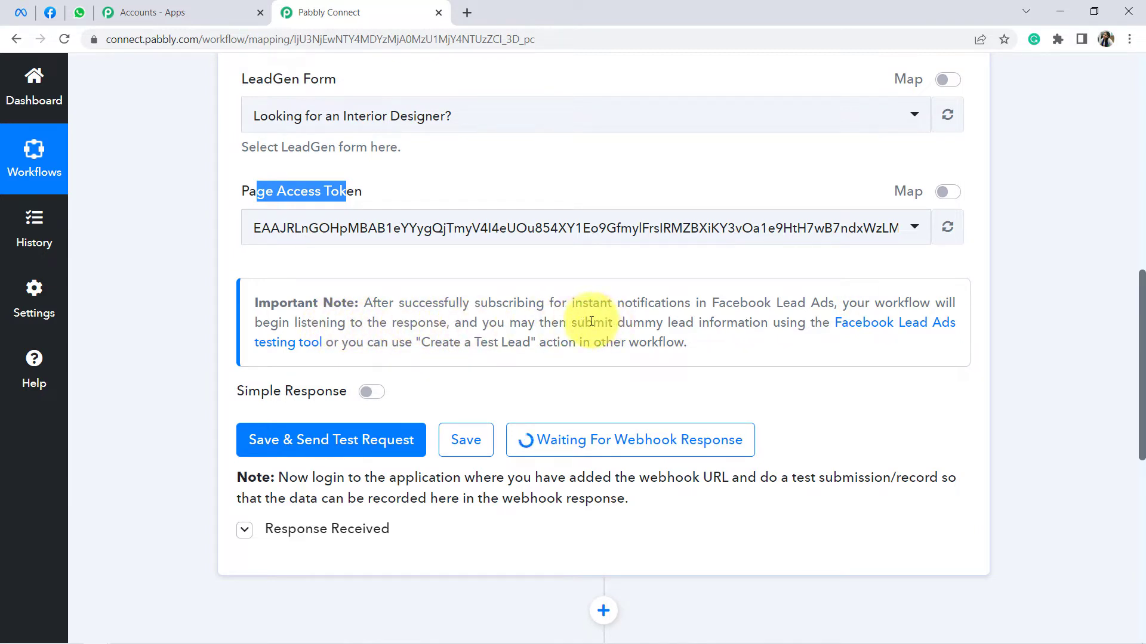
drag(592, 324, 384, 354)
click(412, 348)
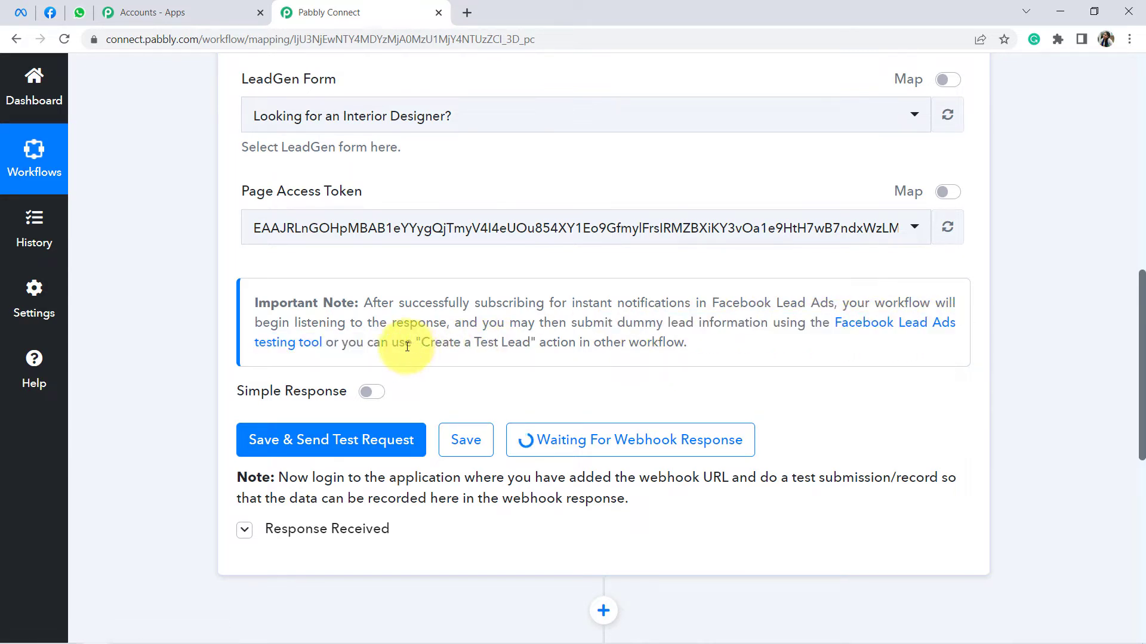
drag(475, 346, 644, 349)
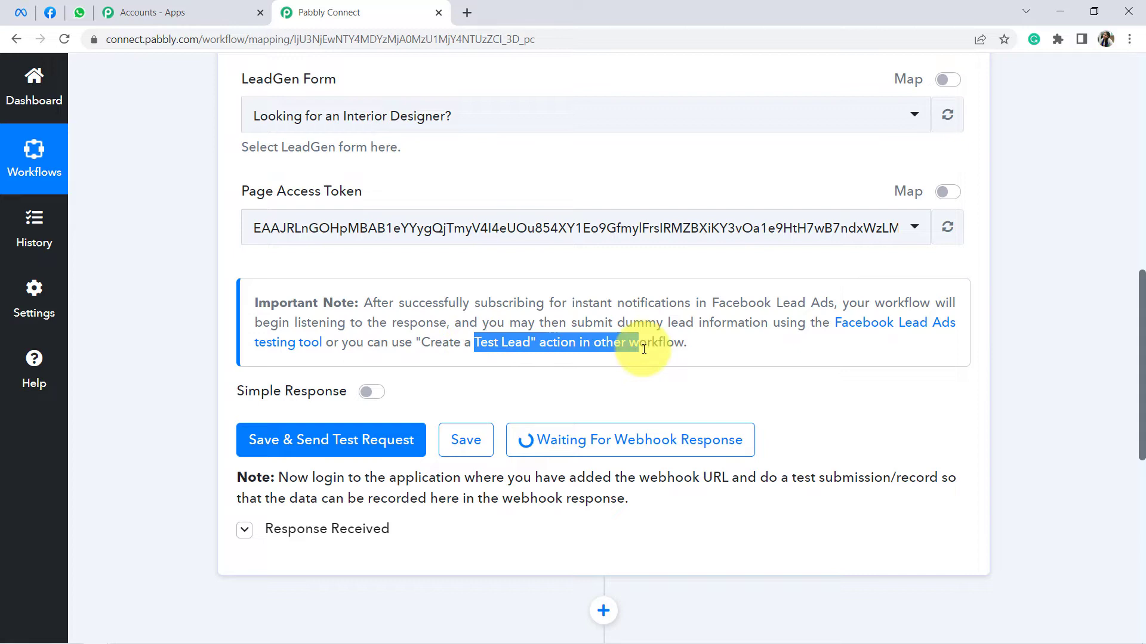
double_click(610, 337)
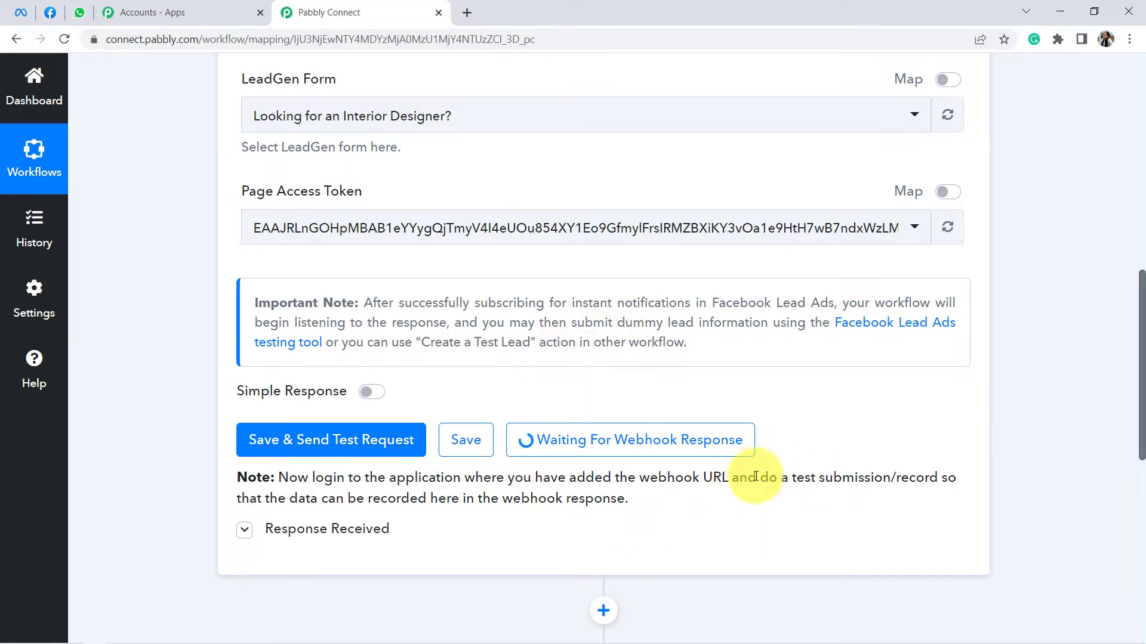
Step: Highlight the note's instruction to submit a test lead through the testing tool
drag(756, 477, 318, 500)
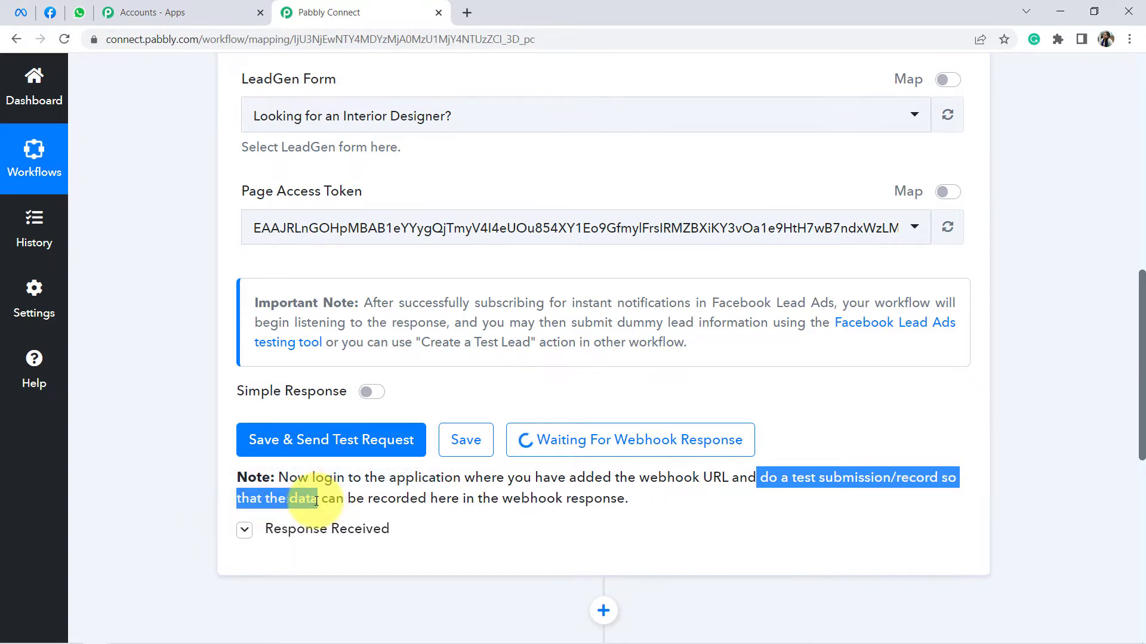
click(495, 505)
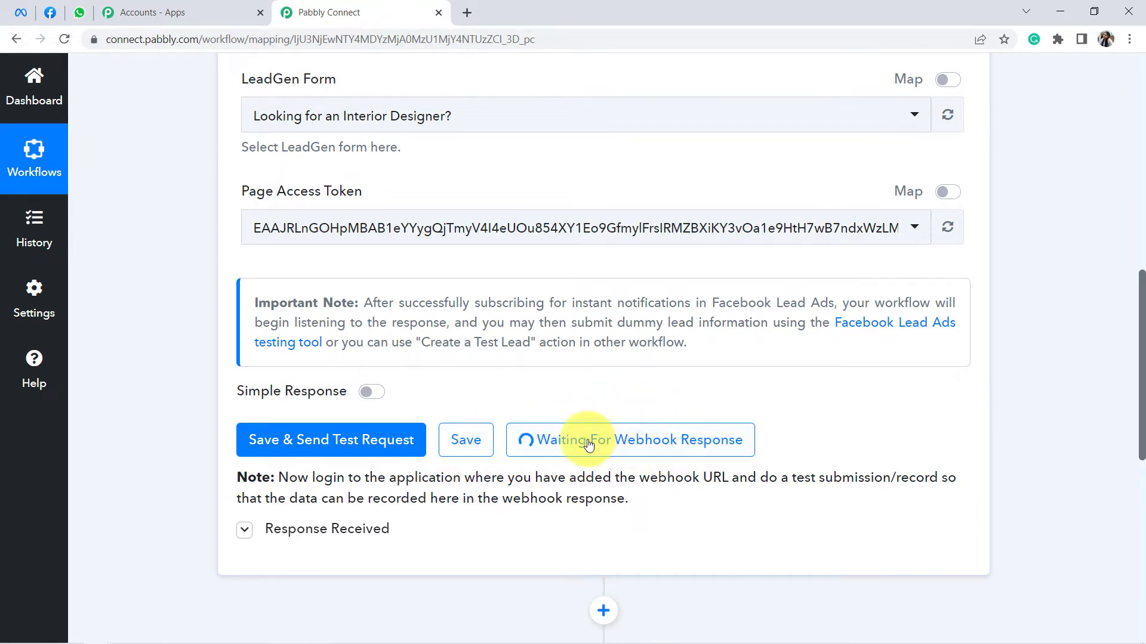
drag(795, 478, 928, 478)
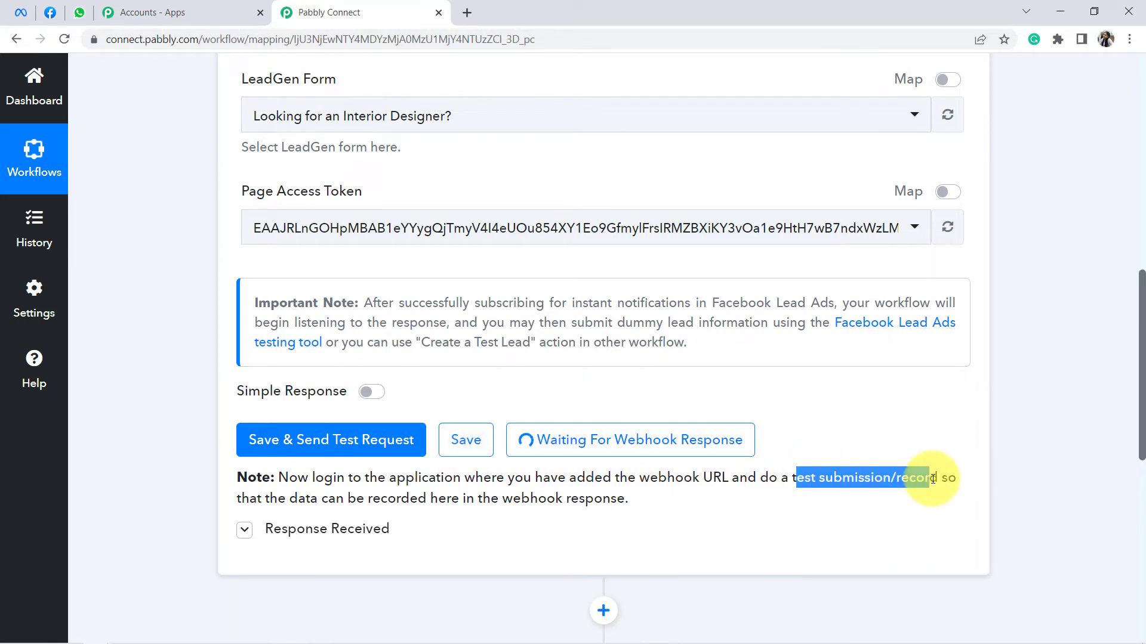
click(887, 479)
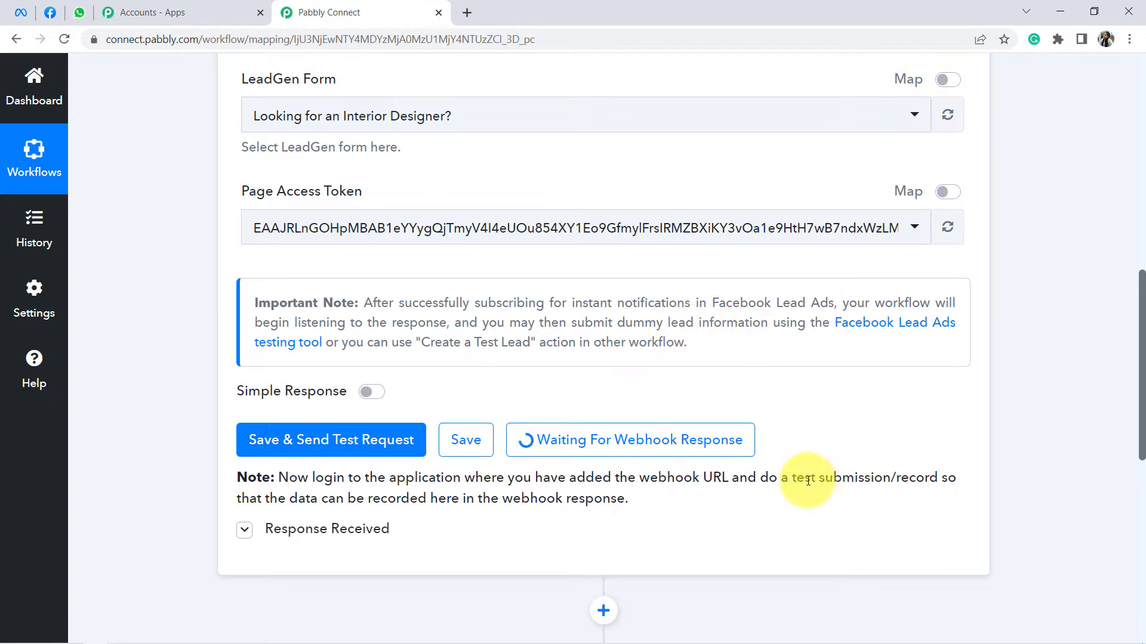
drag(802, 479, 904, 482)
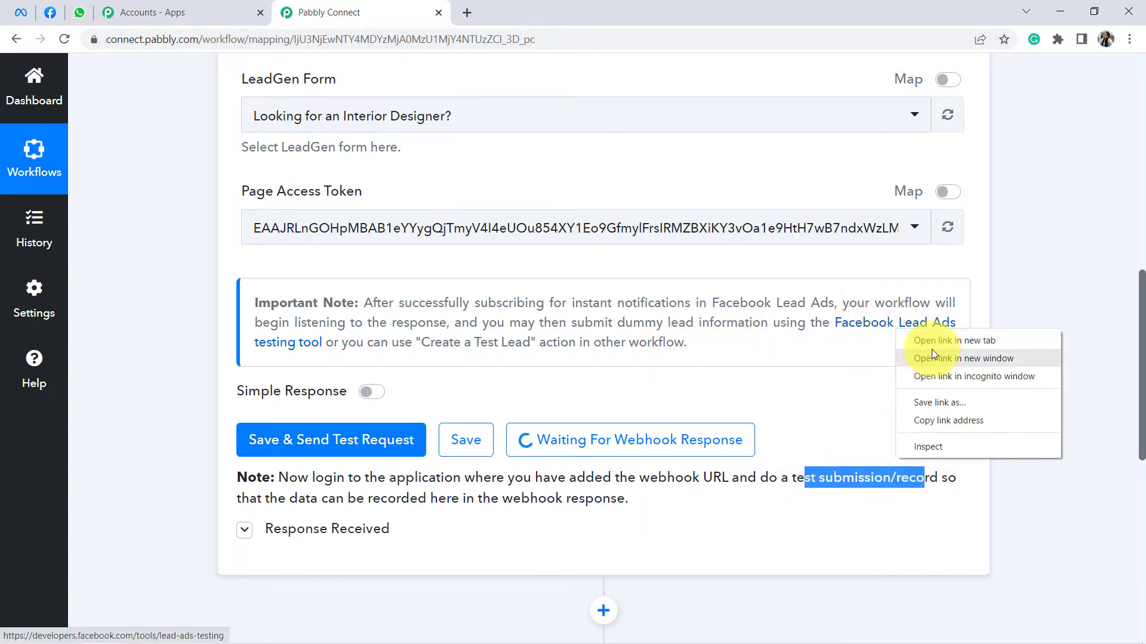
Step: Open the Lead Ads Testing Tool in its own tab and select the HomeDecor page
click(933, 349)
drag(58, 6, 464, 19)
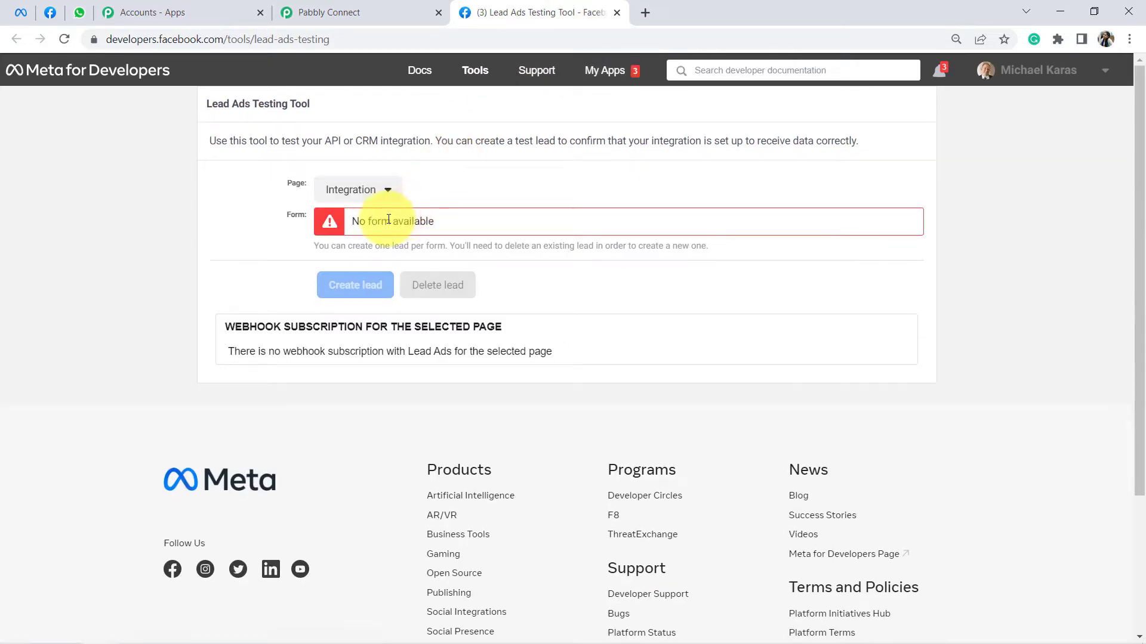
click(341, 197)
key(ctrl+f)
text(ho)
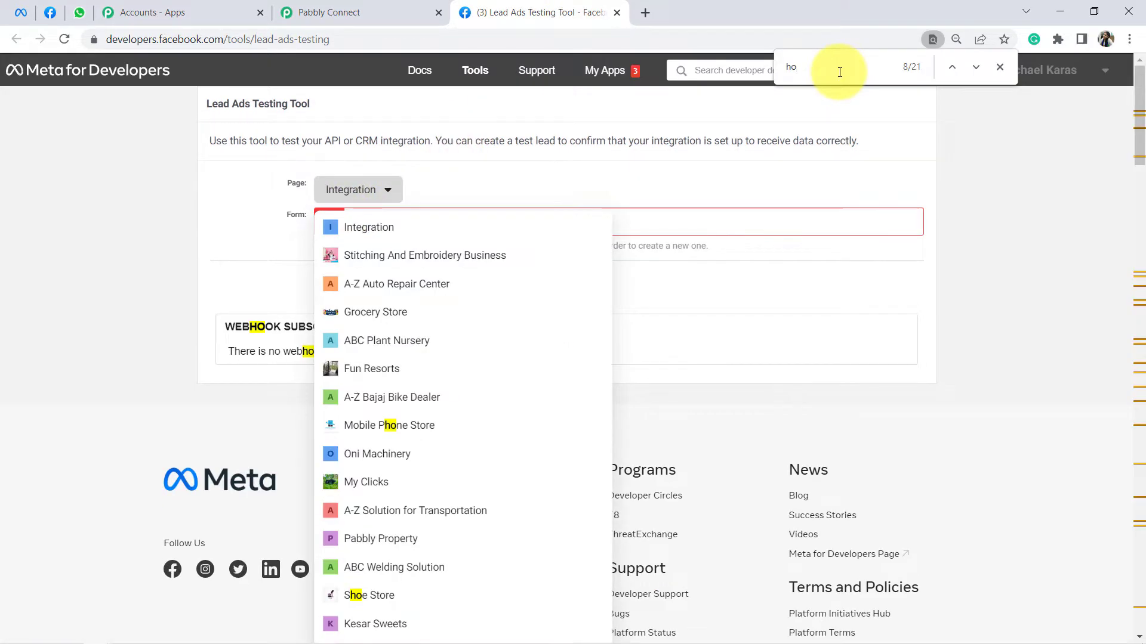
text(medecor)
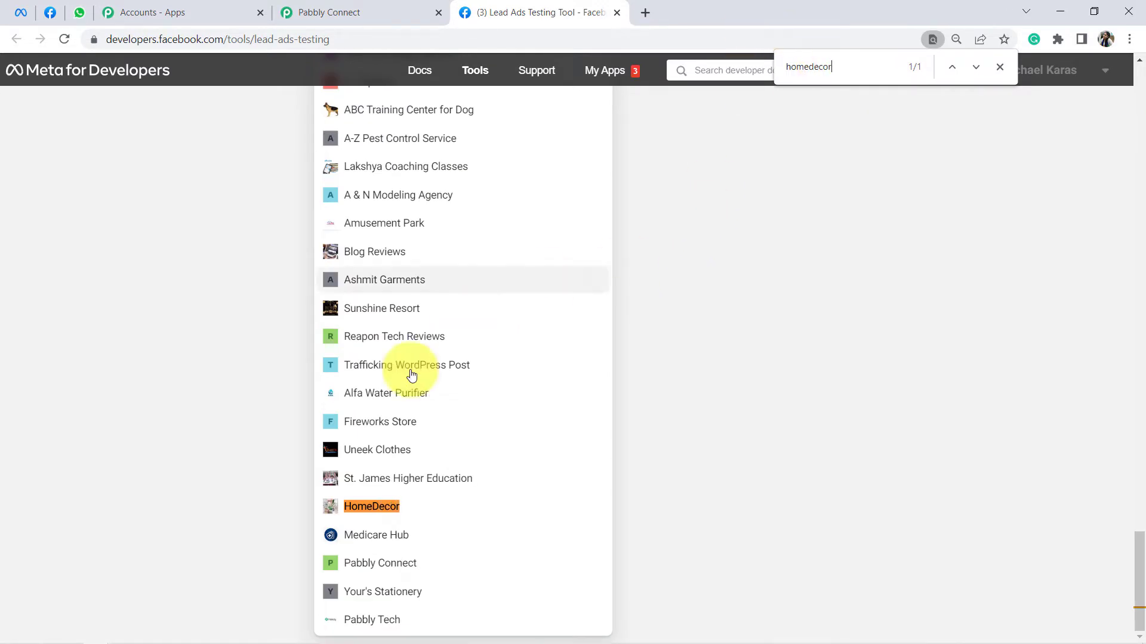
click(378, 507)
Step: Select the 'Looking for an Interior Designer?' form and open its preview
scroll(414, 326, up, 4)
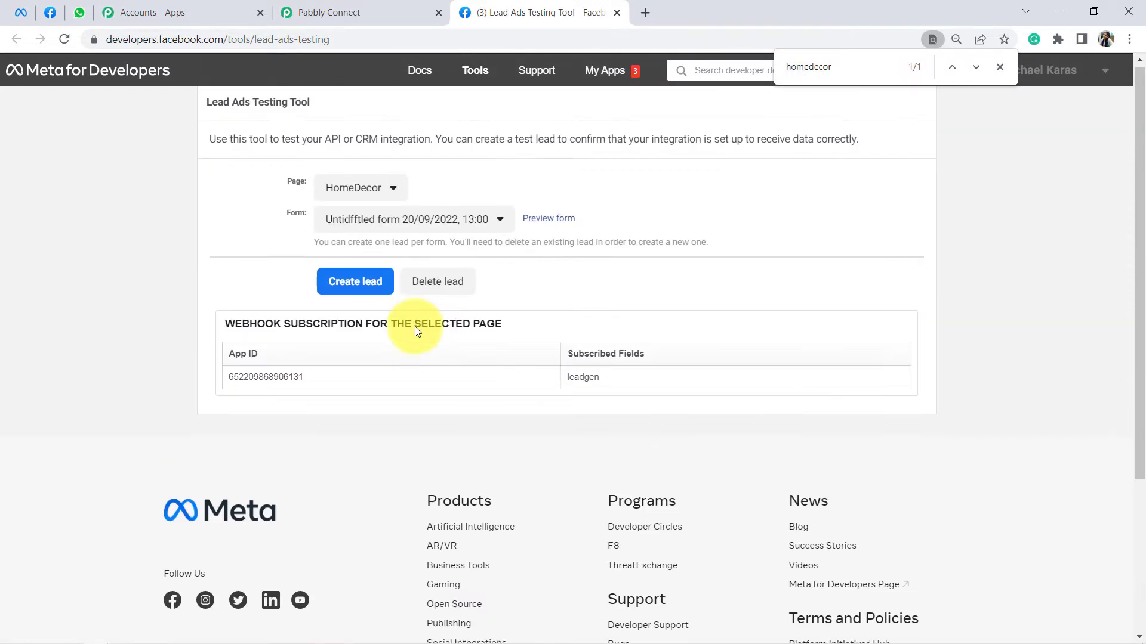
click(429, 232)
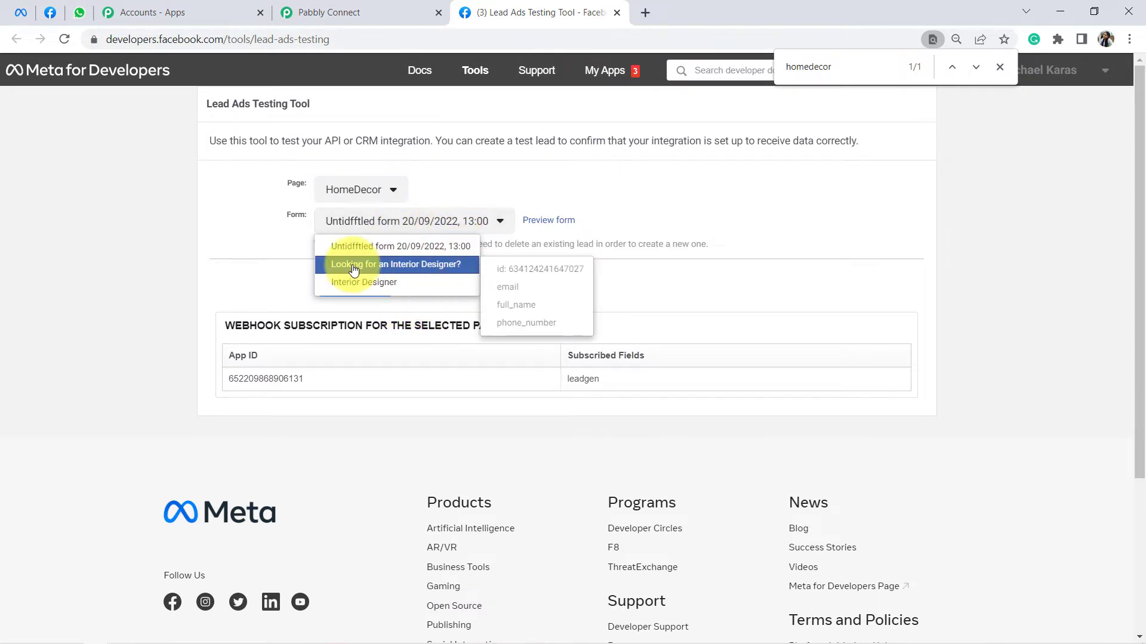
click(442, 265)
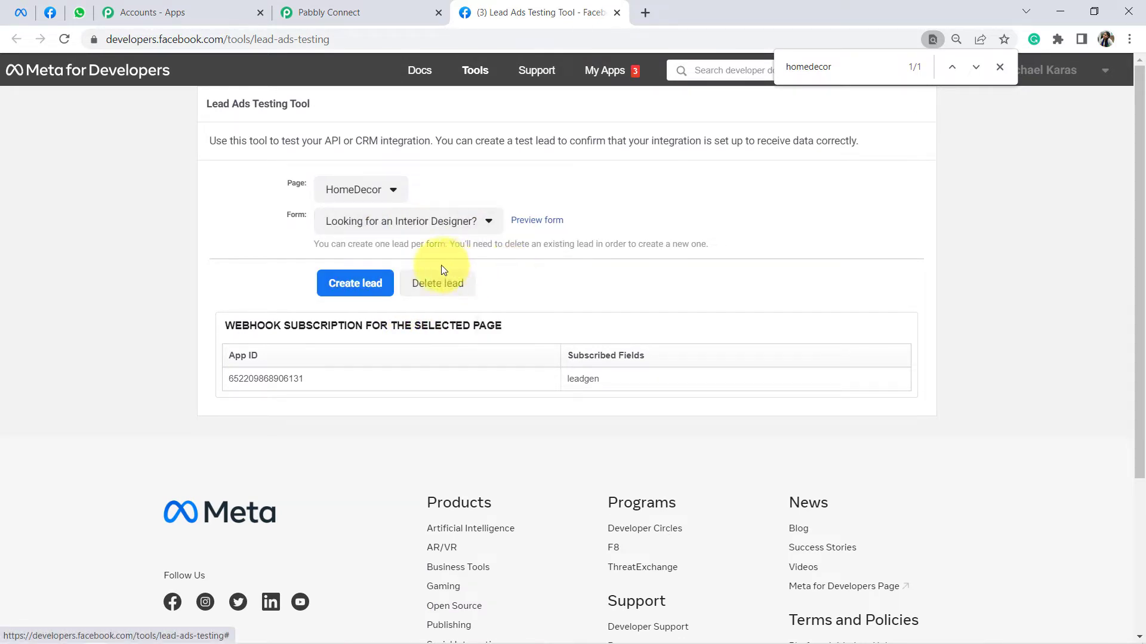
click(542, 224)
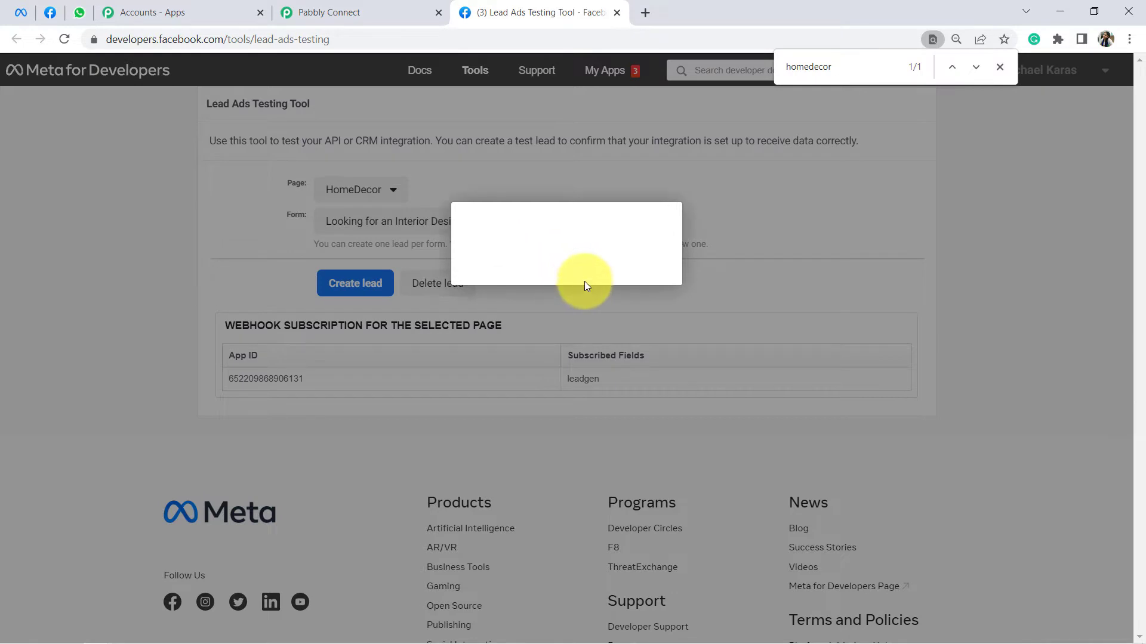
Step: Clear the prefilled email, full name and phone, and enter the test lead's email address
triple_click(546, 287)
key(BackSpace)
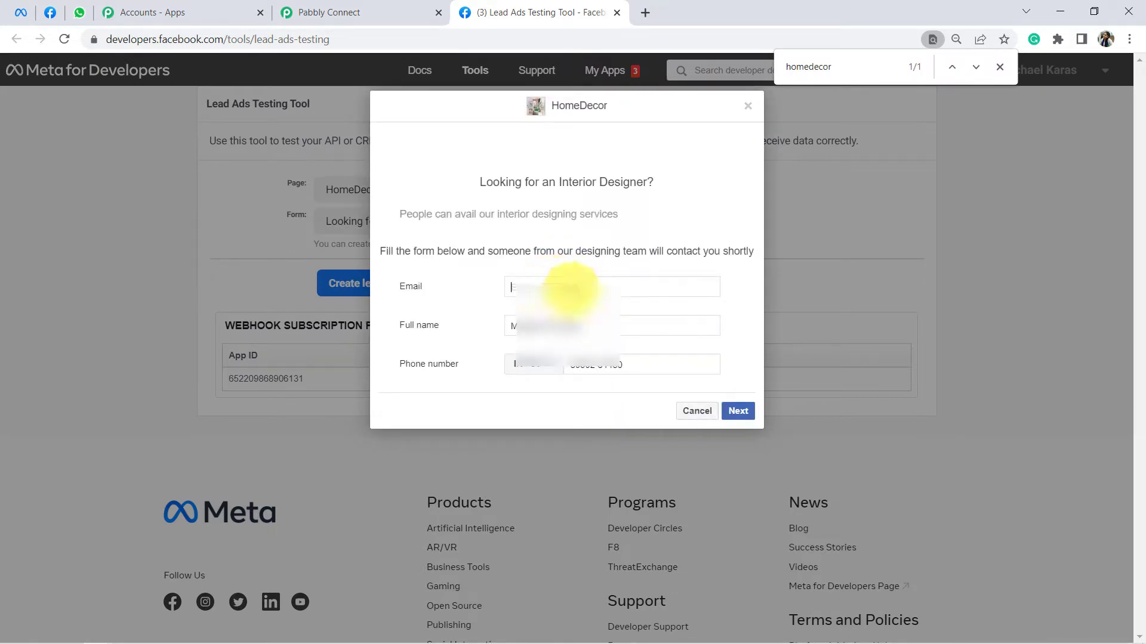
triple_click(553, 326)
key(BackSpace)
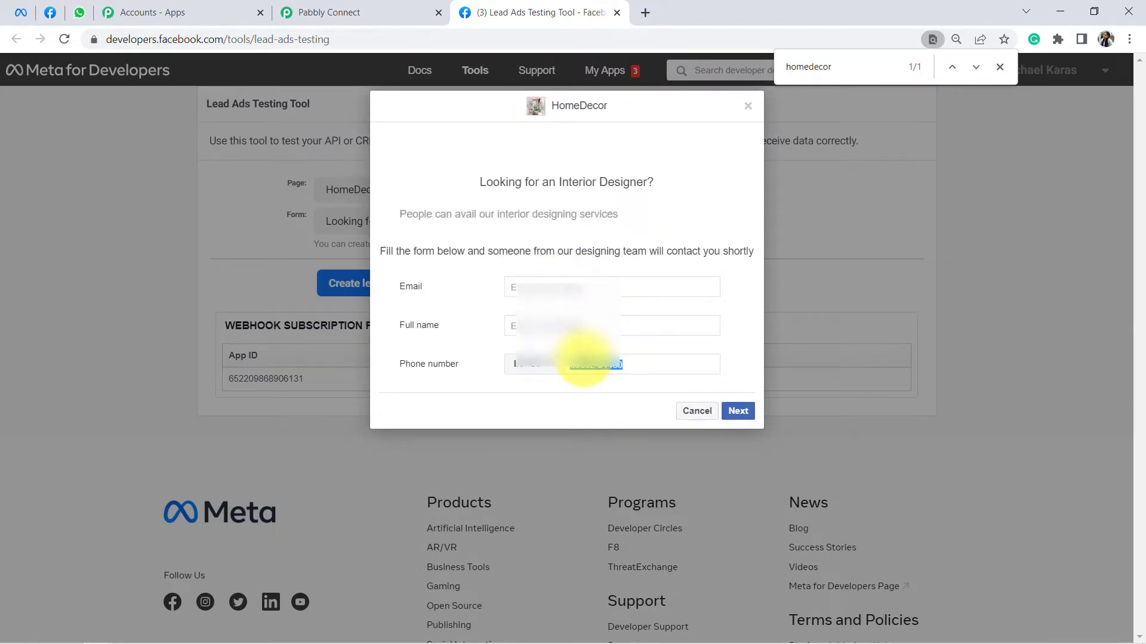
key(BackSpace)
click(524, 289)
click(550, 287)
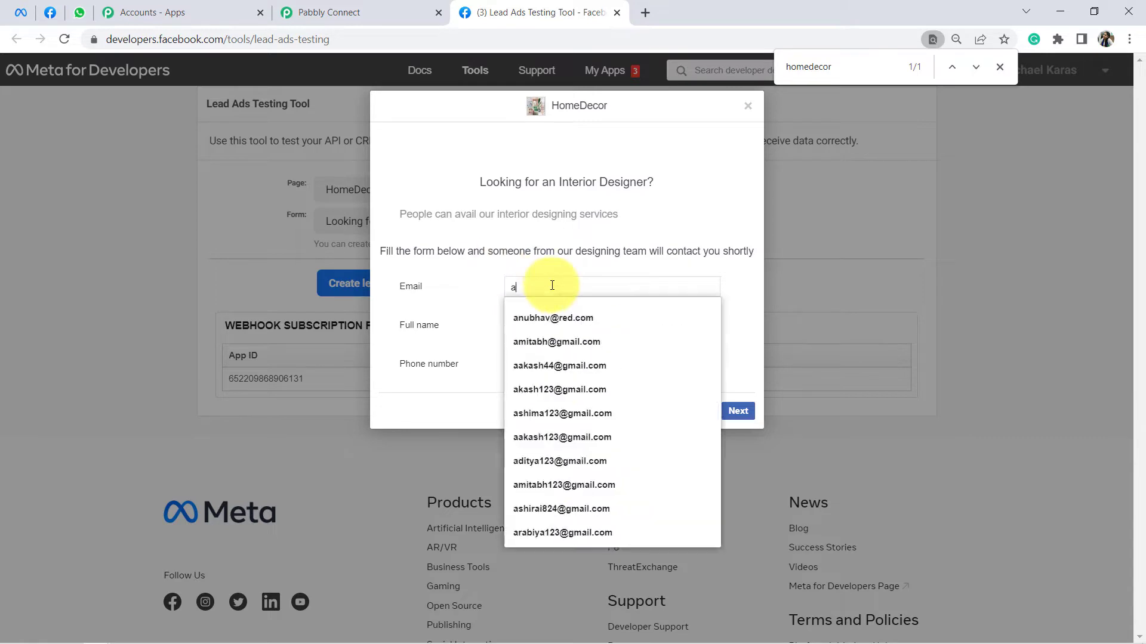
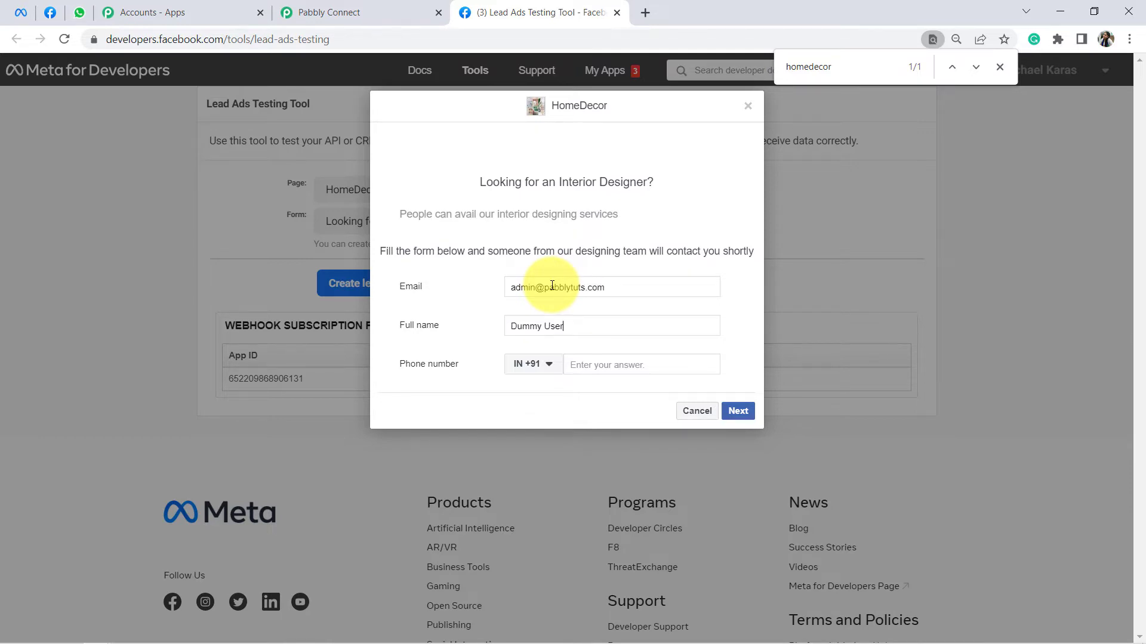
click(615, 363)
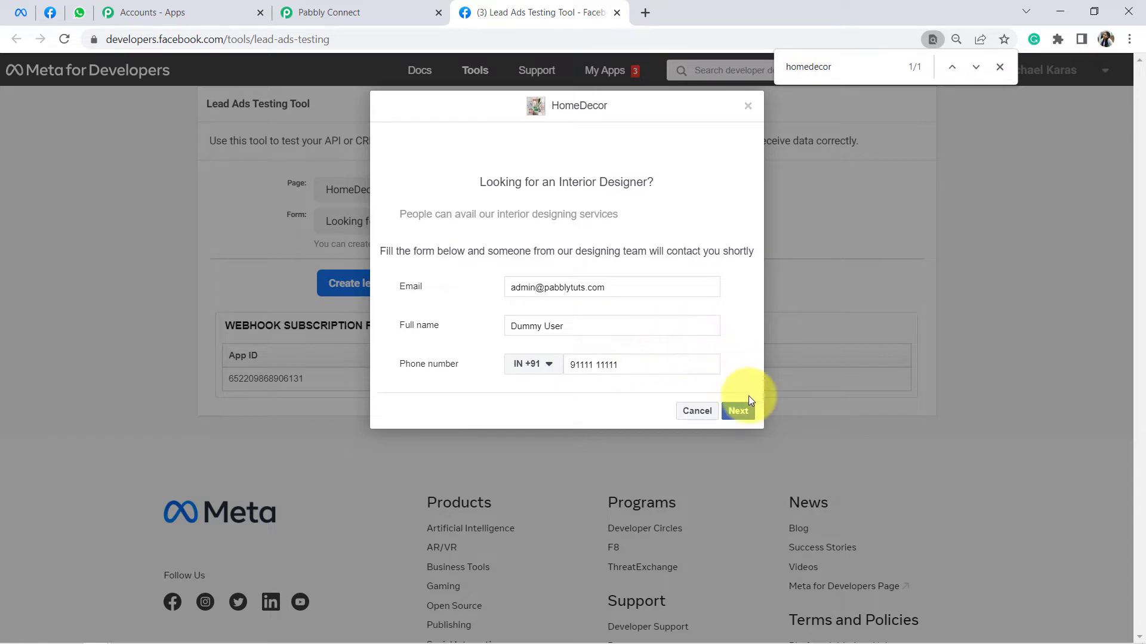
Step: Submit the test lead, confirm it was sent, and return to Pabbly Connect
click(740, 412)
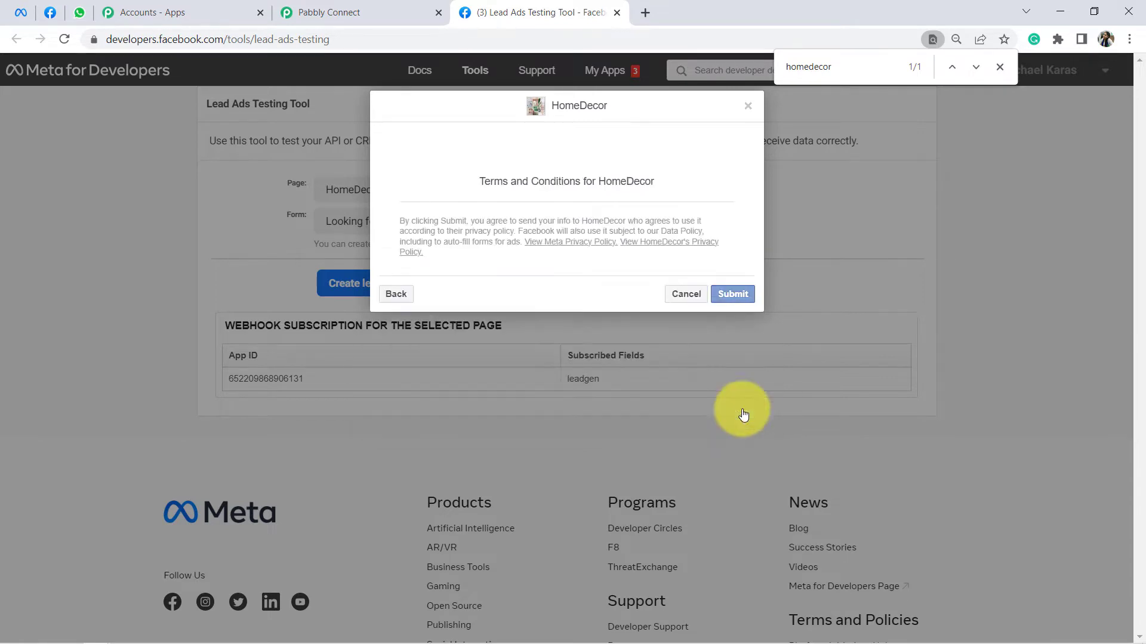
click(733, 295)
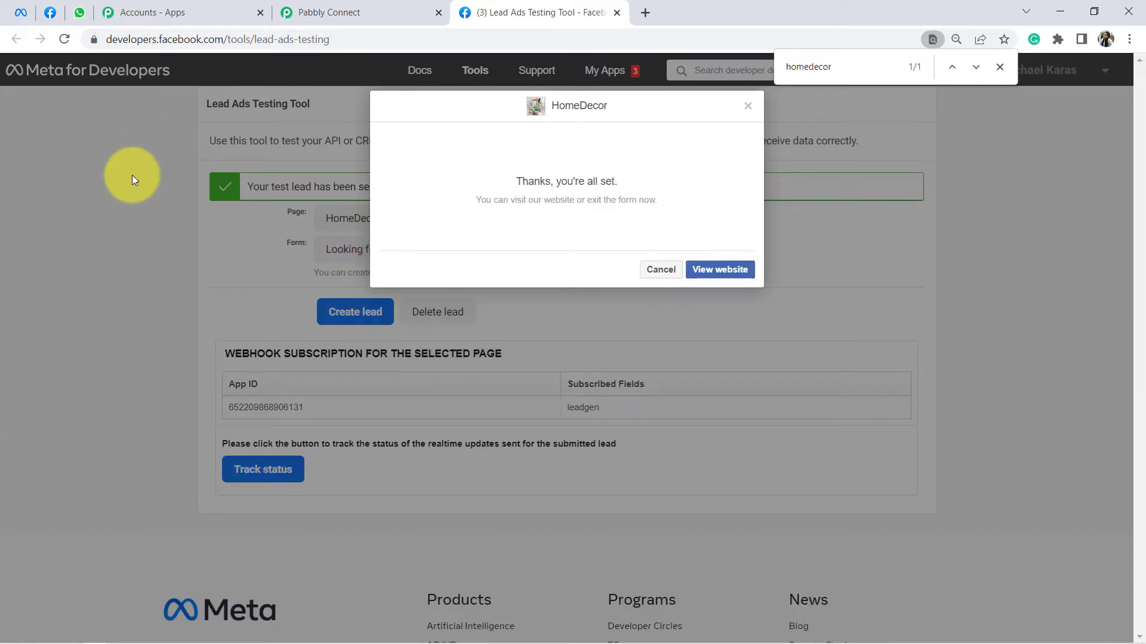
click(748, 107)
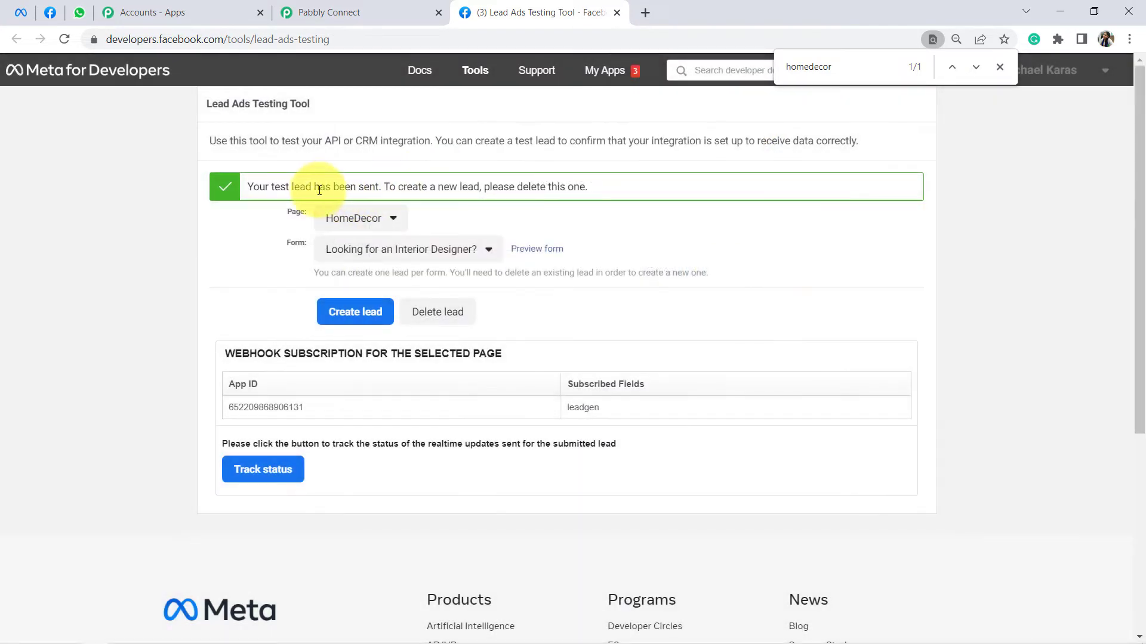
drag(312, 187, 566, 189)
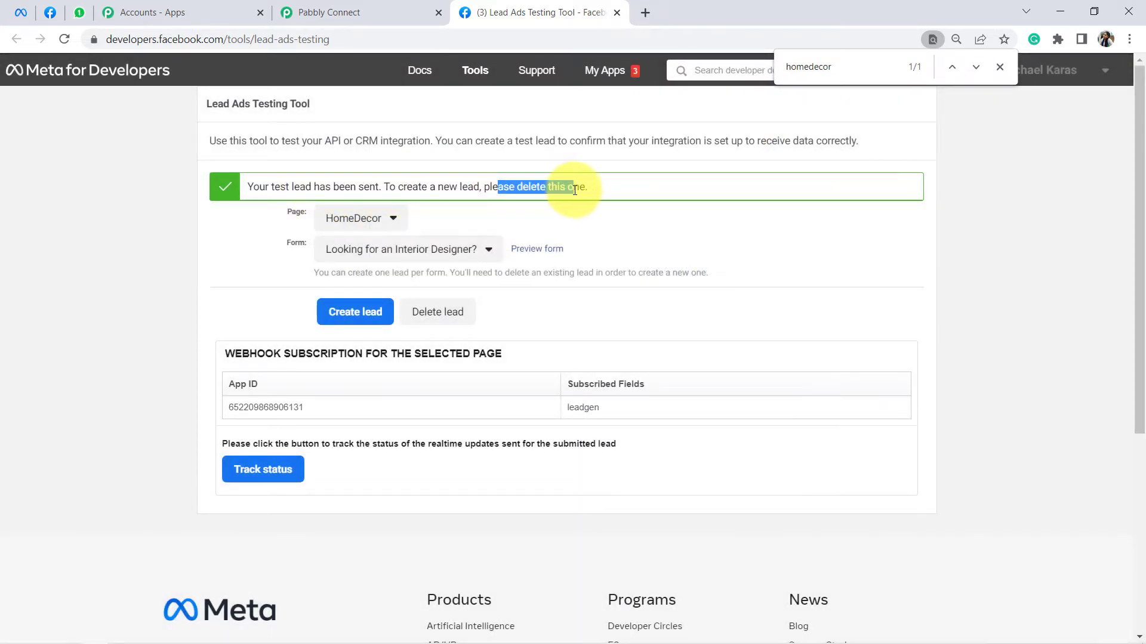
click(338, 12)
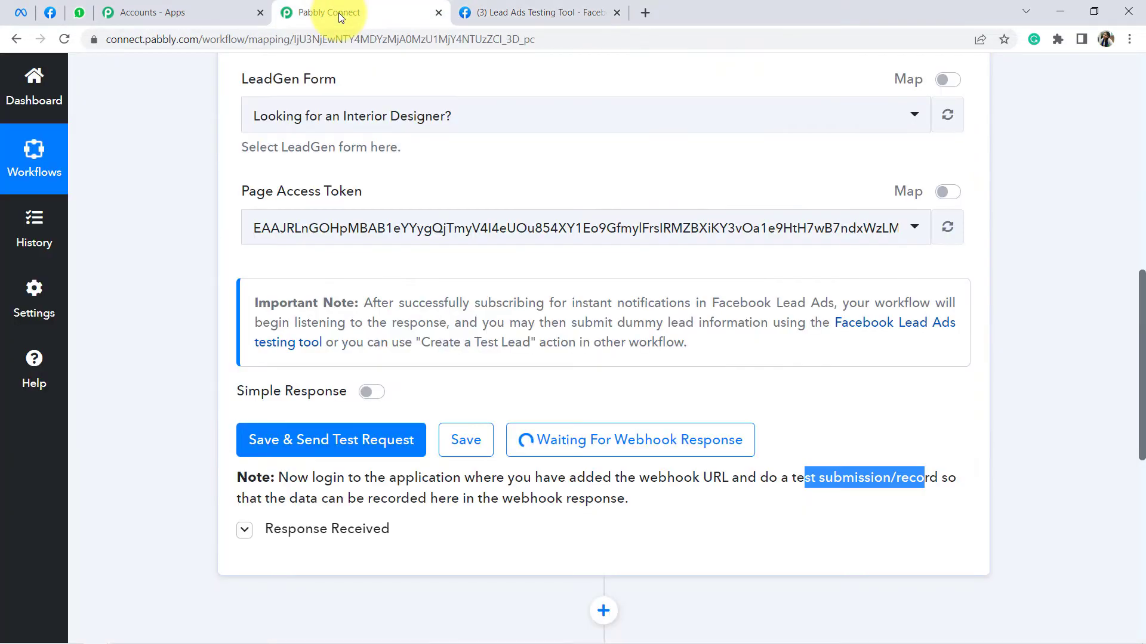
Step: Scroll to the Response Received data and point out the Res4 Email value
scroll(629, 289, down, 2)
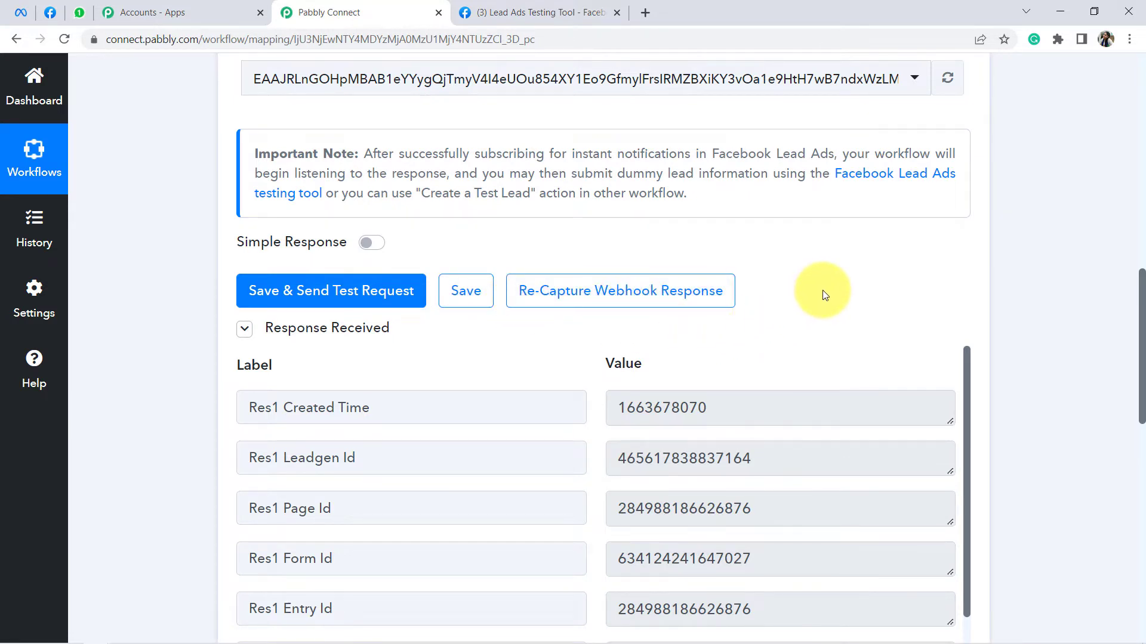
scroll(823, 292, down, 1)
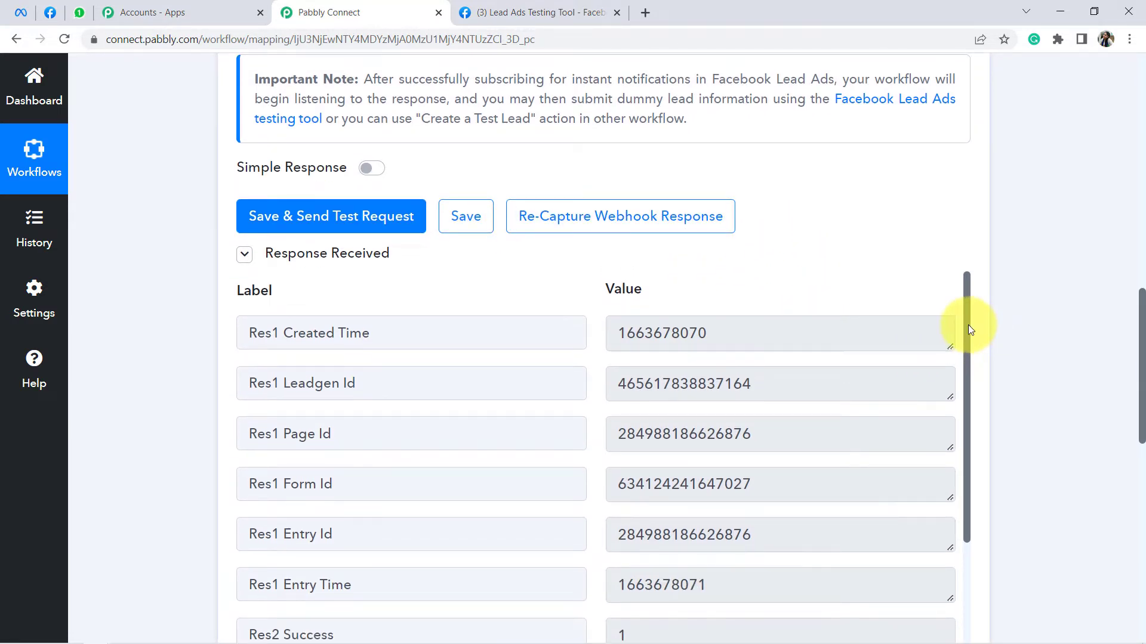
drag(968, 326, 955, 508)
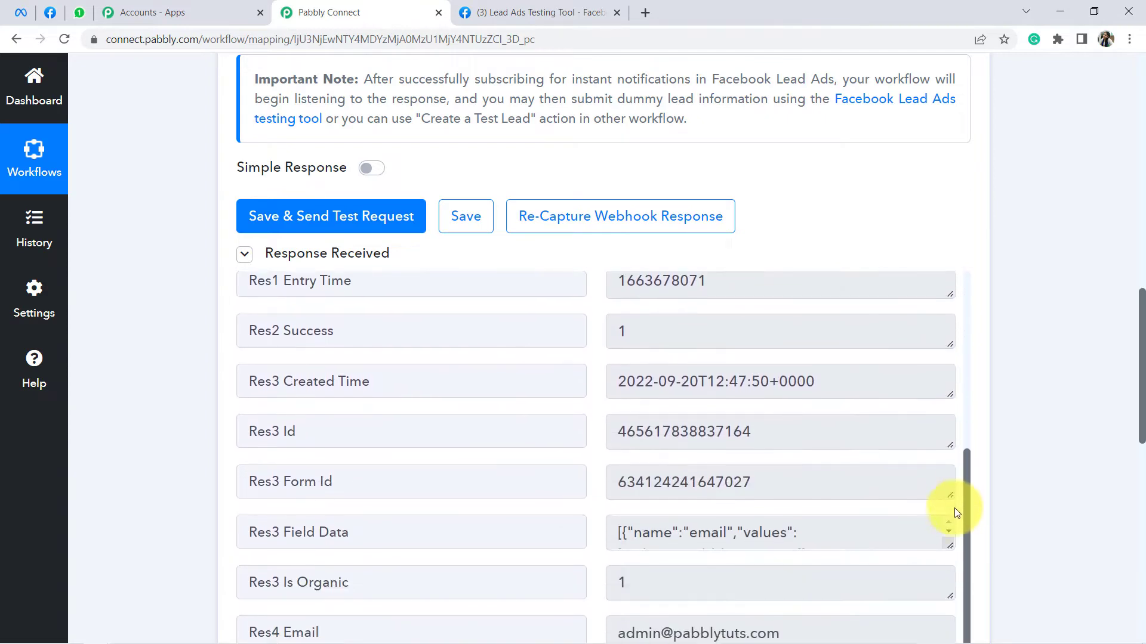
scroll(1090, 389, down, 3)
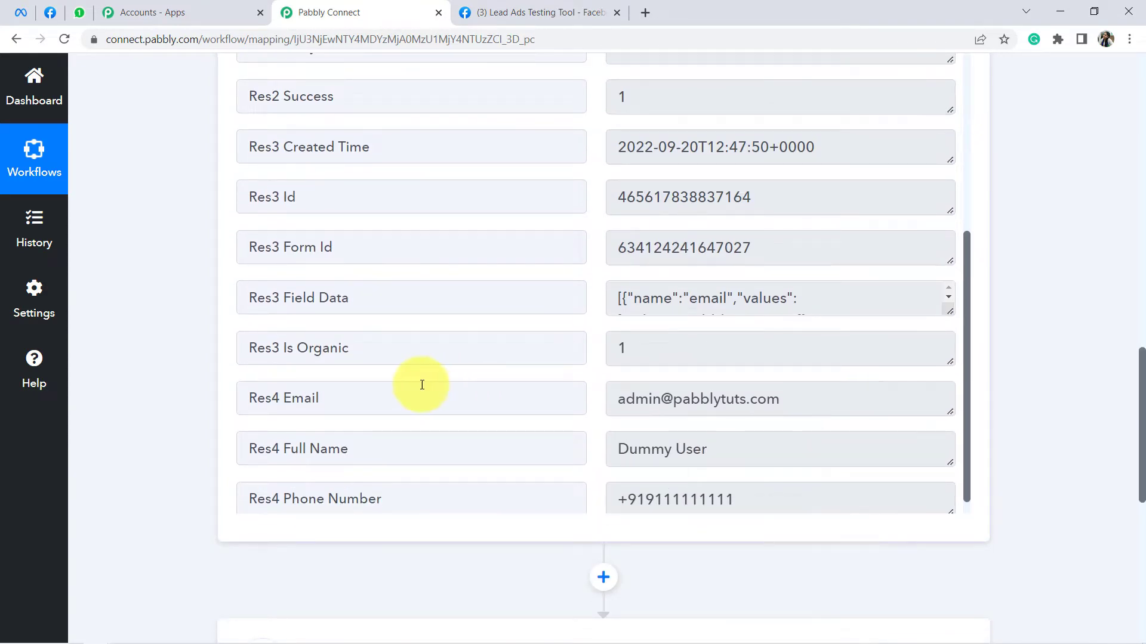
double_click(300, 398)
click(680, 399)
double_click(729, 399)
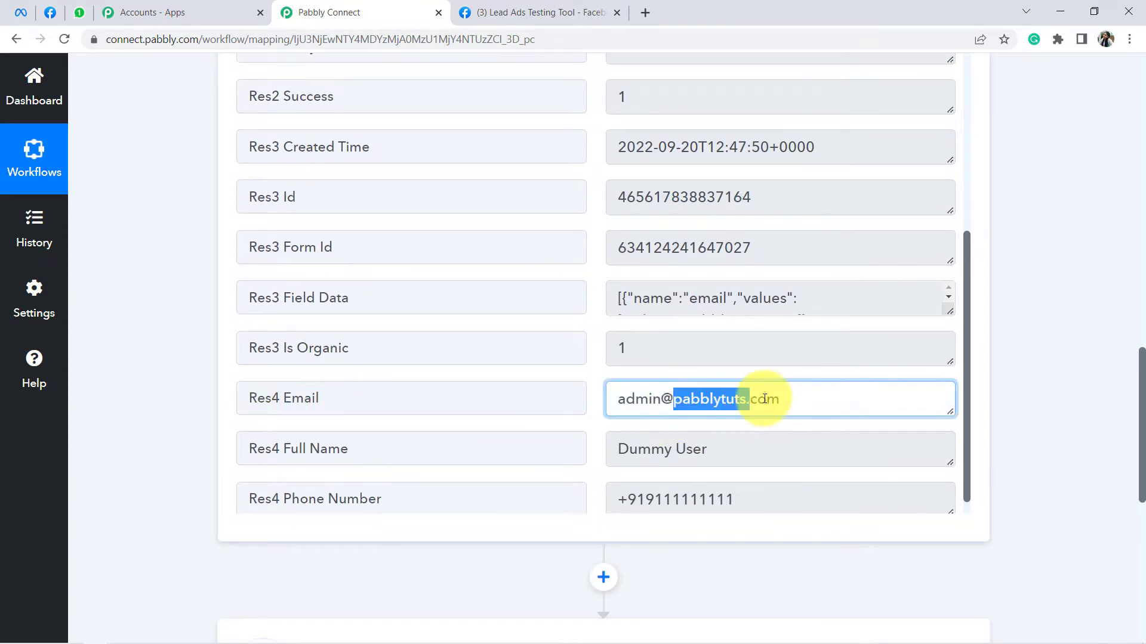
Step: Highlight the captured full name, phone number digits after +91, and email domain values
drag(341, 449, 598, 447)
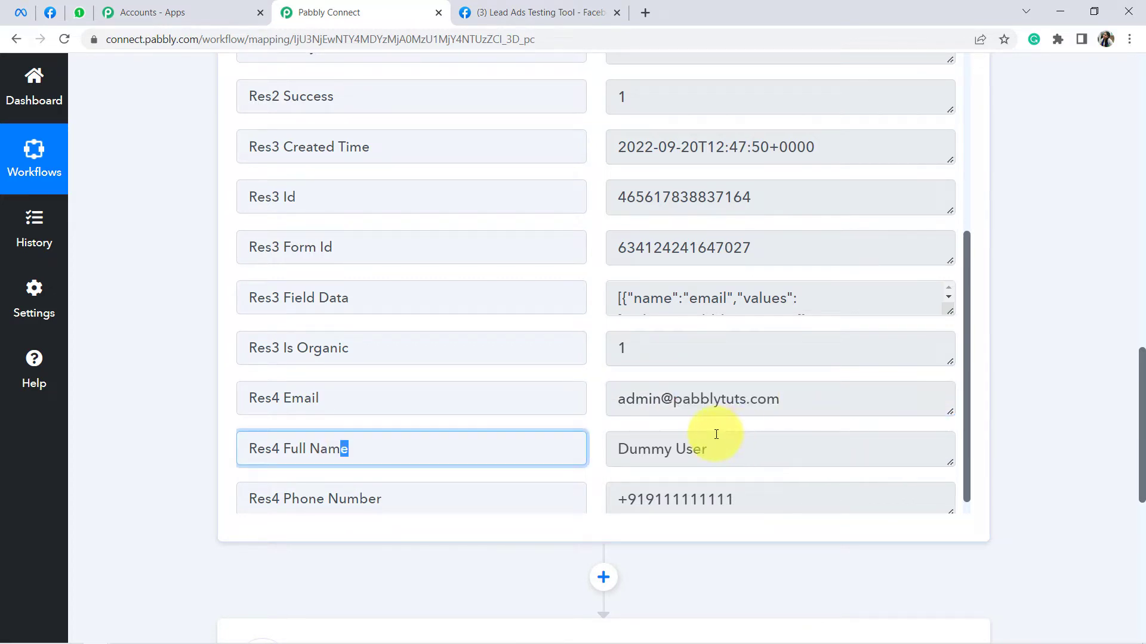
drag(708, 449, 637, 451)
drag(337, 498, 673, 499)
drag(635, 399, 722, 399)
drag(666, 452, 732, 451)
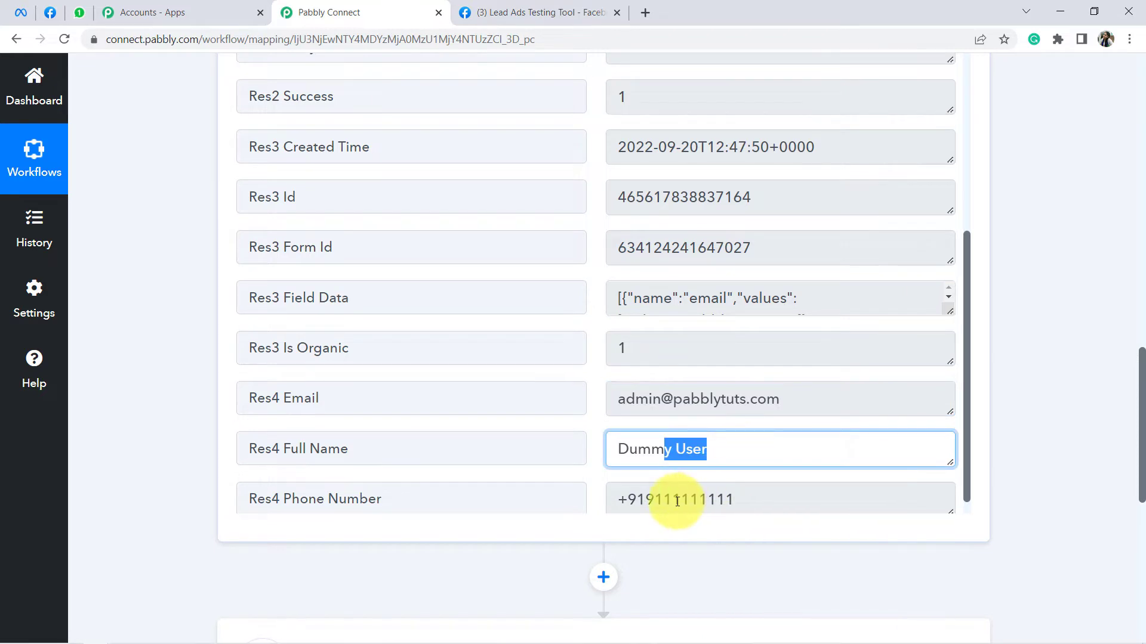
drag(673, 501, 734, 502)
scroll(735, 510, down, 1)
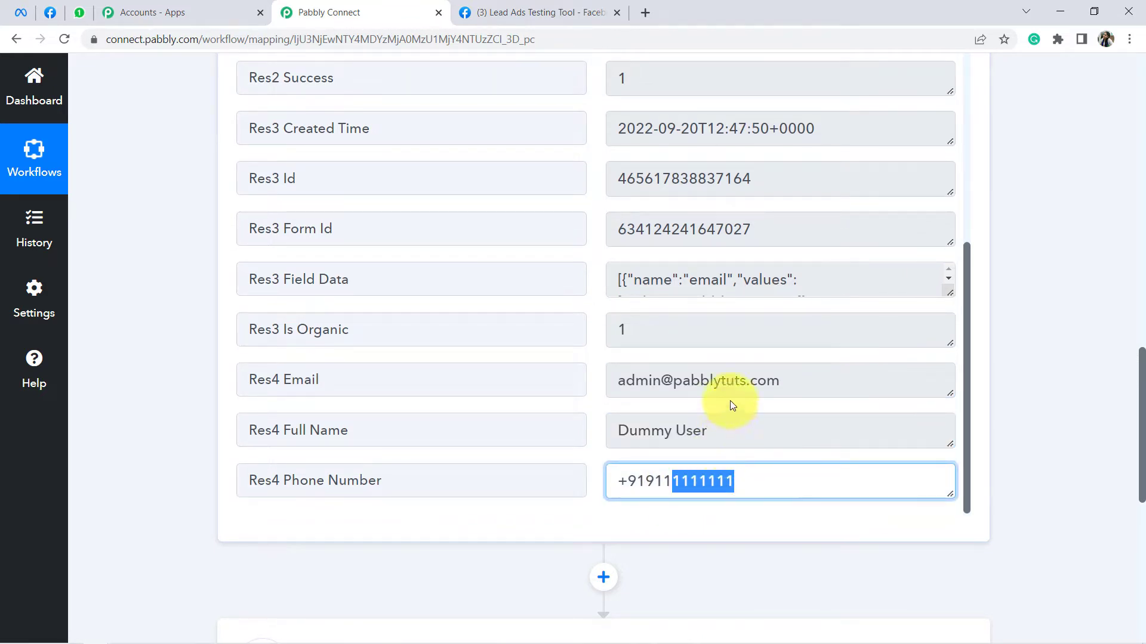
click(771, 479)
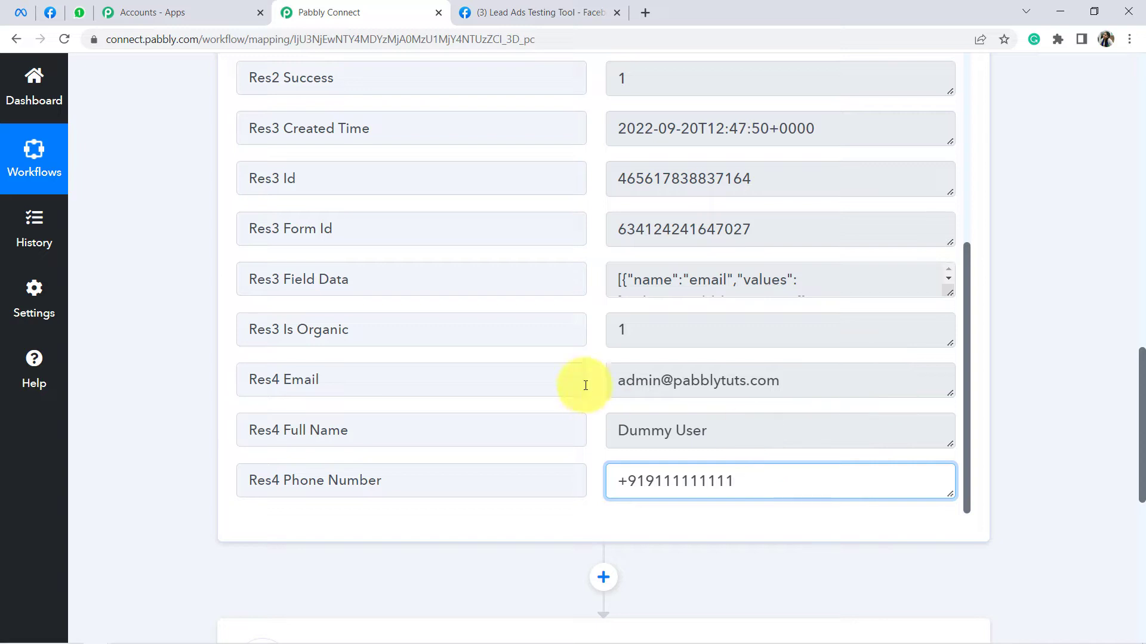
drag(661, 380, 745, 381)
drag(646, 480, 734, 480)
drag(1141, 385, 1141, 486)
Step: Set the action step to WhatsApp Cloud API with the Send Template Message event, then start connecting
click(510, 280)
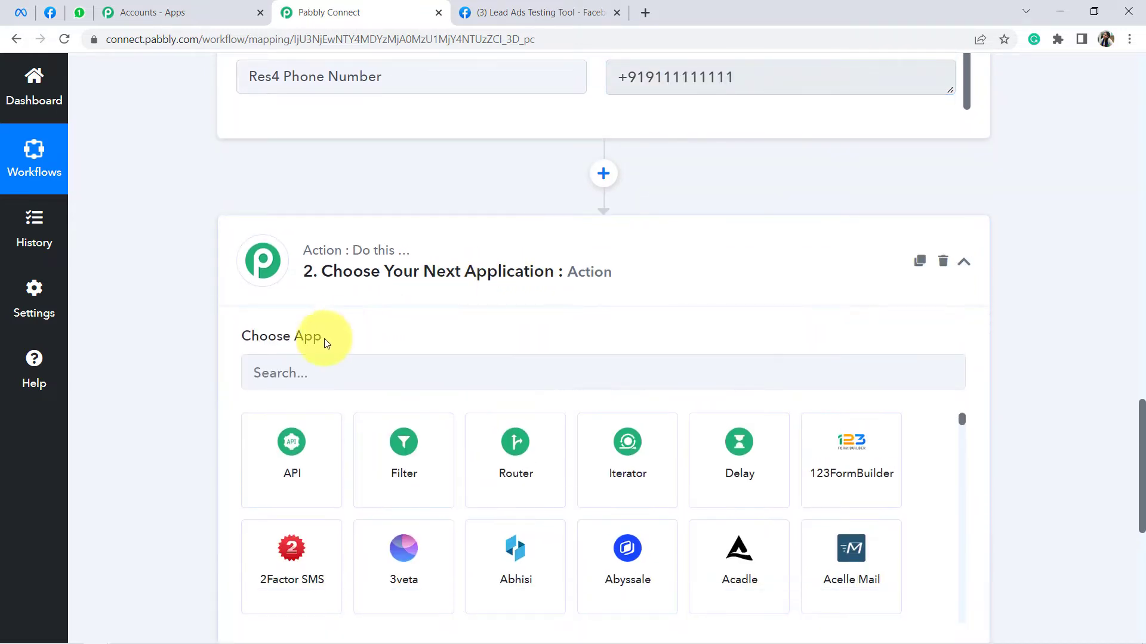
click(297, 386)
text(whatsa)
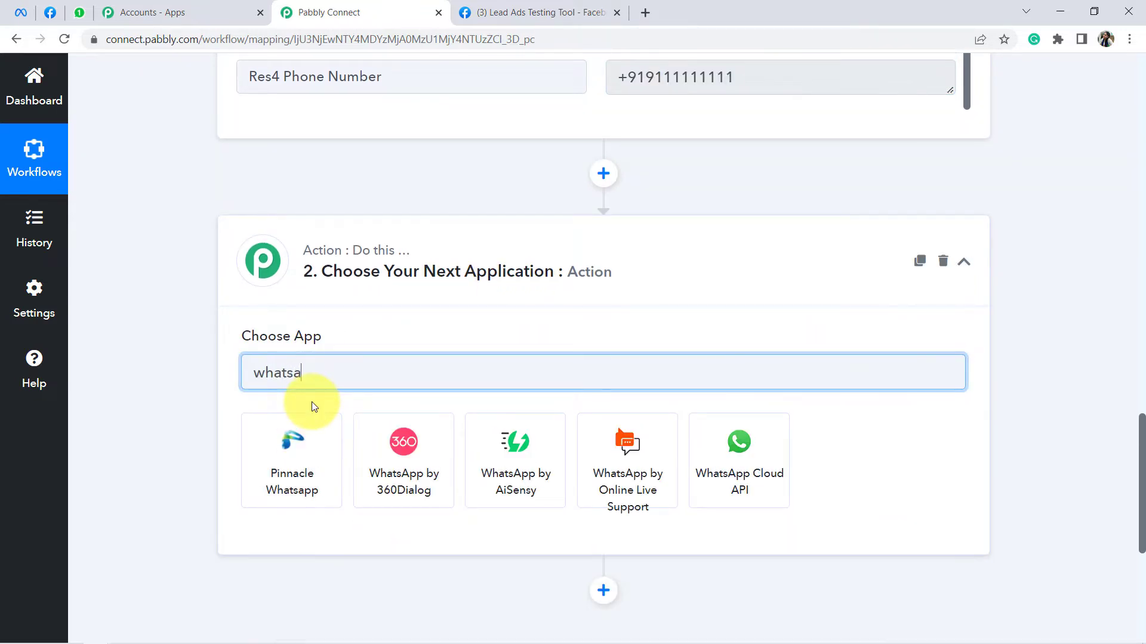
click(742, 474)
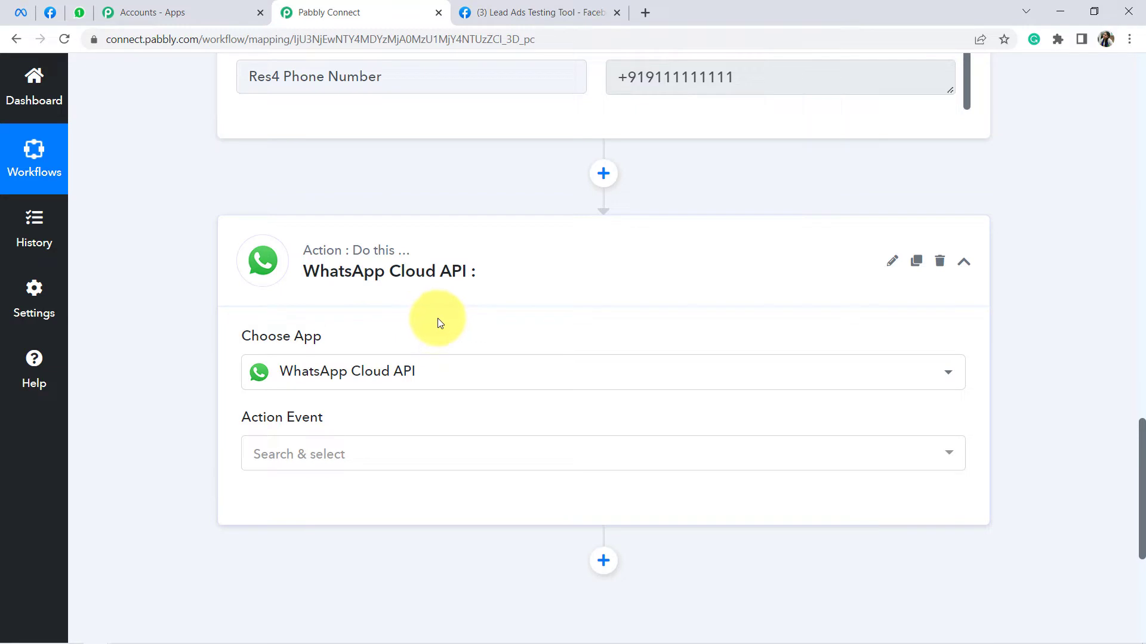
scroll(438, 323, down, 1)
click(272, 385)
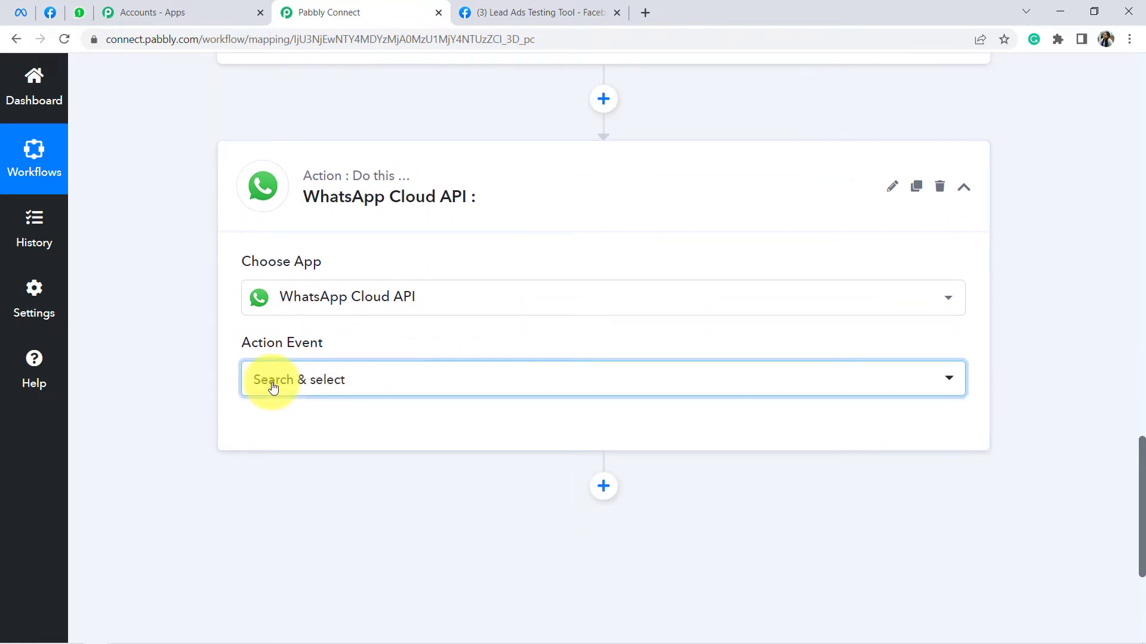
click(296, 466)
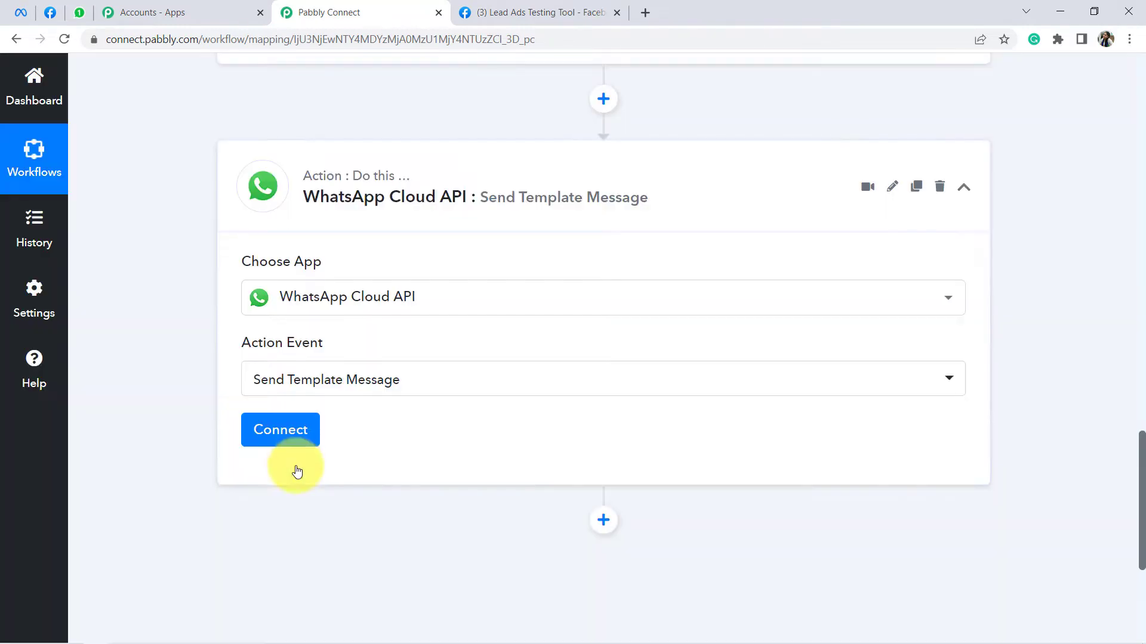
click(282, 436)
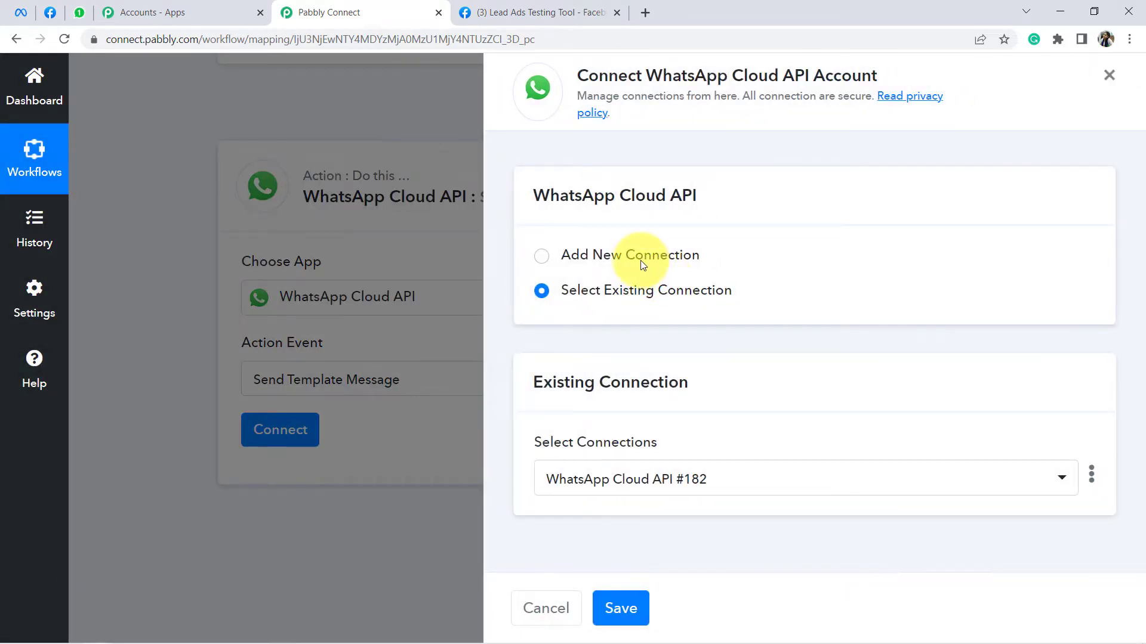
Step: Add a new WhatsApp Cloud API connection and scroll to its Token and ID fields
click(639, 261)
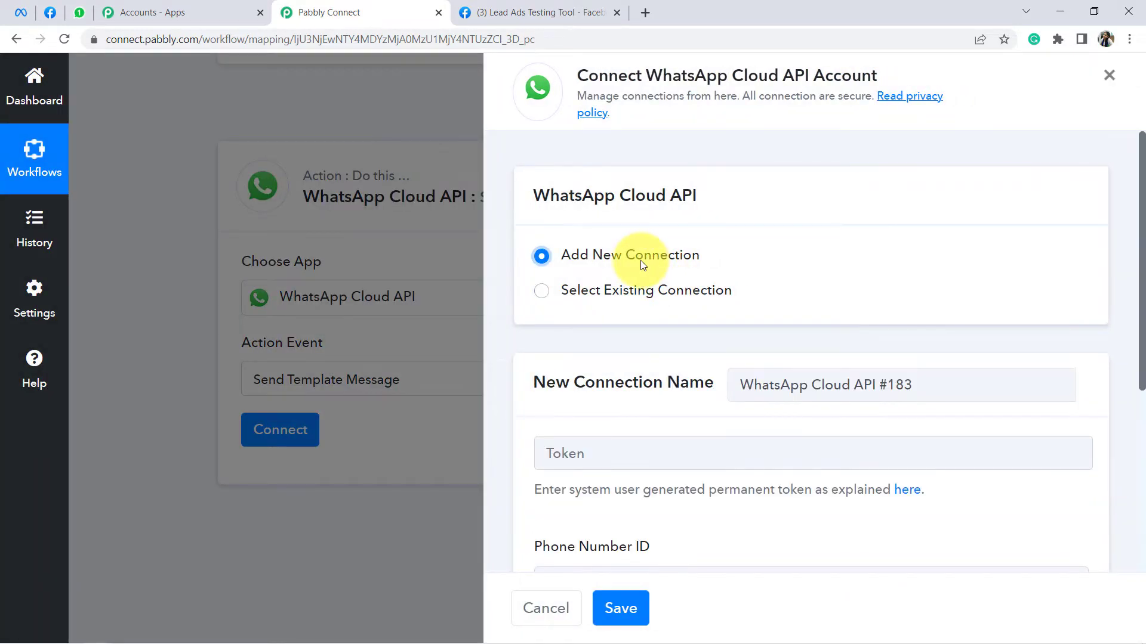
scroll(686, 289, down, 4)
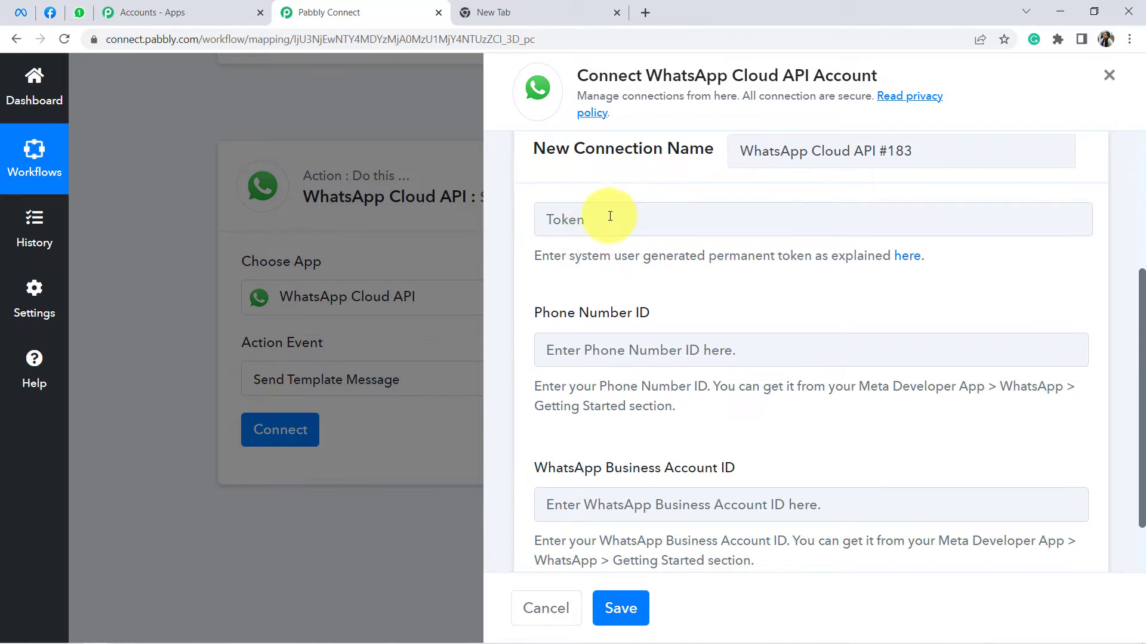
scroll(650, 280, down, 1)
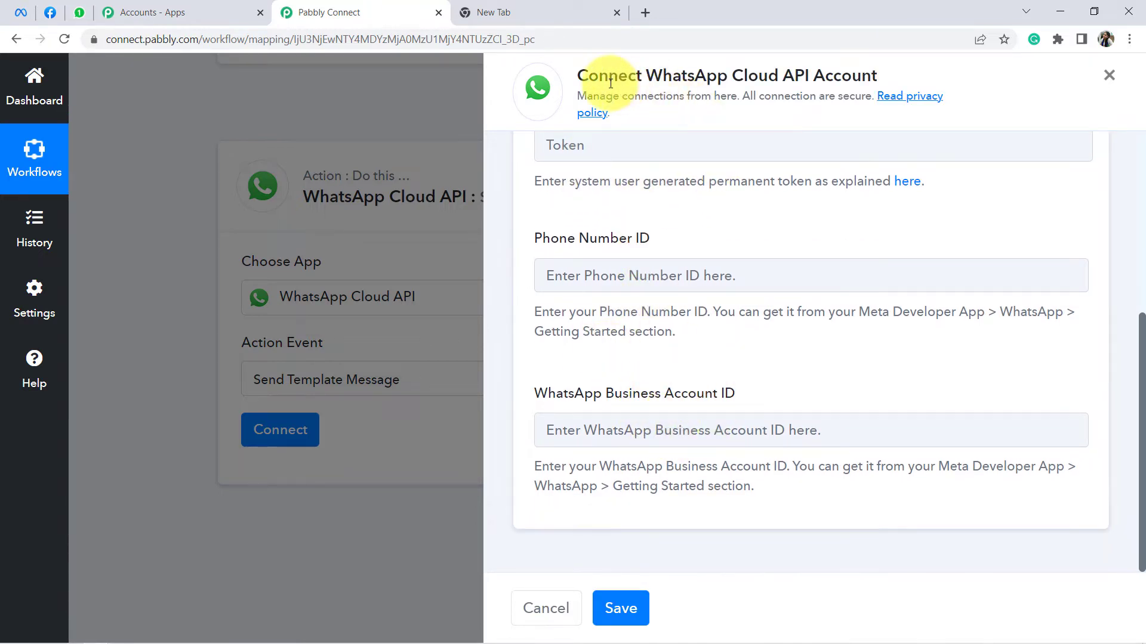
drag(598, 76, 831, 78)
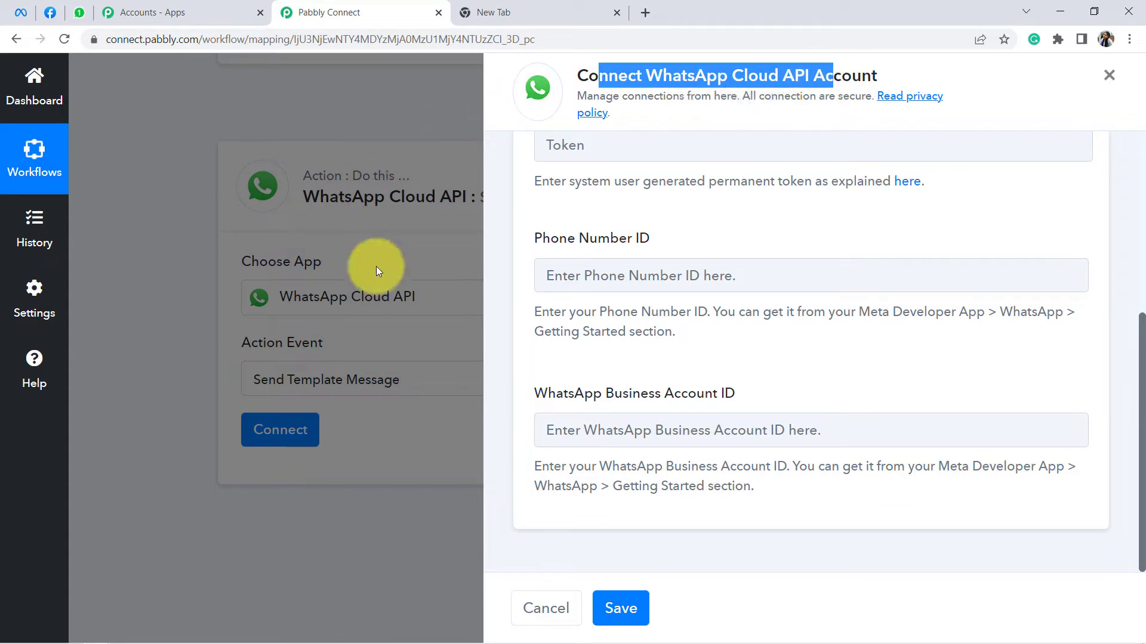
click(558, 6)
Step: On developers.facebook.com, open MyConnectMsg App's WhatsApp Getting Started page showing the temporary access token
text(developers)
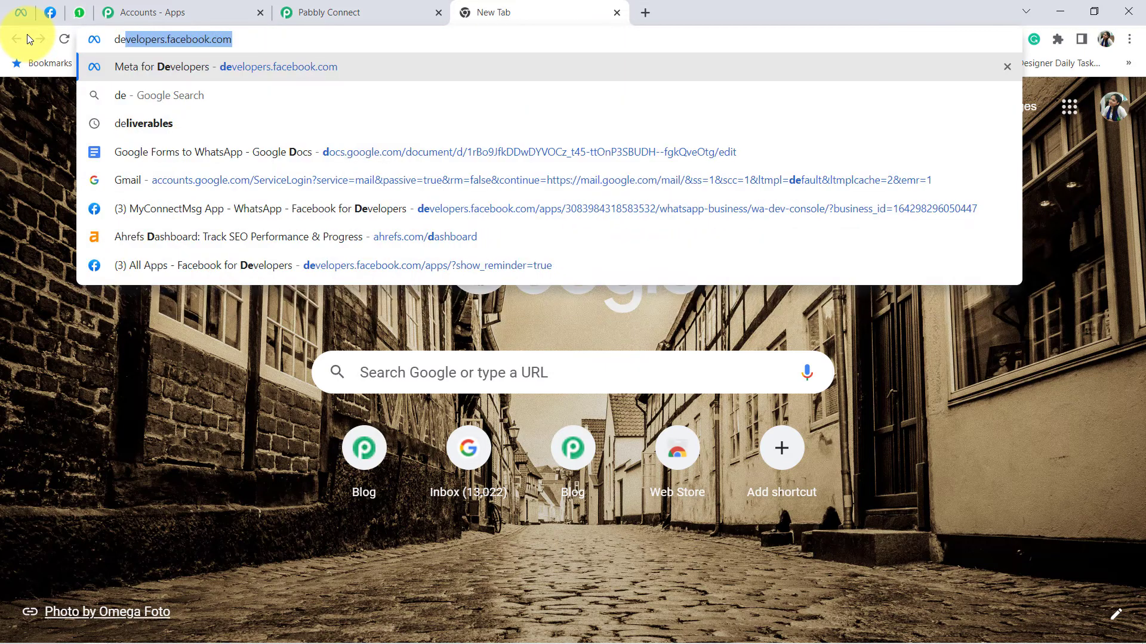
text(.facebo)
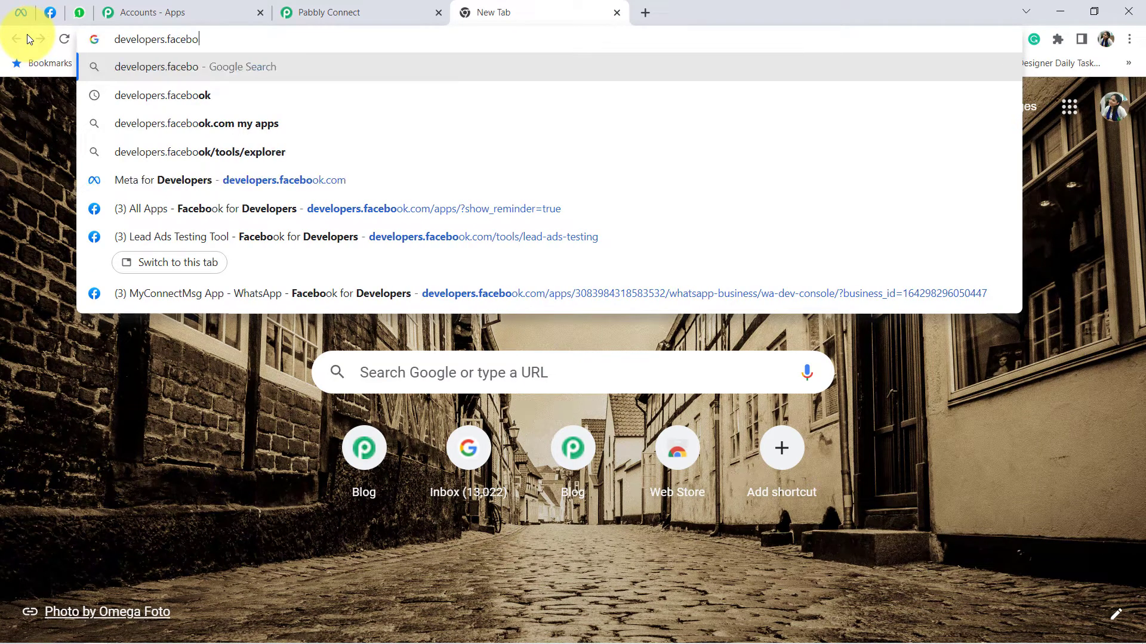
text(ok.com)
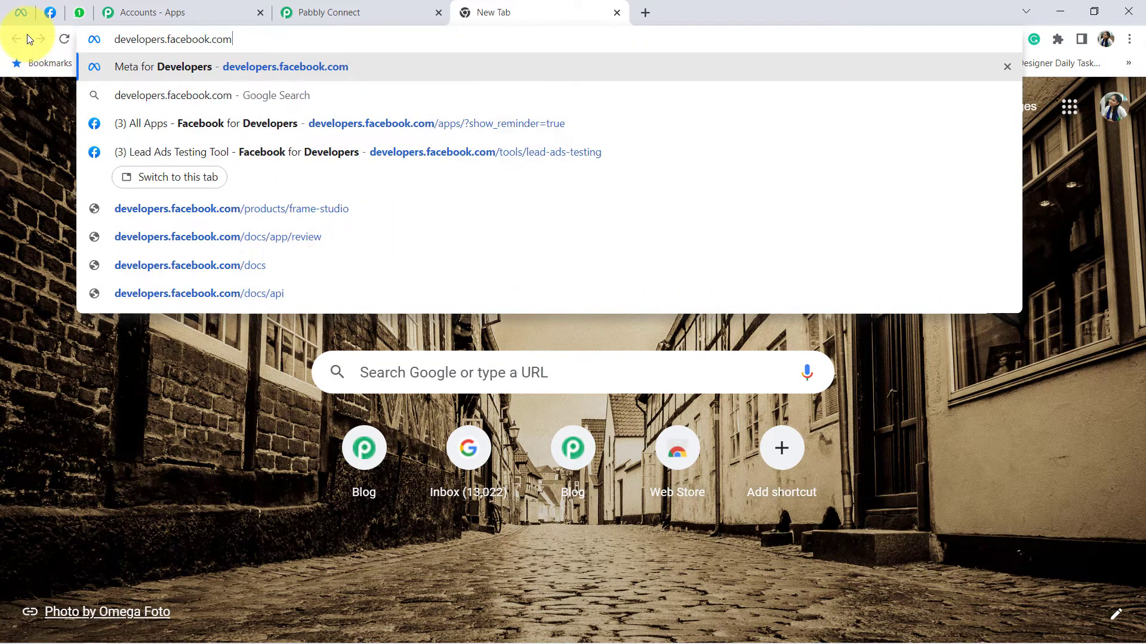
key(Return)
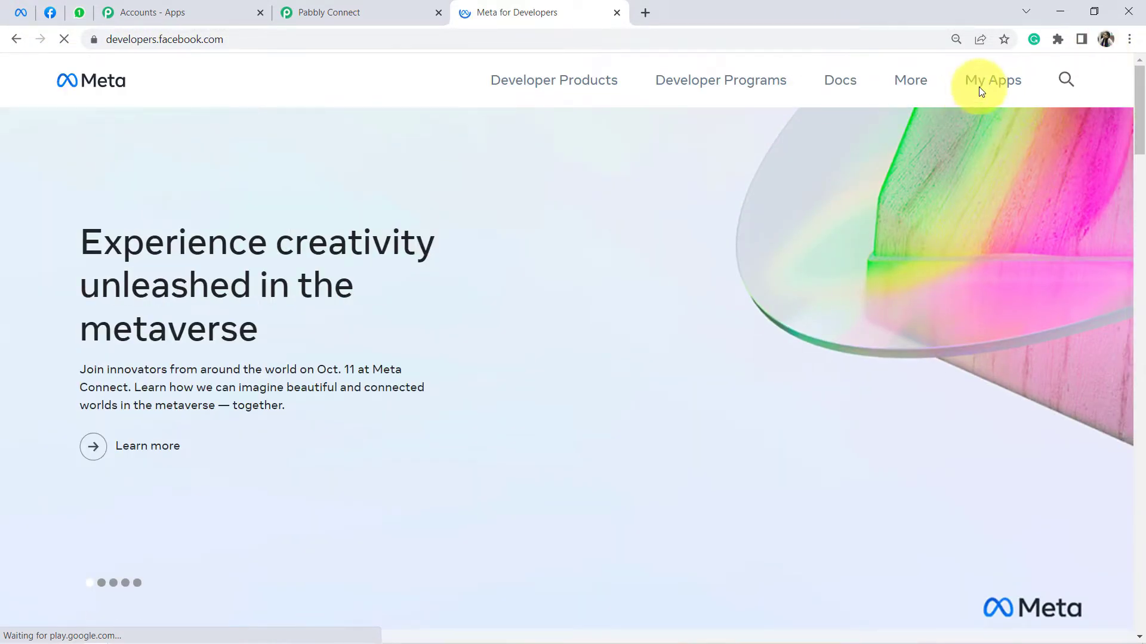
click(979, 87)
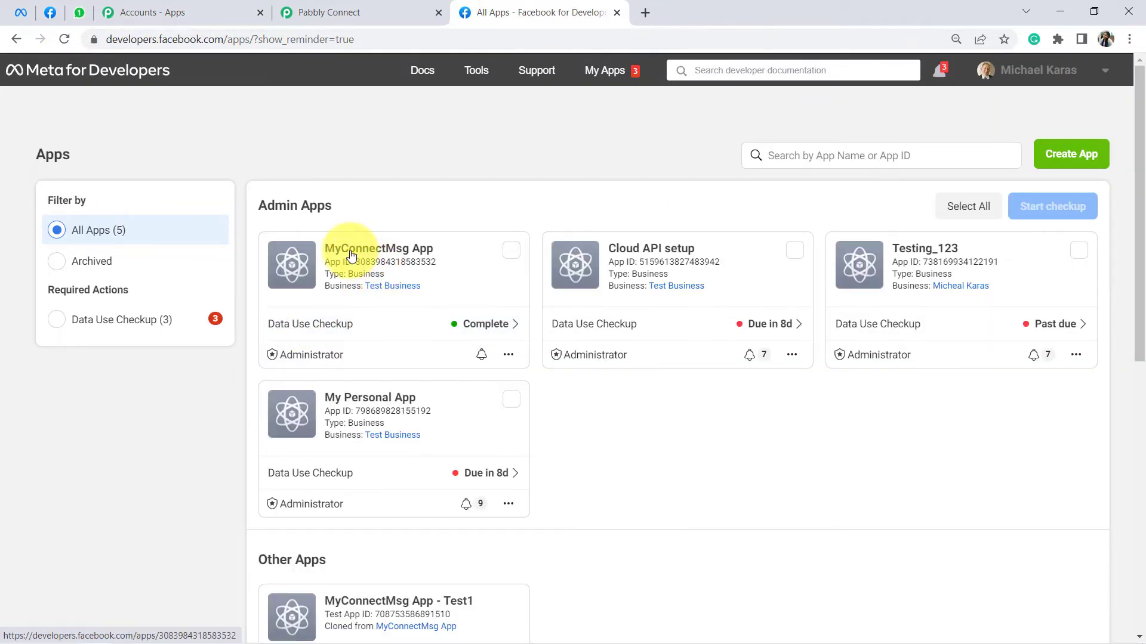
click(351, 255)
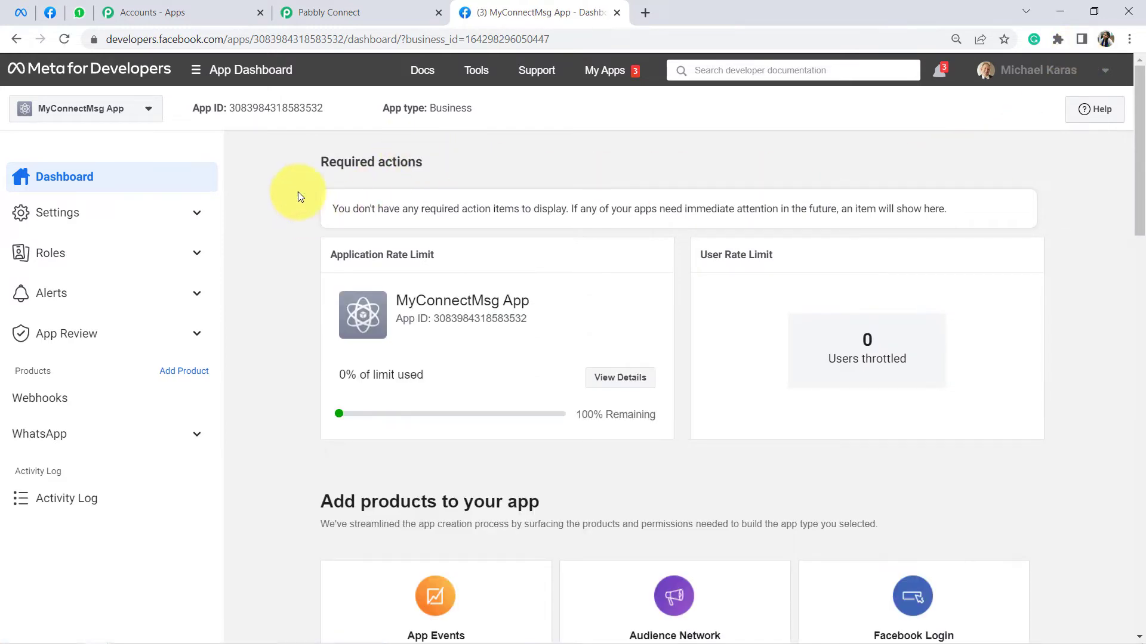
scroll(221, 239, down, 1)
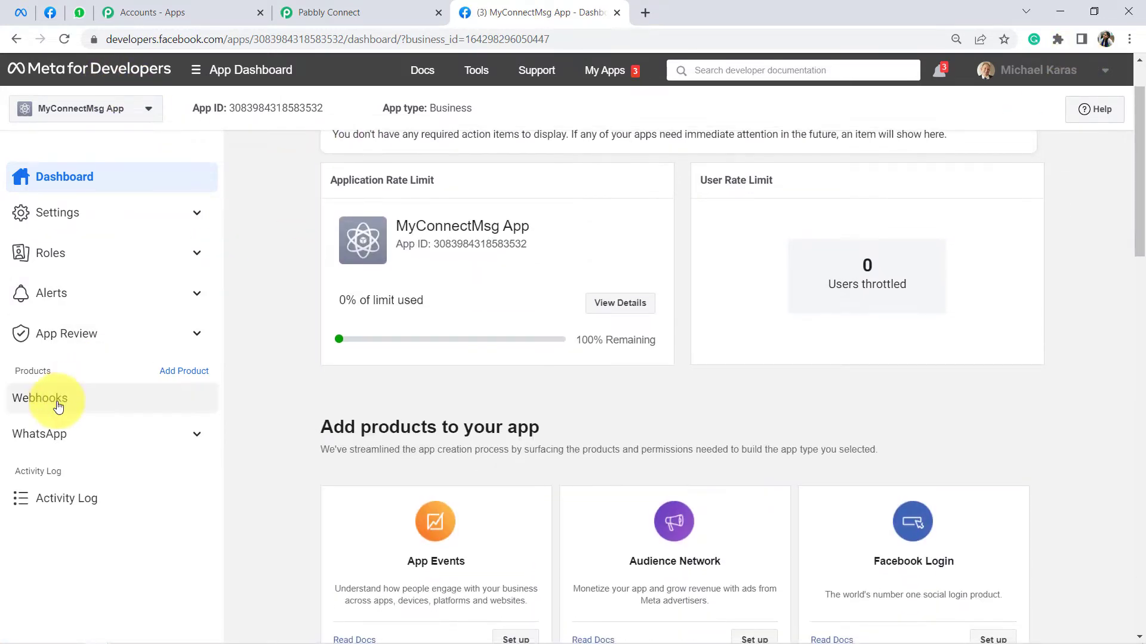
click(41, 439)
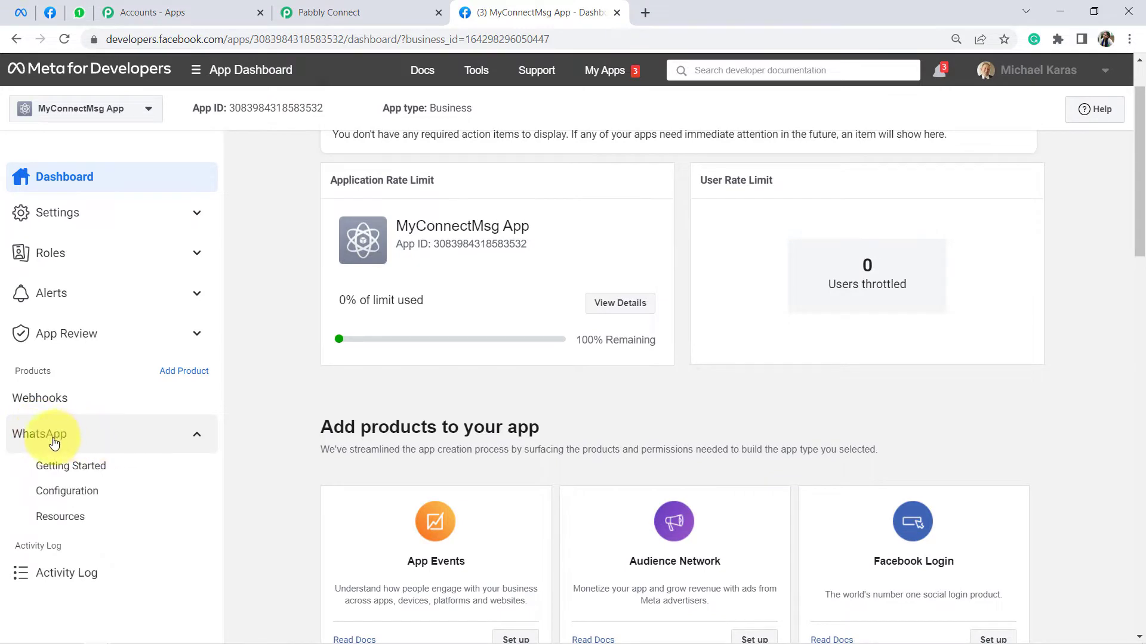
click(58, 466)
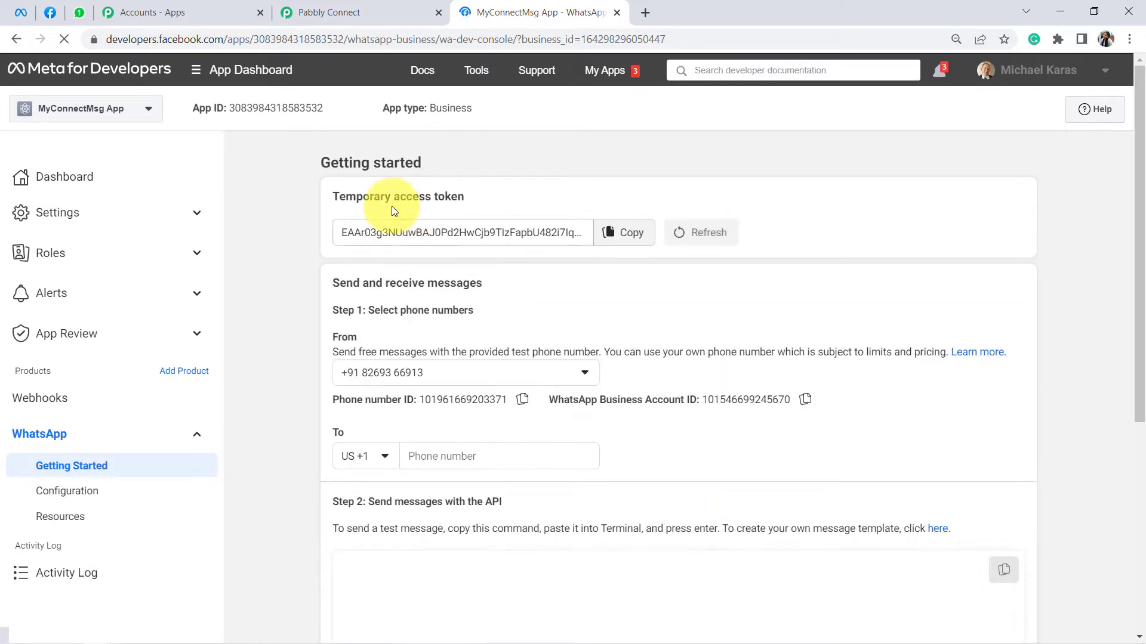
Step: Copy the temporary access token from Meta and paste it into the Pabbly Token field
click(618, 232)
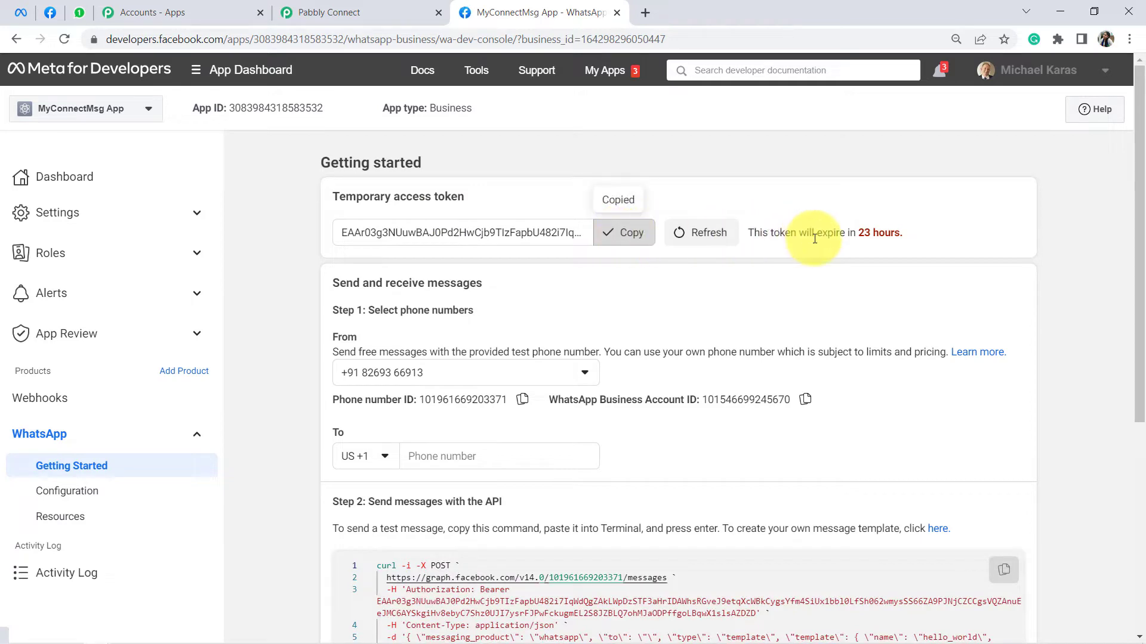
drag(822, 232, 904, 232)
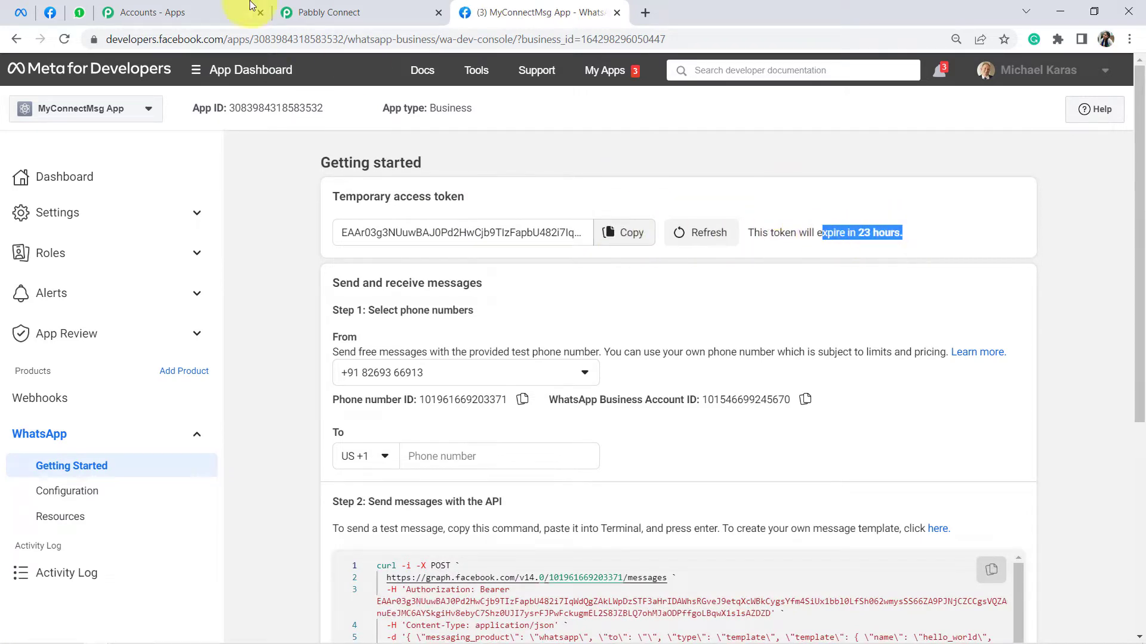
click(375, 5)
scroll(596, 271, up, 2)
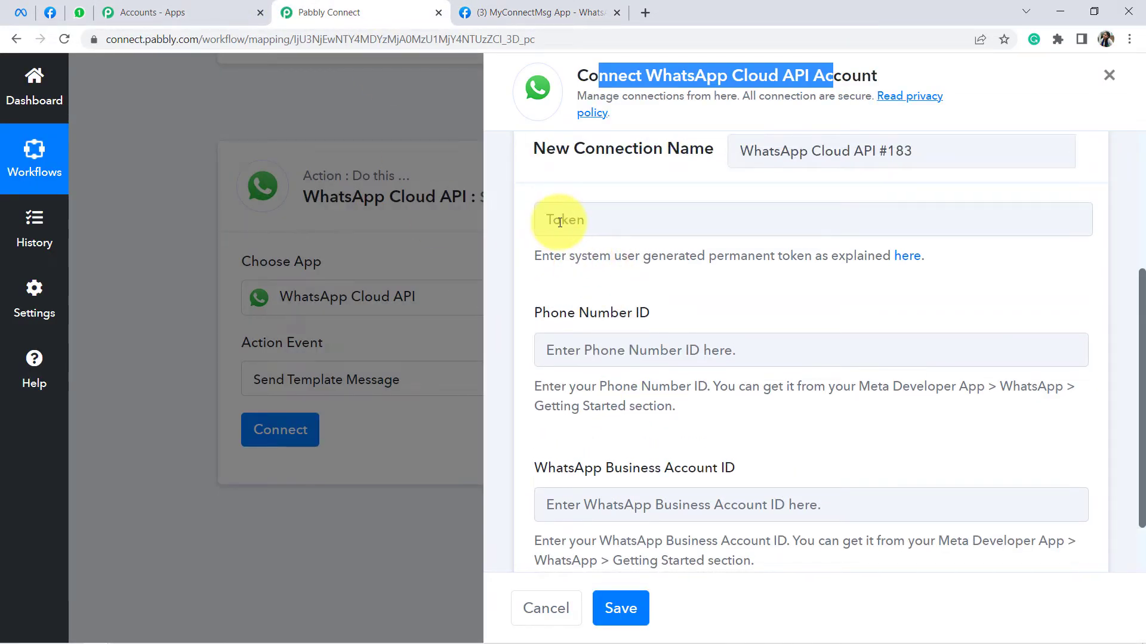
click(559, 222)
key(ctrl+v)
click(694, 274)
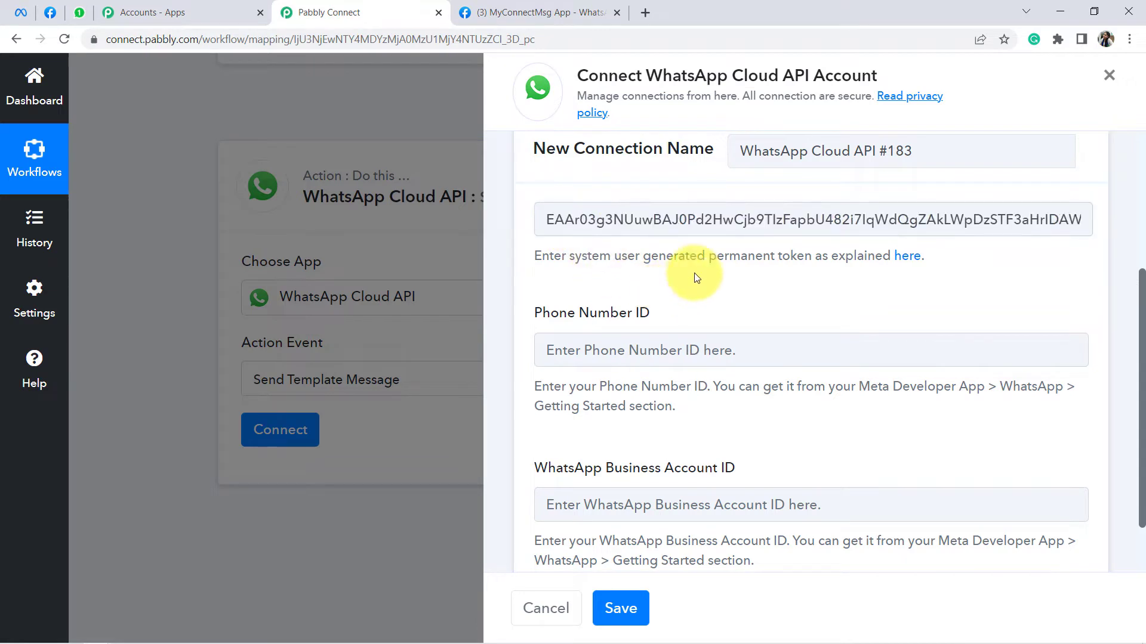
drag(658, 259, 915, 257)
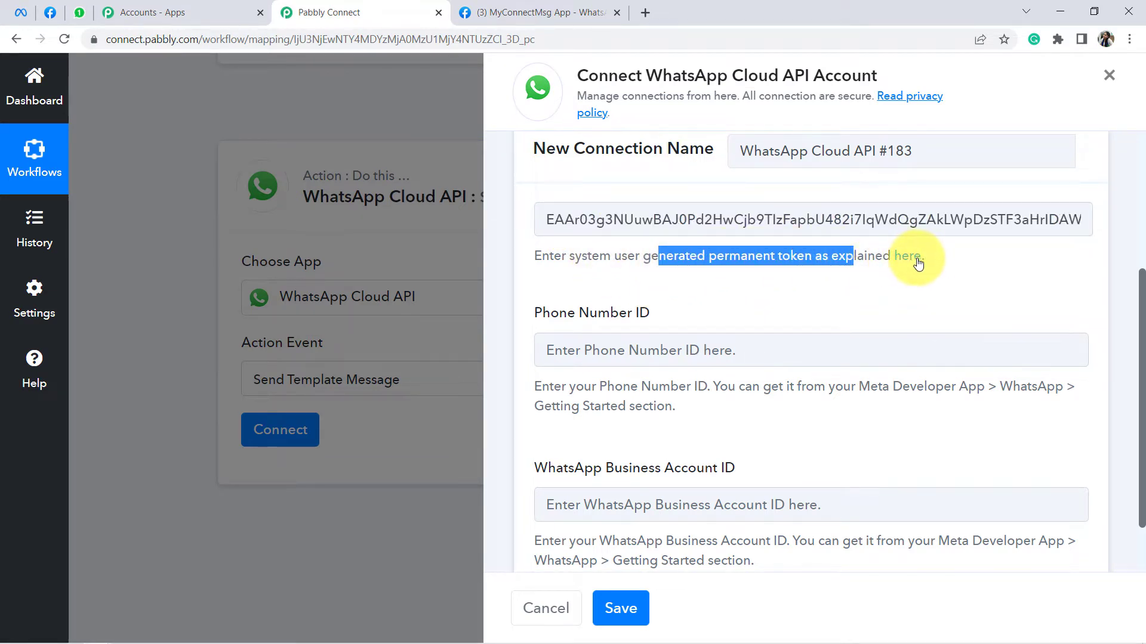
Step: Copy the Phone number ID from the developer console into the Phone Number ID field
click(582, 13)
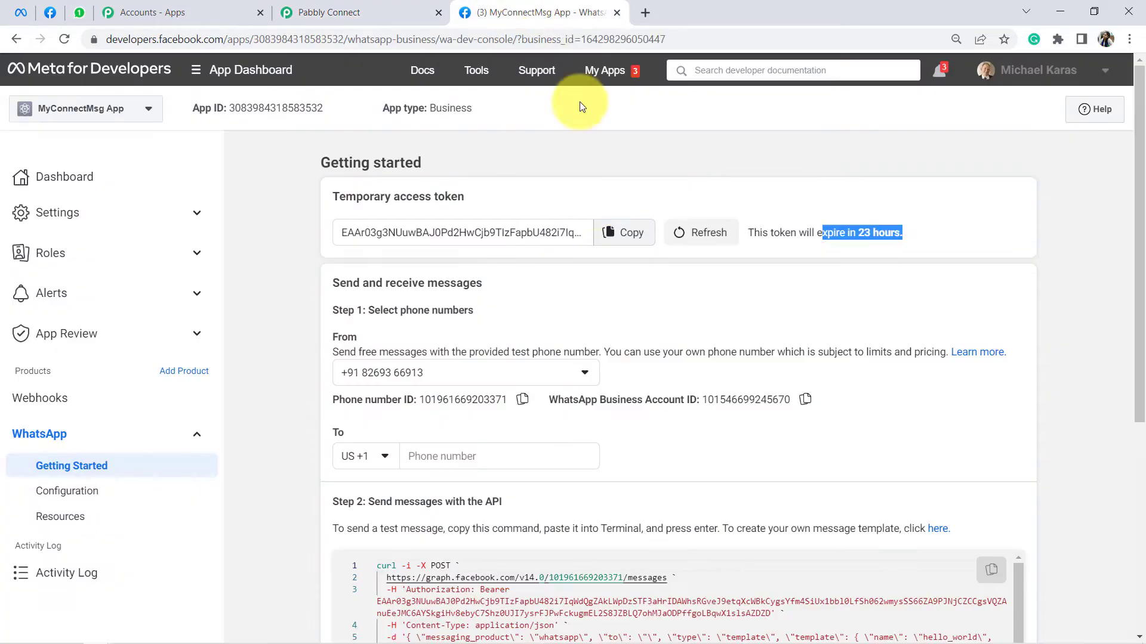
click(522, 399)
click(338, 5)
click(574, 357)
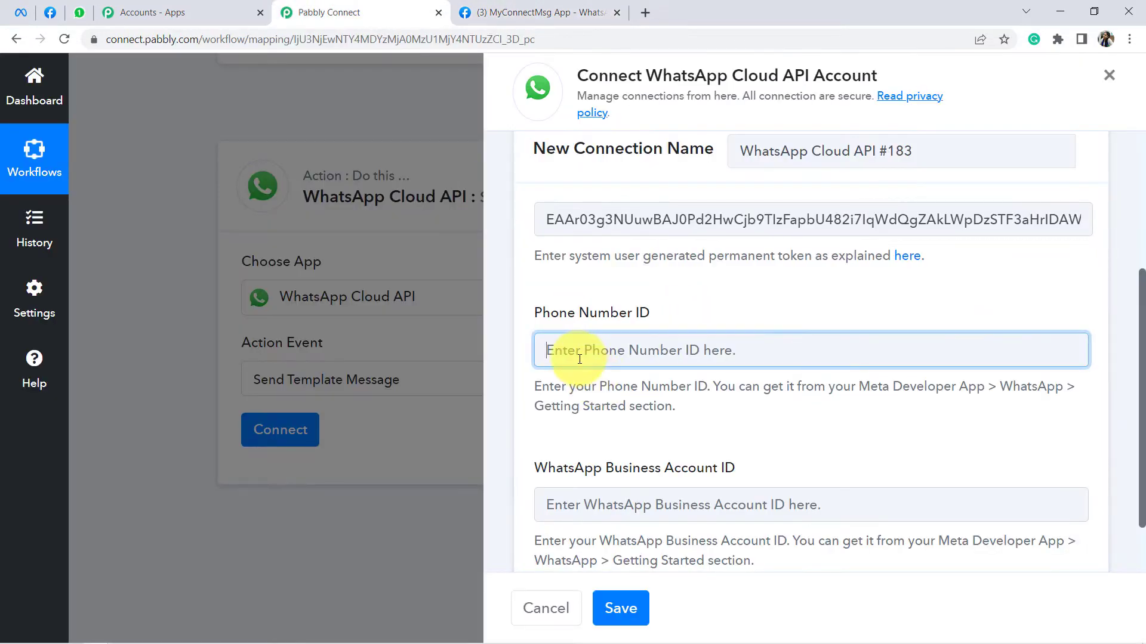
key(ctrl+v)
Step: Copy the WhatsApp Business Account ID from Meta into the matching Pabbly field
click(493, 6)
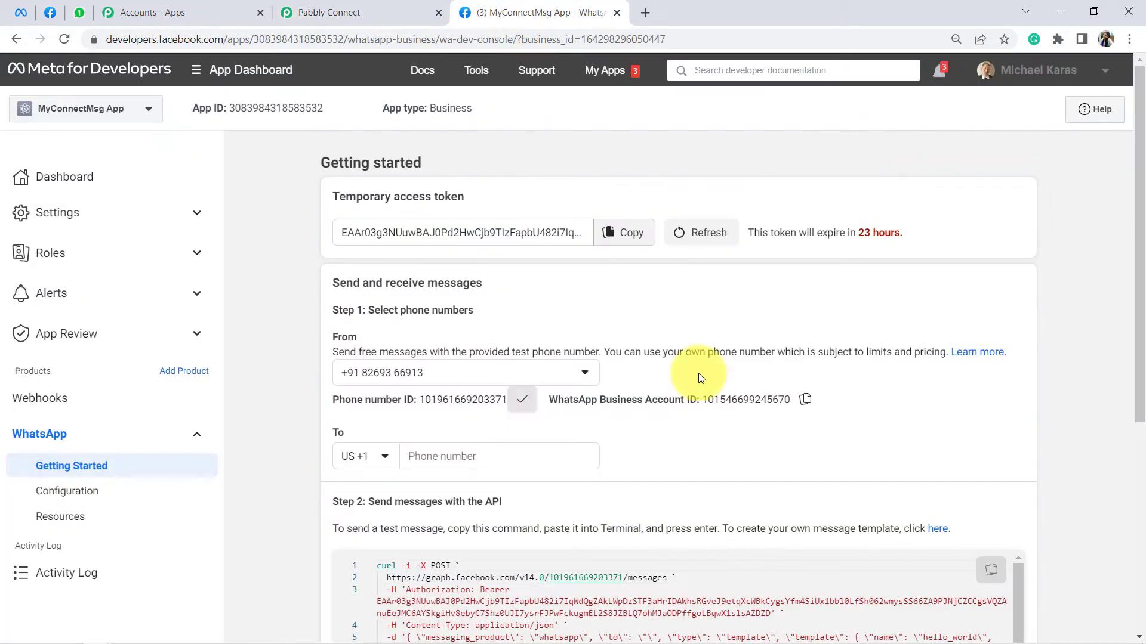
click(809, 401)
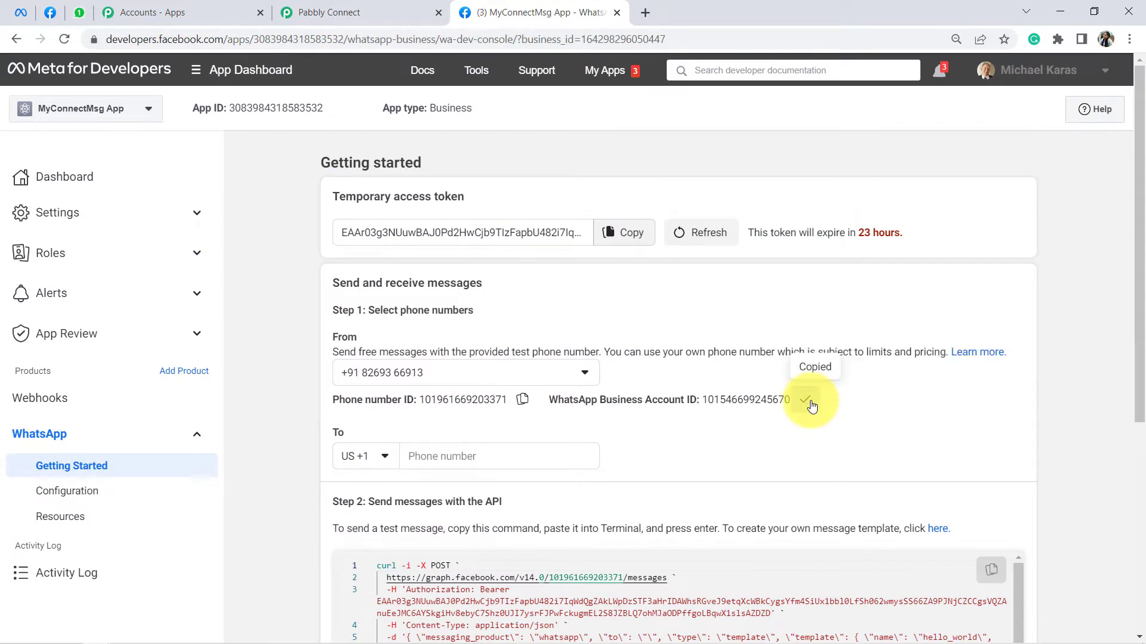
click(349, 16)
click(640, 504)
key(ctrl+v)
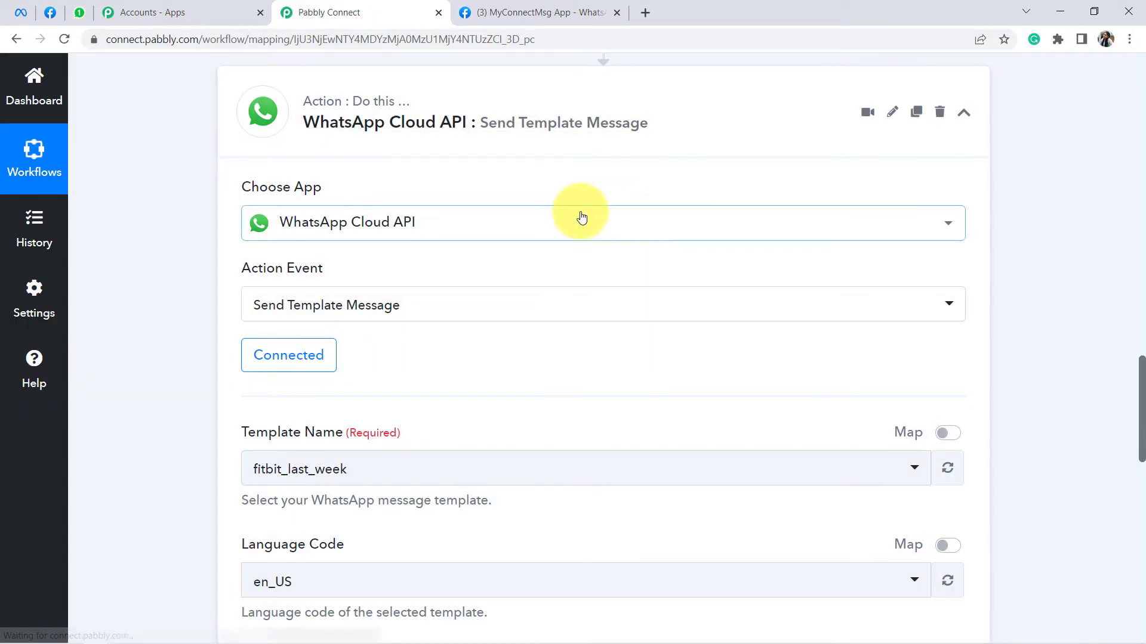
Step: Review the connected WhatsApp action's settings, pointing out the Template Name field
scroll(344, 180, up, 3)
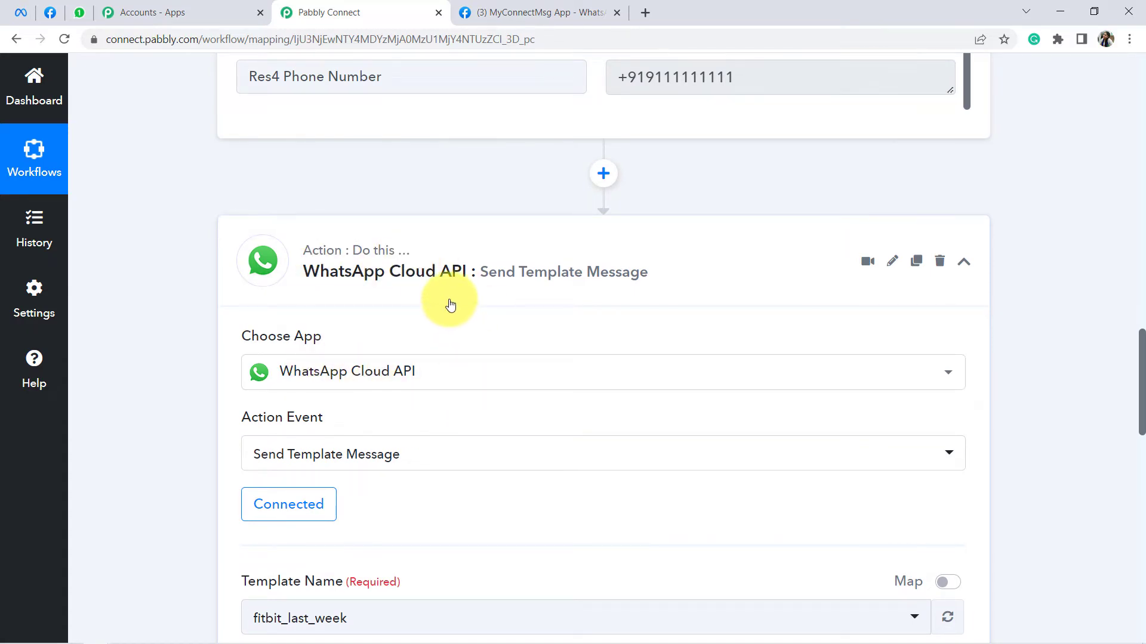
scroll(543, 268, down, 4)
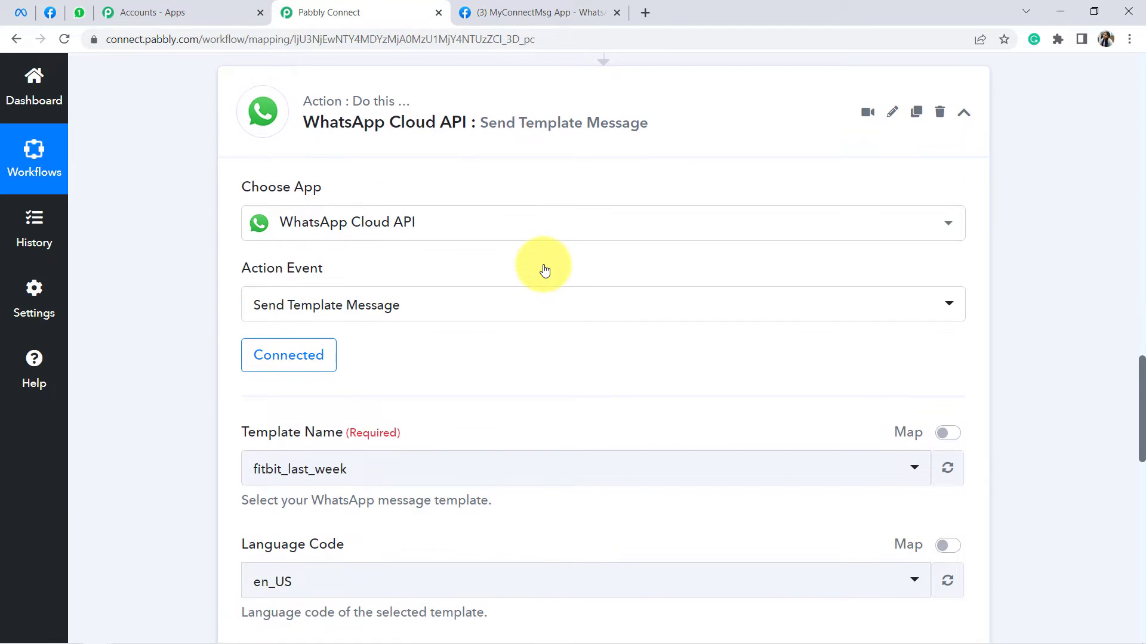
scroll(532, 274, up, 3)
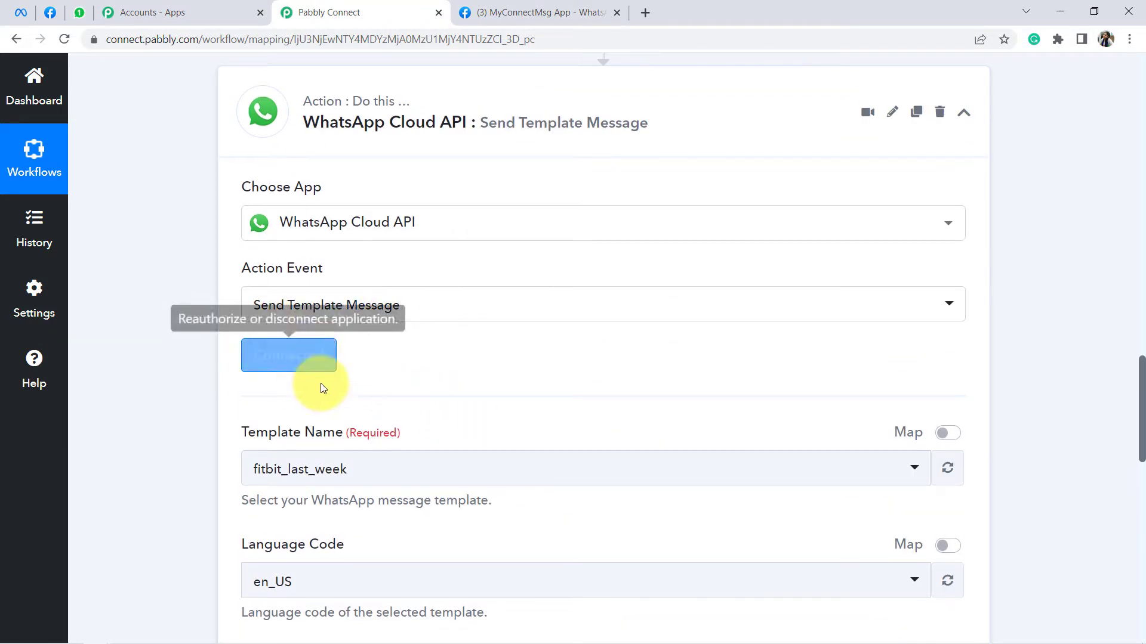
scroll(431, 347, down, 2)
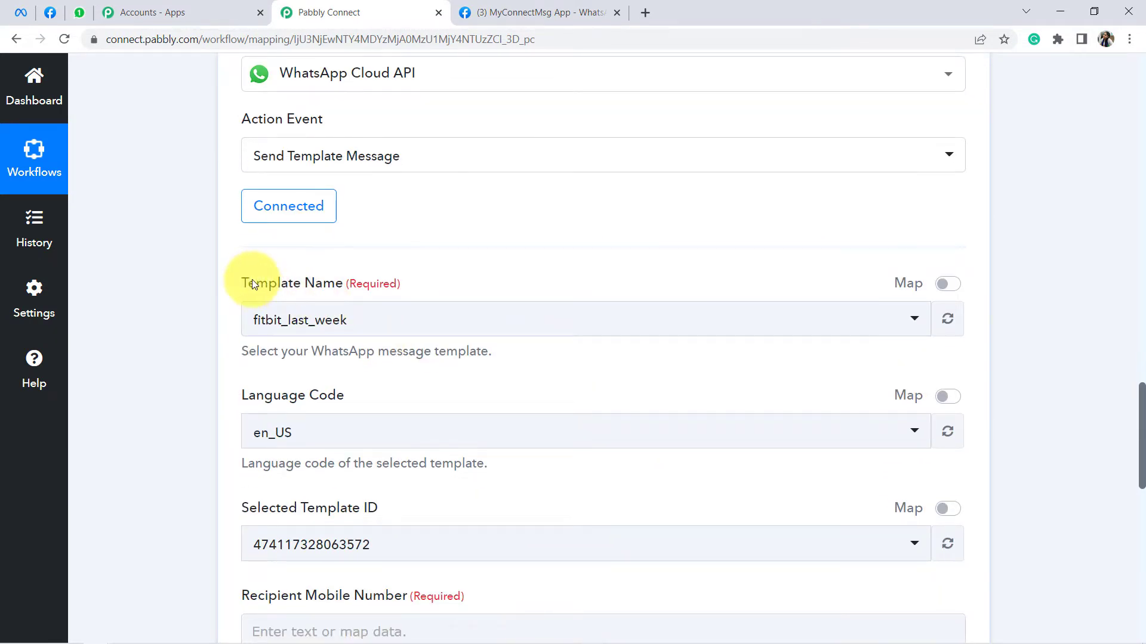
drag(352, 279, 339, 281)
drag(256, 285, 353, 285)
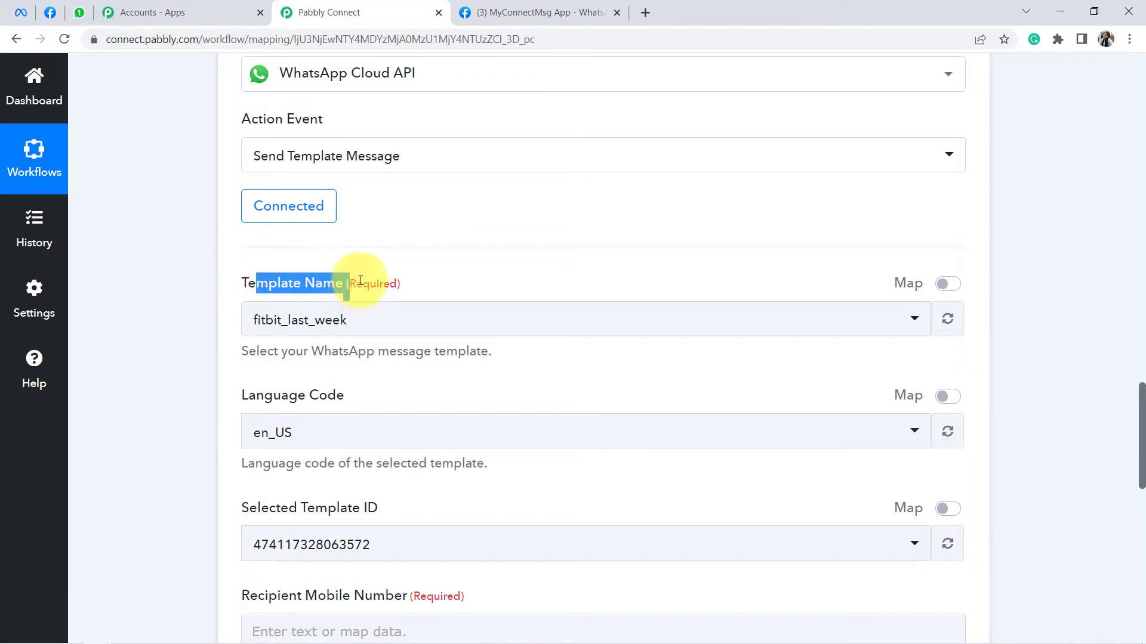
Step: Open WhatsApp Manager's Message templates page in a new tab from the developer console's link
click(533, 13)
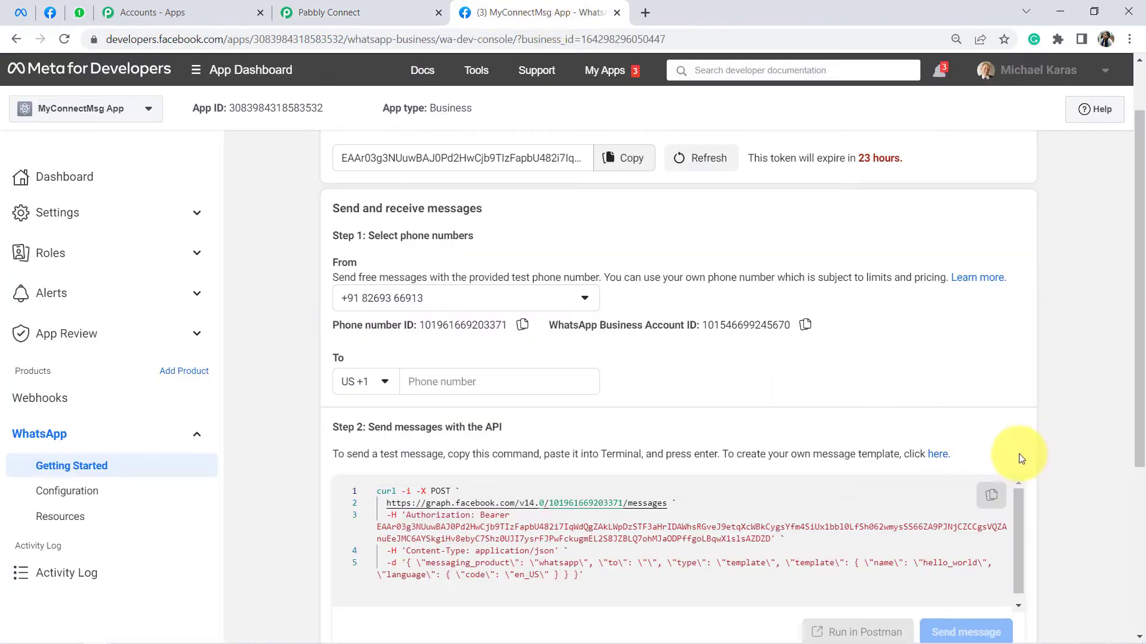
right_click(943, 455)
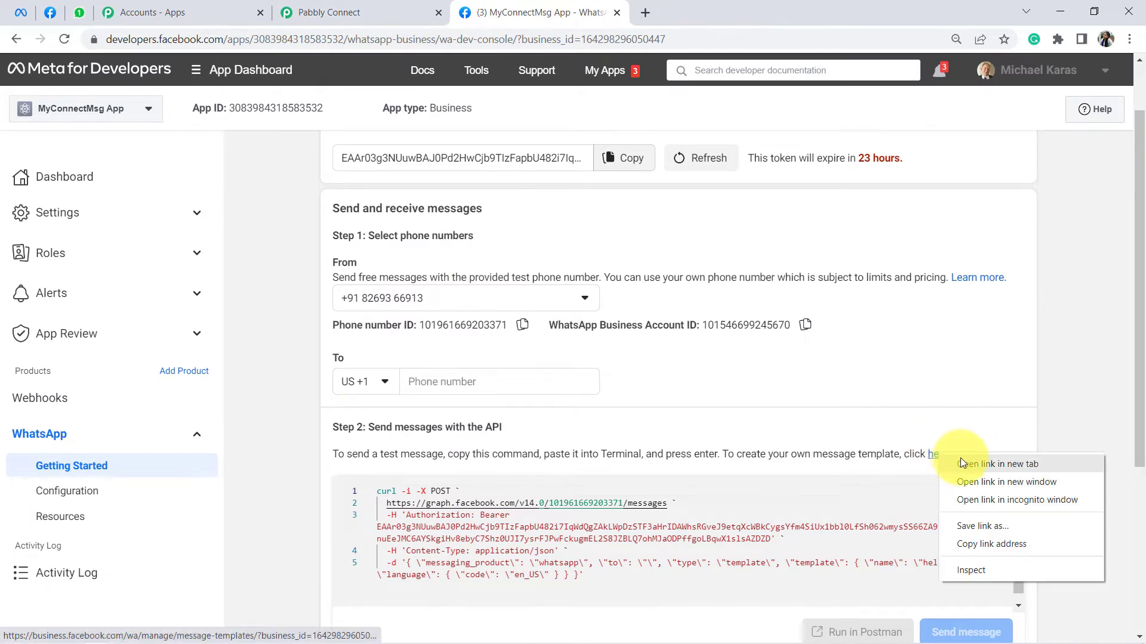
click(962, 464)
click(685, 7)
click(325, 8)
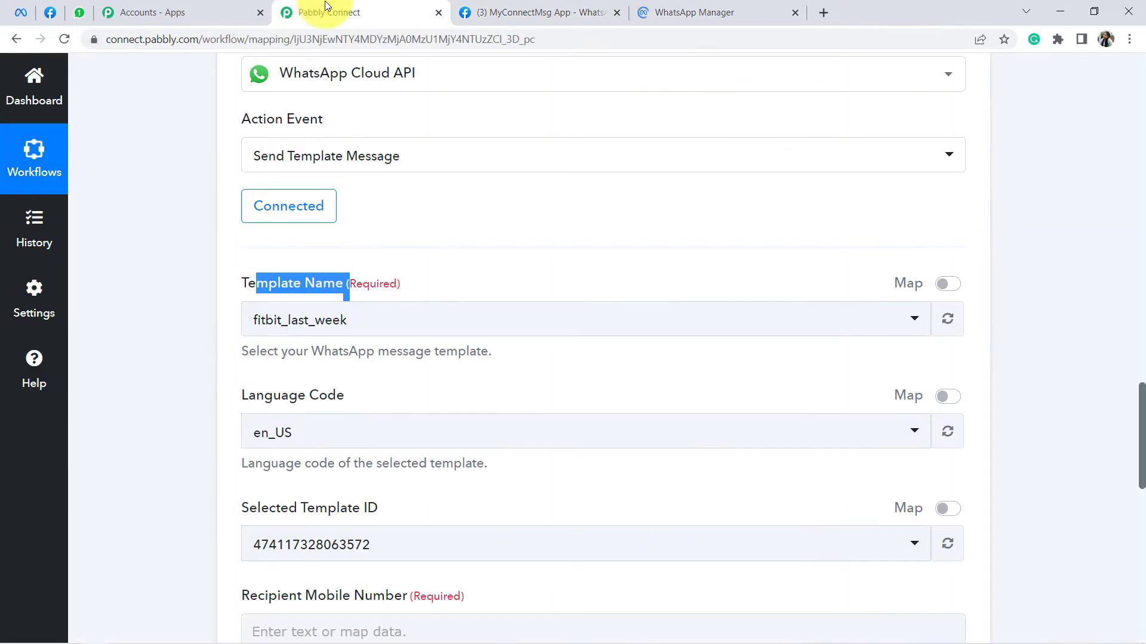
click(298, 282)
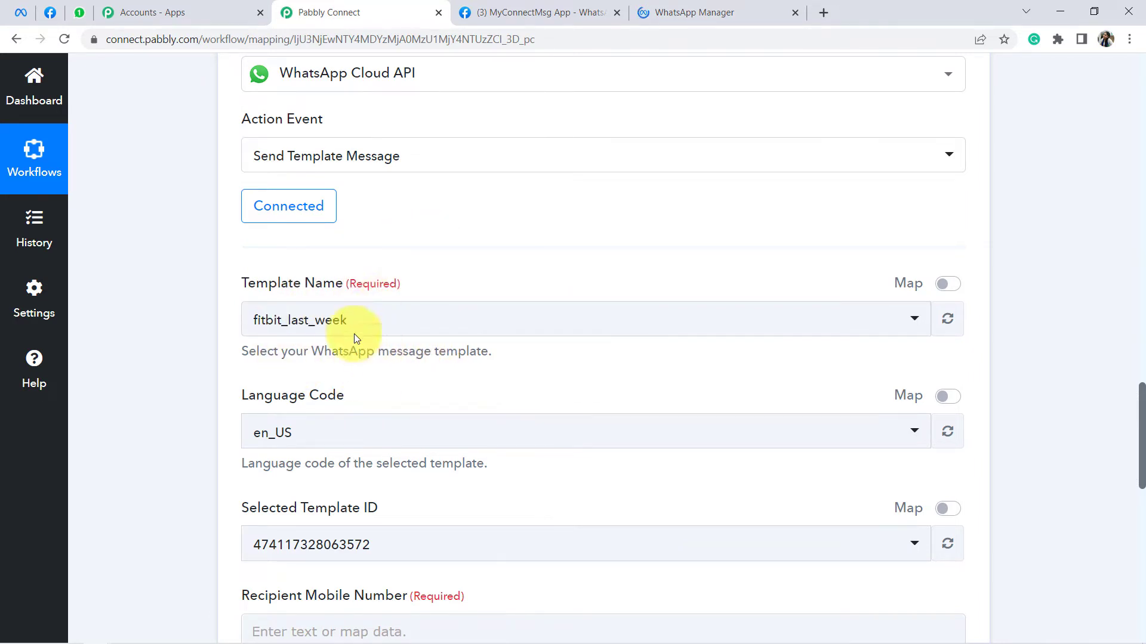
scroll(317, 322, down, 2)
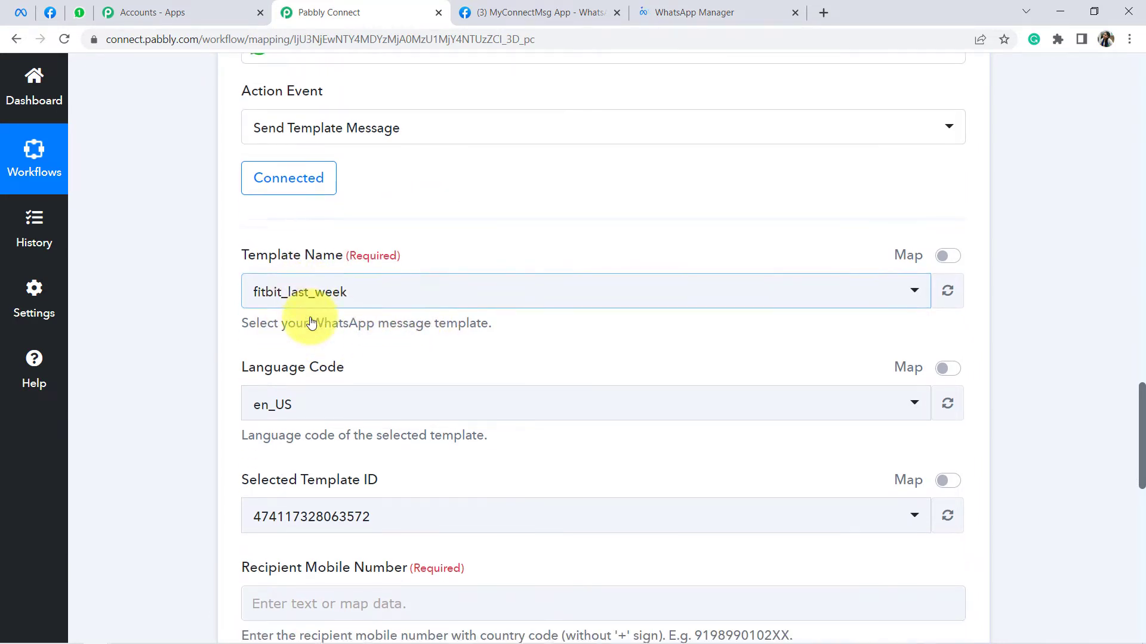
click(680, 7)
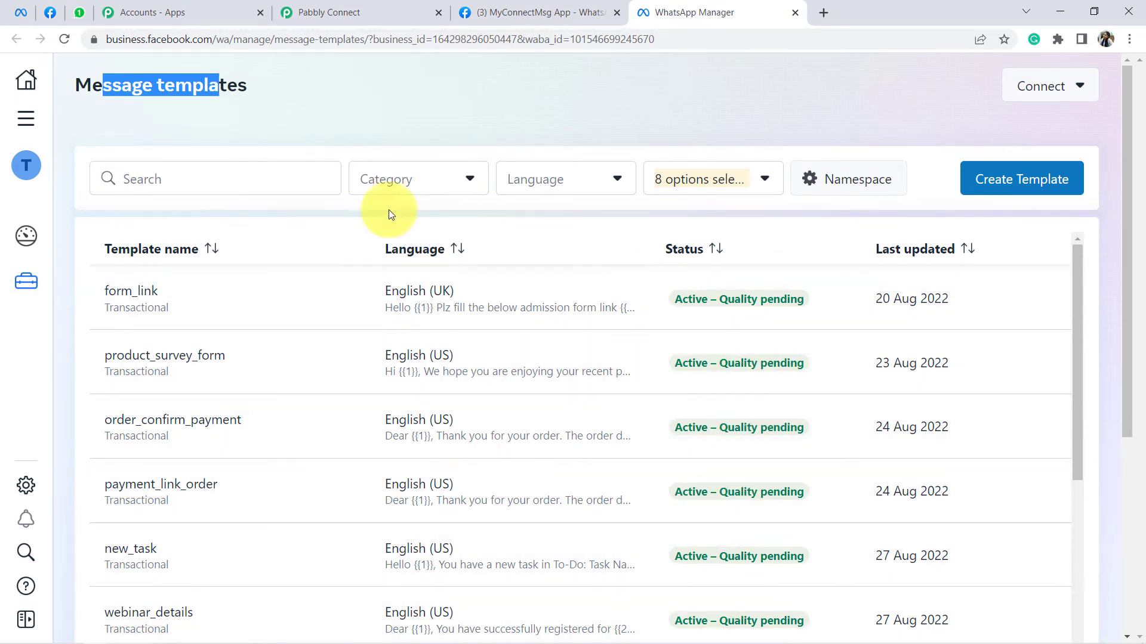
Step: Search 'new', open new_lead_signup, and enlarge its Body to inspect the {{1}} and {{2}} placeholders
click(186, 178)
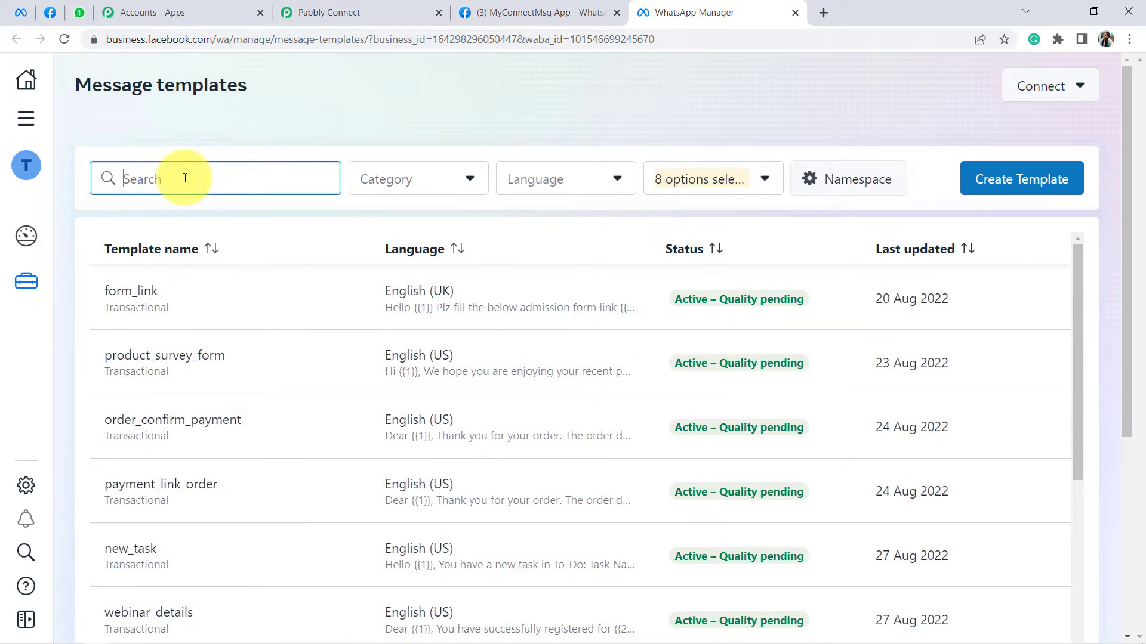
text(new_le)
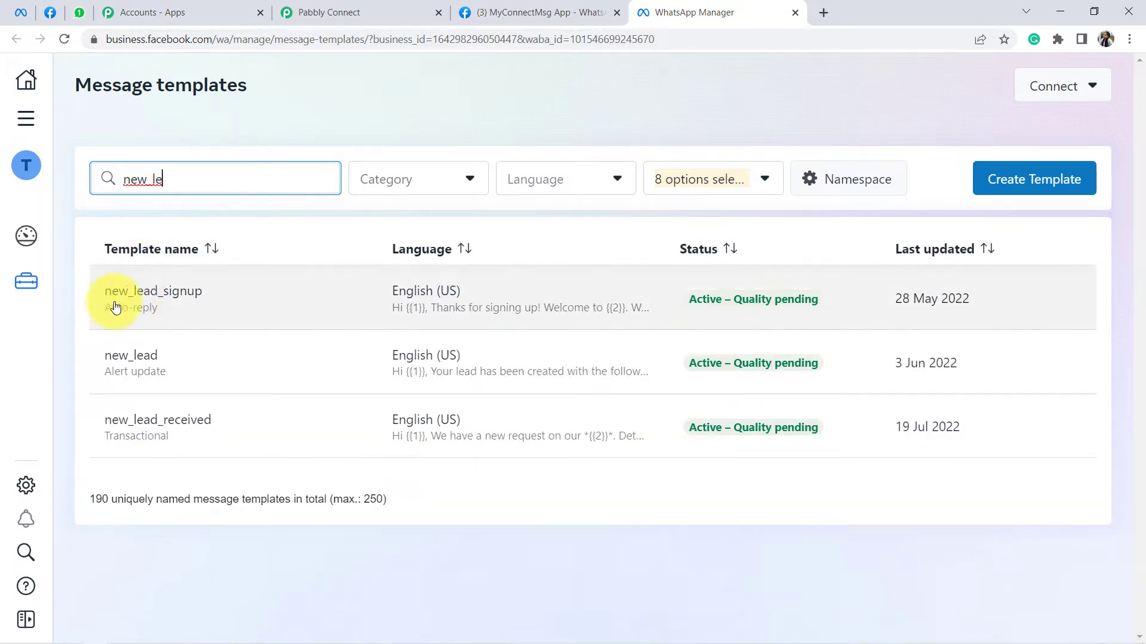
click(146, 305)
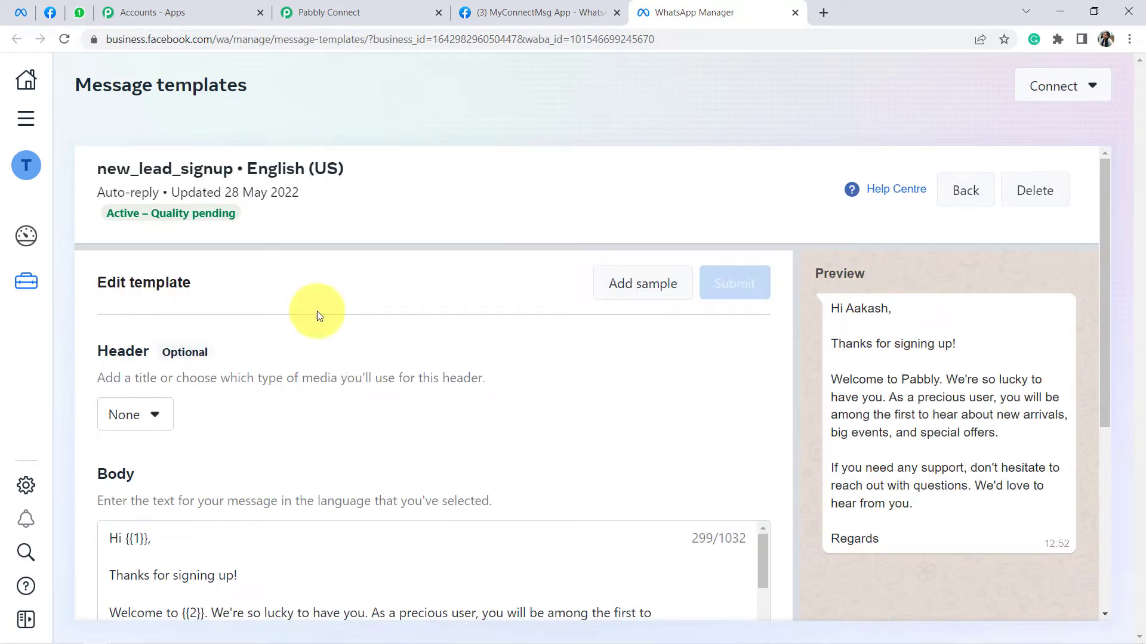
scroll(950, 289, down, 1)
drag(845, 269, 1039, 321)
drag(1108, 303, 1108, 362)
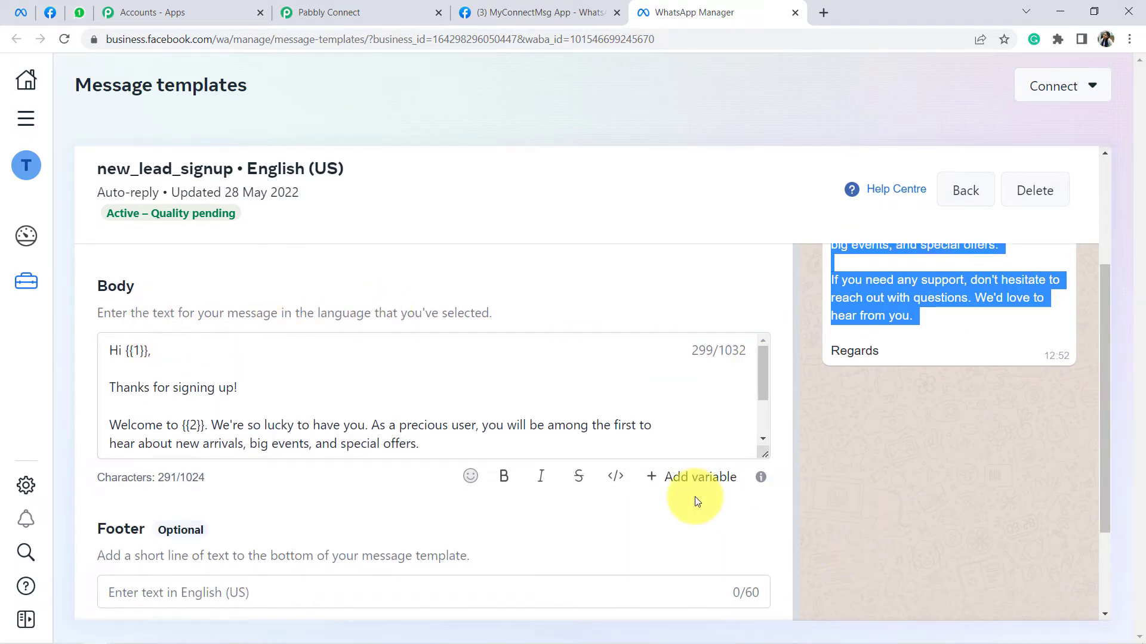
drag(765, 463, 764, 552)
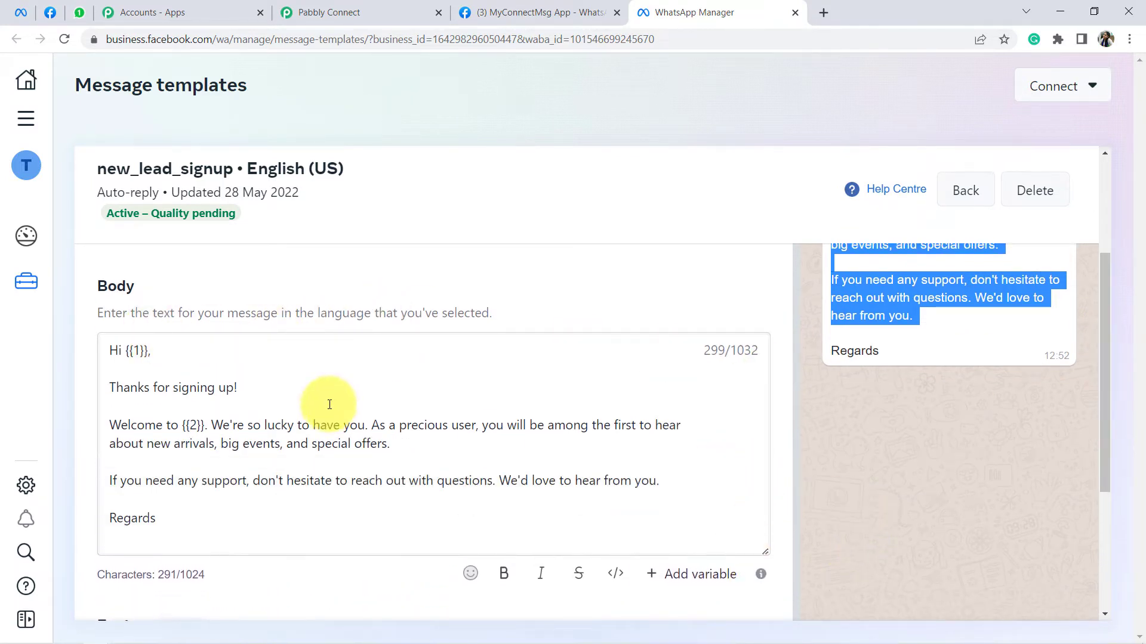
double_click(203, 426)
click(154, 351)
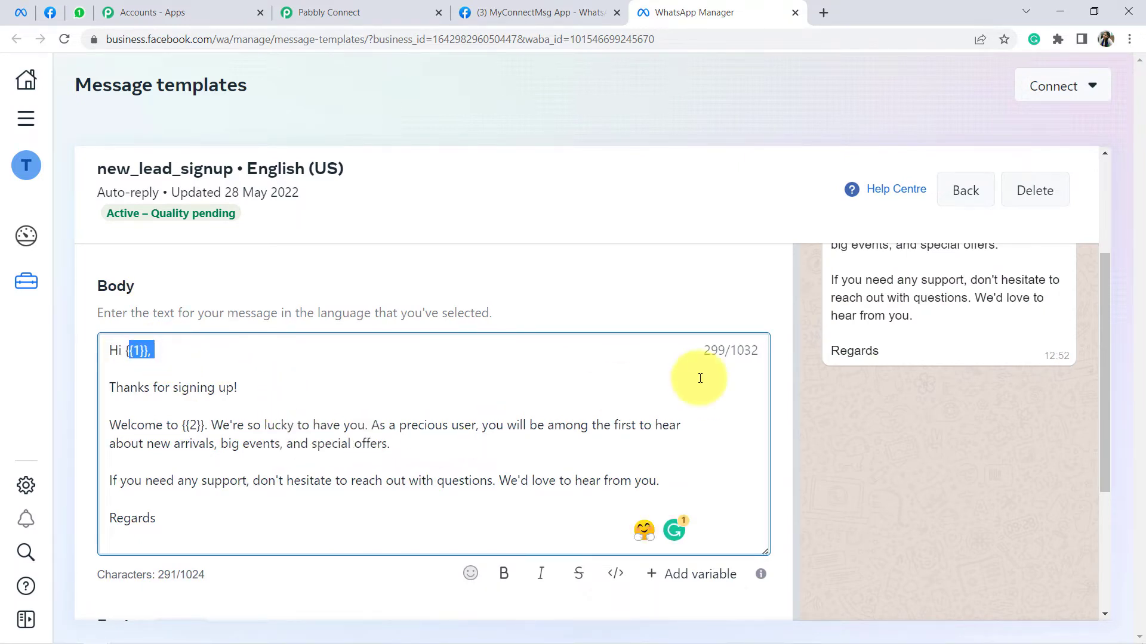
Step: Copy the template name new_lead_signup and bring up Pabbly's WhatsApp template list
scroll(876, 400, up, 3)
click(389, 7)
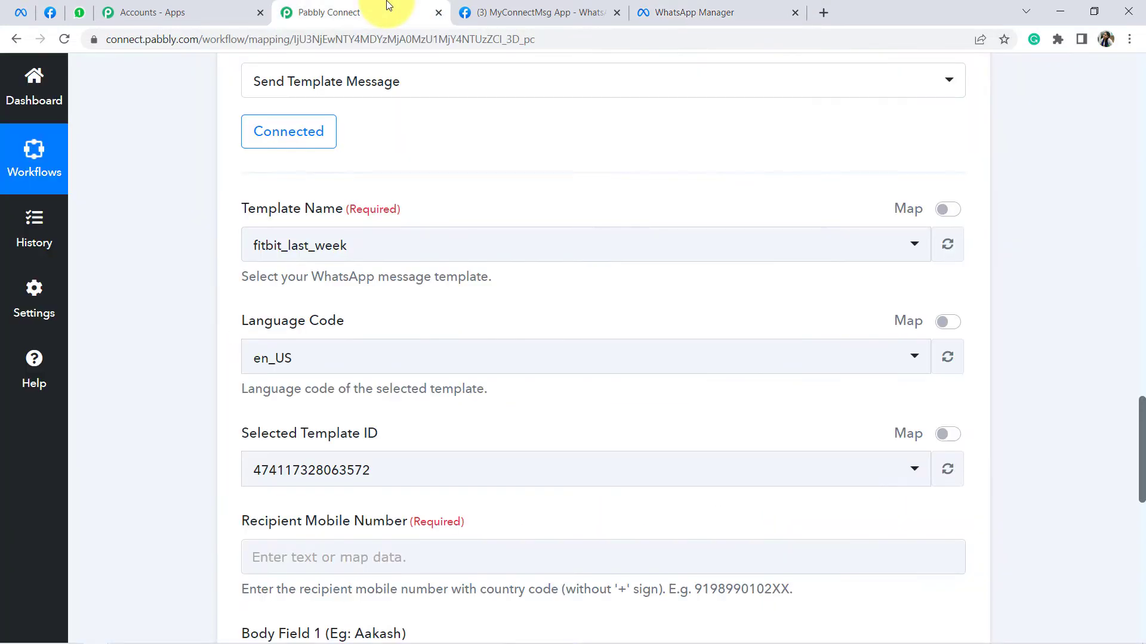
click(656, 12)
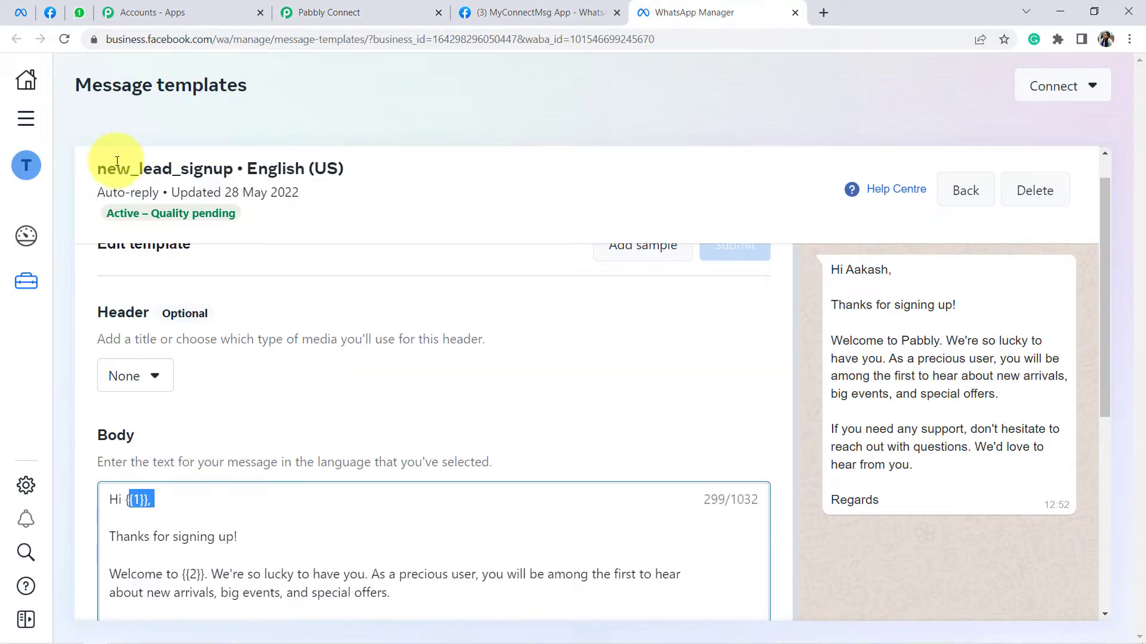
drag(96, 170, 233, 174)
key(ctrl+c)
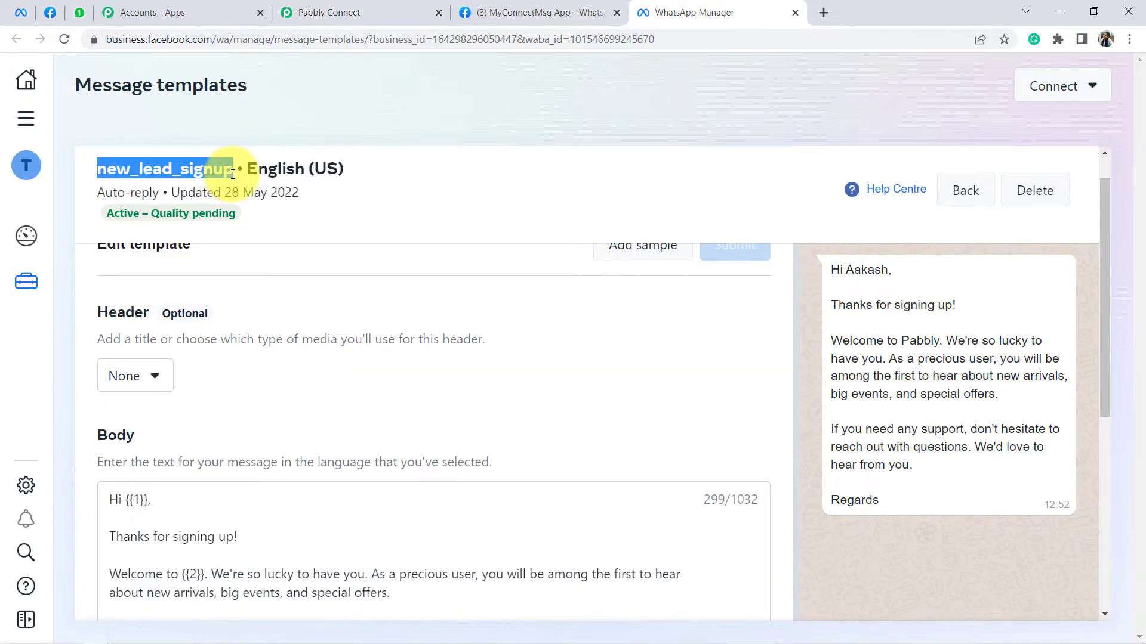
click(350, 7)
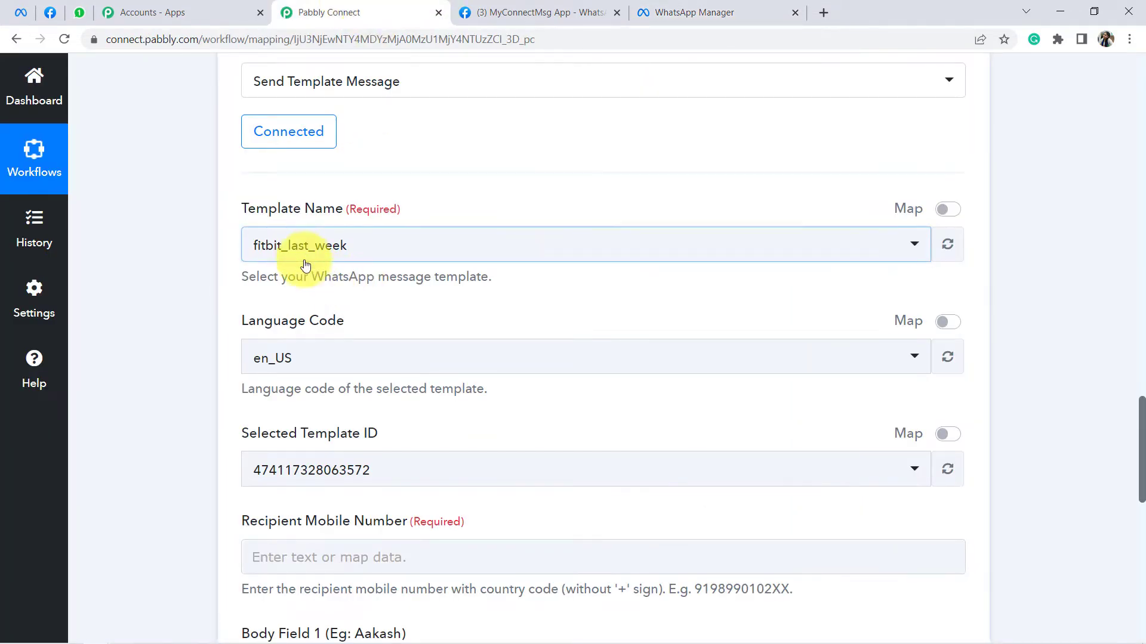
click(305, 256)
key(ctrl+v)
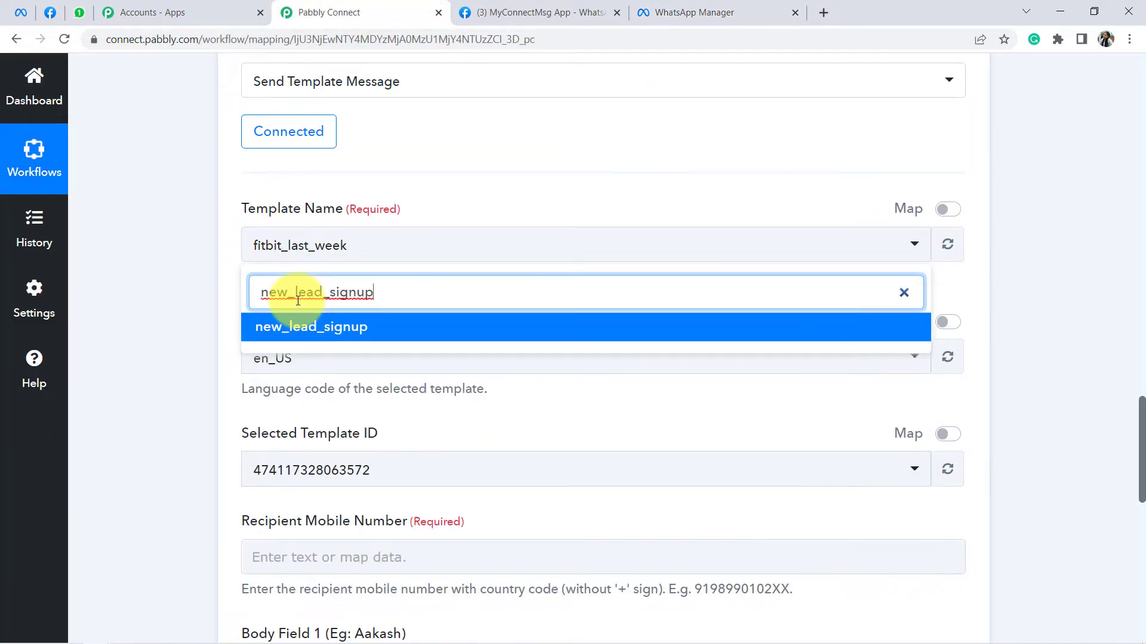
click(279, 337)
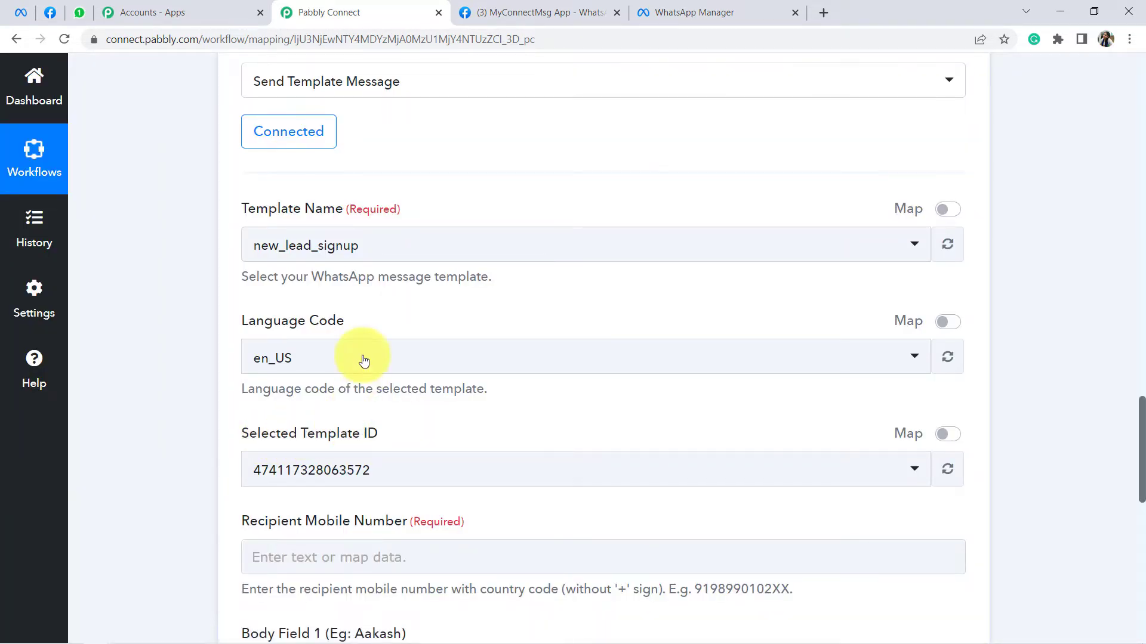
scroll(365, 311, down, 2)
scroll(365, 316, down, 2)
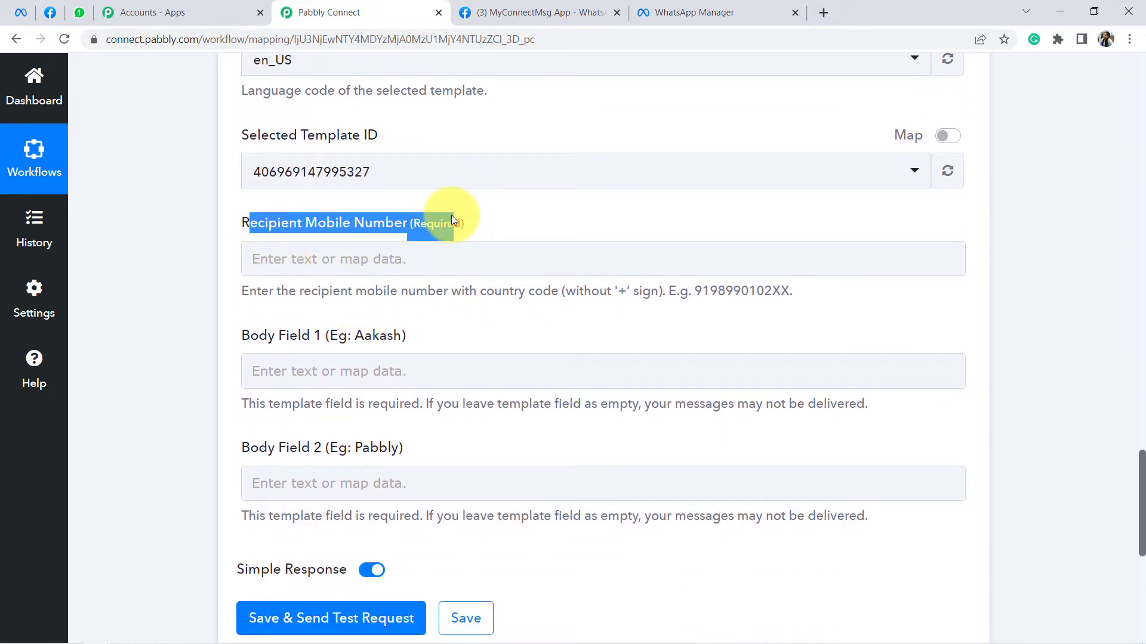
drag(274, 291, 607, 308)
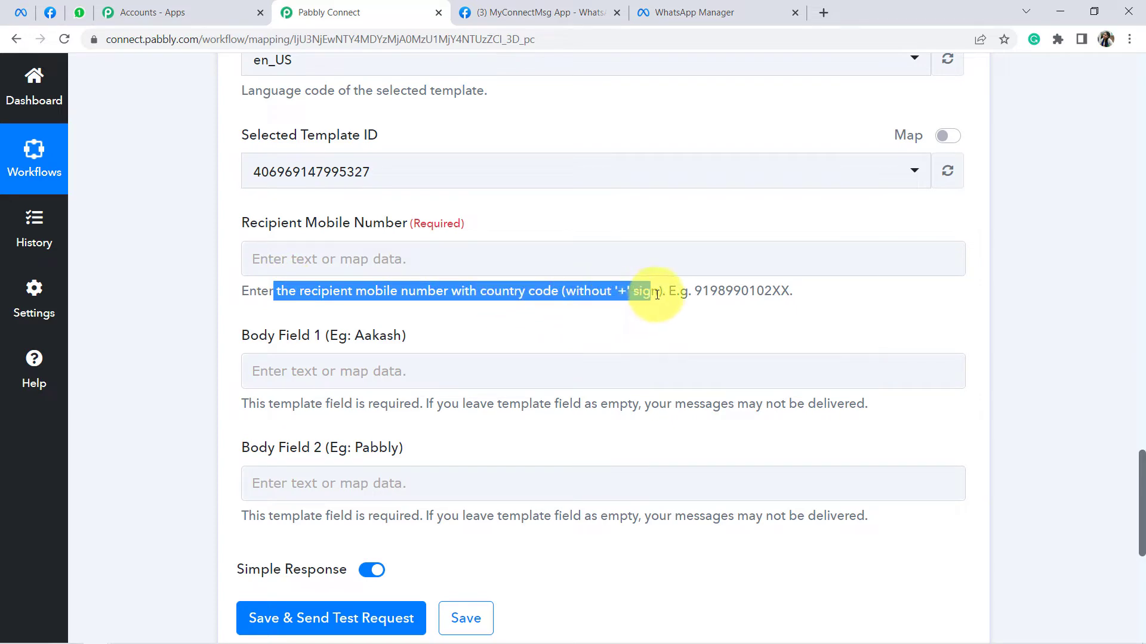
drag(713, 293, 713, 293)
scroll(836, 206, up, 15)
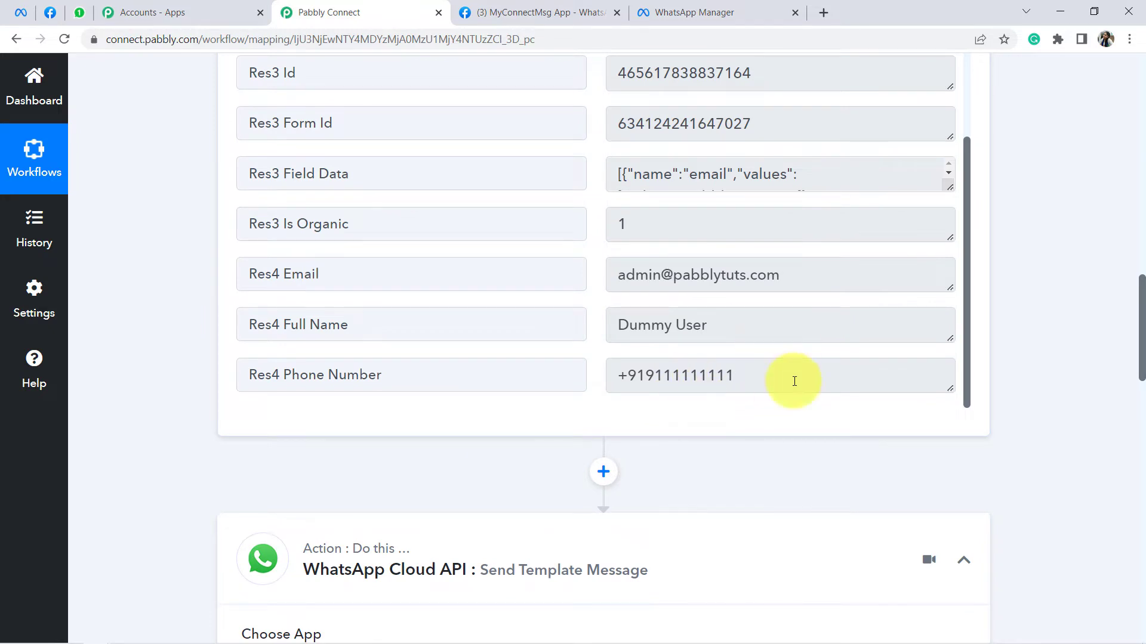
scroll(765, 361, down, 14)
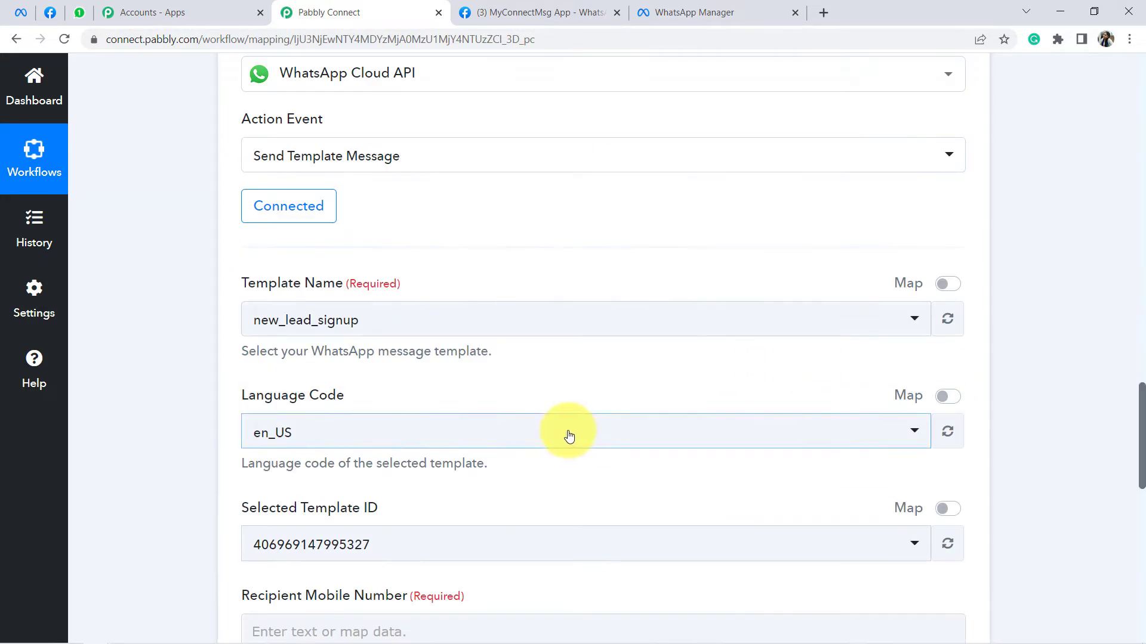
Step: Map the Facebook Lead Ads trigger's Res4 Phone Number into Recipient Mobile Number
click(282, 410)
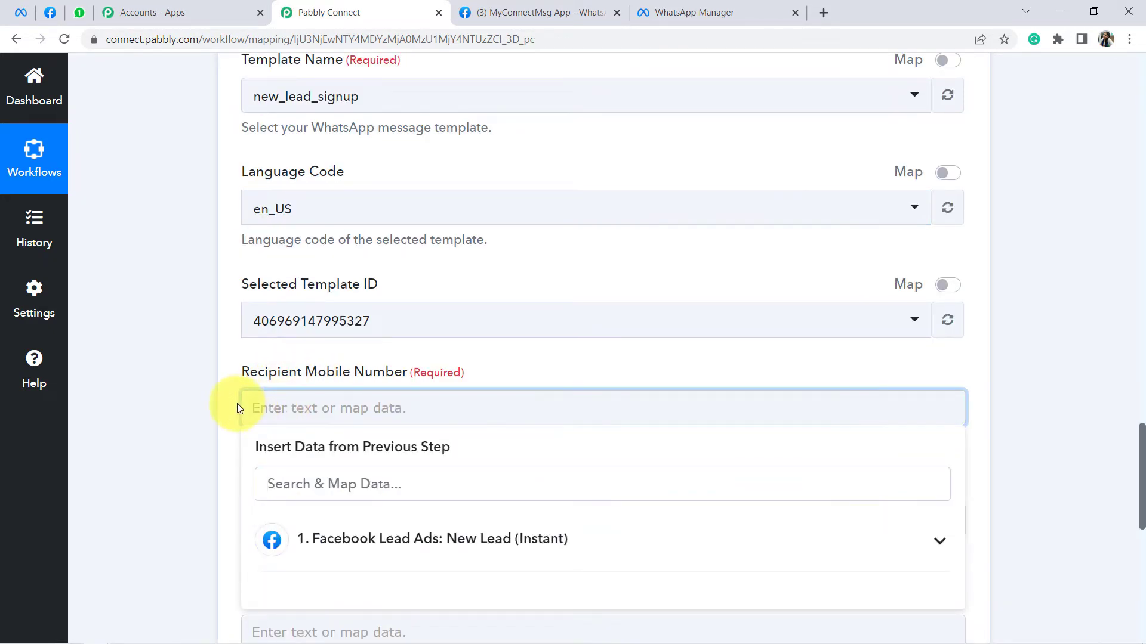
scroll(596, 177, up, 5)
scroll(252, 416, down, 7)
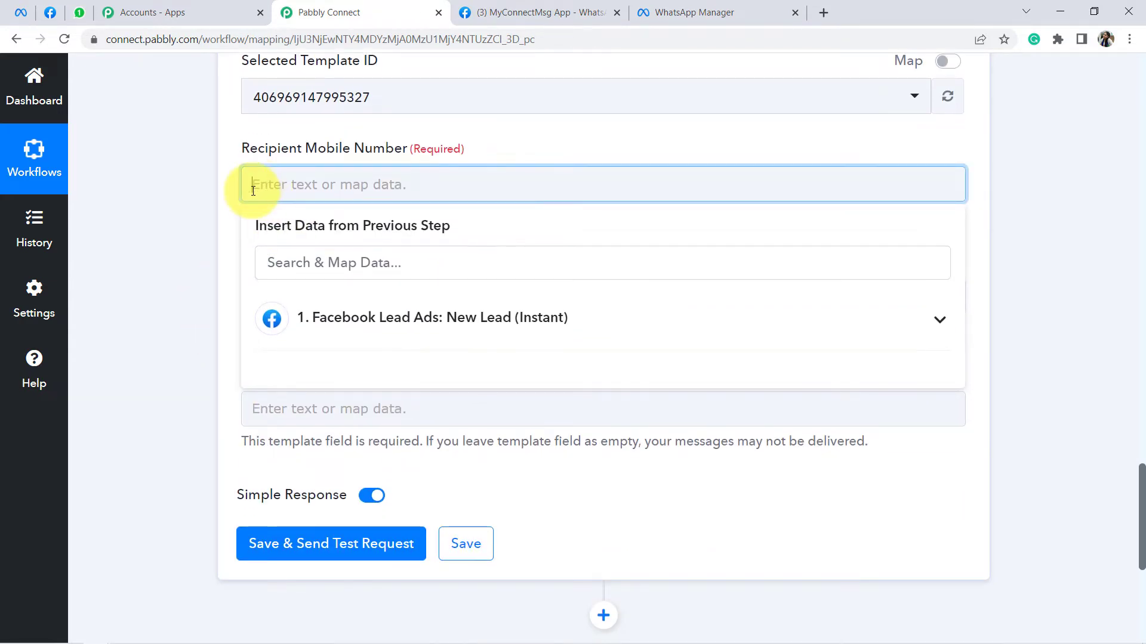
click(270, 188)
click(270, 189)
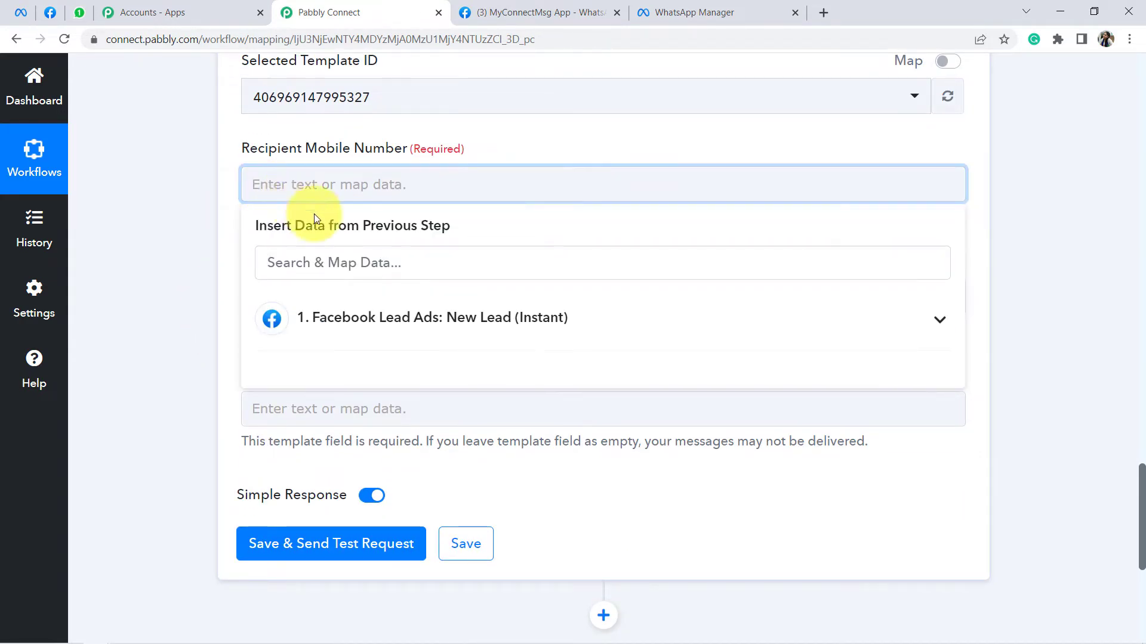
click(381, 331)
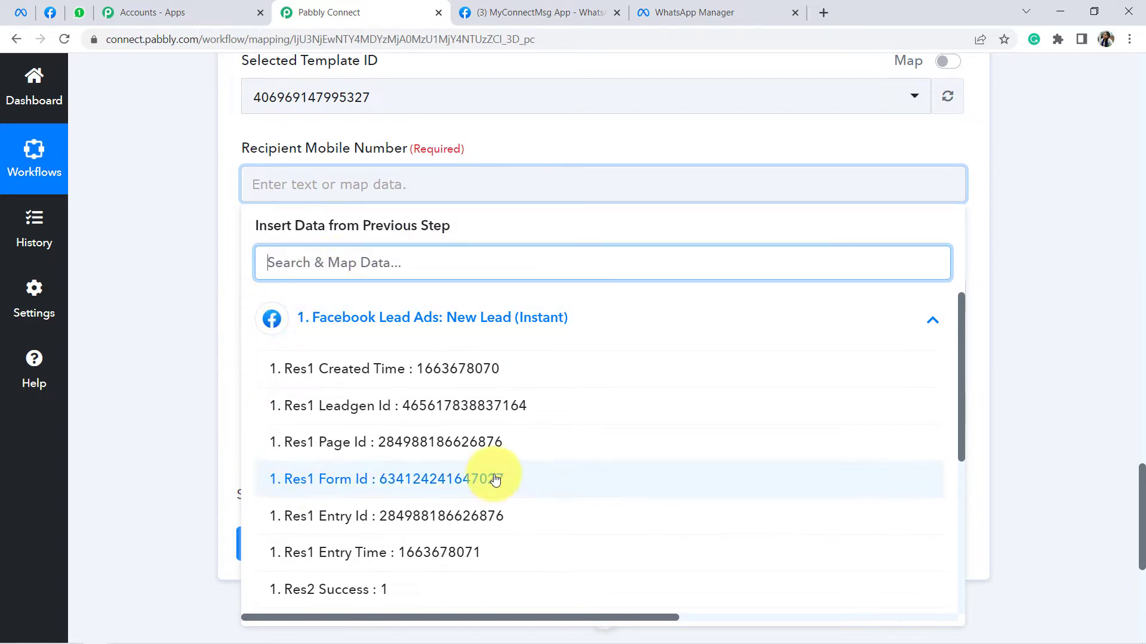
scroll(497, 465, down, 5)
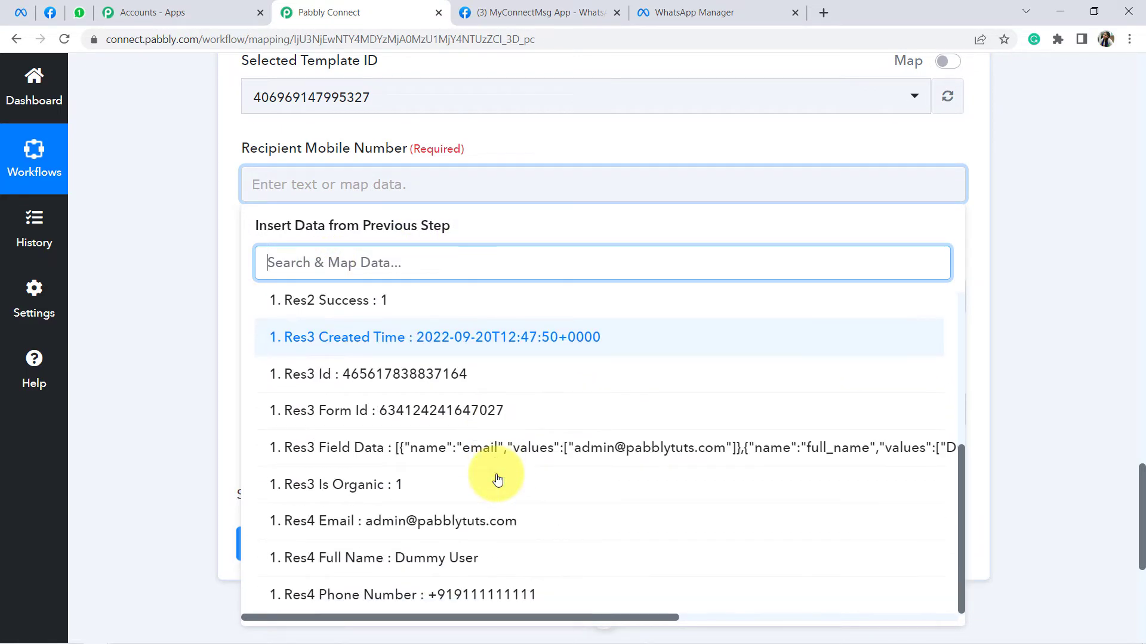
click(493, 595)
click(210, 291)
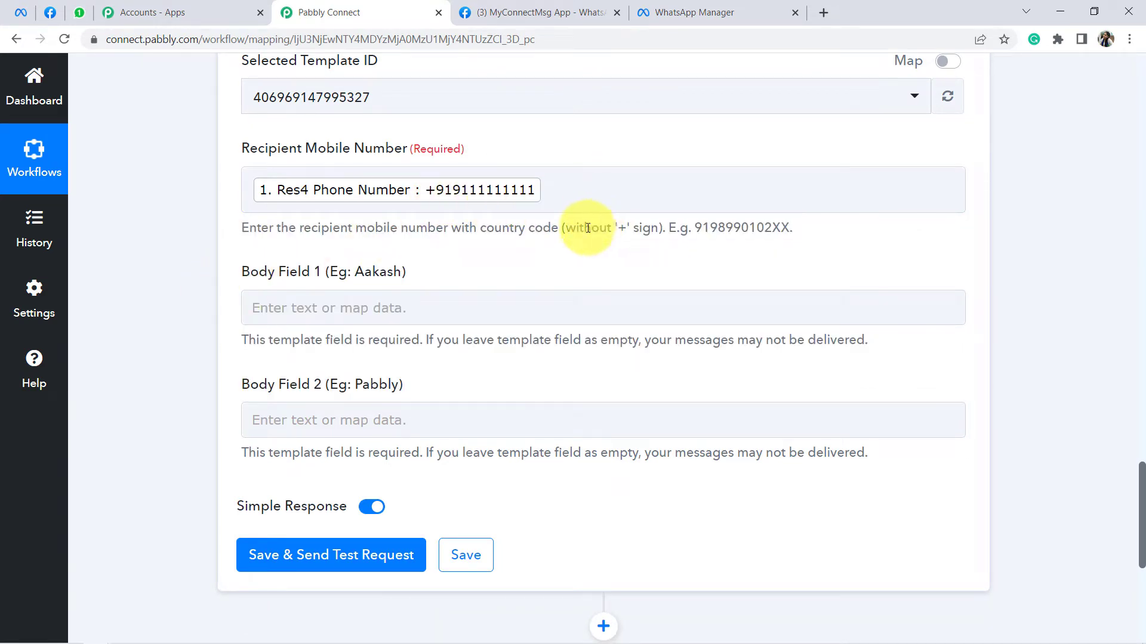
Step: Check the country-code requirement and the leading plus sign in the lead's phone number
drag(408, 230, 686, 248)
scroll(575, 352, up, 10)
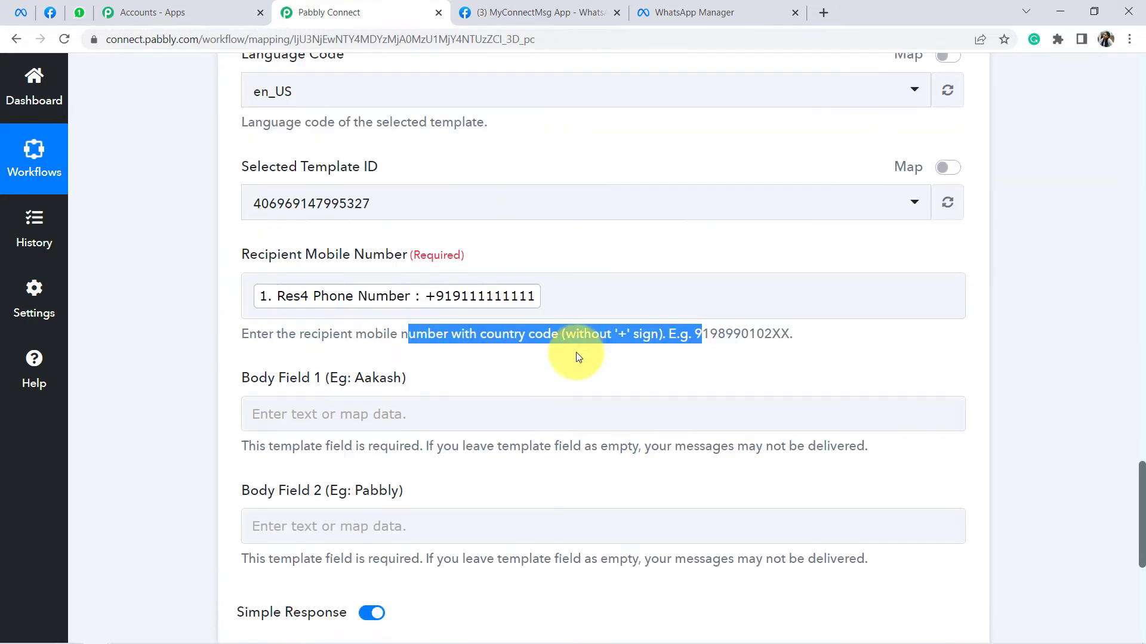
scroll(646, 302, up, 6)
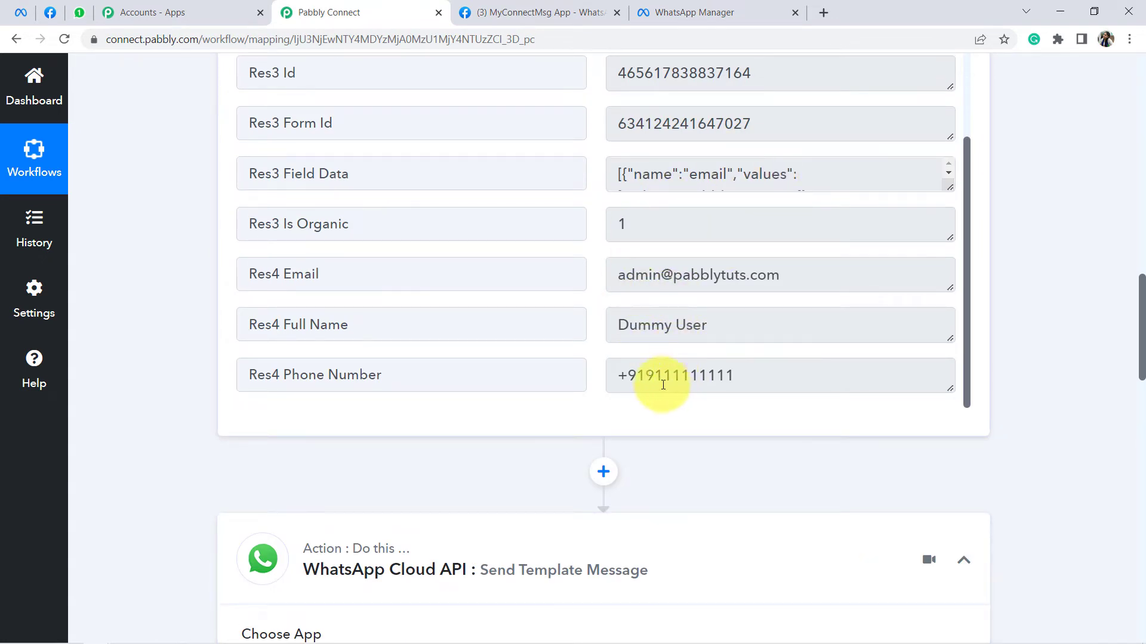
drag(627, 380, 610, 379)
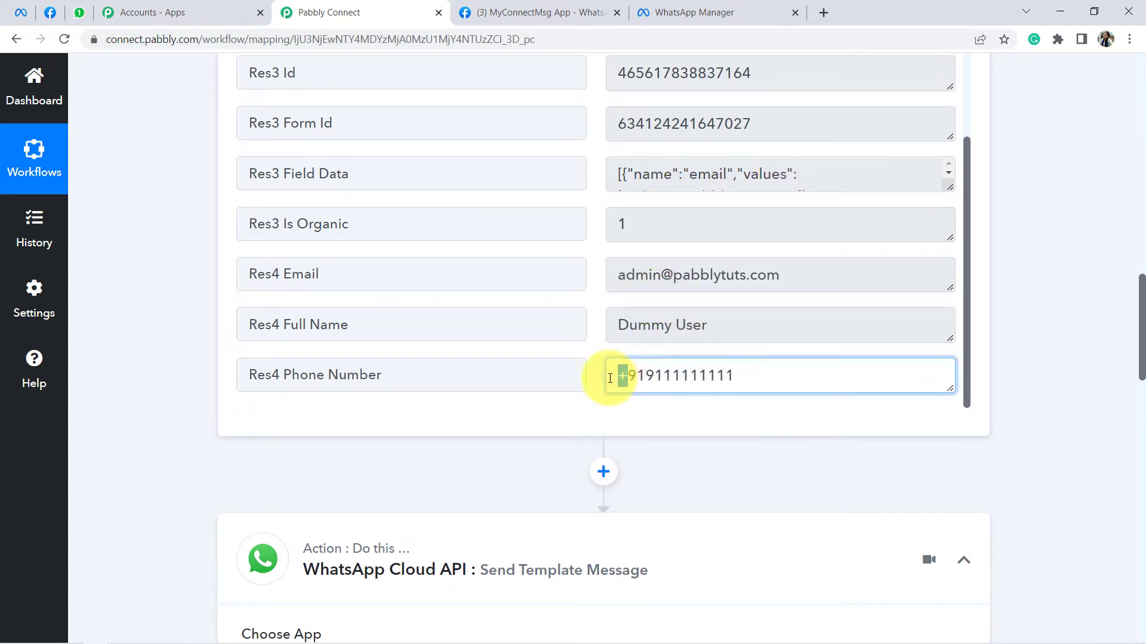
scroll(636, 406, down, 2)
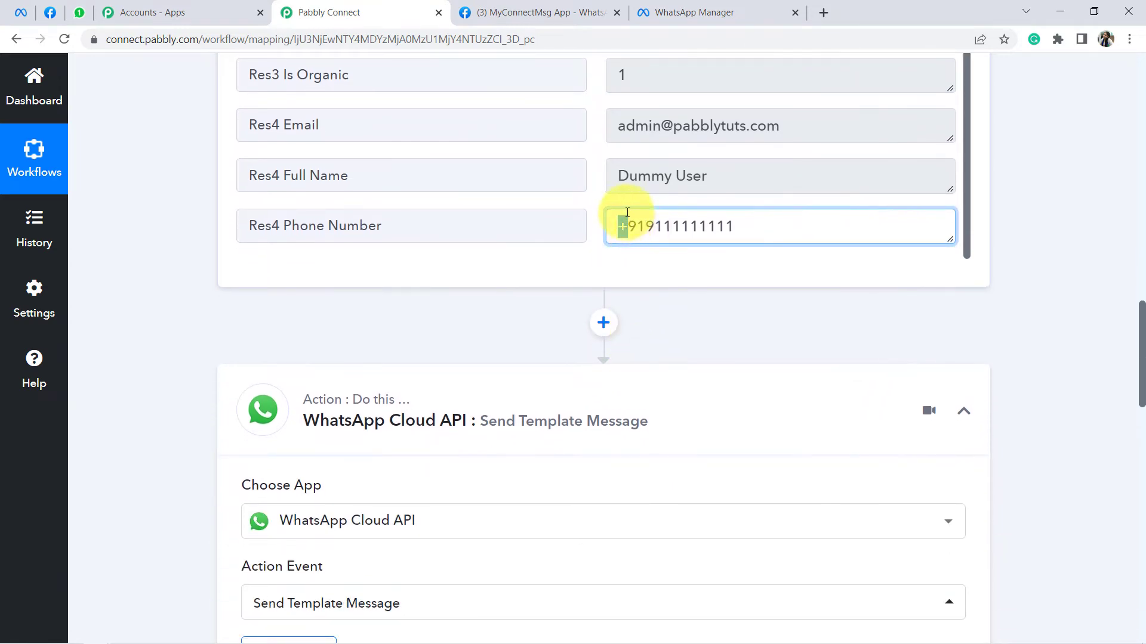
scroll(669, 289, down, 10)
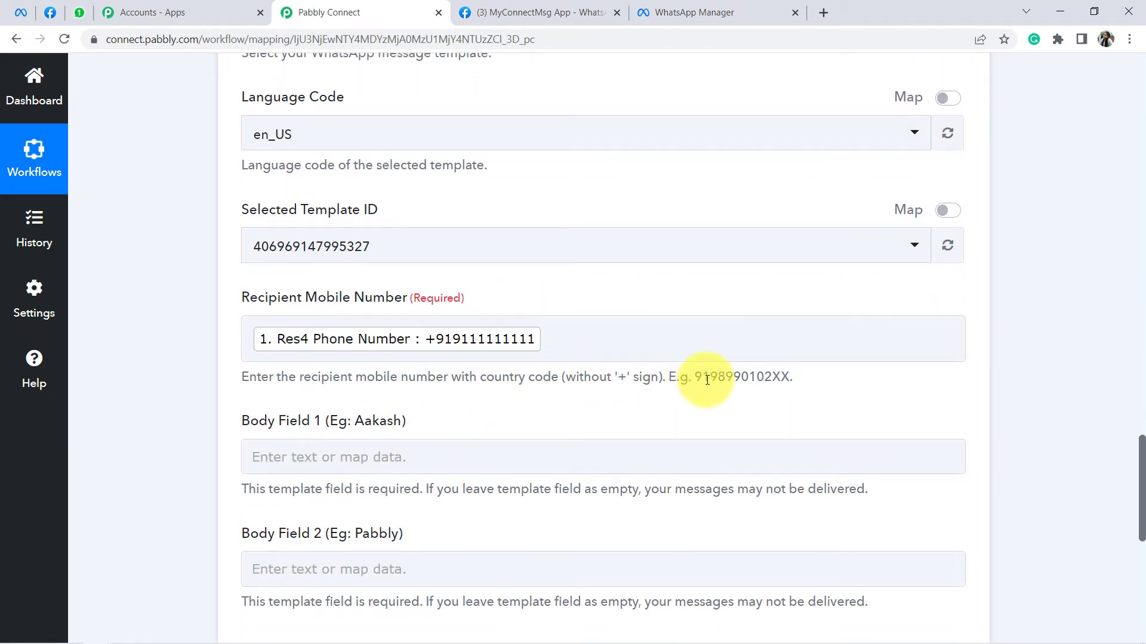
drag(697, 379, 798, 379)
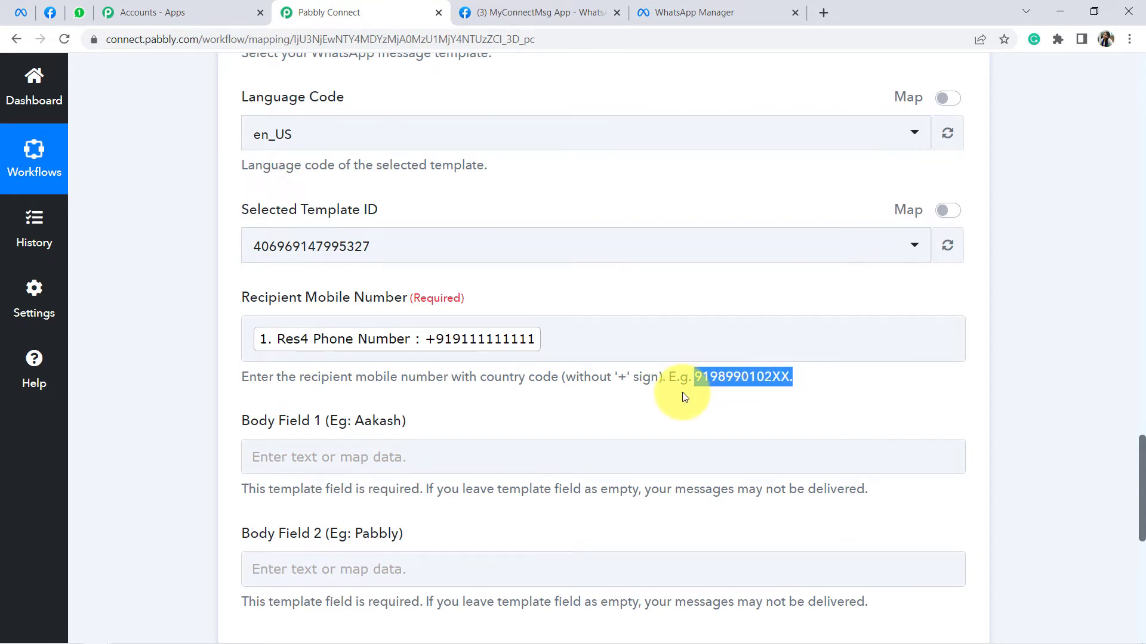
scroll(682, 392, up, 4)
scroll(682, 392, up, 4)
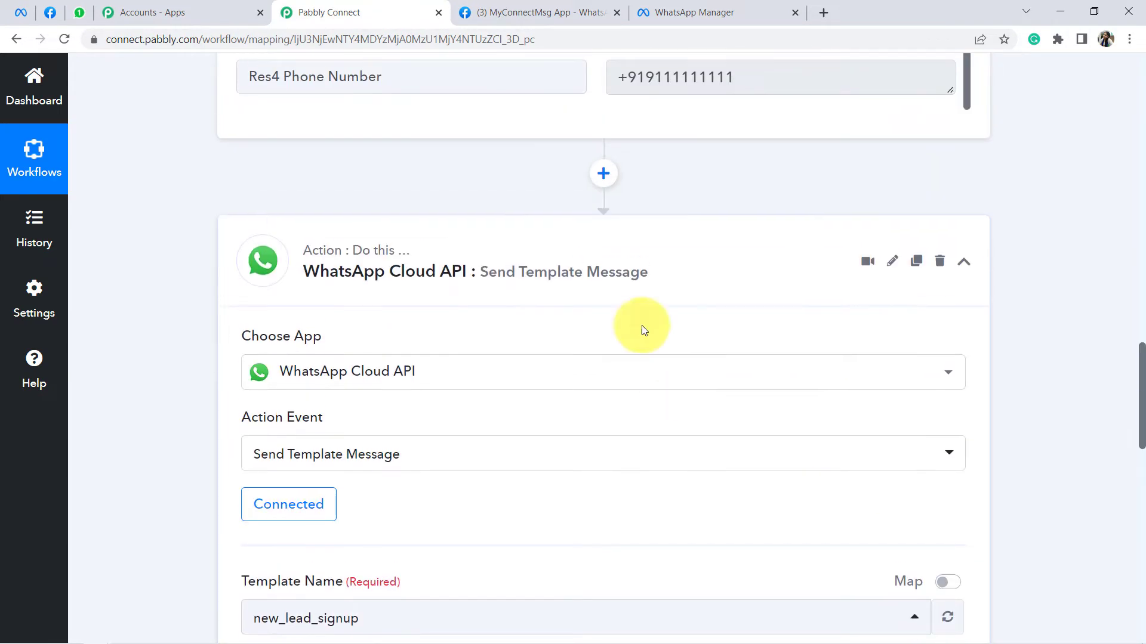
Step: Insert a Text Formatter by Pabbly step before WhatsApp, with the Split Text action, and connect it
click(602, 174)
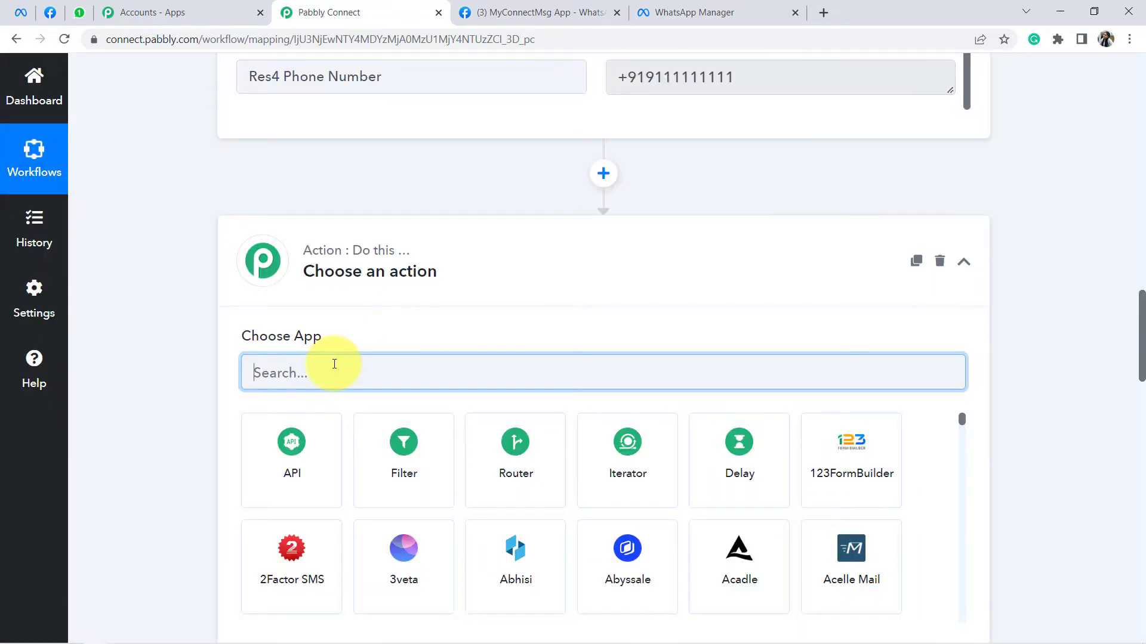
text(text)
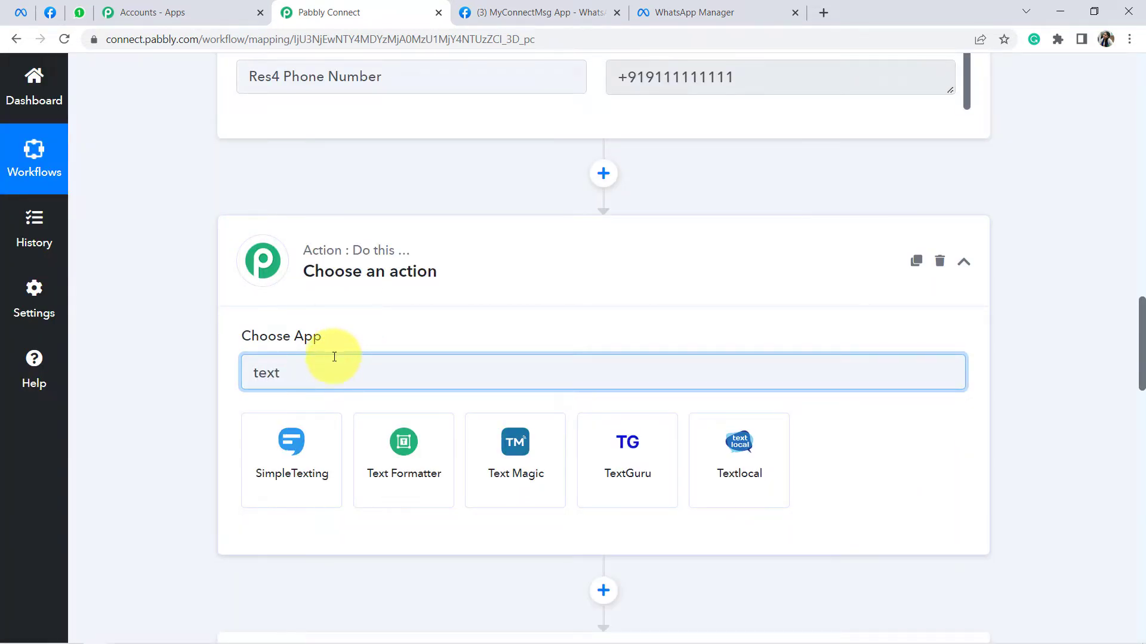
click(386, 438)
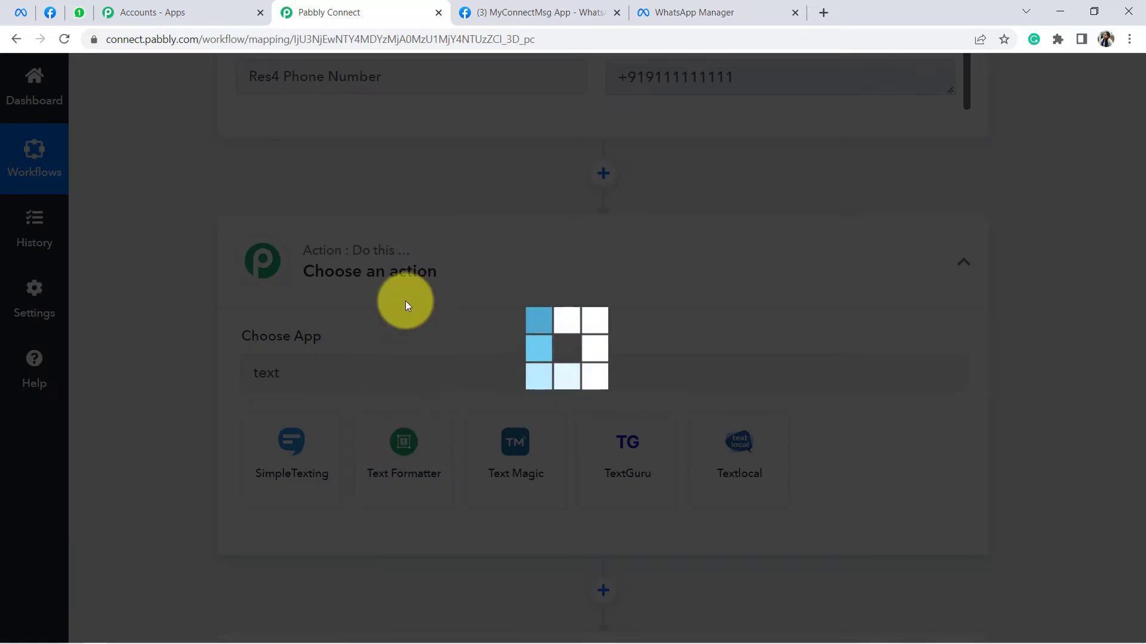
scroll(296, 225, down, 3)
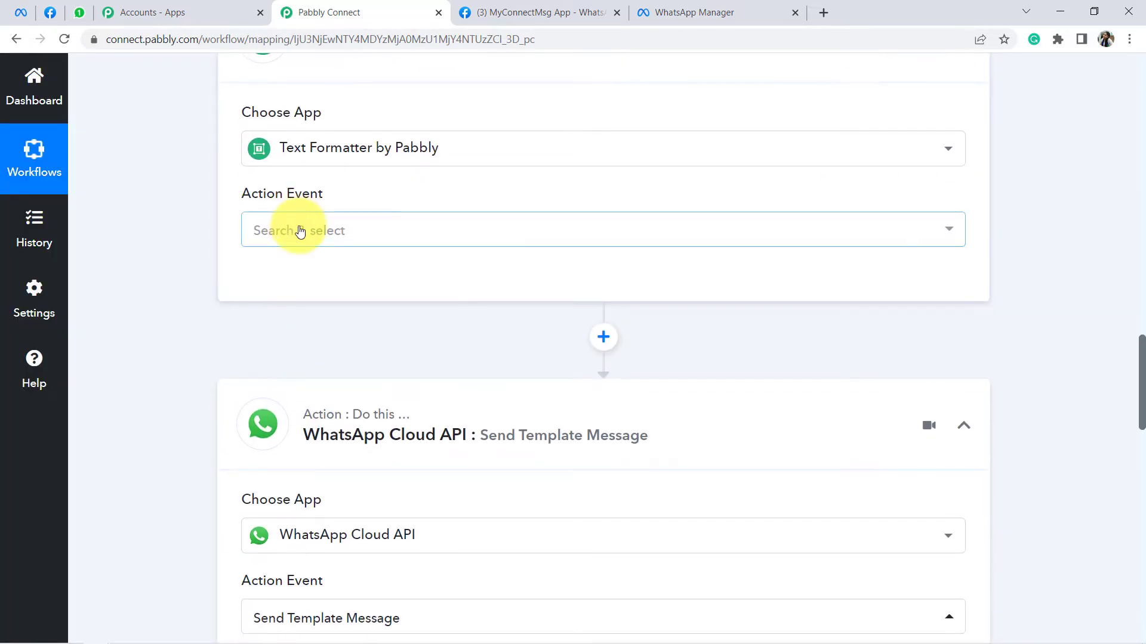
click(300, 232)
text(spli)
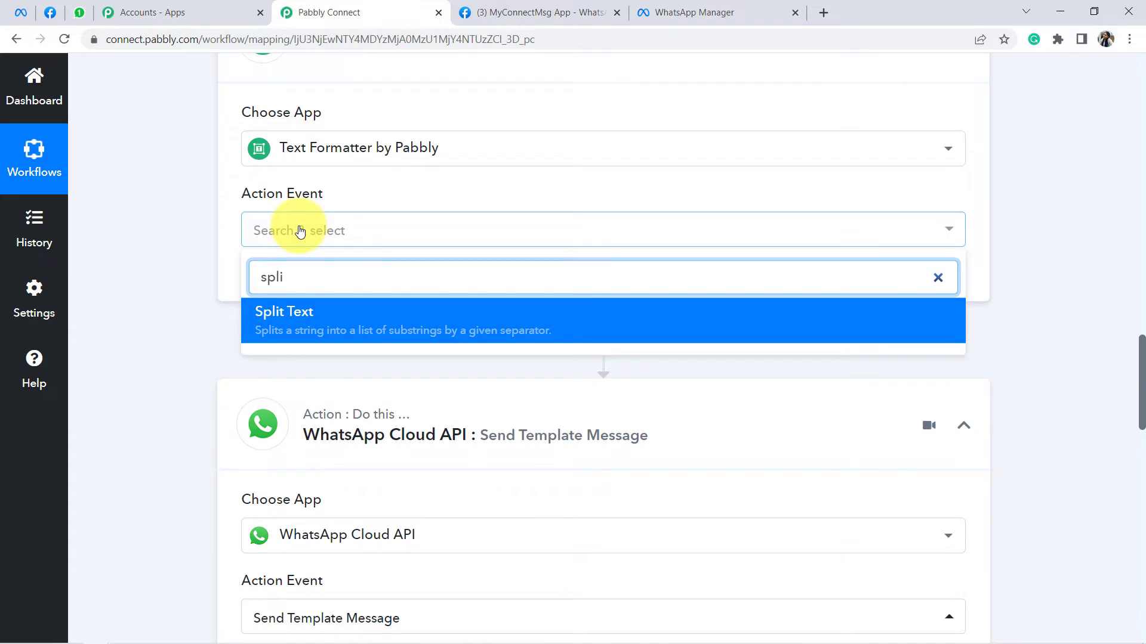
click(293, 304)
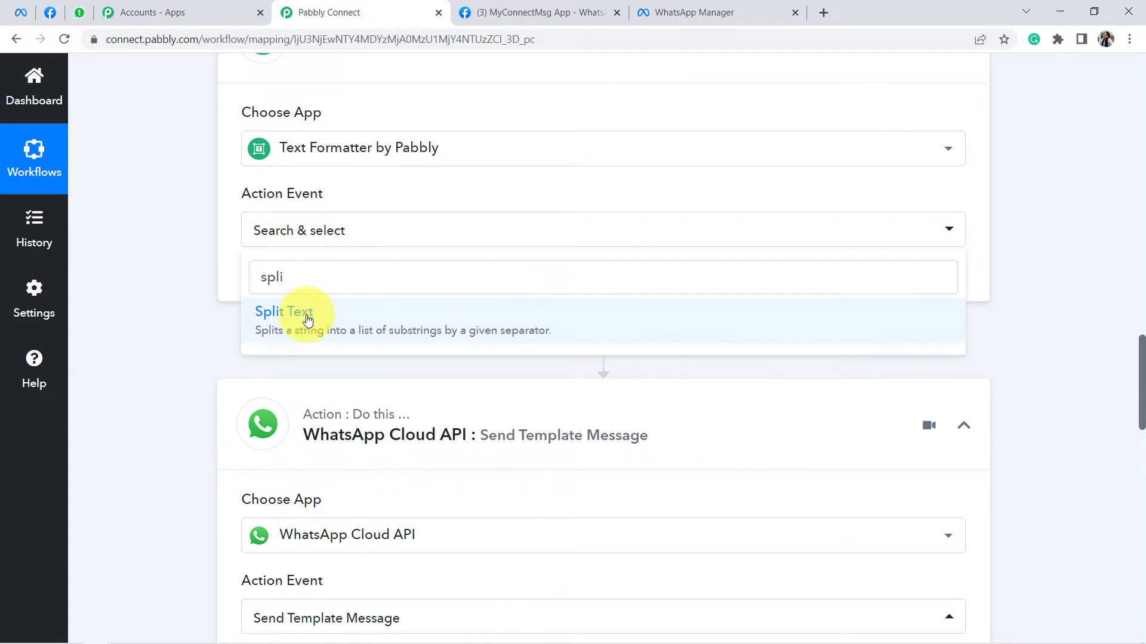
click(280, 284)
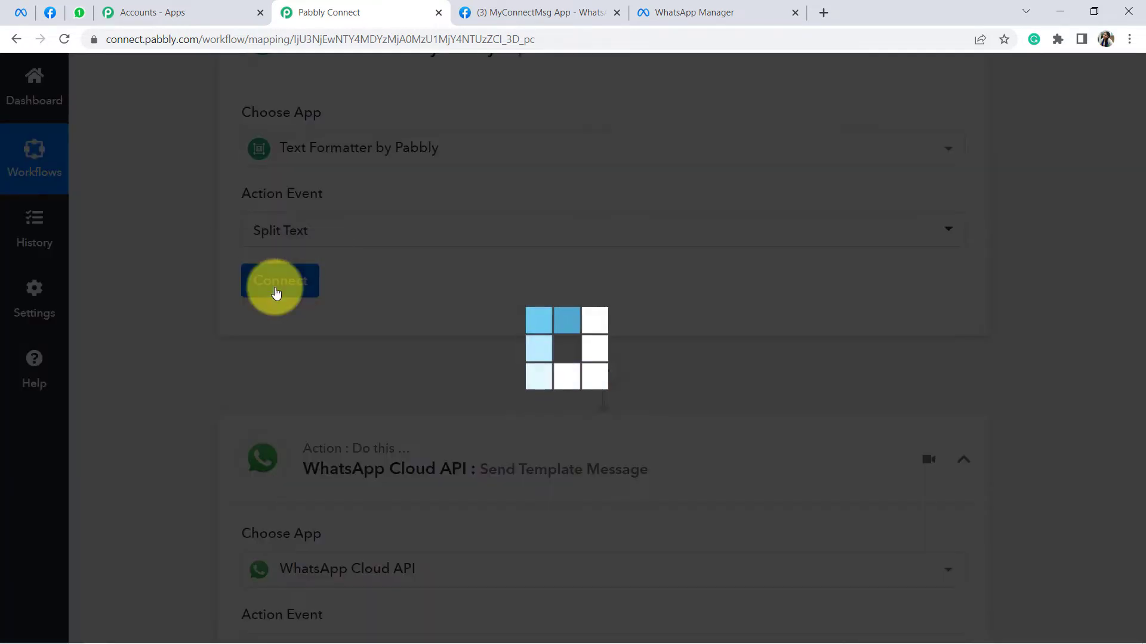
scroll(340, 292, down, 1)
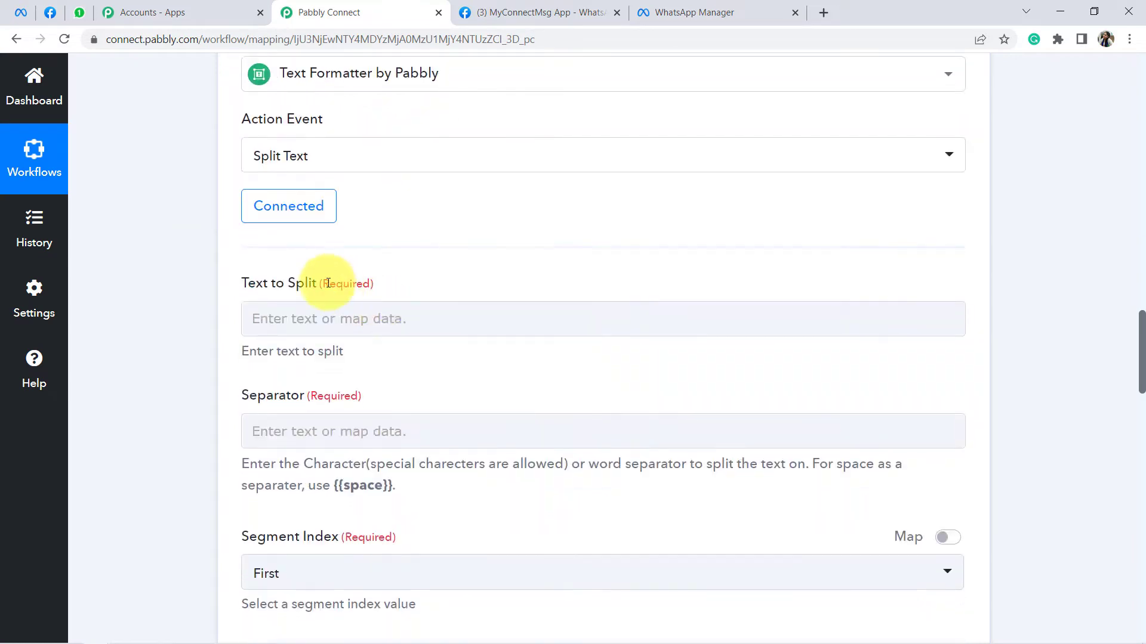
Step: Map Res4 Phone Number into Text to Split and keep '+' as the separator
drag(241, 286, 321, 287)
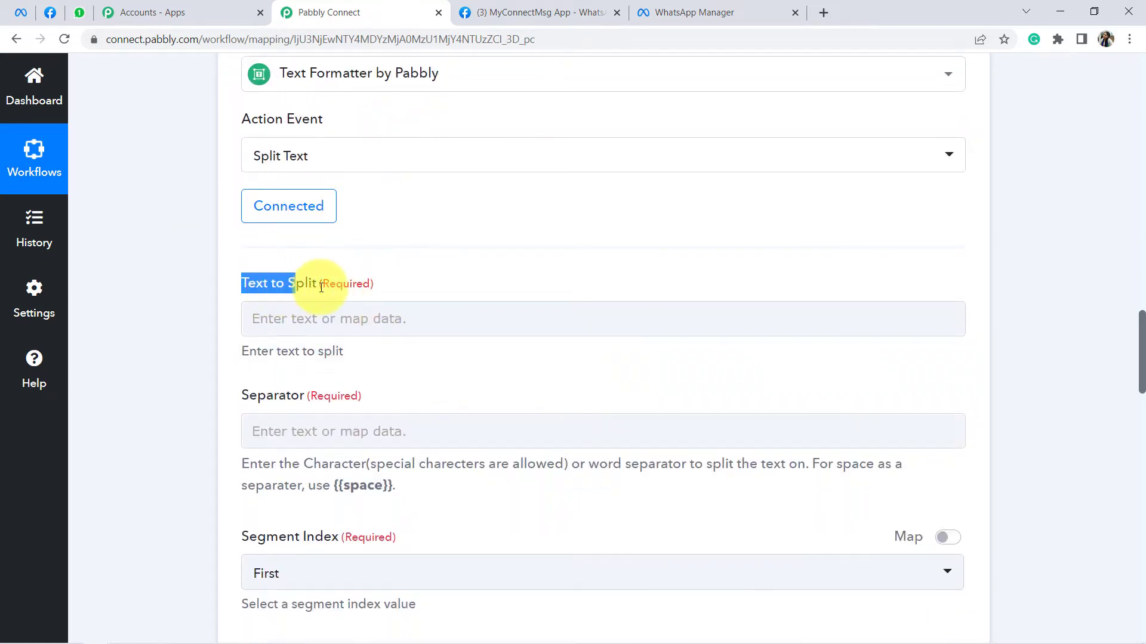
click(274, 318)
scroll(397, 340, down, 3)
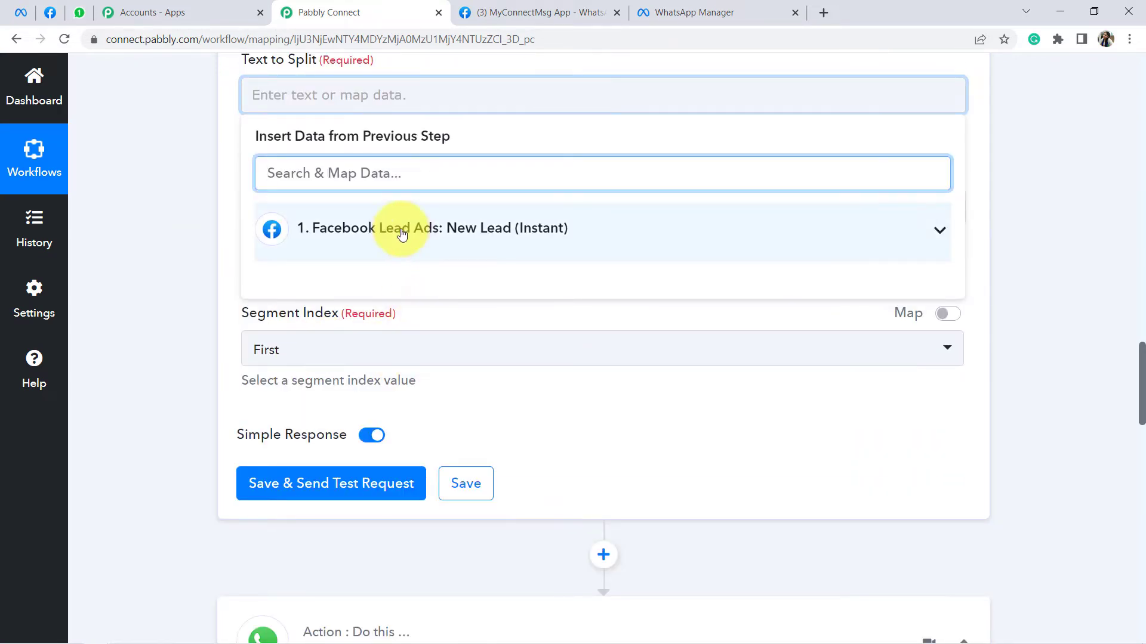
click(320, 227)
scroll(453, 447, down, 3)
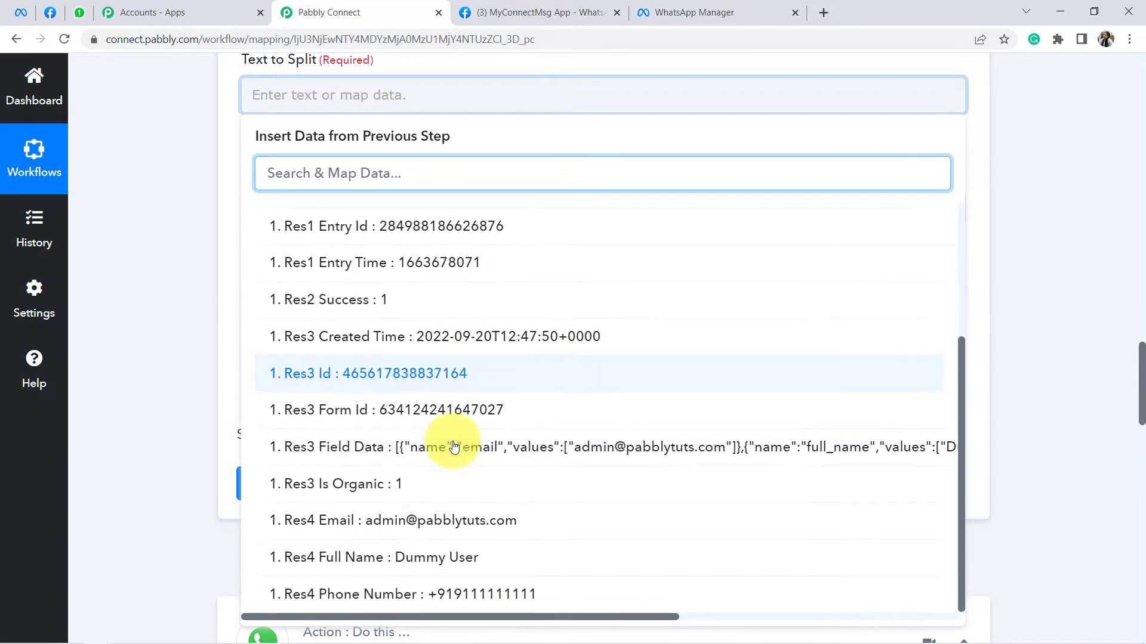
click(453, 593)
click(123, 213)
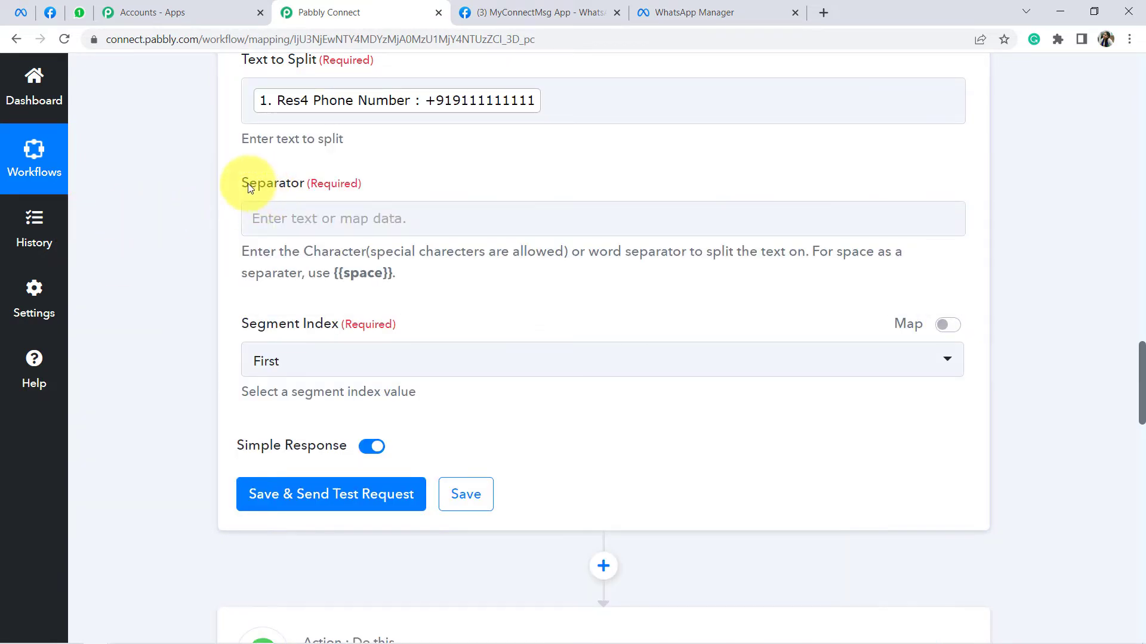
drag(250, 183, 356, 187)
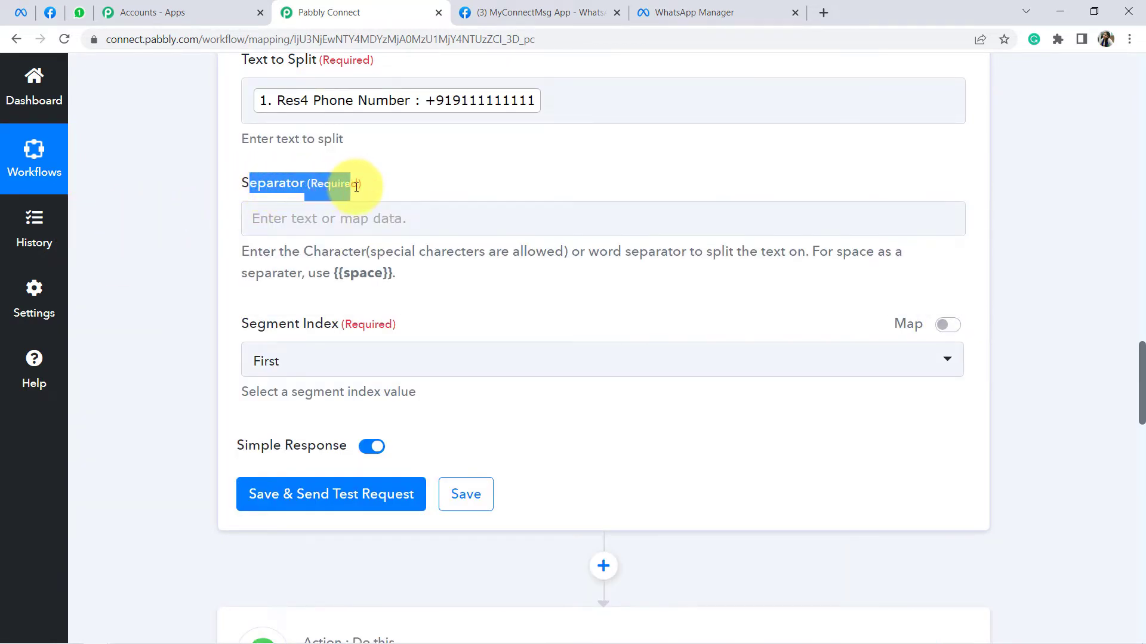
click(270, 220)
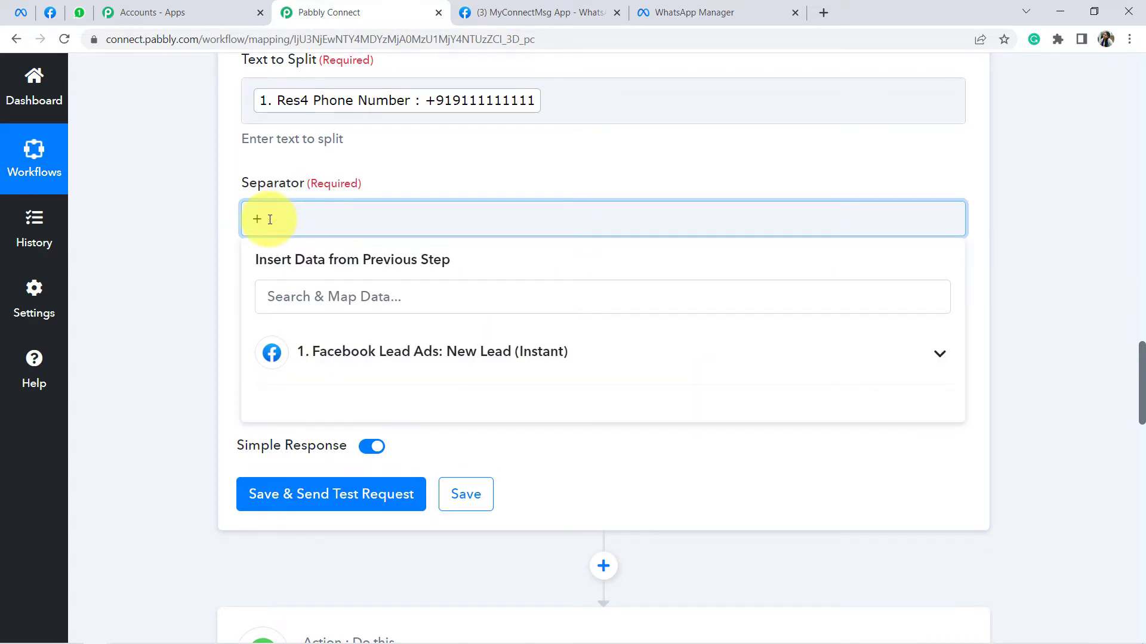
click(198, 294)
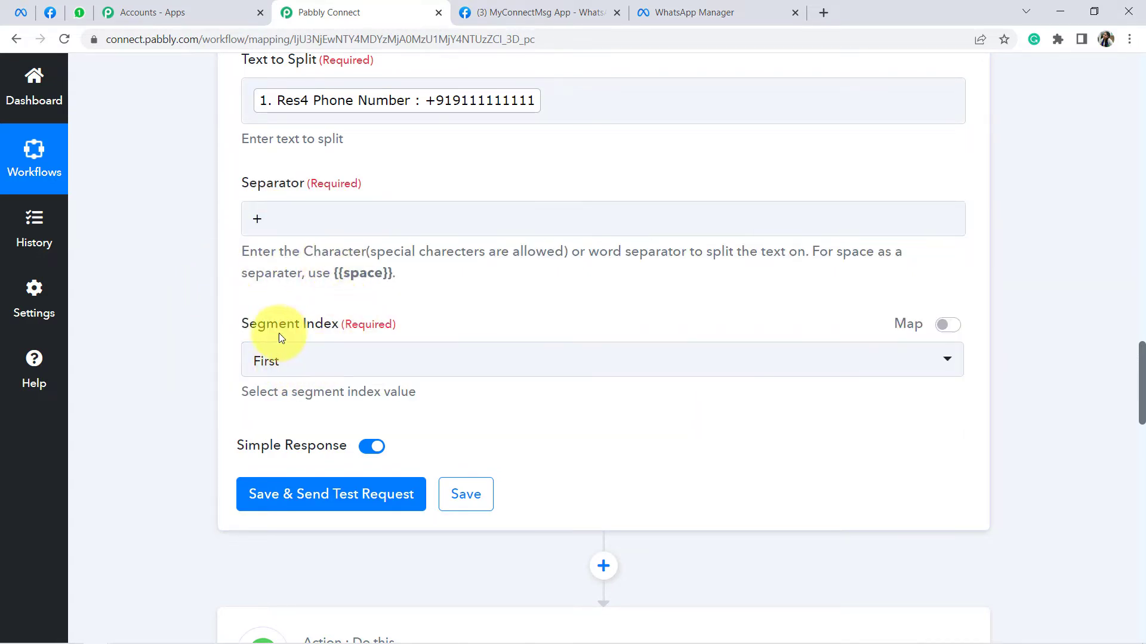
Step: Set Segment Index to Second, save and test, confirming the phone number returns without the plus
drag(278, 333, 406, 326)
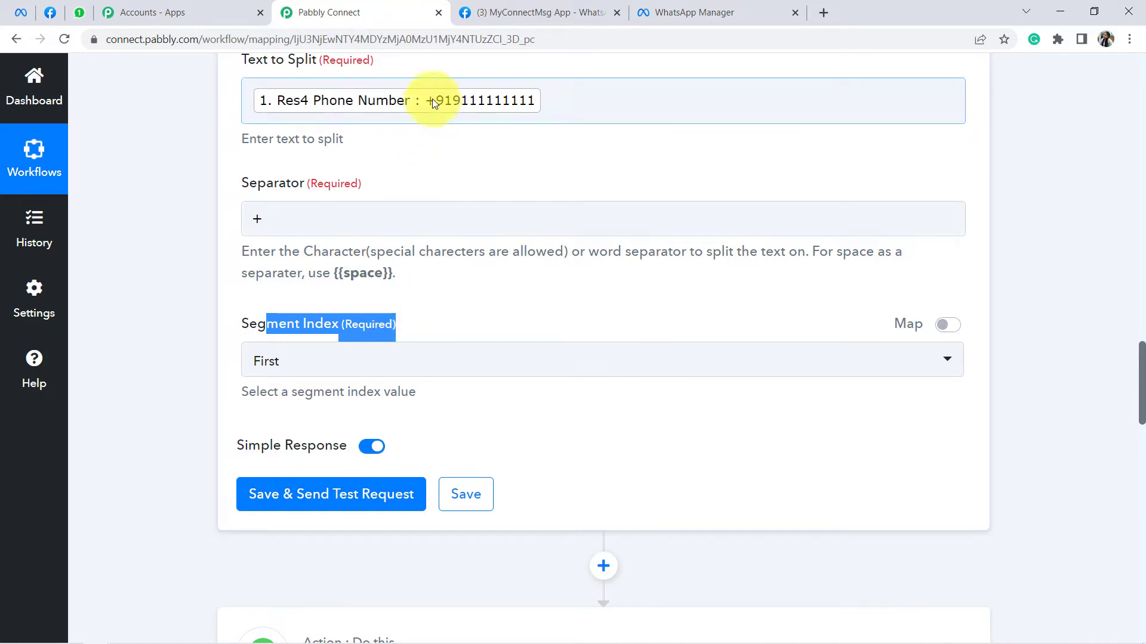
click(268, 361)
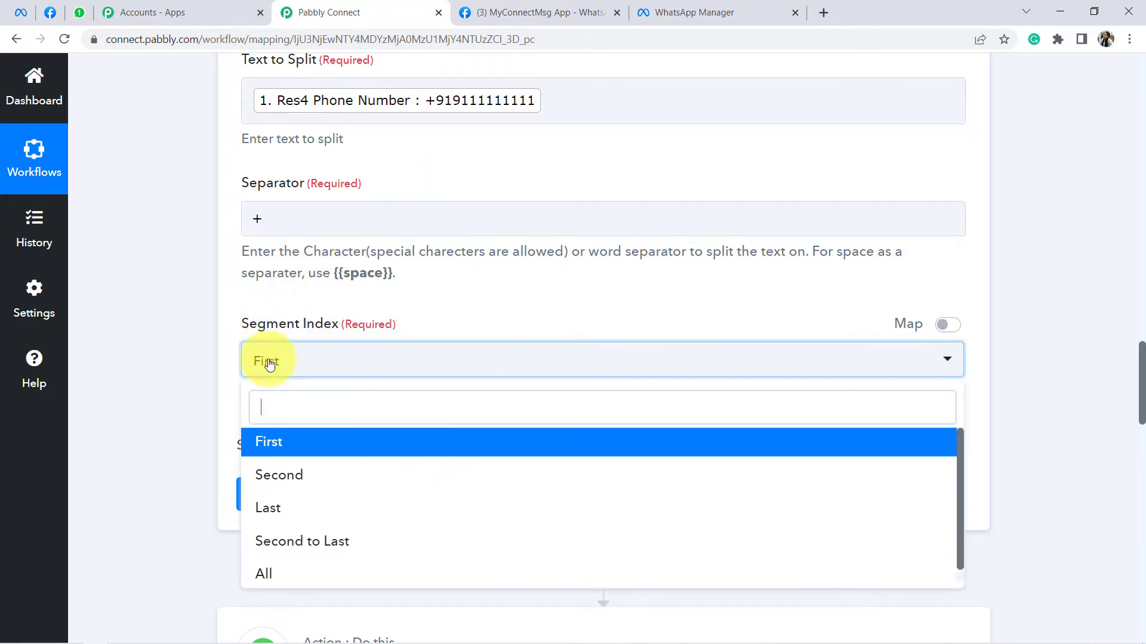
click(276, 483)
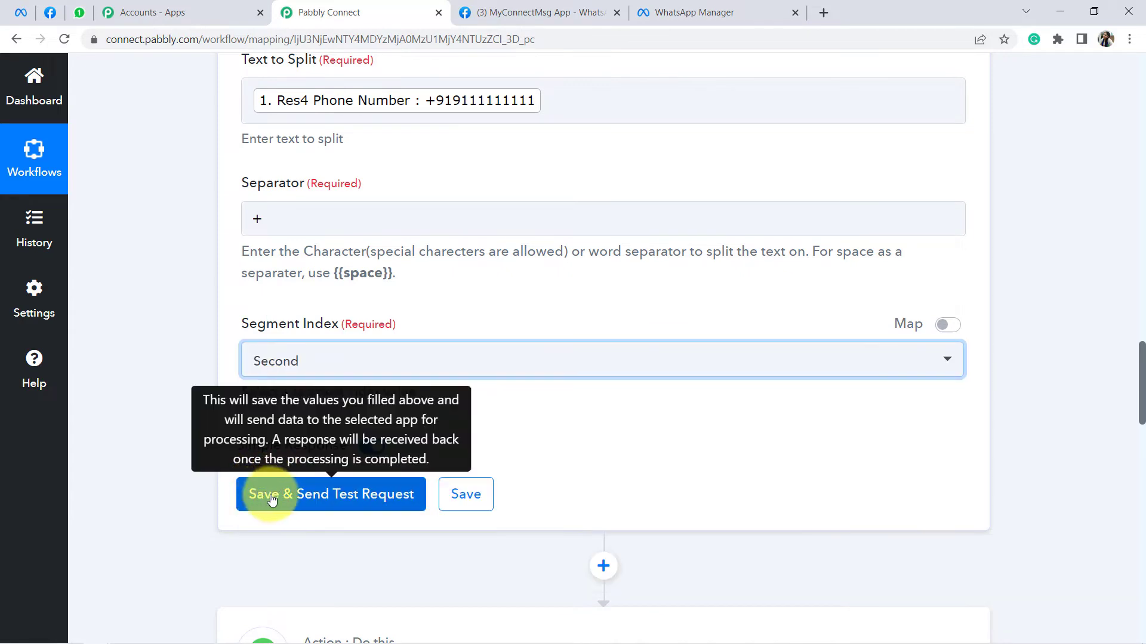
click(278, 496)
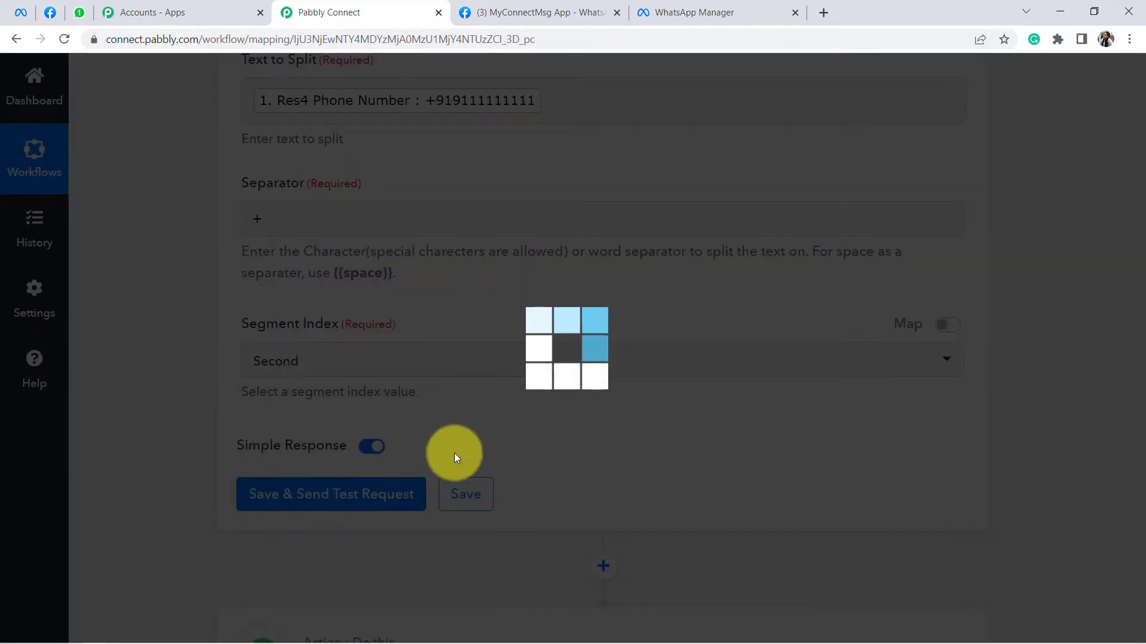
scroll(632, 409, down, 3)
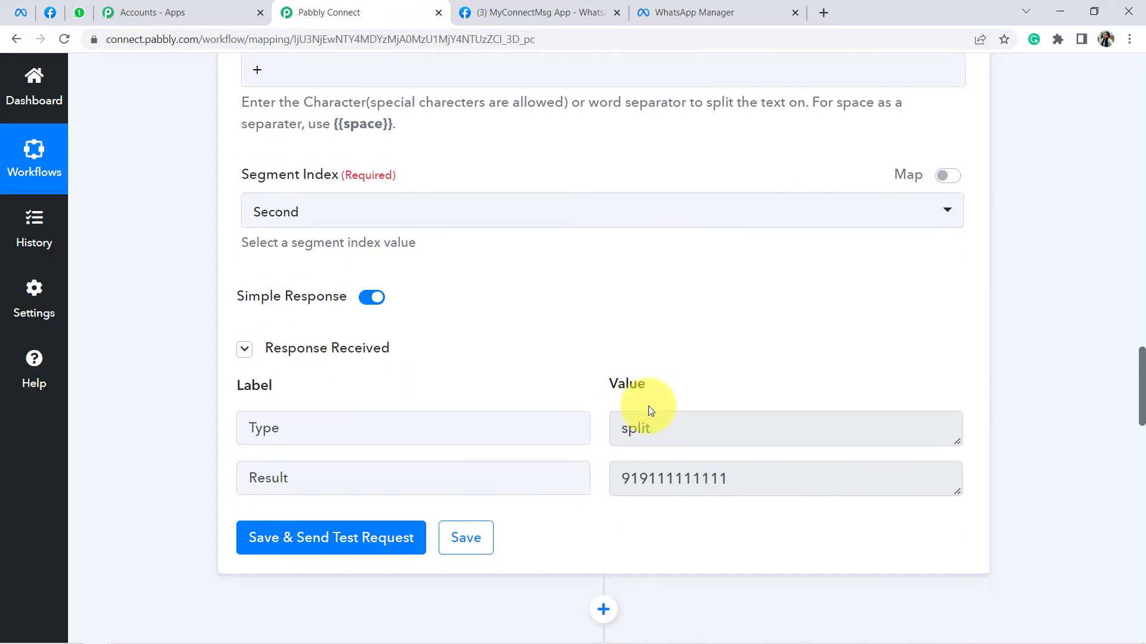
drag(632, 483, 736, 479)
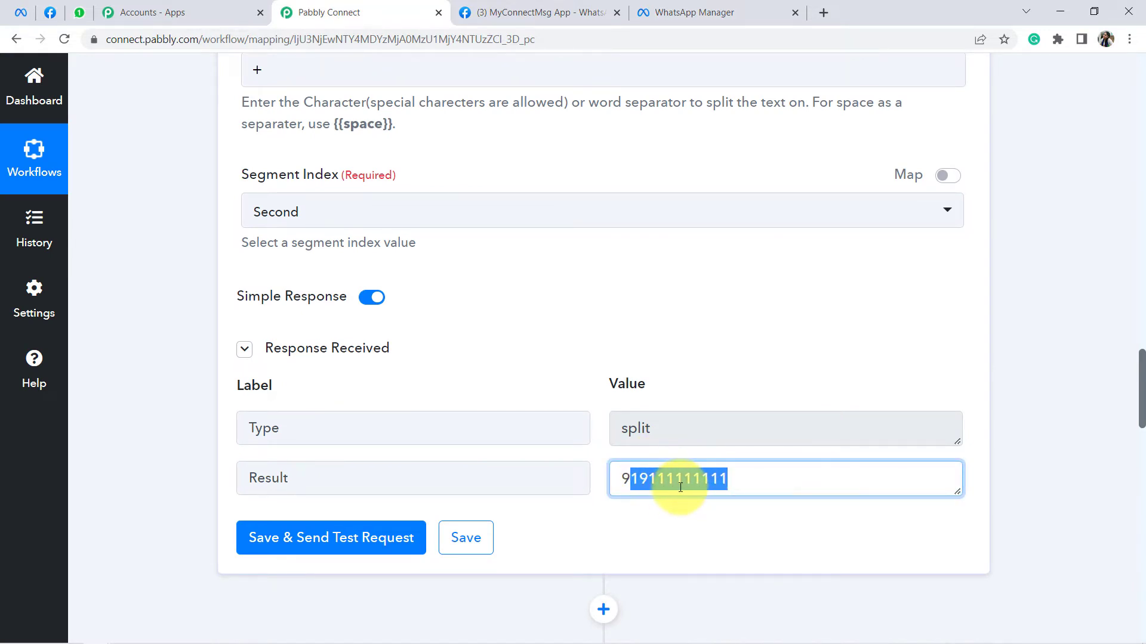
scroll(680, 487, down, 10)
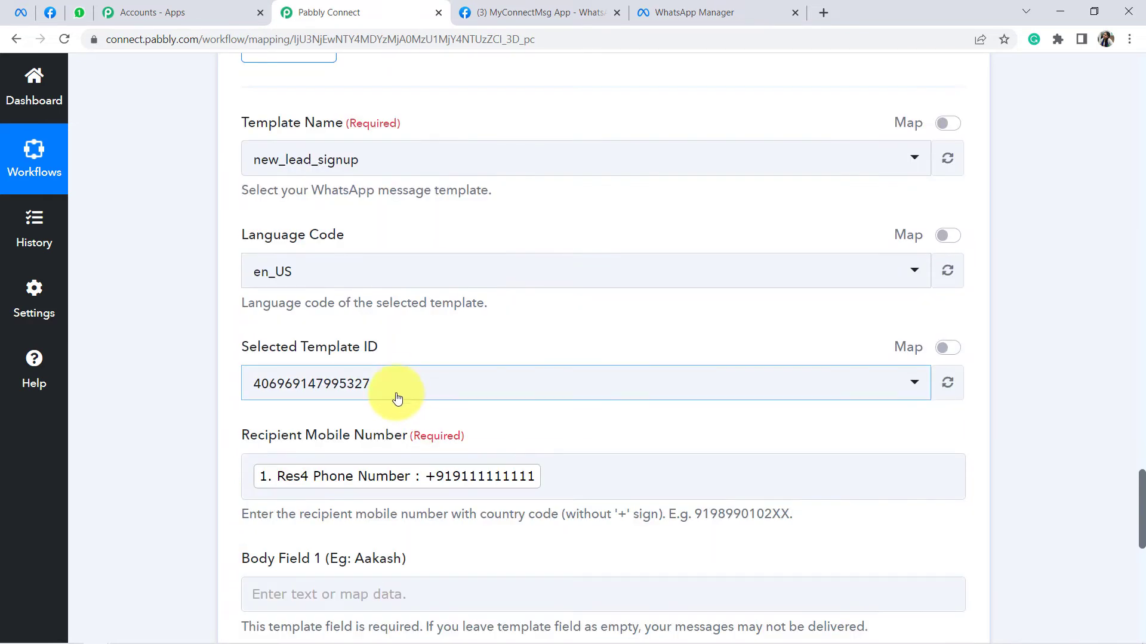
Step: Delete the mapped phone-number tag from Recipient Mobile Number and reload the workflow page
scroll(387, 382, down, 5)
scroll(561, 266, up, 1)
click(545, 253)
key(BackSpace)
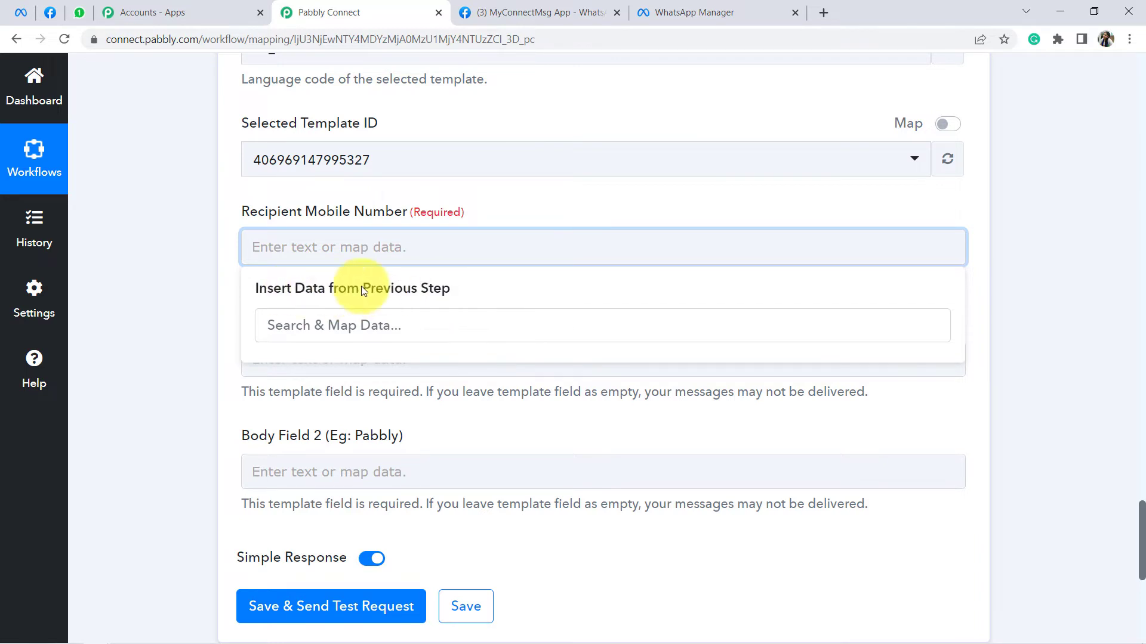
click(63, 45)
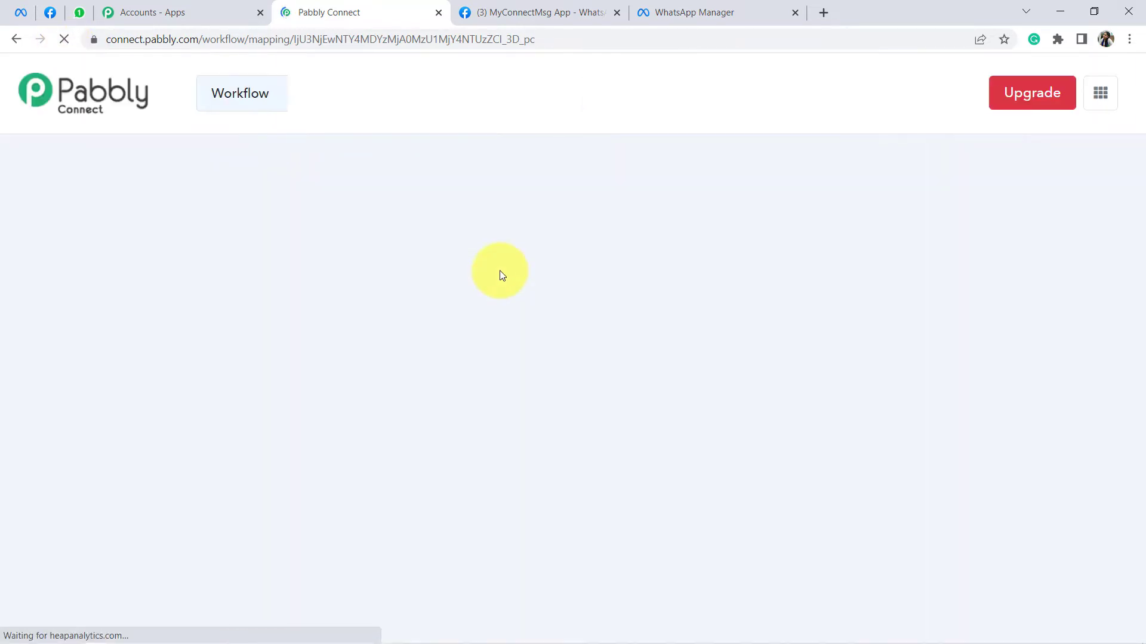
Step: Add a WhatsApp Cloud API Send Template Message step after Text Formatter using the existing connection
scroll(571, 237, down, 10)
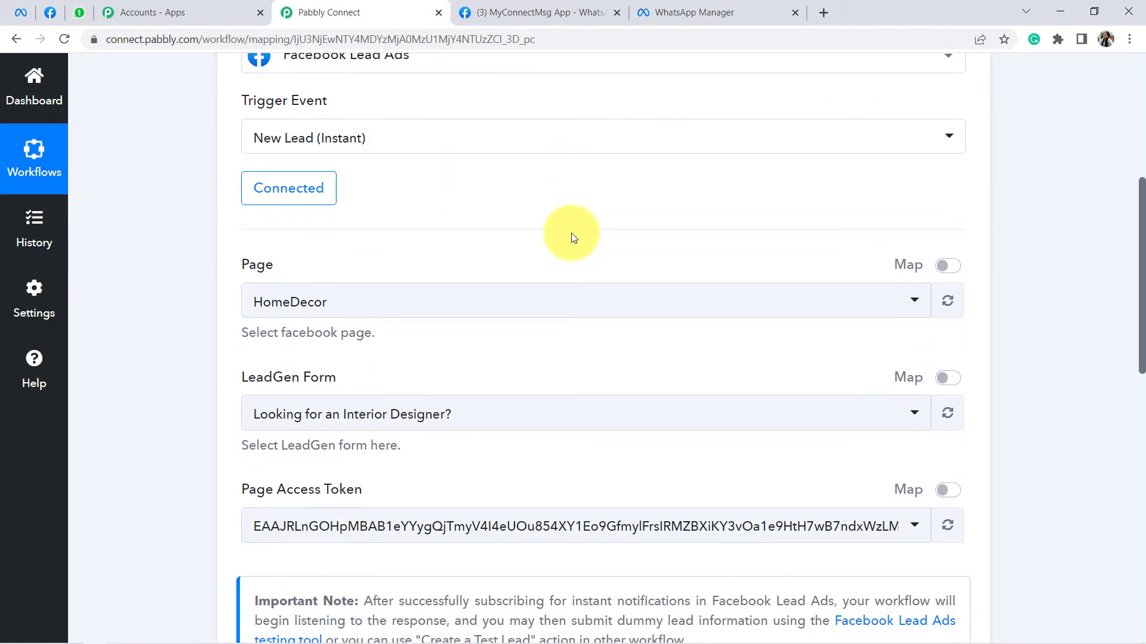
scroll(571, 233, down, 8)
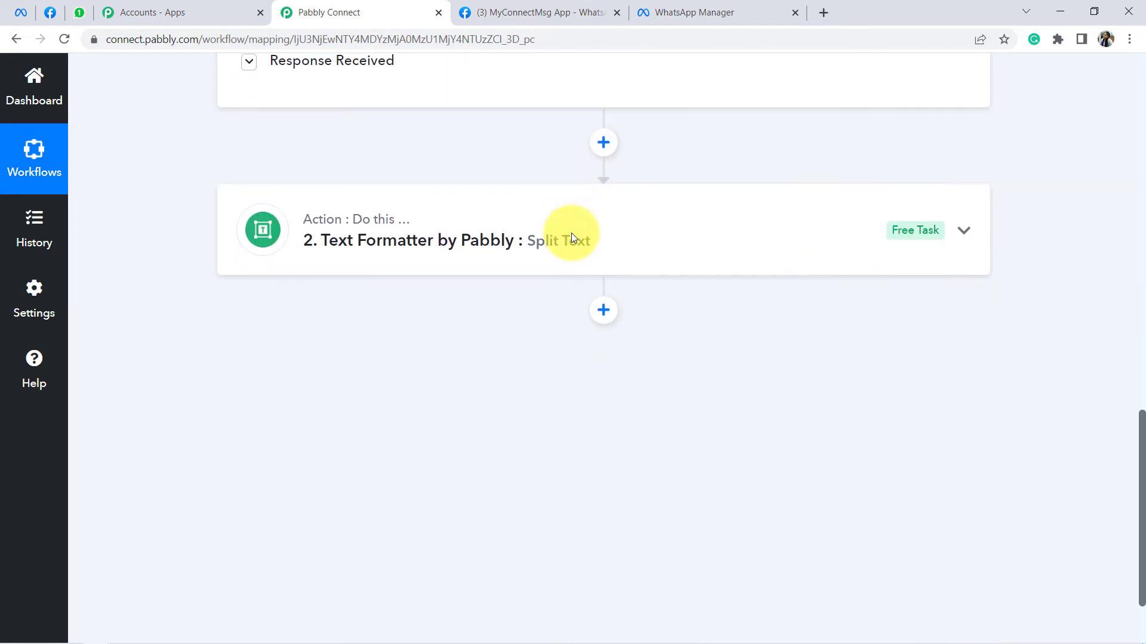
click(604, 212)
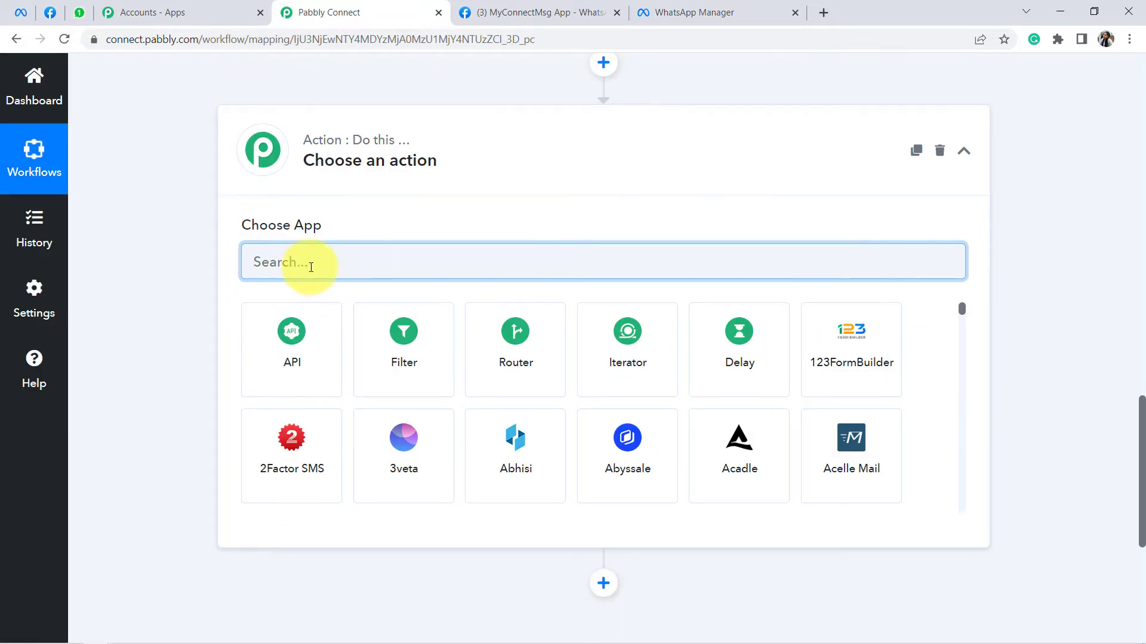
text(what)
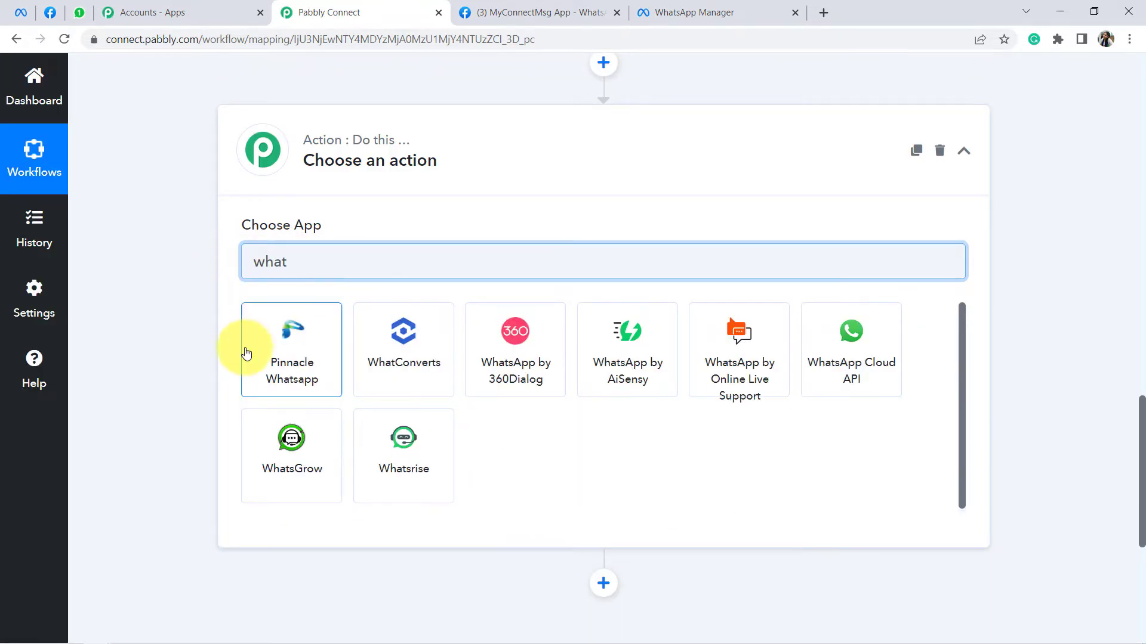
click(852, 372)
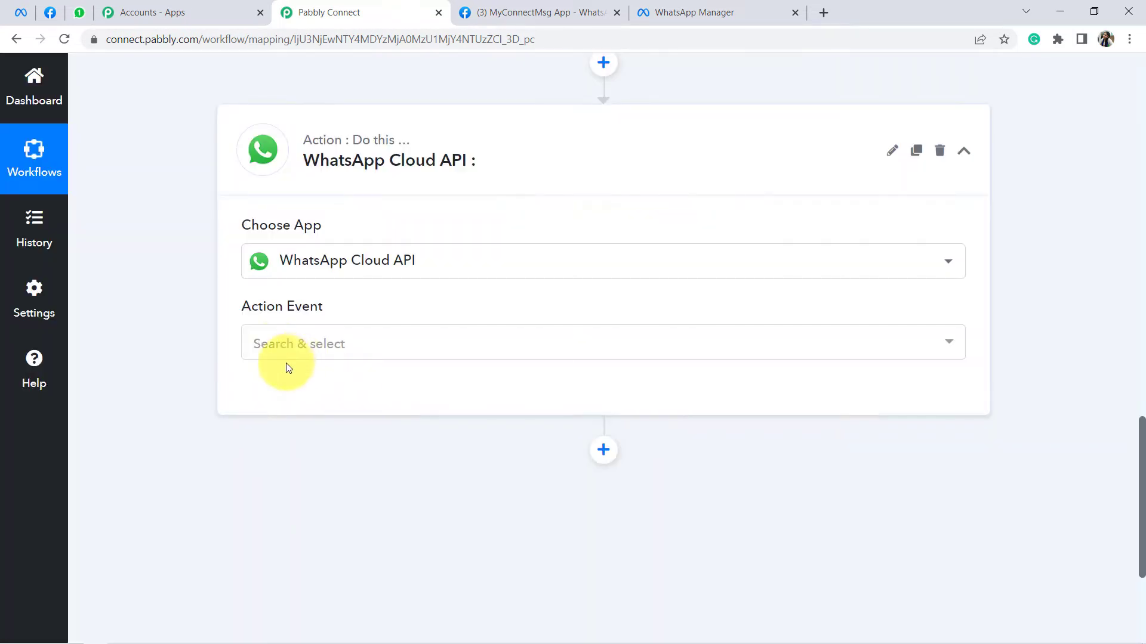
click(278, 355)
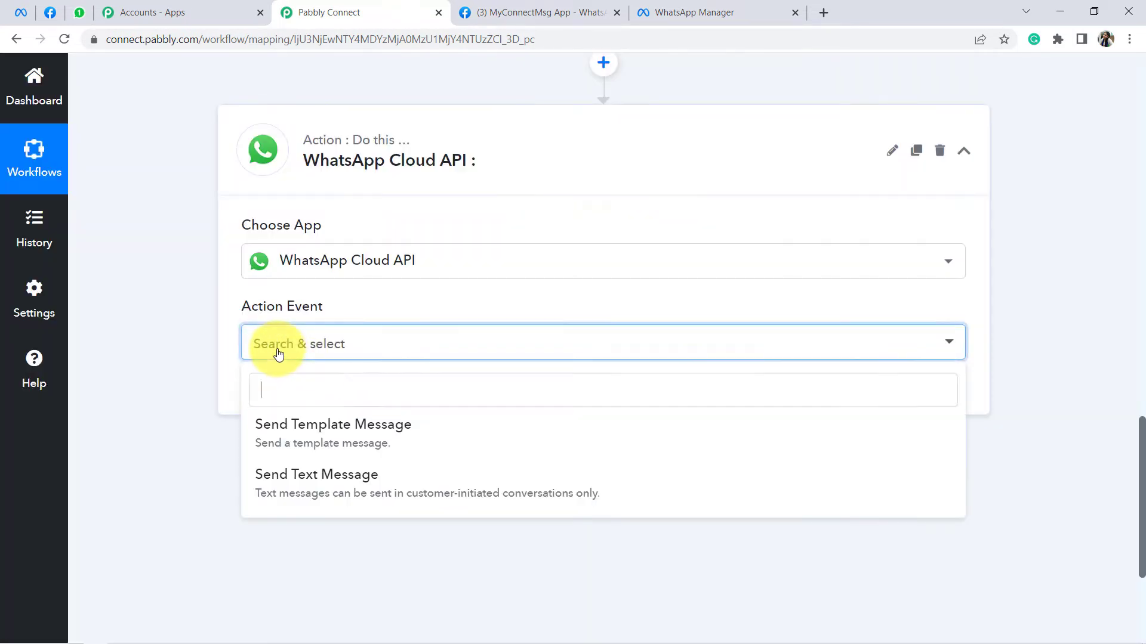
click(293, 425)
click(315, 396)
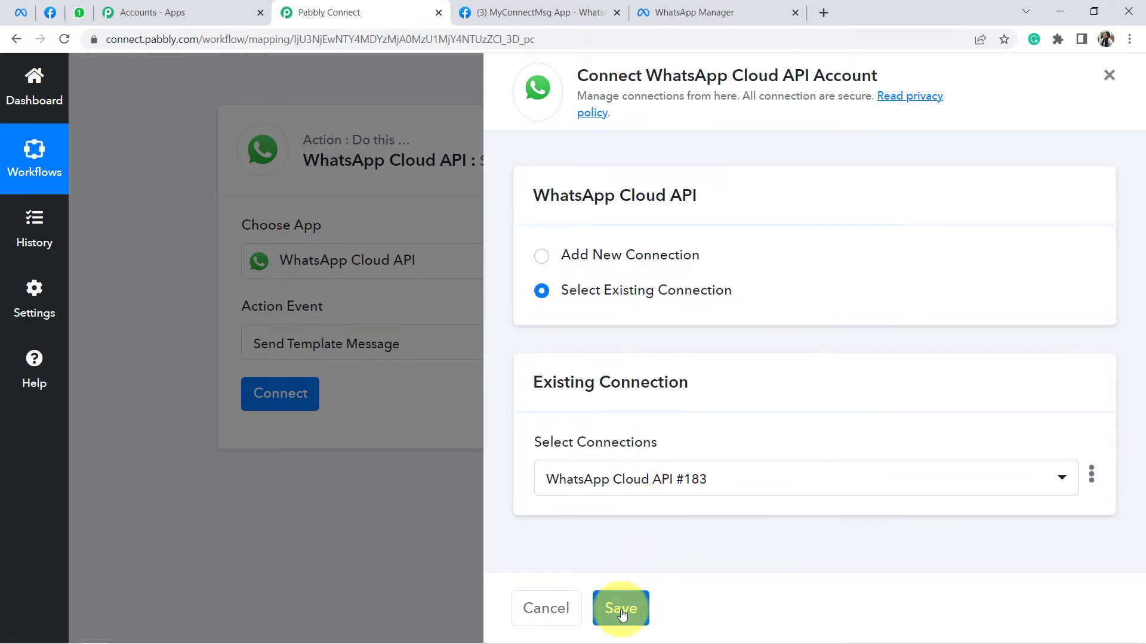
click(620, 609)
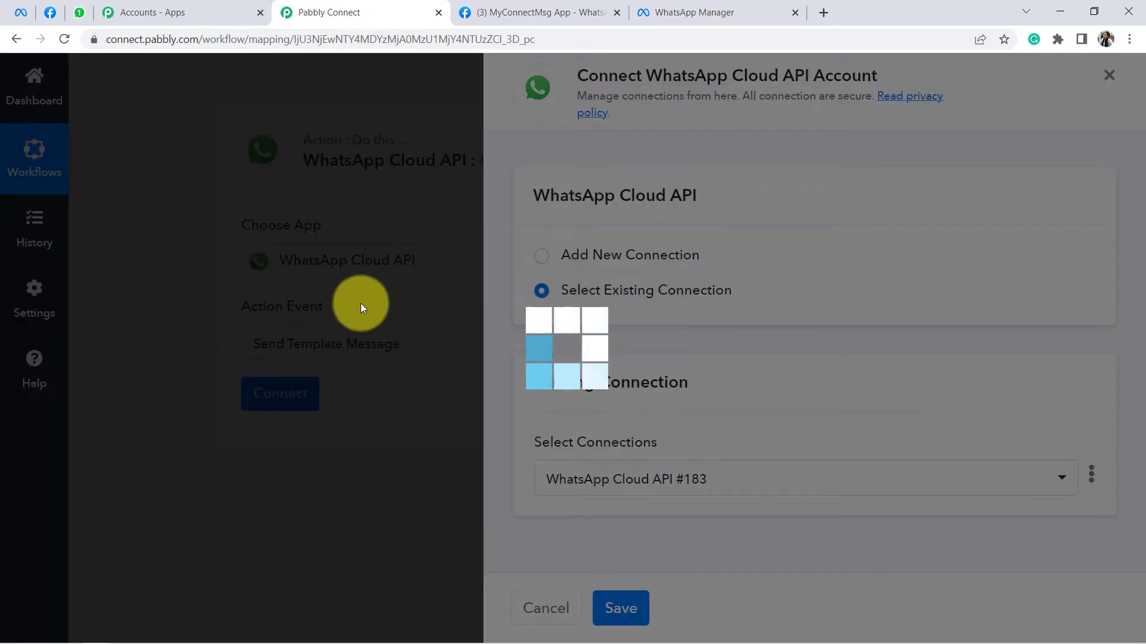
scroll(364, 295, down, 2)
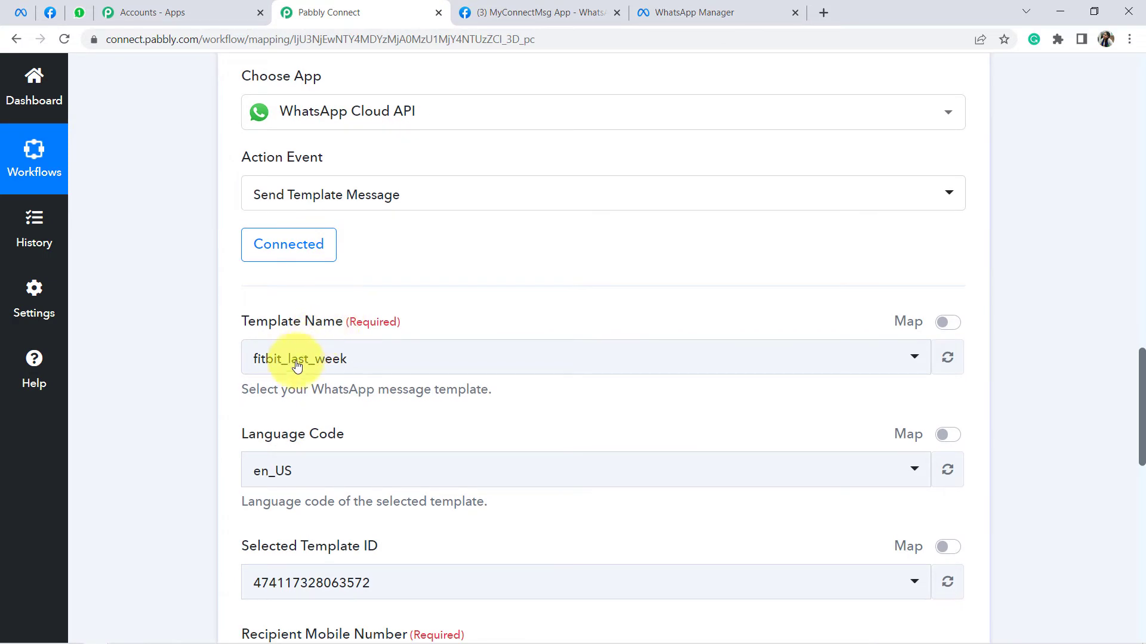
click(297, 365)
text(new)
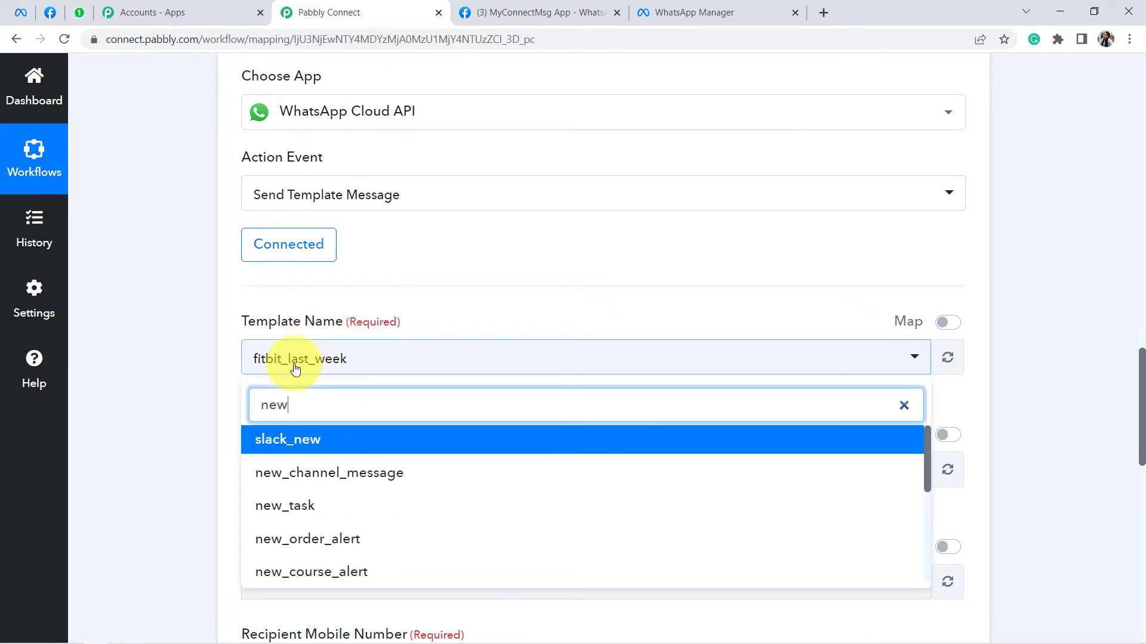
scroll(358, 496, down, 5)
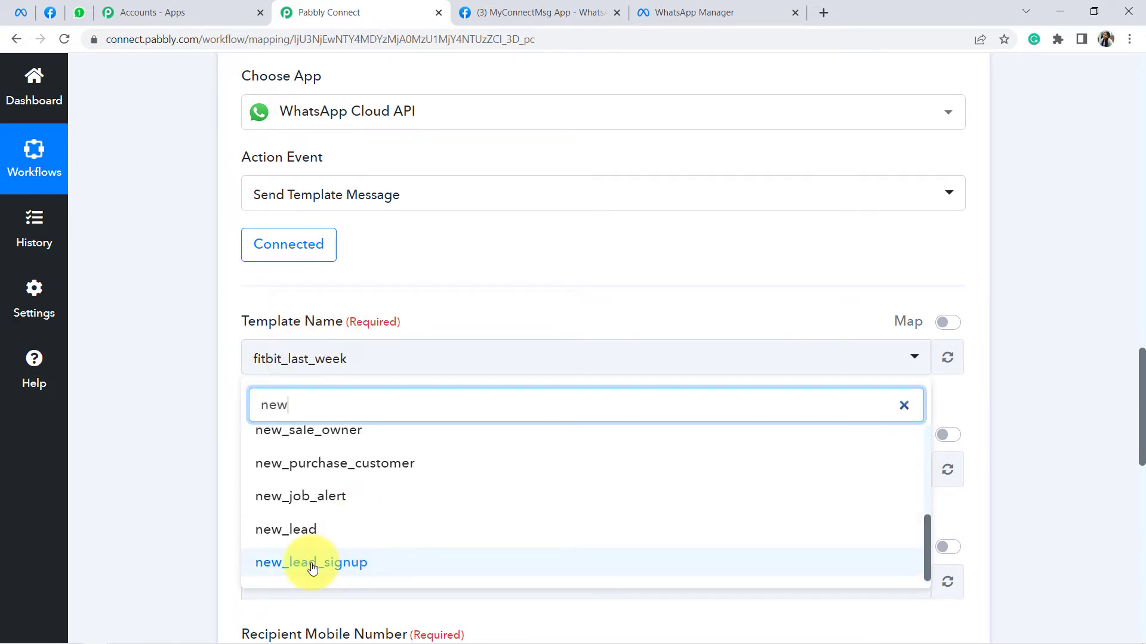
click(735, 6)
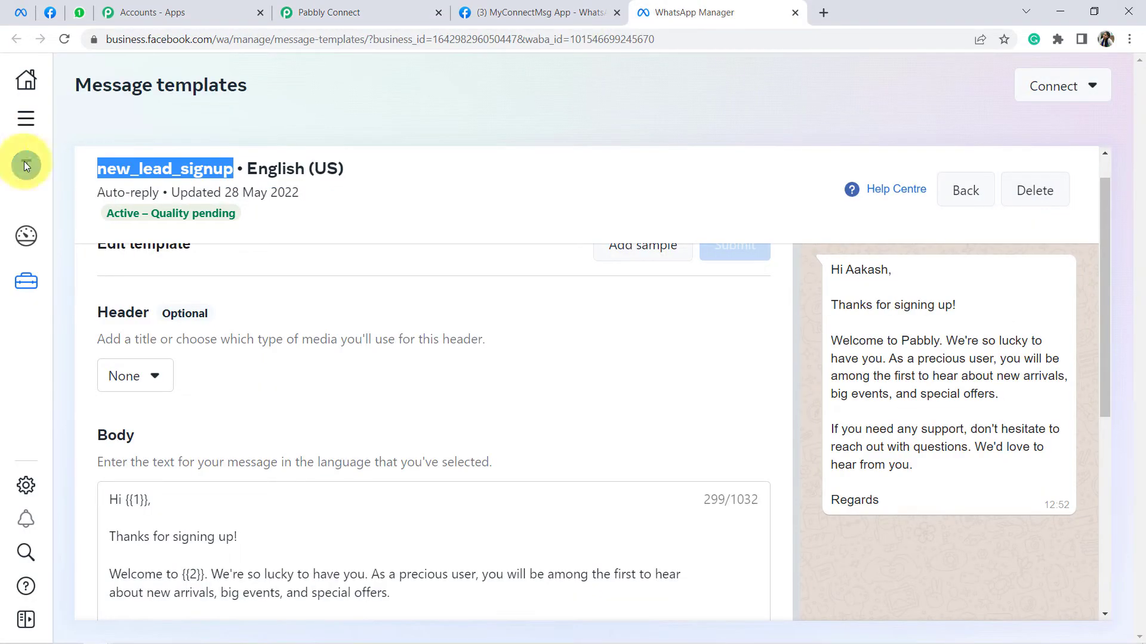
click(303, 10)
scroll(343, 394, down, 1)
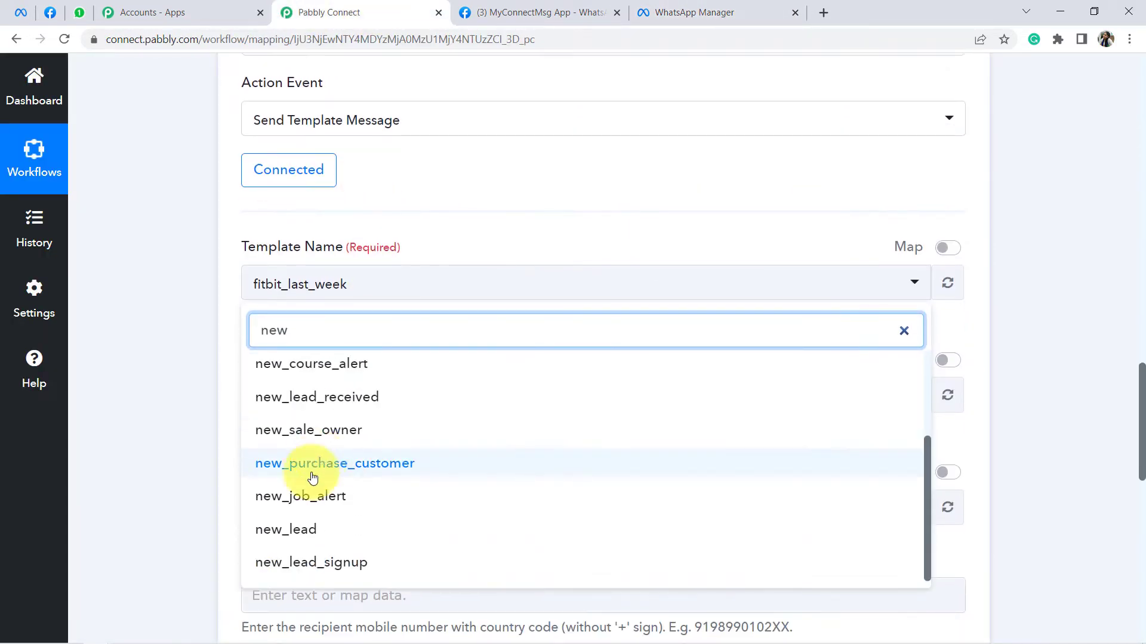
click(305, 564)
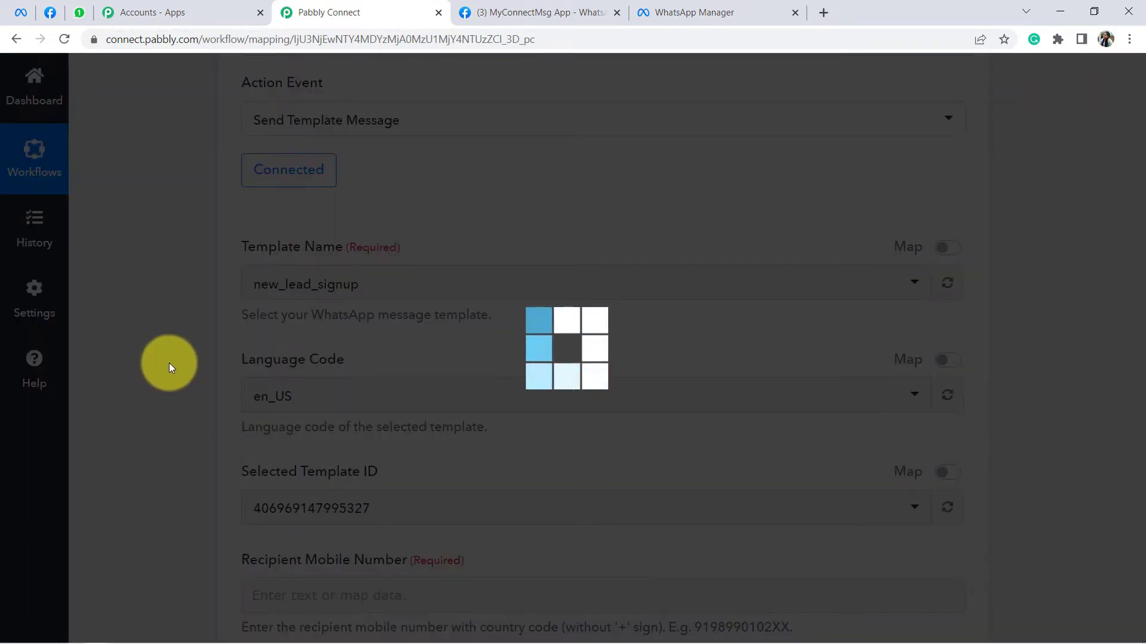
scroll(171, 360, down, 5)
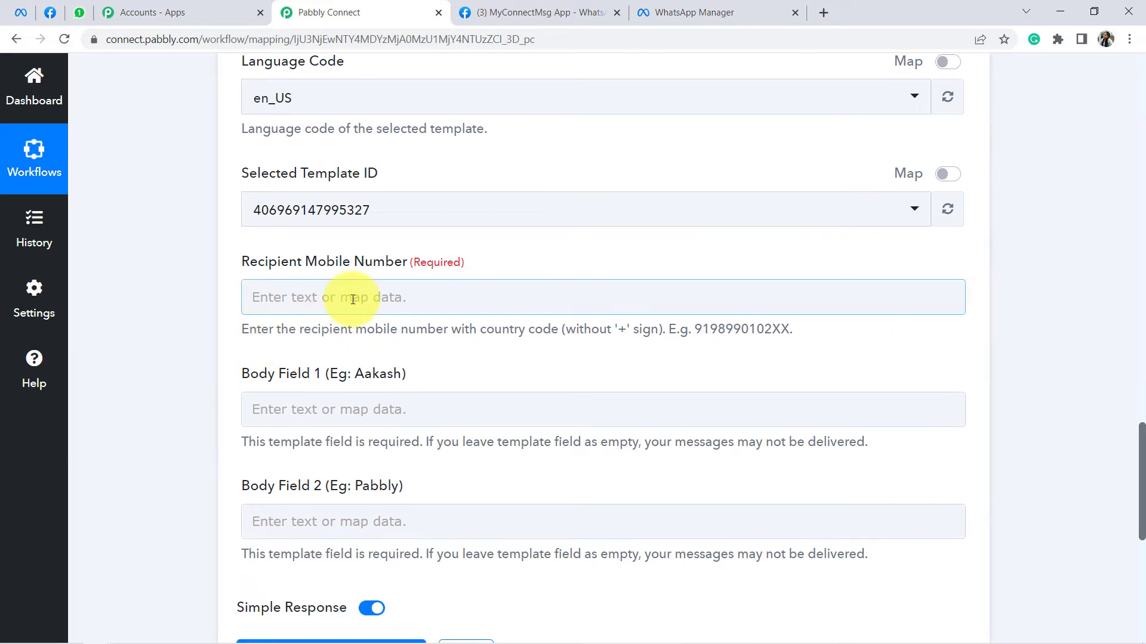
Step: Map the Text Formatter's Split Text Result into the Recipient Mobile Number field
click(352, 299)
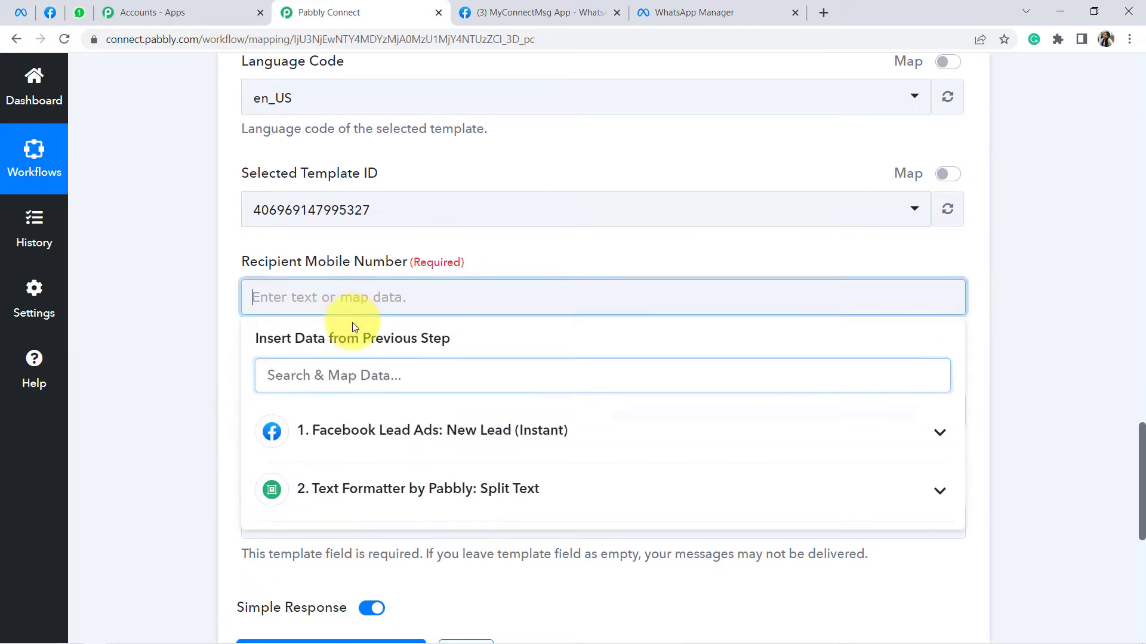
click(474, 490)
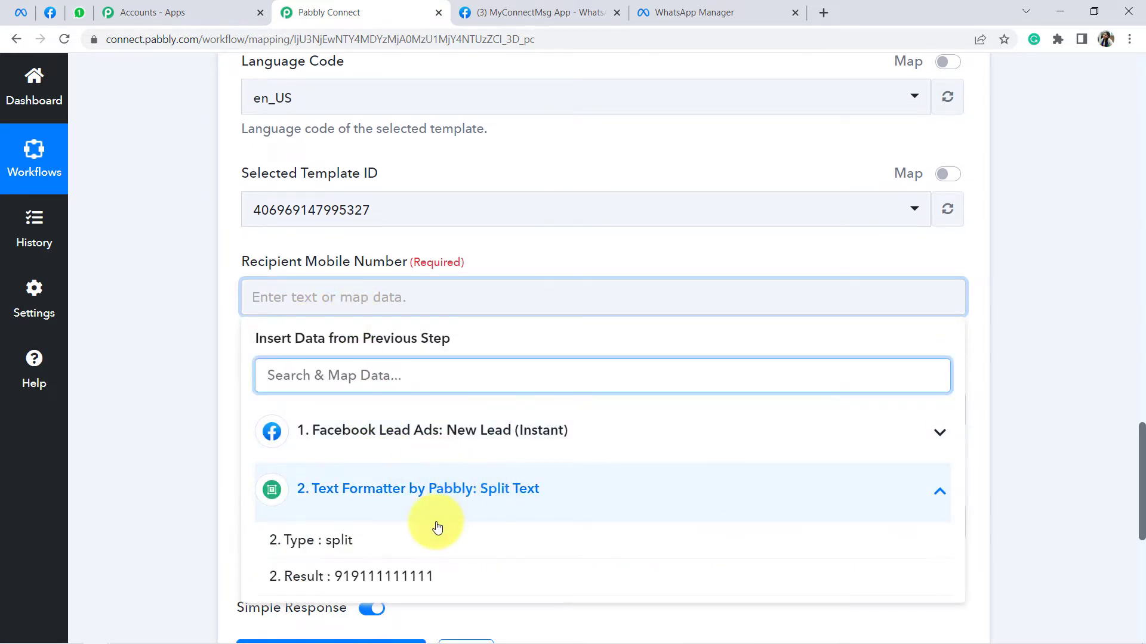
click(370, 584)
click(186, 335)
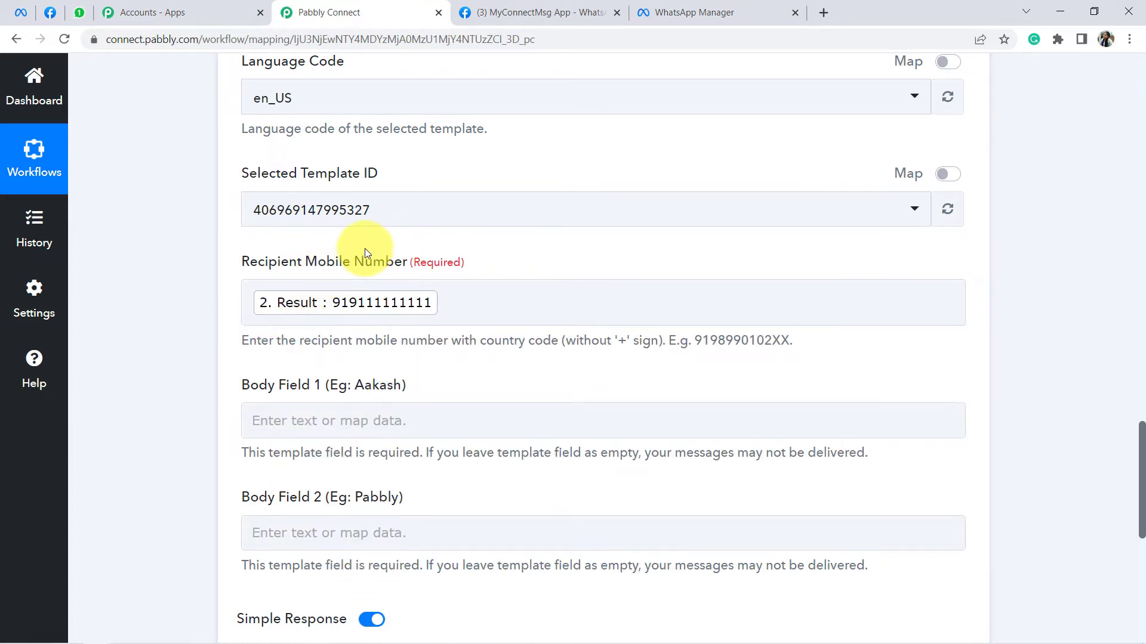
drag(263, 263, 461, 307)
click(513, 307)
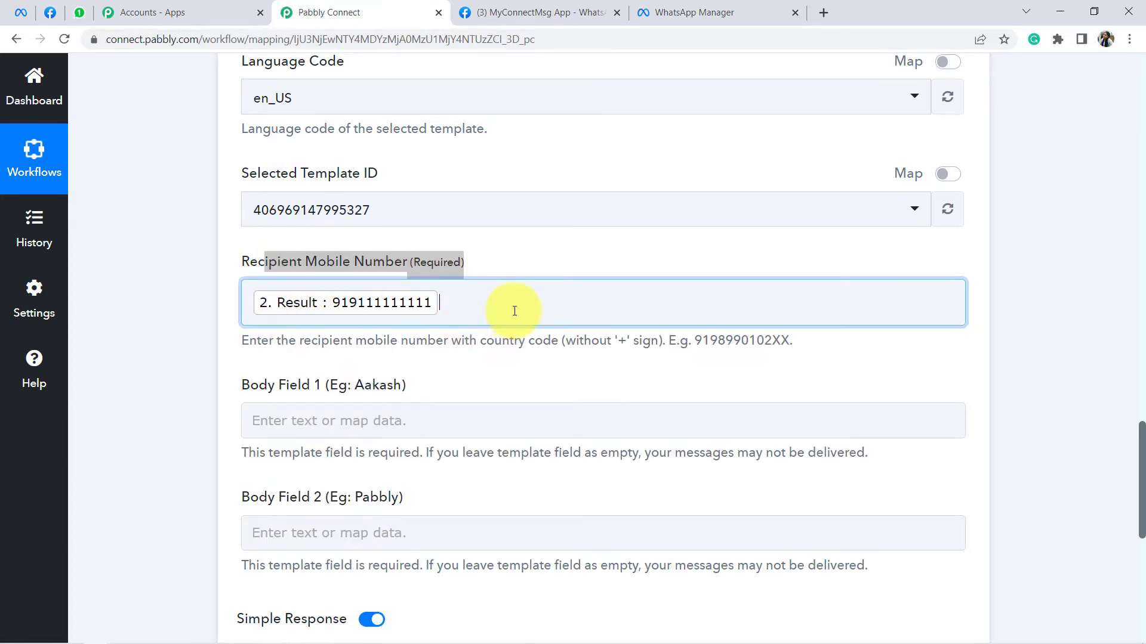
click(201, 337)
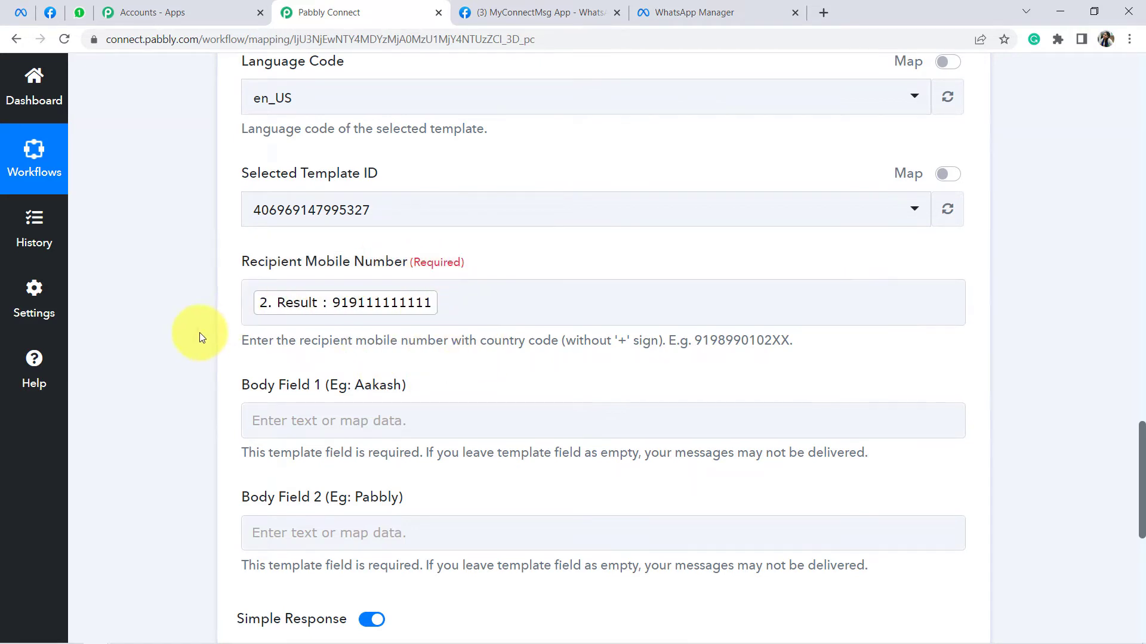
scroll(206, 303, down, 4)
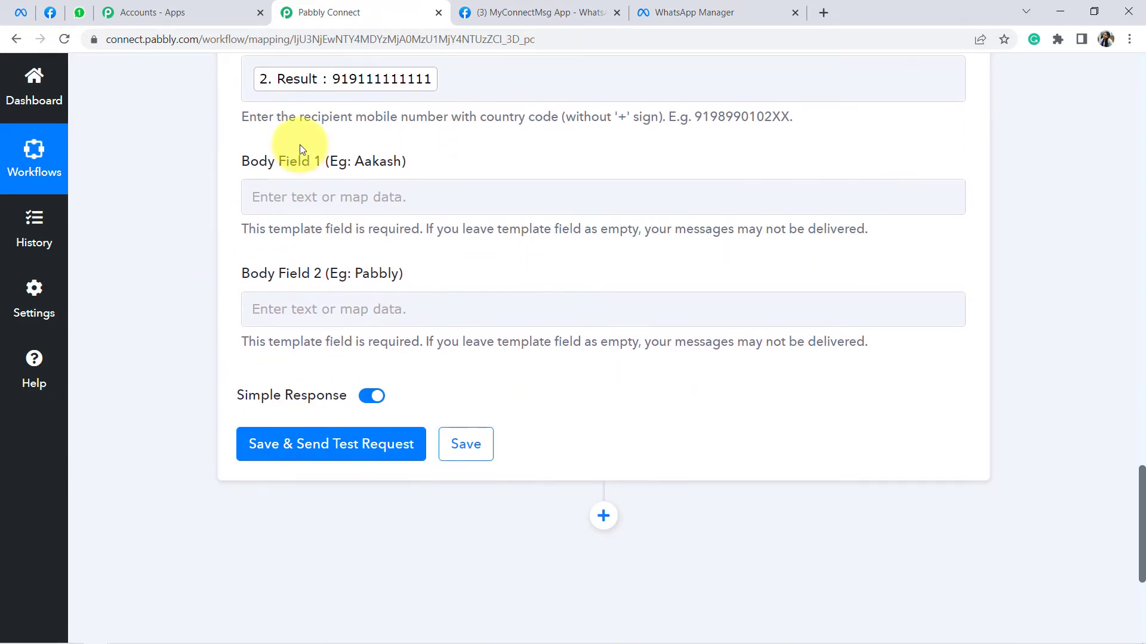
Step: Compare Body Fields 1 and 2 with the template's placeholders in WhatsApp Manager
drag(241, 173, 363, 164)
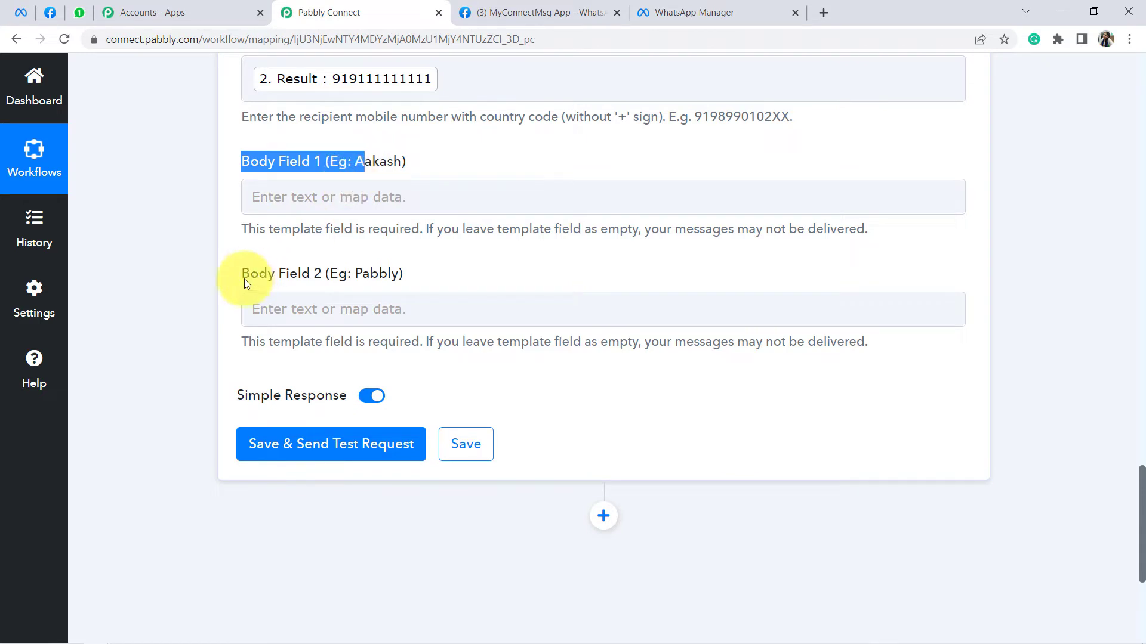
drag(243, 276, 416, 276)
click(669, 12)
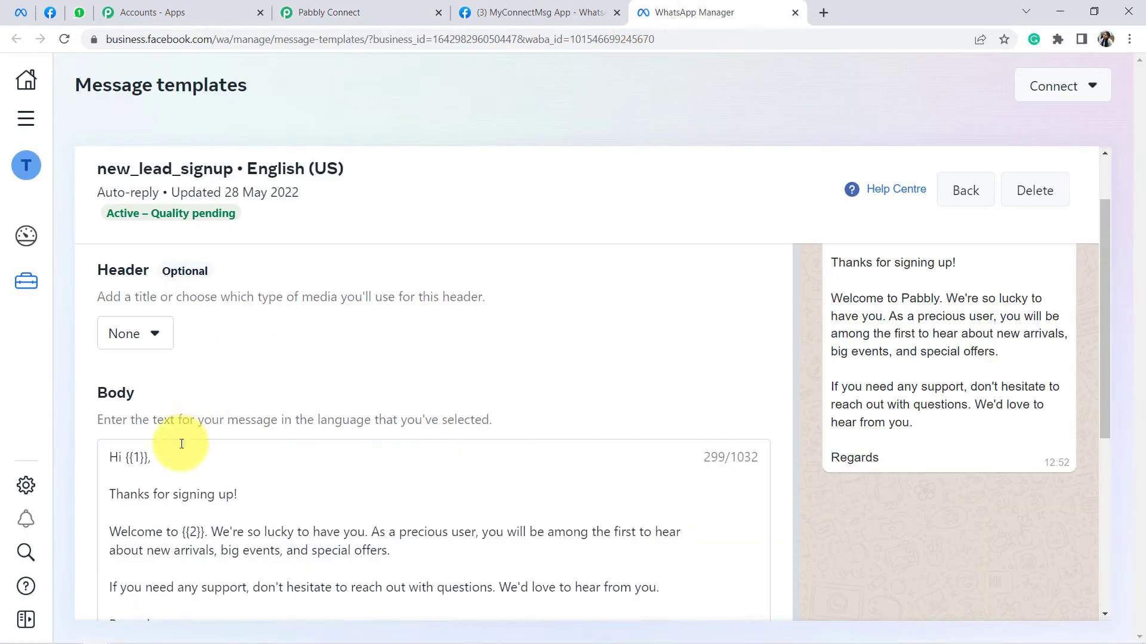
drag(125, 459, 154, 458)
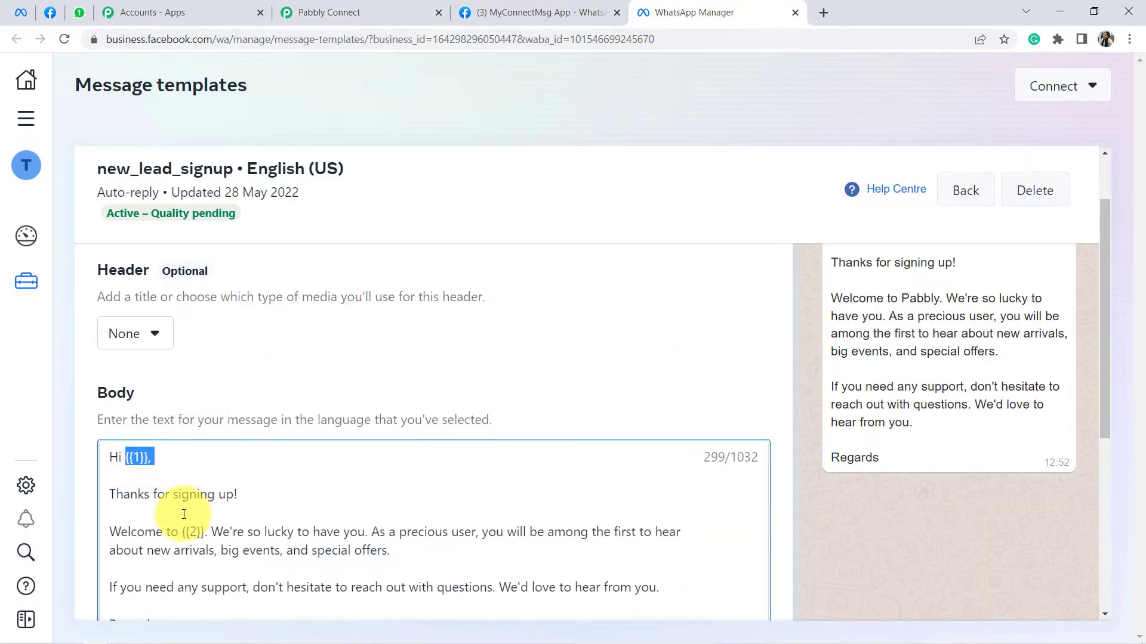
drag(182, 531, 210, 531)
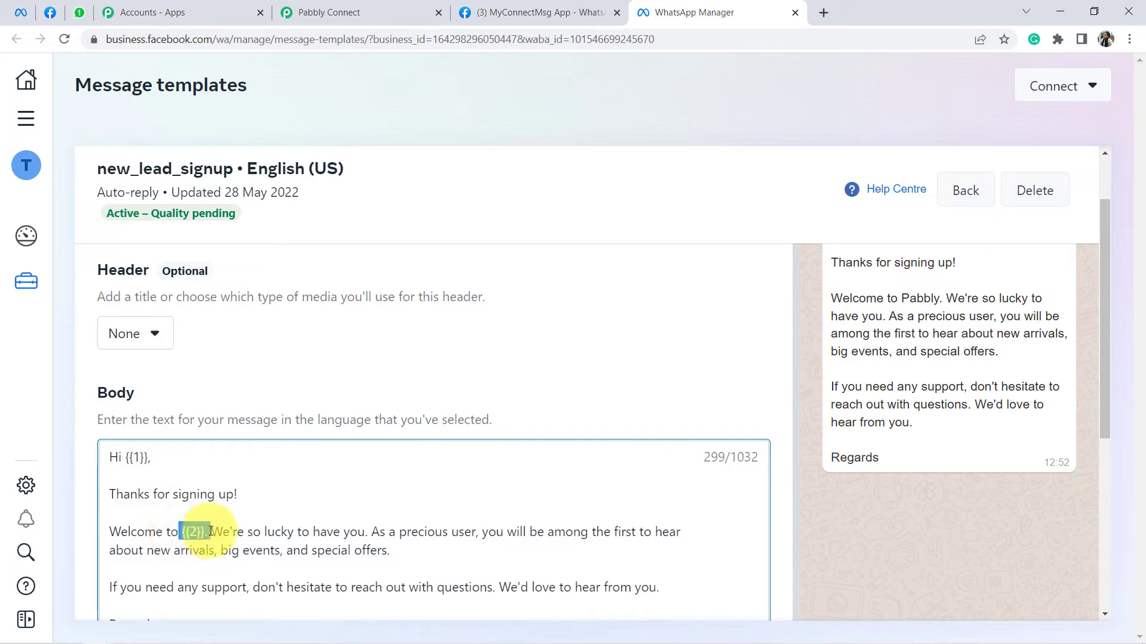
click(328, 12)
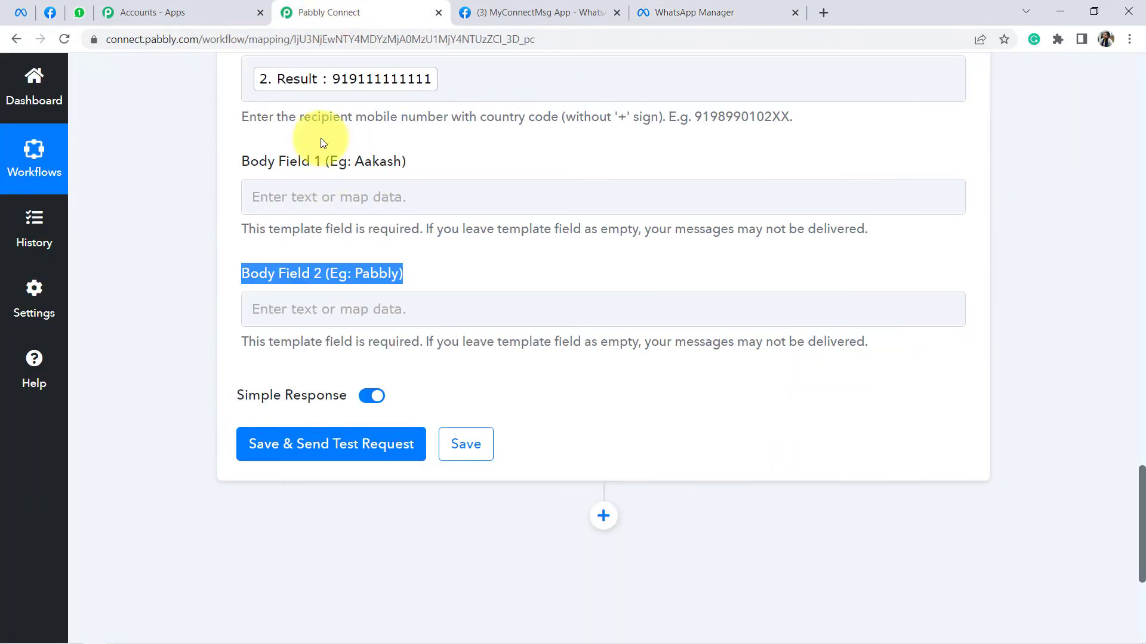
Step: Map the Facebook lead's Full Name into Body Field 1
click(374, 196)
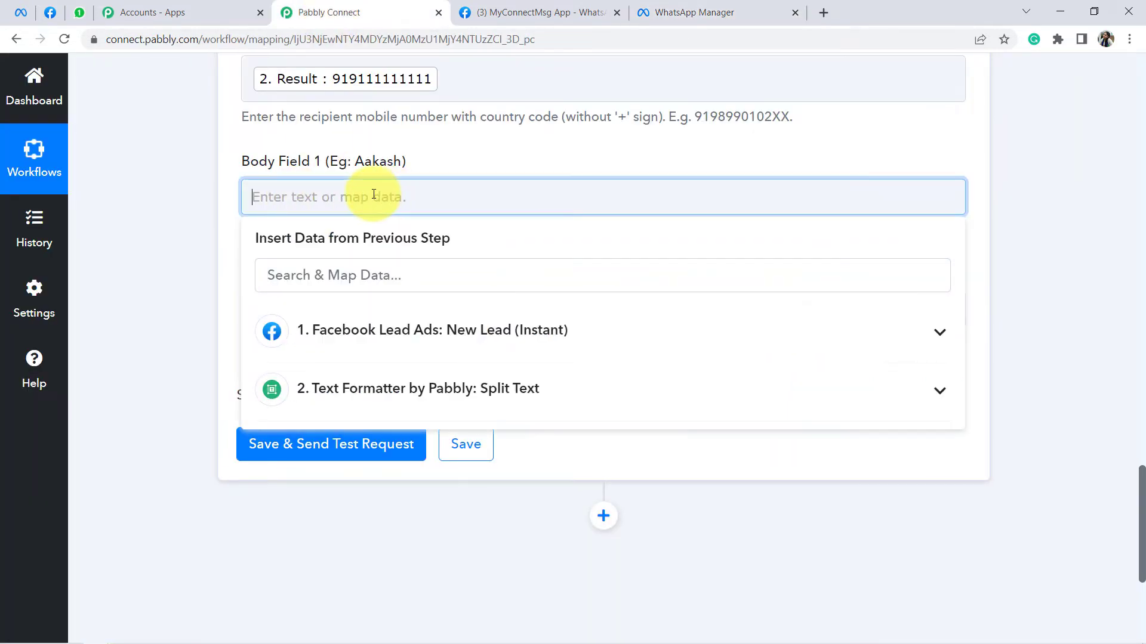
click(505, 341)
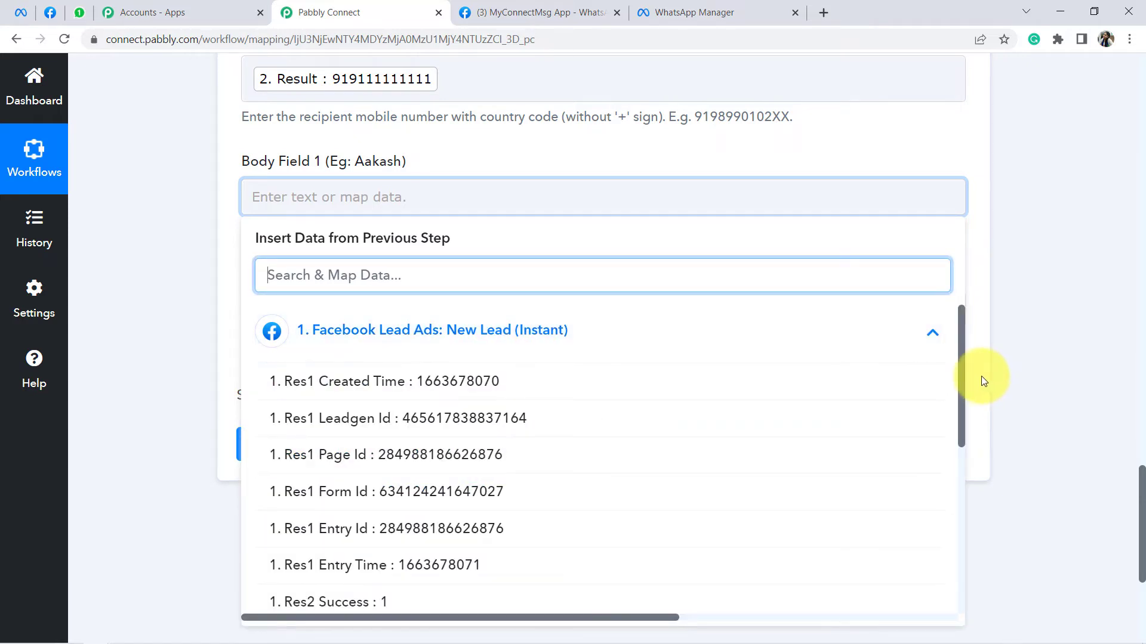
drag(962, 363, 966, 512)
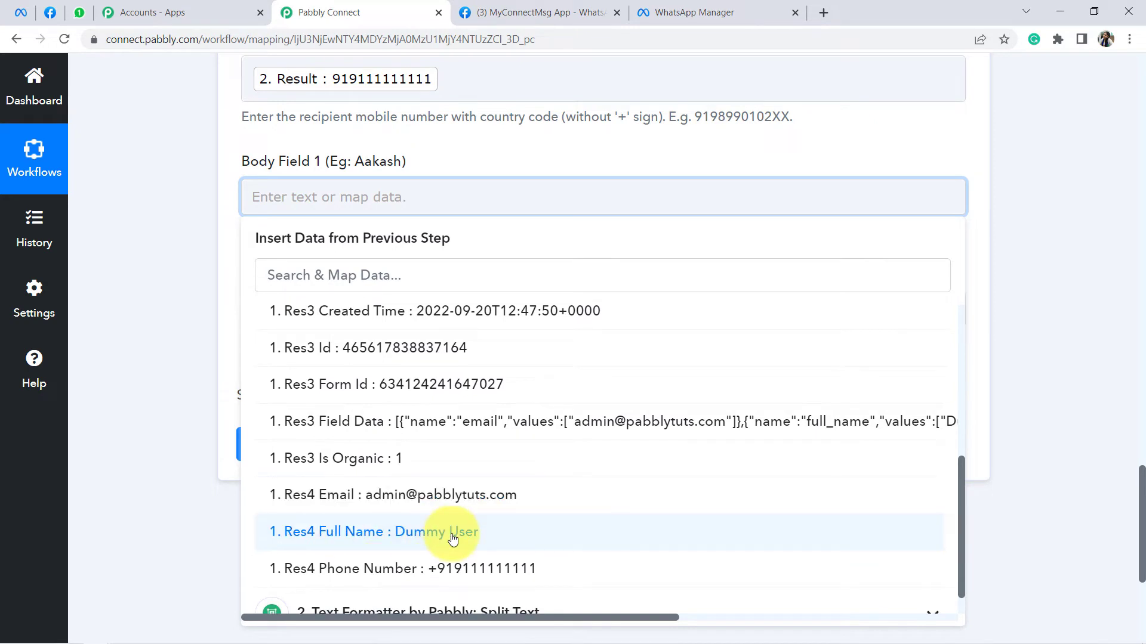
click(455, 532)
click(149, 243)
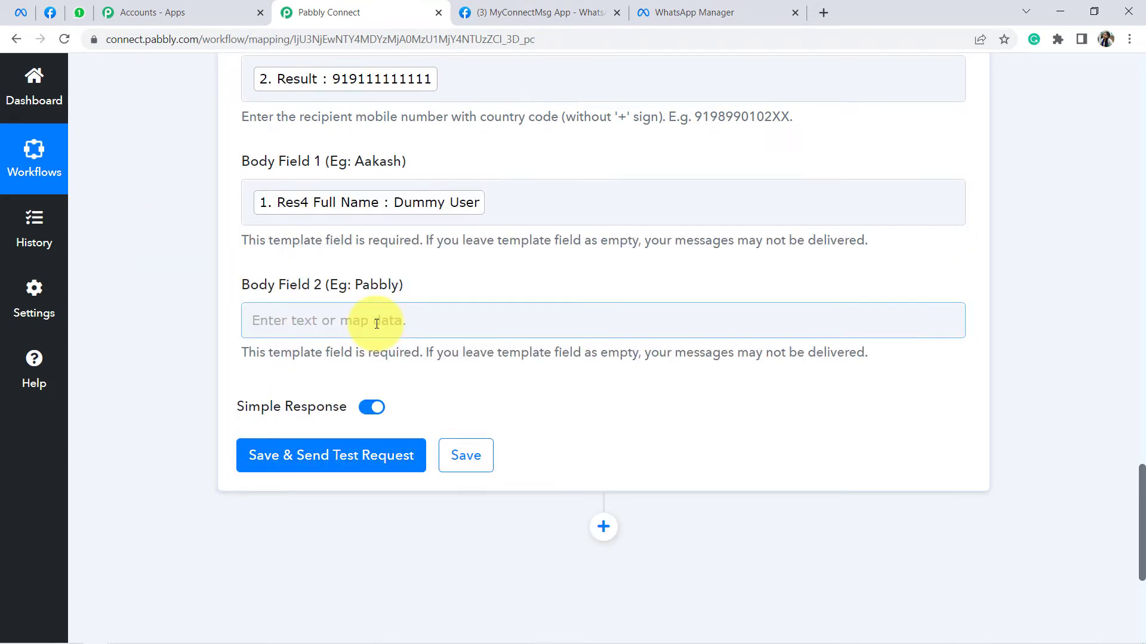
Step: Check the template's second placeholder after 'Welcome to', then start filling Body Field 2
click(644, 17)
scroll(269, 388, down, 1)
click(185, 476)
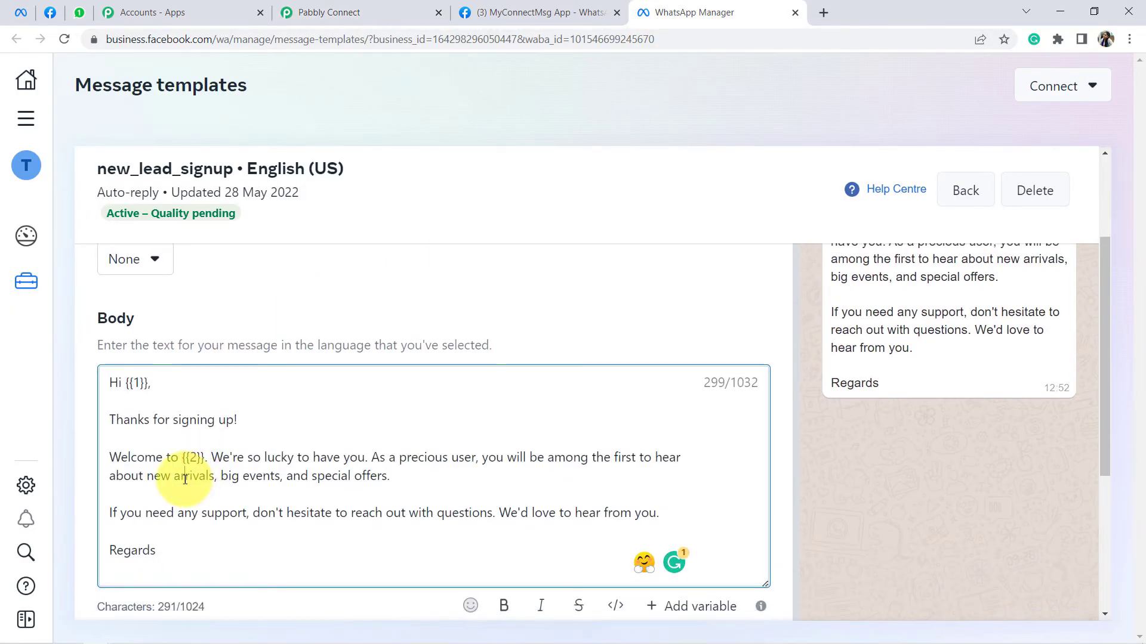
drag(132, 461, 206, 461)
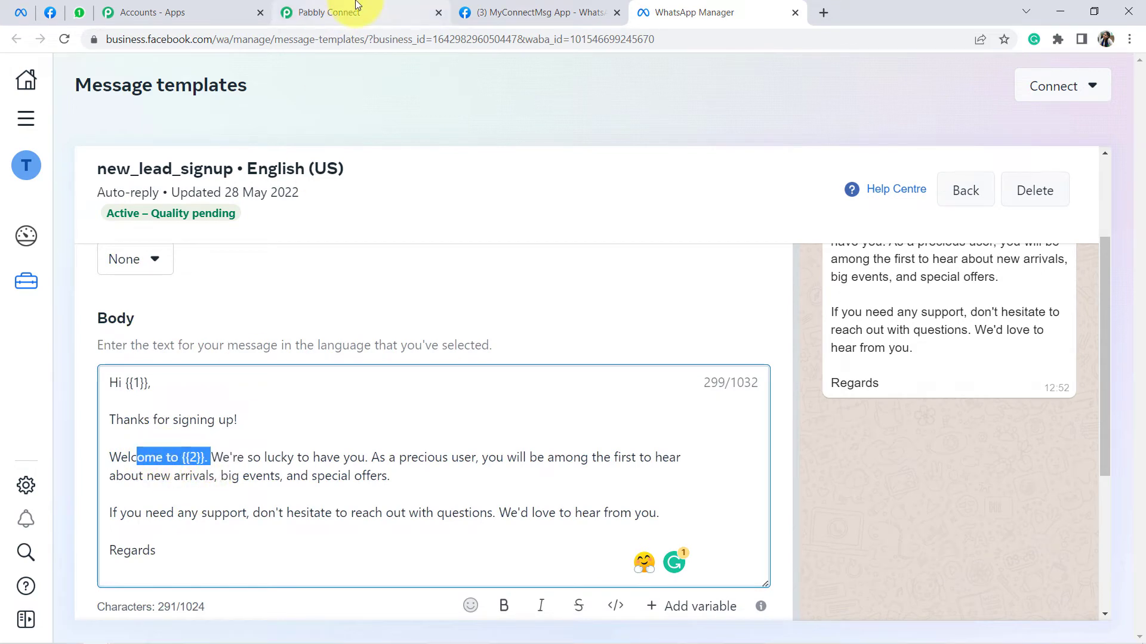
click(329, 12)
click(308, 316)
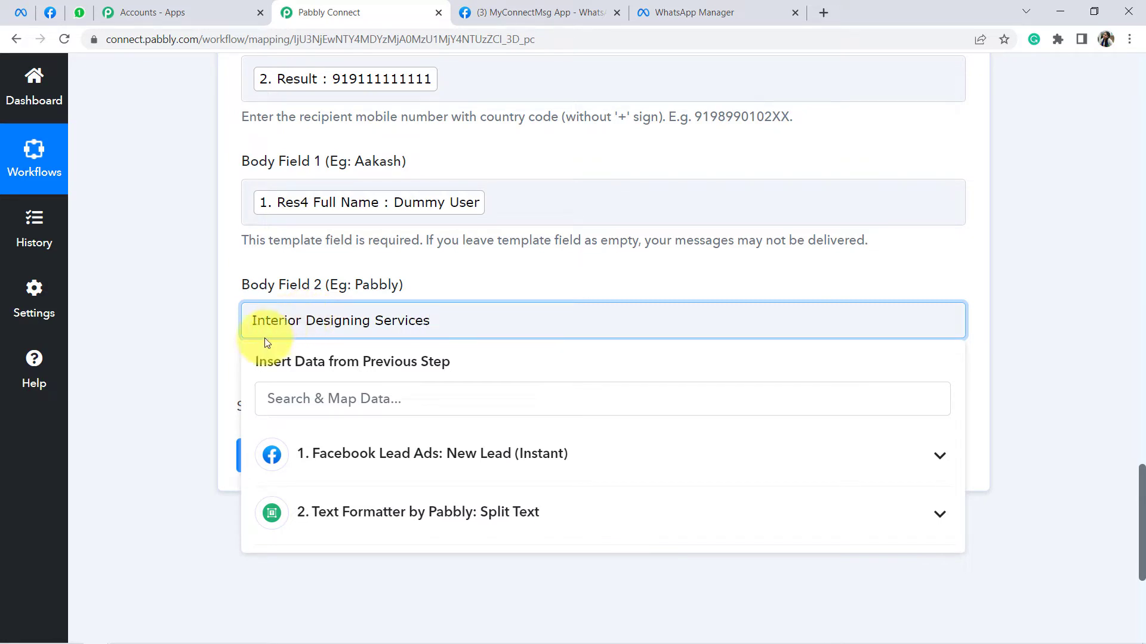
Step: Finish Body Field 2, then save and test the step, reviewing the returned recipient, contact and message IDs
click(210, 378)
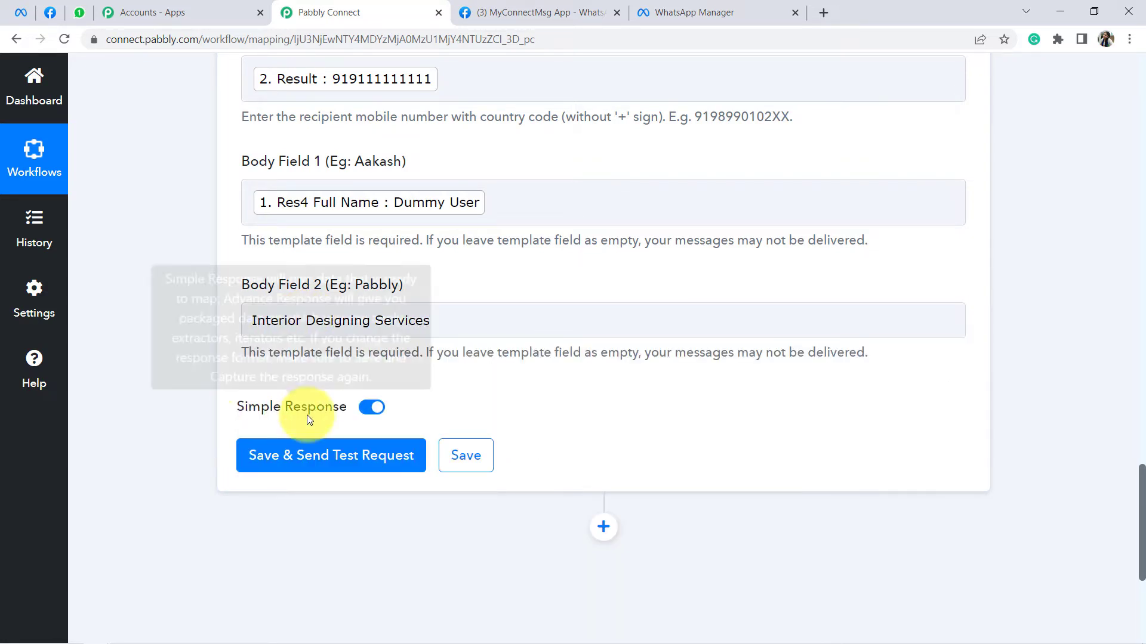
click(310, 457)
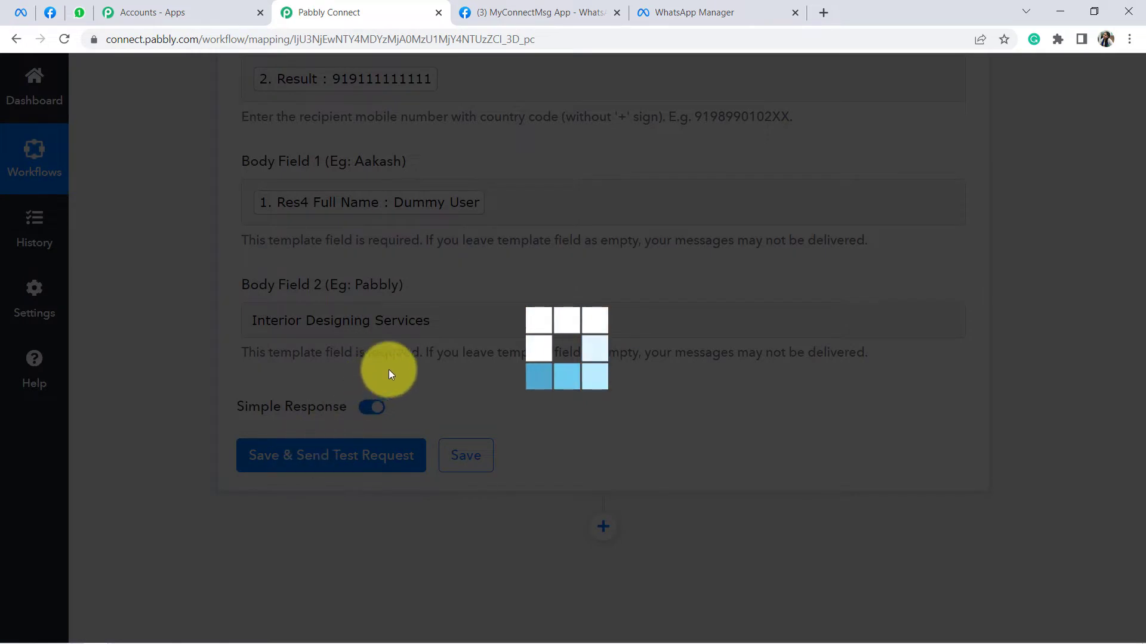
scroll(734, 358, down, 2)
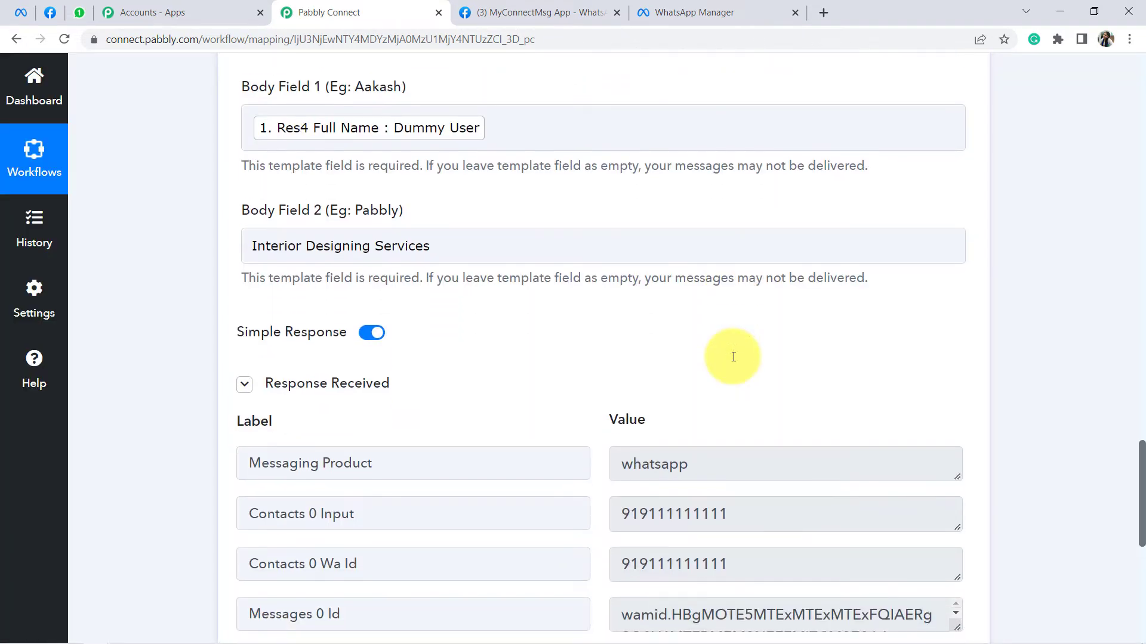
scroll(734, 361, down, 1)
drag(740, 453, 632, 450)
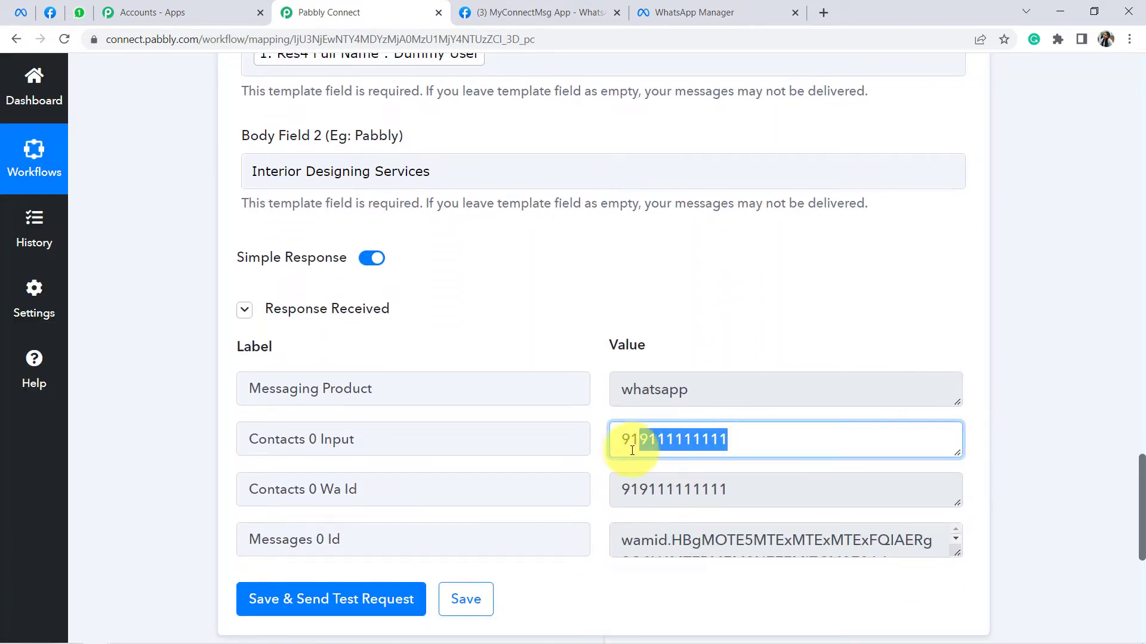
drag(709, 488, 654, 215)
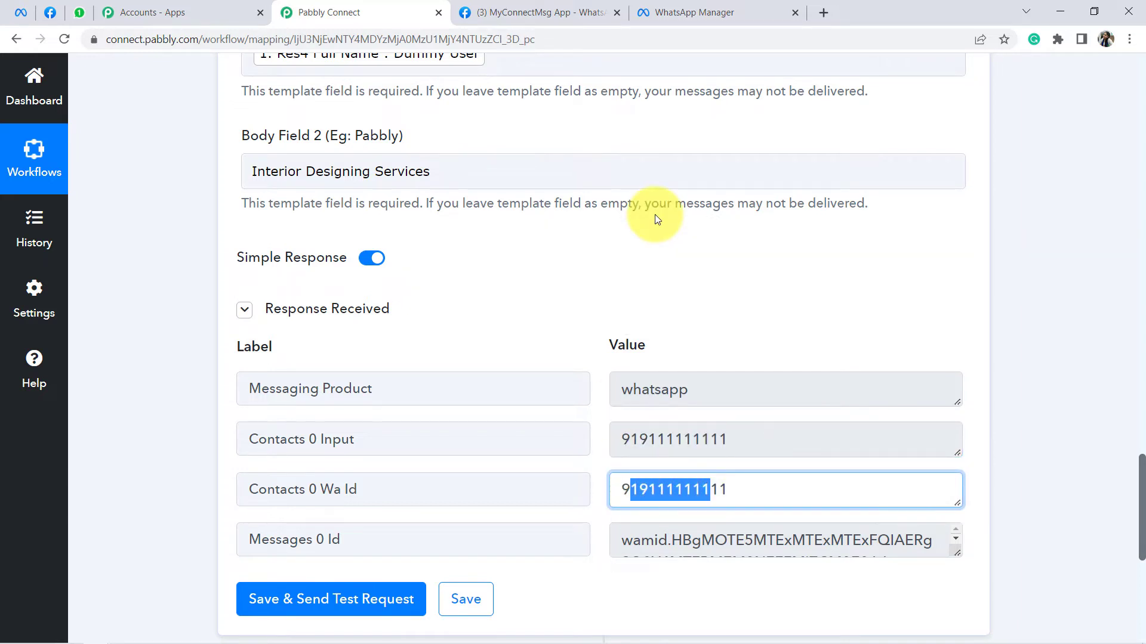
scroll(655, 216, up, 4)
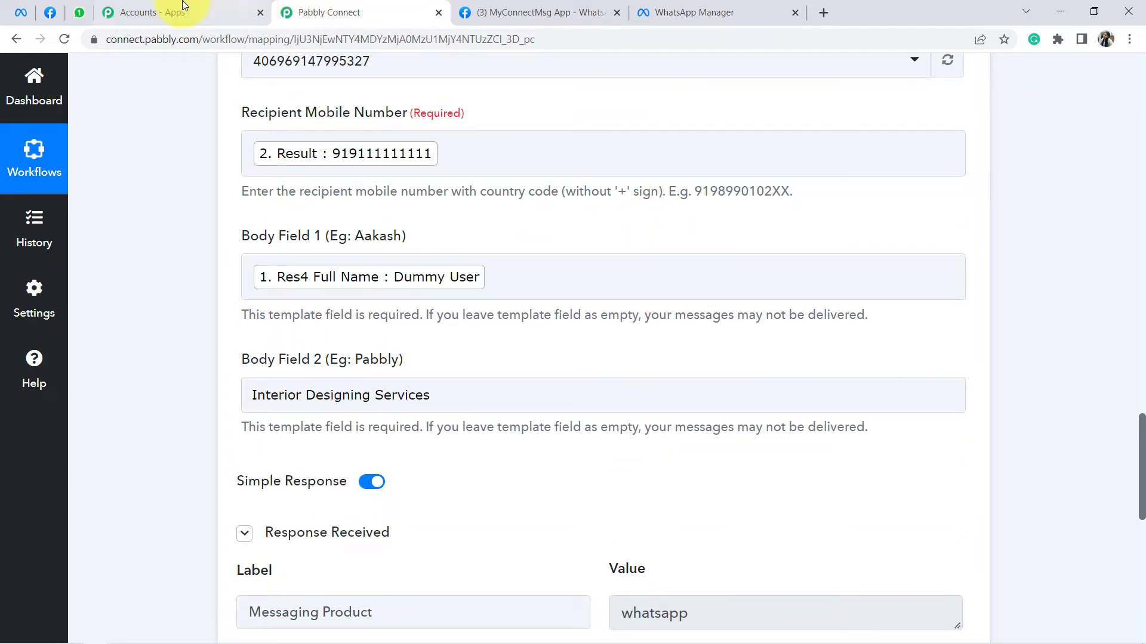
Step: Delete the Pabbly Team chat in WhatsApp Web after viewing the received template message
click(80, 14)
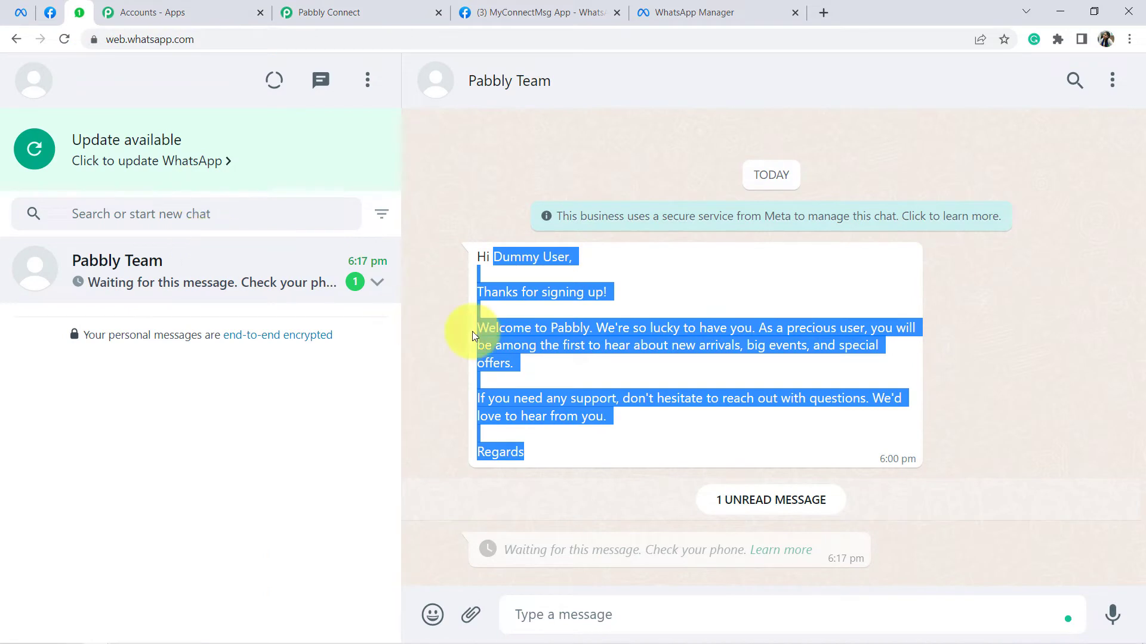
click(493, 257)
drag(493, 256, 547, 422)
click(1111, 80)
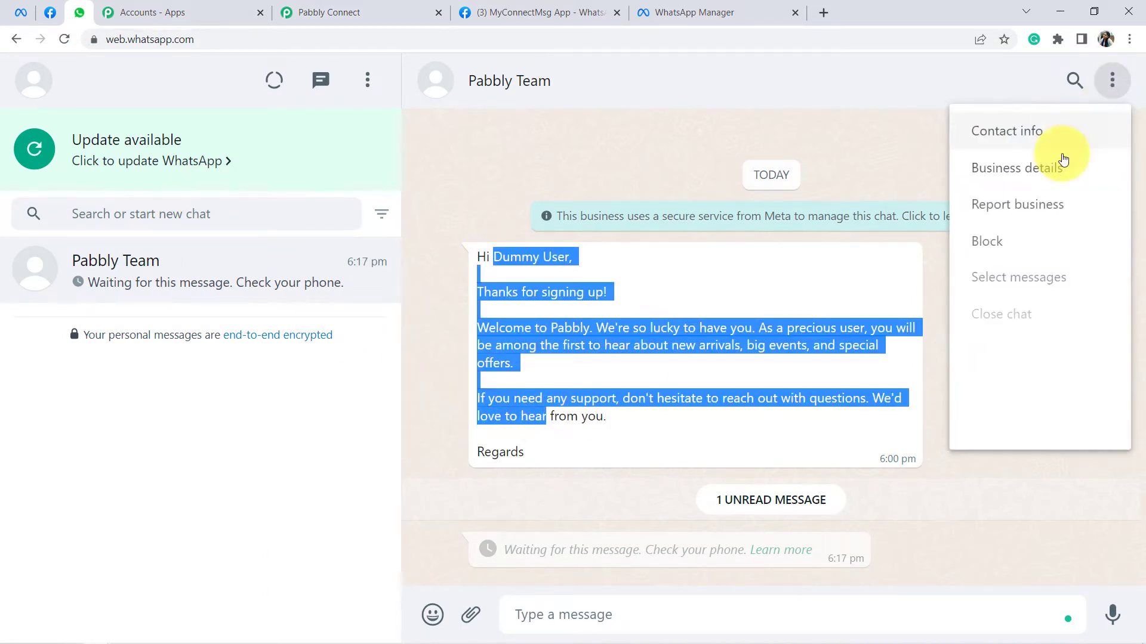
click(981, 430)
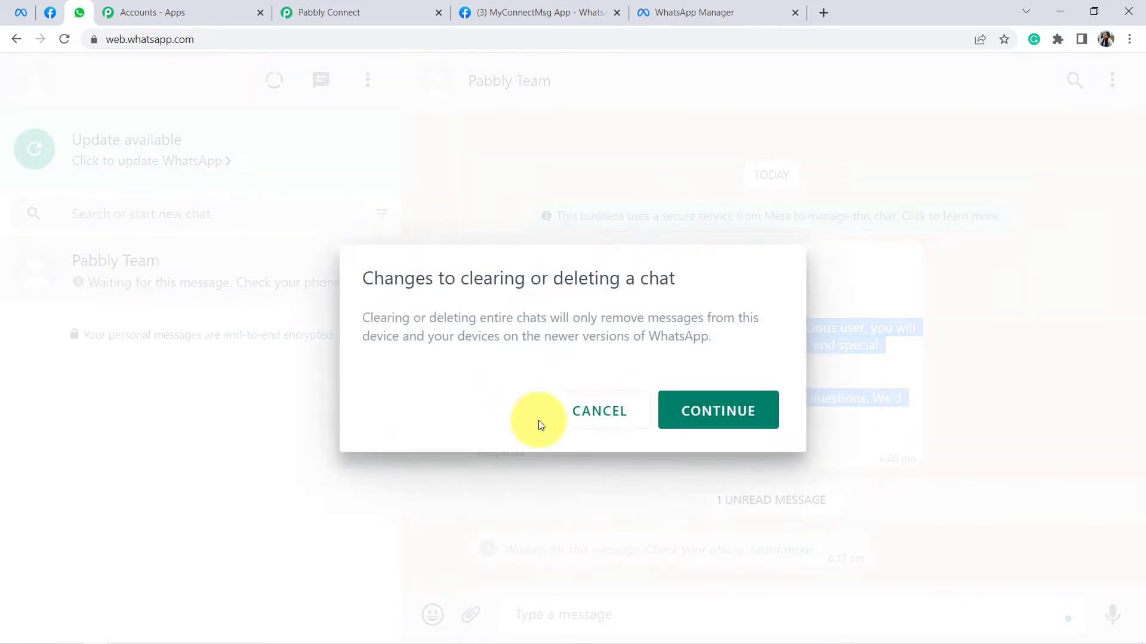
click(719, 406)
Step: Resend the WhatsApp step's test request from Pabbly Connect
click(364, 7)
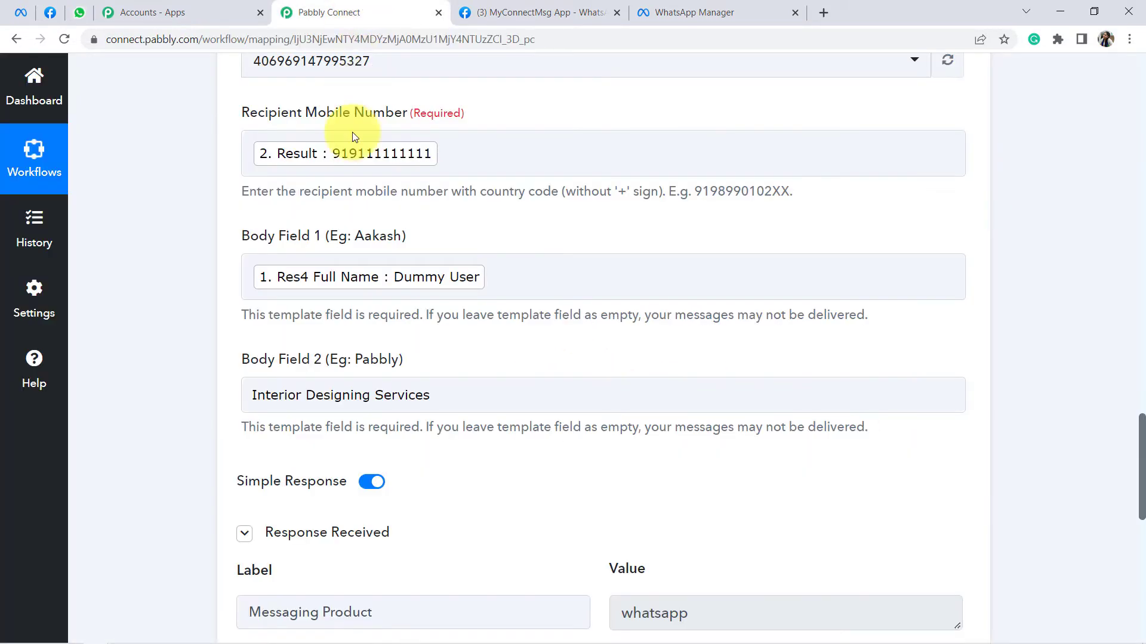
click(455, 161)
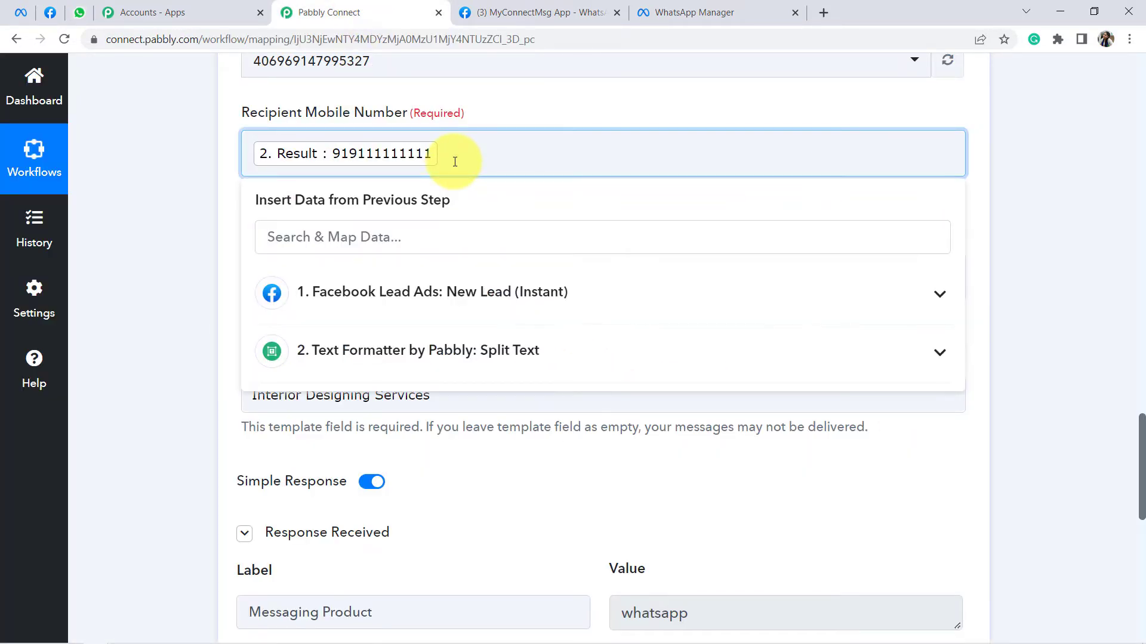
scroll(331, 453, down, 3)
click(326, 455)
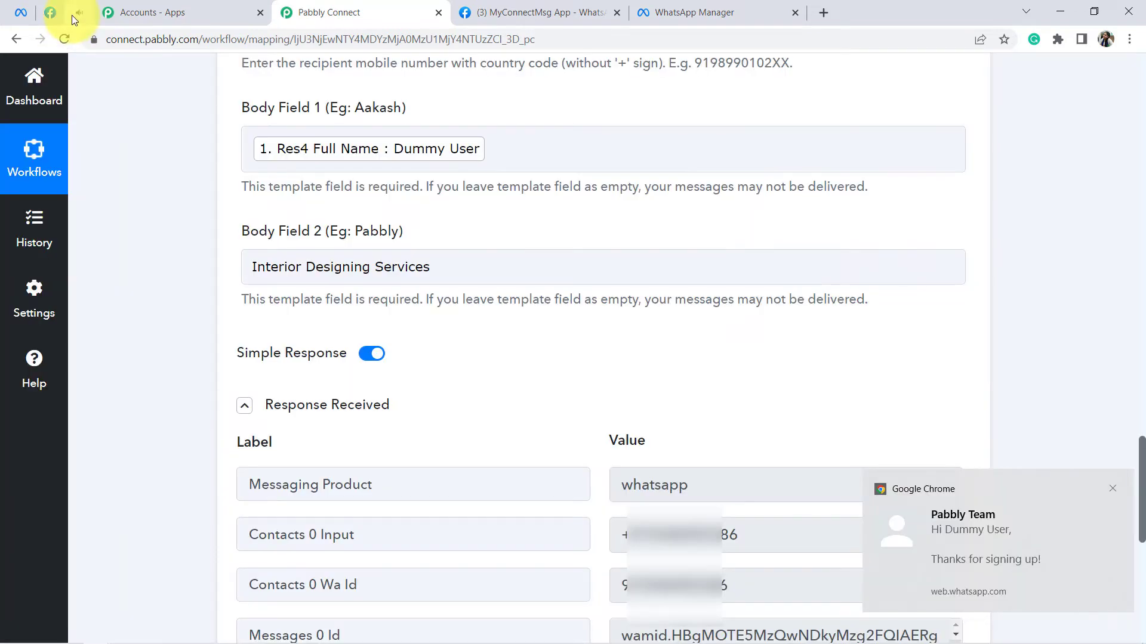
Step: Check the new Pabbly Team message: it greets the lead by name and mentions Interior Designing Services
click(76, 17)
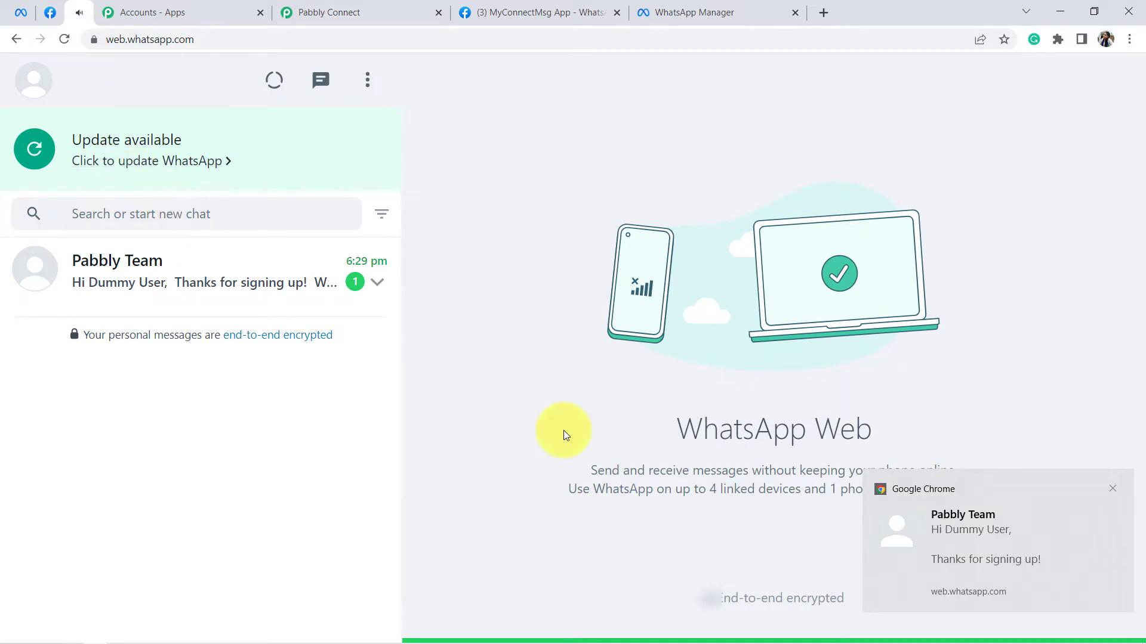
click(150, 274)
drag(506, 355, 593, 355)
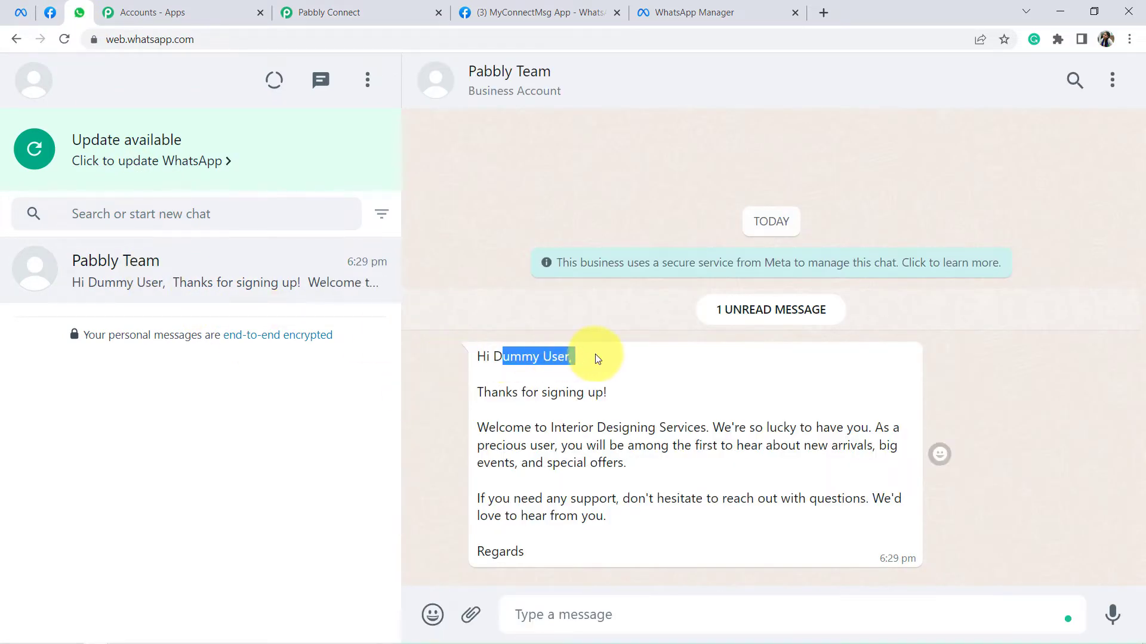
drag(494, 391, 603, 394)
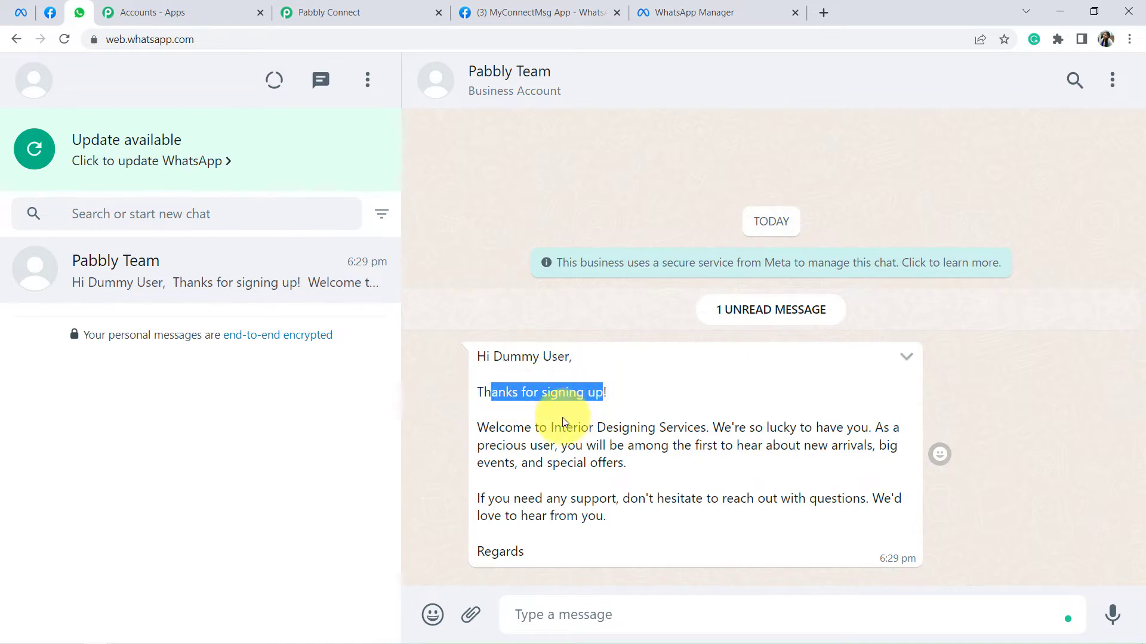
drag(551, 427, 568, 558)
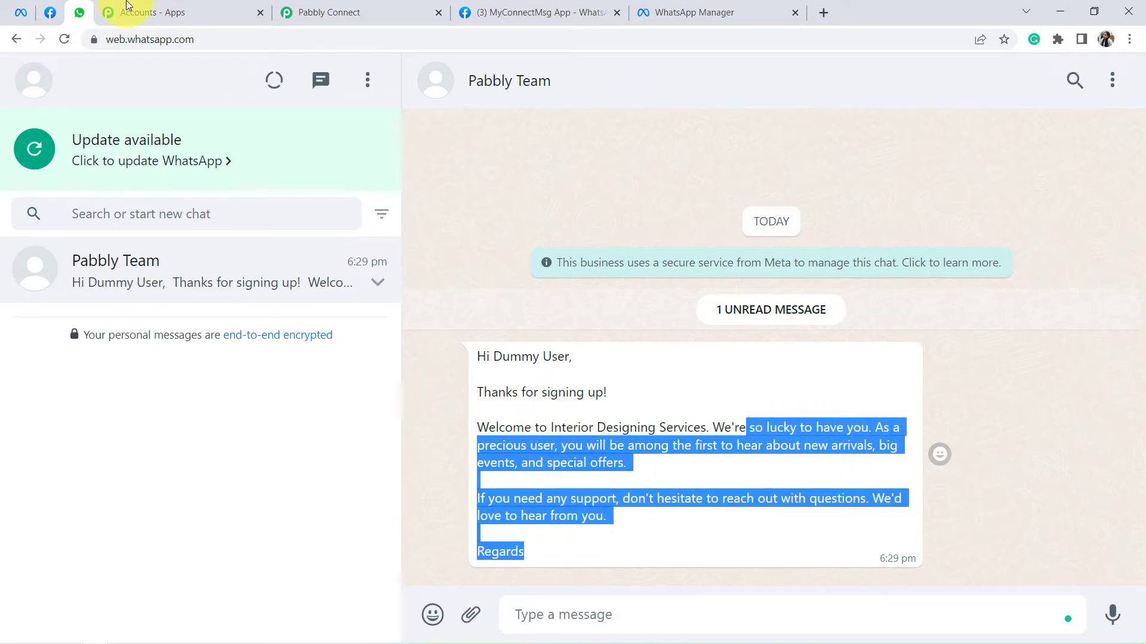
drag(552, 357, 550, 504)
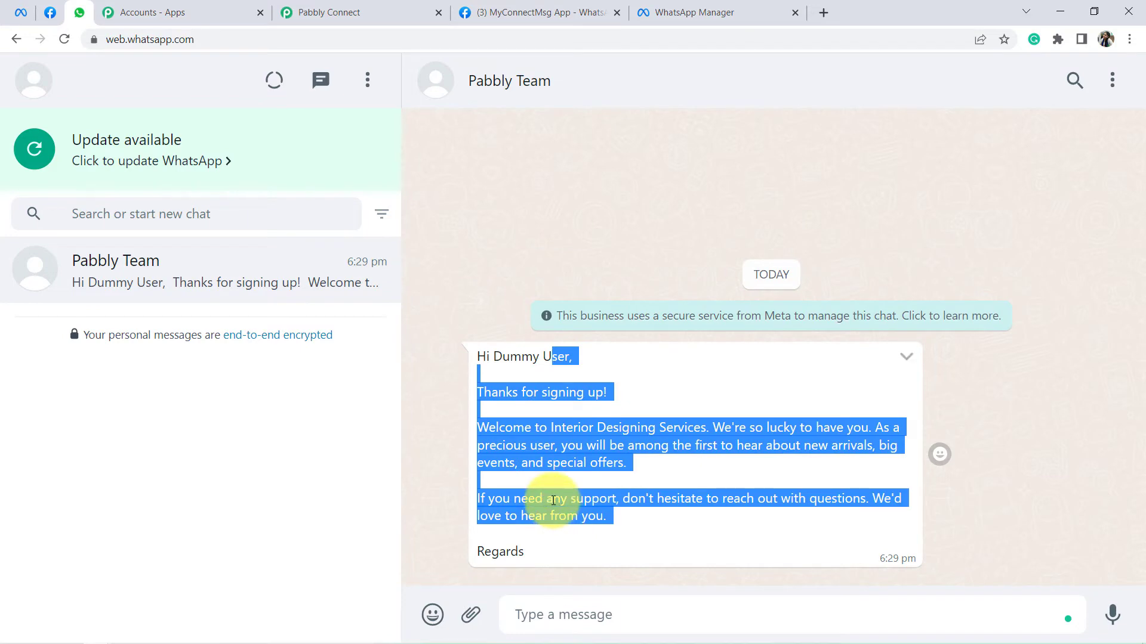
drag(488, 429, 533, 434)
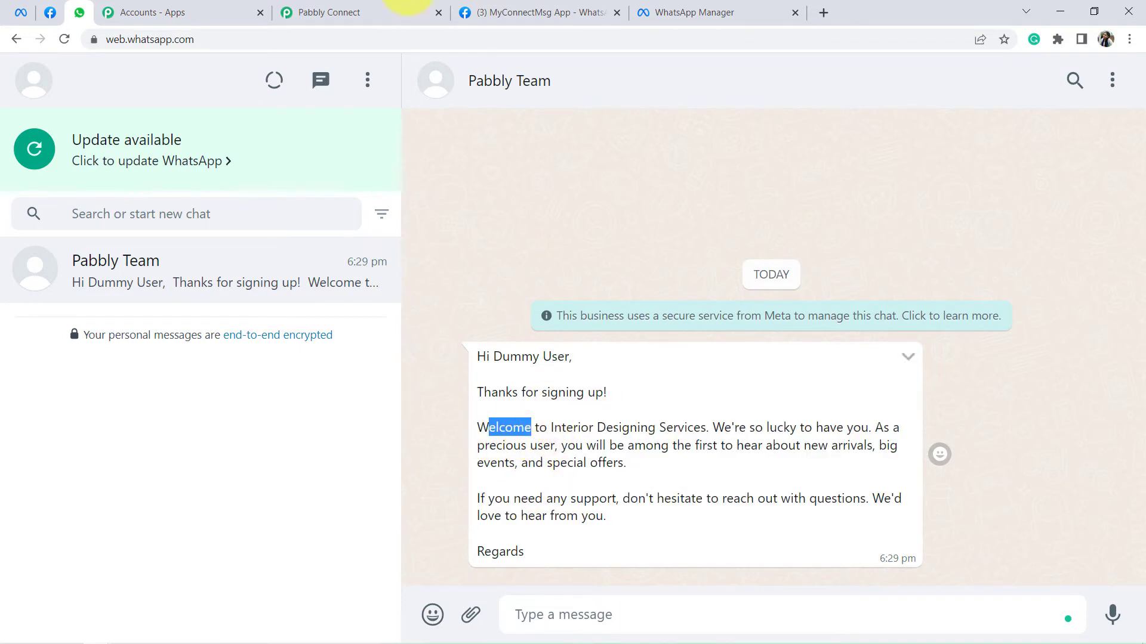
click(295, 12)
scroll(645, 274, up, 10)
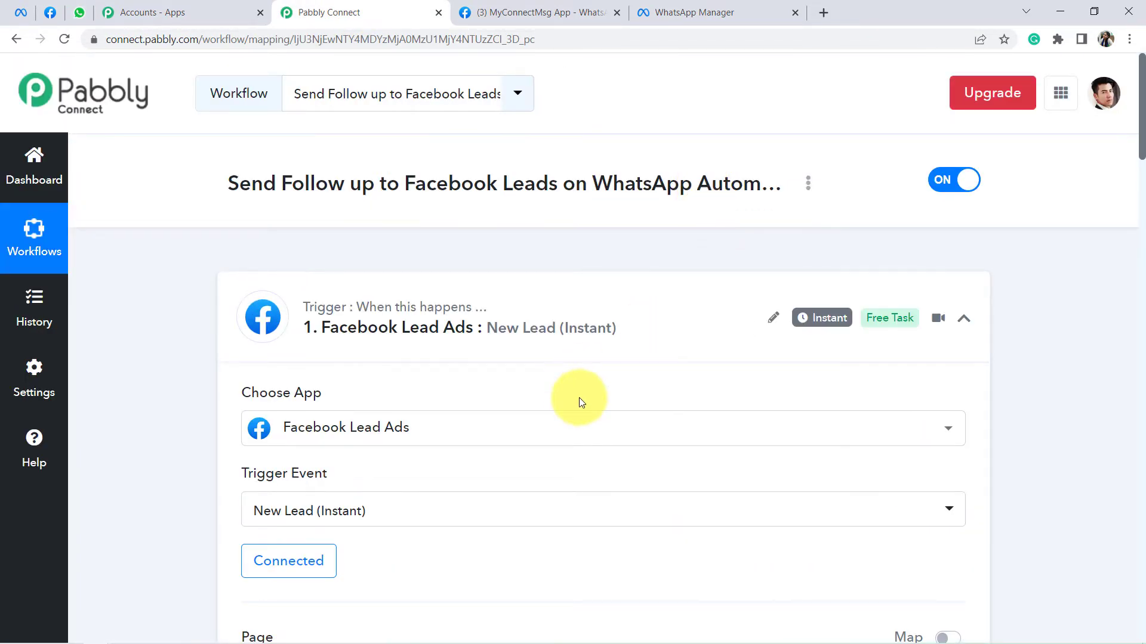
Step: Scroll through the WhatsApp Send Template Message step down to its Save buttons and test response
scroll(652, 353, down, 2)
scroll(674, 338, down, 3)
scroll(673, 338, down, 2)
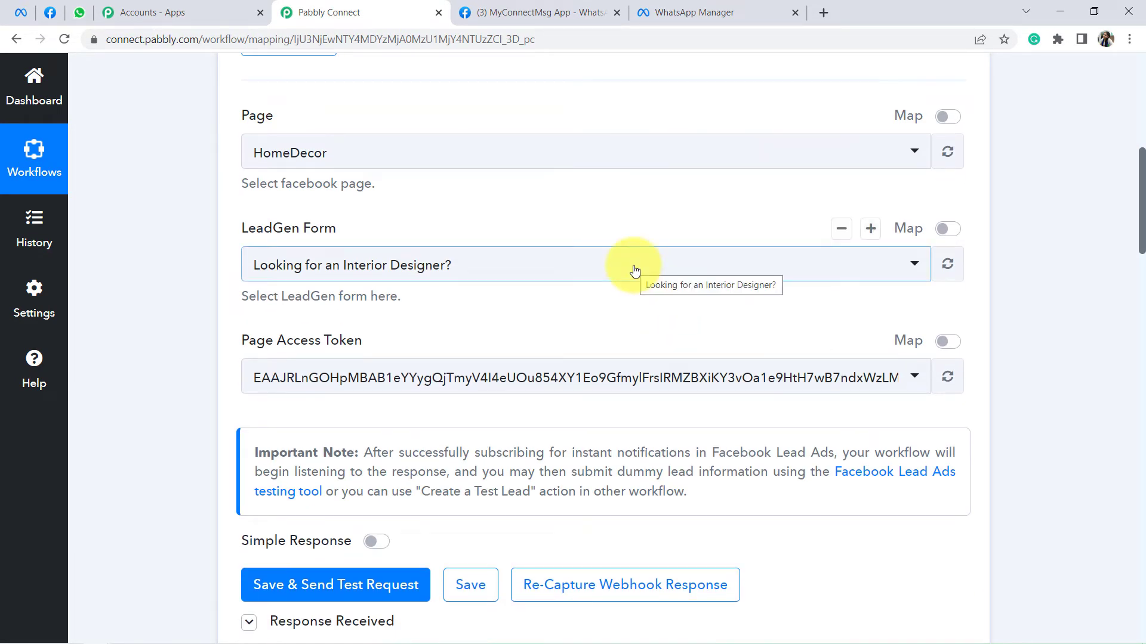
scroll(617, 301, down, 3)
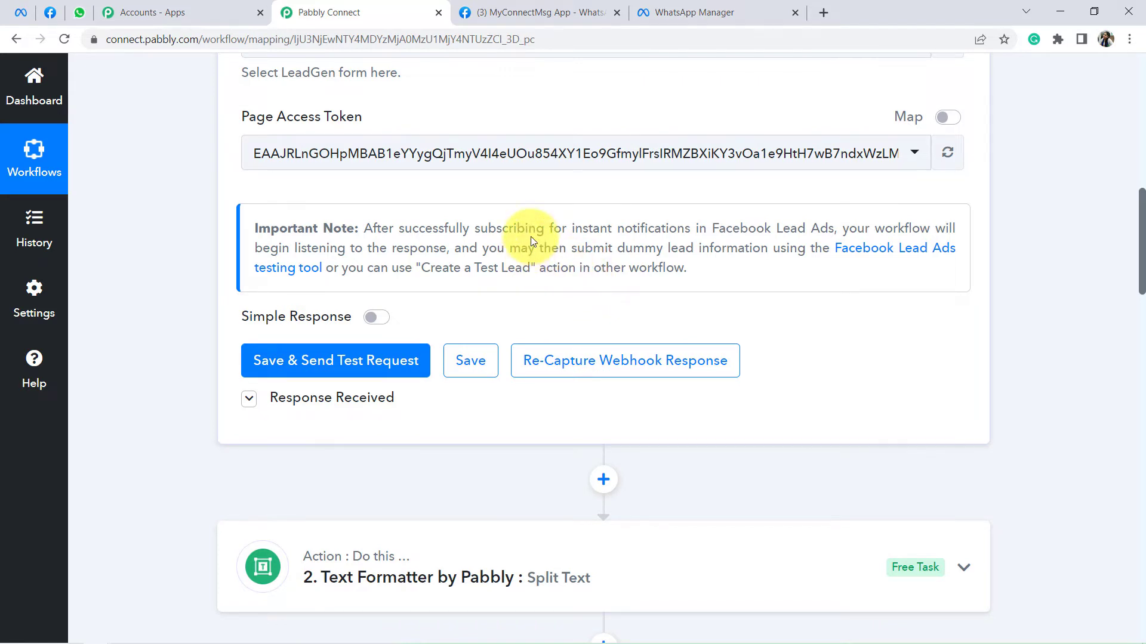
scroll(670, 367, down, 1)
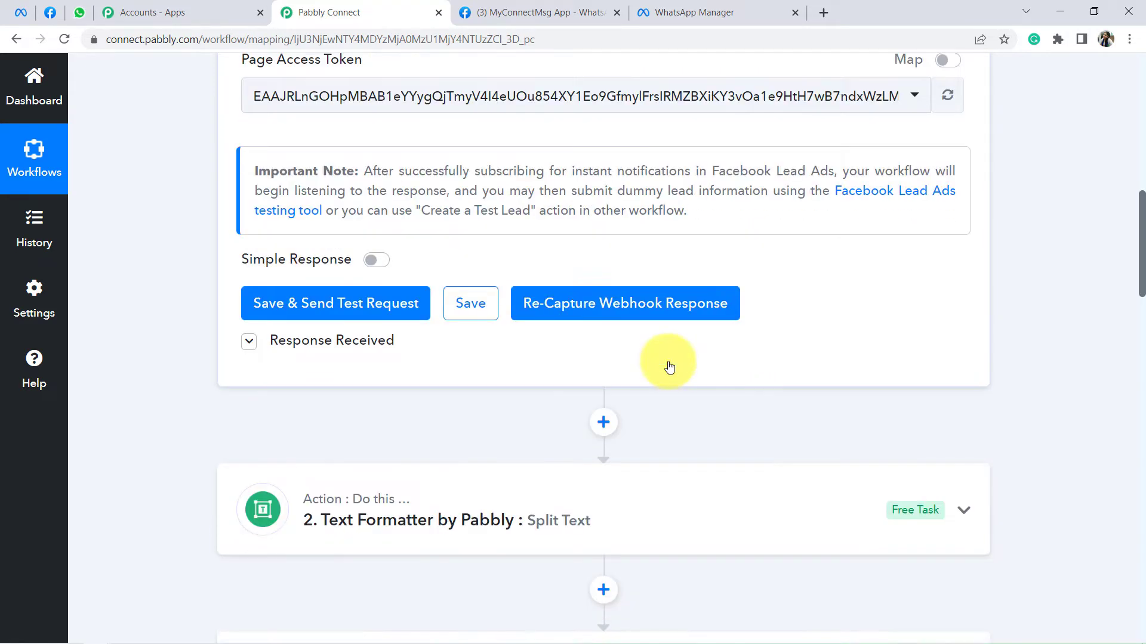
scroll(670, 367, down, 7)
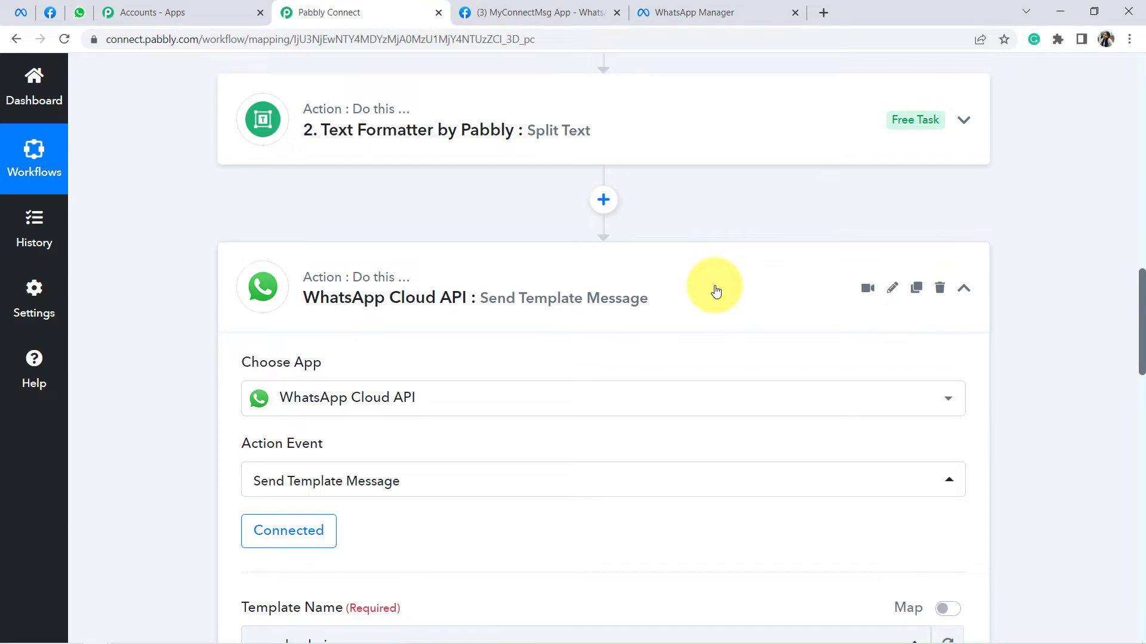
scroll(716, 291, down, 14)
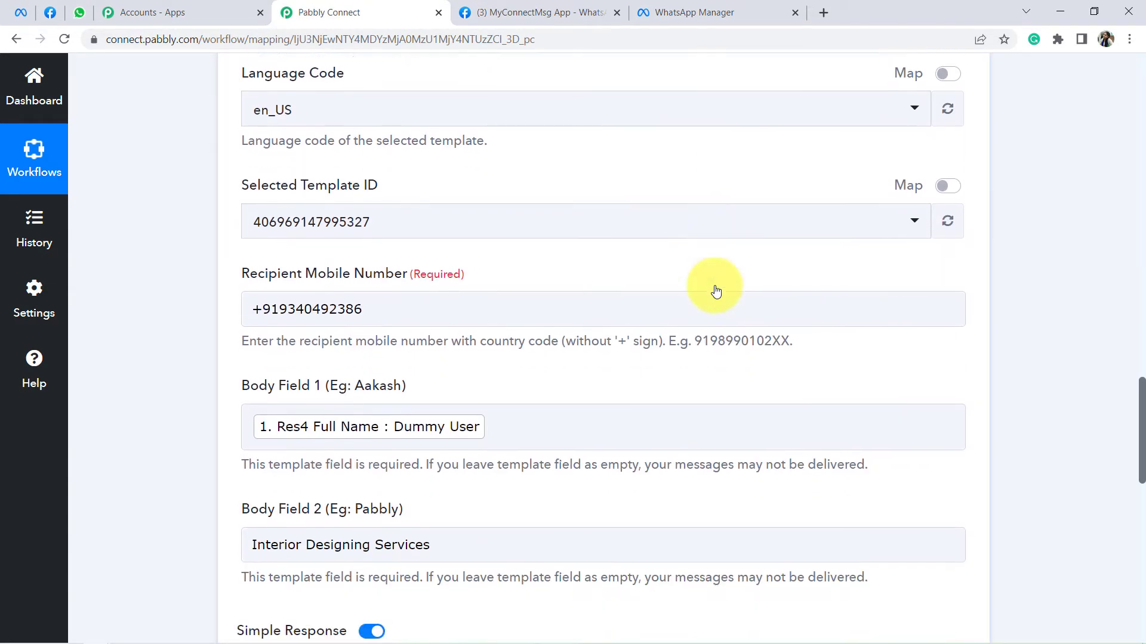
scroll(716, 291, down, 8)
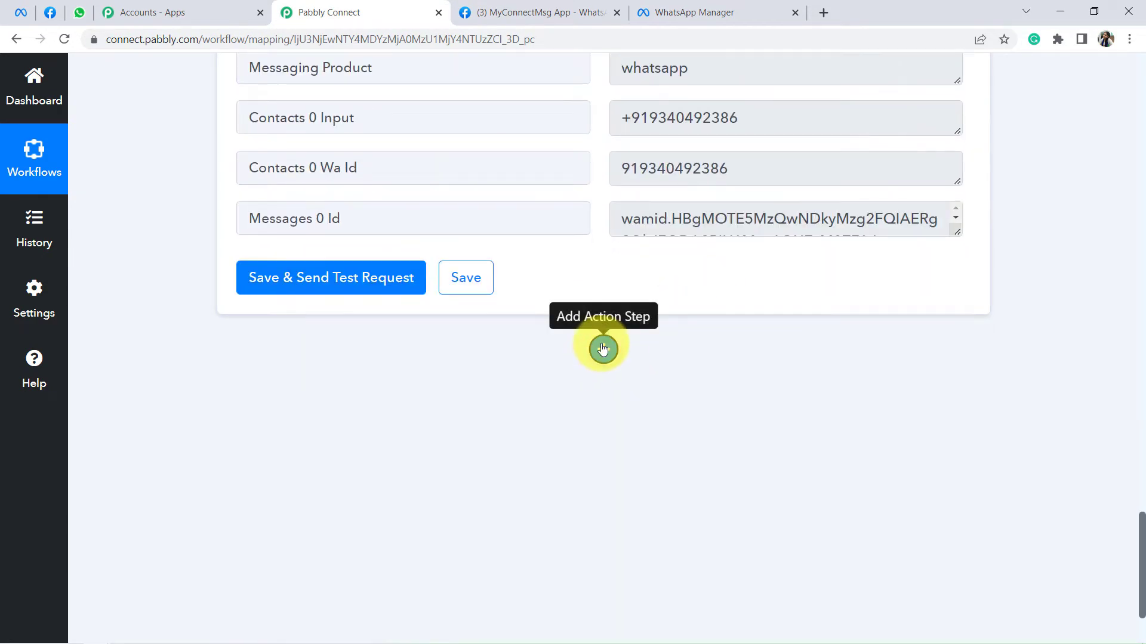
Step: Add a Delay by Pabbly action step after the WhatsApp step
click(603, 348)
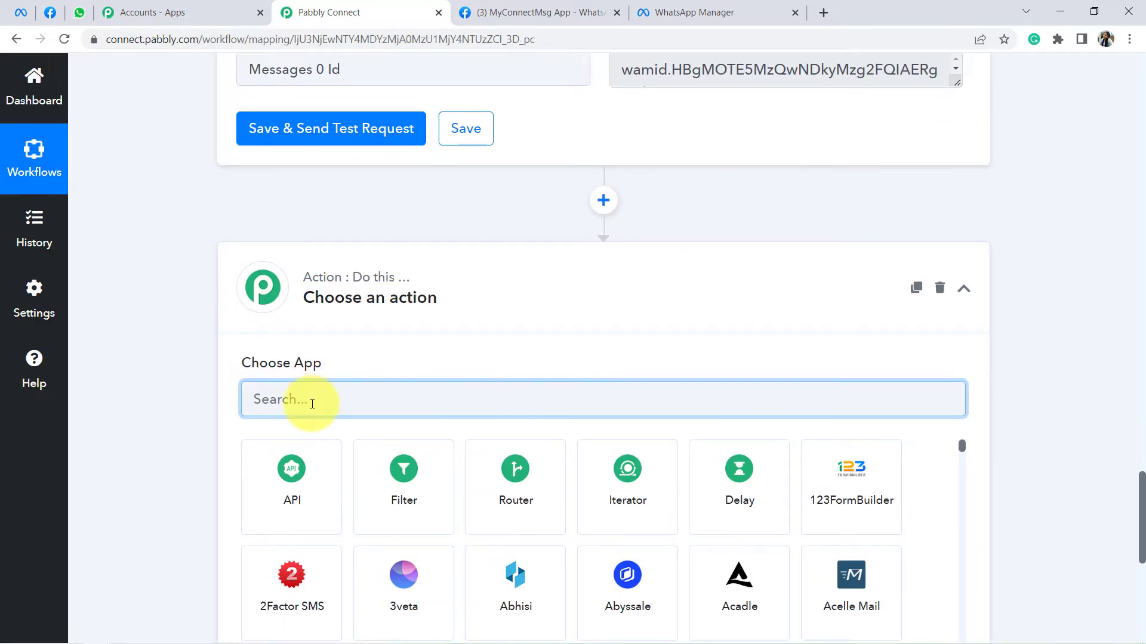
text(delay)
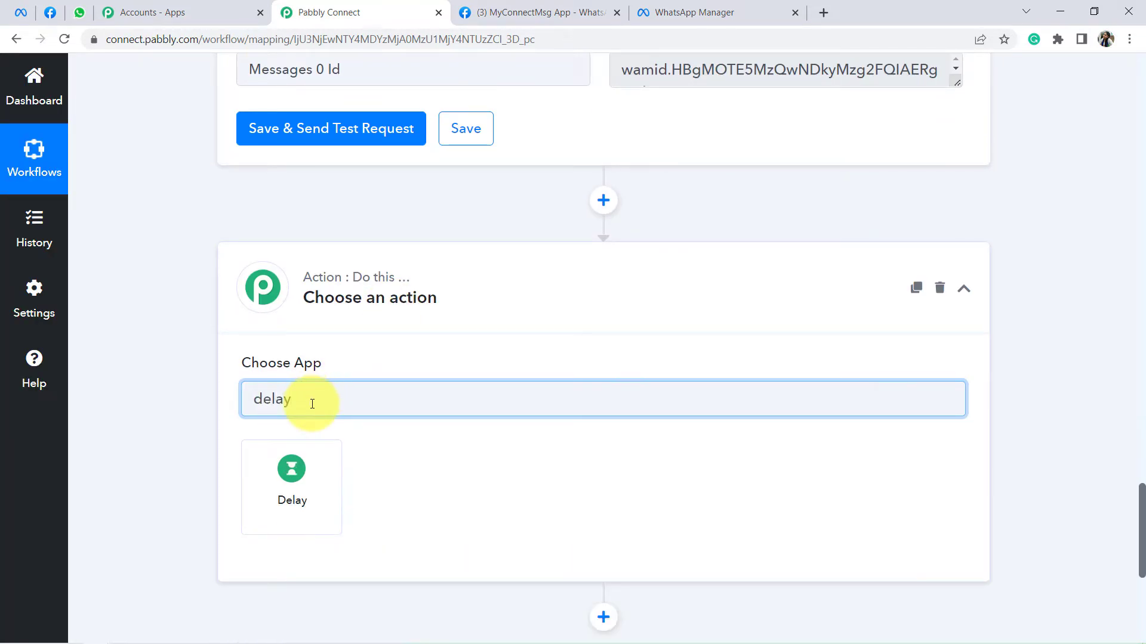
click(301, 483)
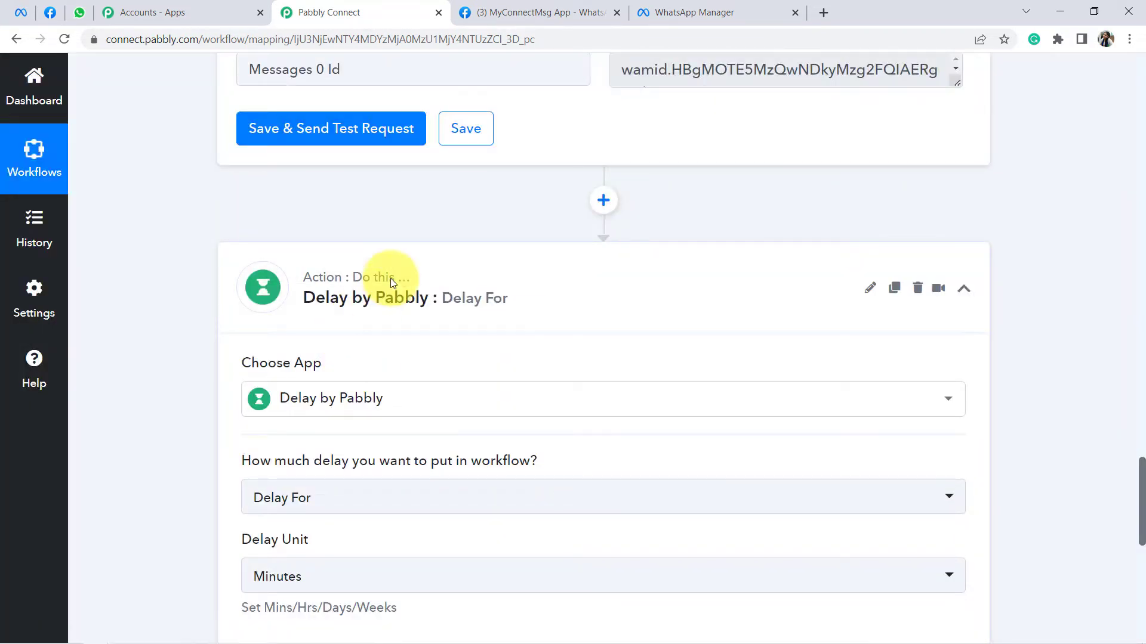
Step: Set the delay to Delay For 24 Hours (unit Hours, value 24)
scroll(391, 279, down, 4)
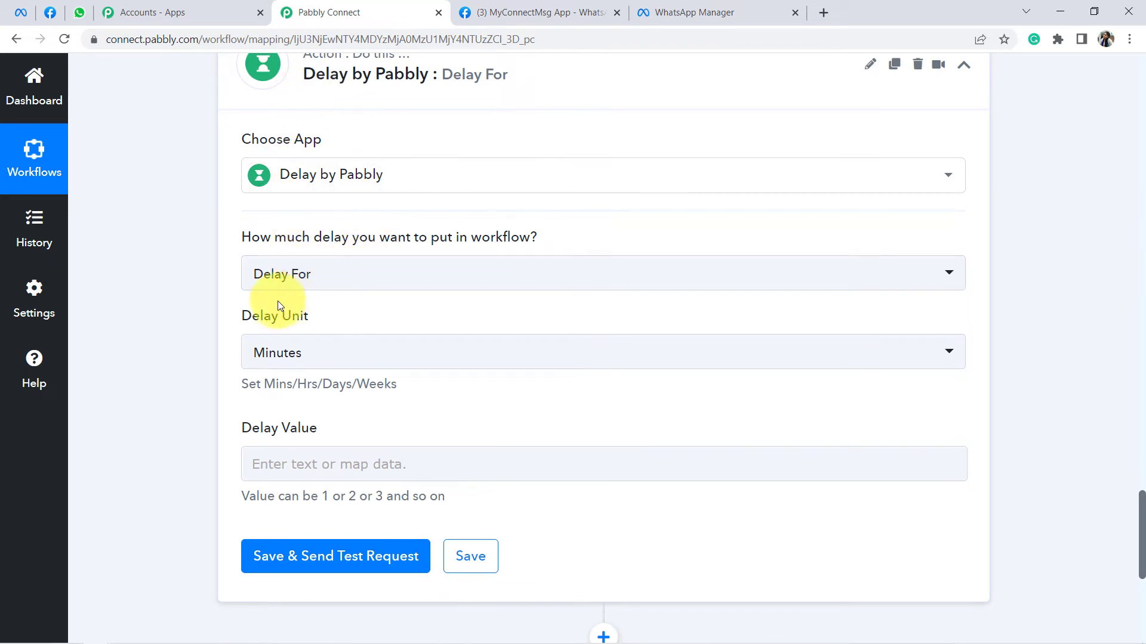
click(273, 357)
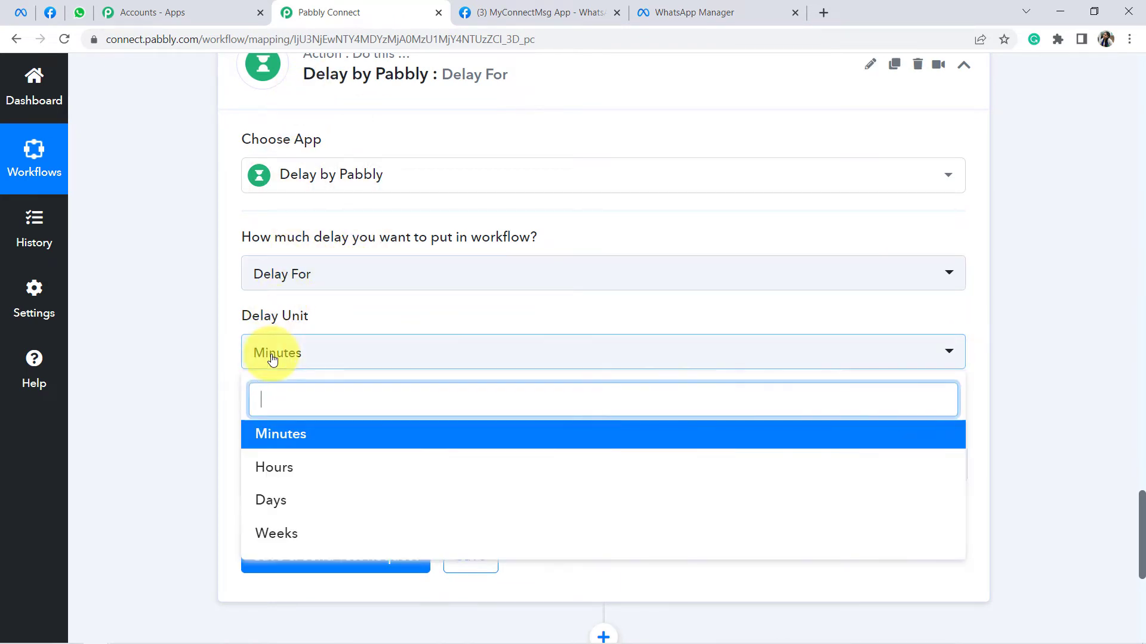
click(272, 470)
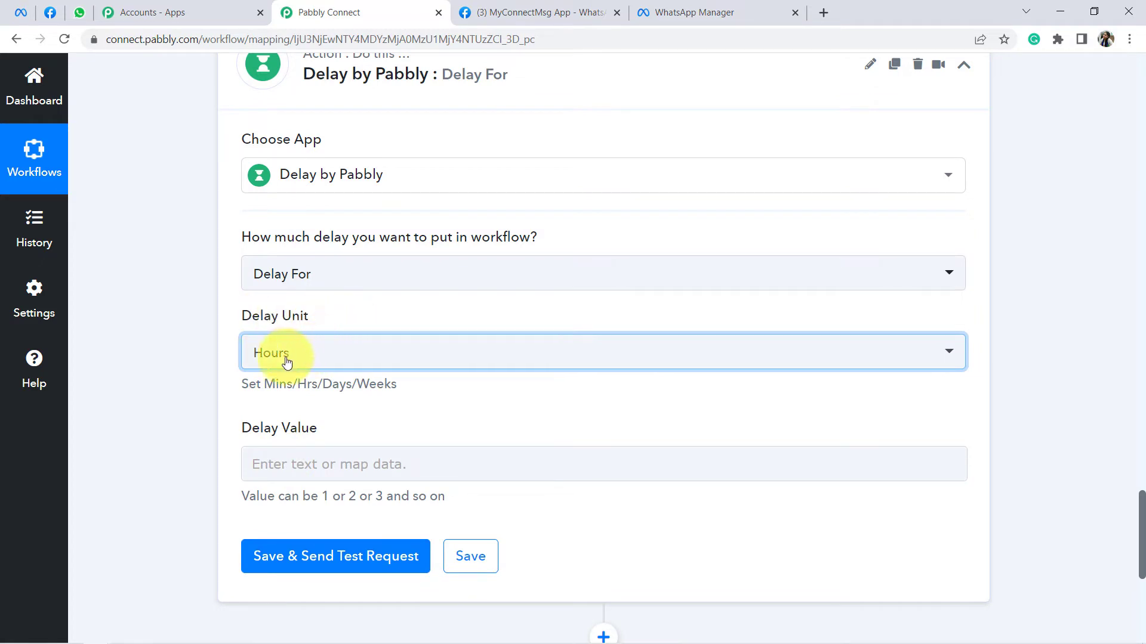
click(284, 464)
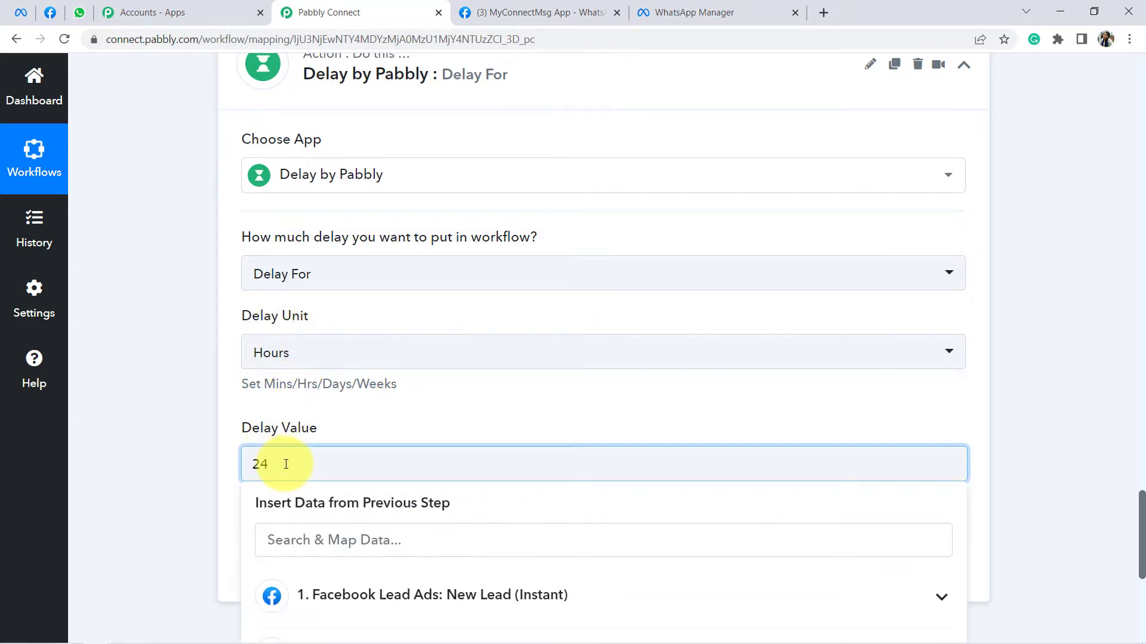
text(24)
click(206, 439)
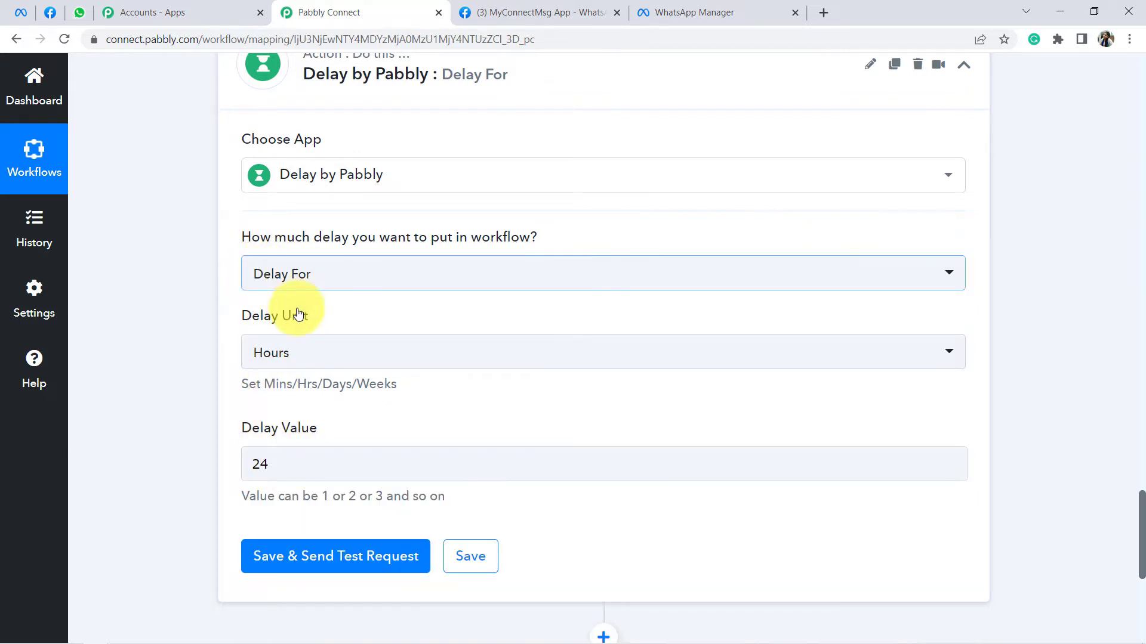
scroll(299, 435, down, 3)
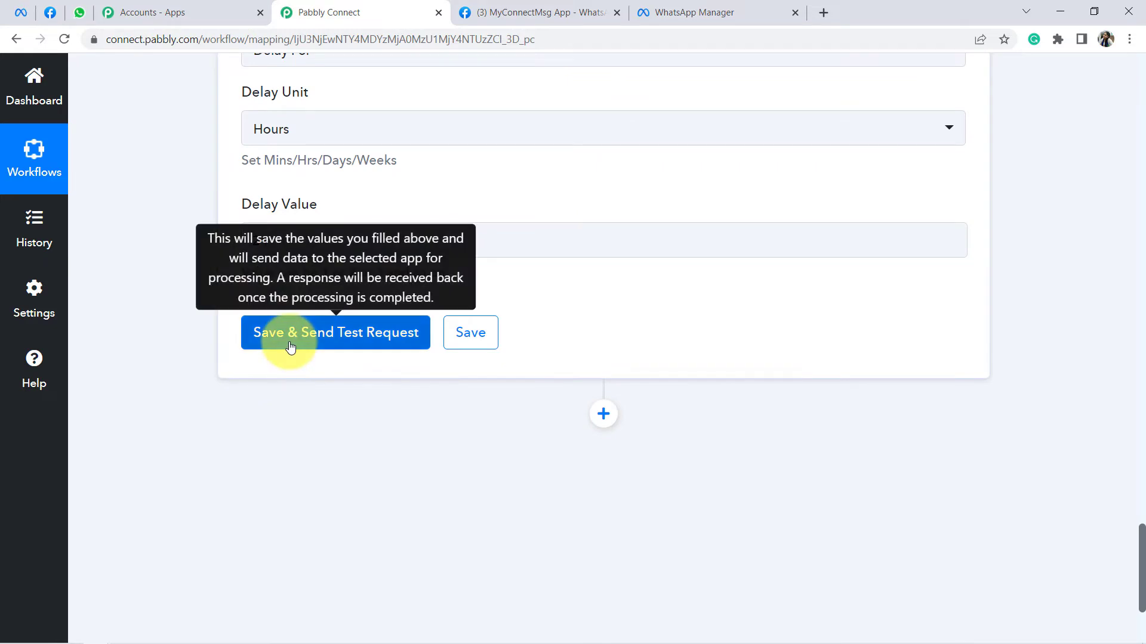
Step: Save the Delay step and send a test request
click(290, 346)
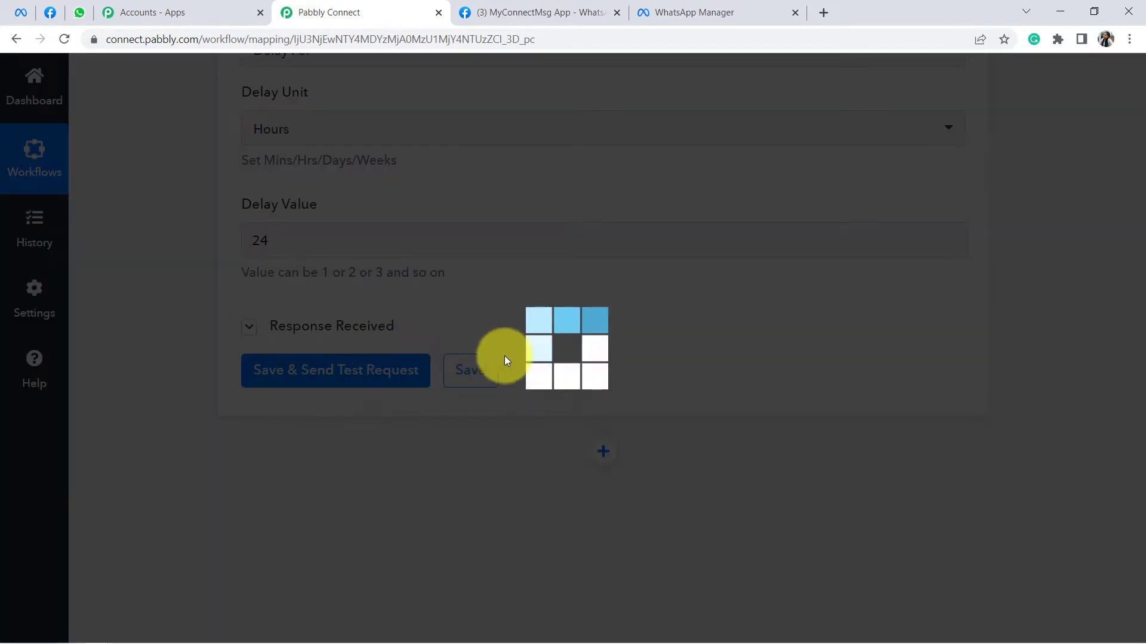
scroll(632, 346, down, 3)
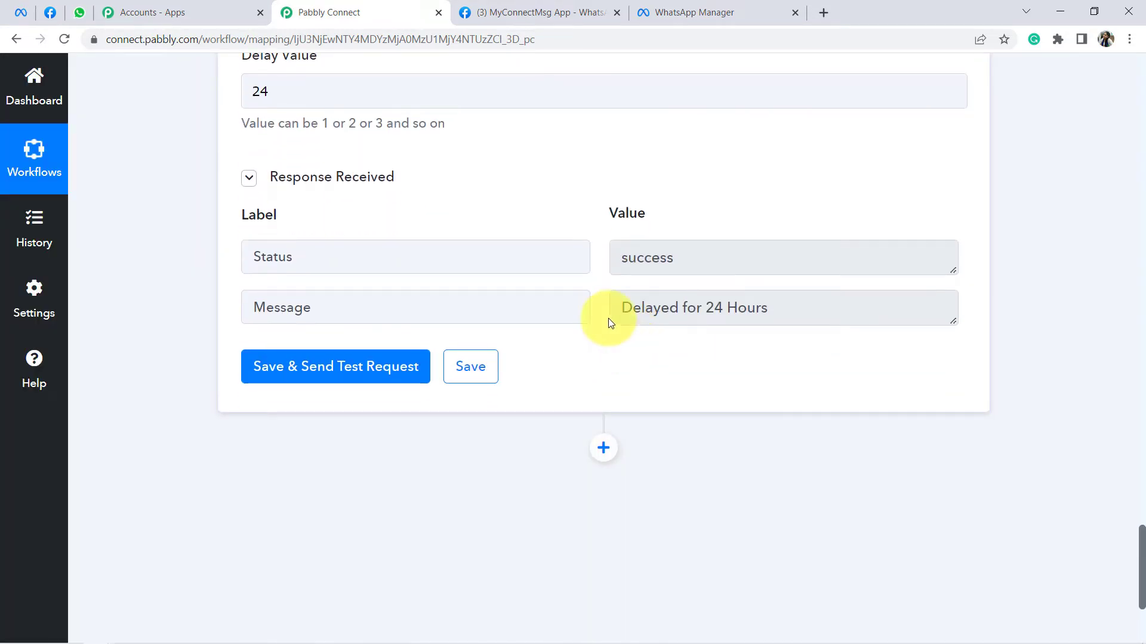
drag(145, 40, 552, 40)
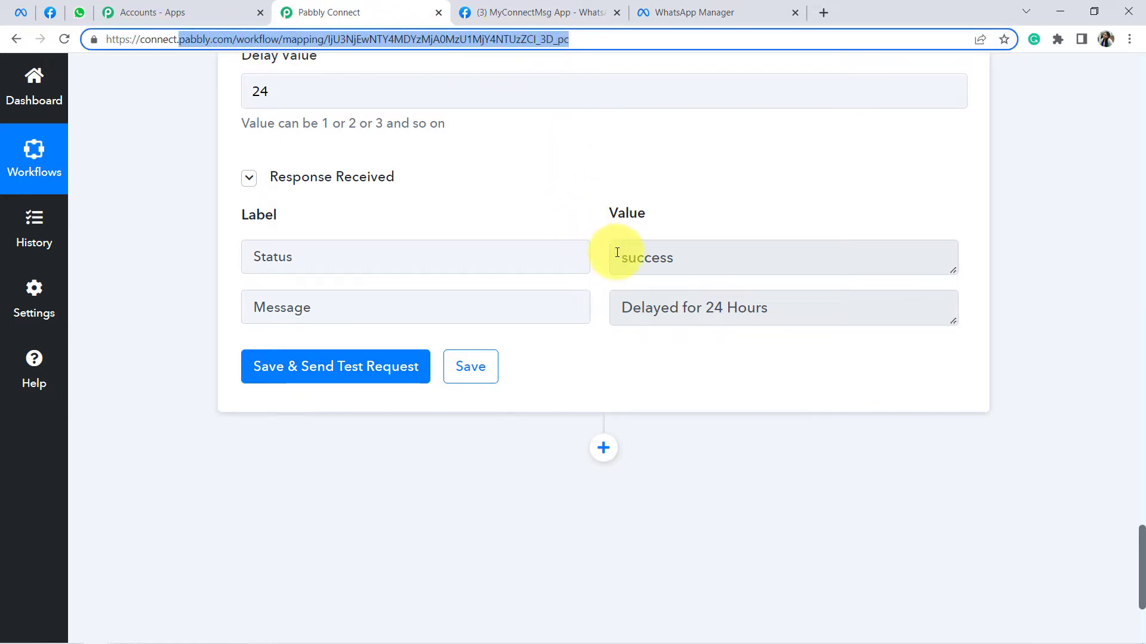
Step: Review the response: Status success and Message 'Delayed for 24 Hours' in the Value column
drag(633, 307, 728, 302)
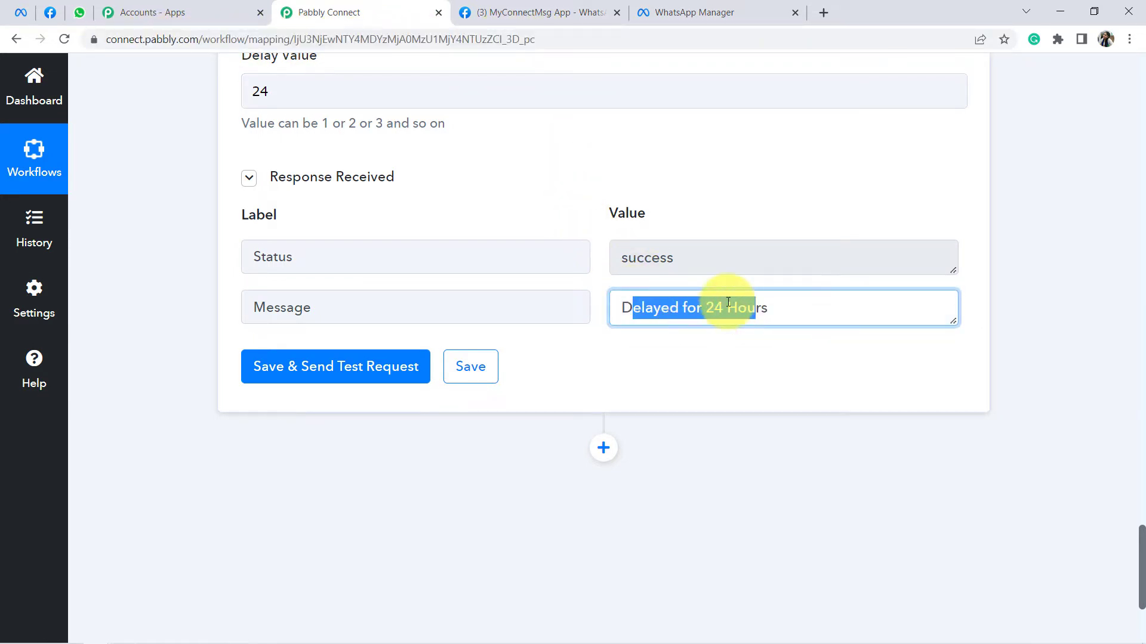
click(728, 302)
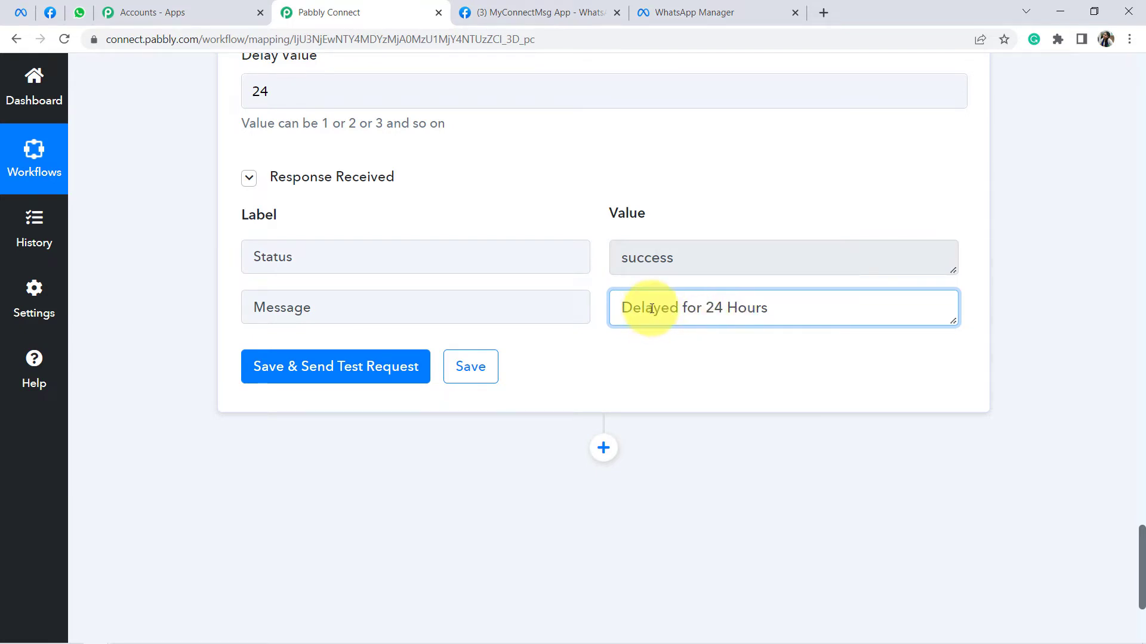
drag(651, 309, 731, 310)
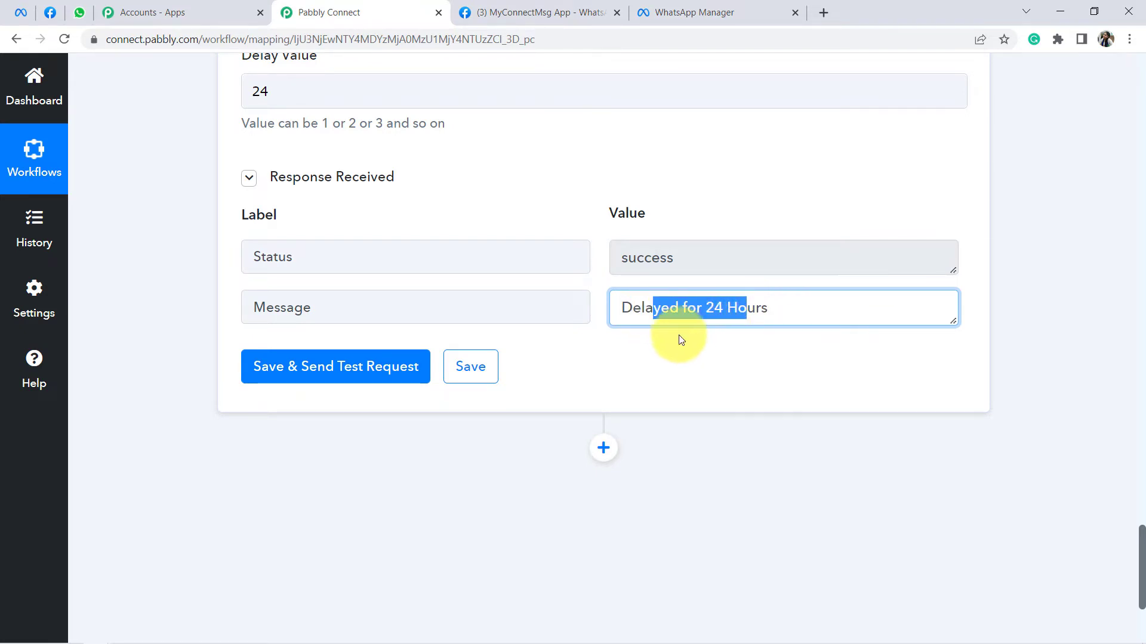
click(677, 310)
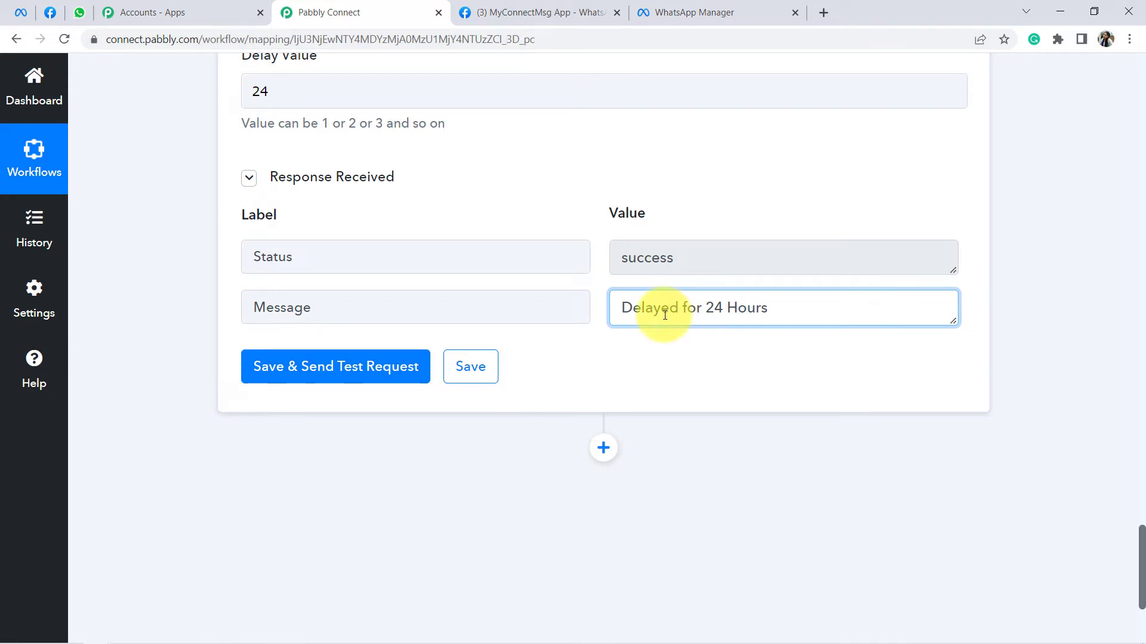
drag(647, 313, 766, 310)
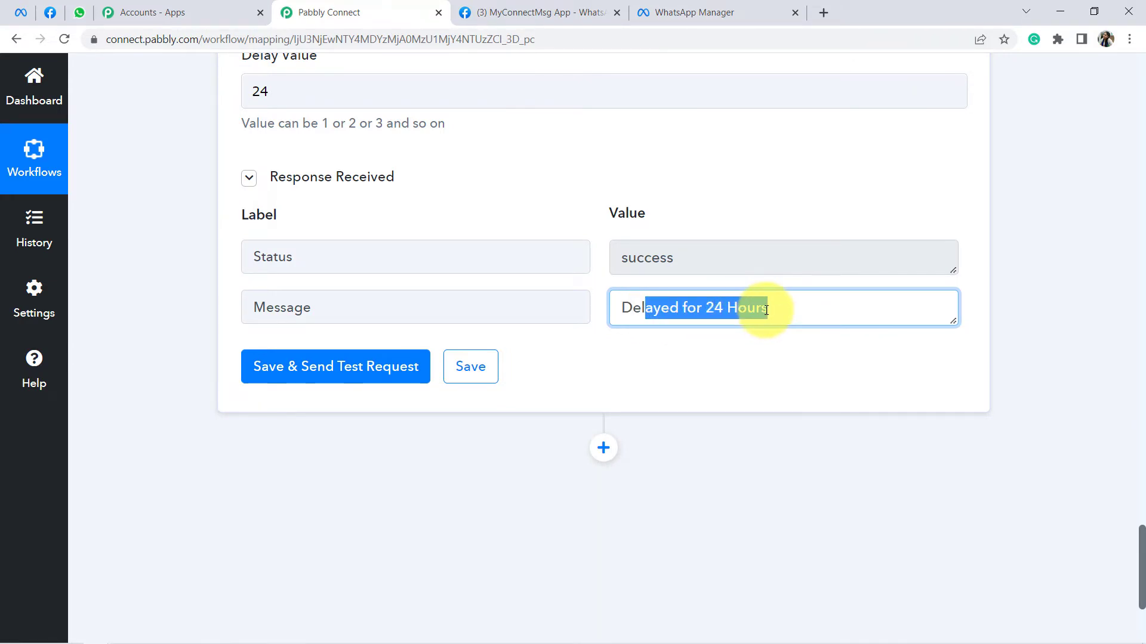
double_click(656, 216)
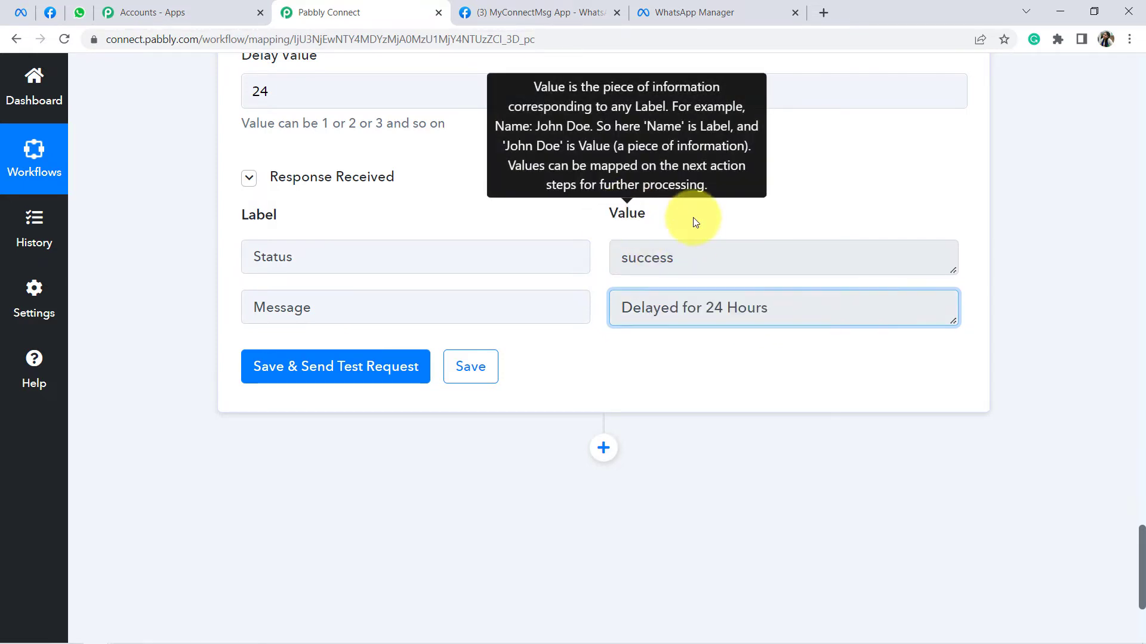
click(667, 151)
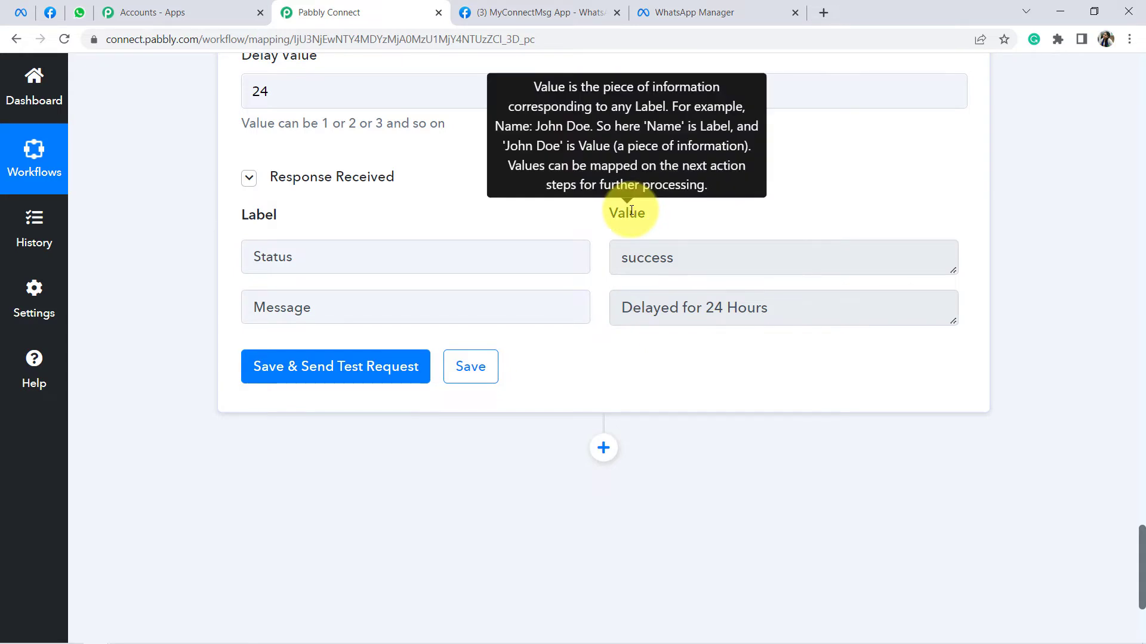
drag(604, 222, 667, 232)
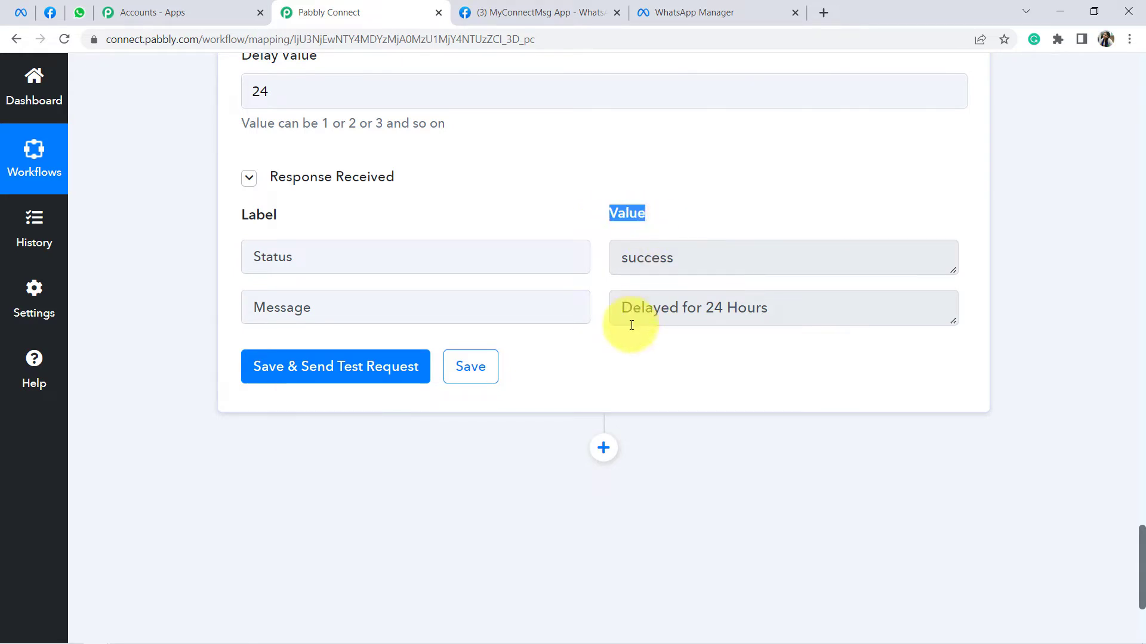
drag(644, 308, 783, 309)
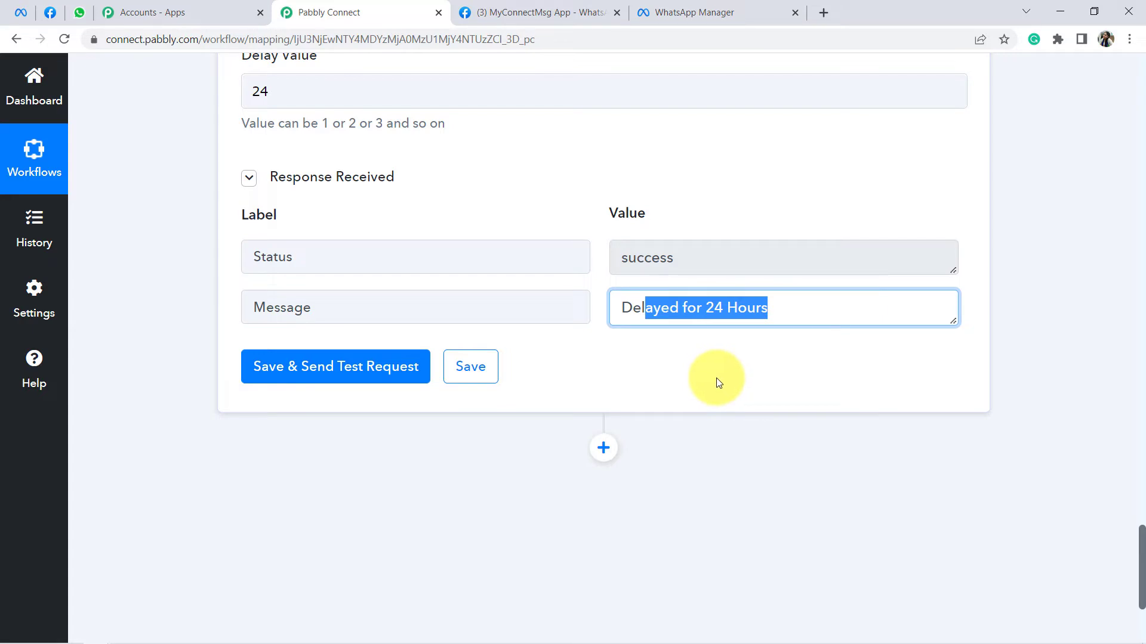
click(714, 353)
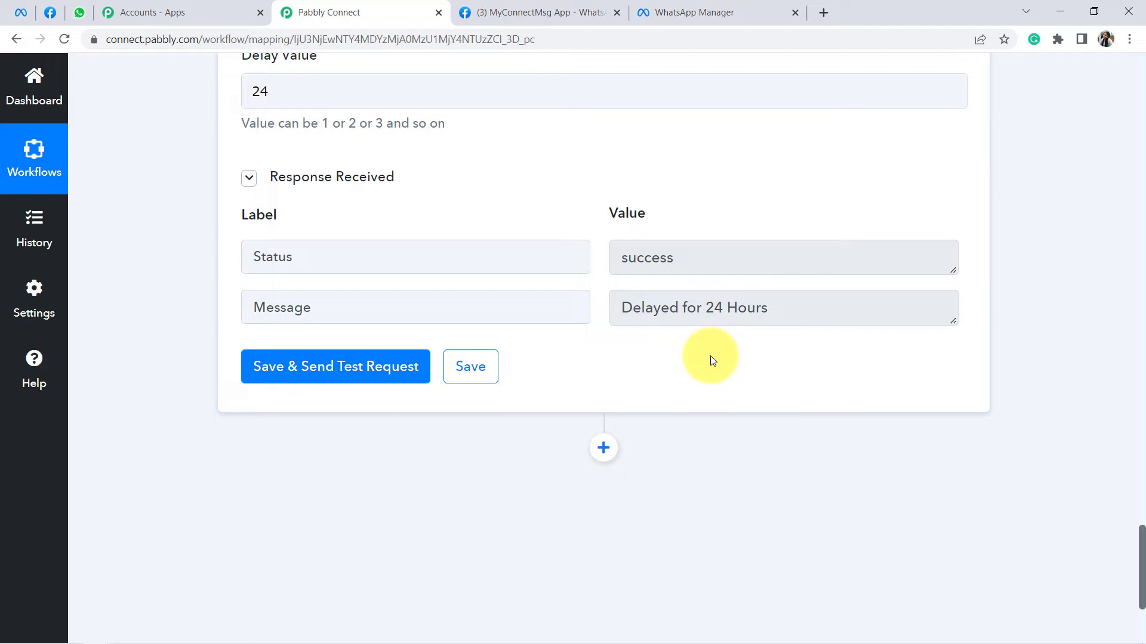
drag(653, 309, 757, 306)
click(752, 312)
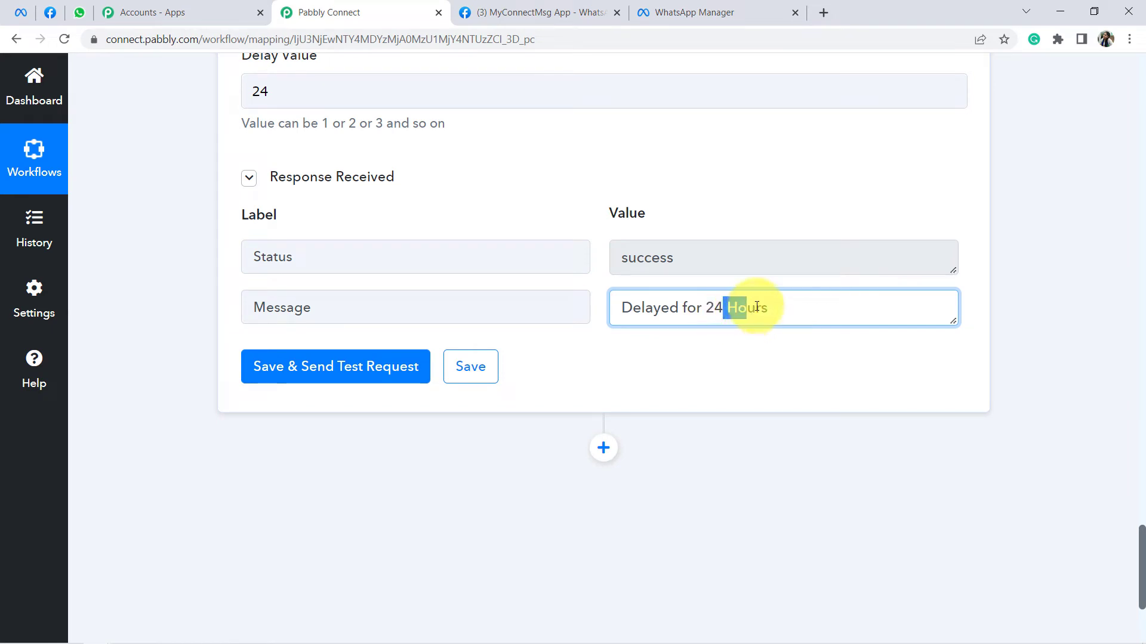
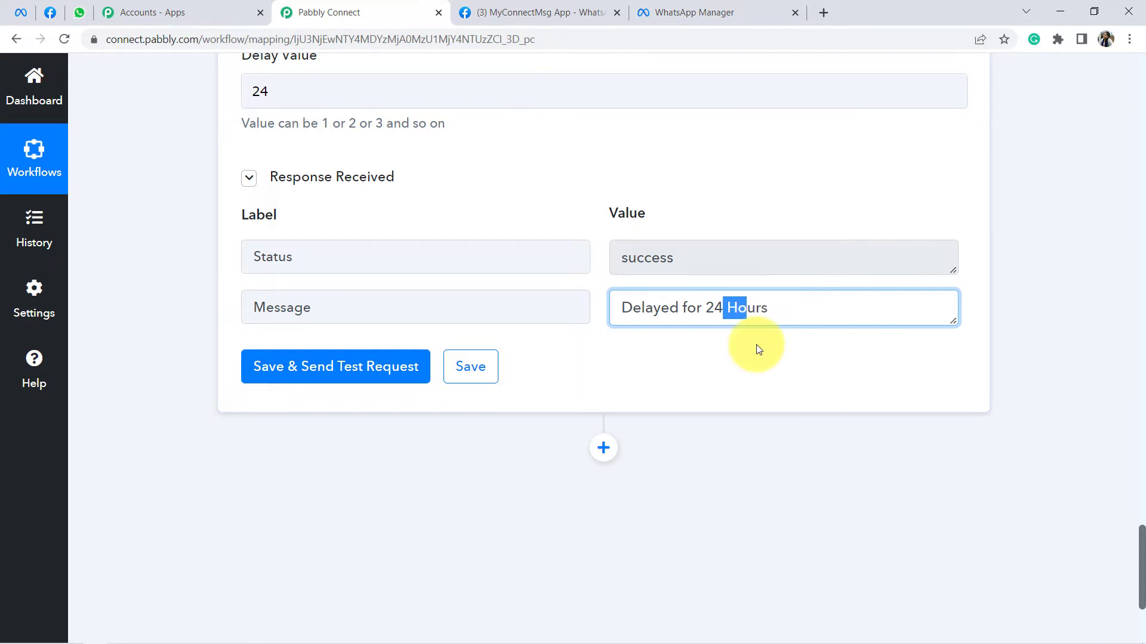
Step: Highlight the 'Delayed for 24 Hours' message, then insert a new action step below the Delay step
scroll(761, 358, down, 3)
click(654, 390)
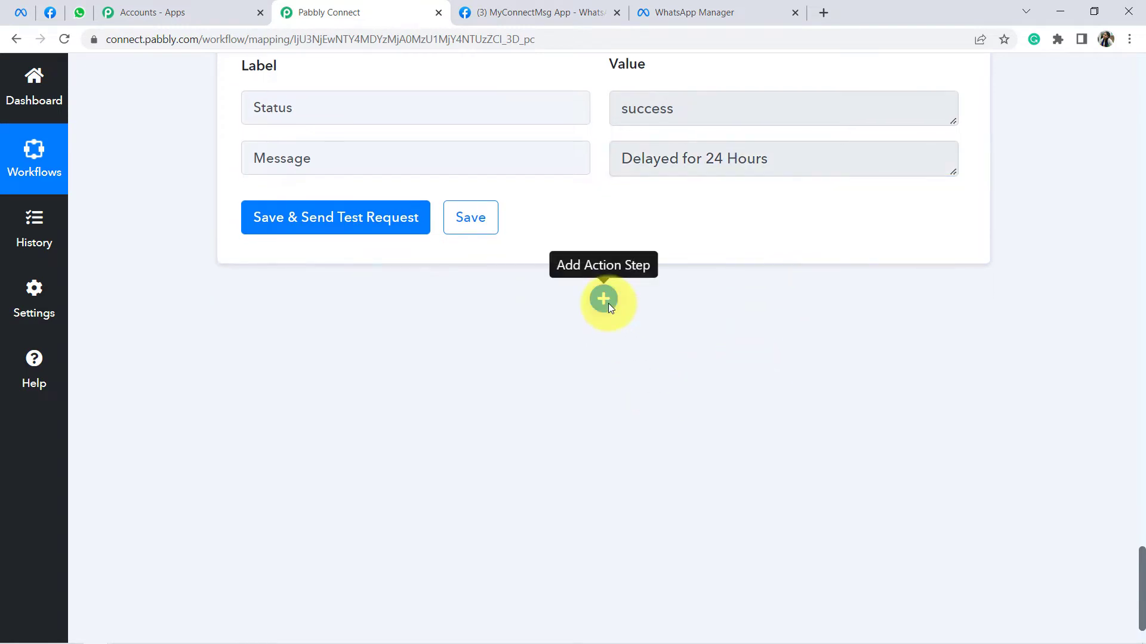
drag(669, 158, 793, 156)
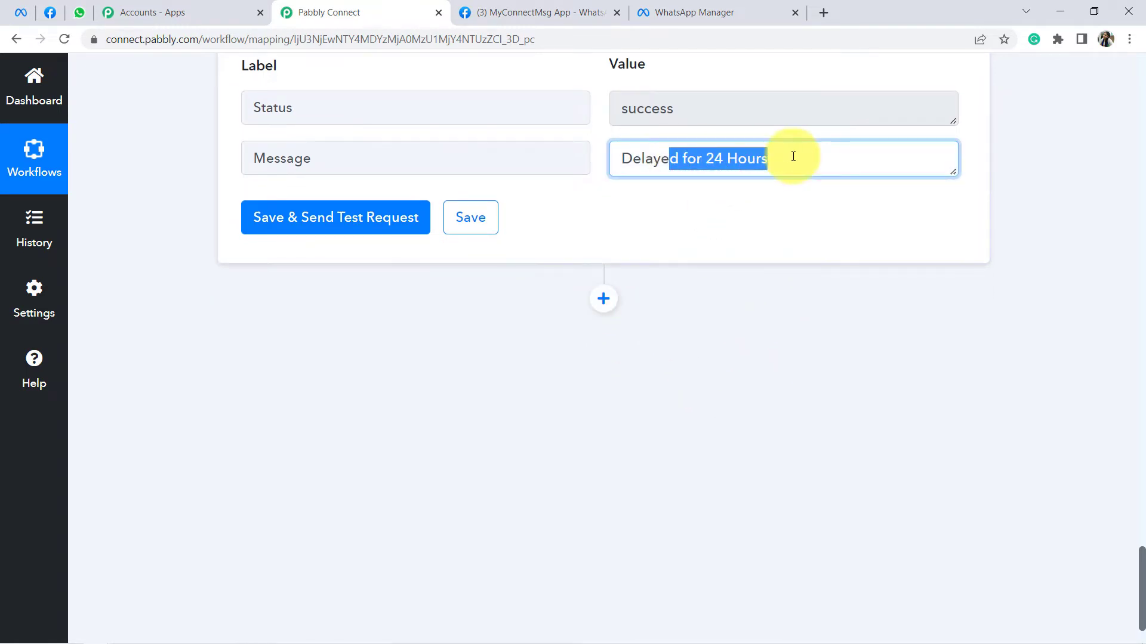
click(710, 342)
click(599, 300)
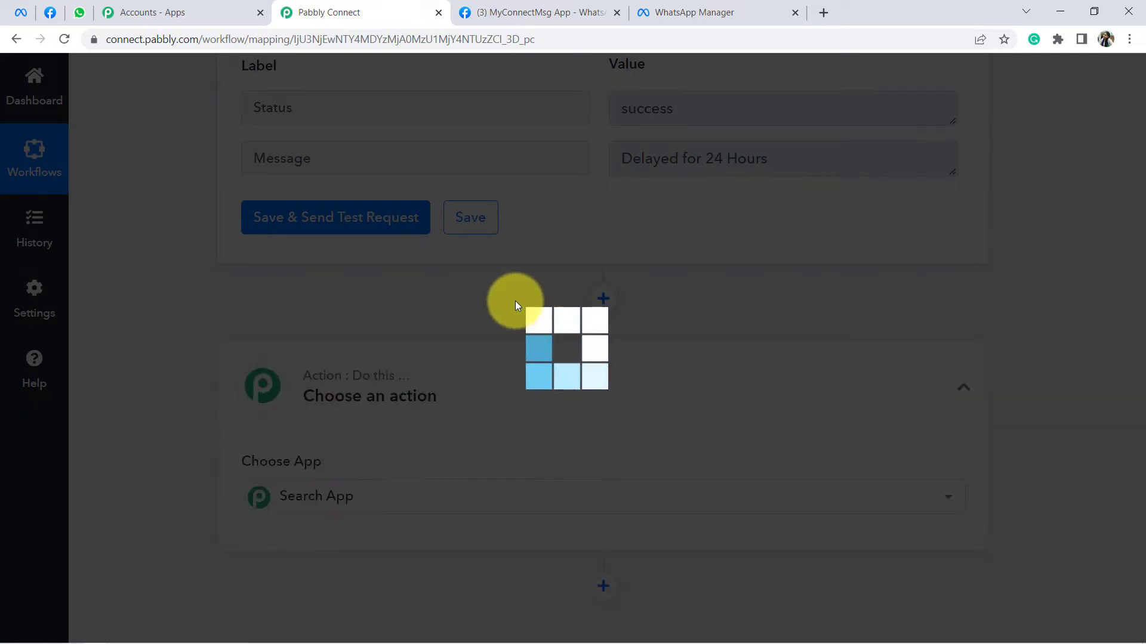
Step: Create a Date/Time Formatter step with the Current Date action and connect it
scroll(394, 323, down, 1)
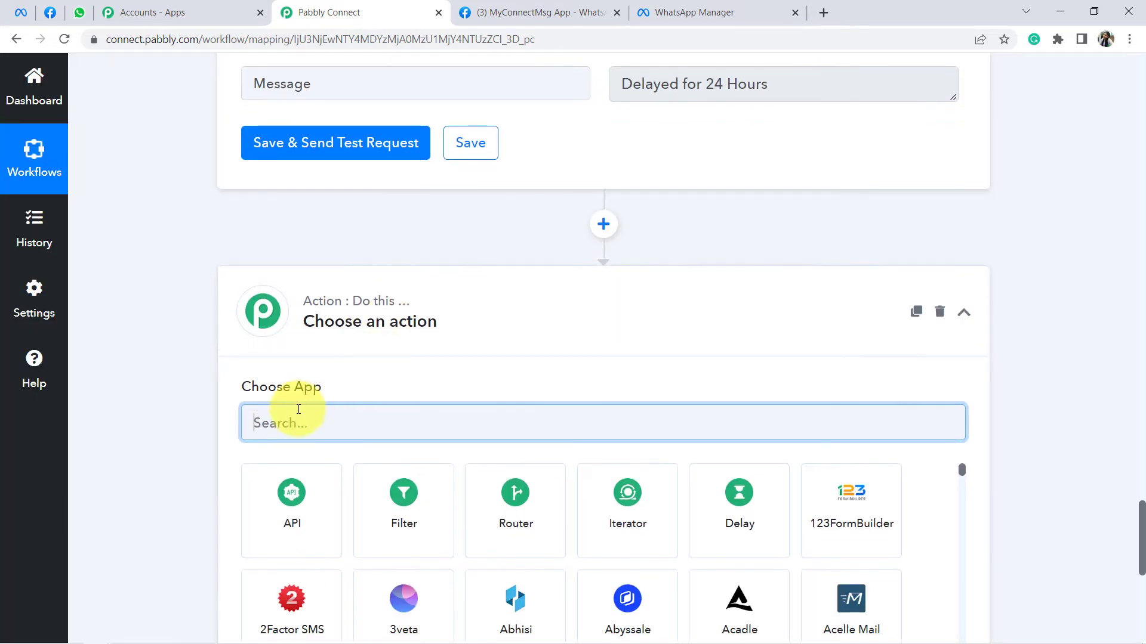
text(date)
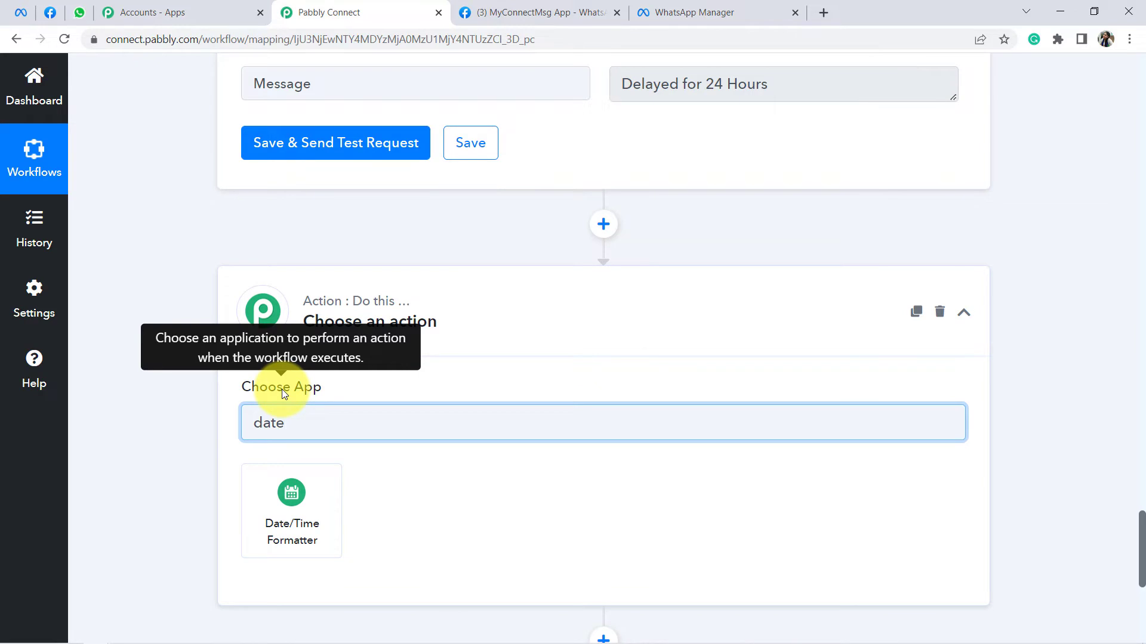
click(291, 524)
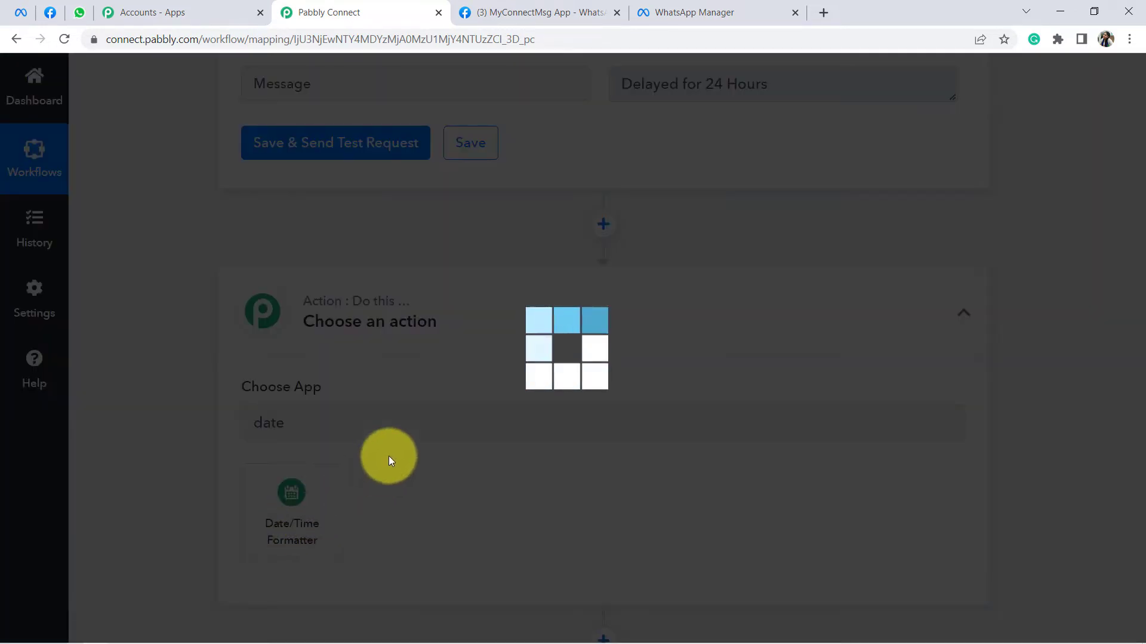
scroll(358, 328, down, 5)
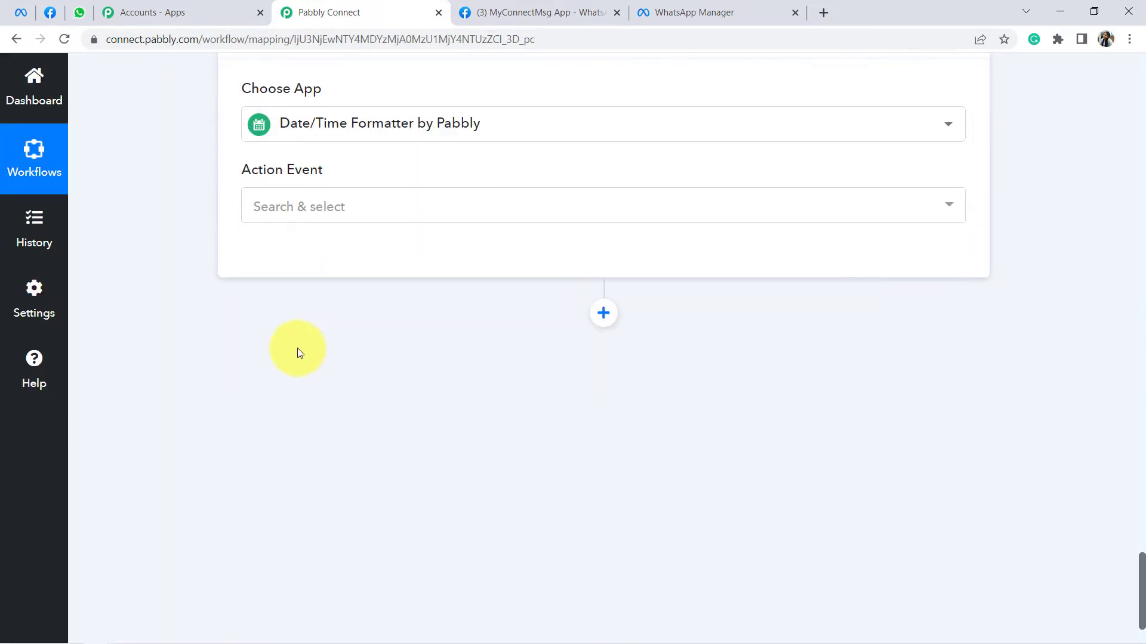
click(284, 213)
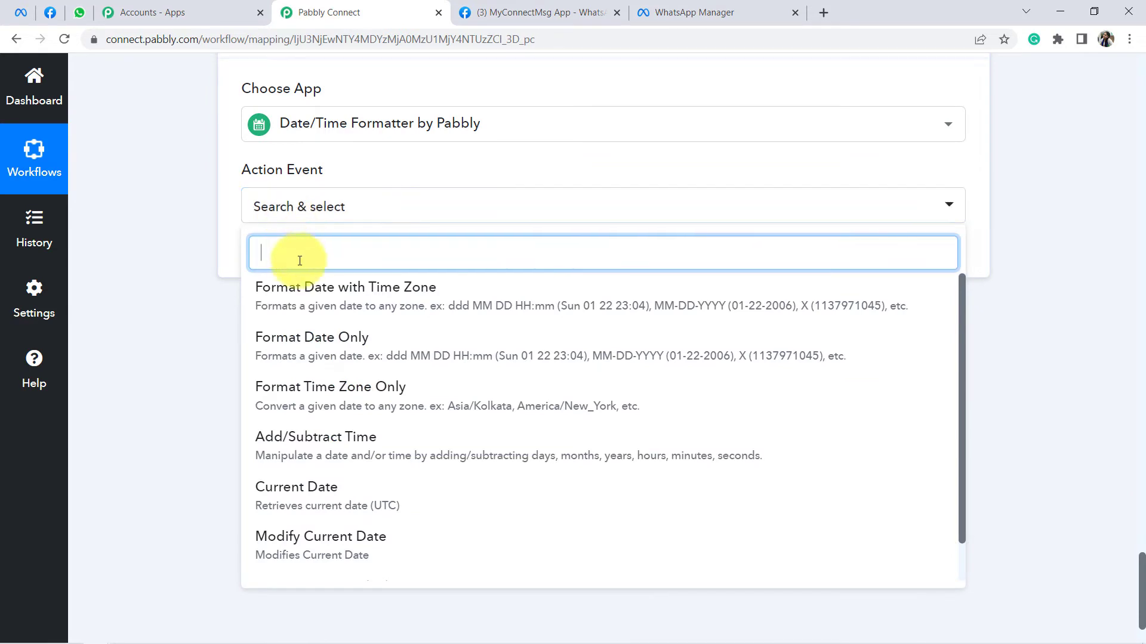
click(297, 508)
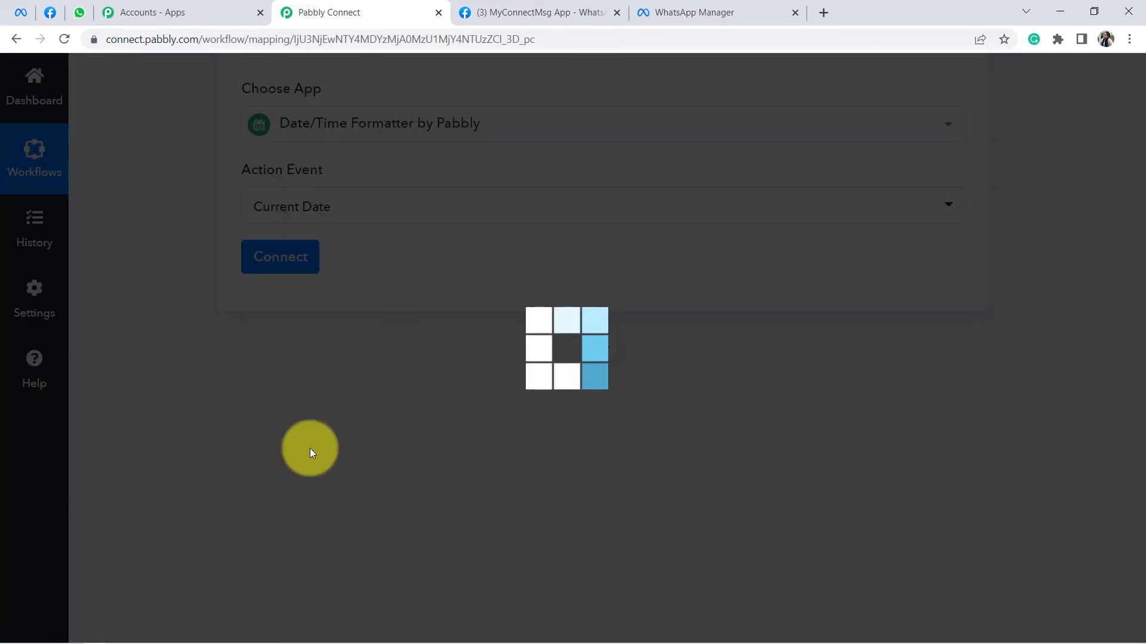
click(270, 262)
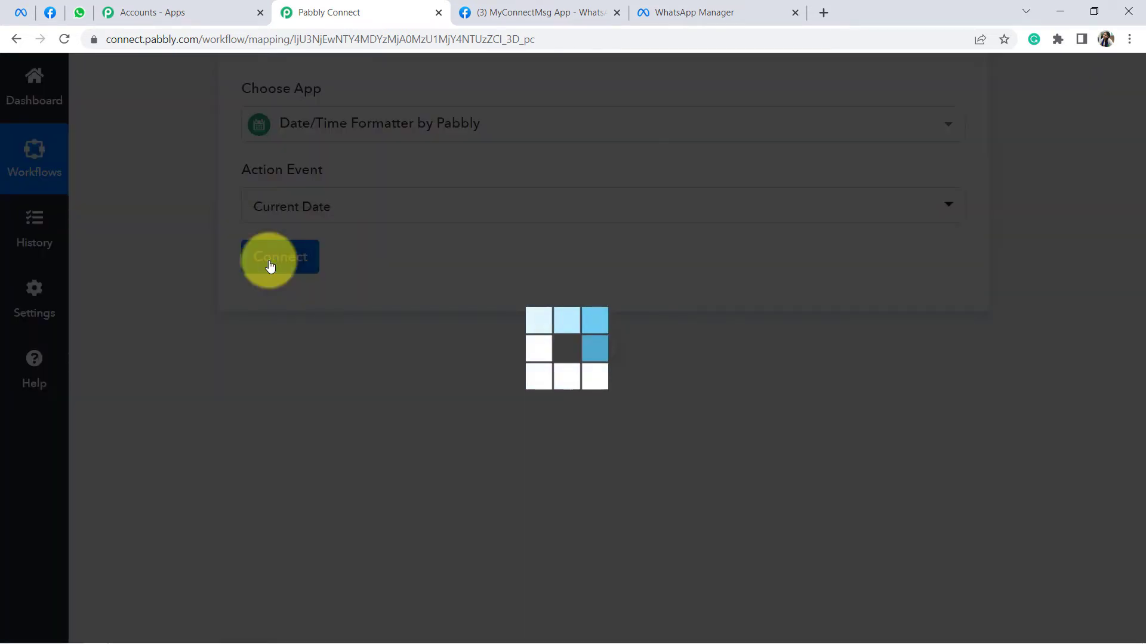
Step: Set the basic format to YYYY-MM-DDTHH:mm:ssZ, then save and send a test request
scroll(270, 280, down, 1)
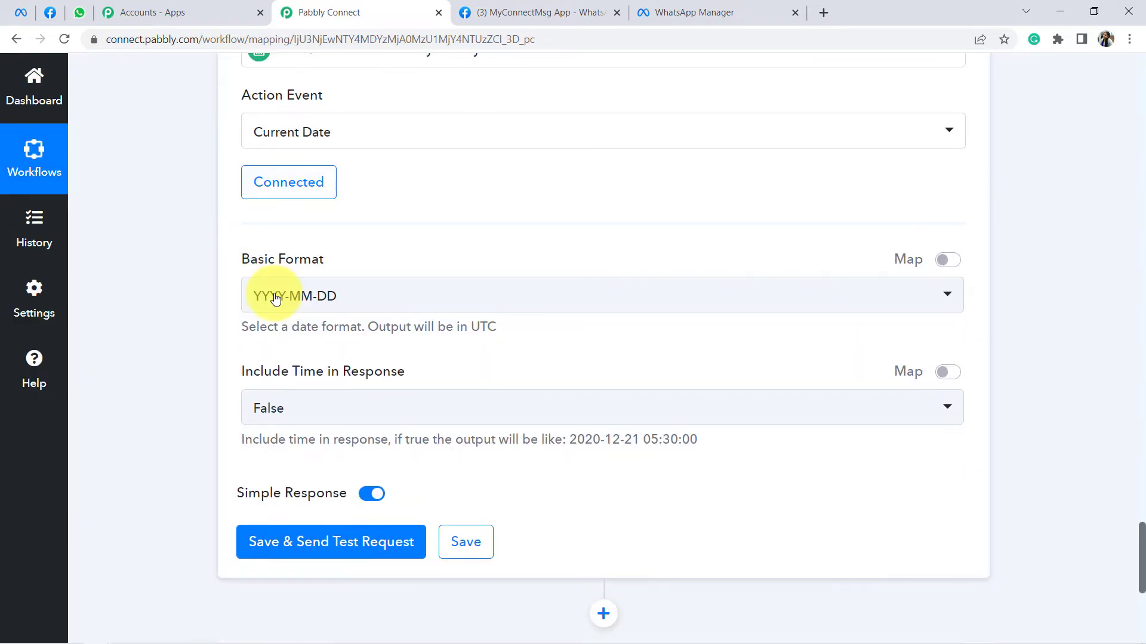
click(275, 297)
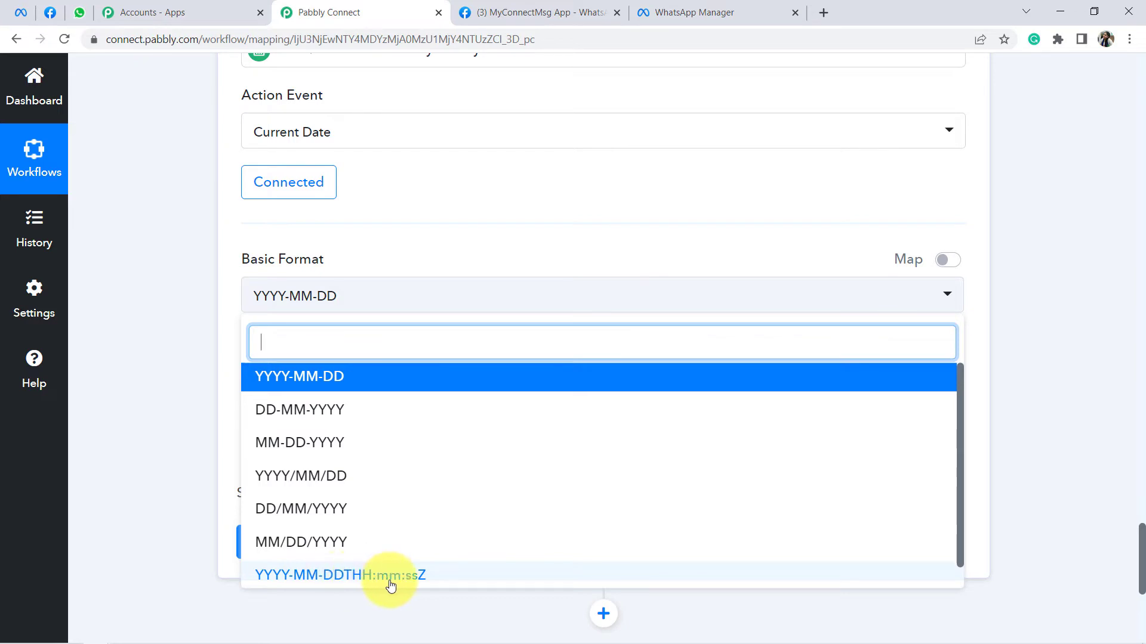
click(293, 580)
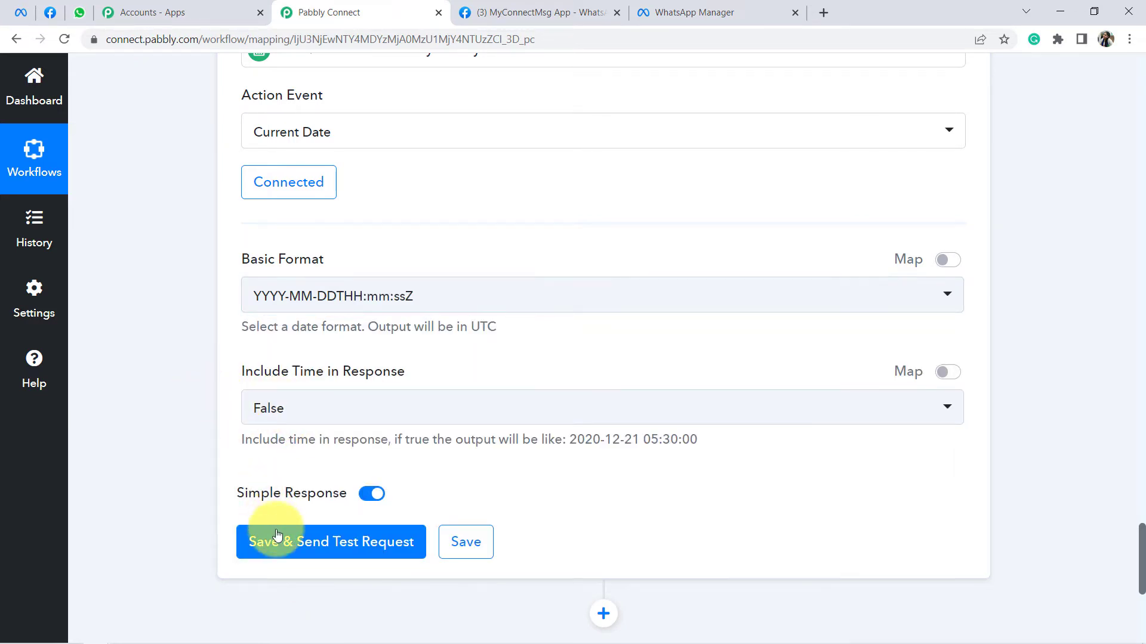
click(331, 538)
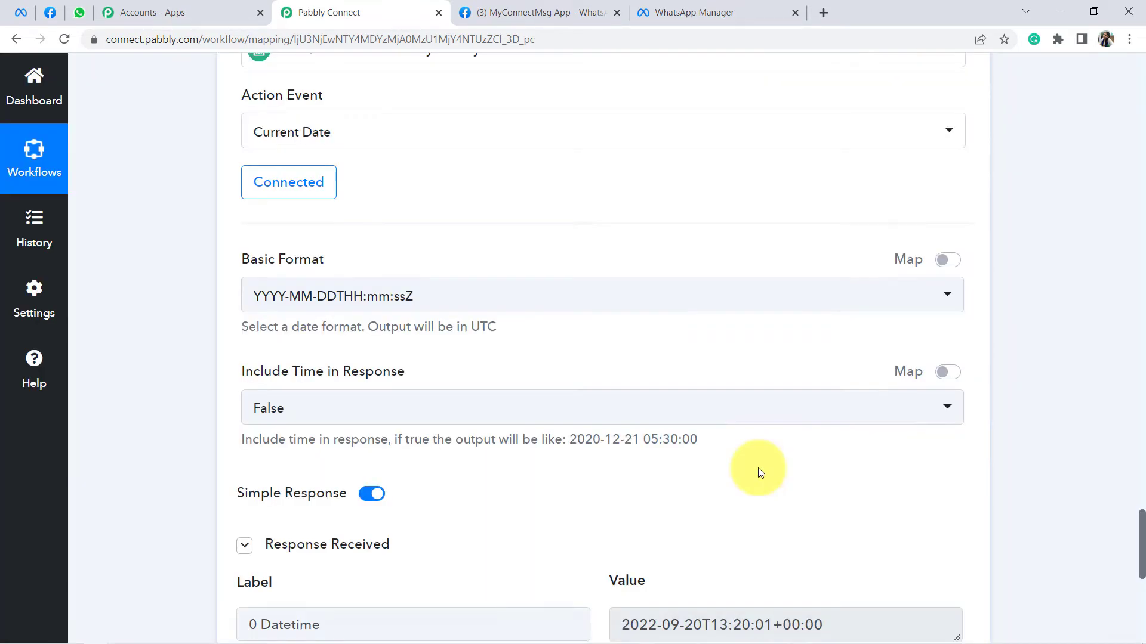
Step: Examine the date and time parts of the returned 2022-09-20T13:20:01+00:00, then add another action step
scroll(759, 469, down, 6)
scroll(759, 455, up, 3)
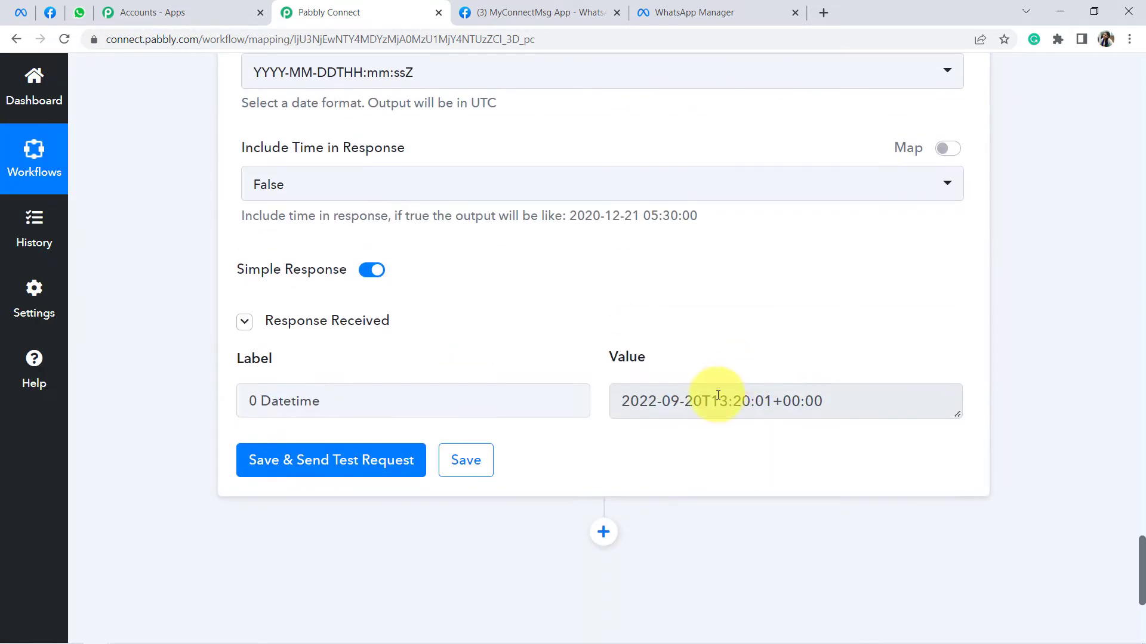
drag(714, 405, 745, 404)
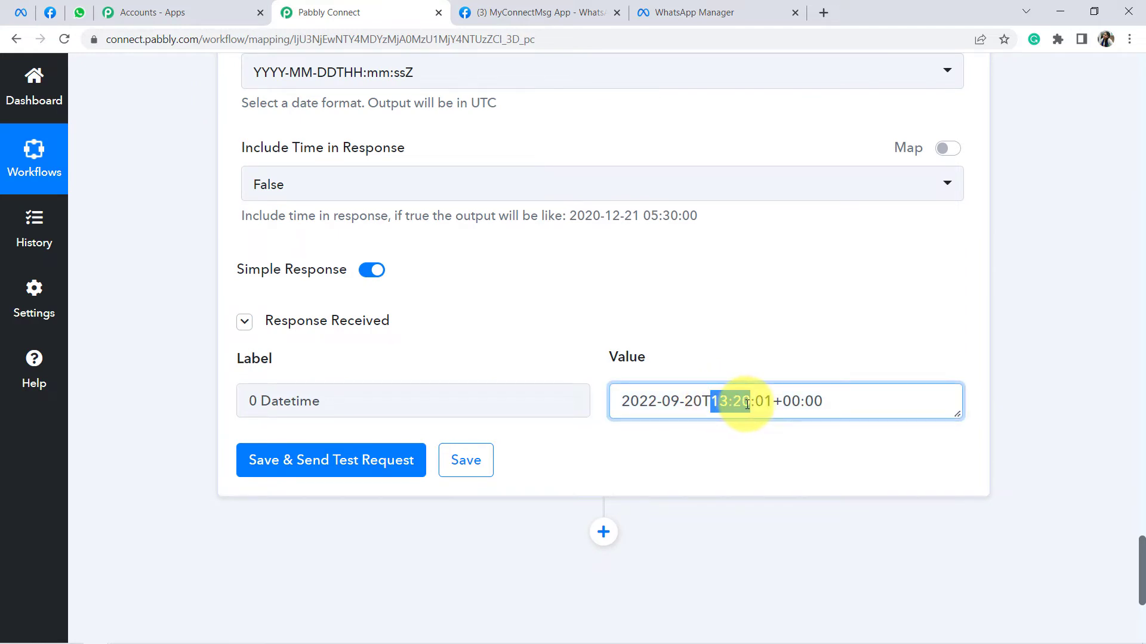
click(729, 402)
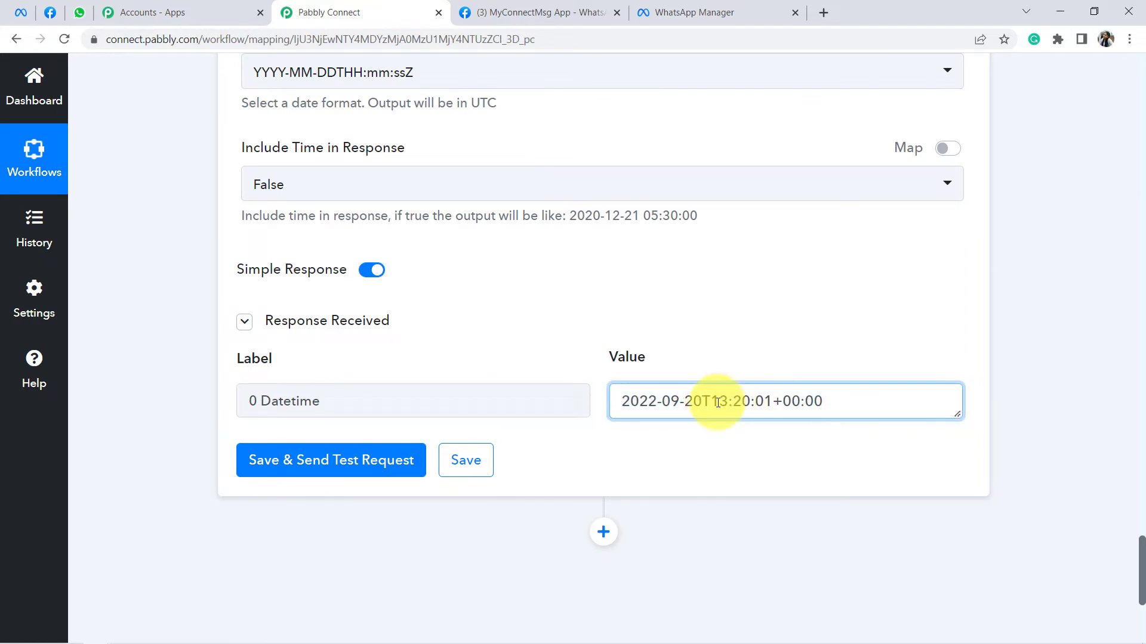
drag(710, 401, 762, 402)
scroll(608, 302, down, 1)
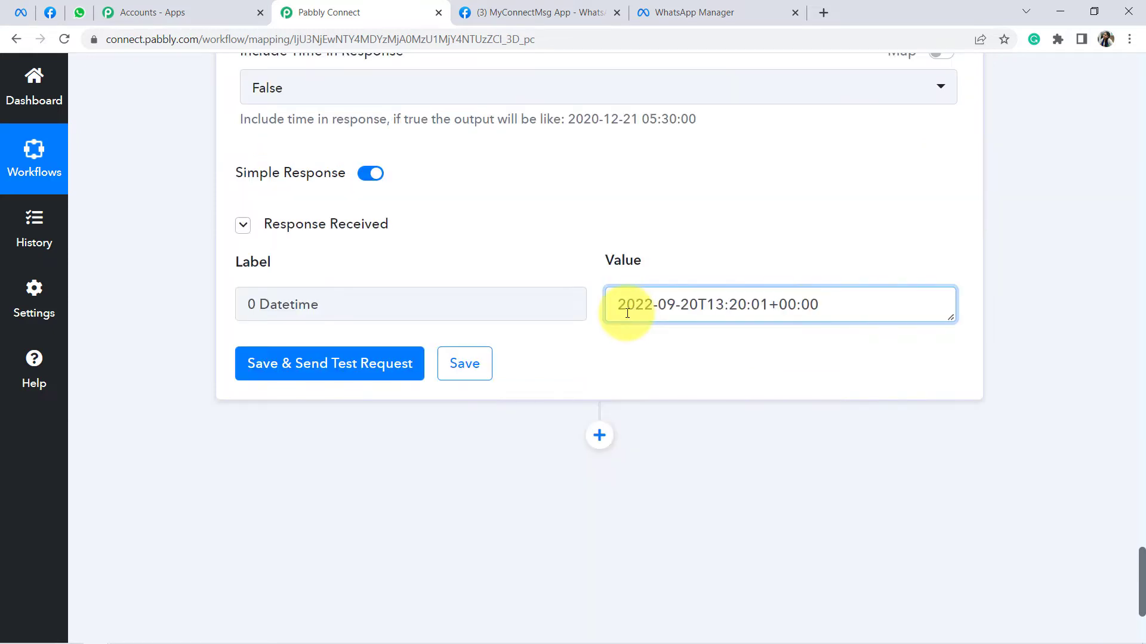
drag(626, 305, 795, 304)
click(795, 305)
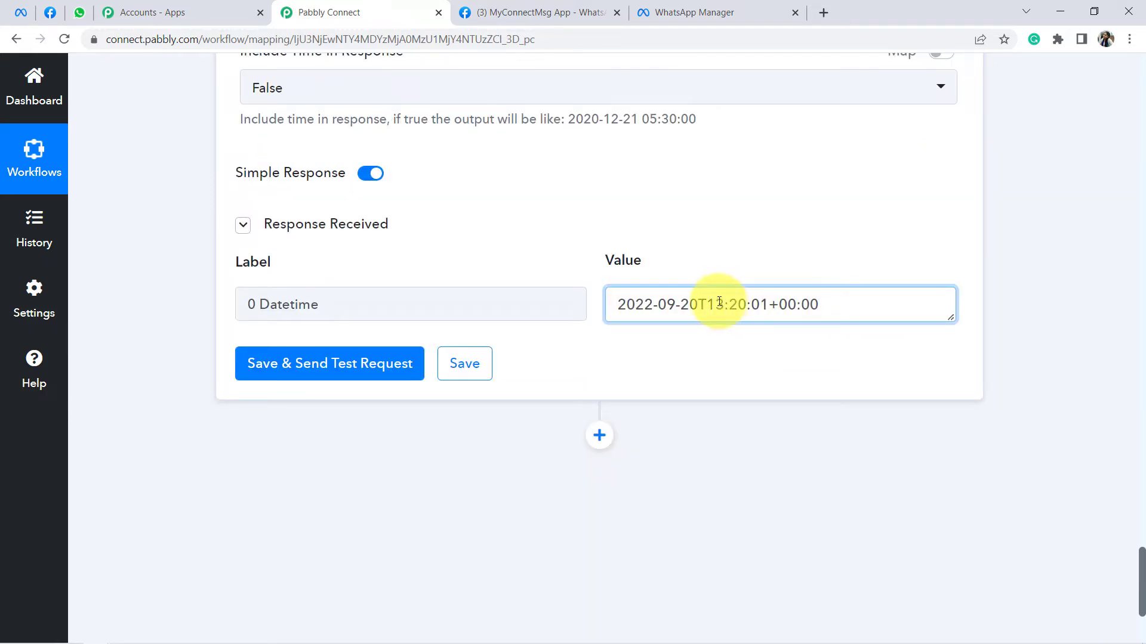
drag(711, 304, 781, 315)
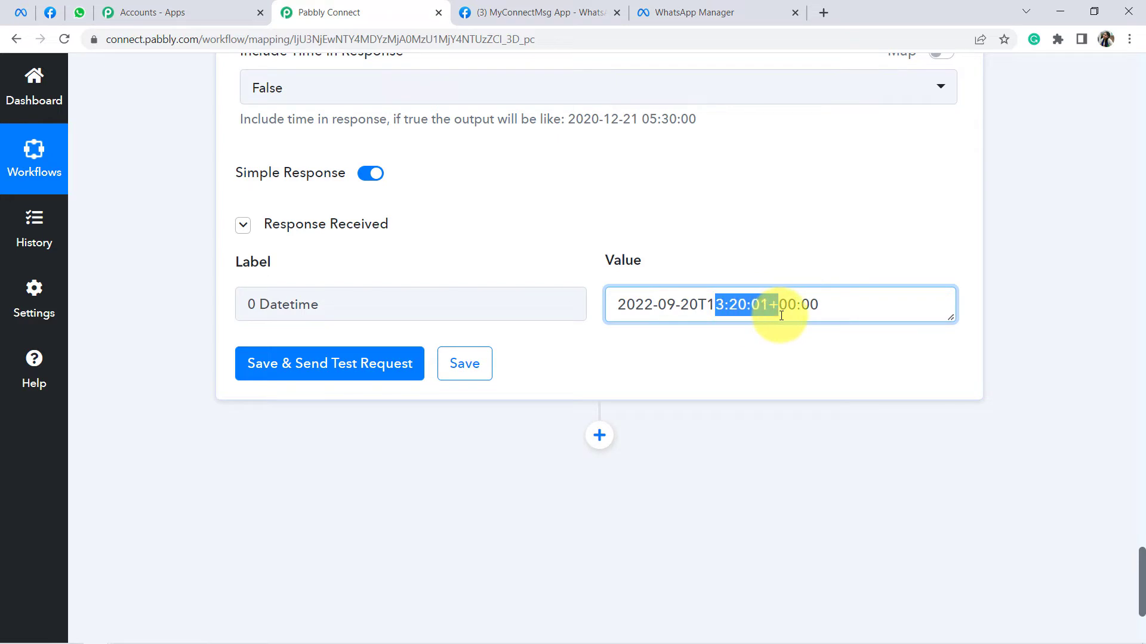
click(797, 303)
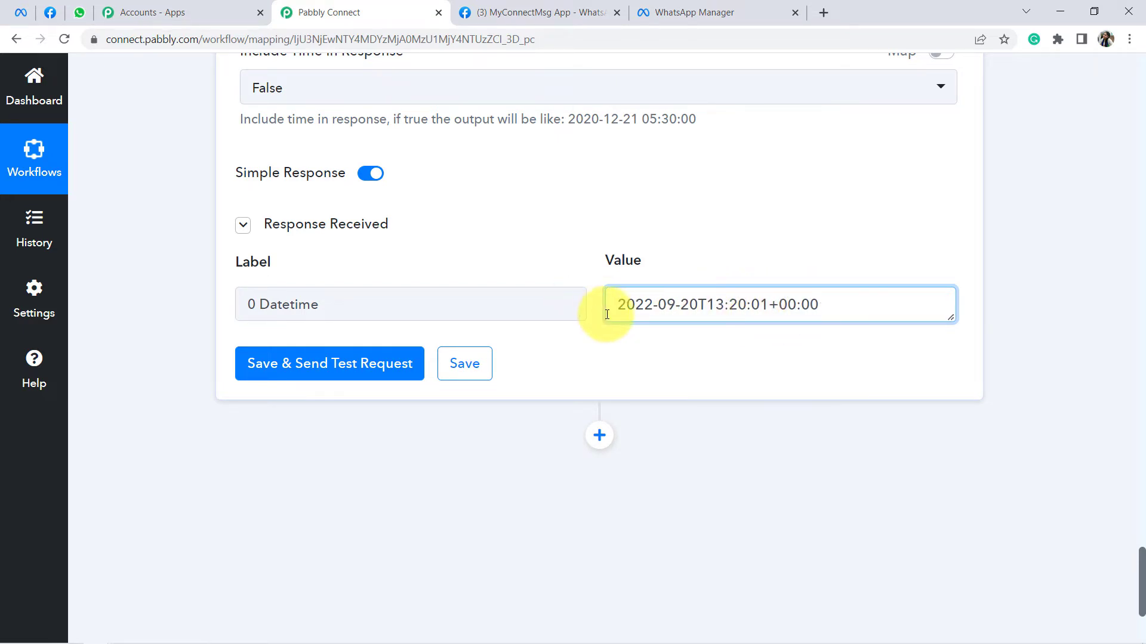
drag(635, 305, 870, 305)
click(830, 305)
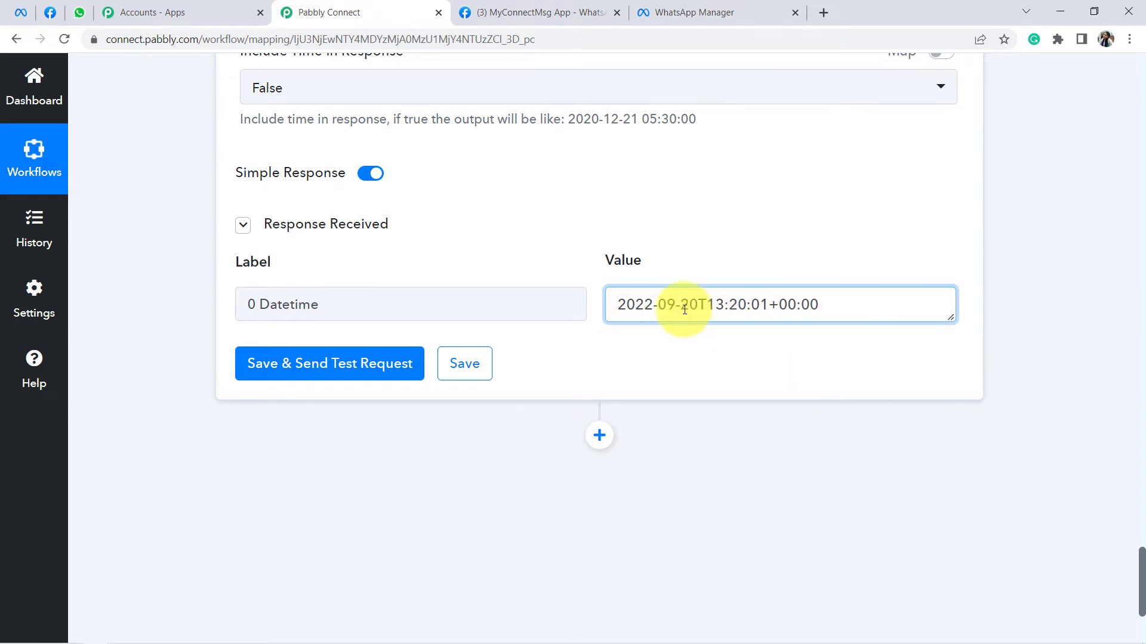
drag(676, 308, 813, 306)
scroll(711, 376, down, 4)
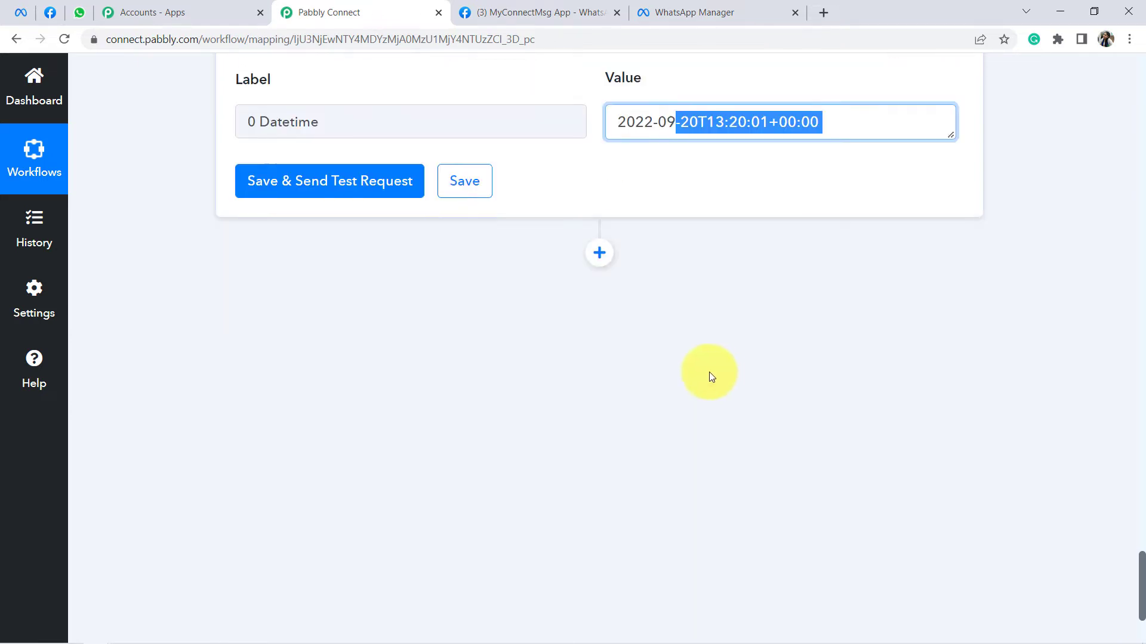
click(599, 211)
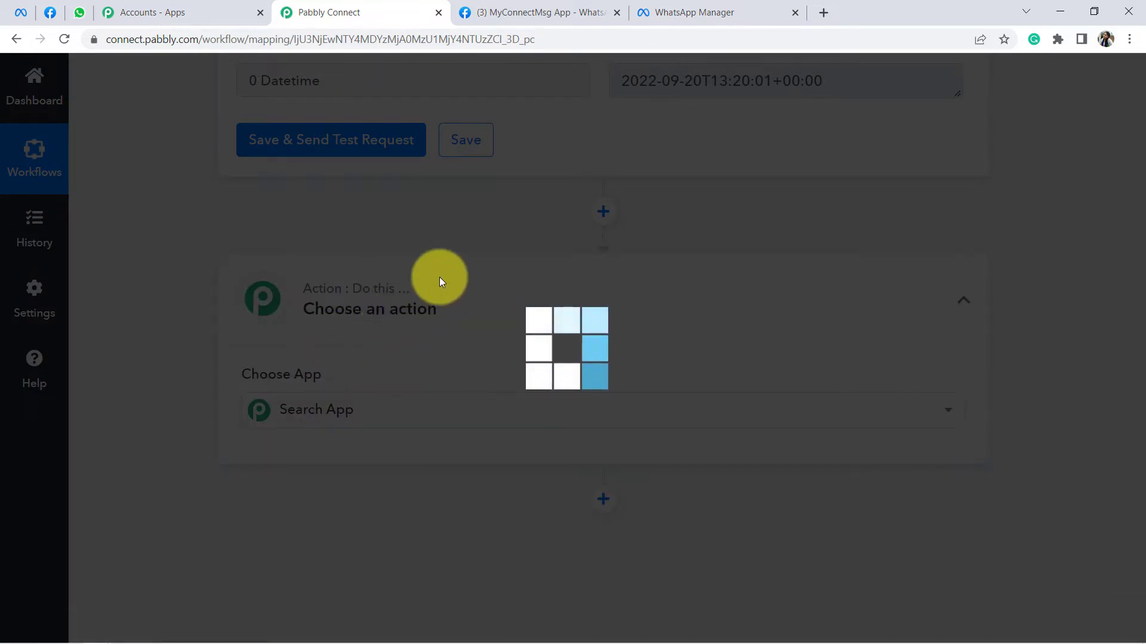
Step: Add a Date/Time Formatter step using the Format Date Only action and connect it
scroll(388, 277, down, 2)
text(date)
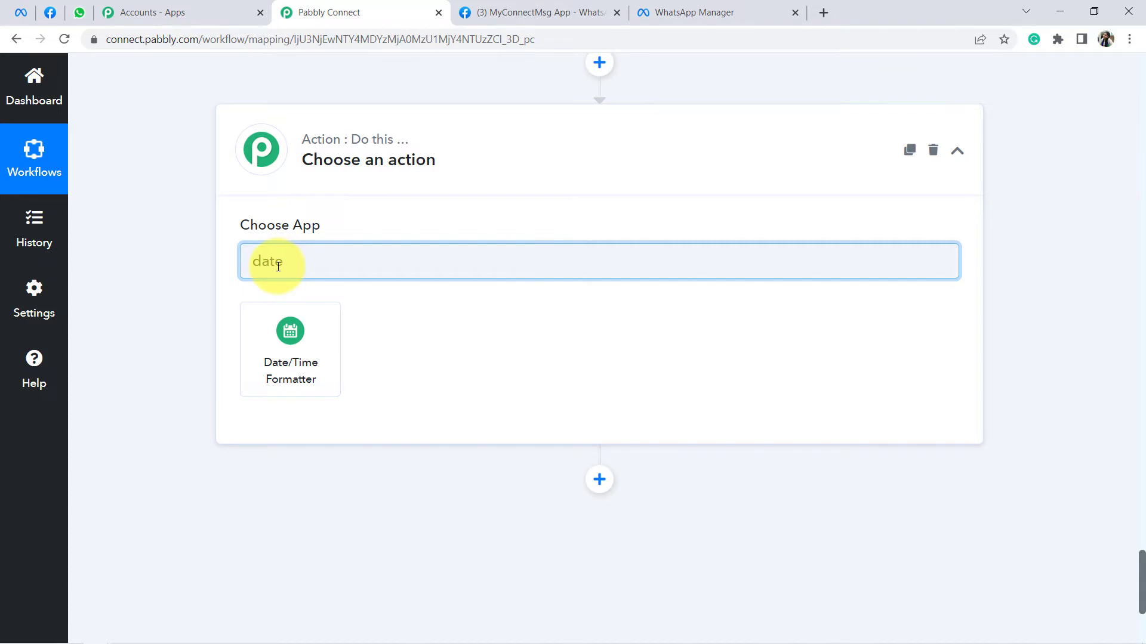
click(296, 331)
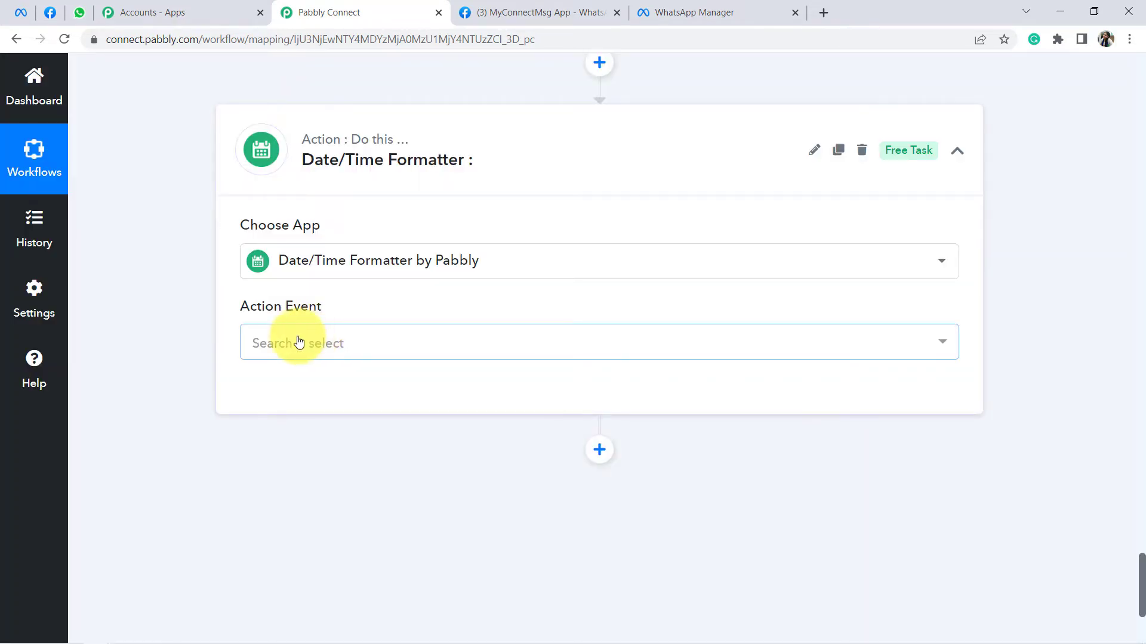
click(299, 342)
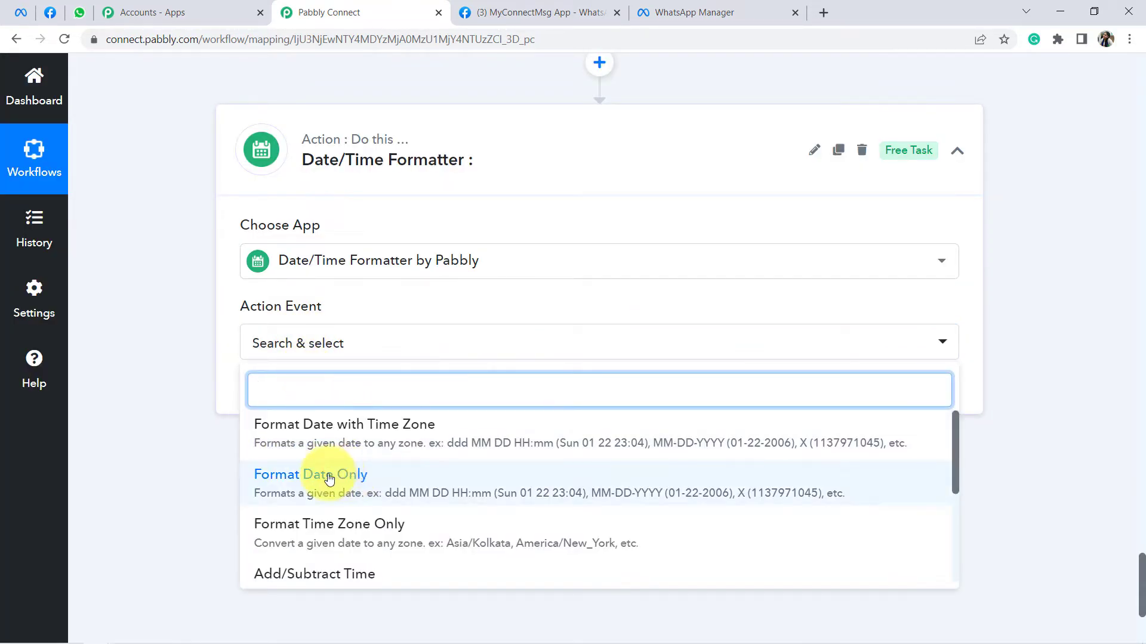
click(382, 474)
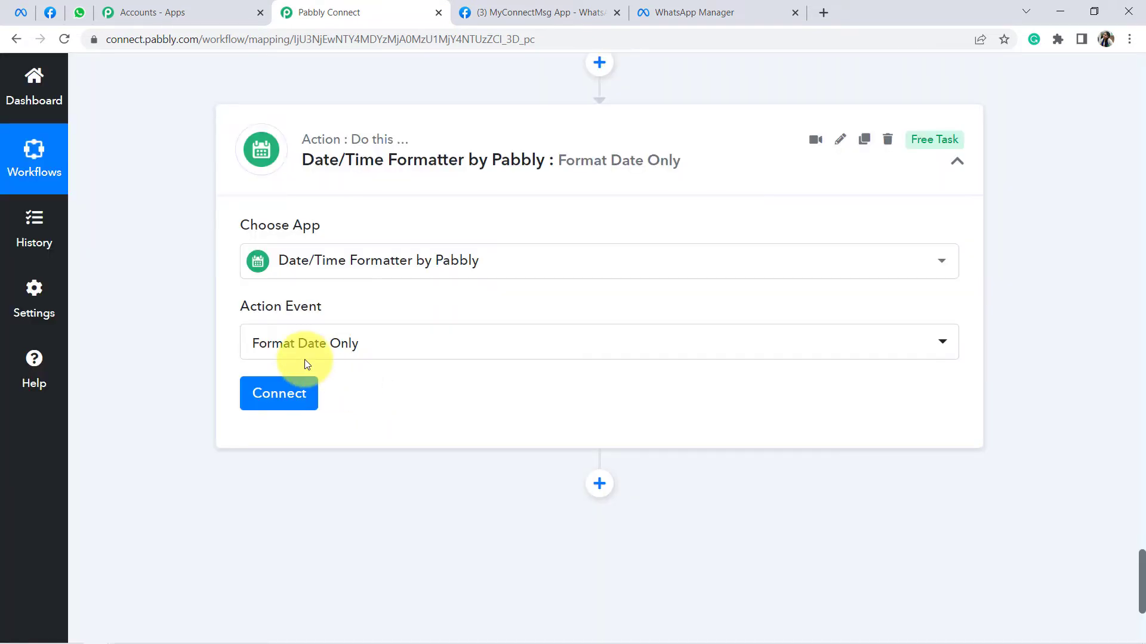
scroll(358, 346, down, 2)
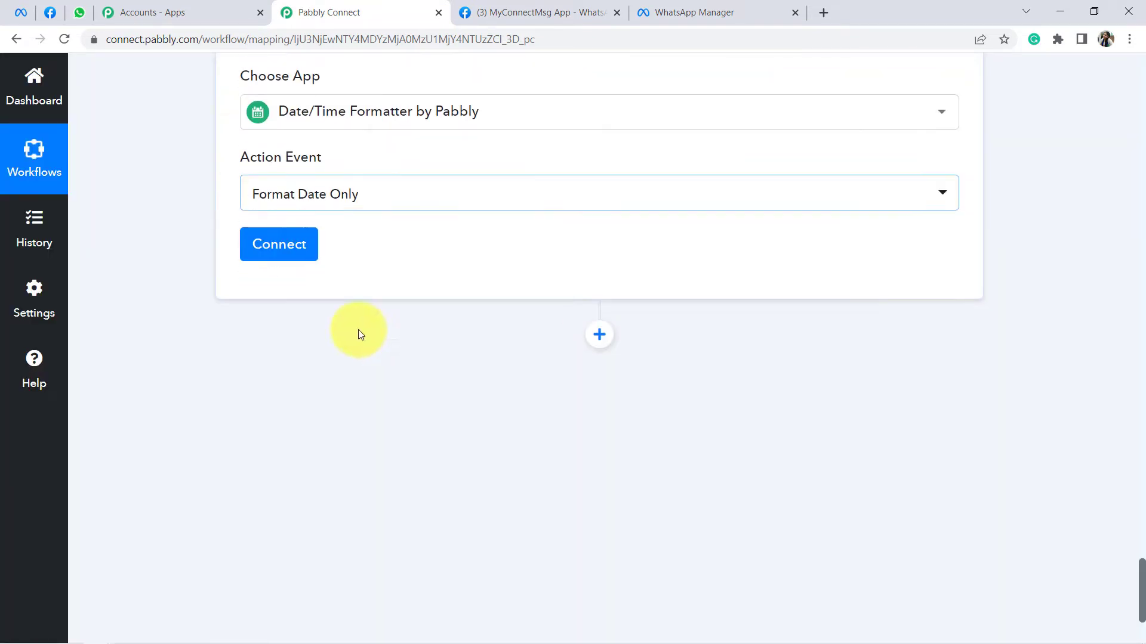
click(276, 245)
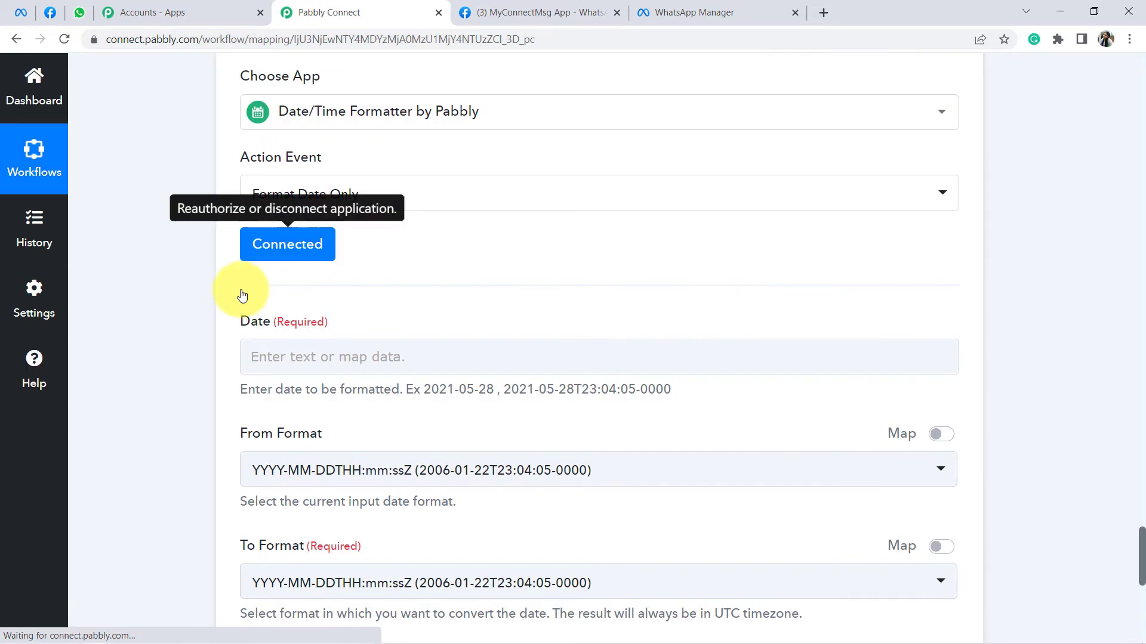
Step: Map step 5's Current Date Datetime value into the Date field
scroll(238, 294, down, 2)
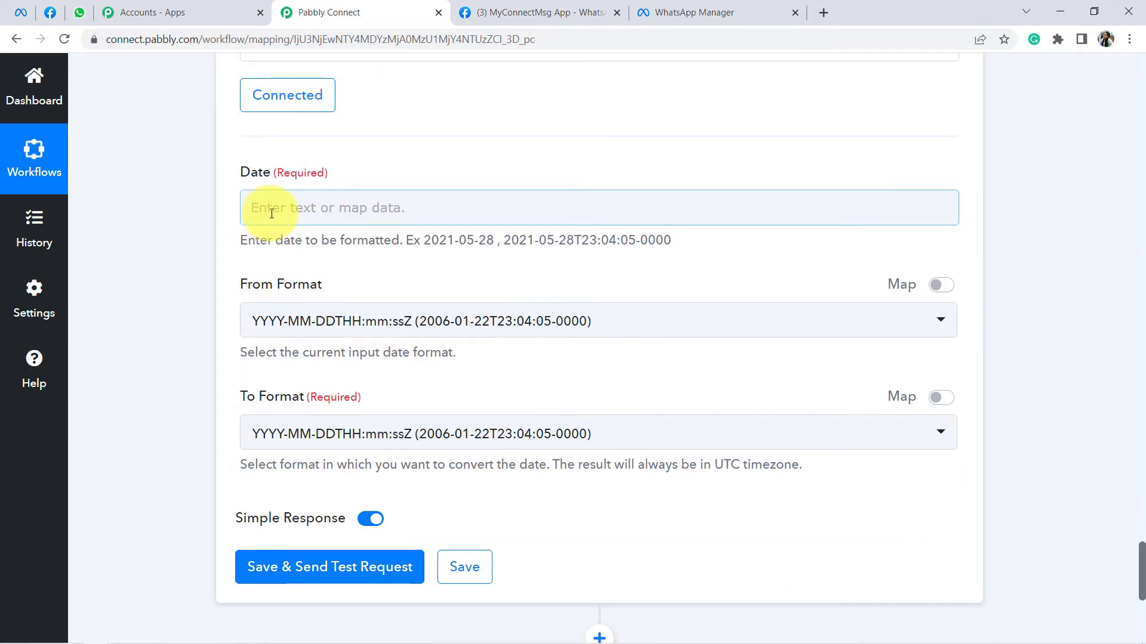
scroll(542, 227, up, 7)
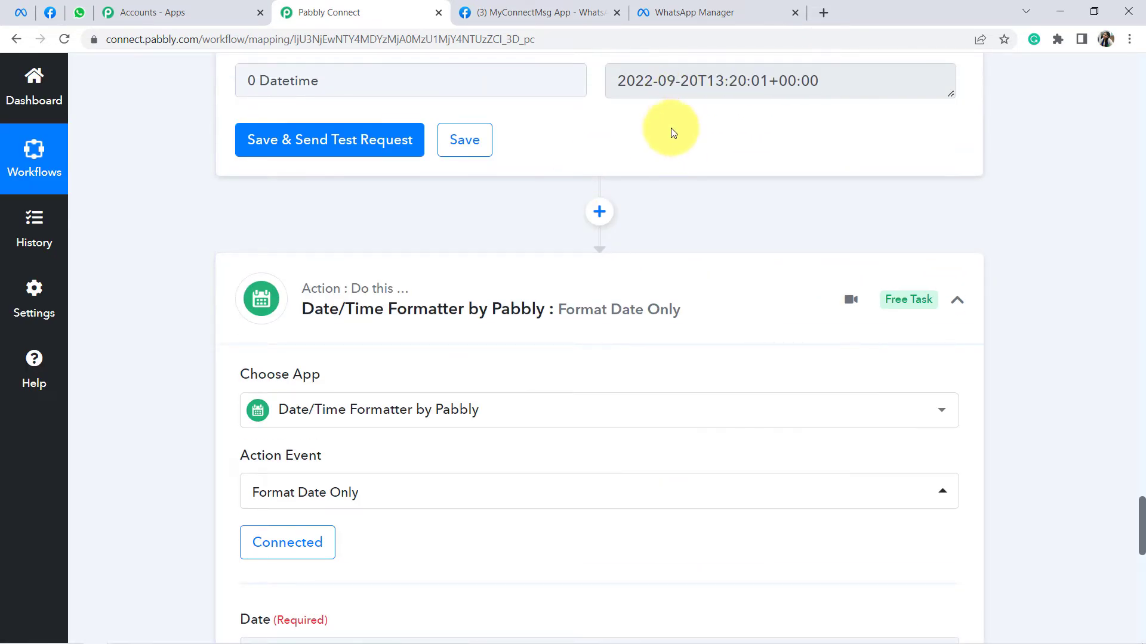
scroll(316, 263, down, 6)
click(287, 279)
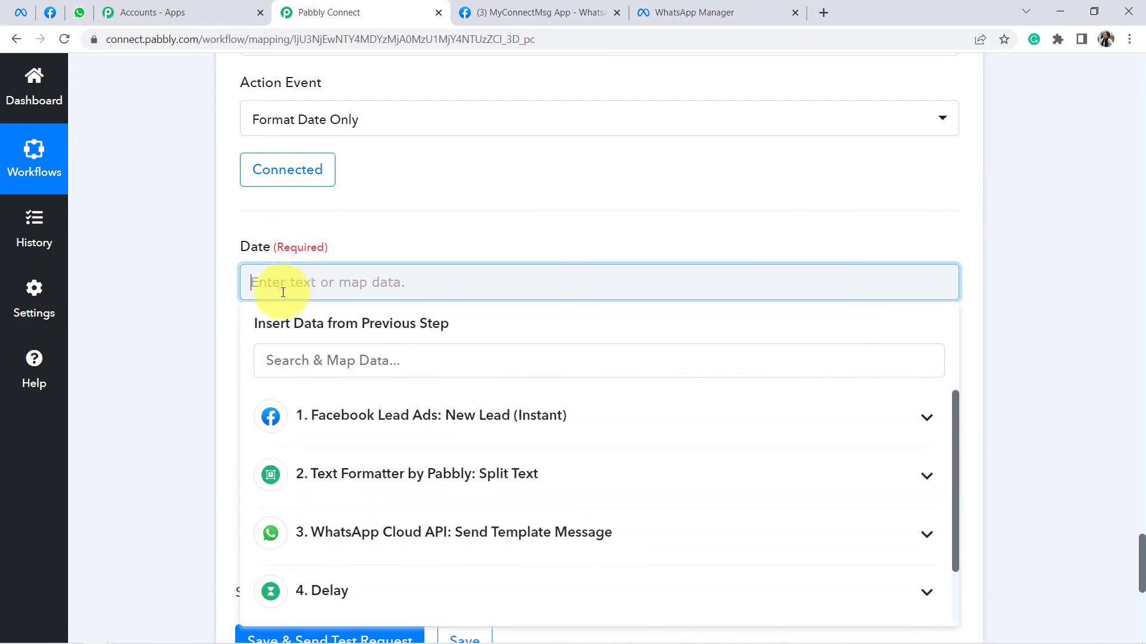
scroll(415, 542, down, 1)
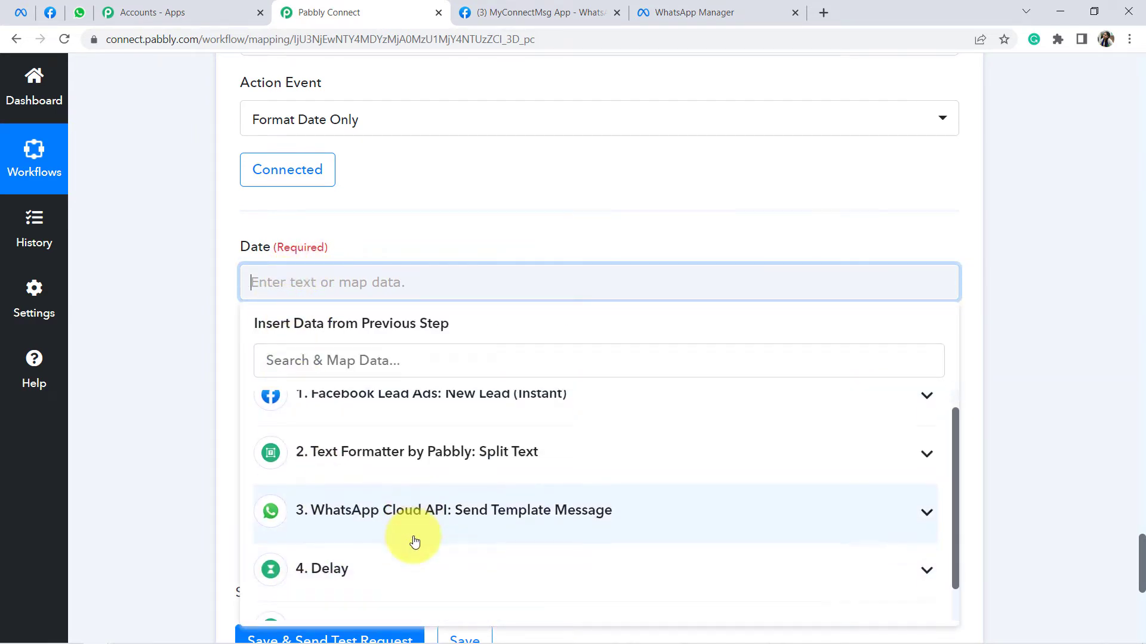
scroll(388, 567, down, 1)
click(351, 590)
scroll(448, 486, down, 1)
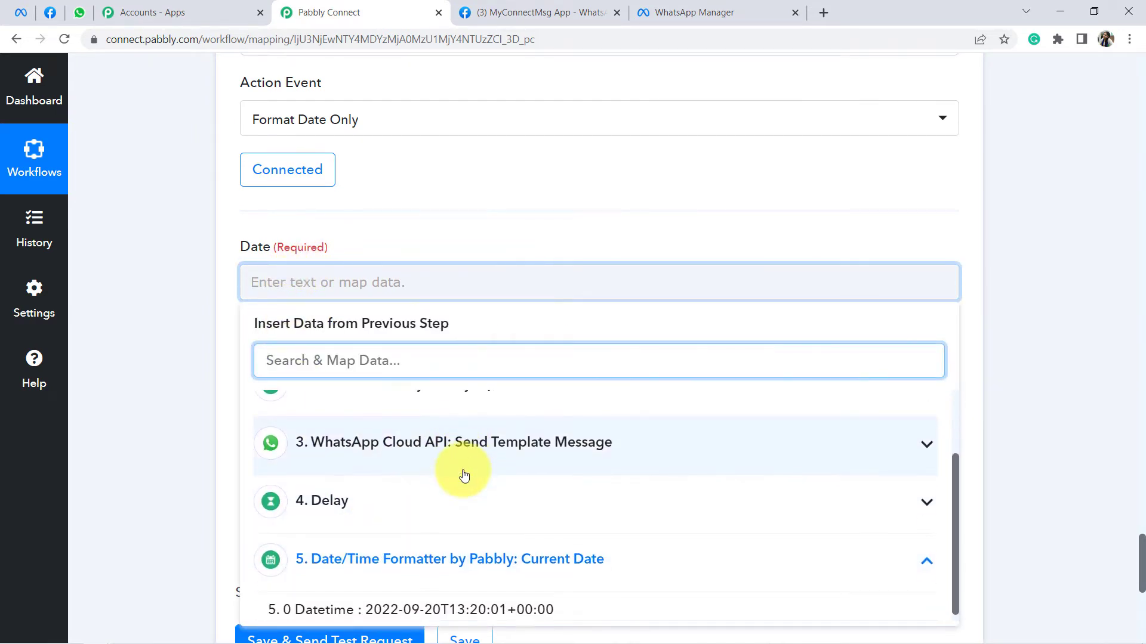
click(558, 594)
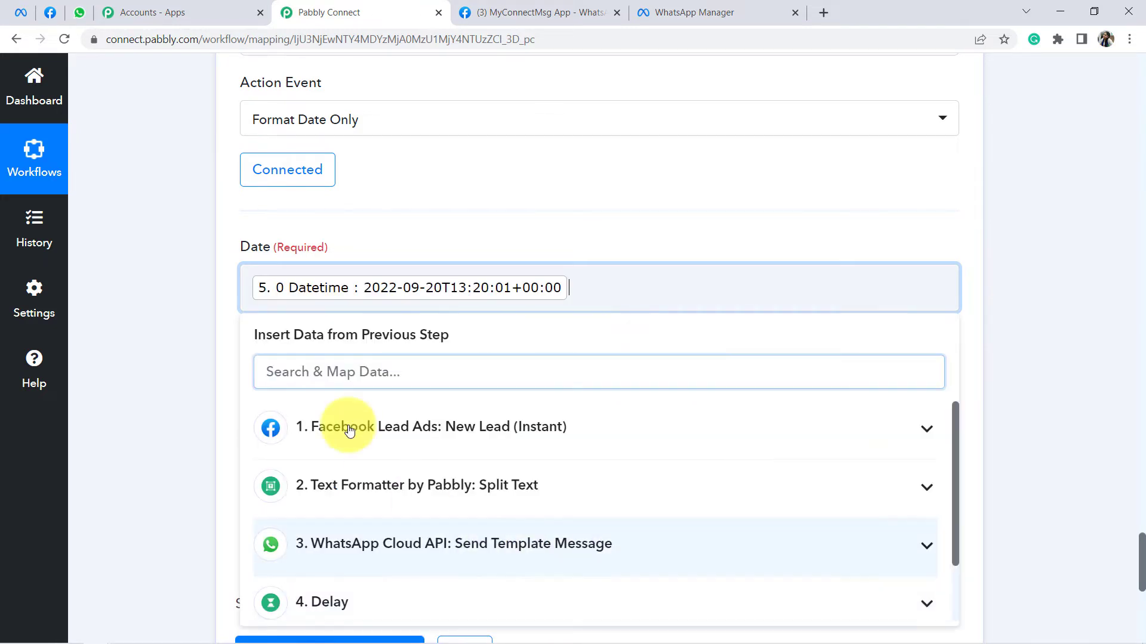
click(179, 289)
Step: Set the output format to HH:mm, then save and send a test request
scroll(182, 259, down, 3)
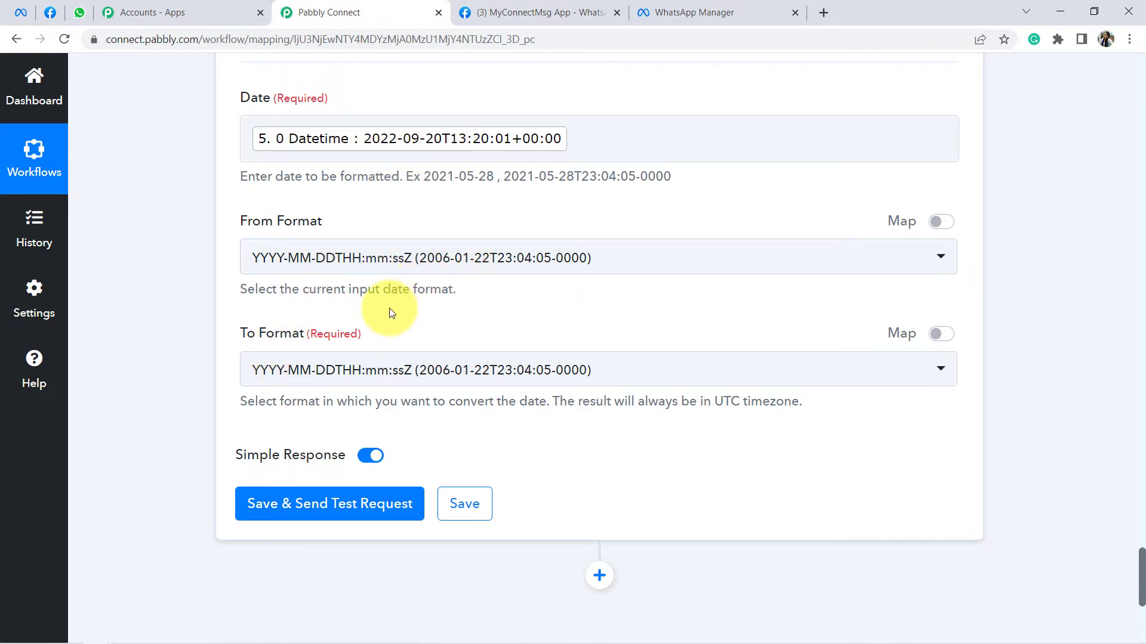
click(324, 372)
scroll(388, 263, down, 5)
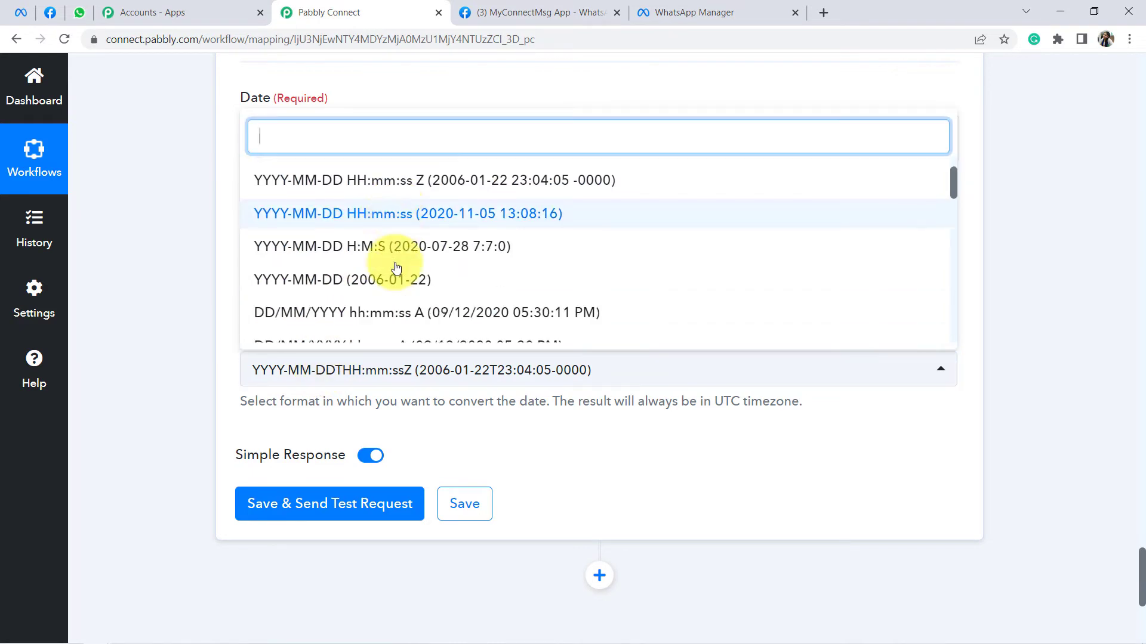
scroll(421, 240, down, 10)
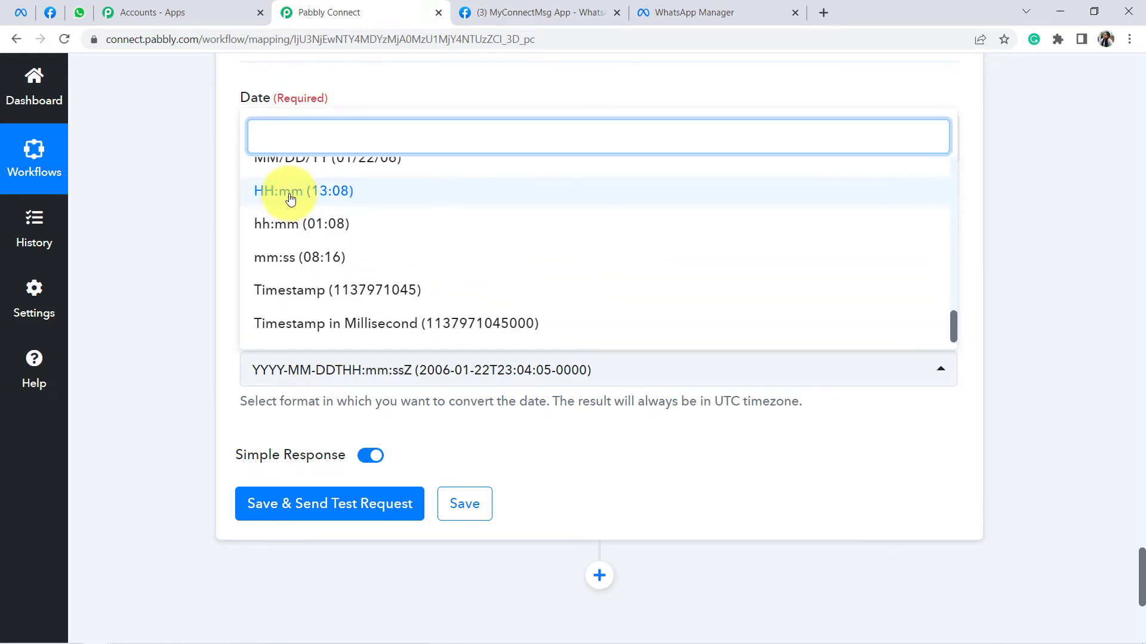
click(325, 202)
scroll(249, 339, down, 3)
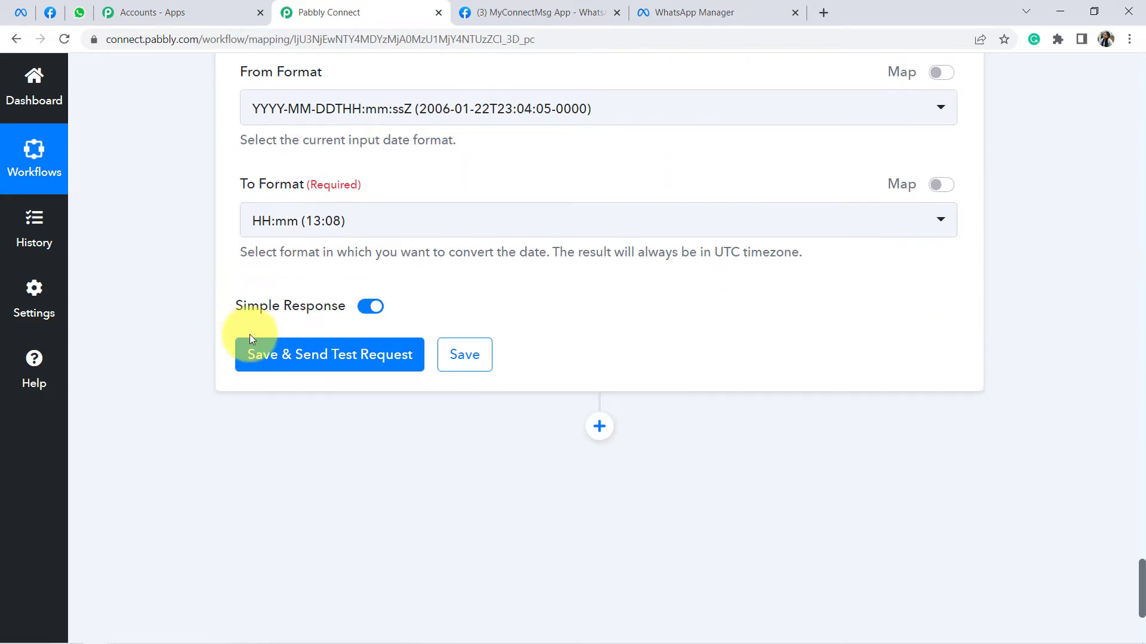
click(291, 354)
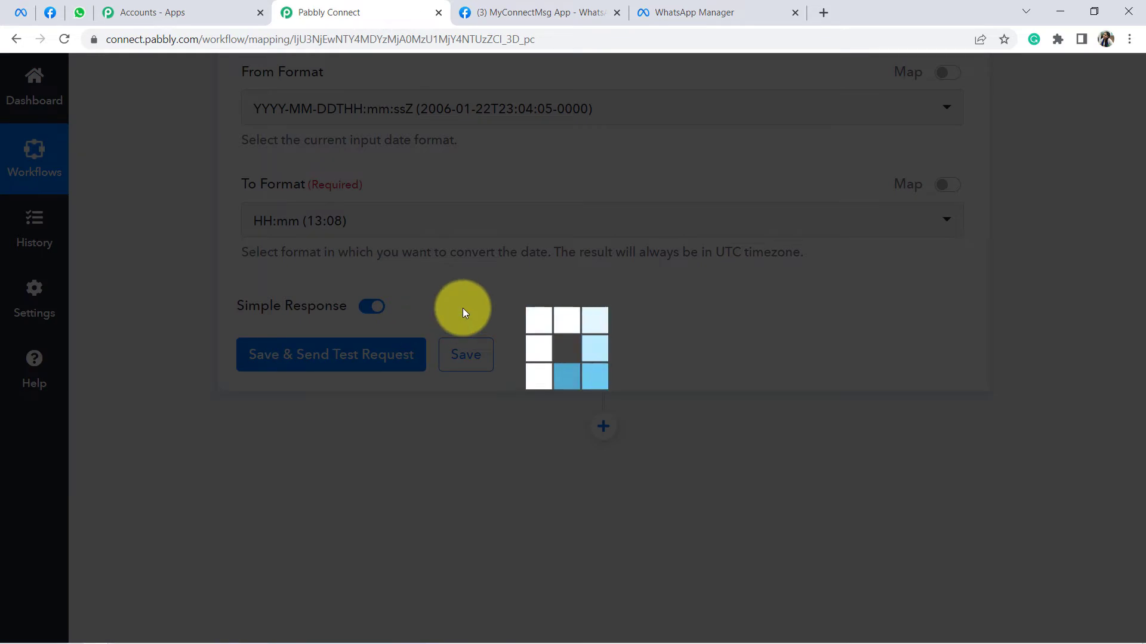
Step: Select the 13:20 test result and open a new browser tab
scroll(638, 328, down, 3)
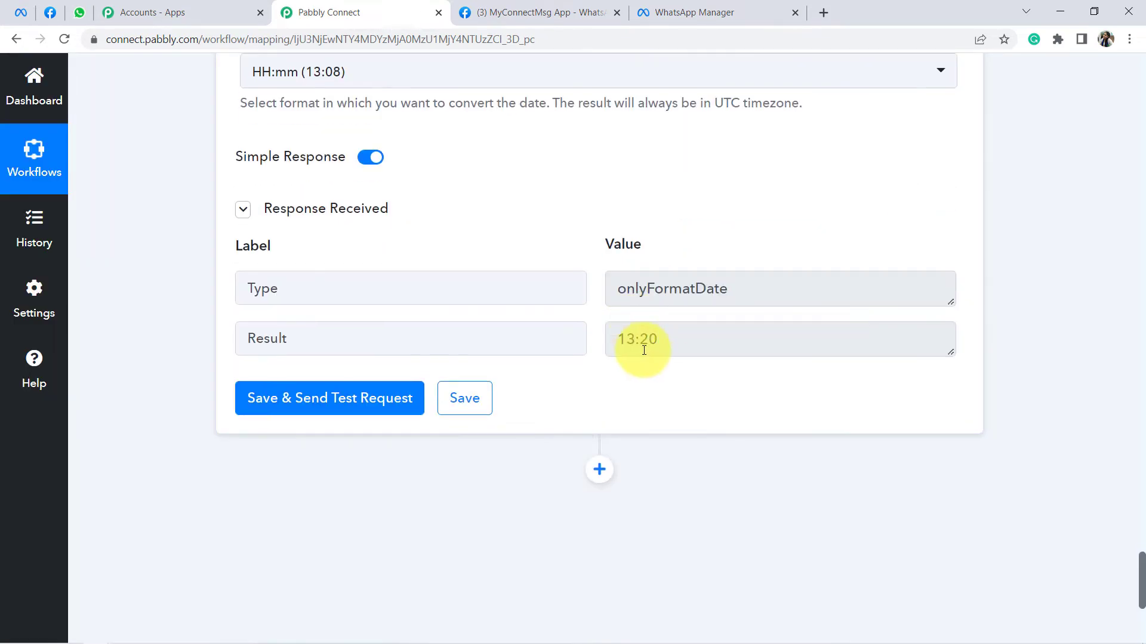
drag(662, 349, 627, 339)
click(633, 340)
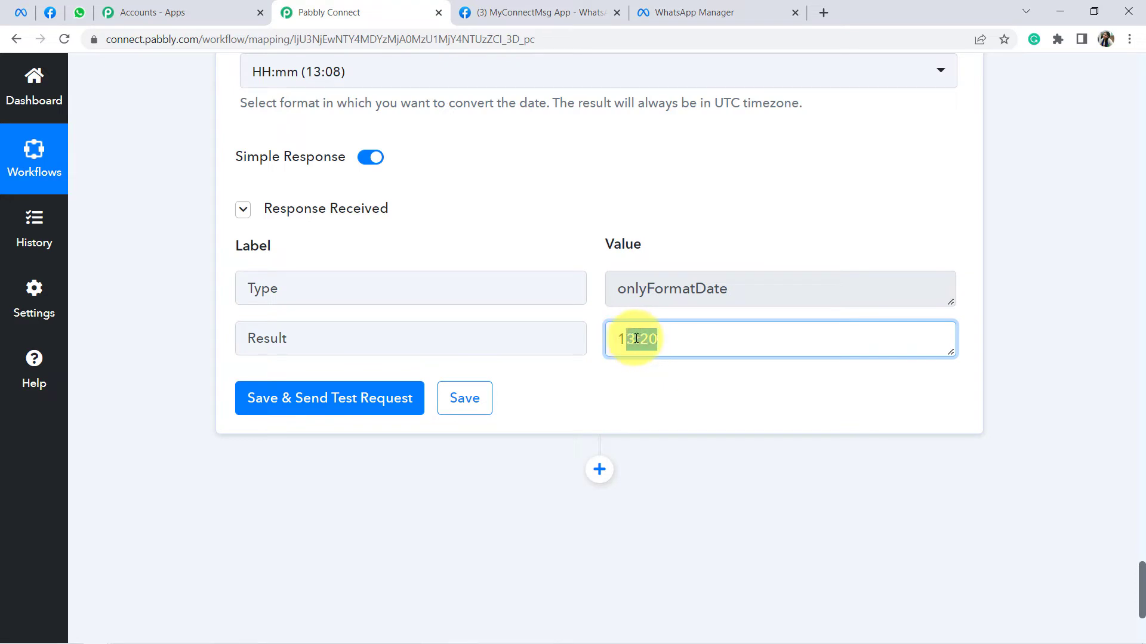
triple_click(636, 338)
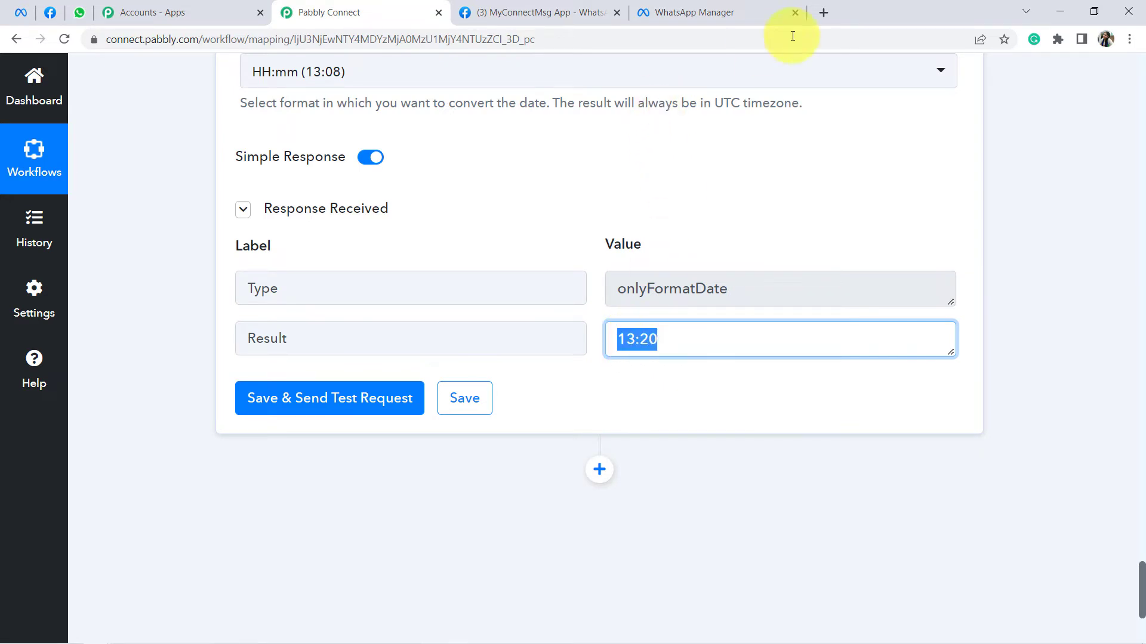
click(822, 11)
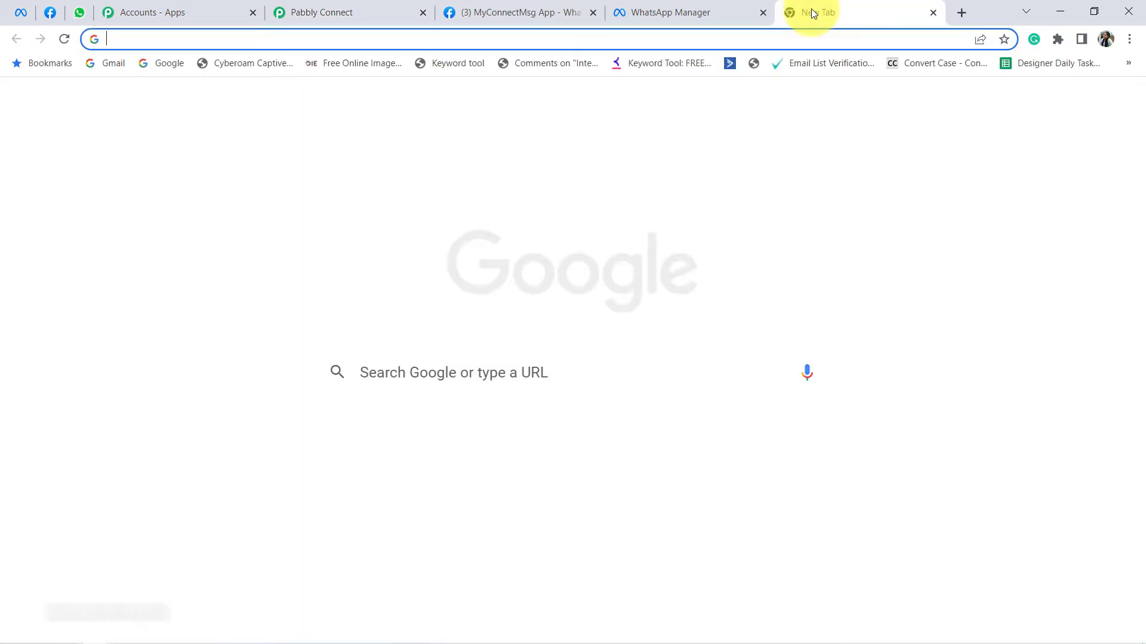
Step: Jot scratch values like 5=5, .5=5 and :00 in the new tab's address bar
text(5=5)
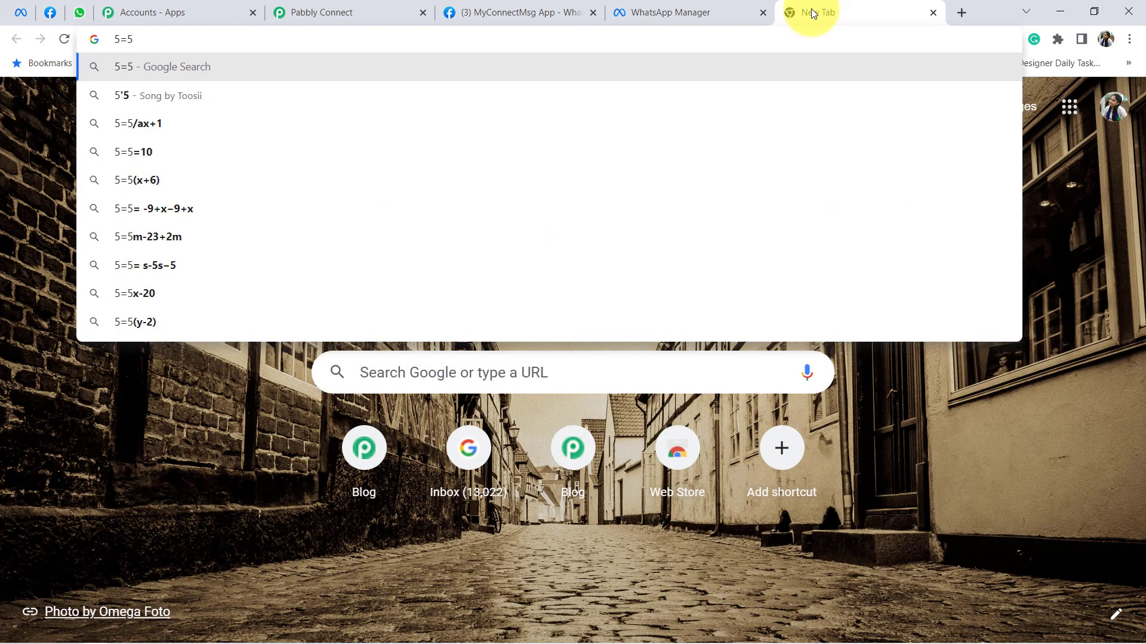
key(BackSpace)
key(BackSpace)
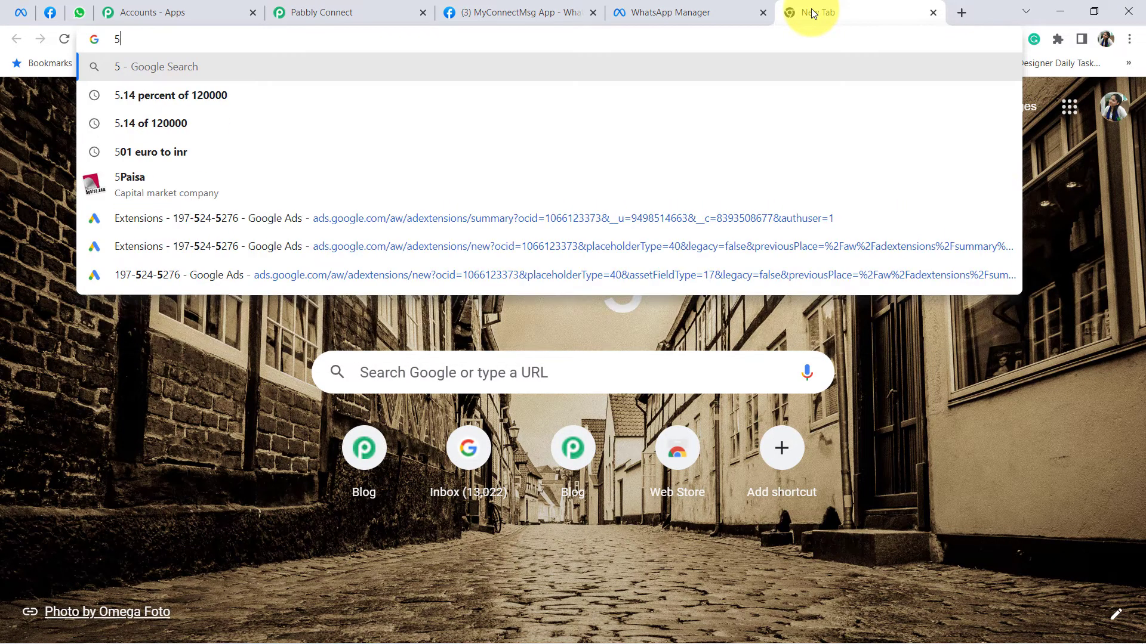
text(.5)
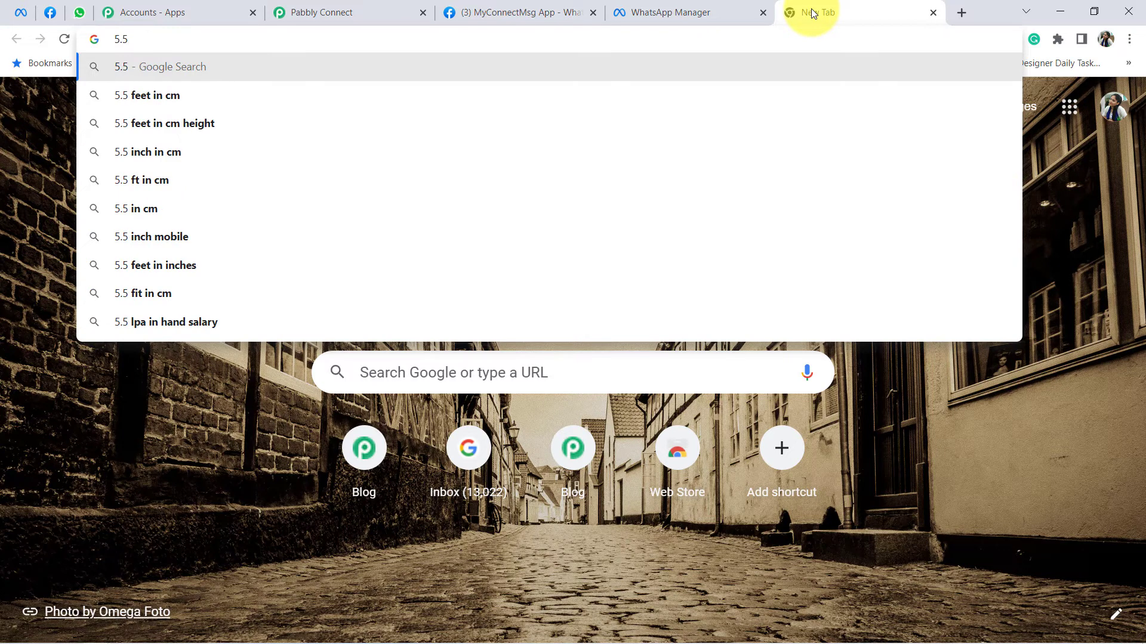
text(=5)
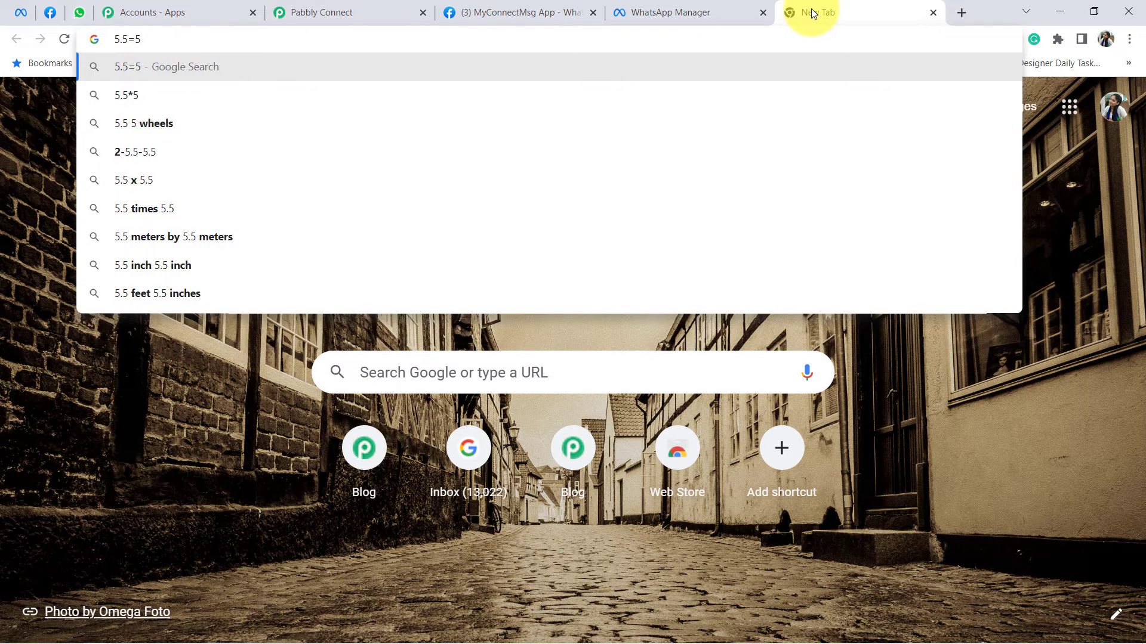
key(BackSpace)
key(BackSpace)
key(BackSpace)
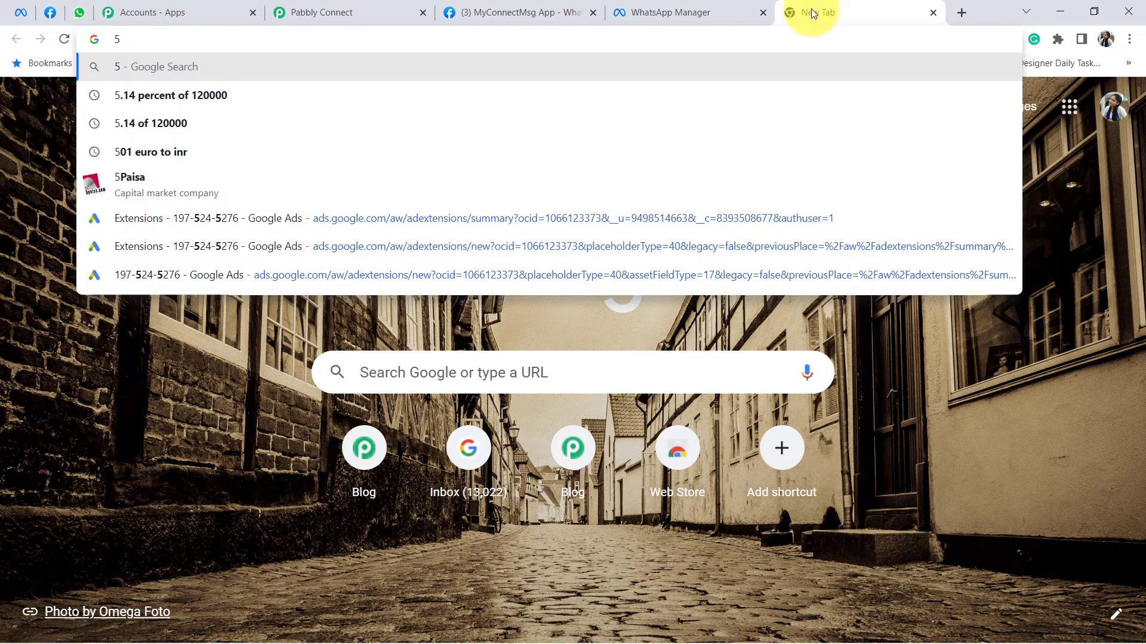
text(:00)
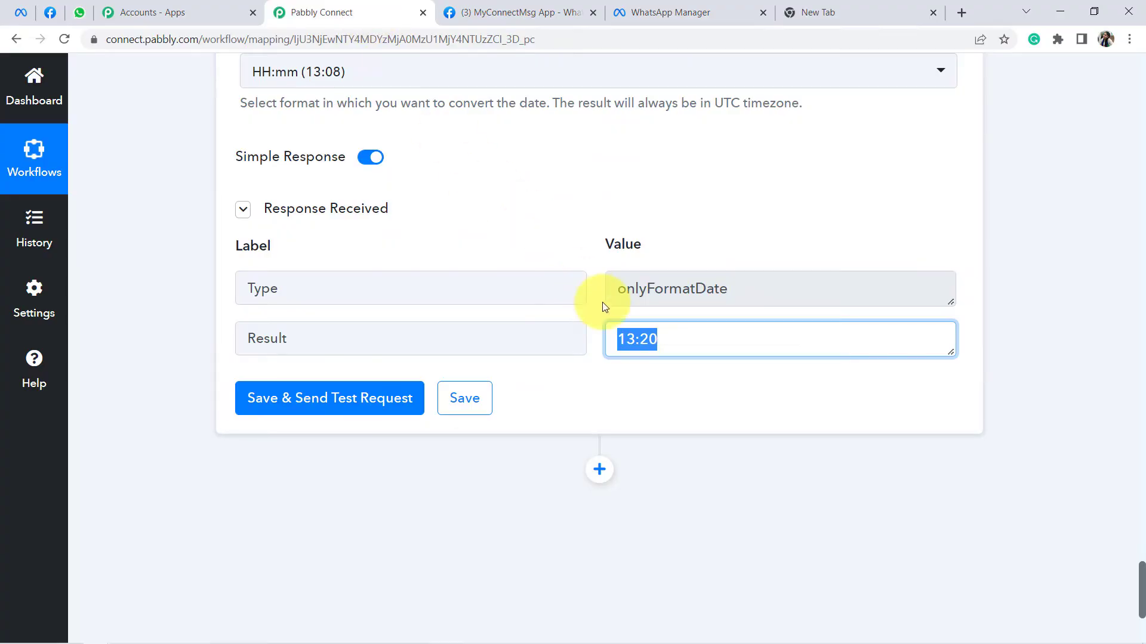
Step: Back in the Pabbly Connect workflow, add a new action step below the HH:mm formatter
click(656, 335)
drag(655, 336, 606, 336)
scroll(607, 335, down, 2)
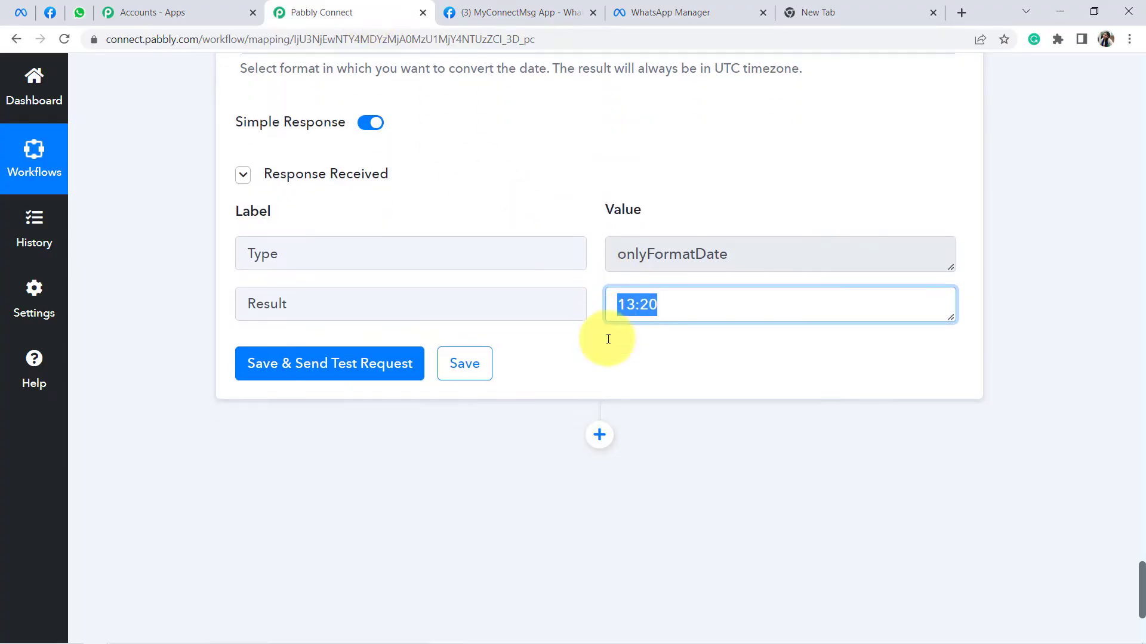
click(598, 320)
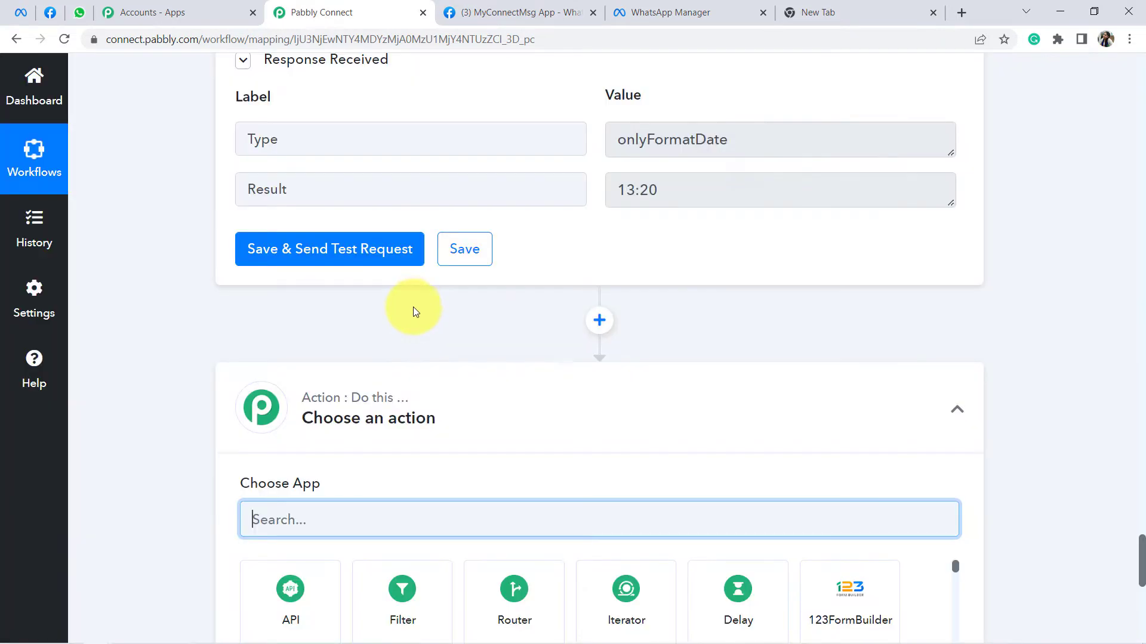
Step: Choose Text Formatter by Pabbly with the Split Text action event and connect it
scroll(358, 370, down, 1)
text(text)
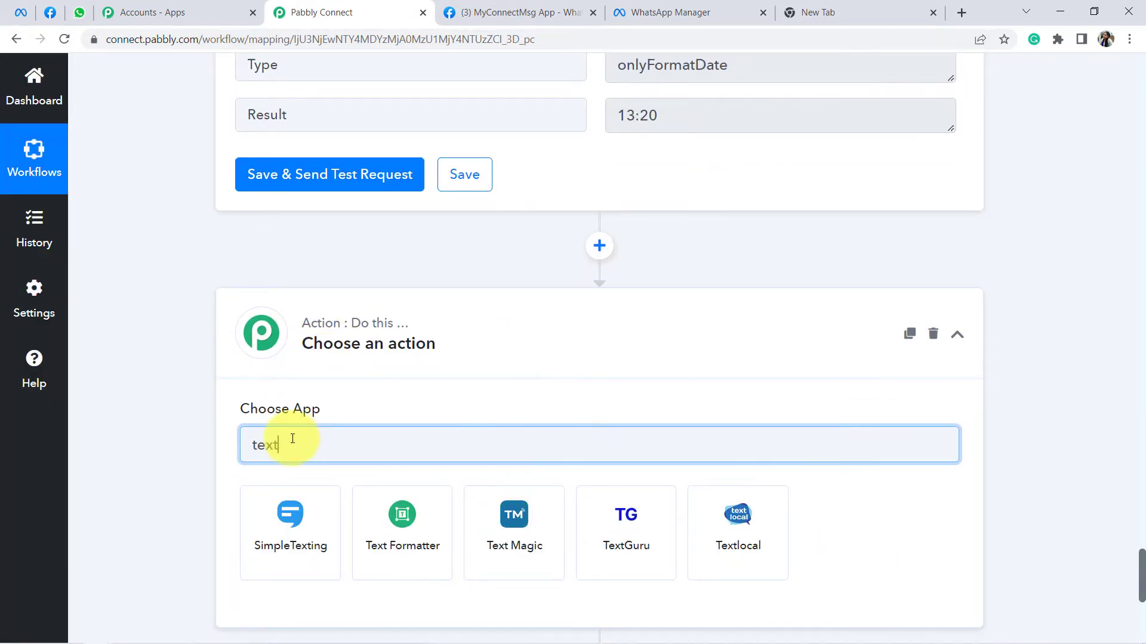
click(393, 561)
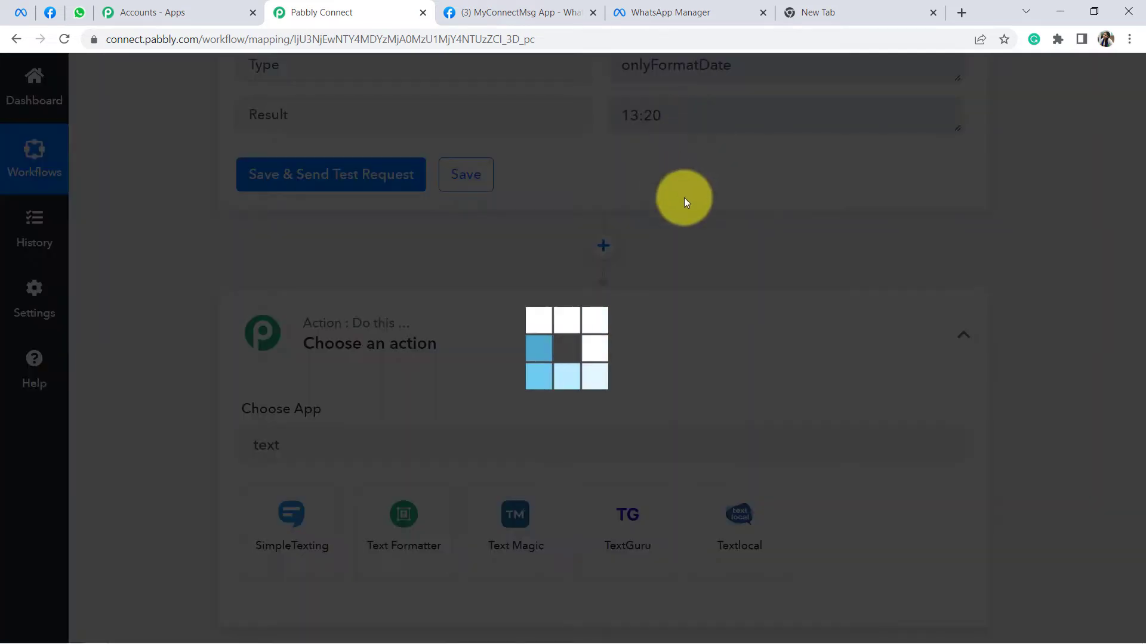
scroll(388, 324, down, 3)
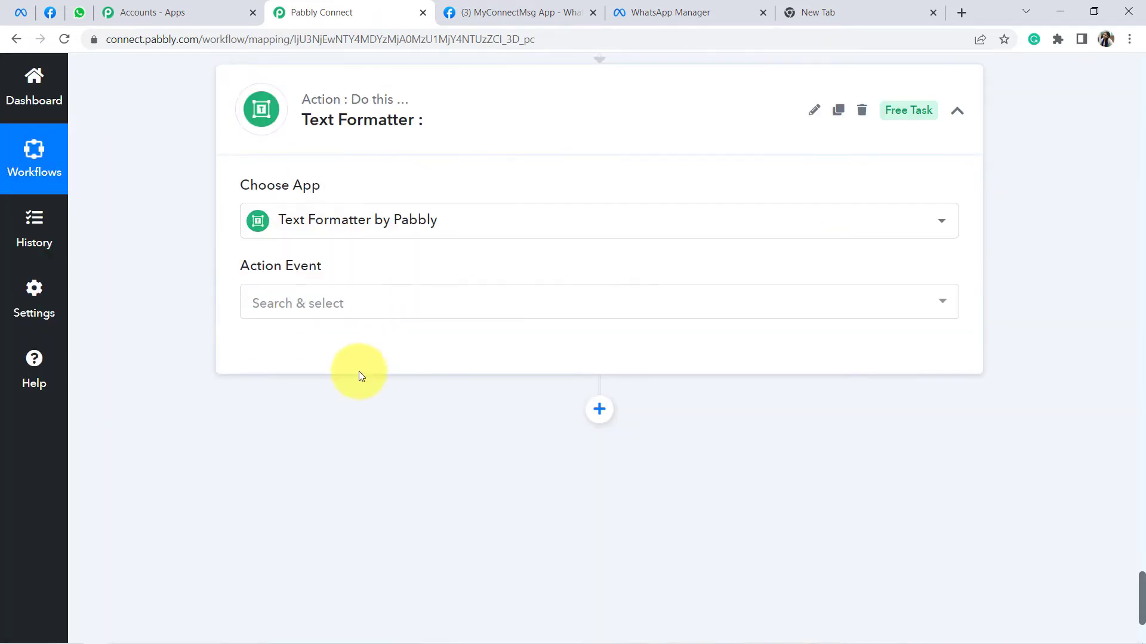
click(332, 298)
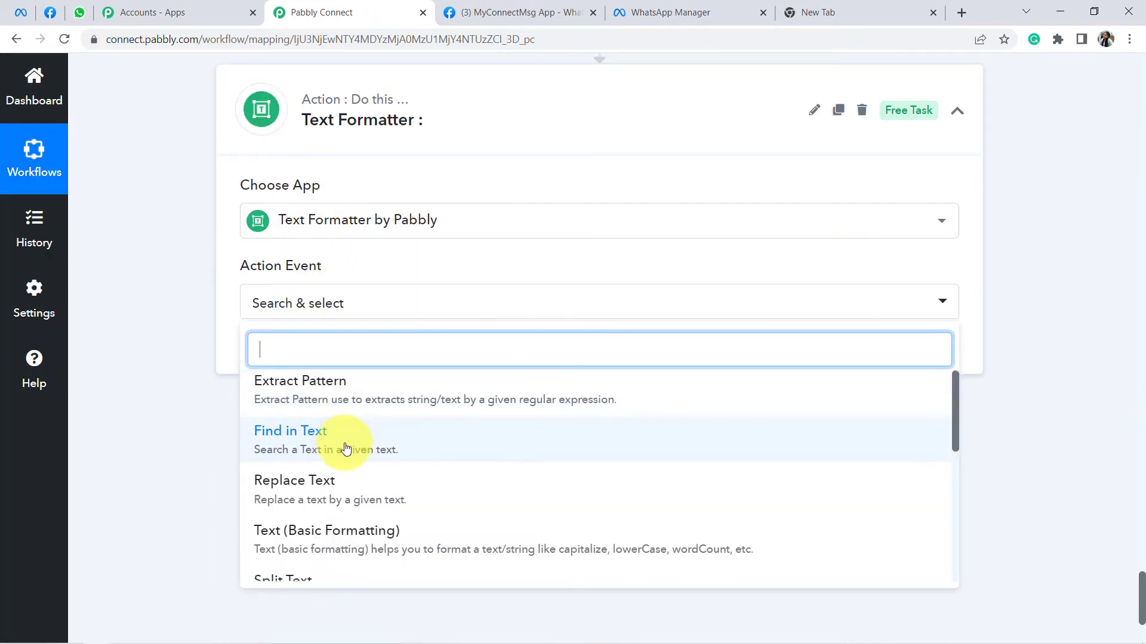
scroll(314, 438, down, 3)
click(314, 449)
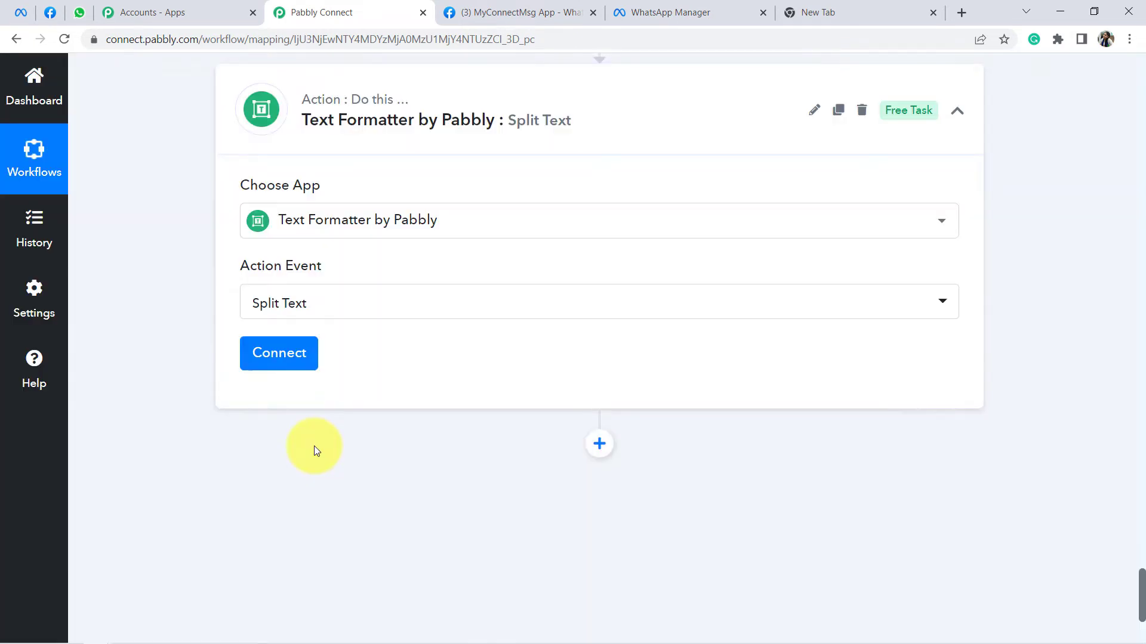
click(281, 357)
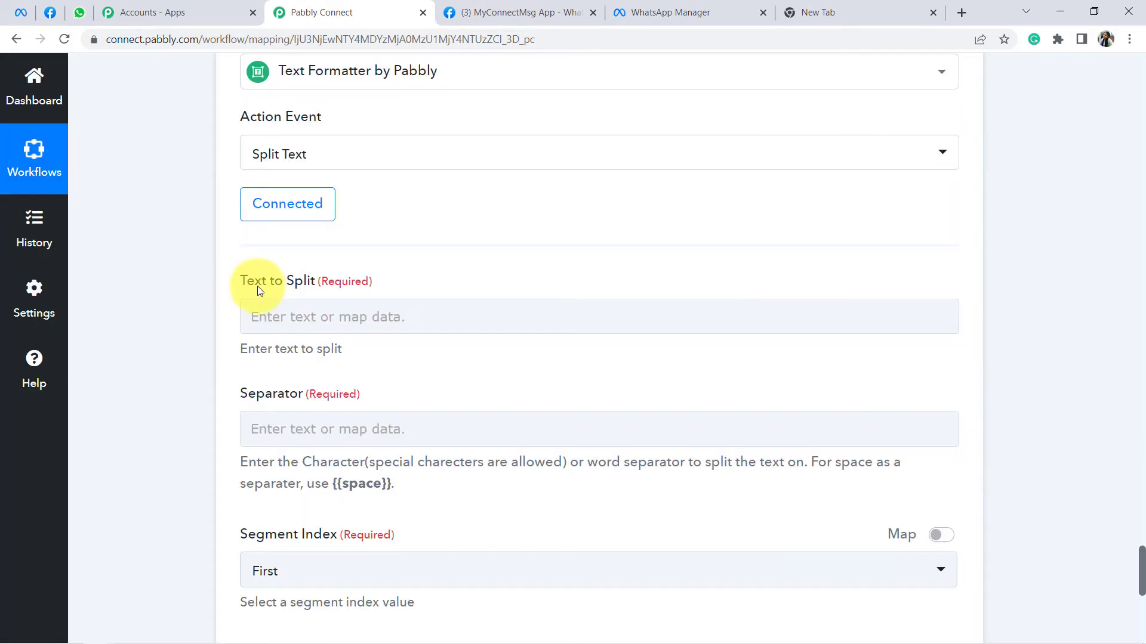
Step: Map step 6's Result (13:20) into the Text to Split field
scroll(639, 215, up, 5)
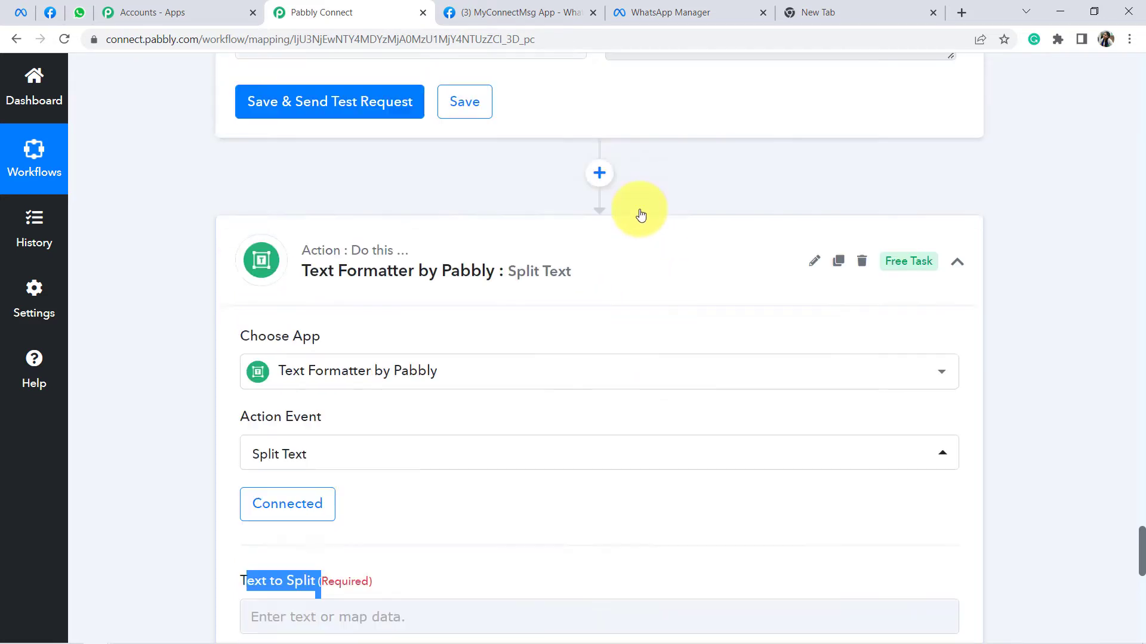
scroll(606, 202, down, 4)
scroll(449, 328, down, 4)
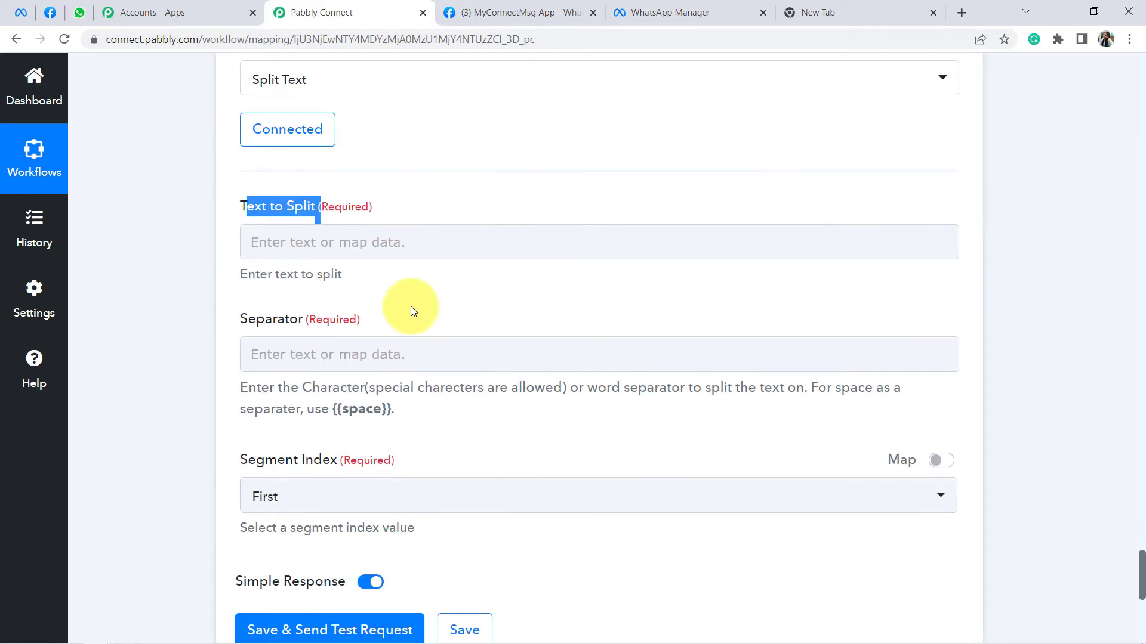
click(410, 242)
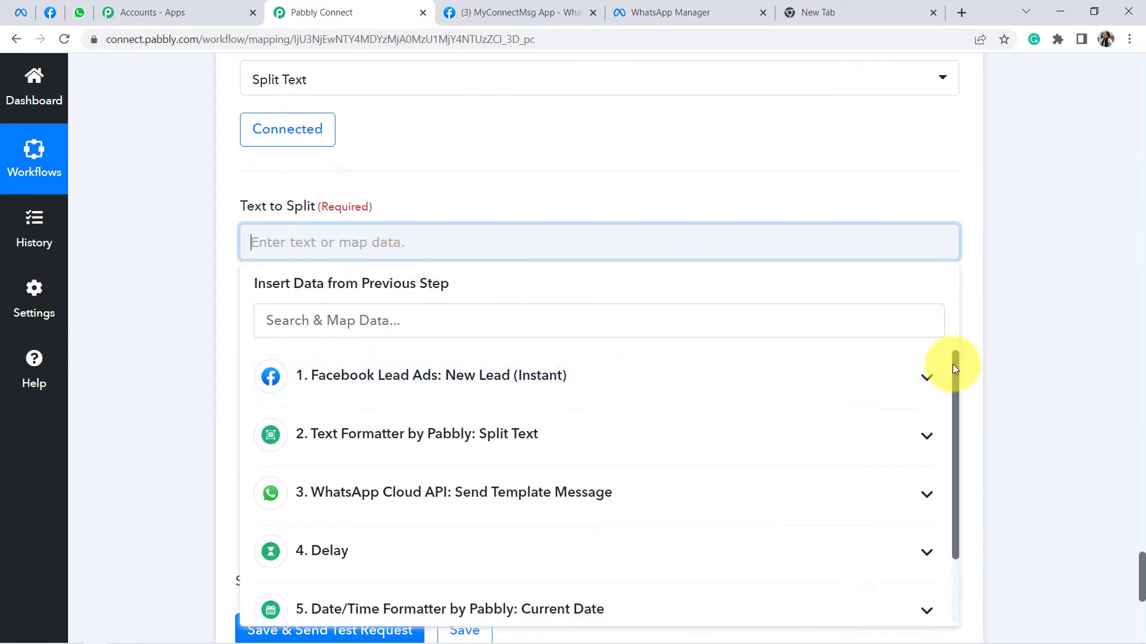
drag(952, 364, 953, 478)
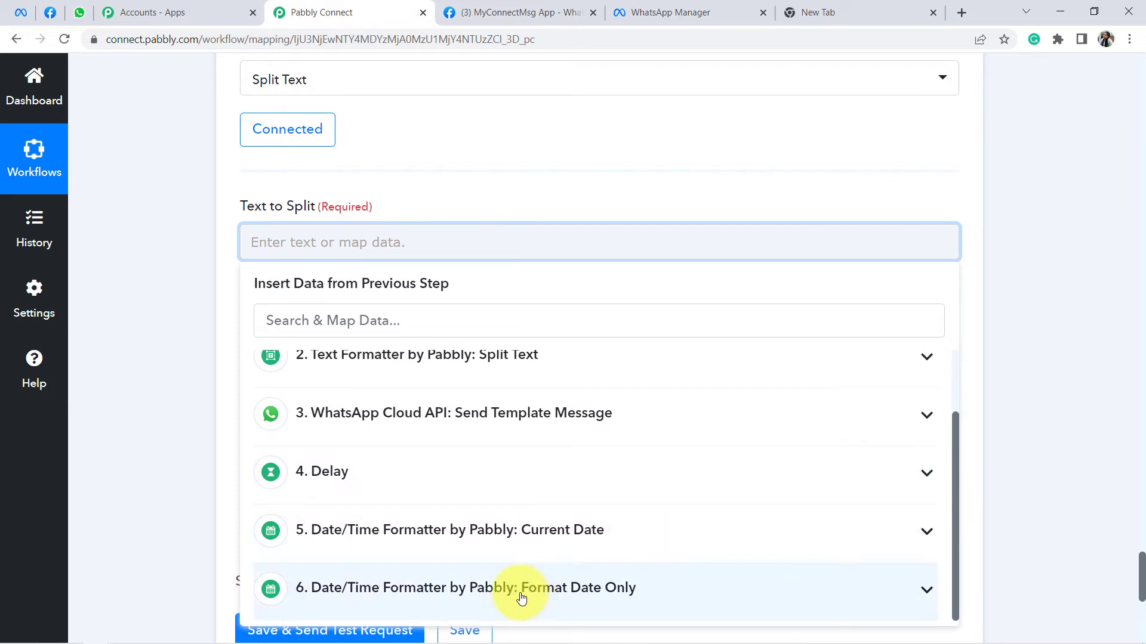
click(591, 594)
scroll(644, 476, down, 2)
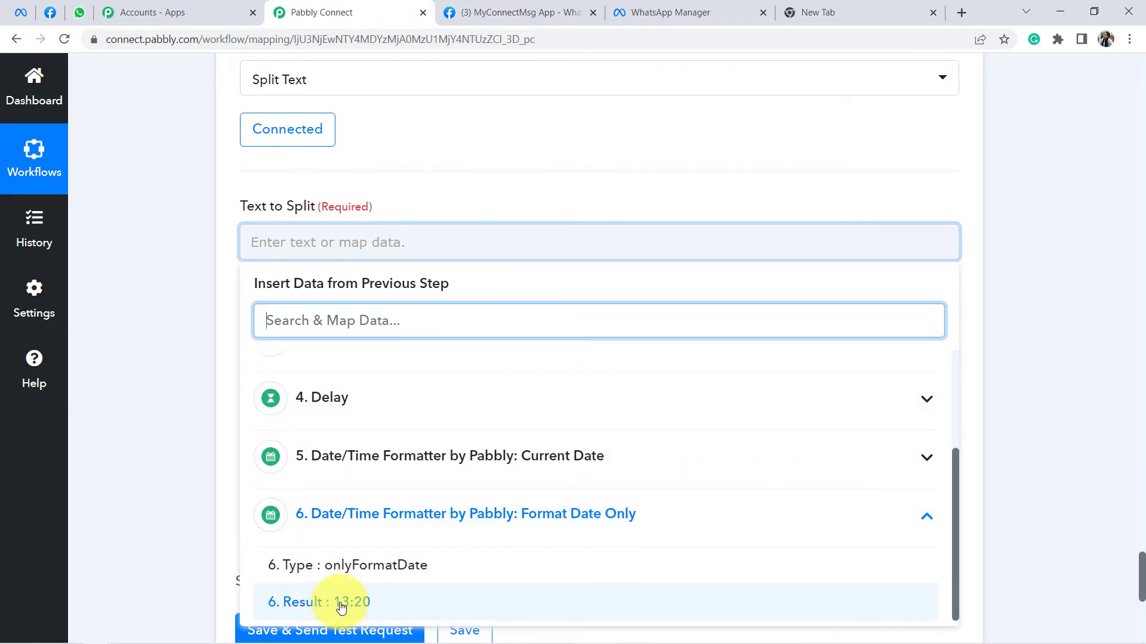
click(340, 603)
click(195, 330)
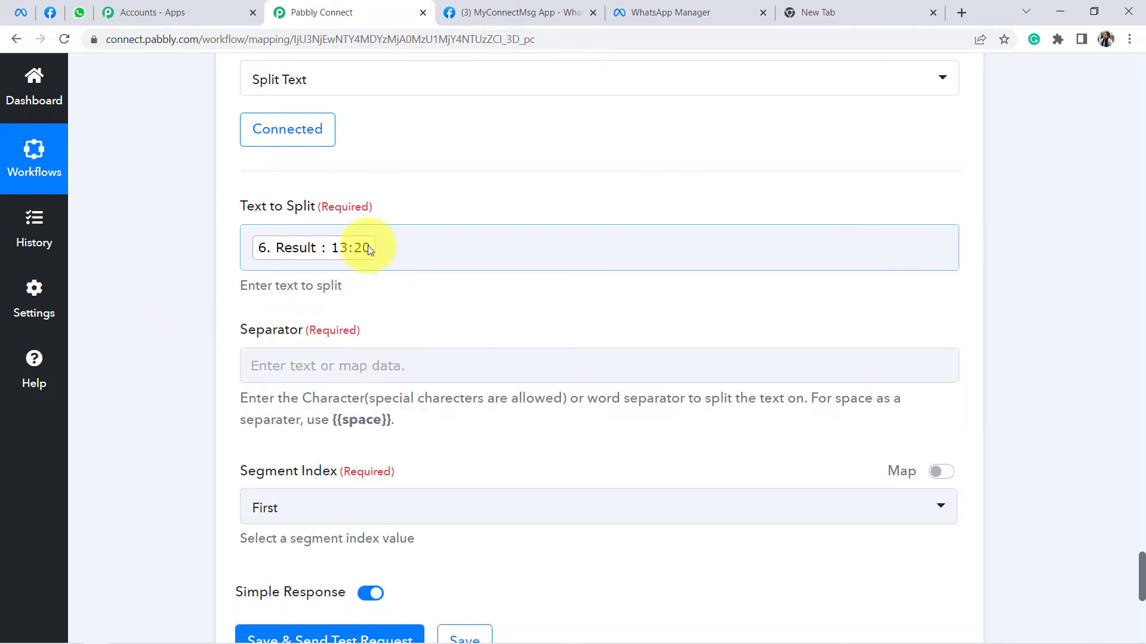
Step: Use ':' as the separator with Segment Index First, then save and send a test request
click(262, 368)
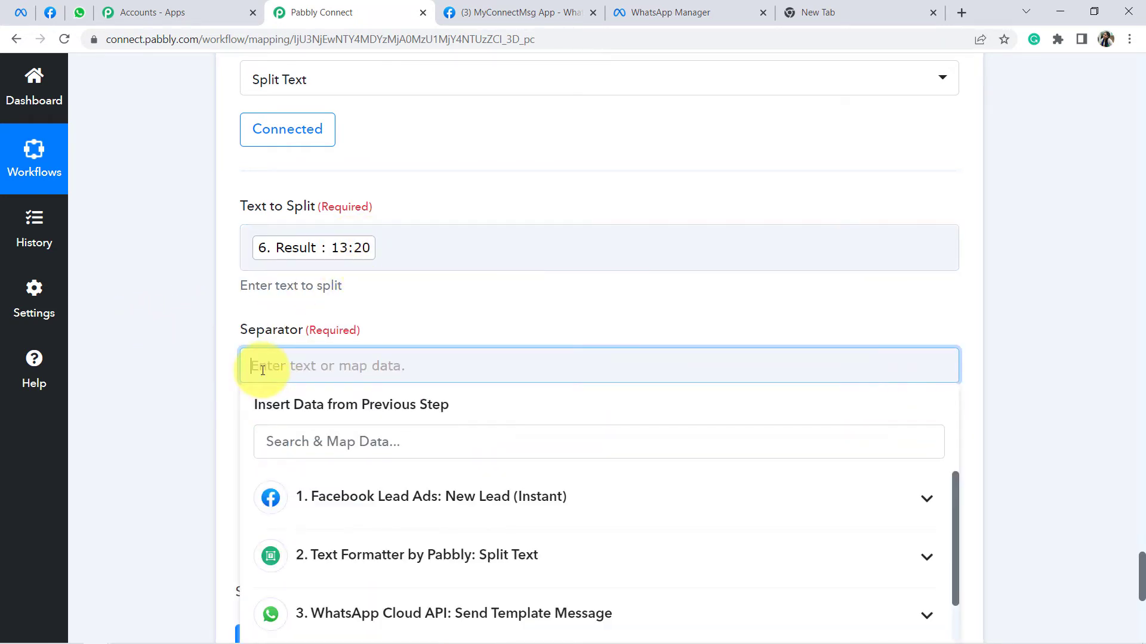
text(:)
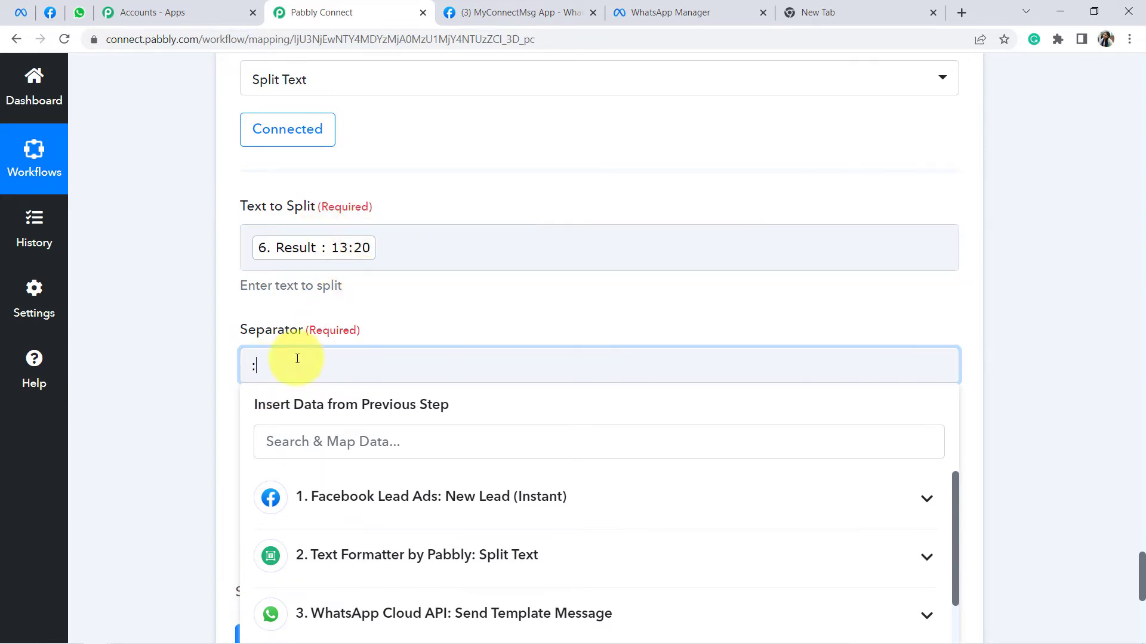
click(209, 384)
scroll(217, 370, down, 3)
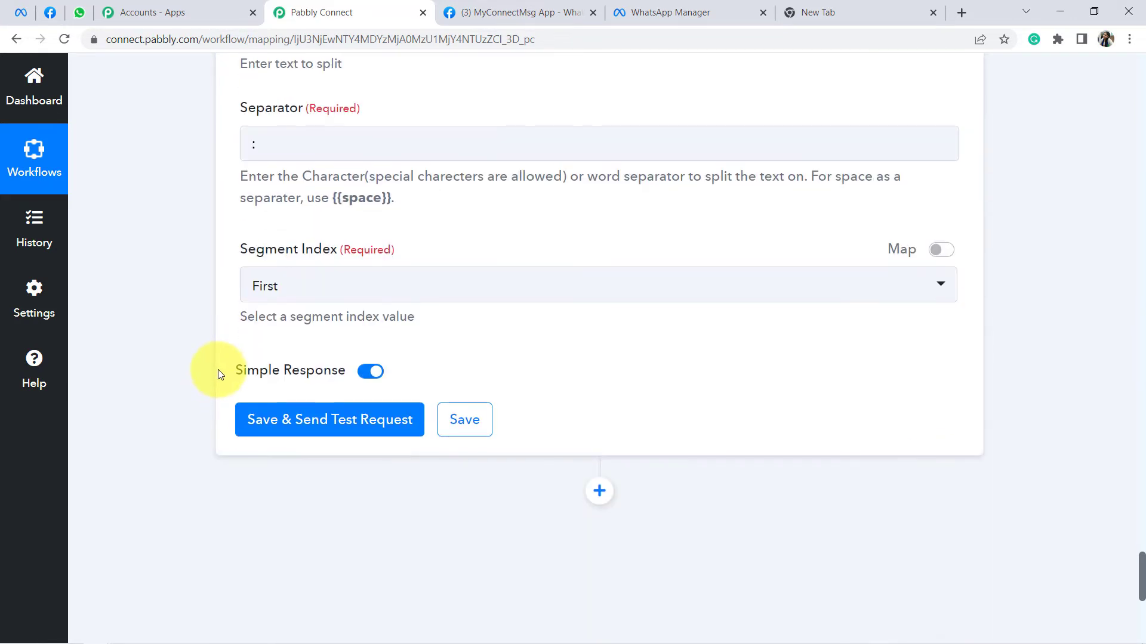
scroll(396, 328, up, 4)
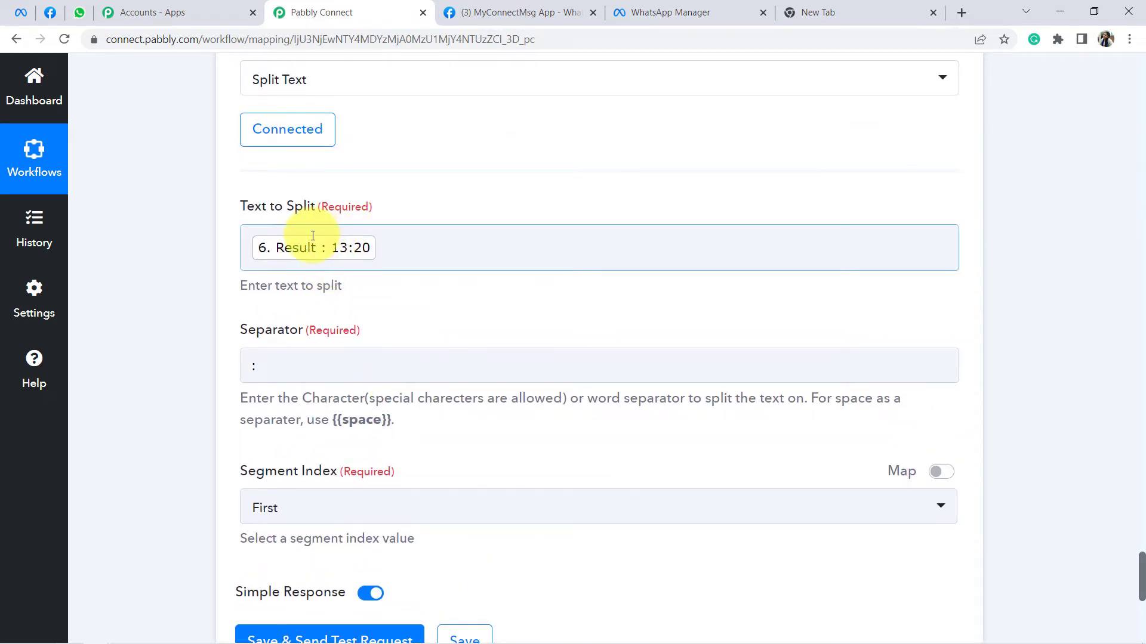
scroll(316, 284, down, 3)
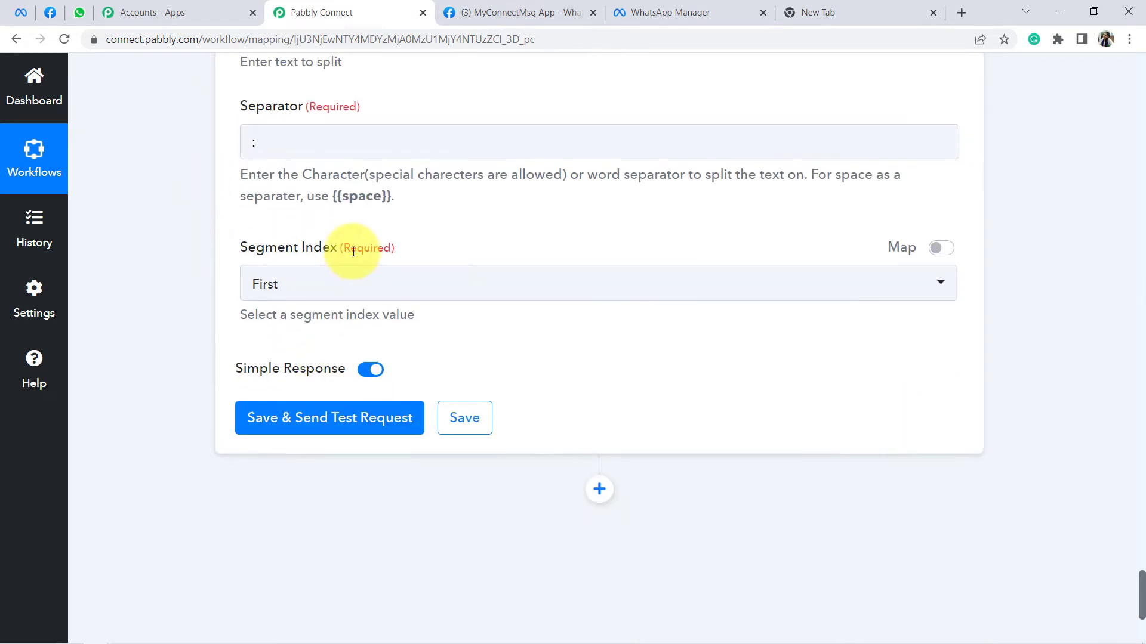
click(307, 435)
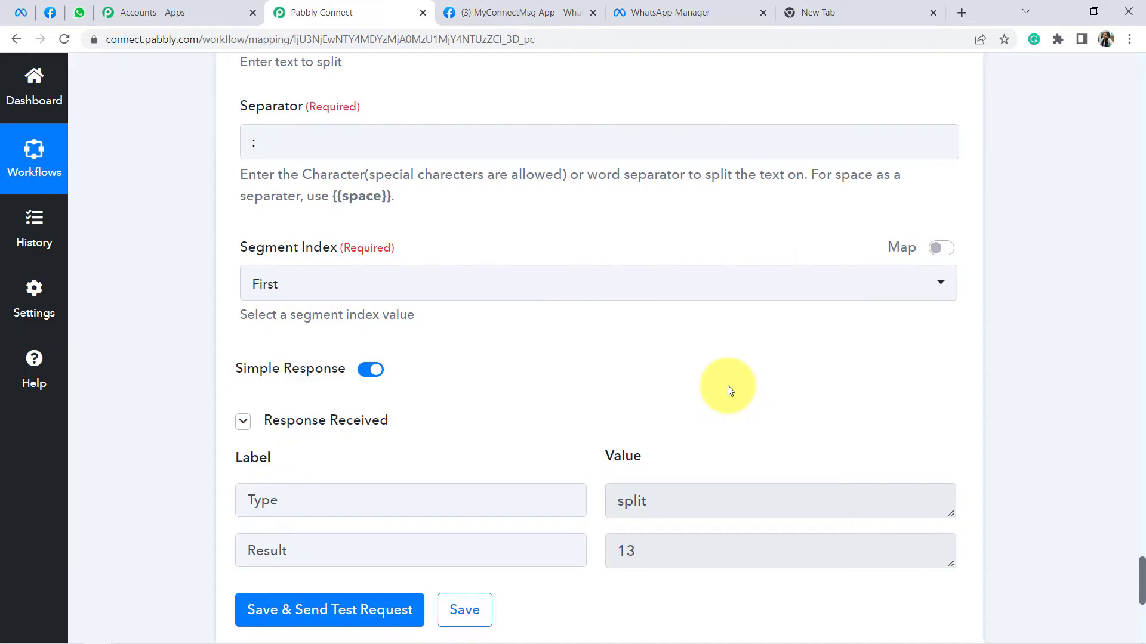
Step: Highlight the returned Result value 13, the hour
scroll(728, 388, down, 2)
click(636, 406)
drag(636, 405, 614, 403)
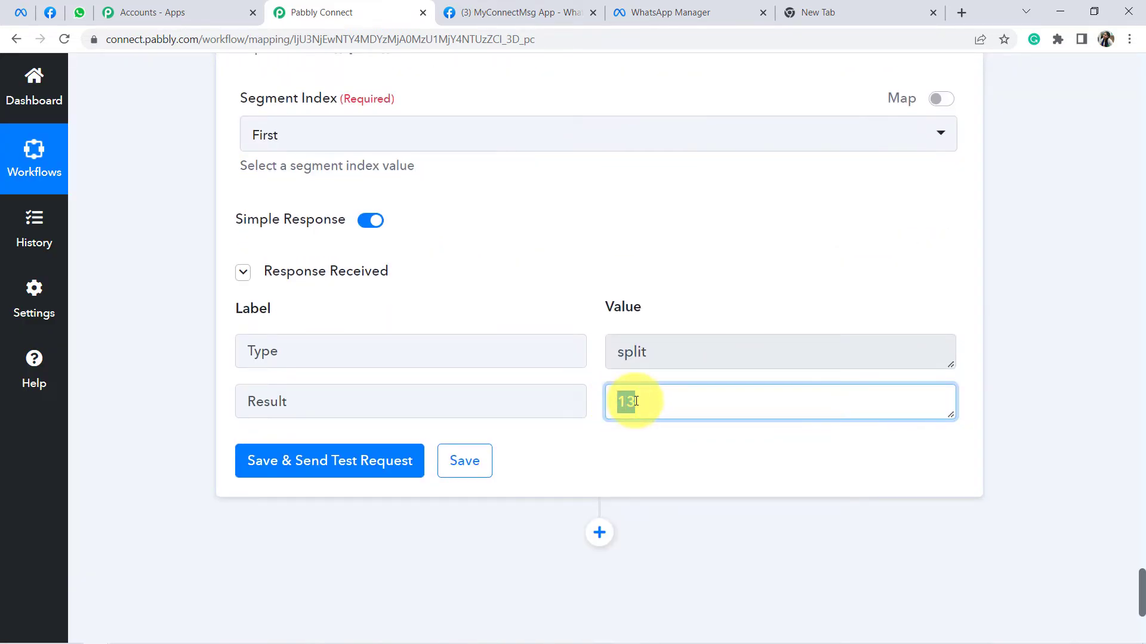
click(640, 402)
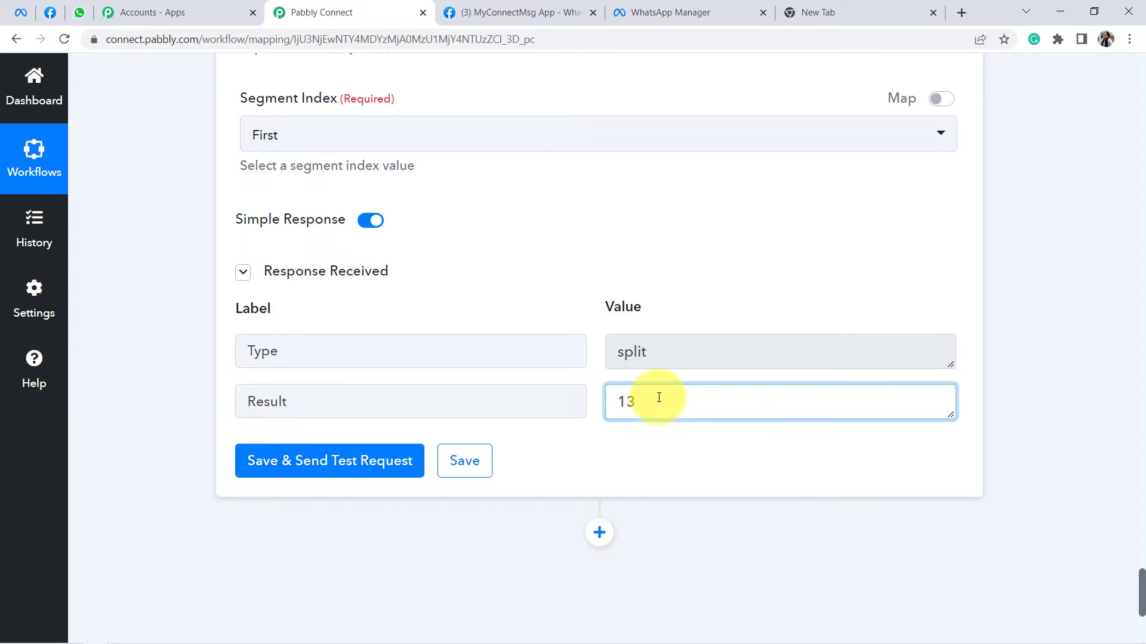
drag(659, 398, 617, 399)
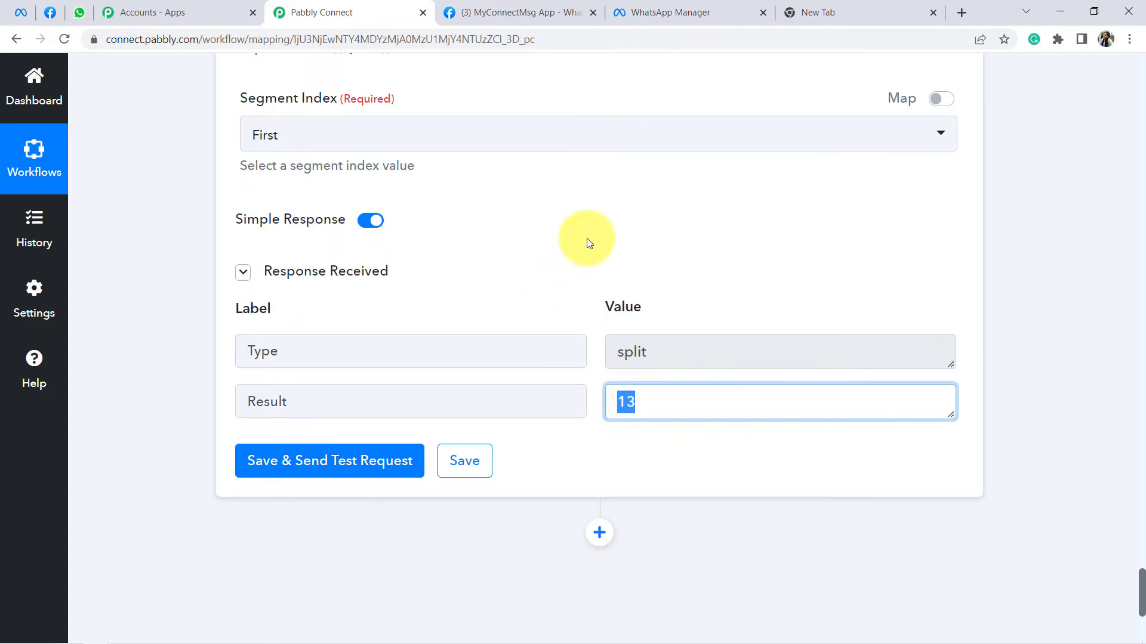
scroll(588, 242, down, 3)
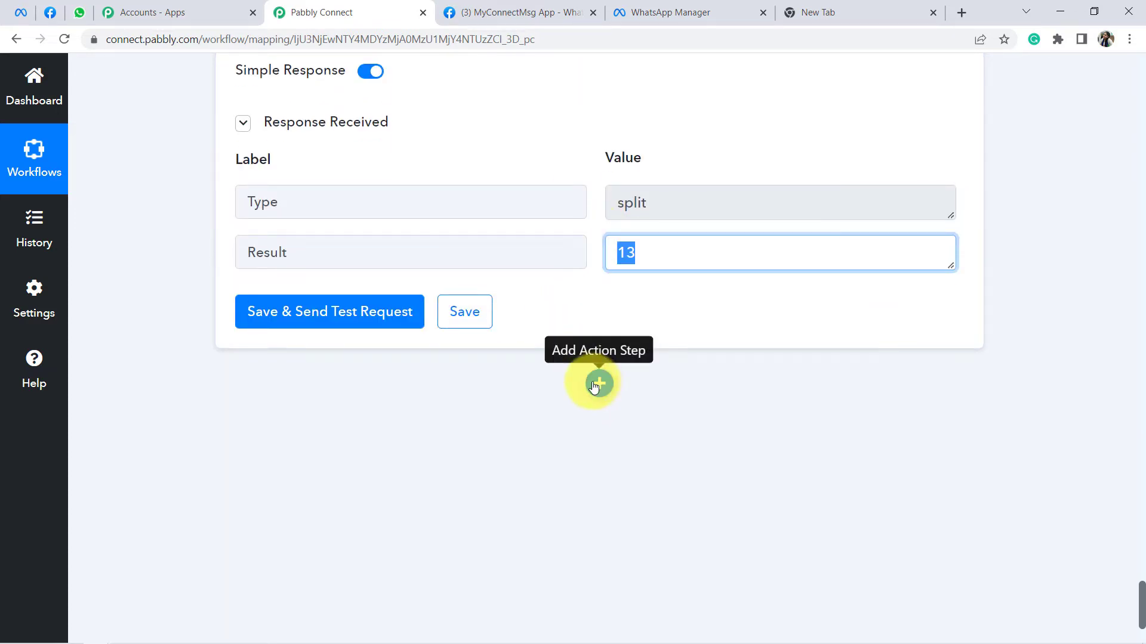
Step: Add a Router step after the Split Text step
click(597, 384)
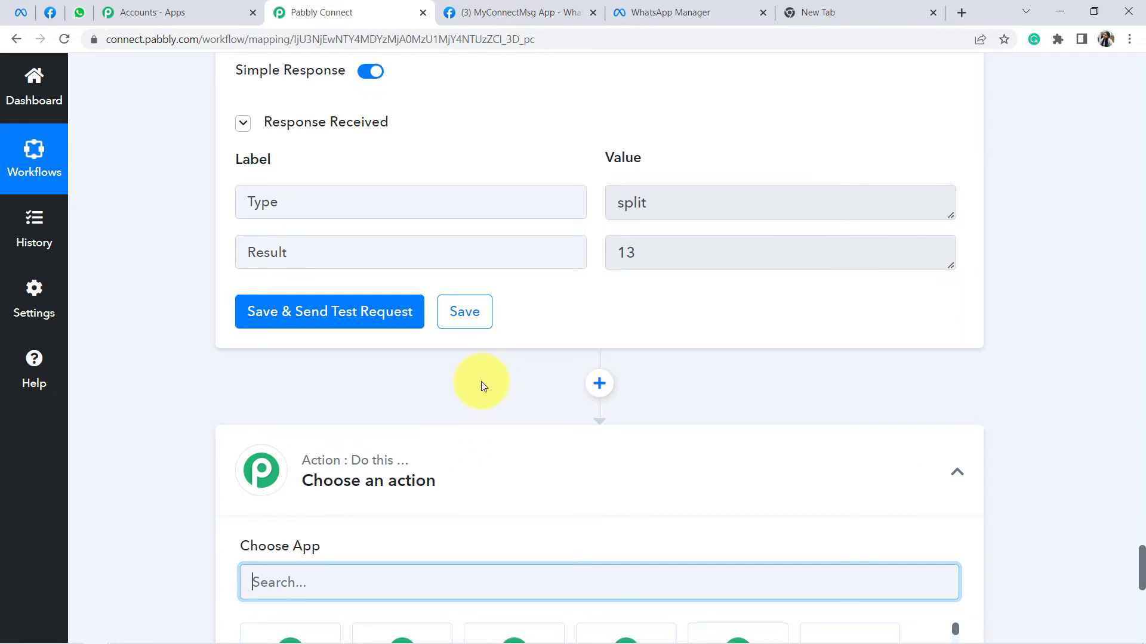
scroll(480, 381, down, 2)
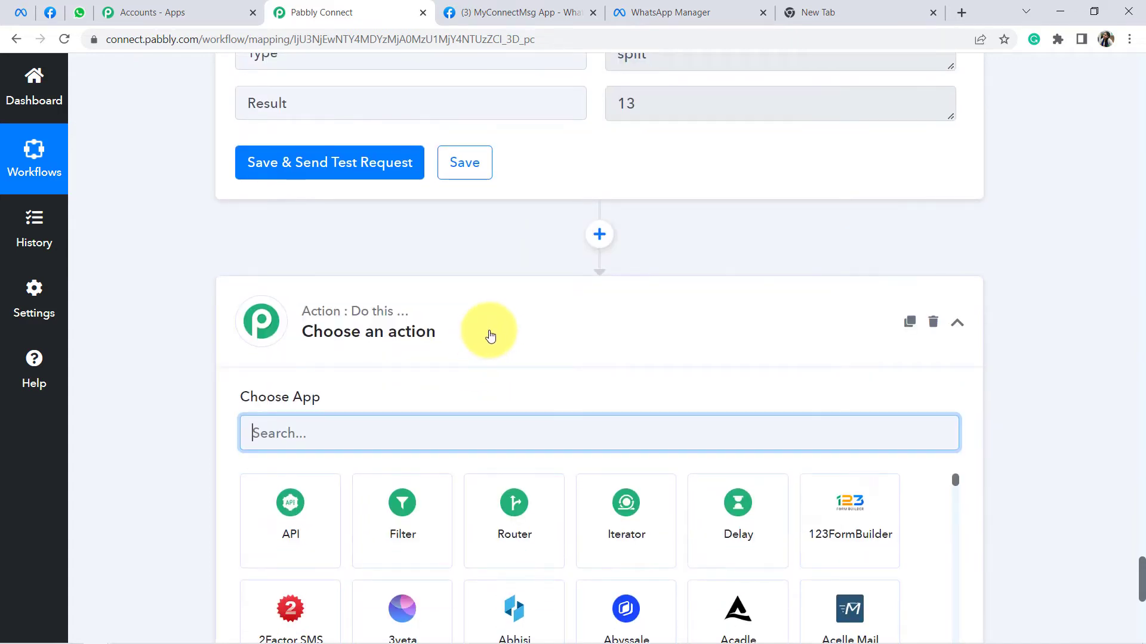
click(516, 519)
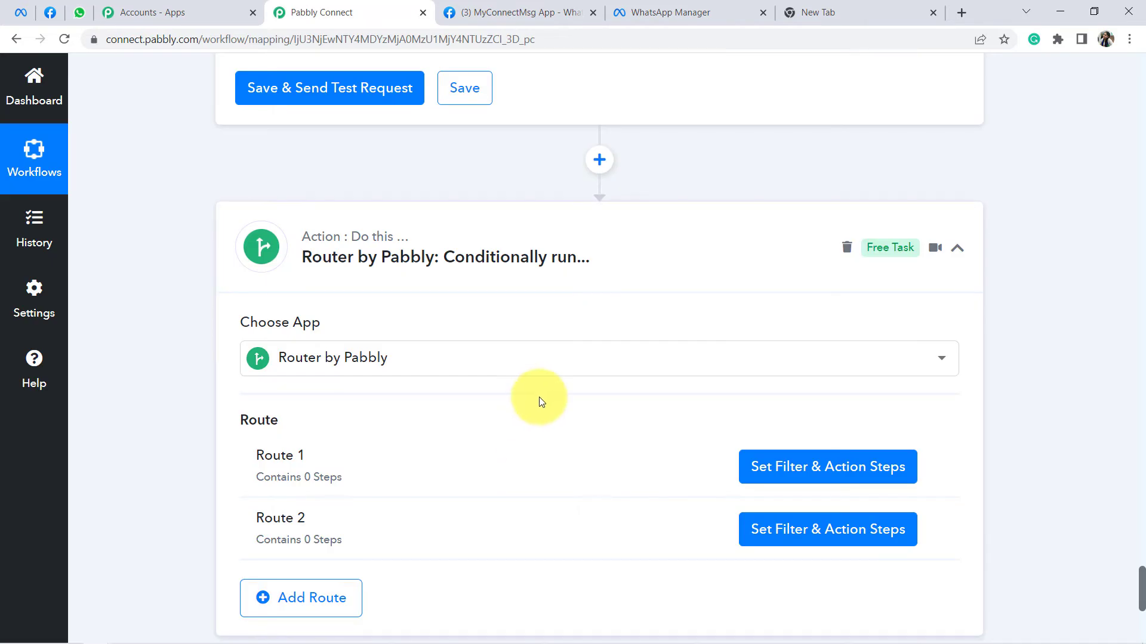
scroll(556, 373, down, 1)
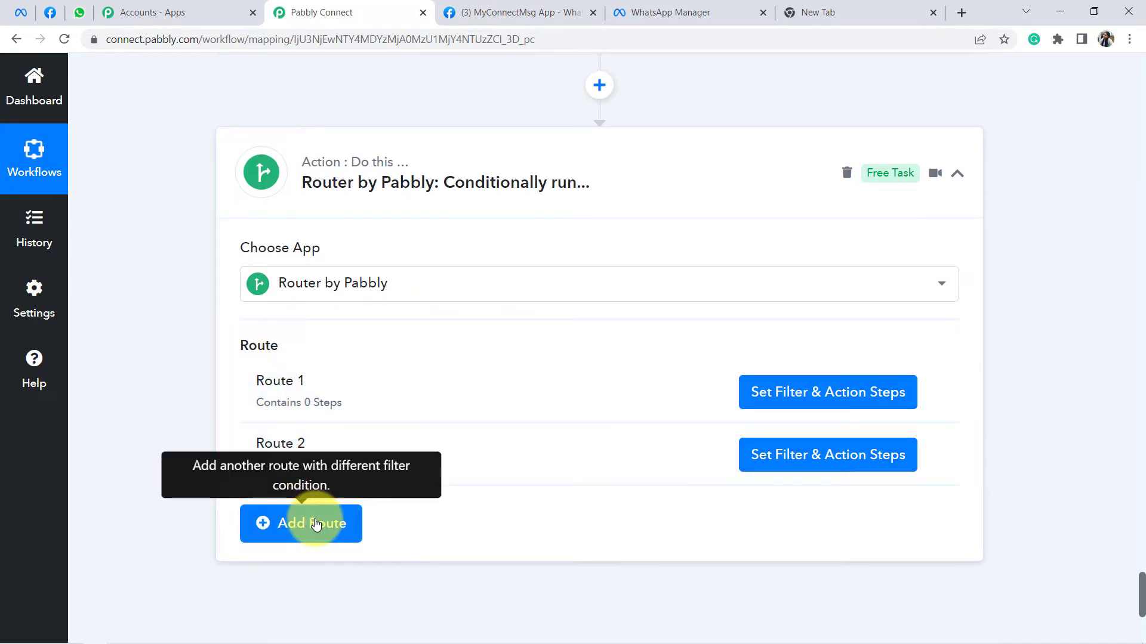
scroll(359, 458, down, 1)
Step: Highlight the empty Route 1 and Route 2 entries, then bring up Route 1's options menu
drag(264, 308, 342, 316)
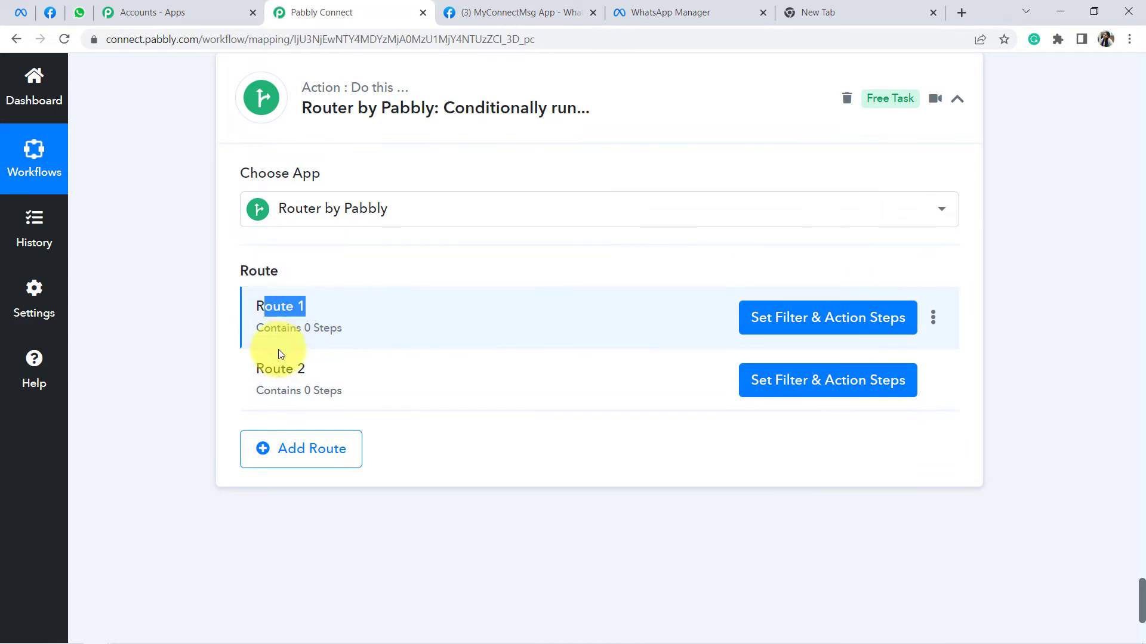
drag(257, 370, 299, 393)
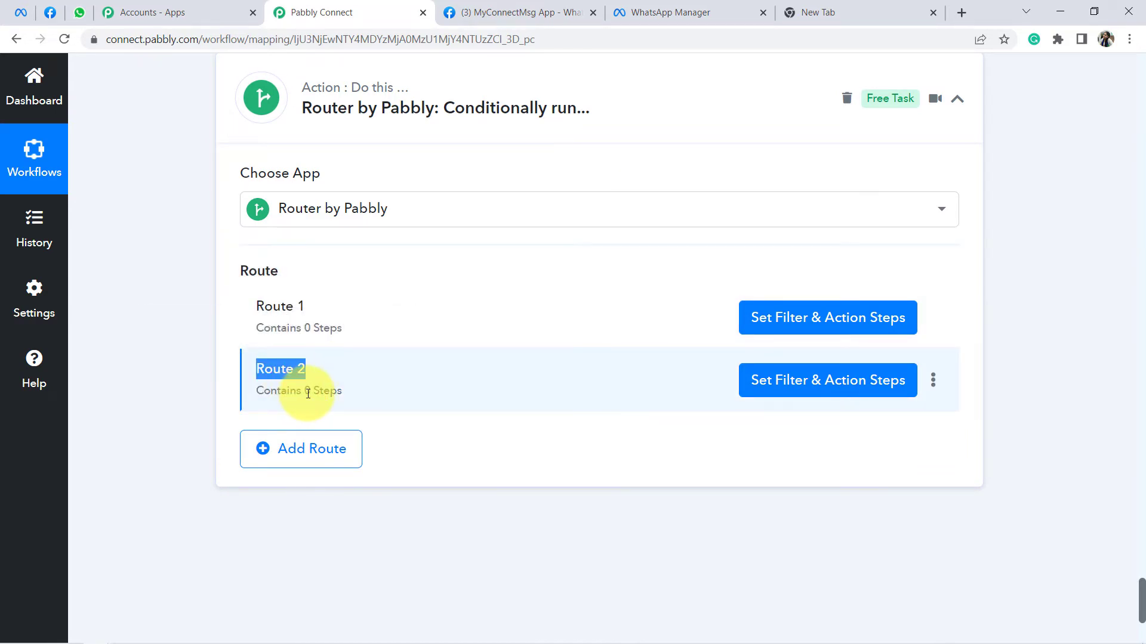
drag(274, 308, 341, 312)
drag(272, 371, 350, 392)
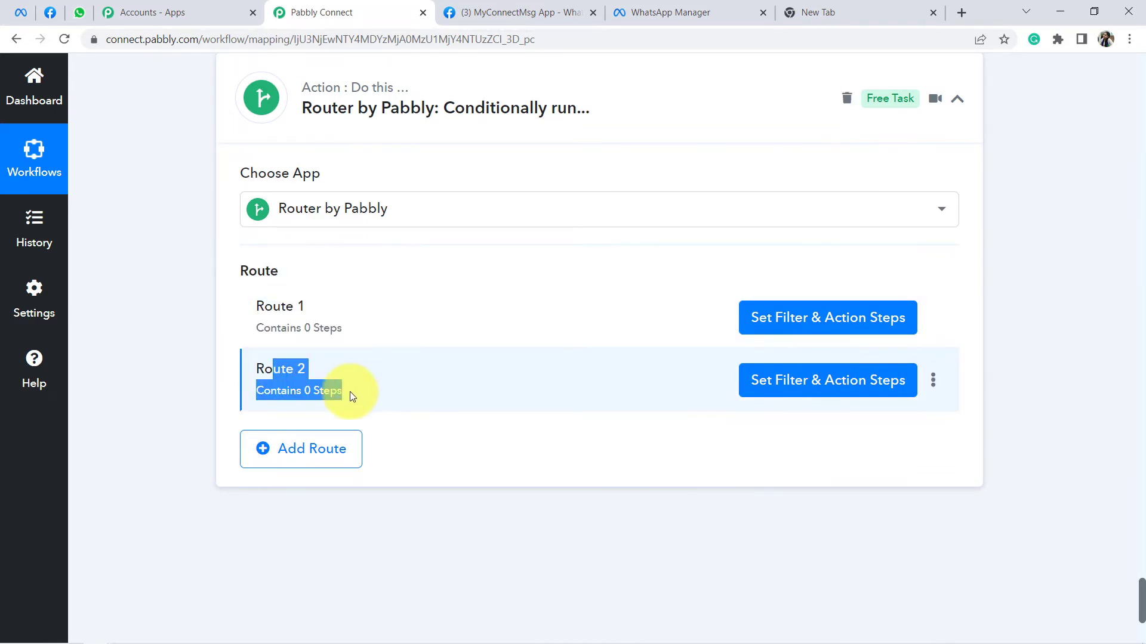
click(350, 391)
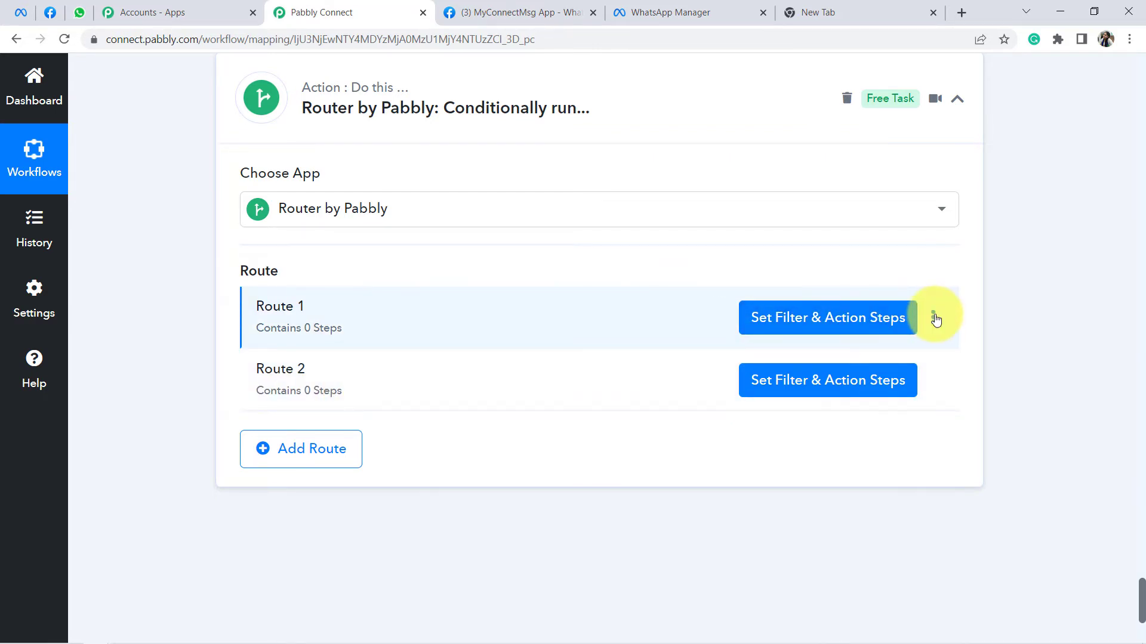
click(933, 317)
Step: Rename Route 1 to its midnight follow-up name and save it
click(857, 351)
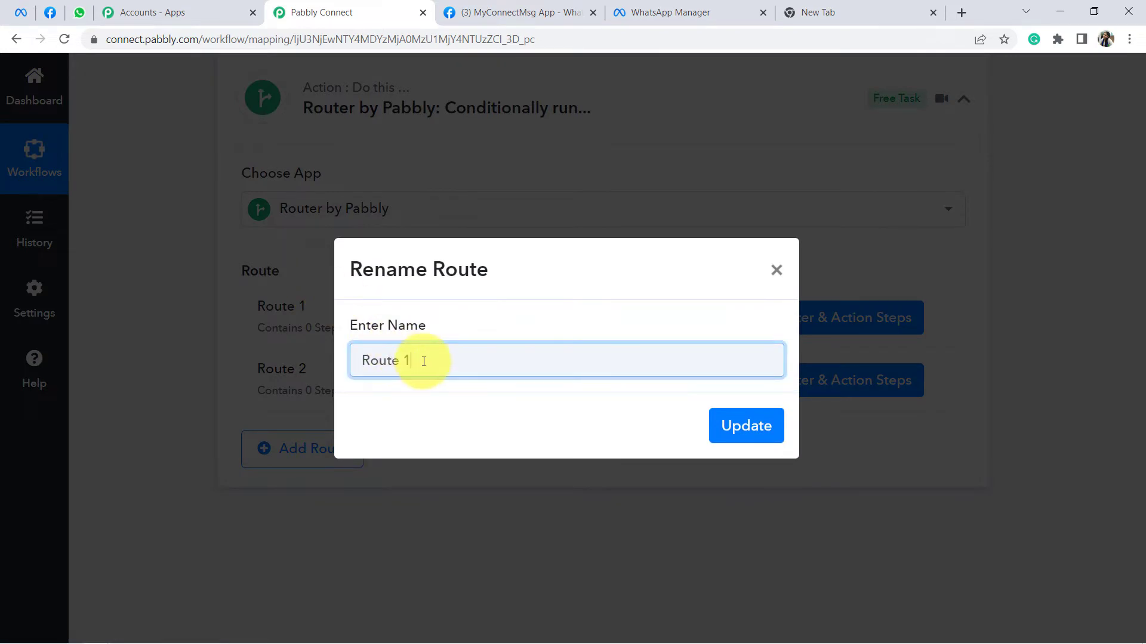
drag(422, 360, 220, 349)
key(BackSpace)
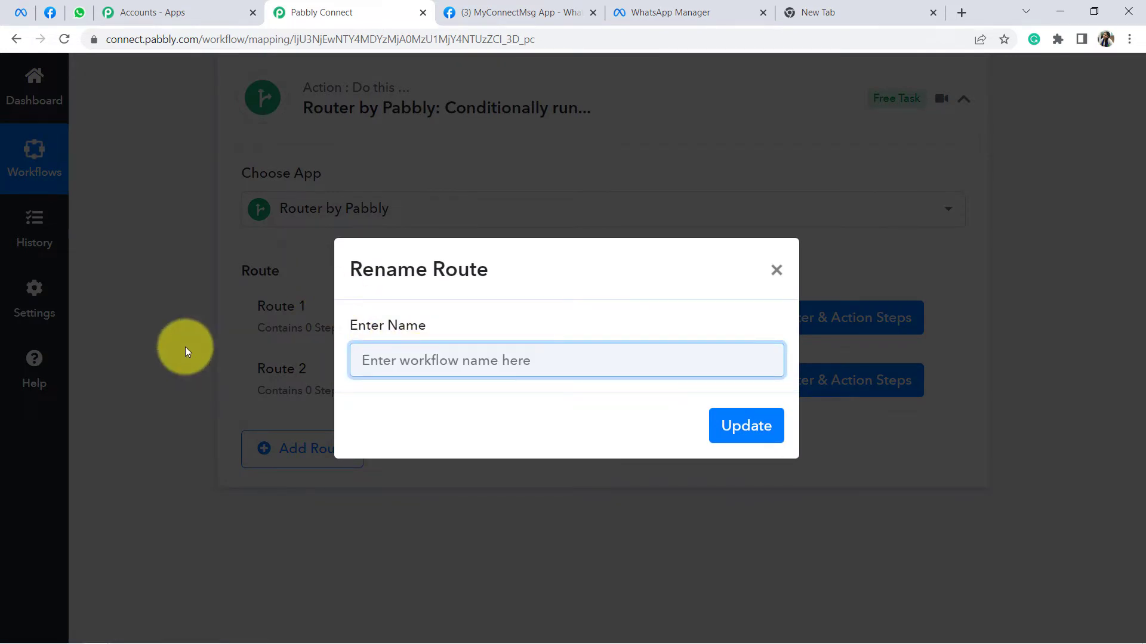
text(If)
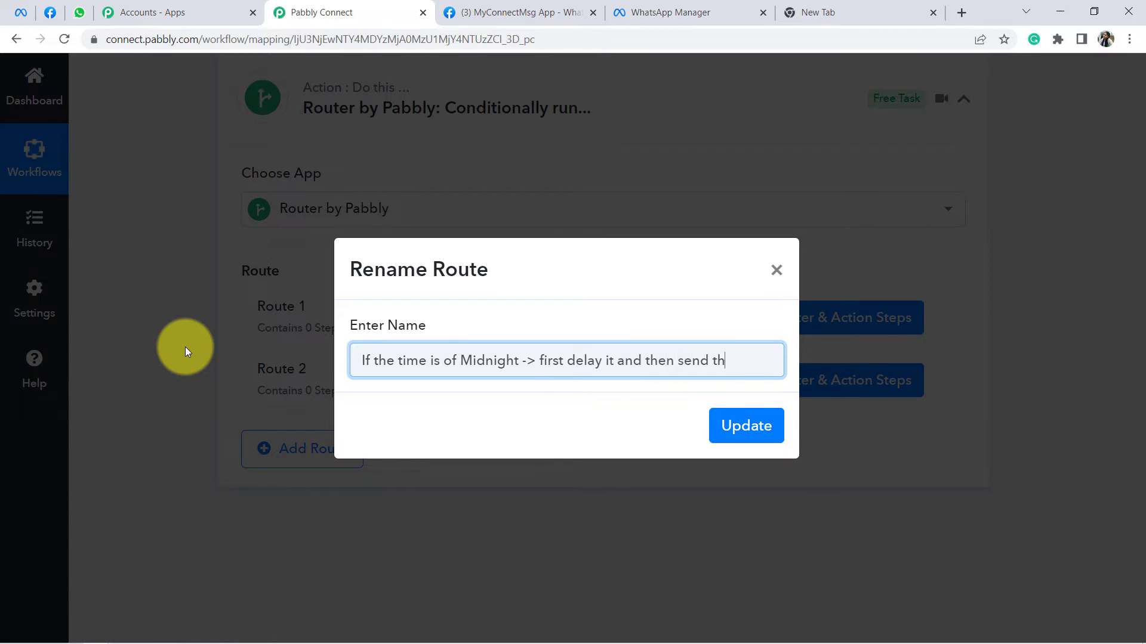
text(llowup)
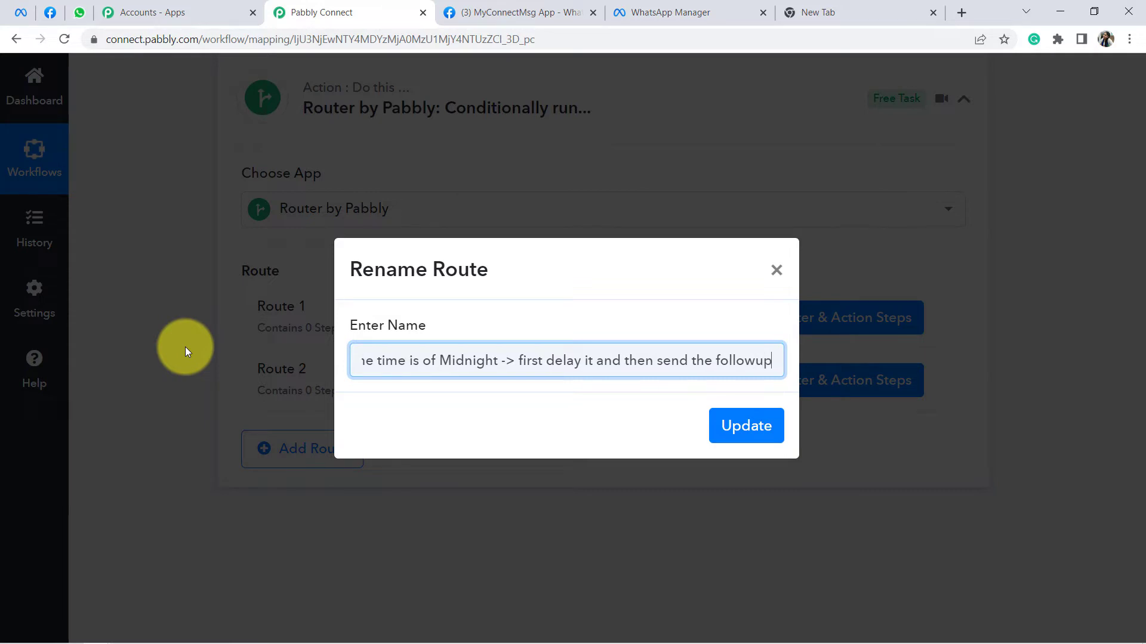
triple_click(504, 358)
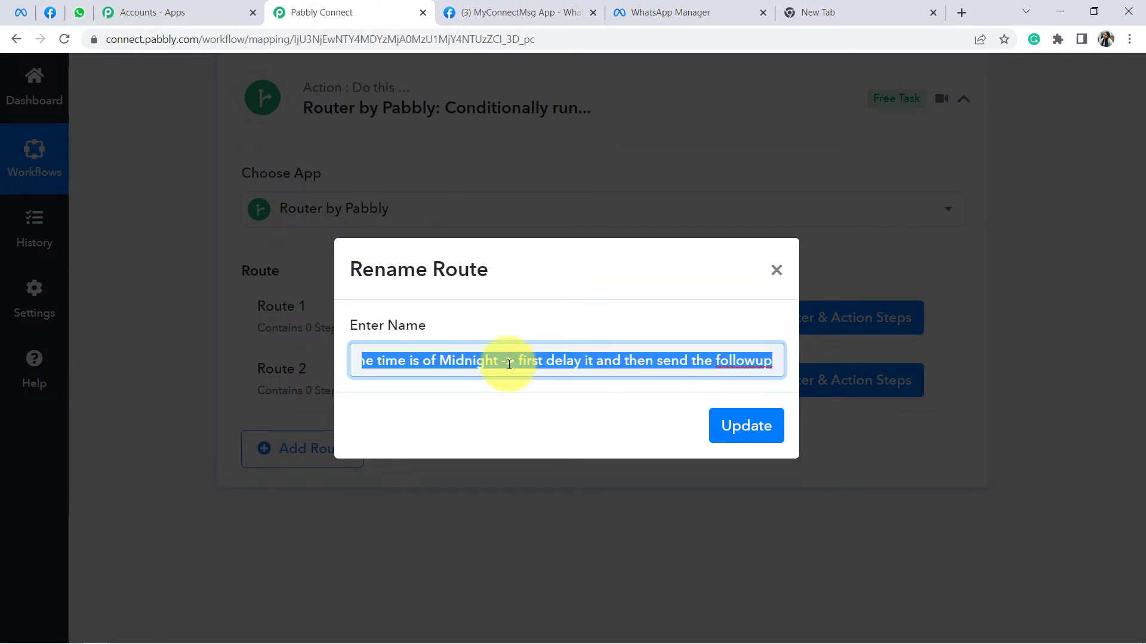
click(750, 439)
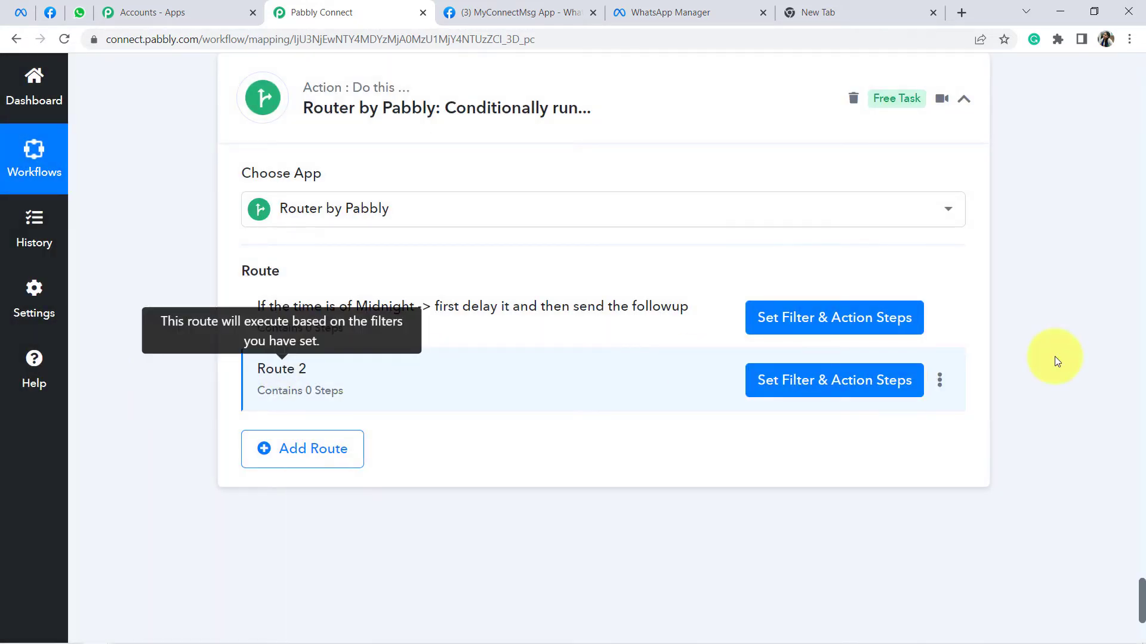
Step: Rename Route 2 to 'from morning to eveing -> directly send the followups'
click(937, 387)
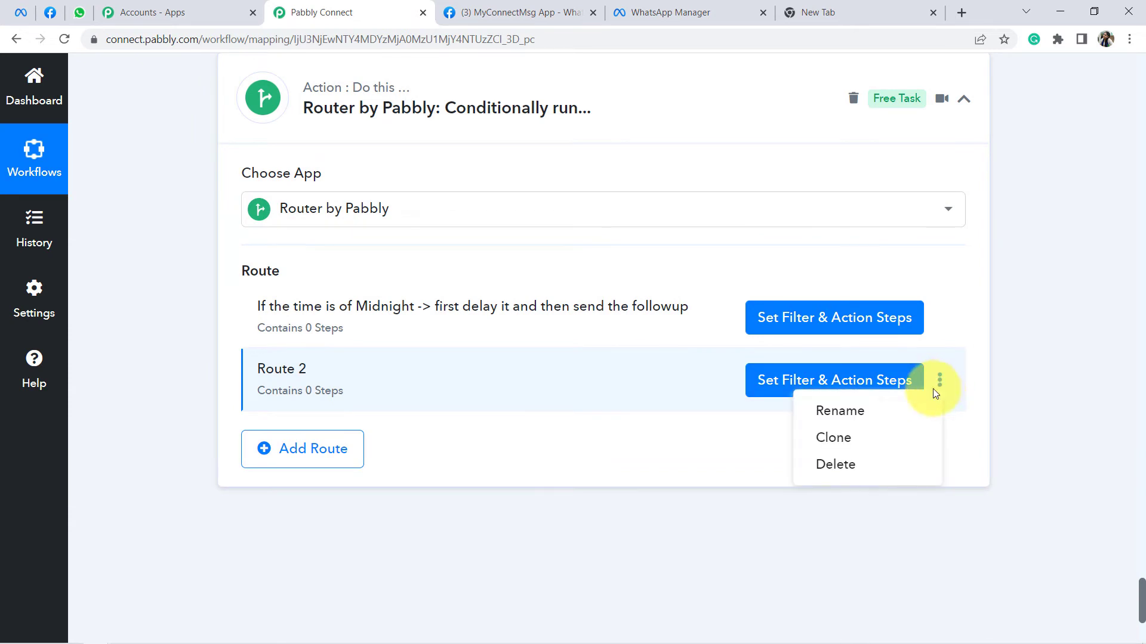
click(838, 414)
triple_click(373, 359)
text(If the time is of Midnight -> first delay it and then send the followup)
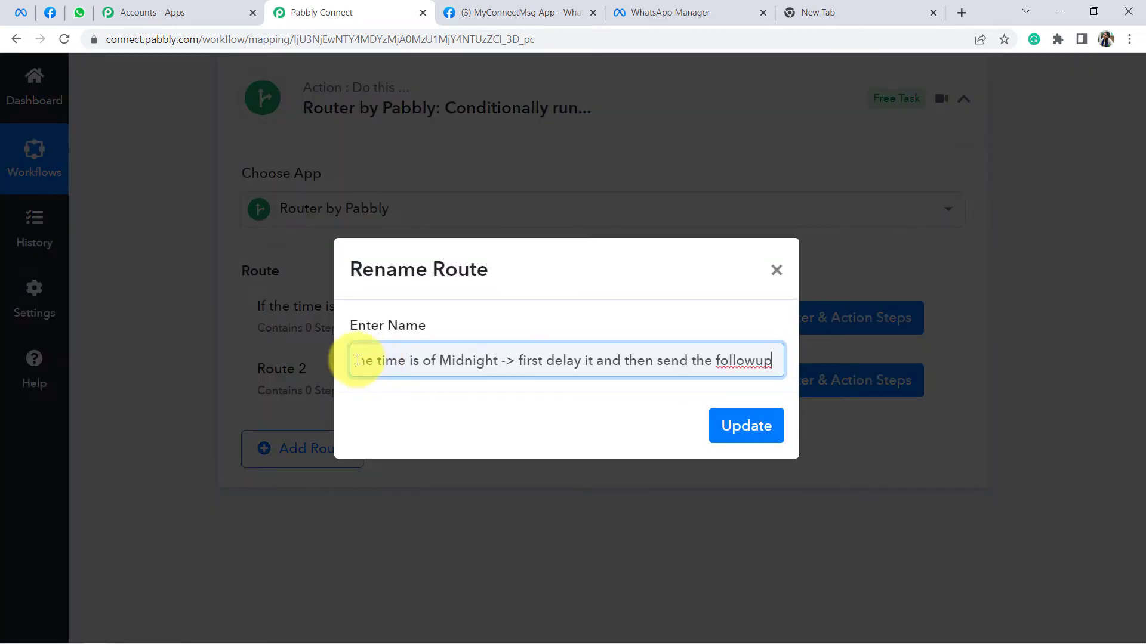
drag(399, 355, 302, 360)
click(440, 361)
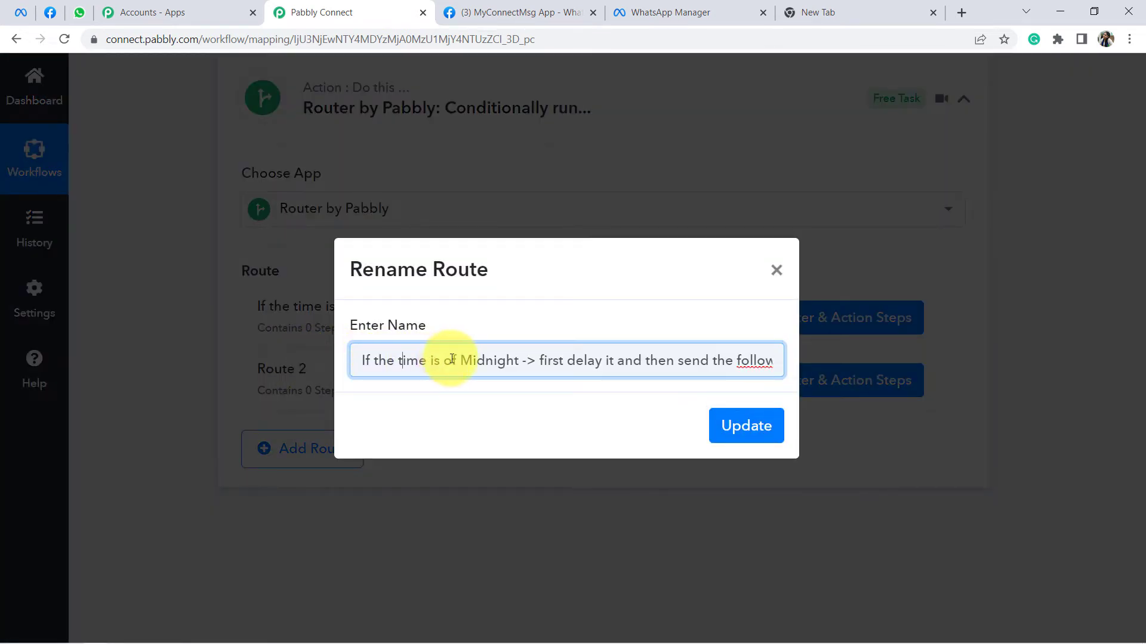
text(not)
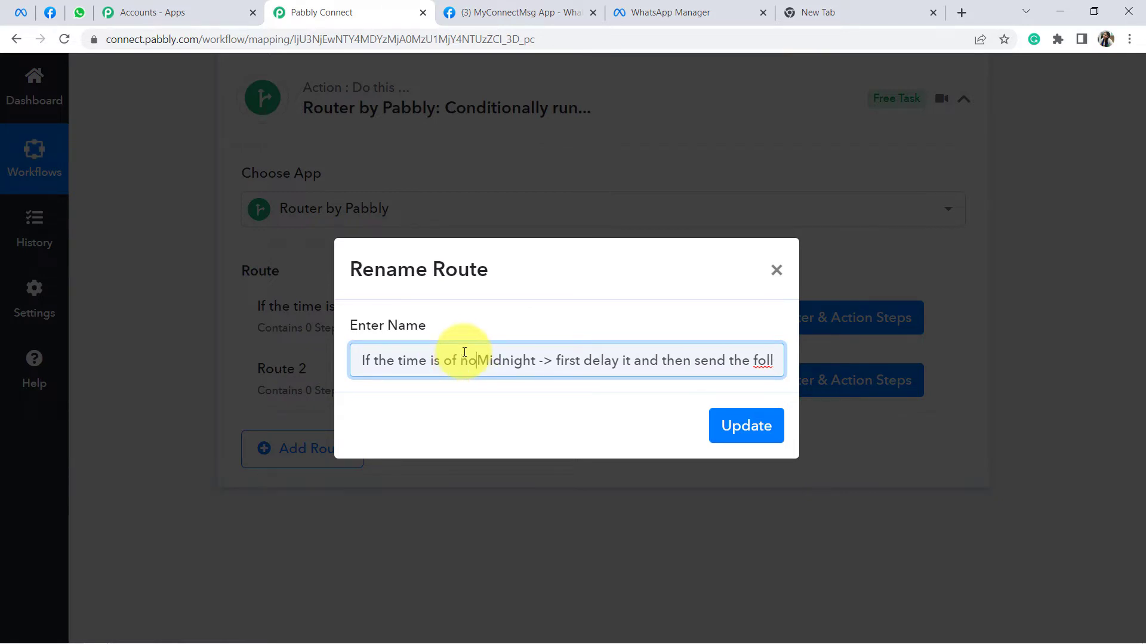
key(BackSpace)
key(BackSpace)
key(BackSpace)
key(BackSpace)
key(Delete)
key(Delete)
key(Delete)
key(Delete)
key(Delete)
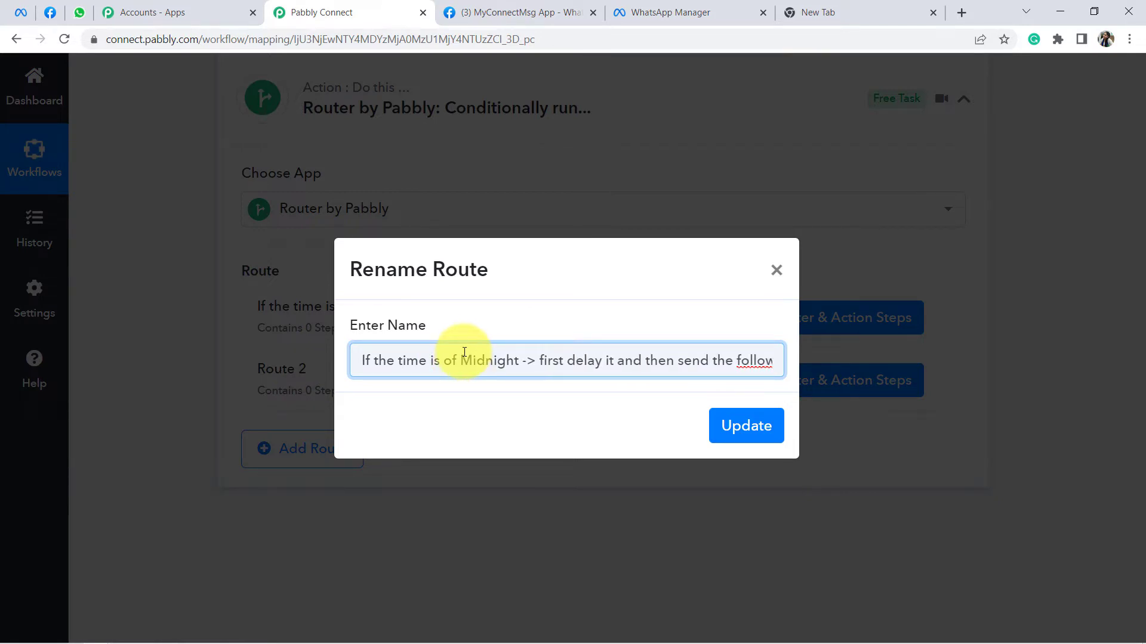
key(Delete)
key(Delete)
key(Delete)
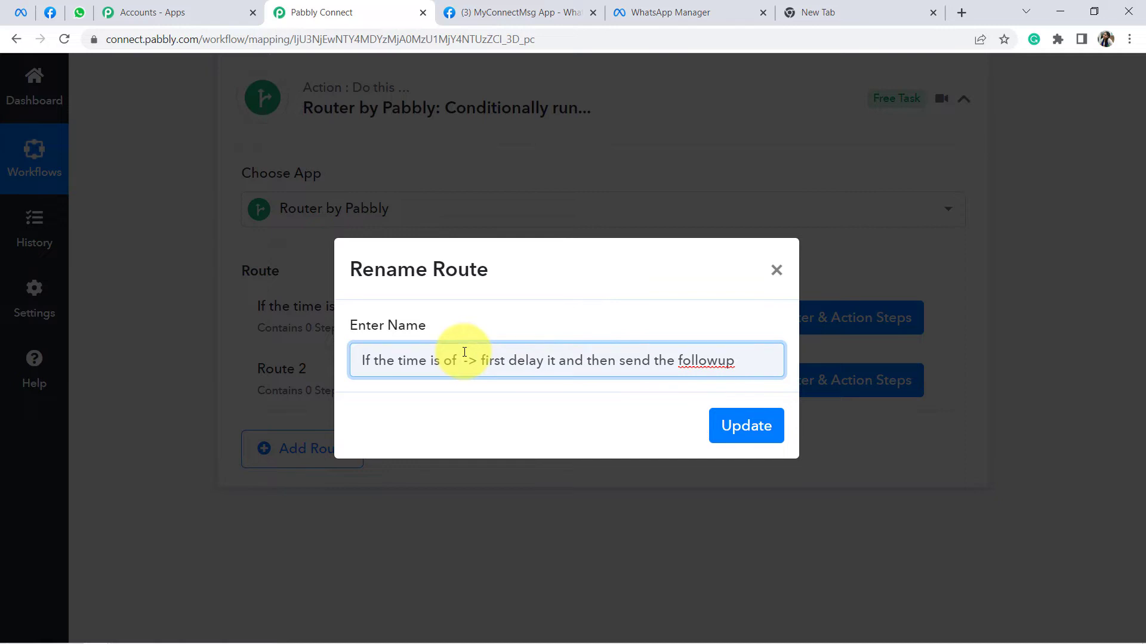
key(BackSpace)
key(BackSpace)
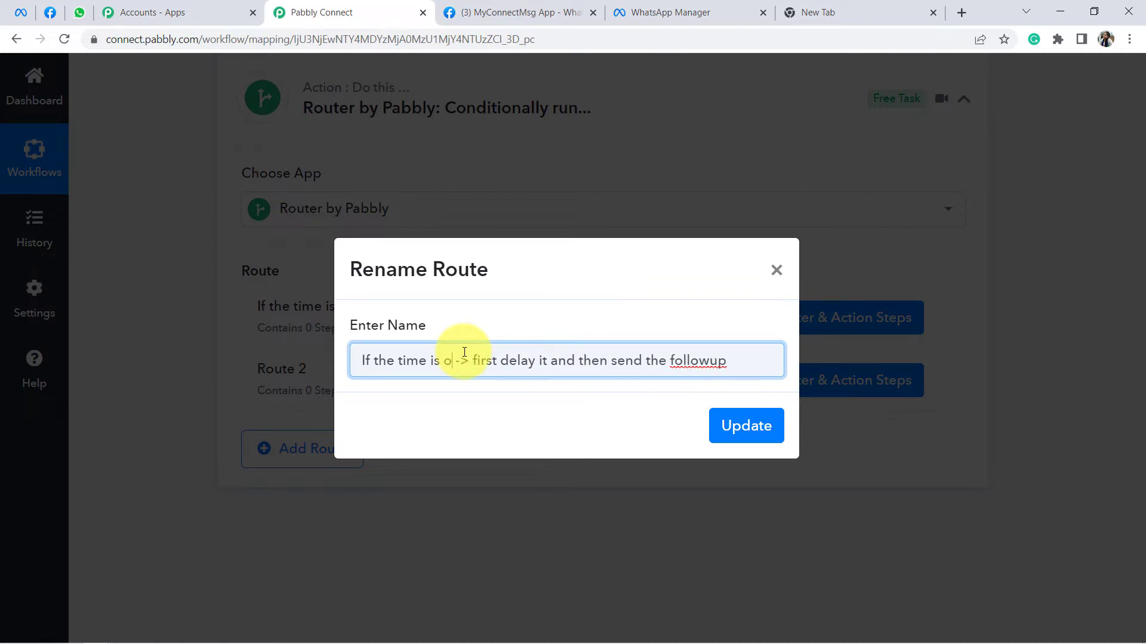
key(BackSpace)
key(BackSpace)
key(BackSpace)
key(BackSpace)
text(fro)
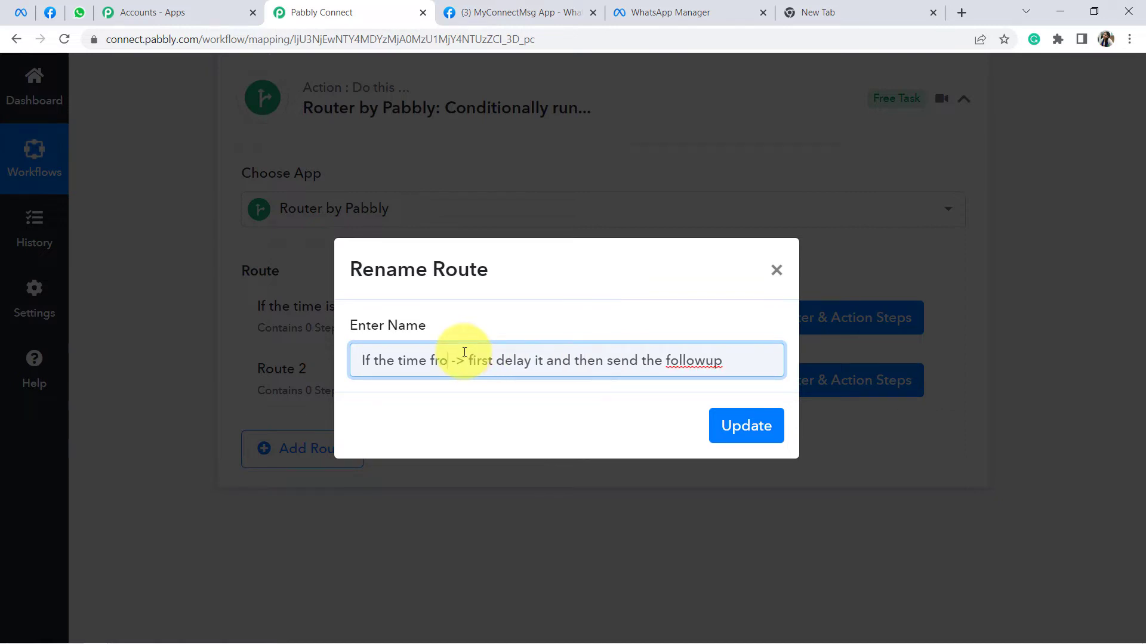
text(m morning to eve)
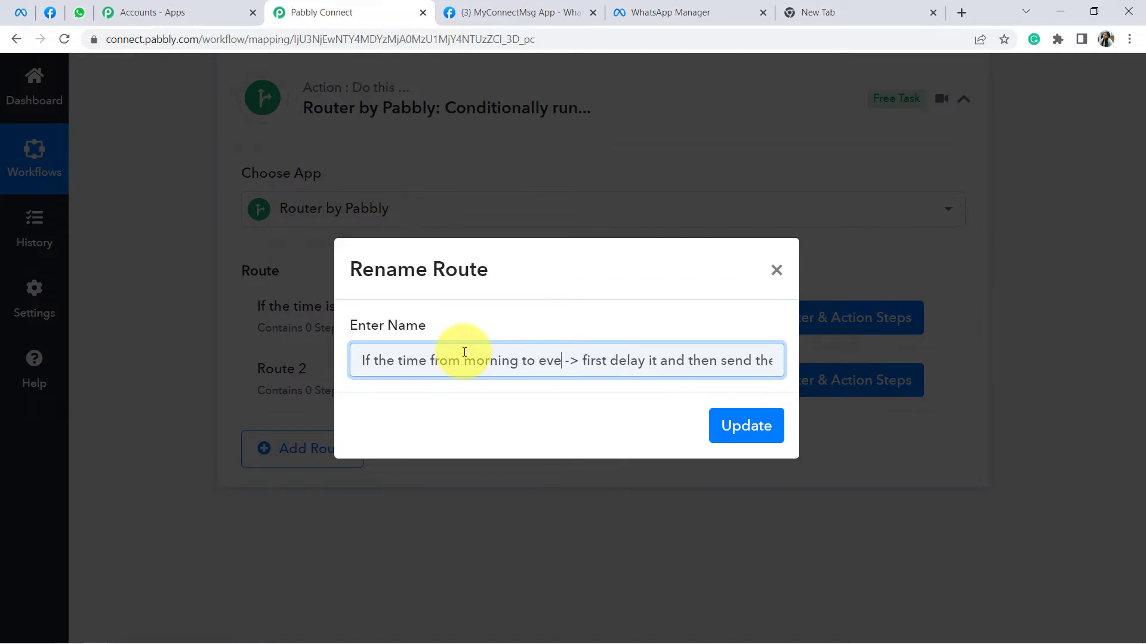
text(ing -> )
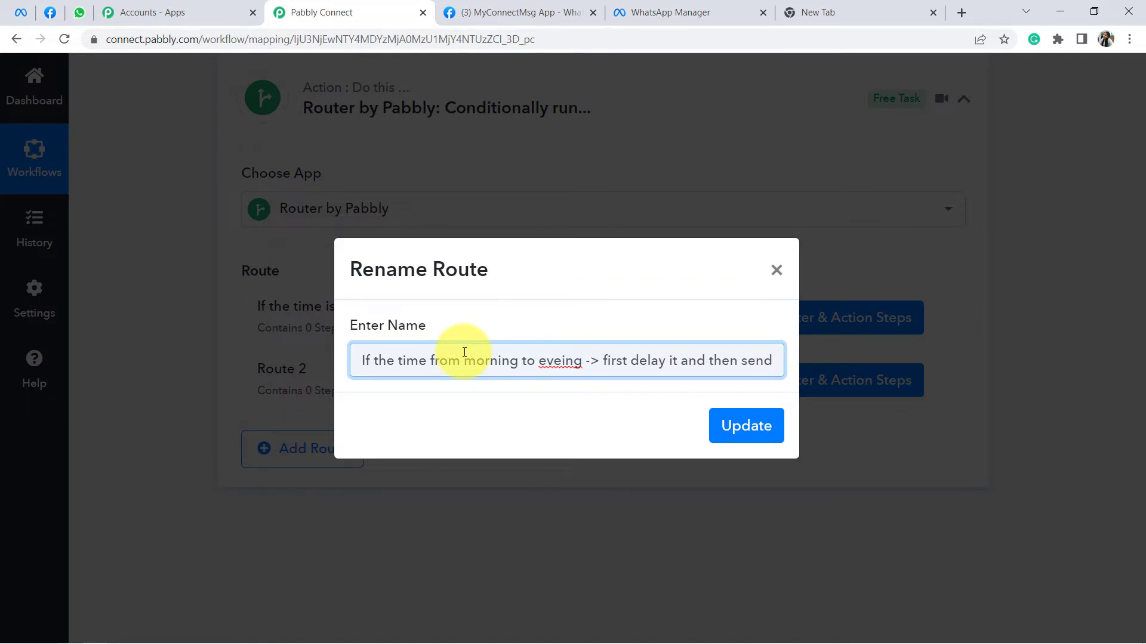
text(directly sen)
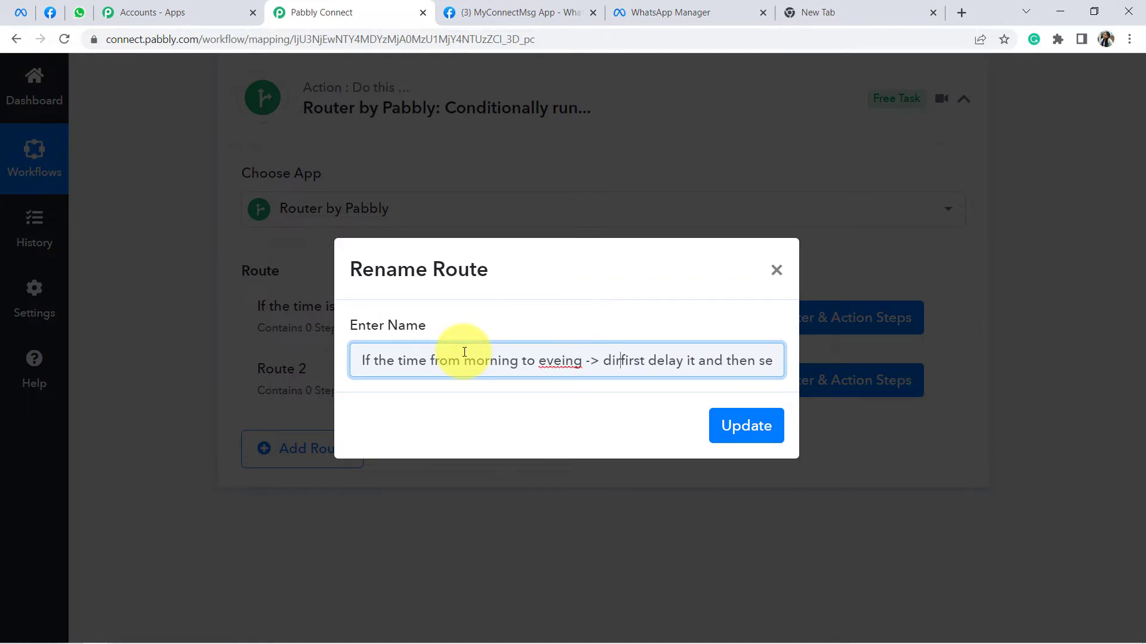
text(d the follo)
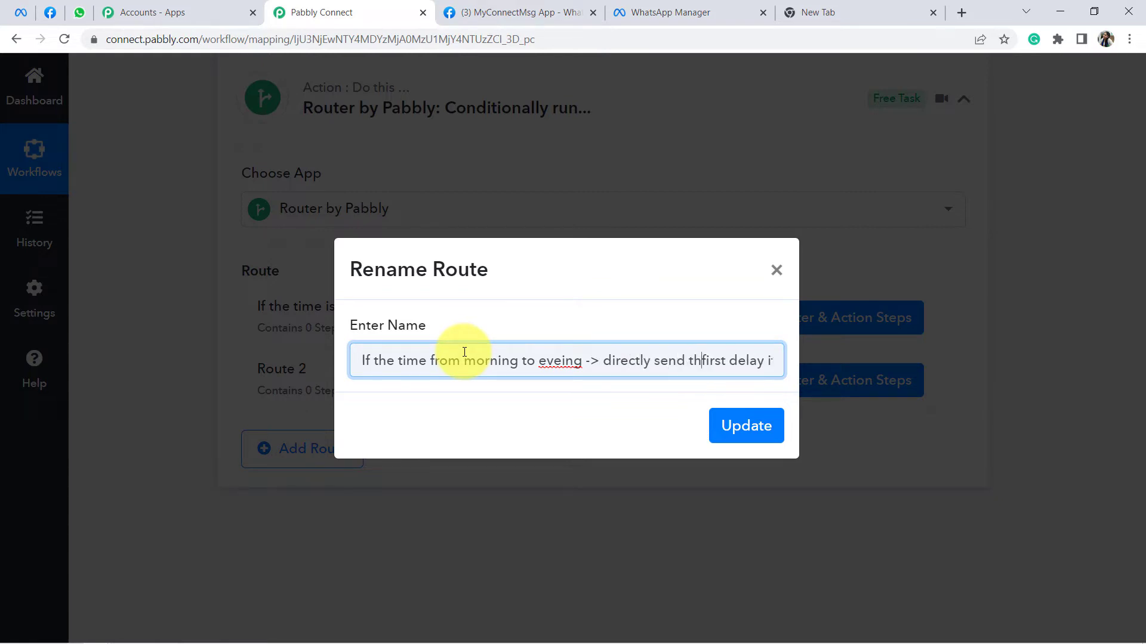
text(wups)
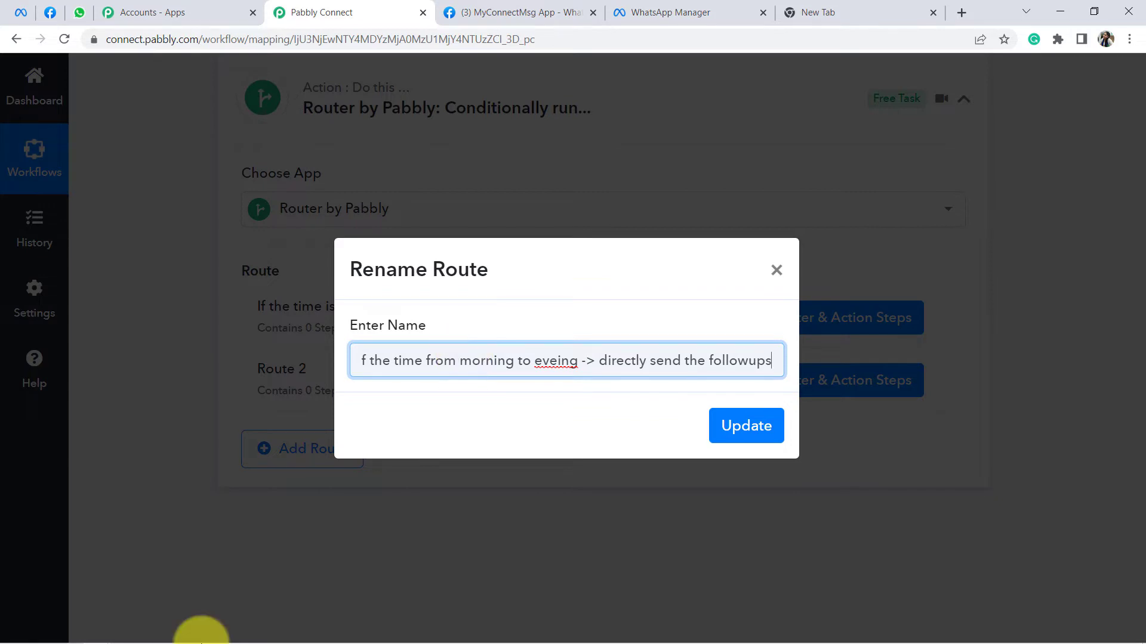
Step: Correct the spellings to 'evening' and 'follow-ups', then update Route 2's name
right_click(550, 362)
click(587, 374)
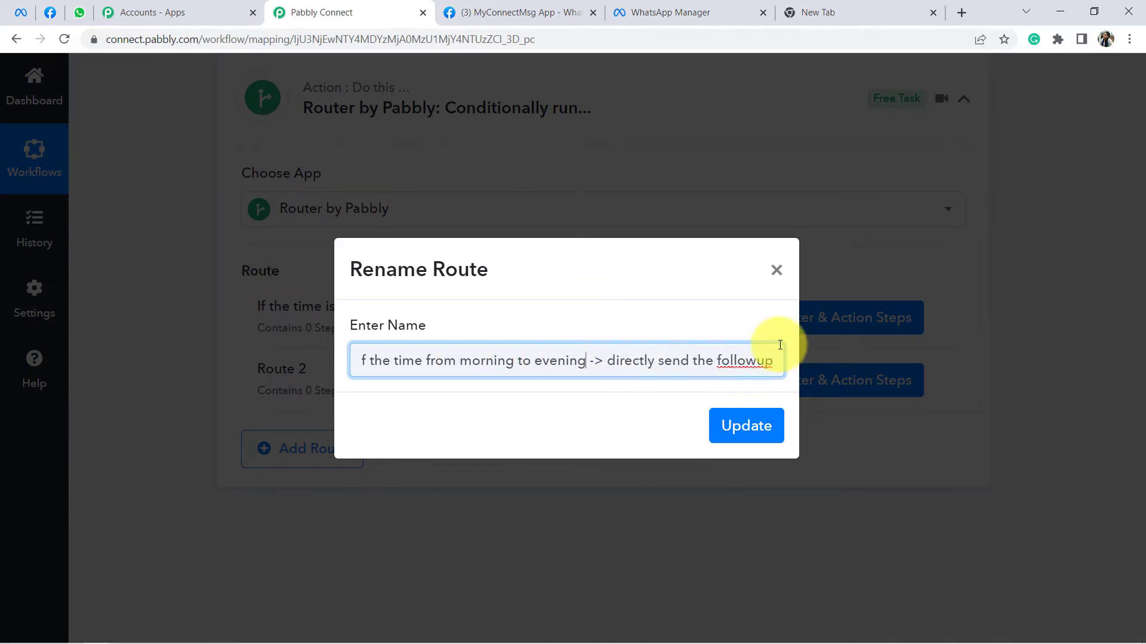
right_click(732, 362)
click(765, 382)
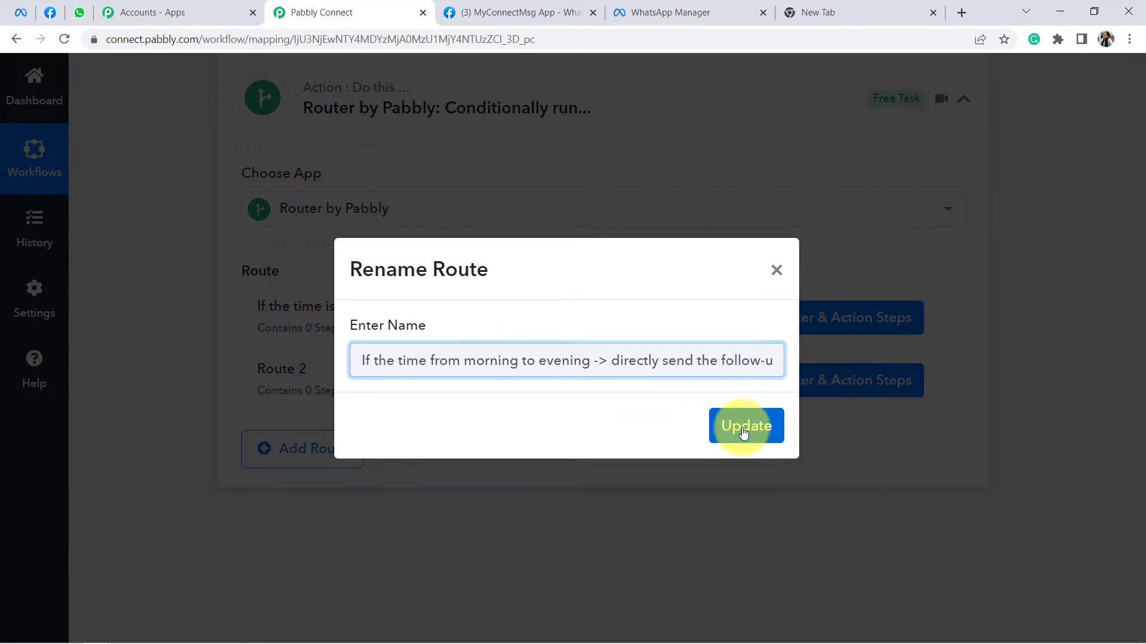
click(743, 433)
drag(297, 306, 389, 382)
Step: Open the Midnight route's filter panel showing Res1 Created Time with an Equal to filter type
click(834, 339)
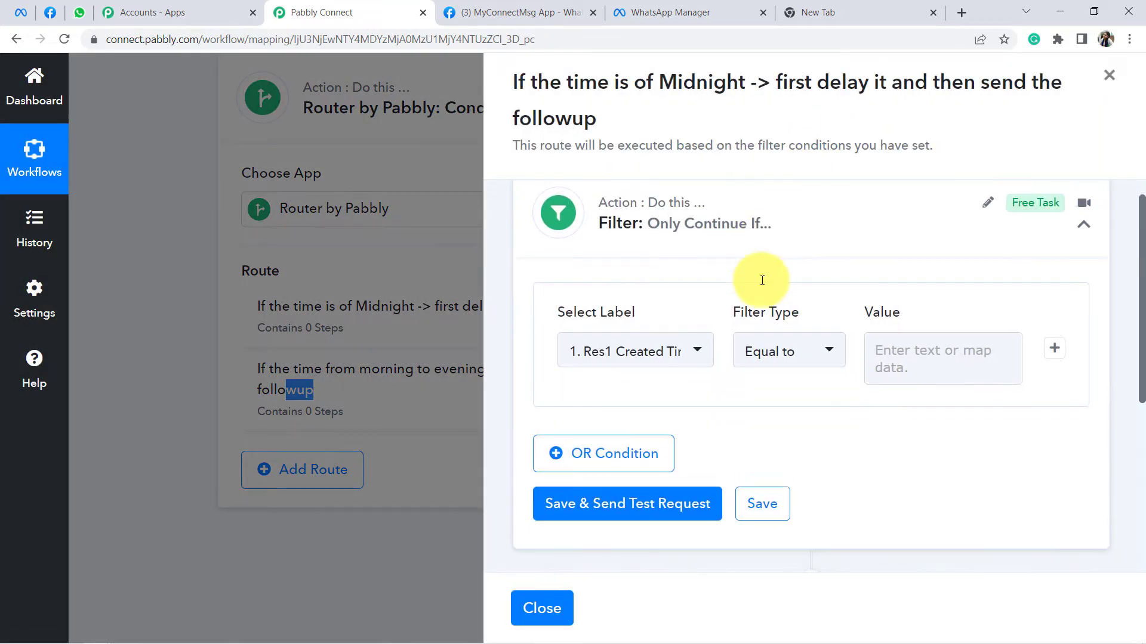
scroll(803, 326, down, 4)
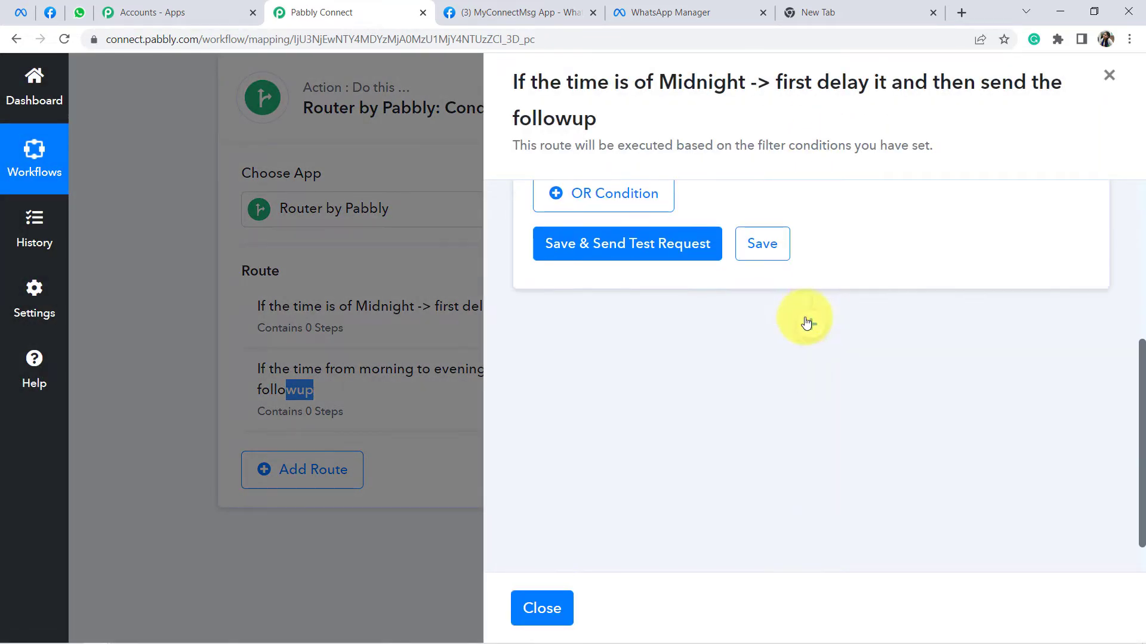
scroll(803, 334, down, 1)
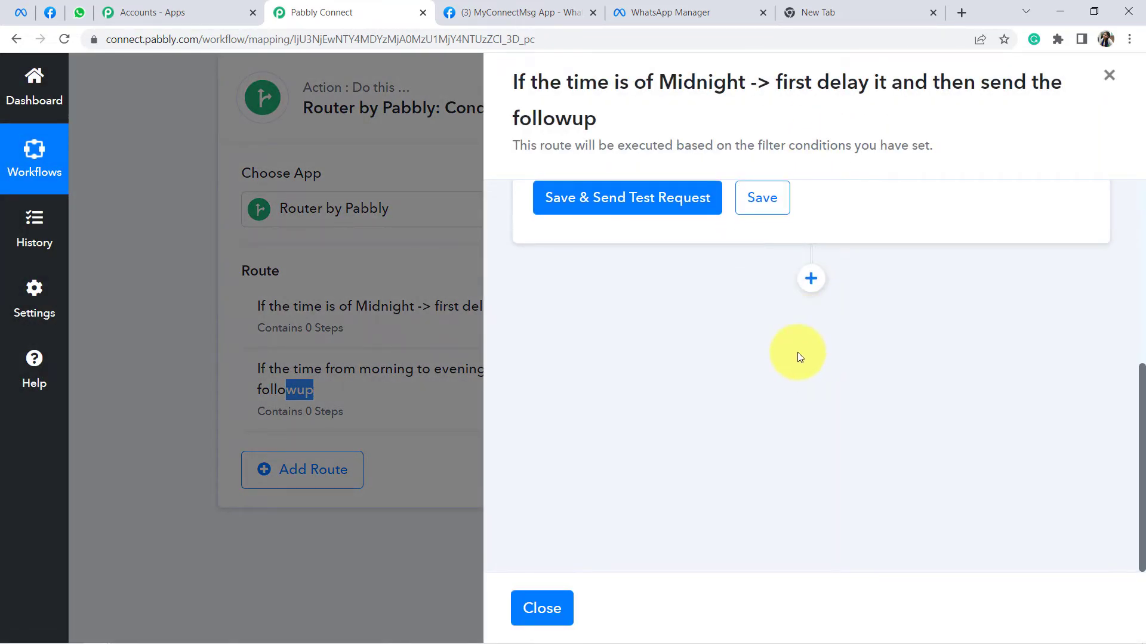
click(796, 524)
scroll(761, 262, up, 6)
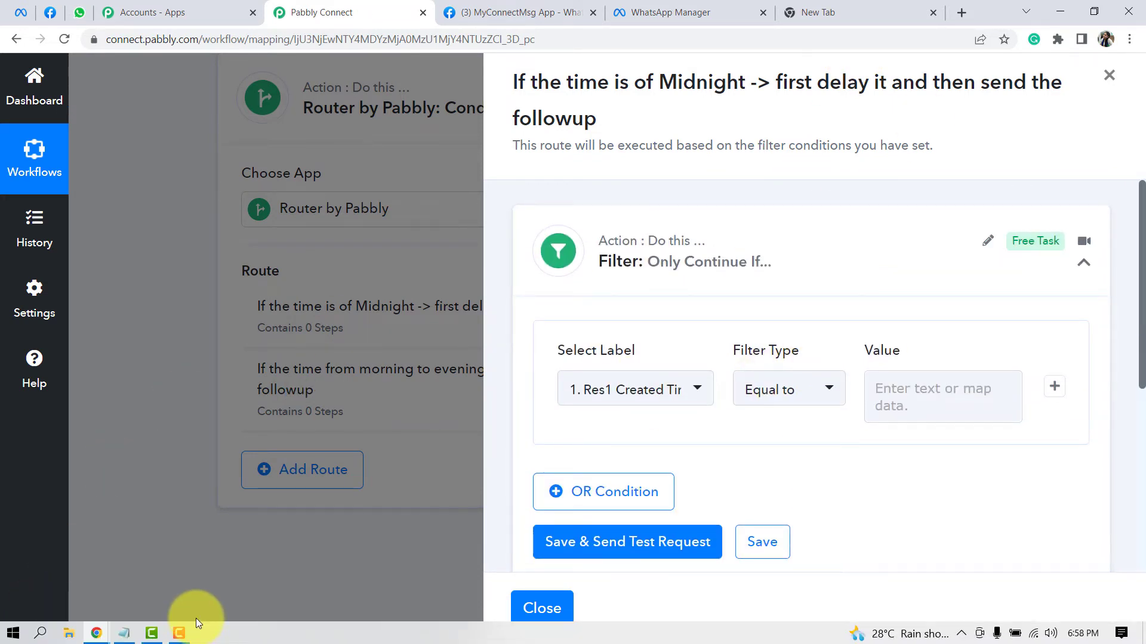
Step: In Notepad, note Midnight (Messages cannot be sent) and Daytime (Messages can be sent) cases
click(123, 633)
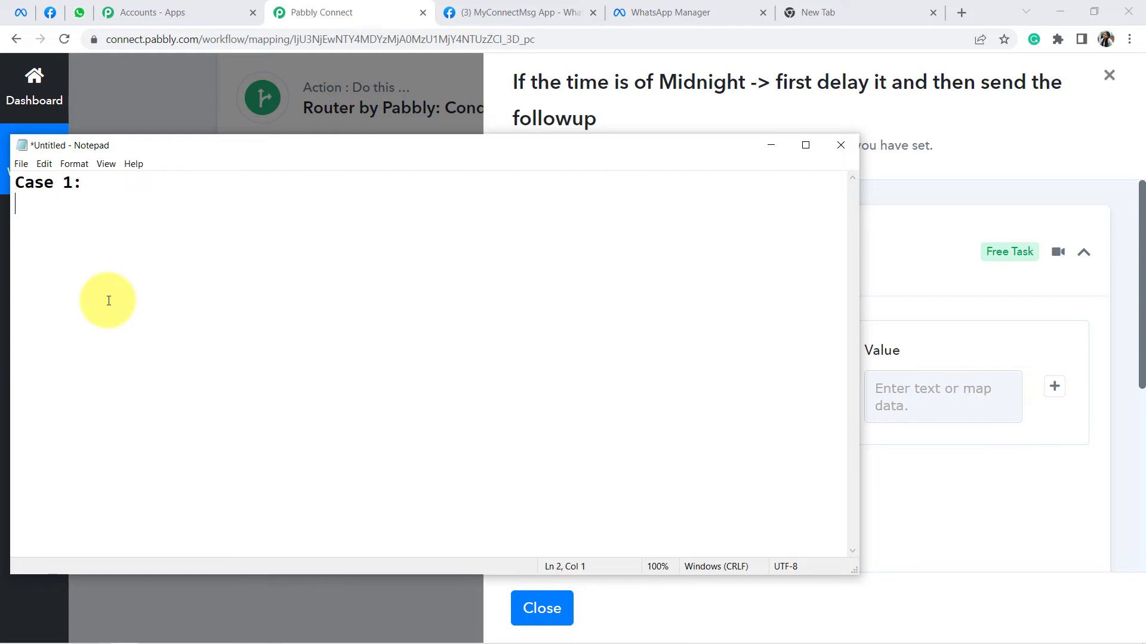
text(se 2:)
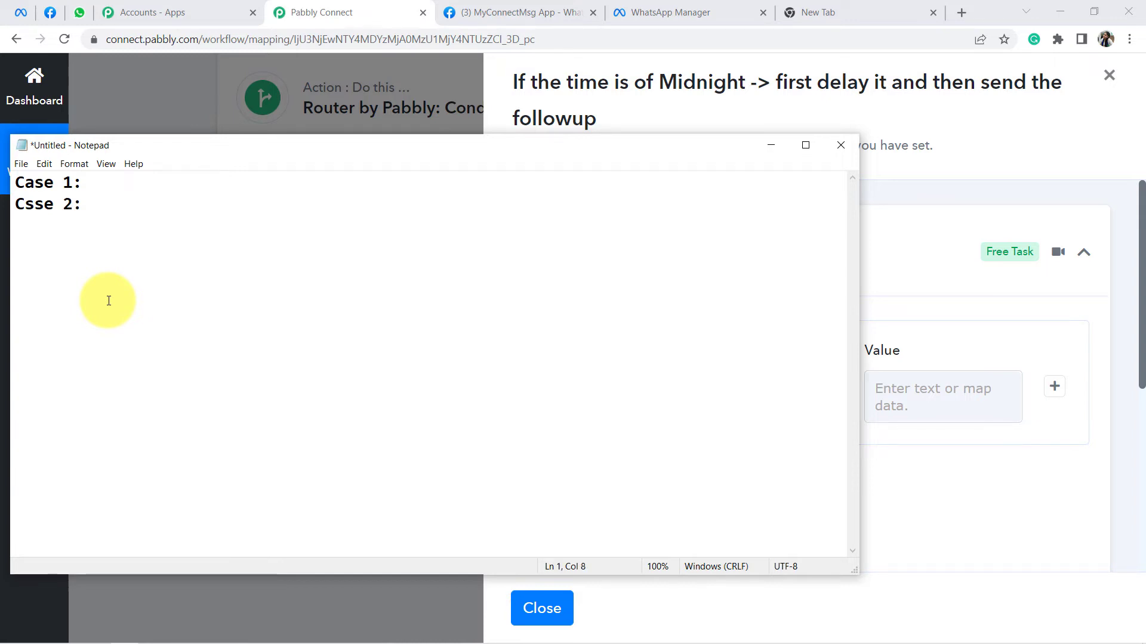
text(ight )
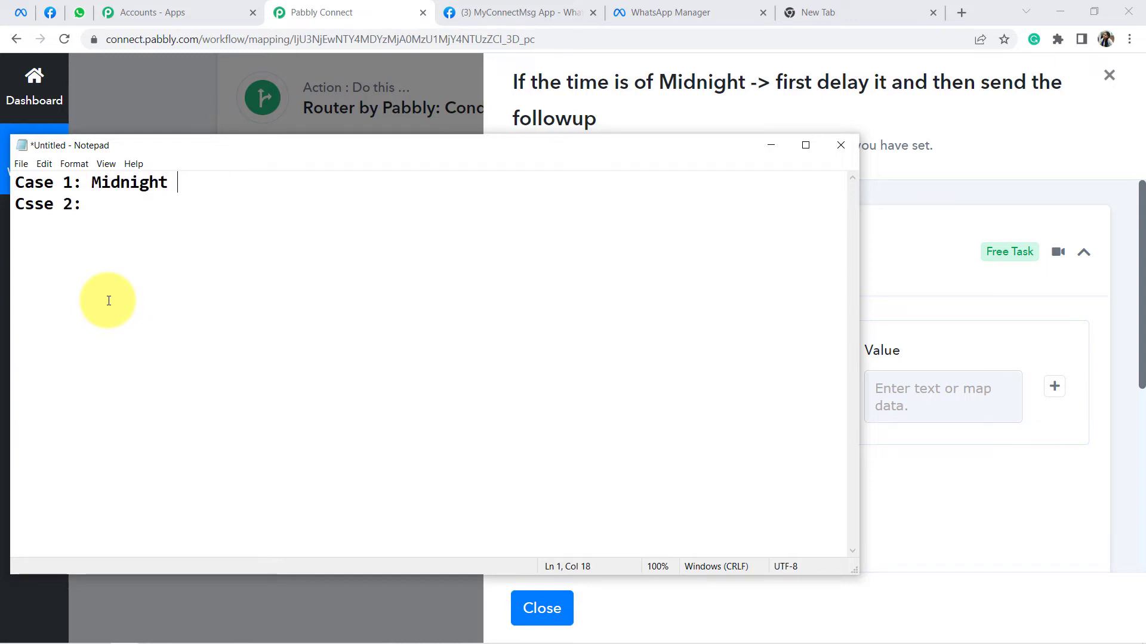
text(())
key(Left)
text(Mesages c)
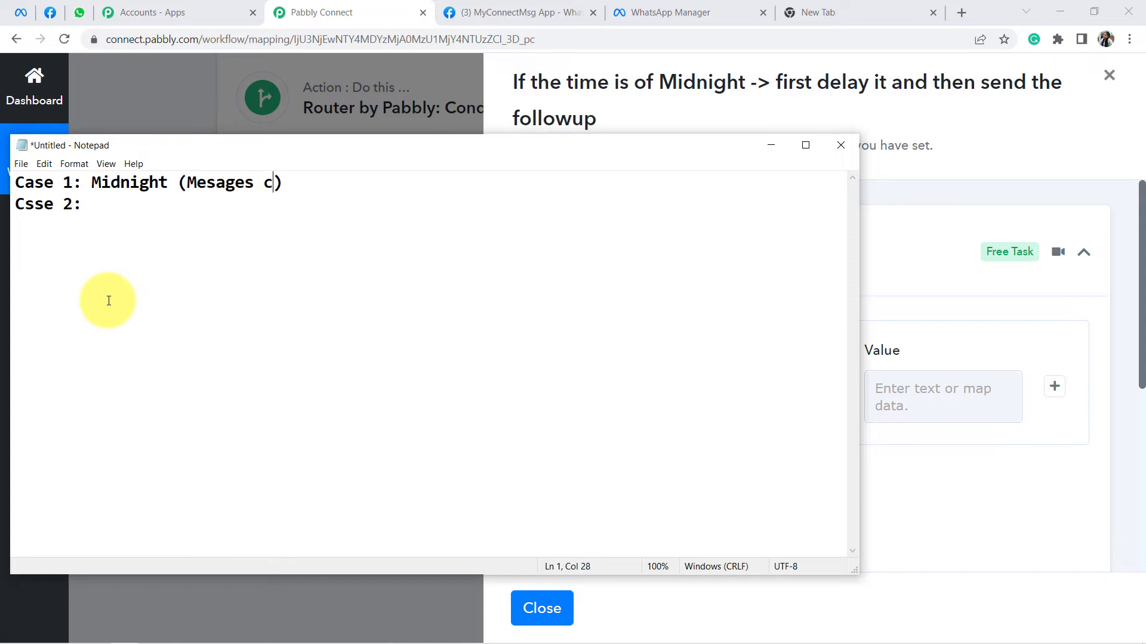
text(annot be sent)
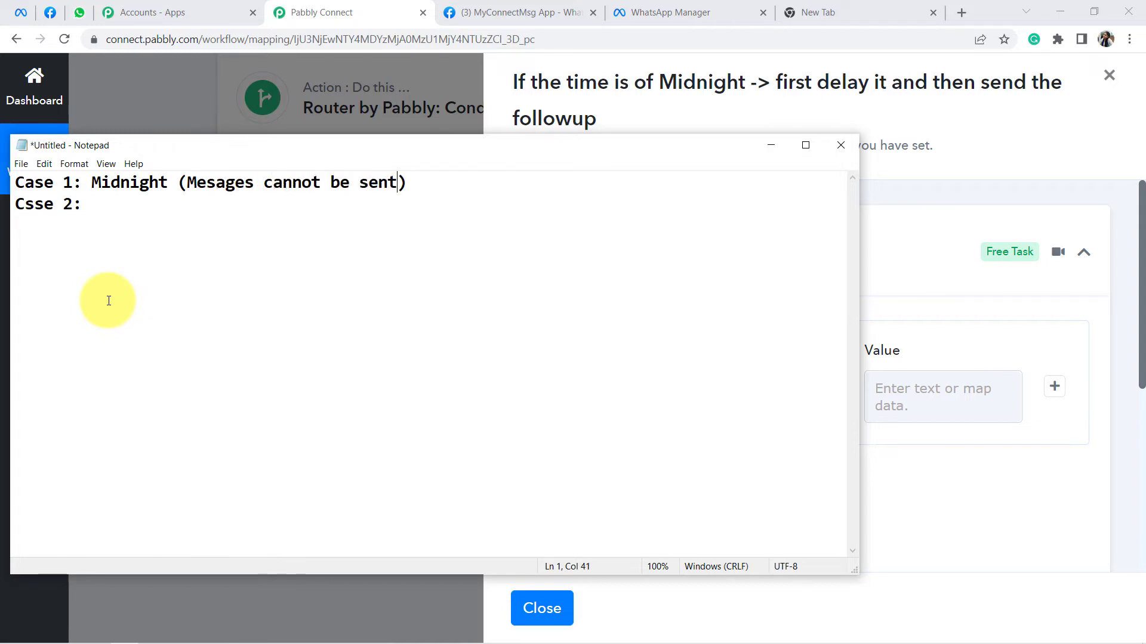
key(Right)
key(Return)
key(Return)
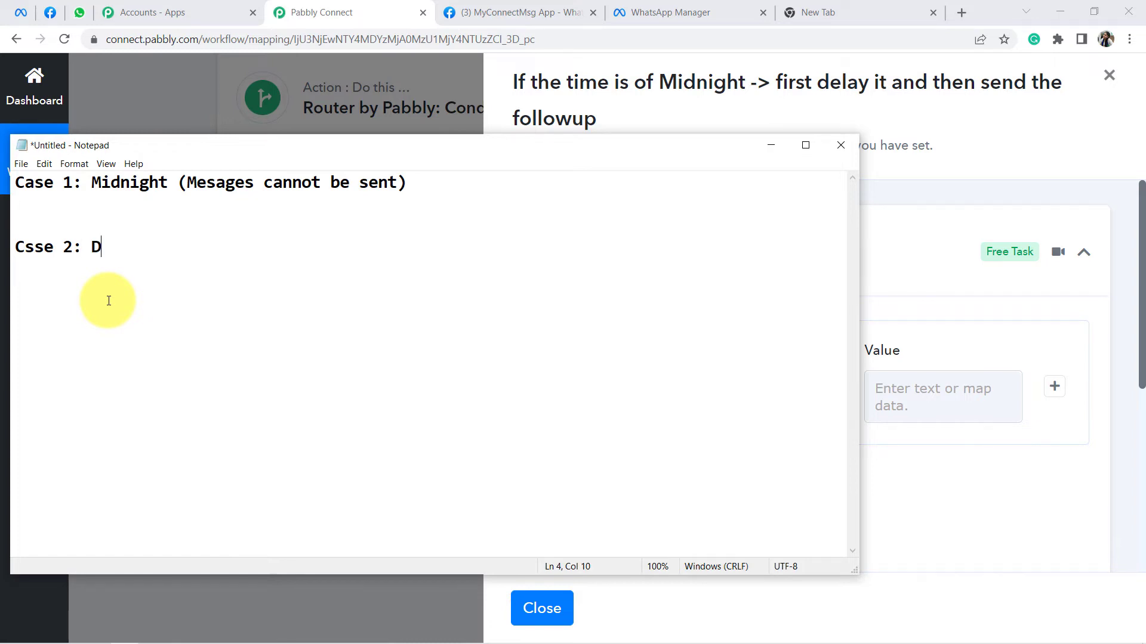
text(time ()
text(Messages can )
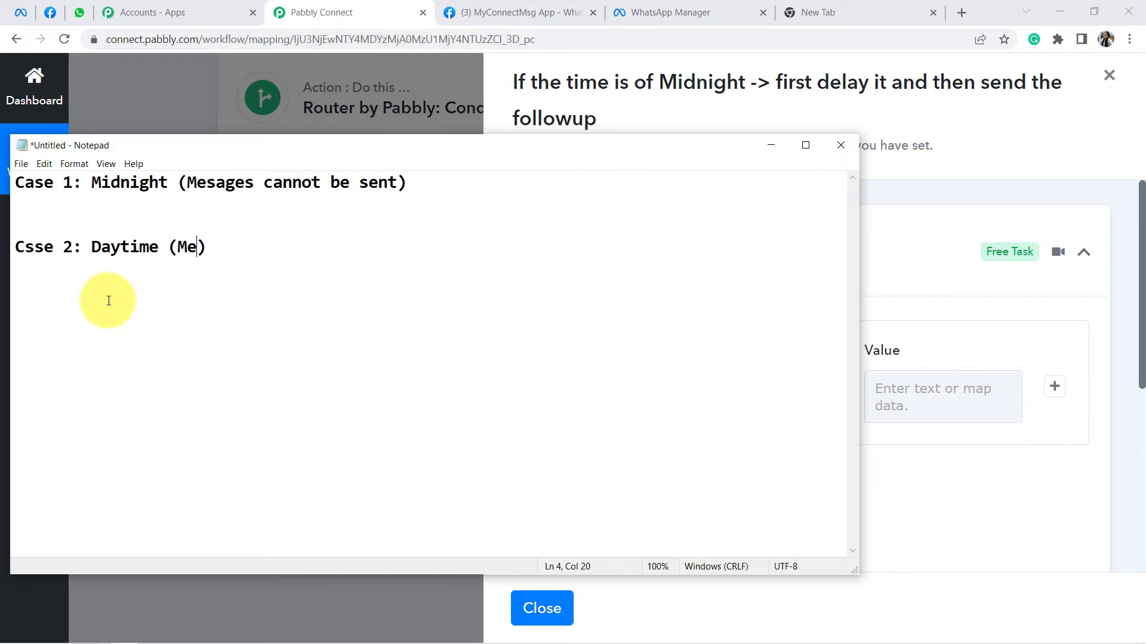
text(be sent)
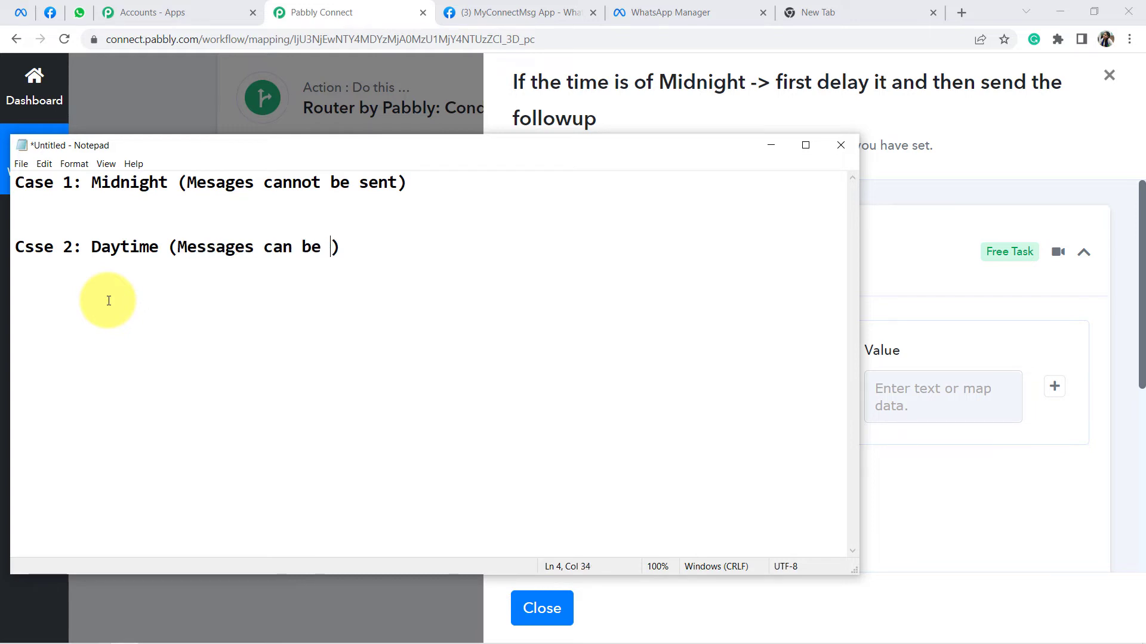
key(Up)
key(Return)
key(Return)
key(Up)
key(Up)
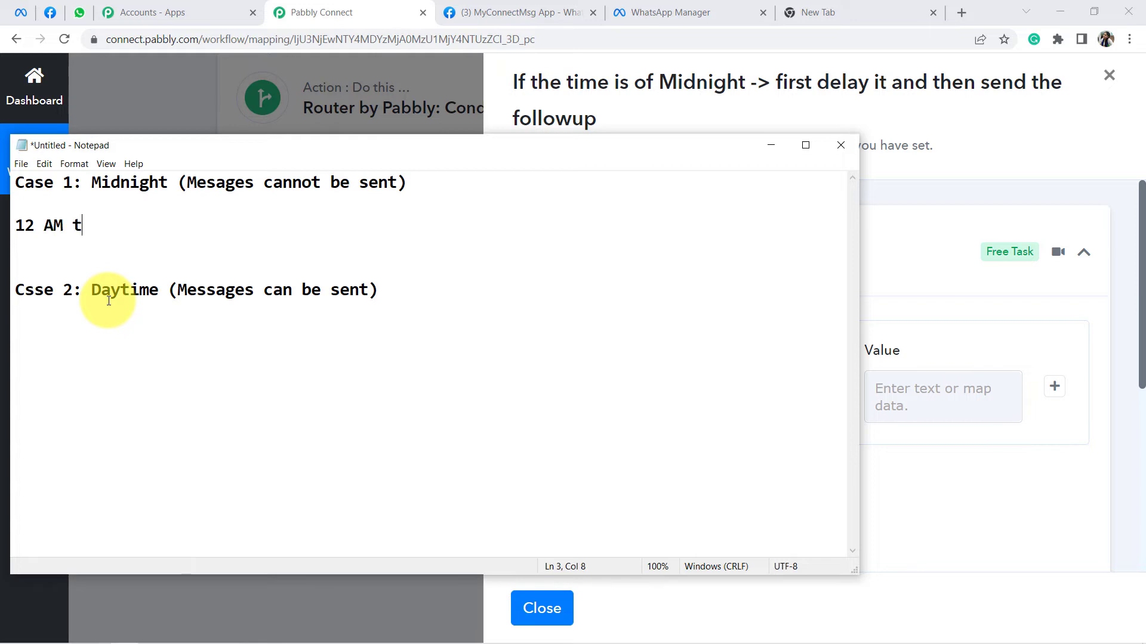
Step: Set the midnight range to start at 00 and the daytime window to 8 AM to 11:59 PM
text(o 8 AM)
key(Left)
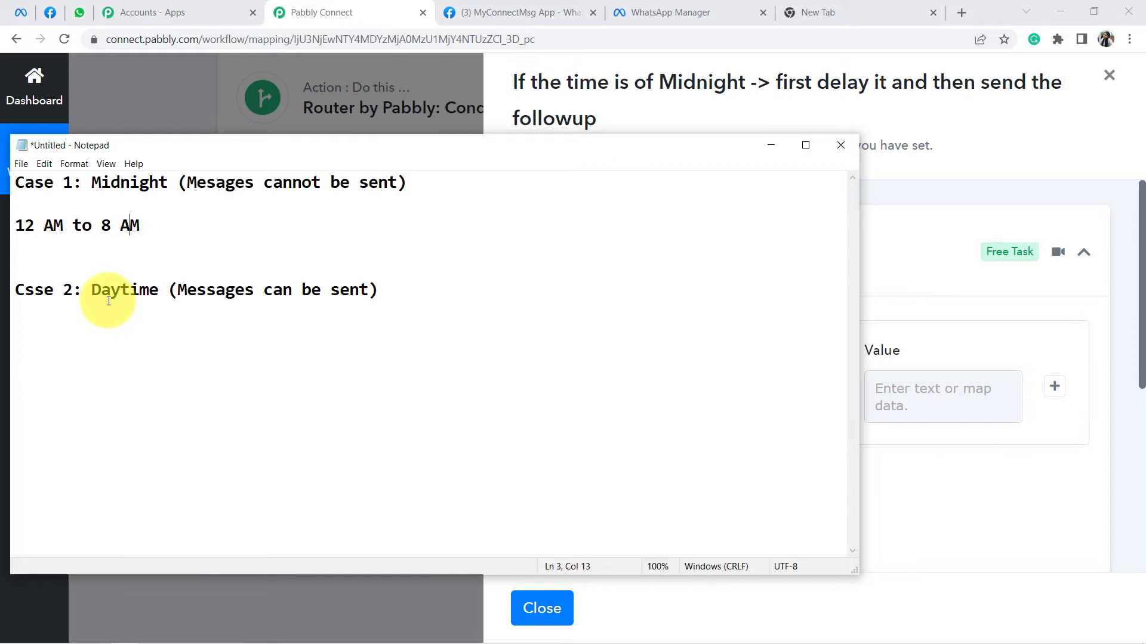
key(Delete)
key(Delete)
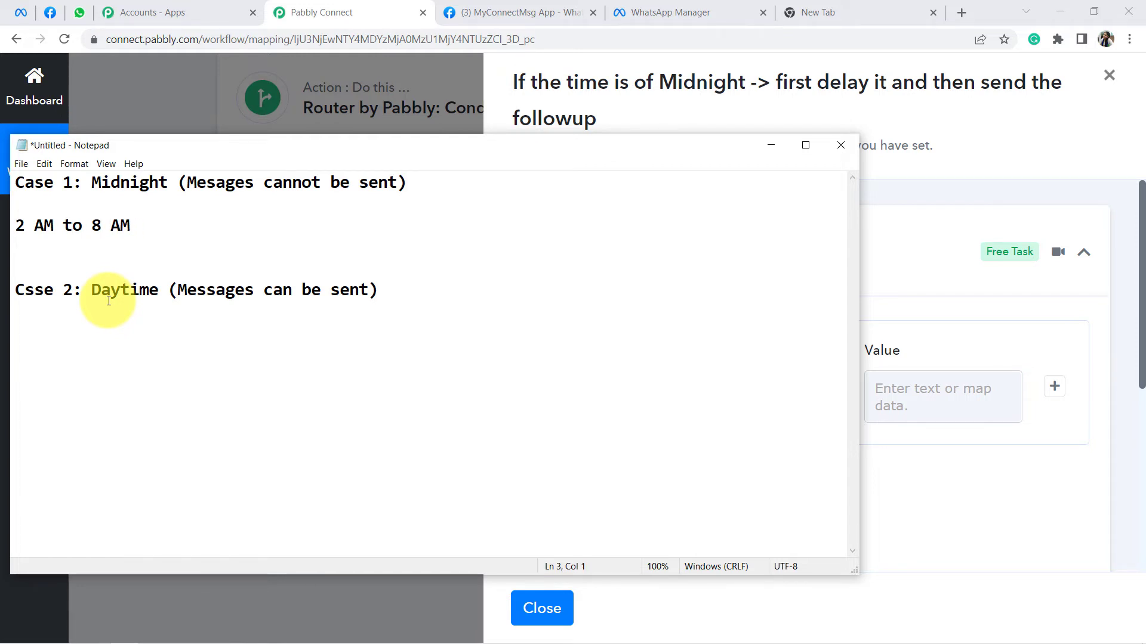
text(00)
key(Right)
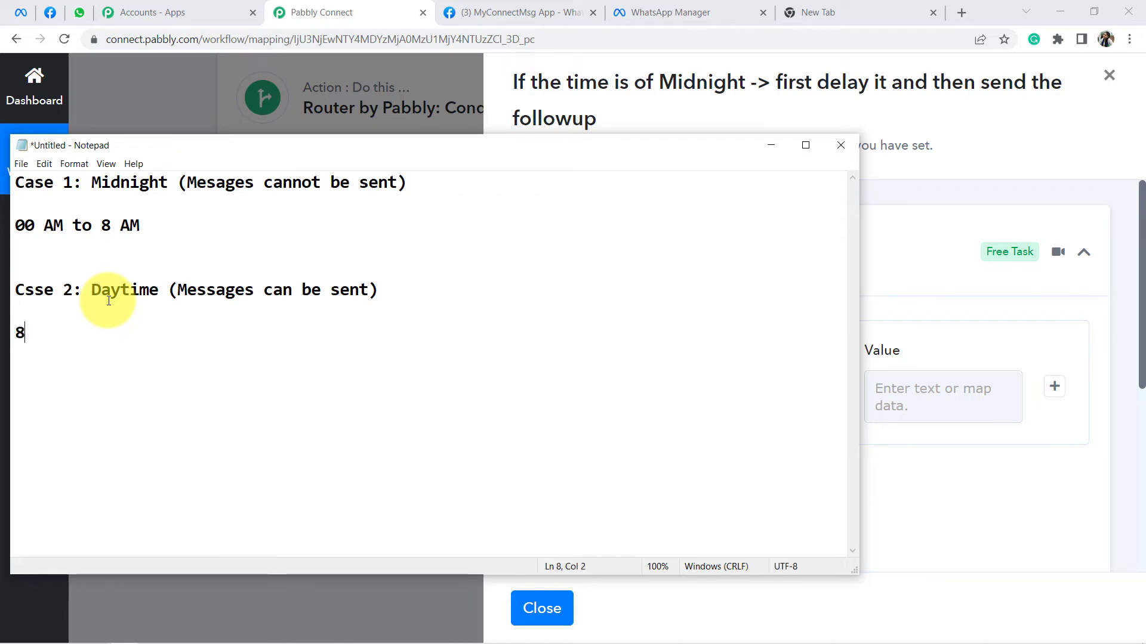
text(AM to 11:59)
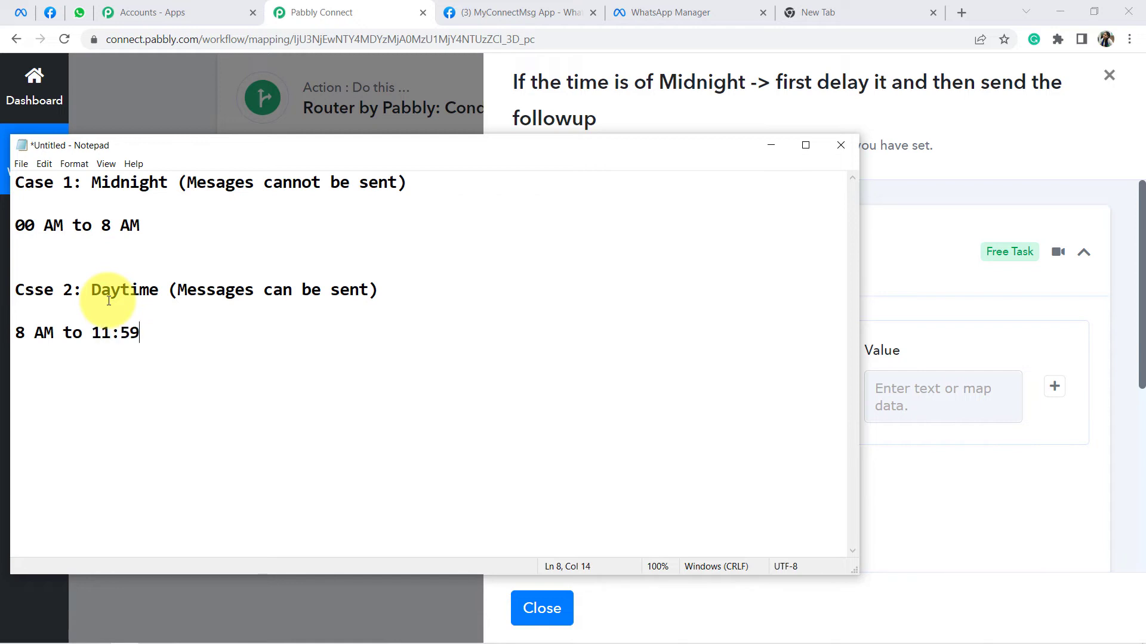
text( PMM)
Step: Change the daytime end to 23:59 and strip AM/PM so midnight reads 00 to 8
key(shift+Left)
key(shift+Left)
key(shift+Left)
key(shift+Left)
key(shift+Left)
key(Left)
key(Delete)
key(Delete)
text(23)
double_click(163, 334)
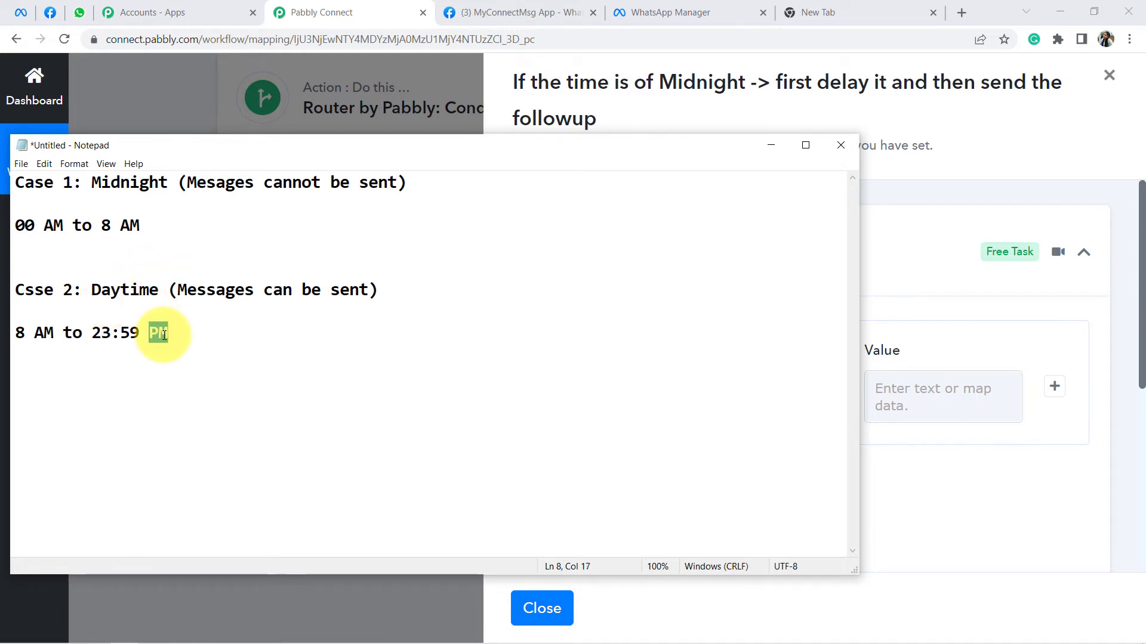
key(Delete)
double_click(131, 225)
key(Delete)
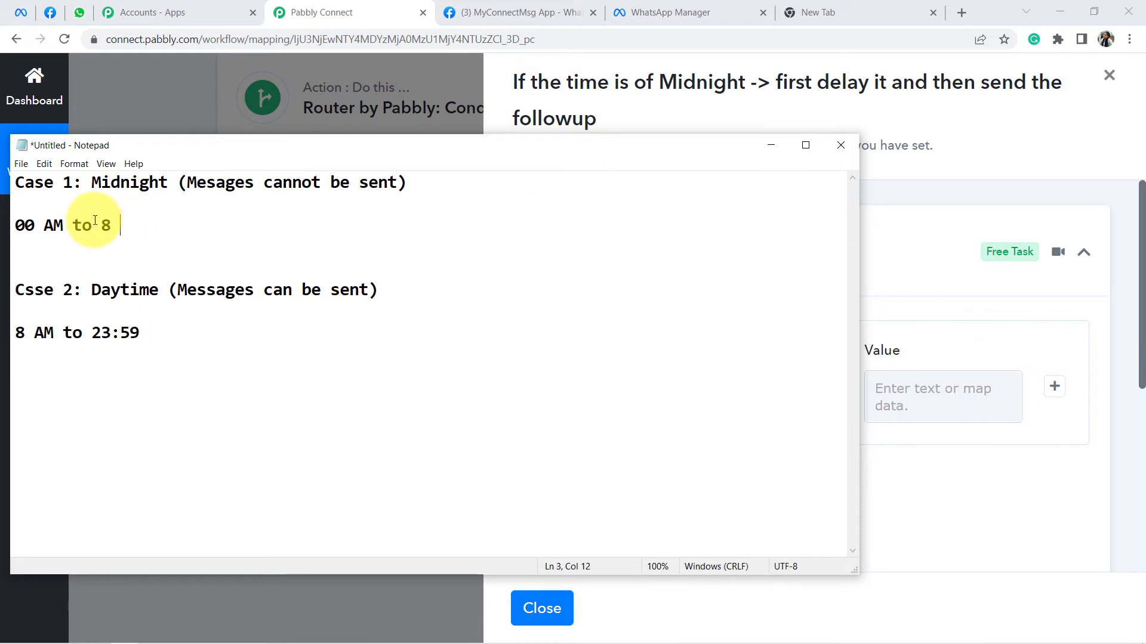
double_click(61, 223)
key(Delete)
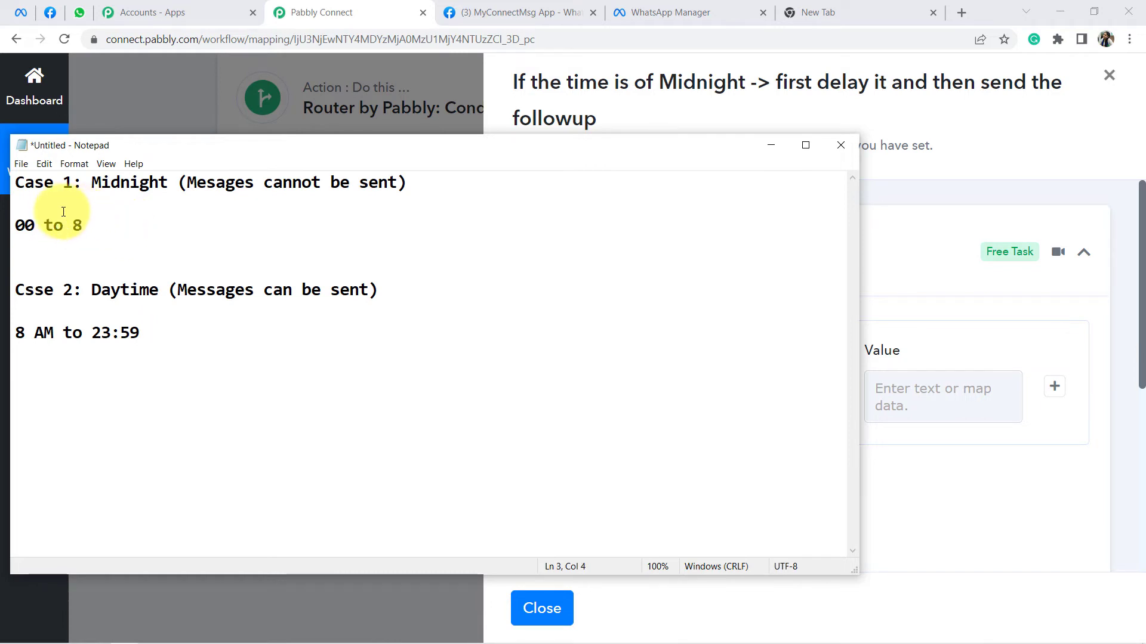
Step: Highlight the Midnight and Daytime labels and the 00 and 8 AM start hours for emphasis
double_click(106, 185)
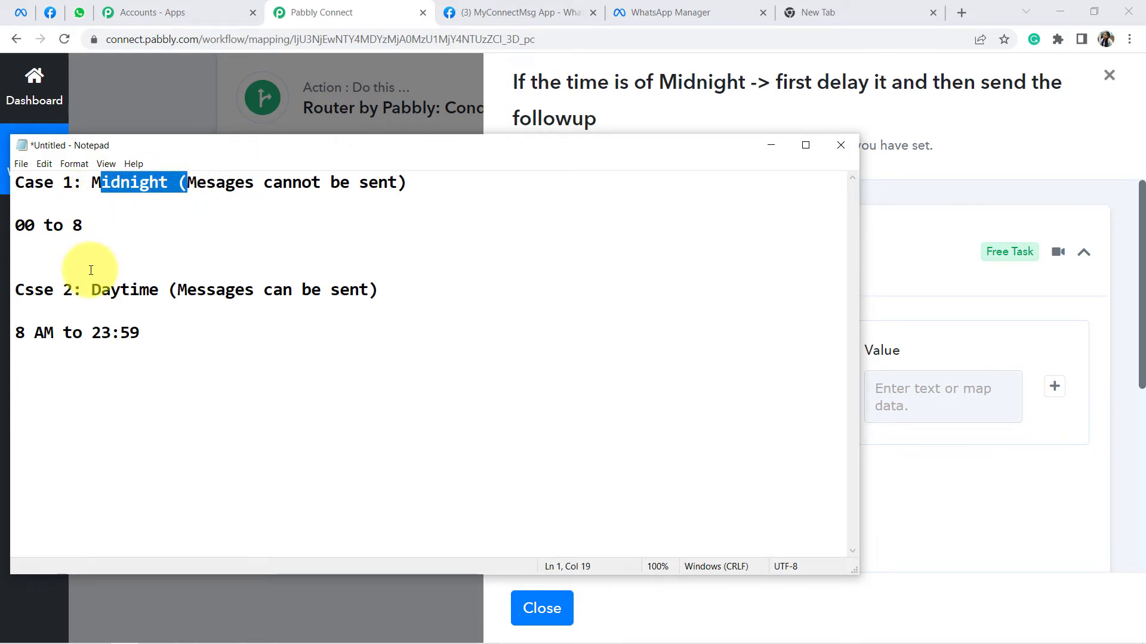
double_click(108, 287)
click(141, 242)
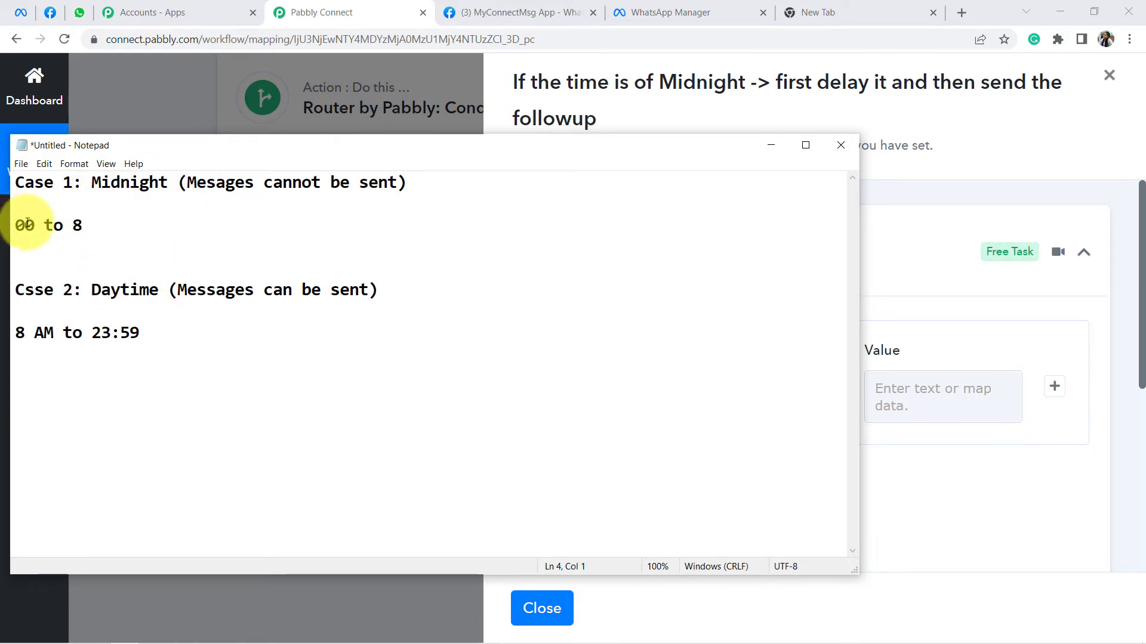
mouse_move(28, 225)
mouse_down()
mouse_move(113, 227)
mouse_move(50, 227)
mouse_up()
click(72, 226)
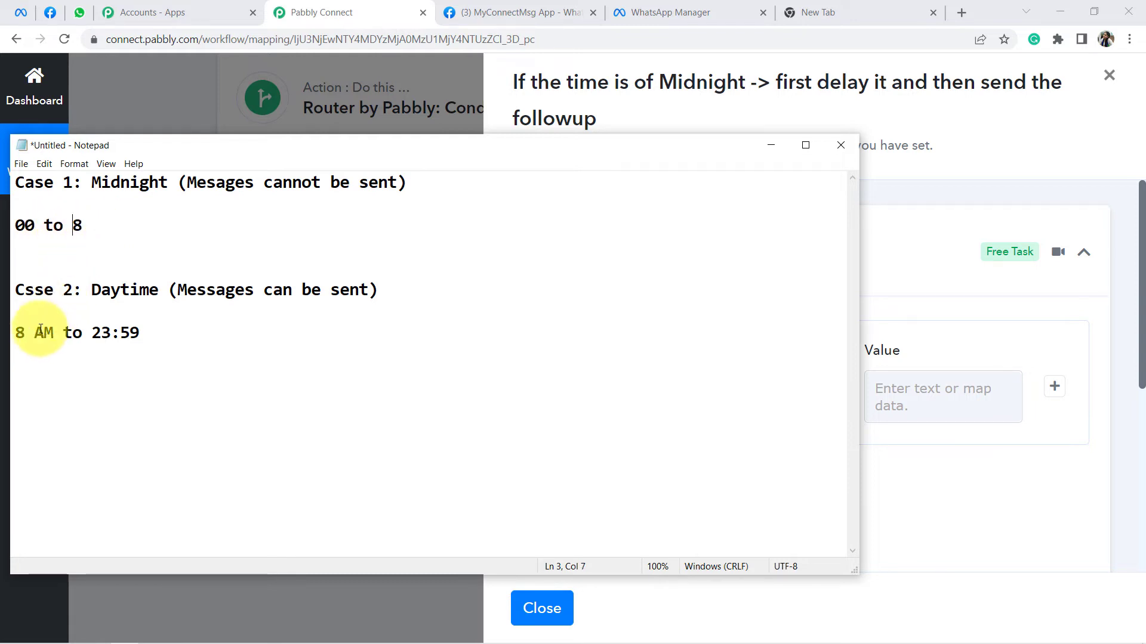
drag(24, 333, 52, 332)
click(167, 333)
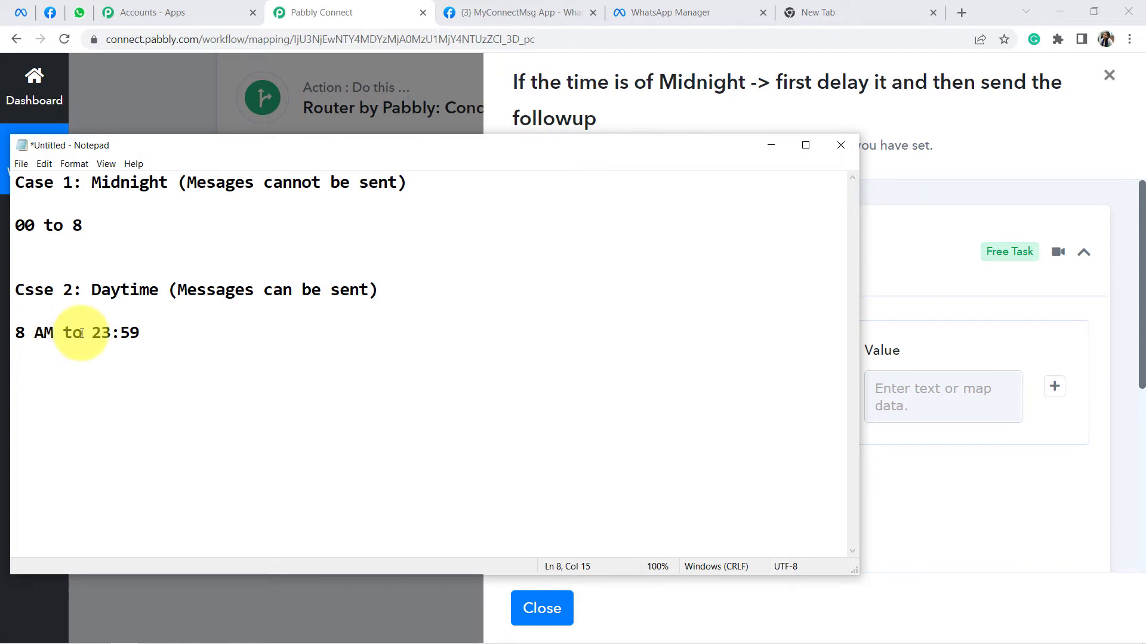
Step: Under the midnight range, list the conditions If the time = 00, > 00, < 8
click(91, 233)
key(Return)
key(Return)
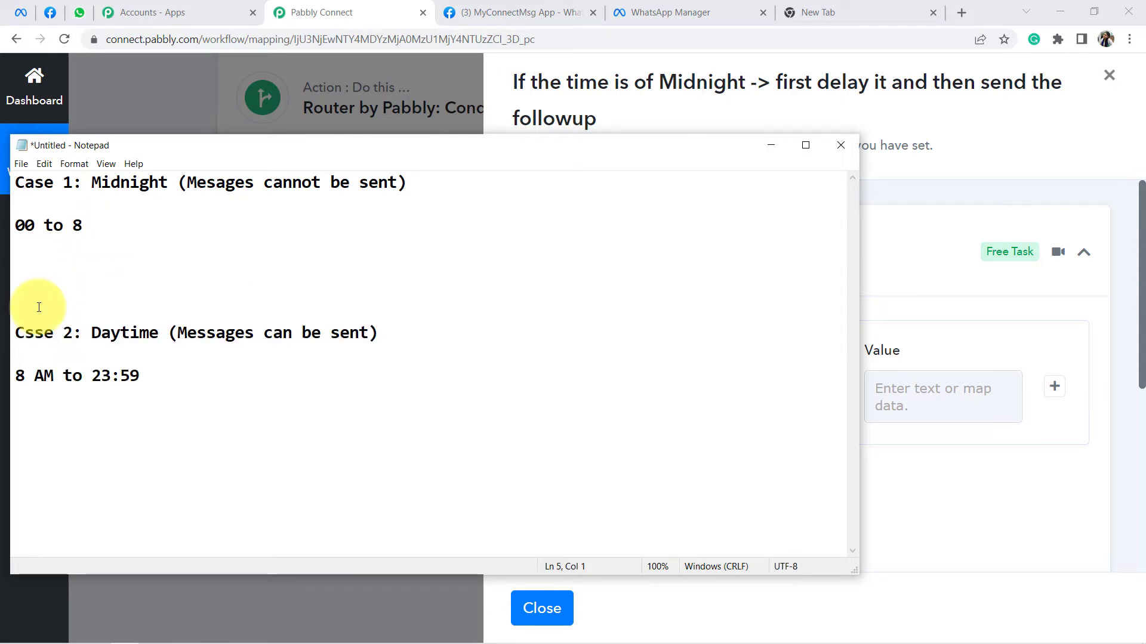
text(If the time )
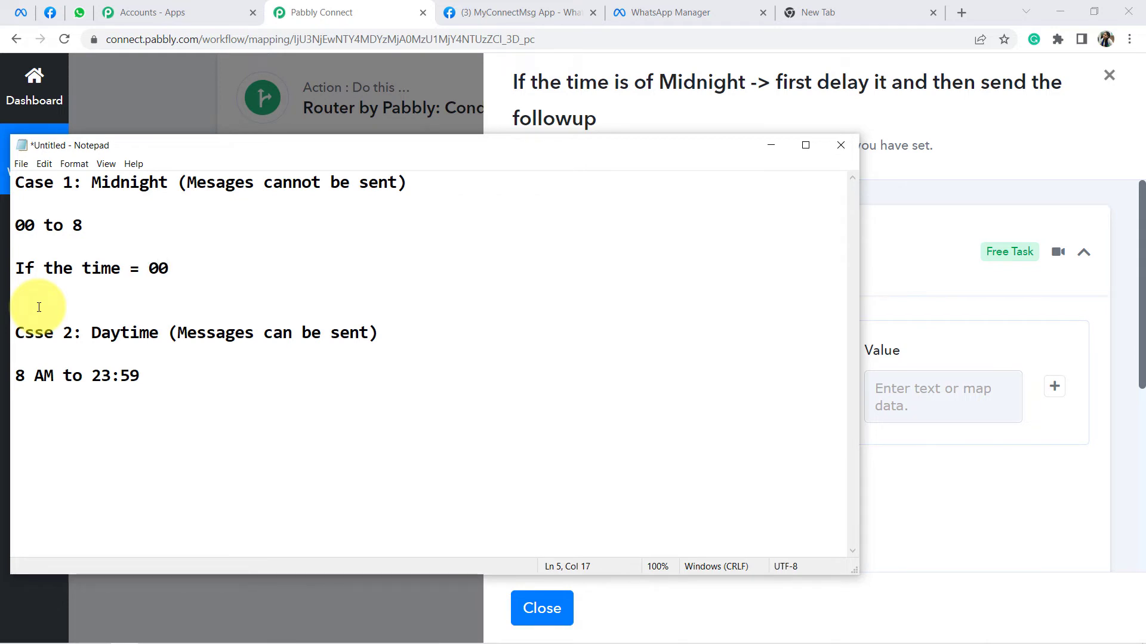
text(= 00)
key(Return)
text(If the time >)
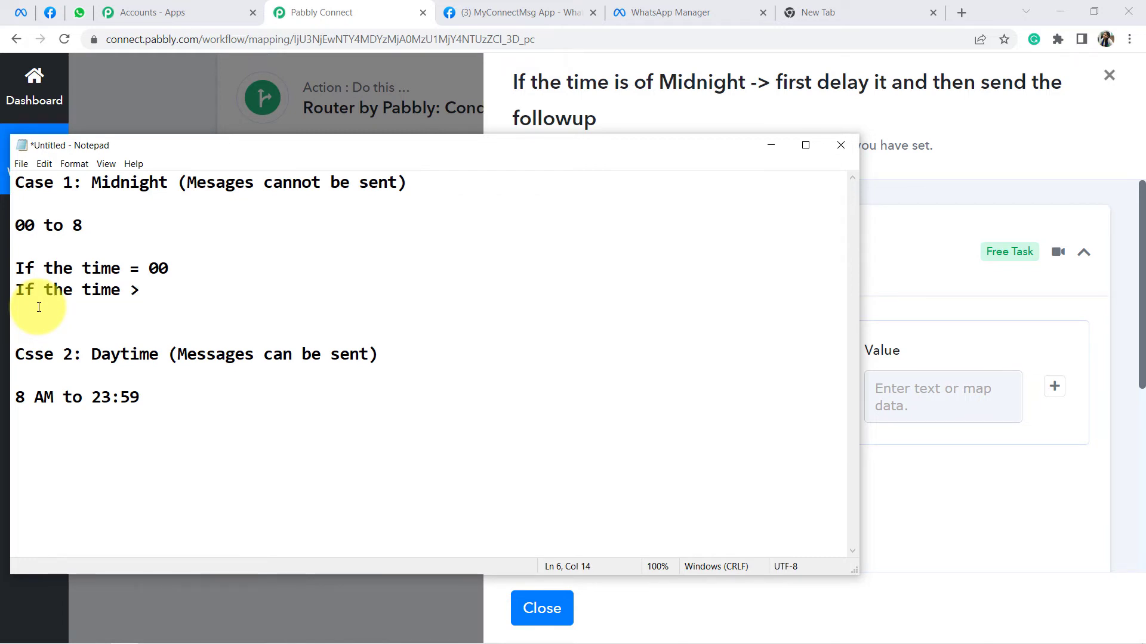
key(Return)
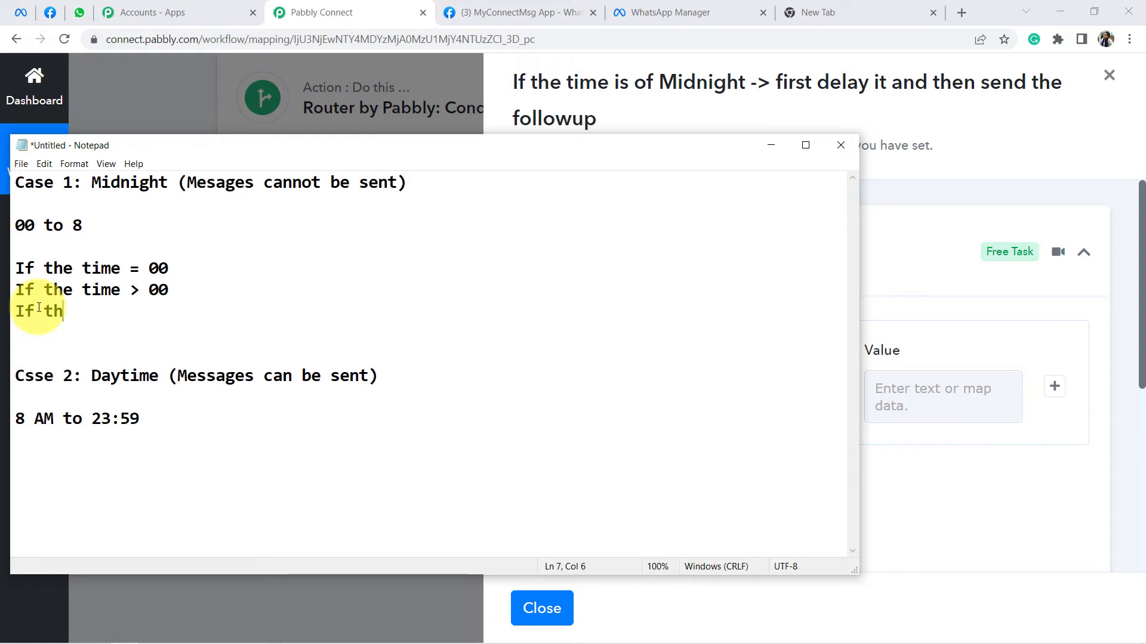
text(If the time < 8)
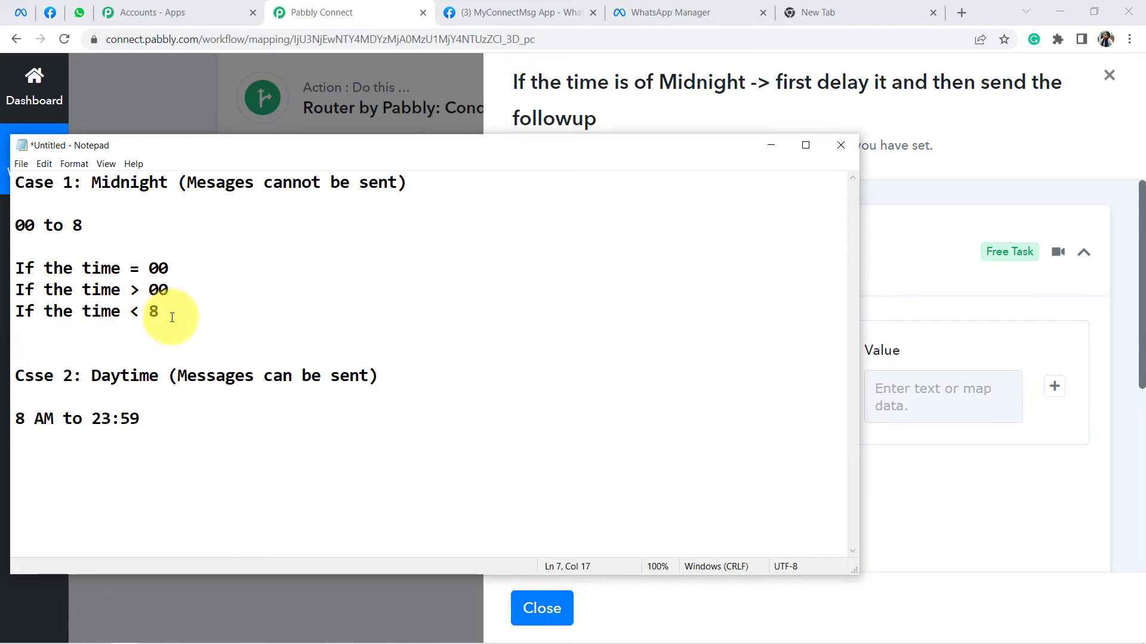
drag(168, 311, 9, 266)
click(85, 291)
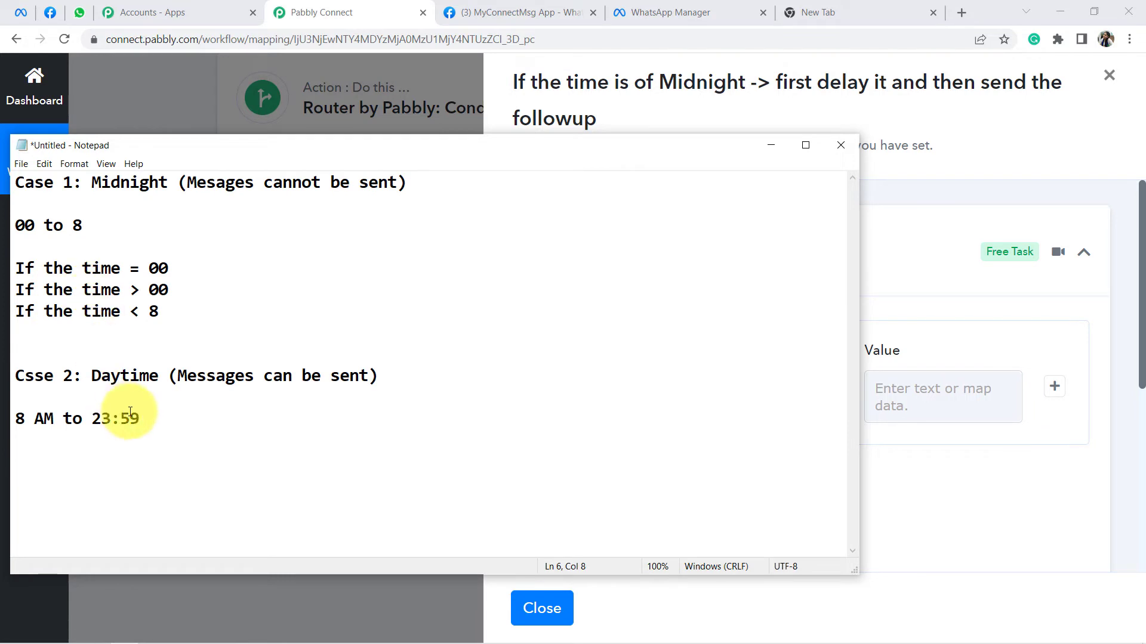
Step: List daytime conditions = 8, > 8, < 23 and narrow Notepad to reveal the filter panel
click(163, 416)
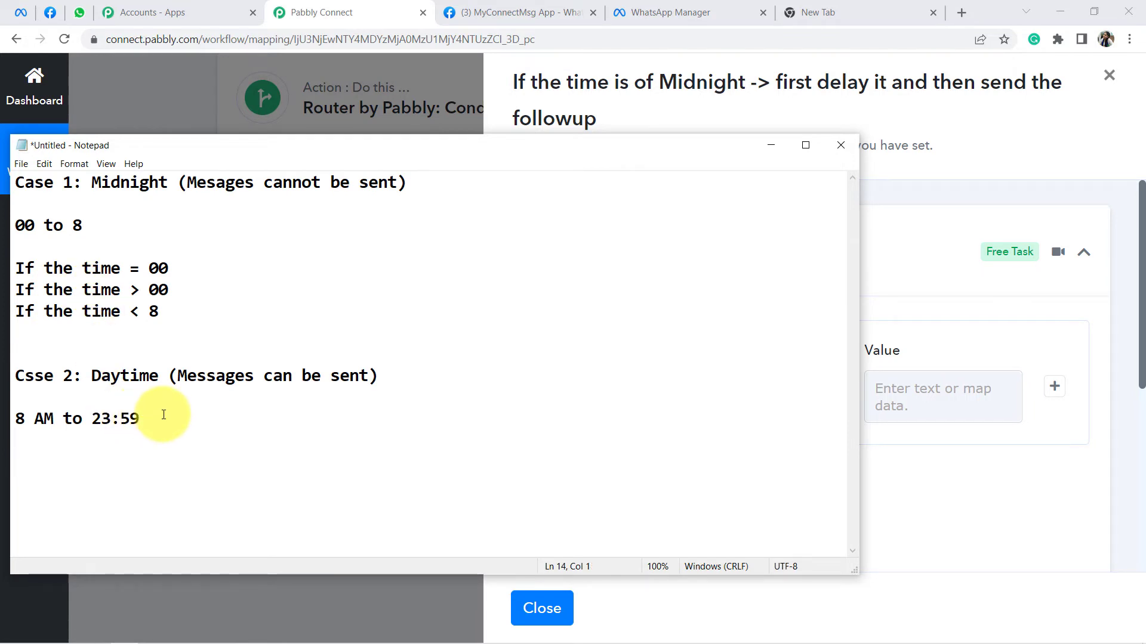
text(If the time )
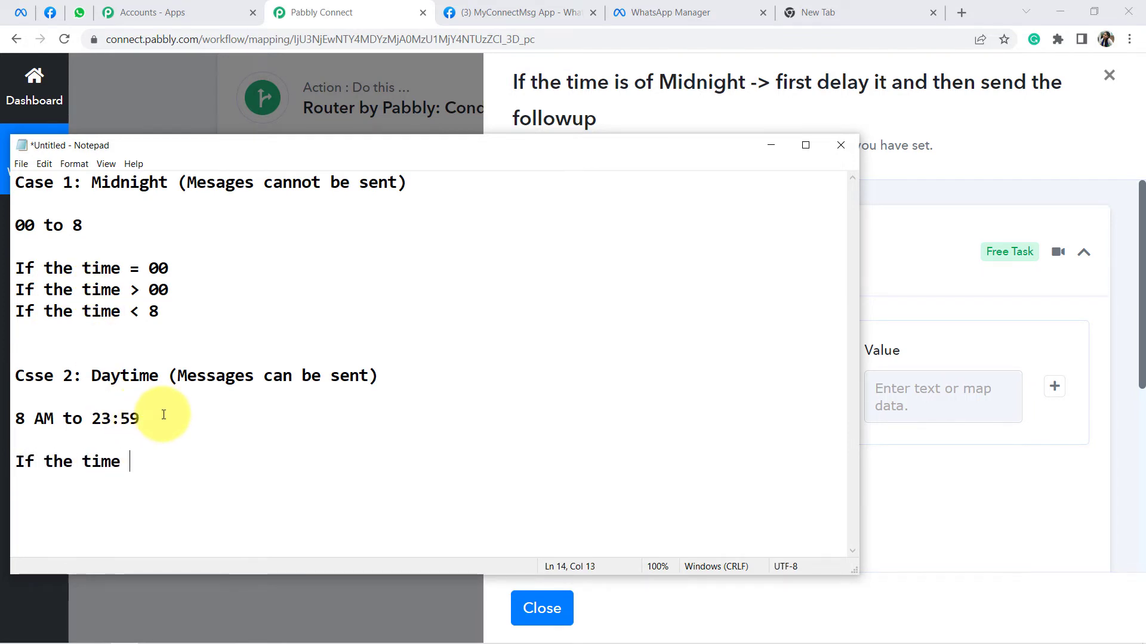
text(is = 8 )
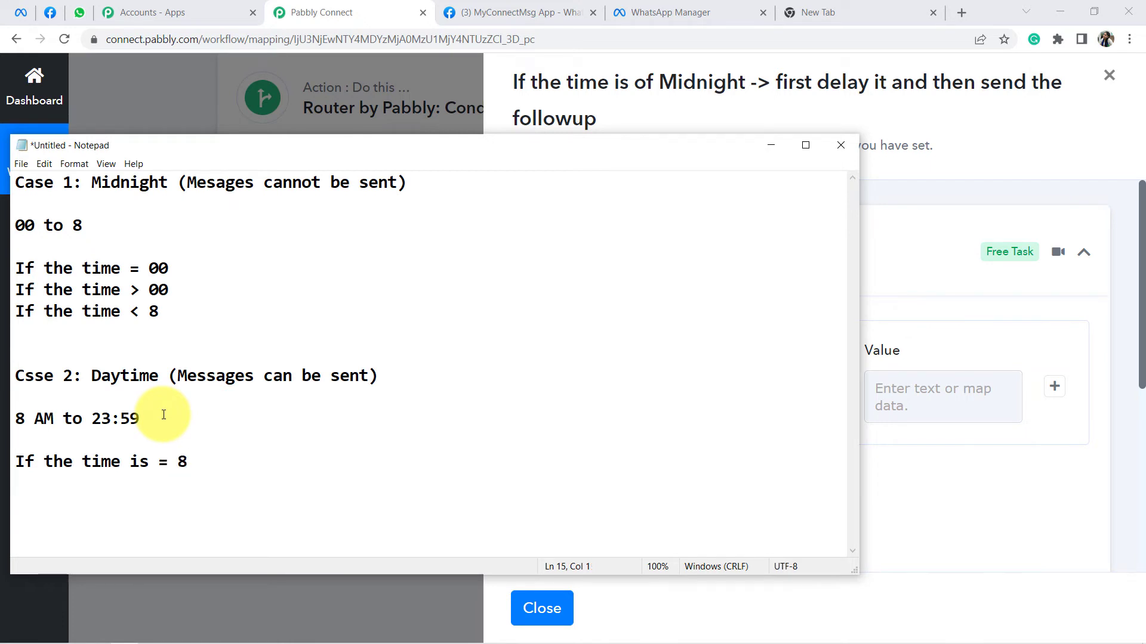
text(If time is )
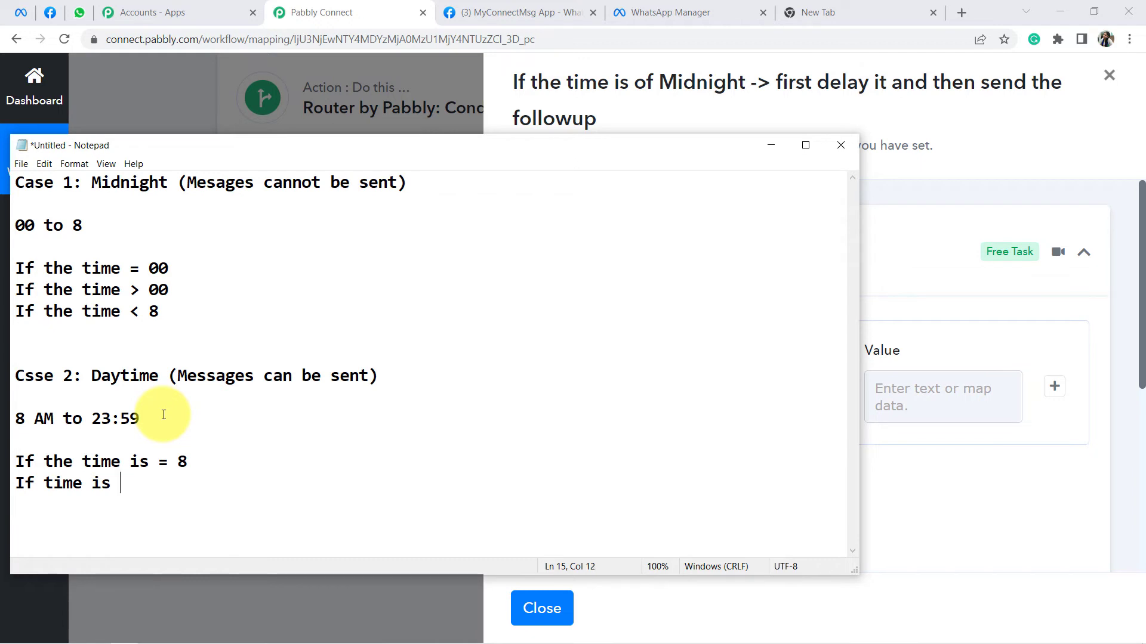
text(> 8)
key(Return)
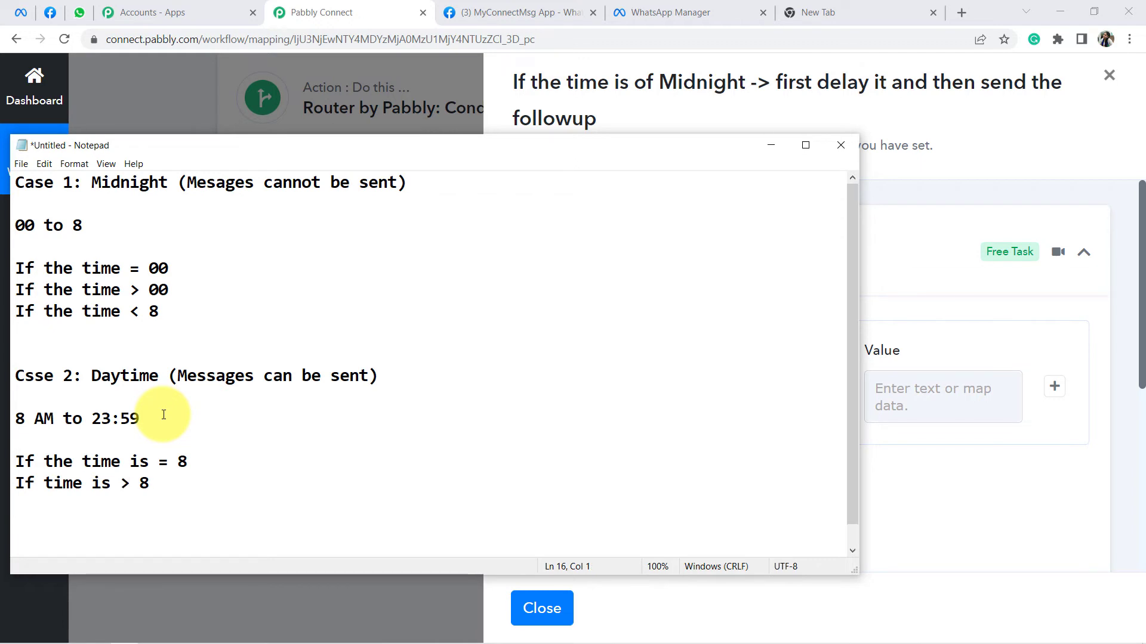
text(If the )
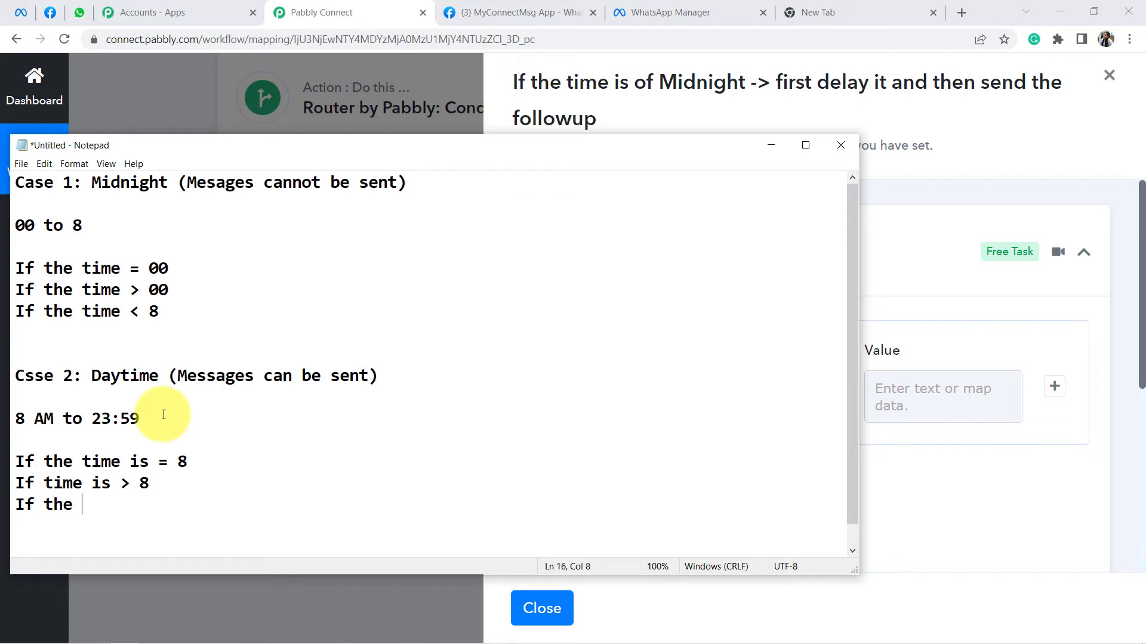
text(time < 23)
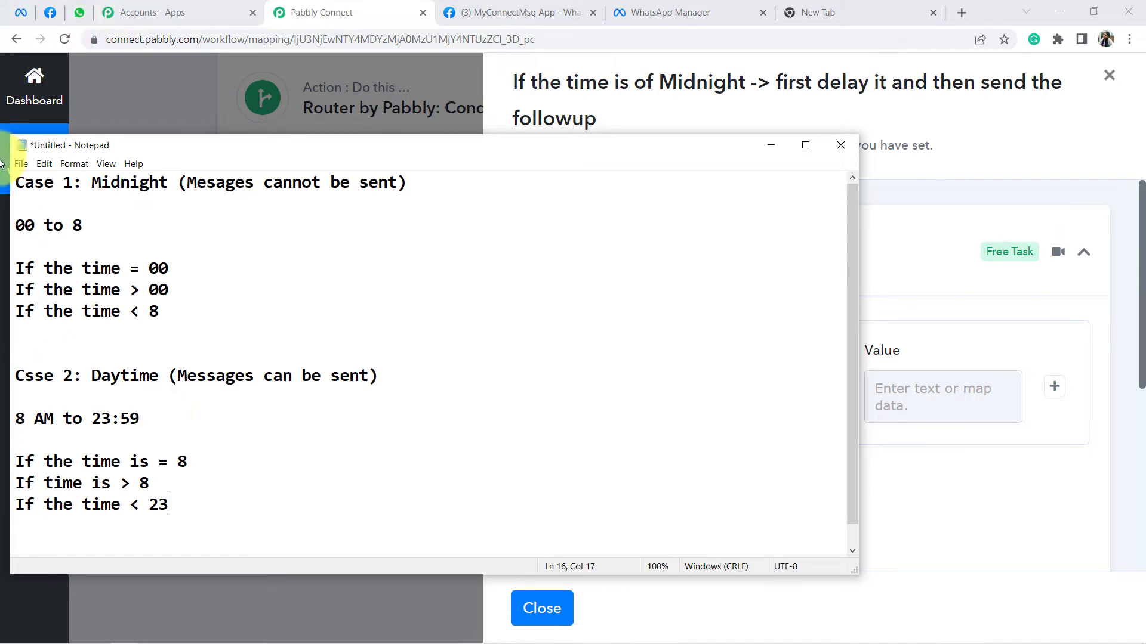
drag(170, 312, 44, 268)
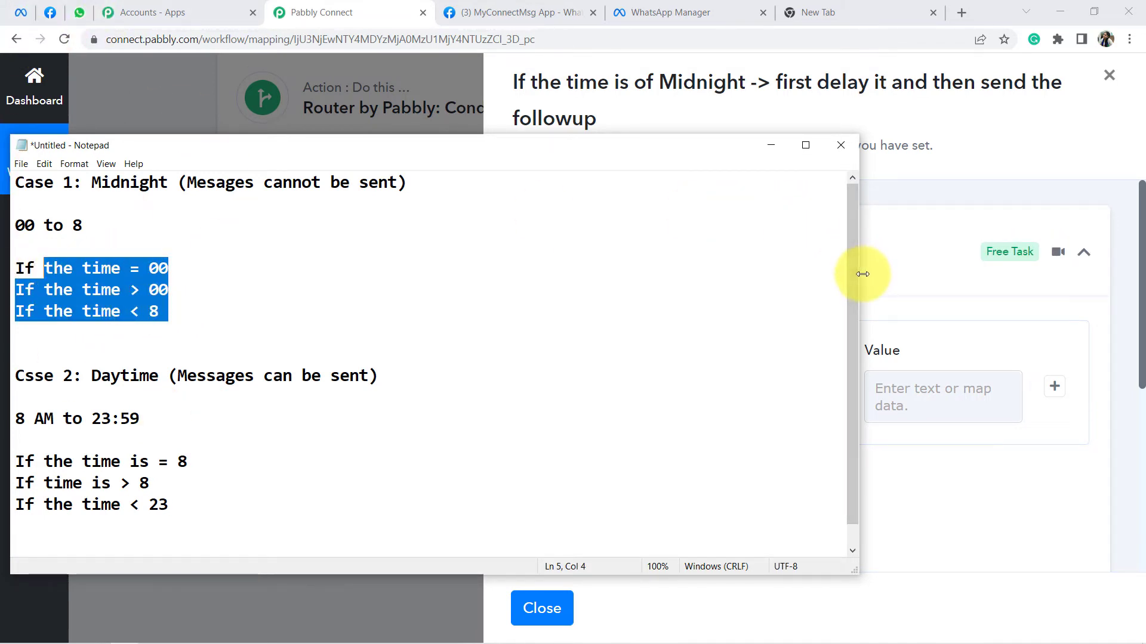
drag(860, 271, 466, 288)
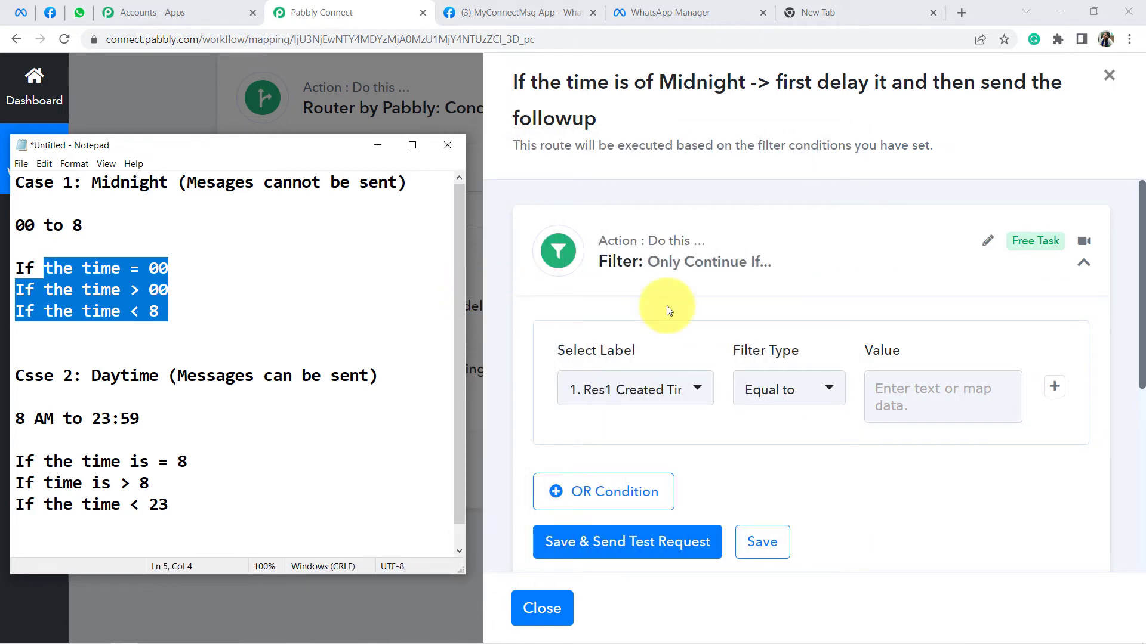
scroll(784, 261, down, 1)
scroll(784, 261, down, 2)
scroll(781, 262, up, 3)
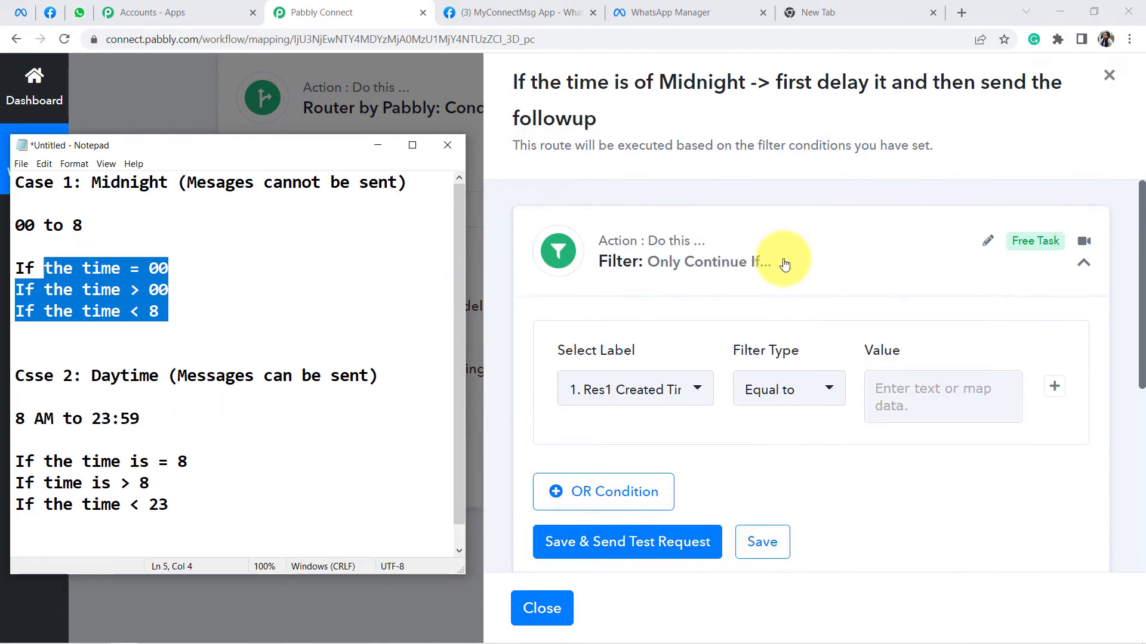
Step: Set the first filter condition's label to the Text Formatter split Result : 13
click(635, 395)
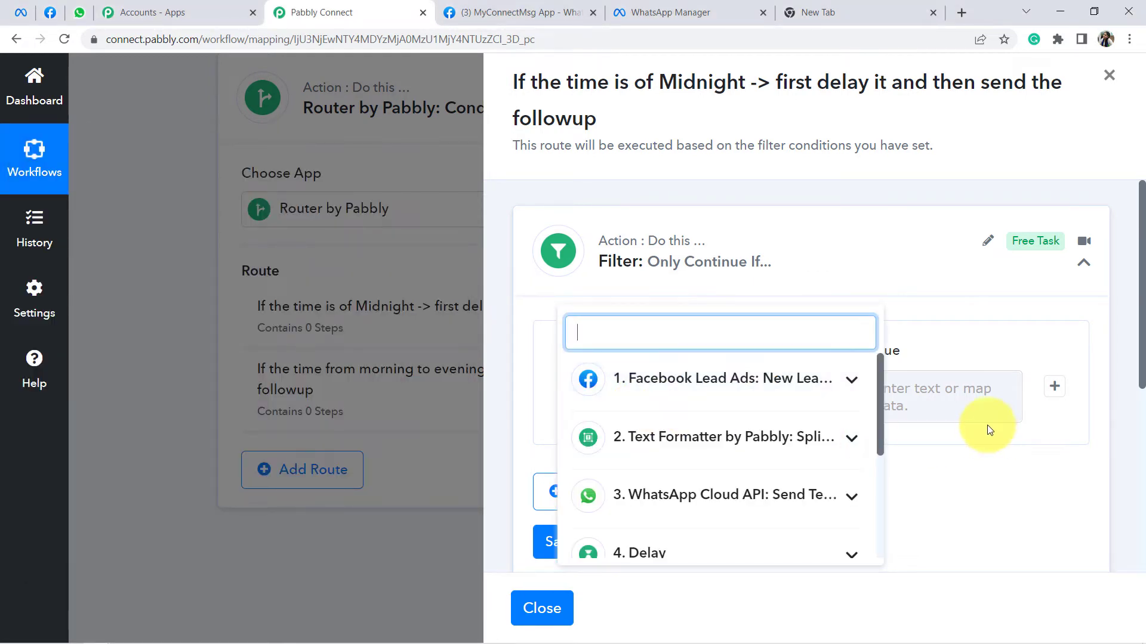
drag(877, 377, 861, 496)
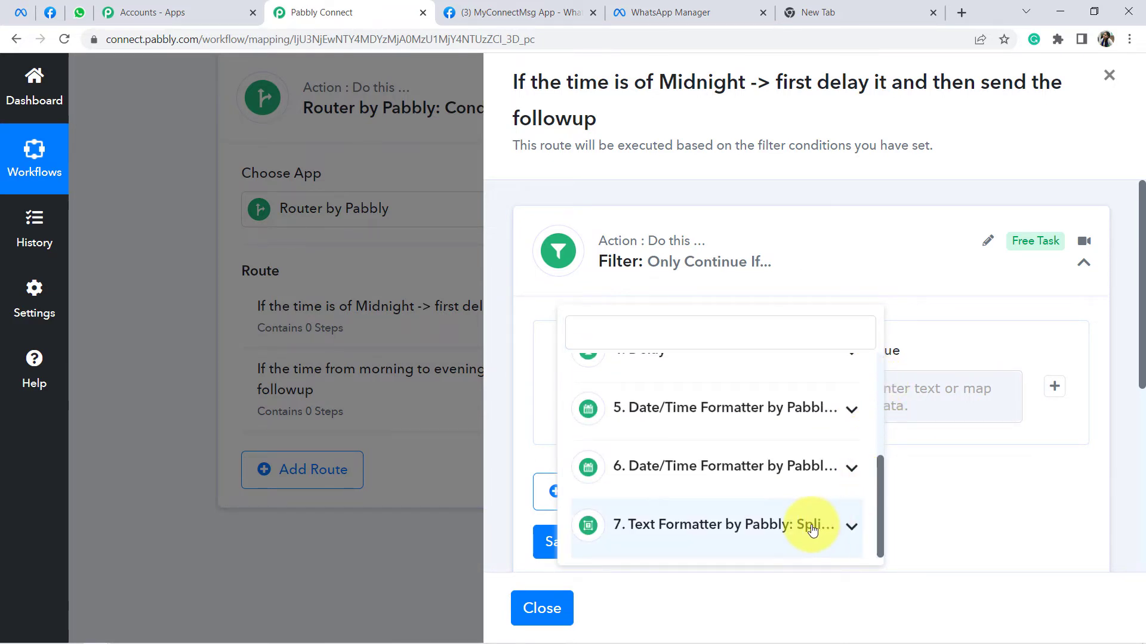
scroll(767, 474, down, 1)
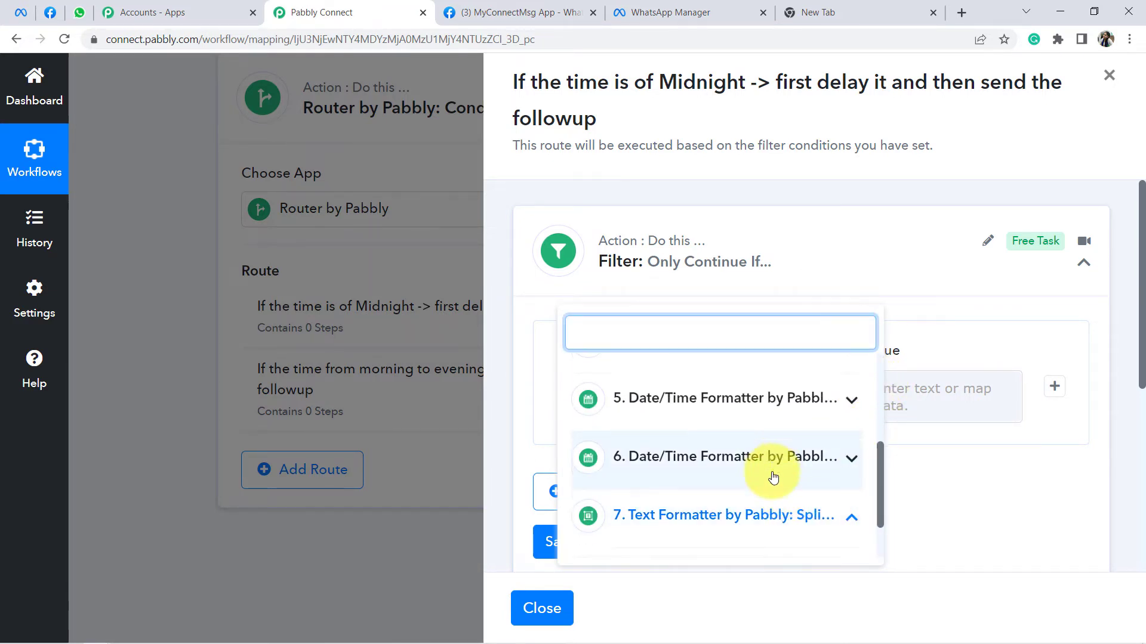
click(767, 475)
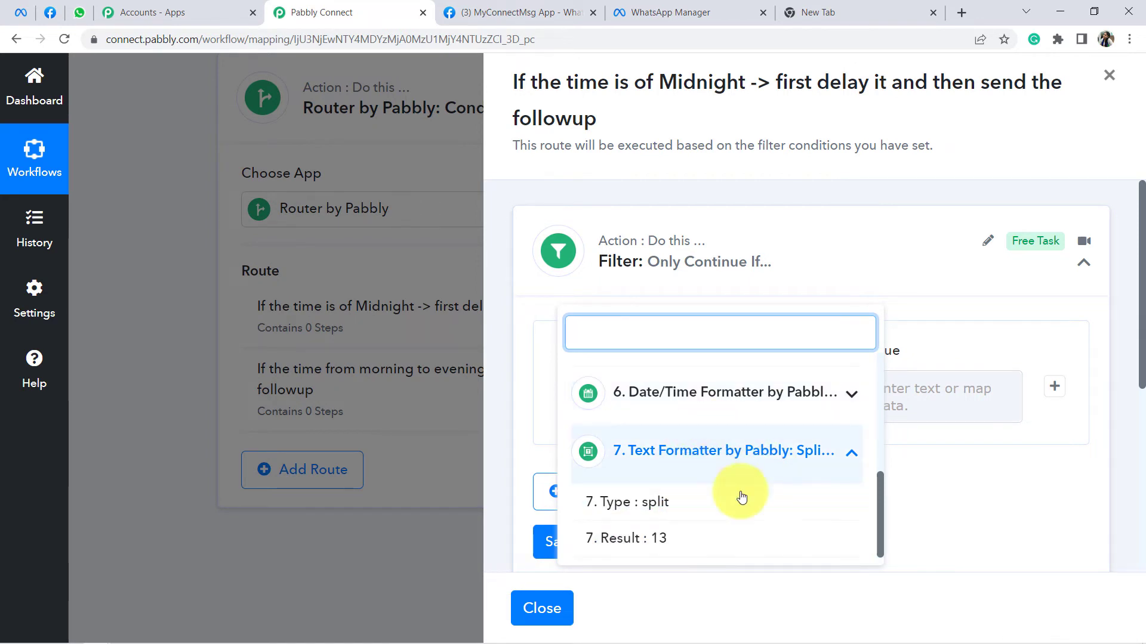
click(663, 552)
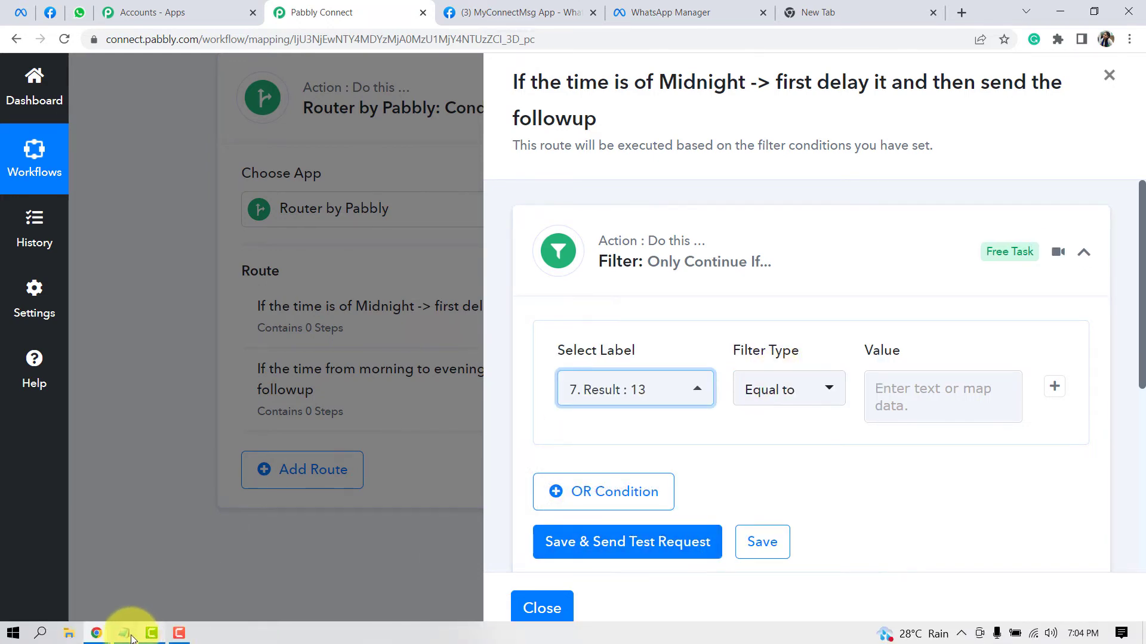
Step: Enter 00 from the notes as the first condition's comparison value
click(125, 636)
click(121, 289)
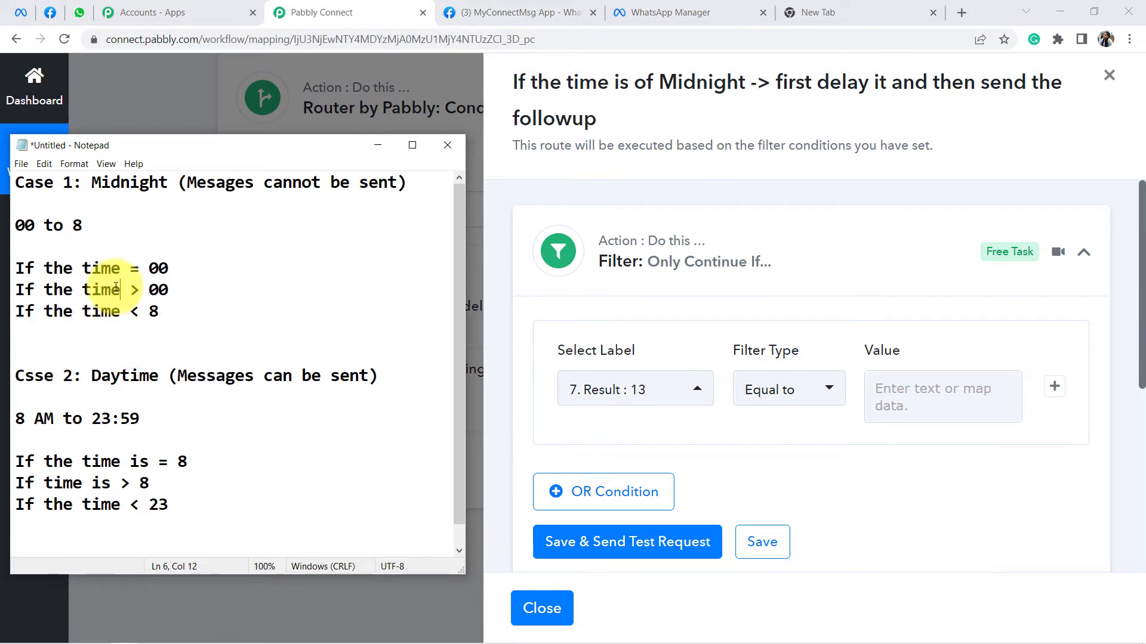
drag(169, 268, 139, 269)
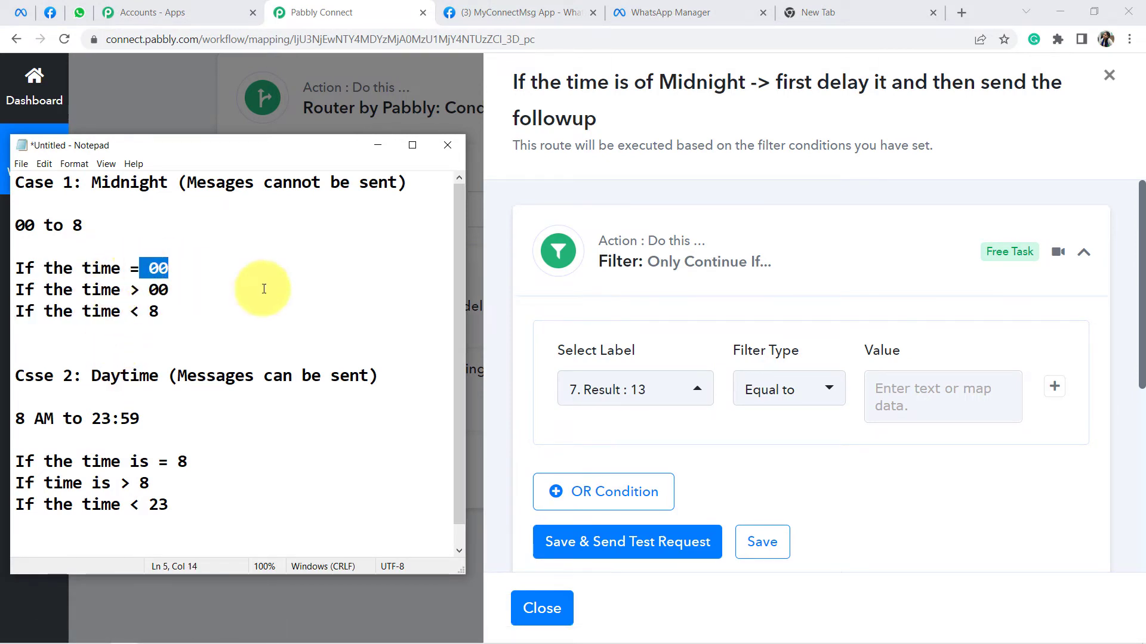
click(923, 399)
text(00)
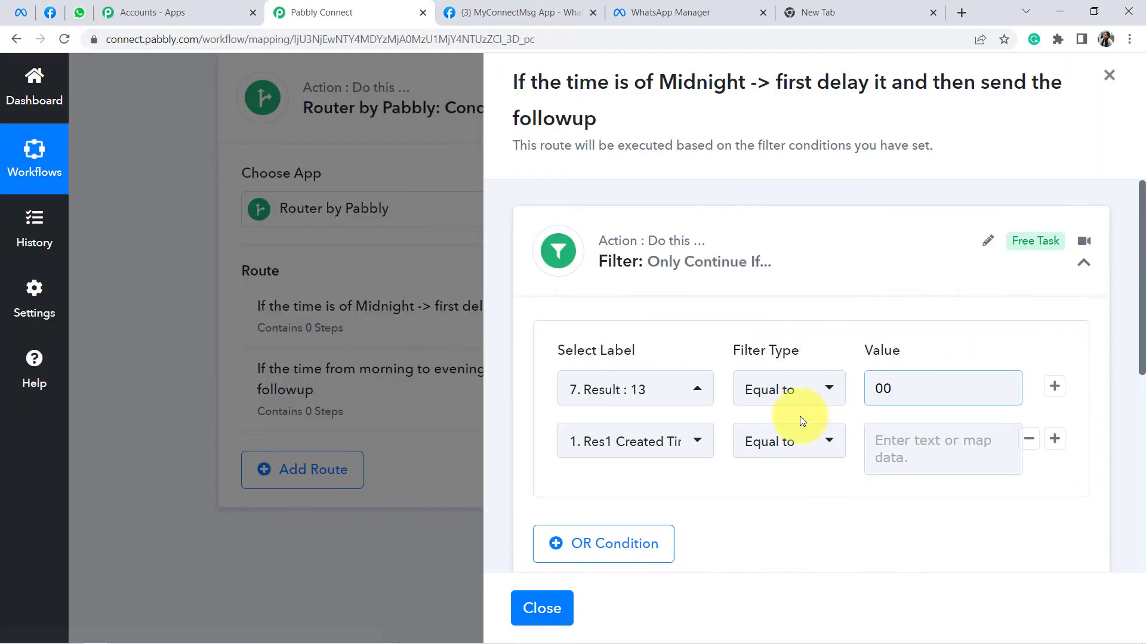
Step: Set the second condition to Result : 13 Greater than 00
click(629, 442)
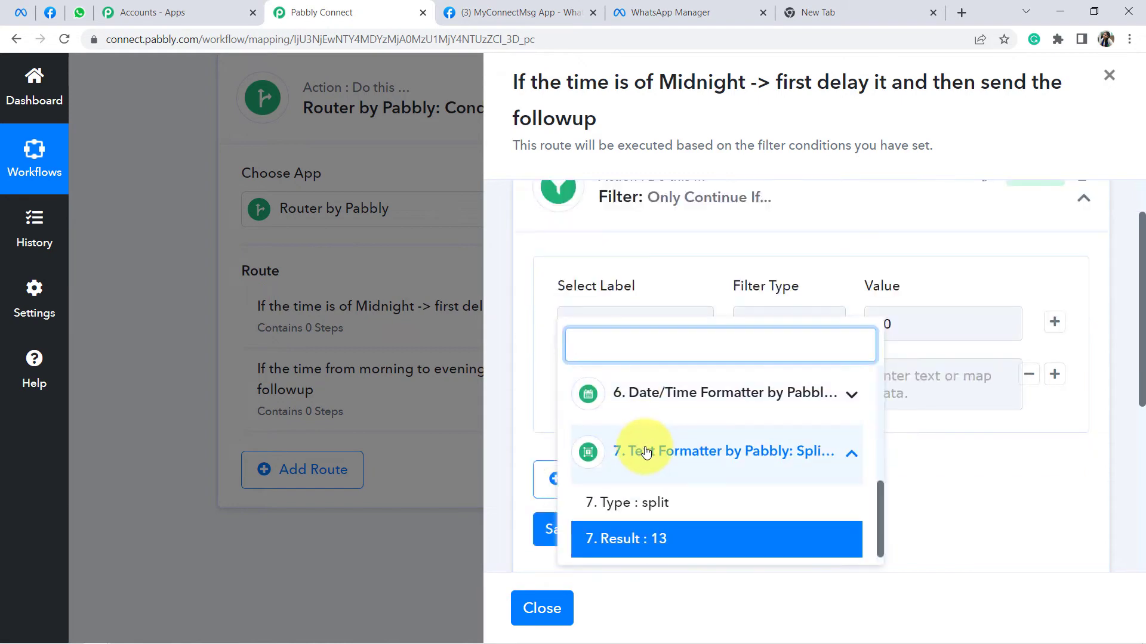
click(652, 537)
click(798, 378)
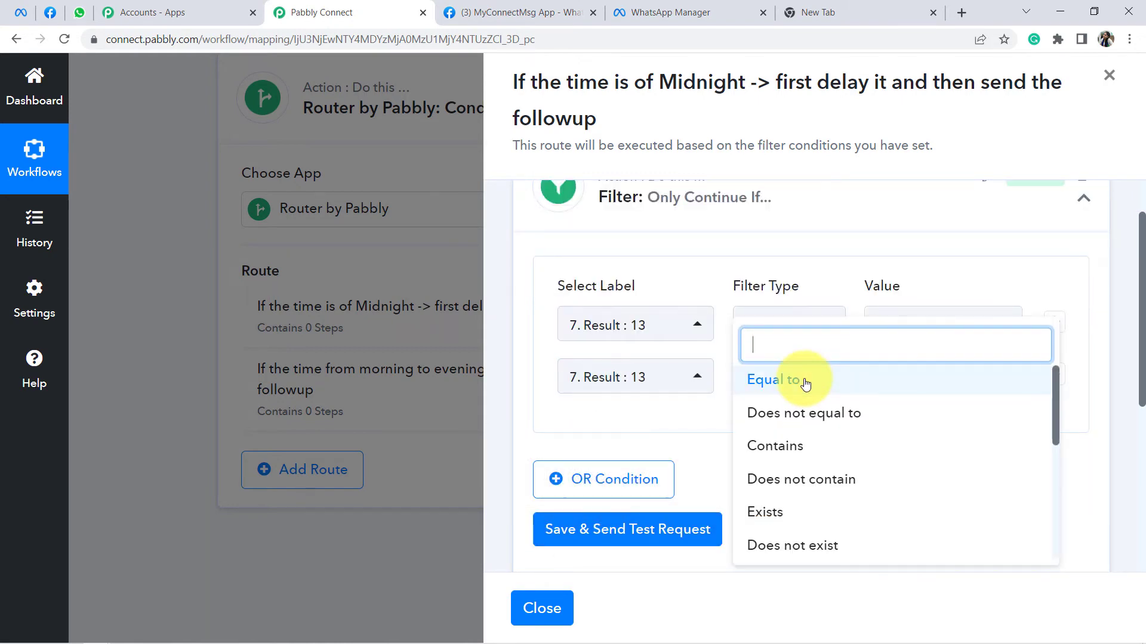
scroll(809, 457, down, 3)
scroll(800, 491, down, 5)
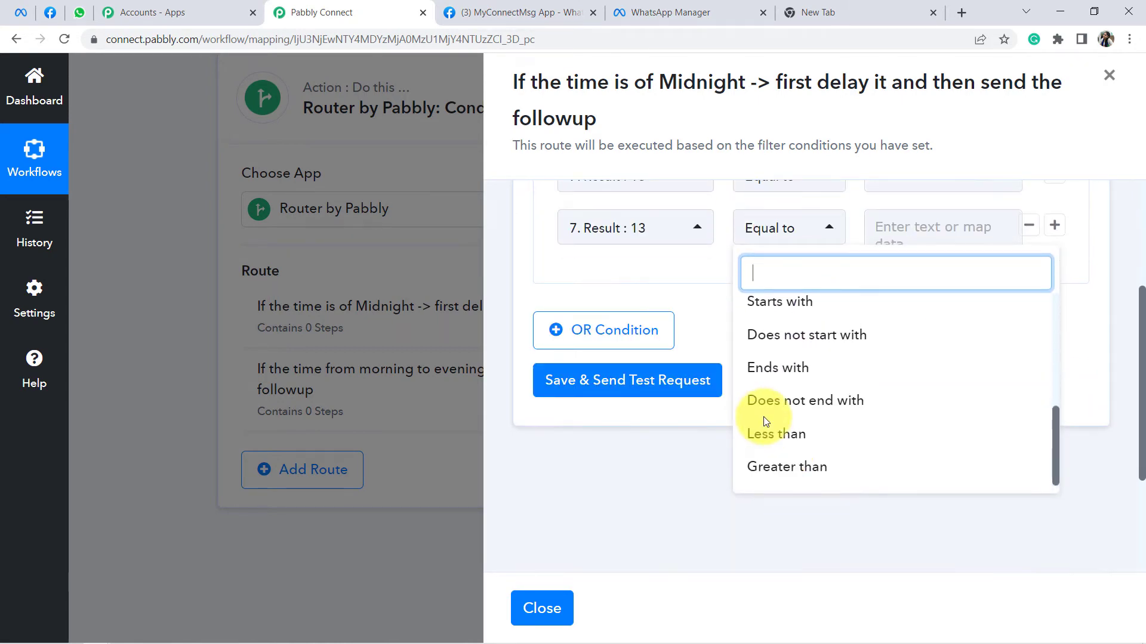
click(751, 467)
click(913, 237)
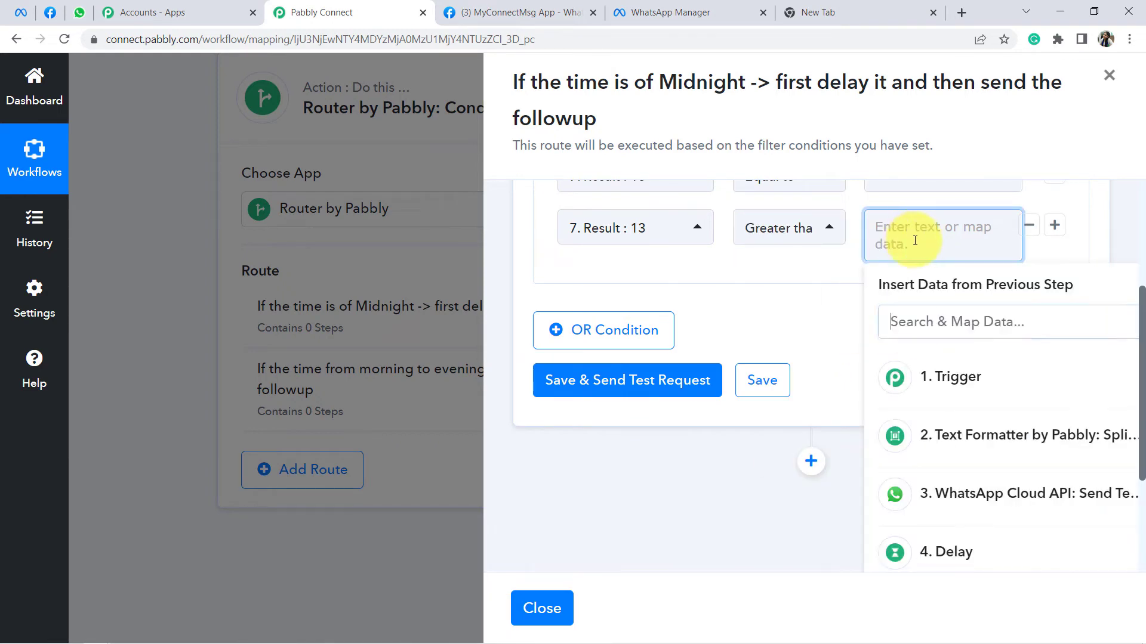
text(00)
scroll(846, 270, up, 4)
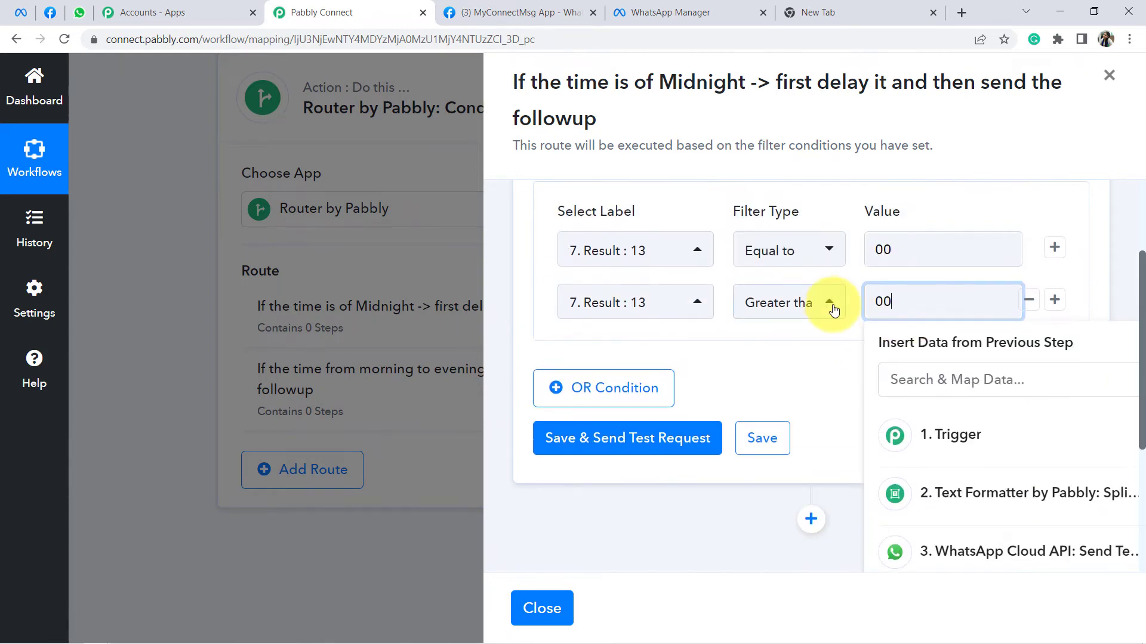
Step: Add an OR condition checking Result : 13 Less than 8
click(587, 529)
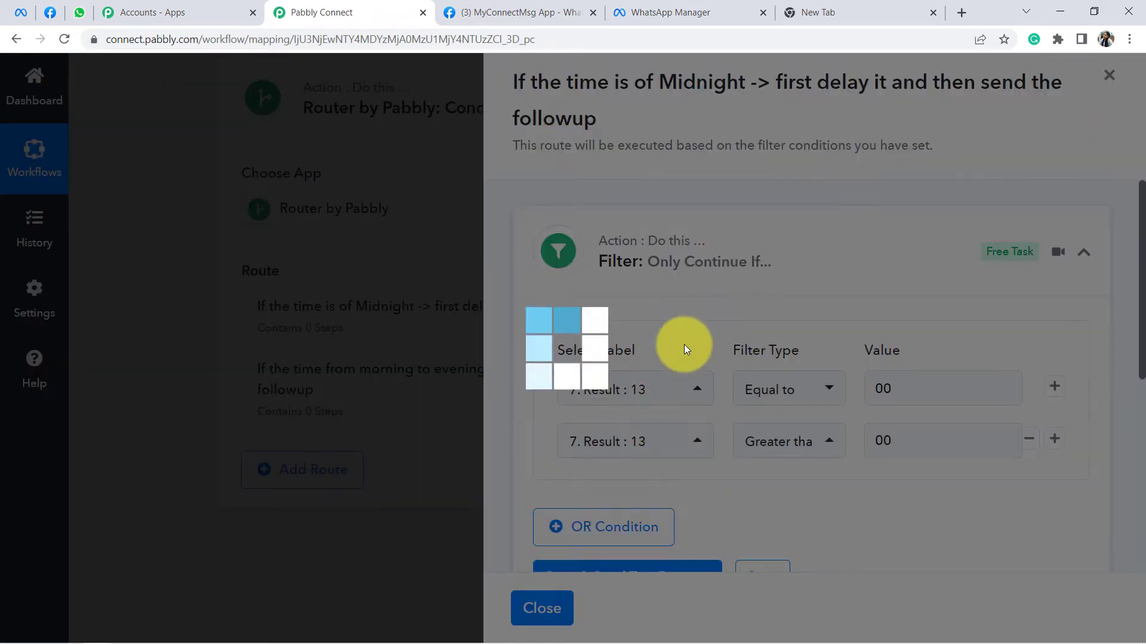
scroll(728, 306, down, 3)
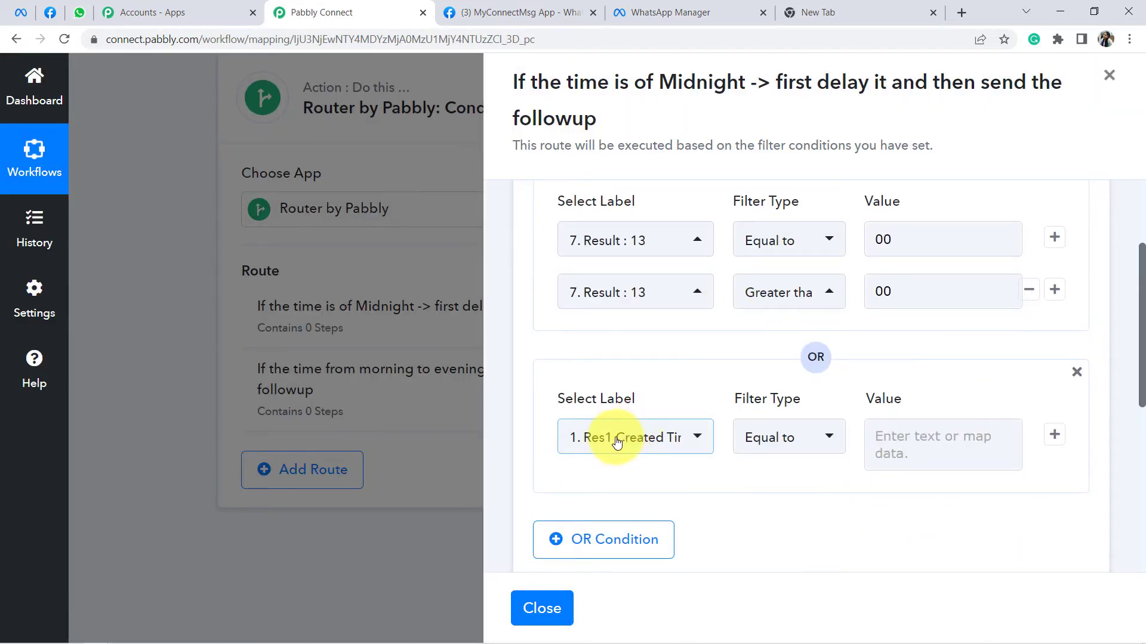
click(626, 437)
scroll(690, 472, down, 3)
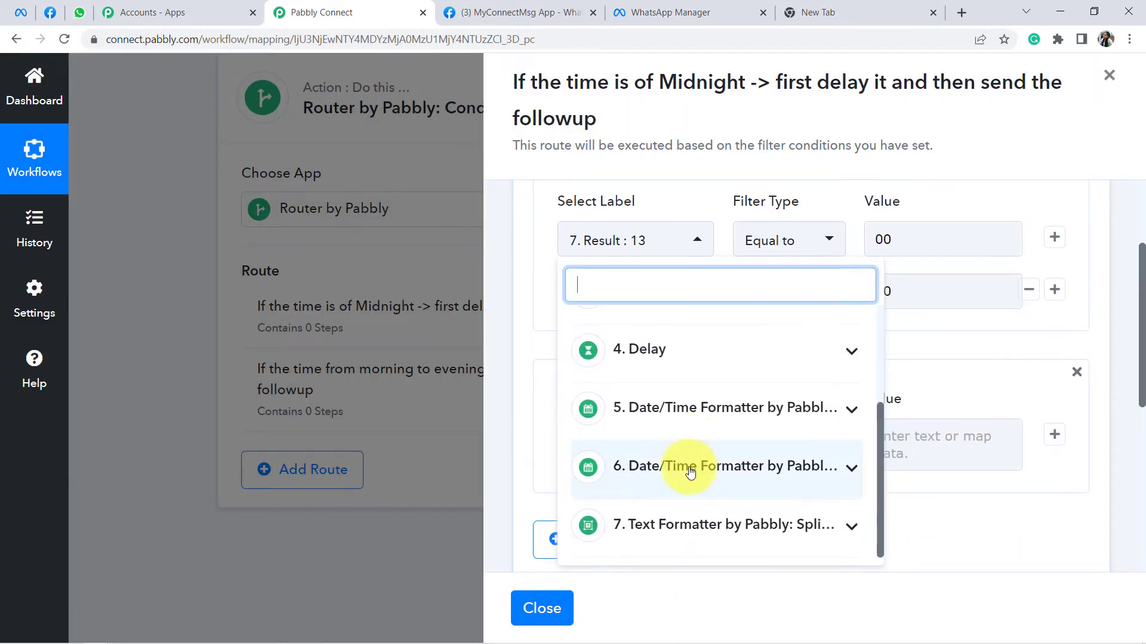
click(670, 527)
scroll(656, 543, down, 2)
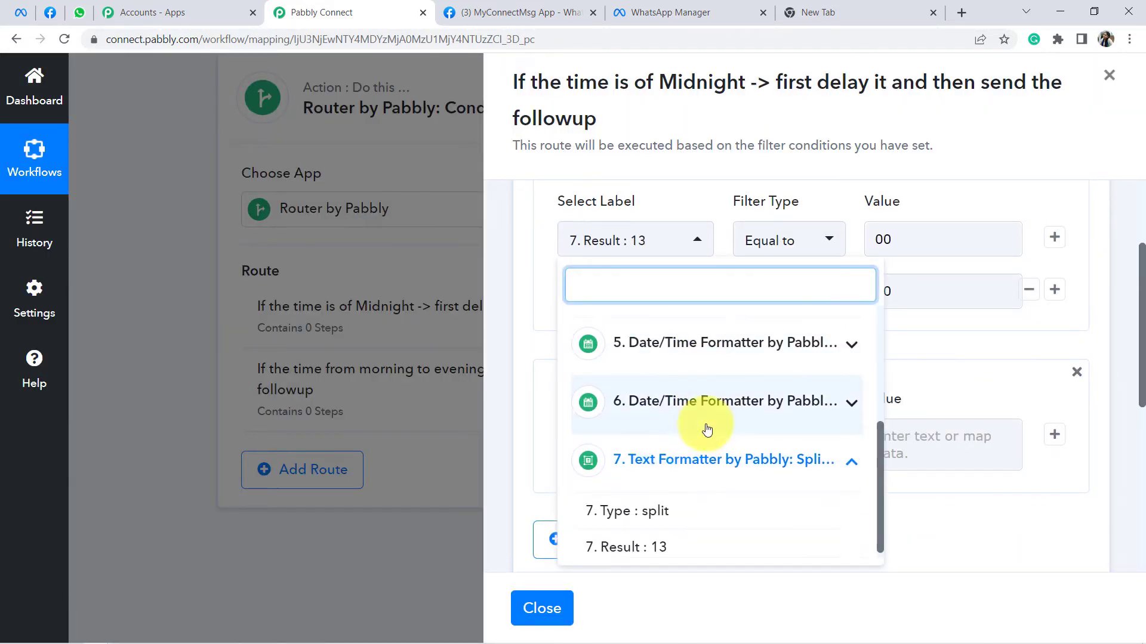
click(664, 537)
click(785, 440)
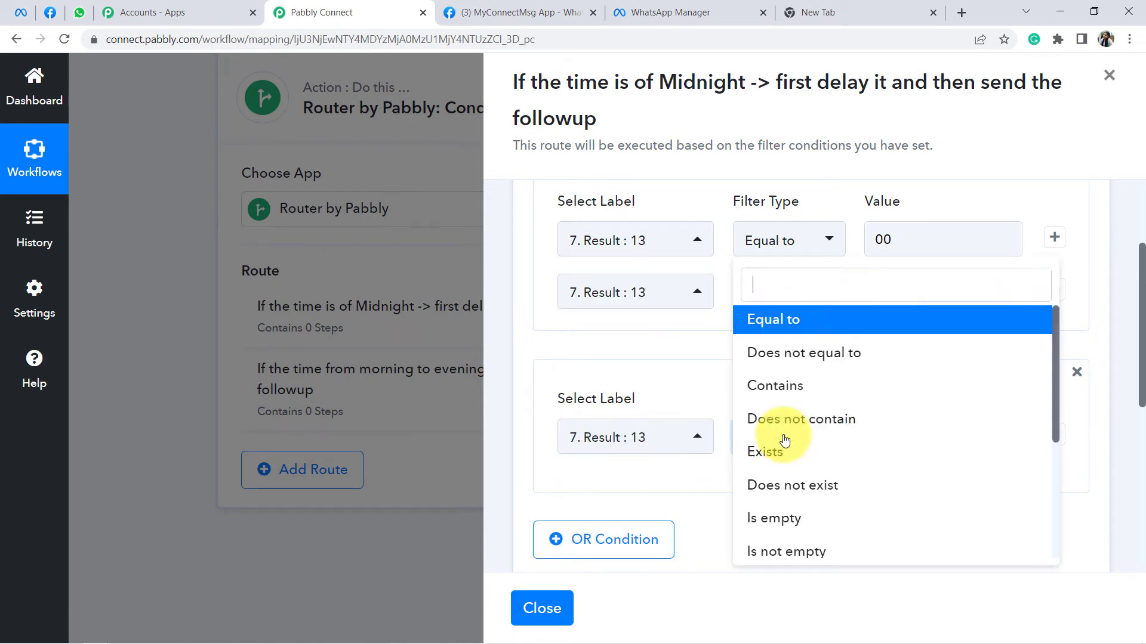
text(less)
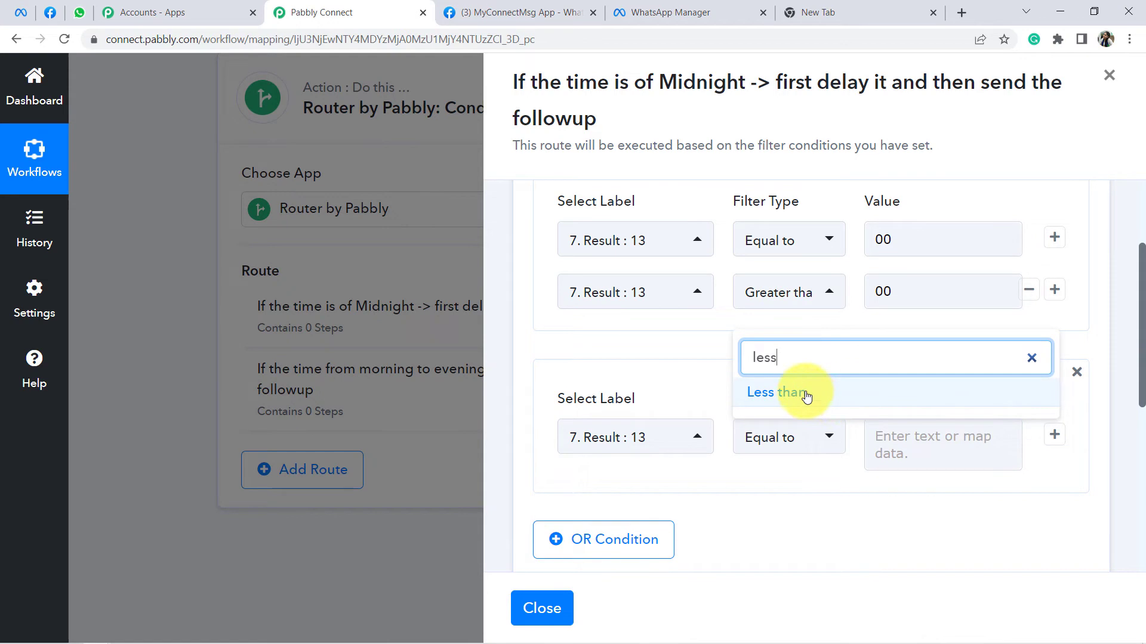
click(793, 391)
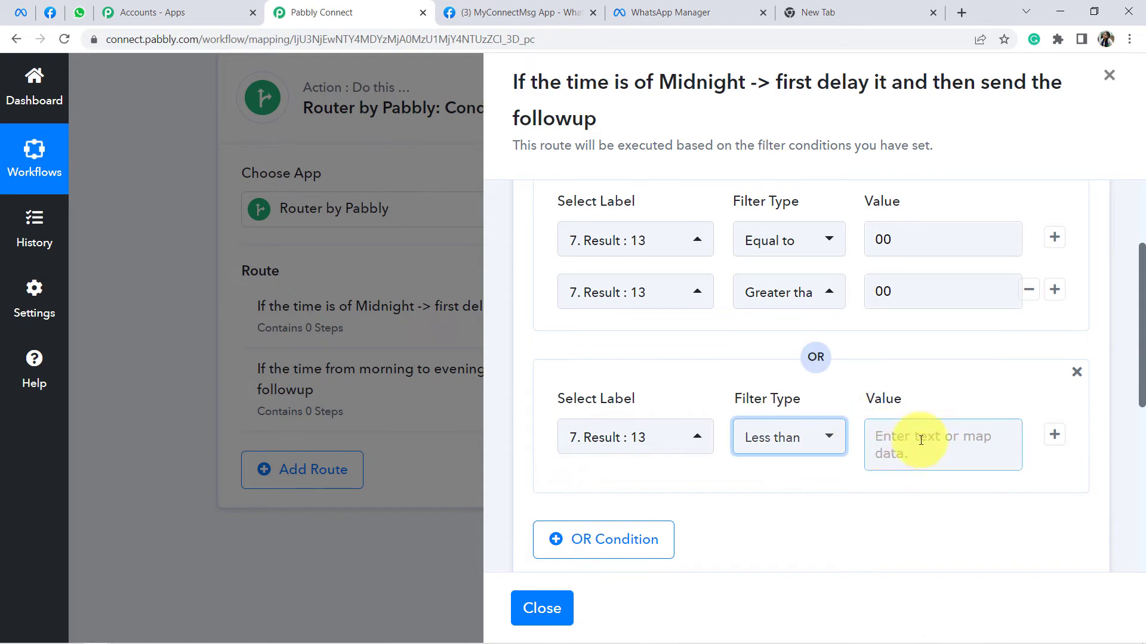
click(897, 454)
text(8)
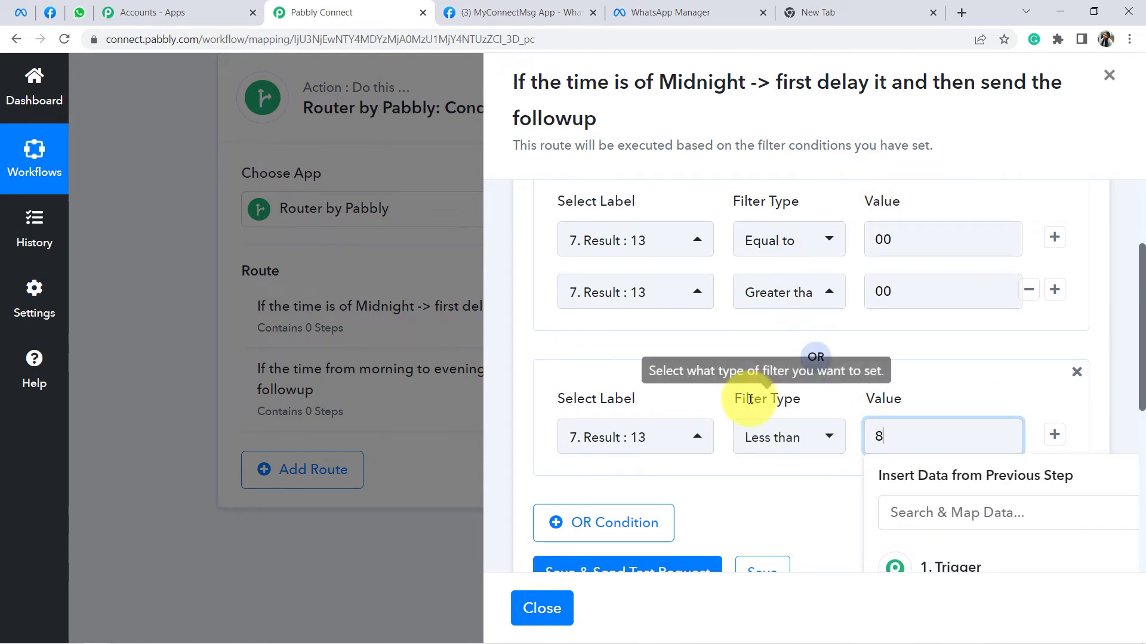
click(736, 388)
scroll(705, 381, down, 4)
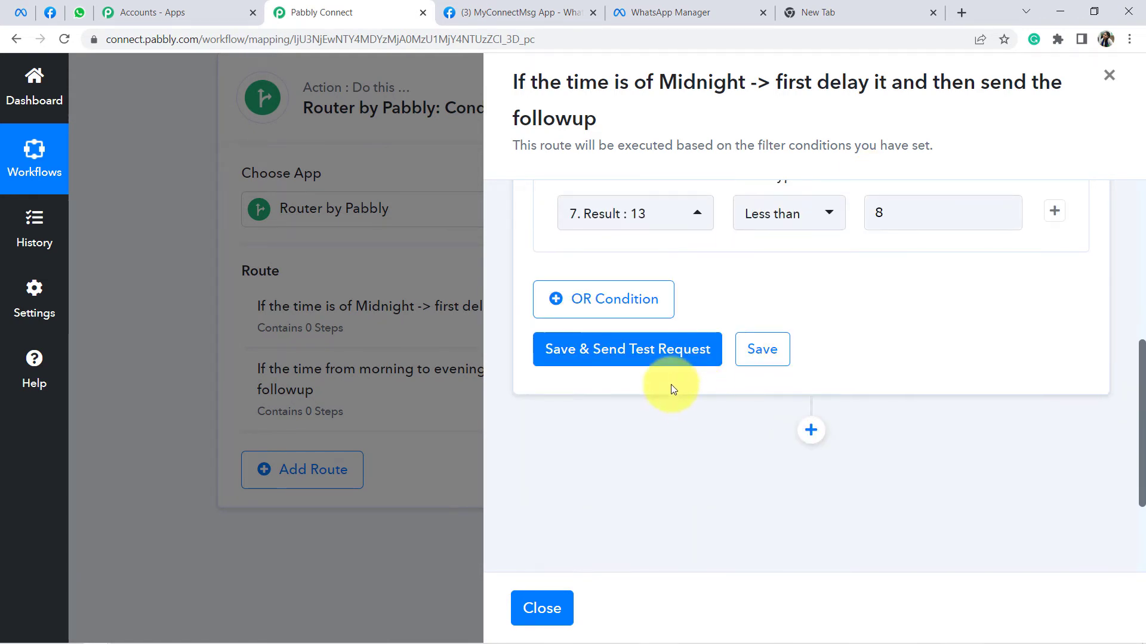
Step: Save and test the midnight filter, getting status error 'Condition is false', then add an action step
click(631, 361)
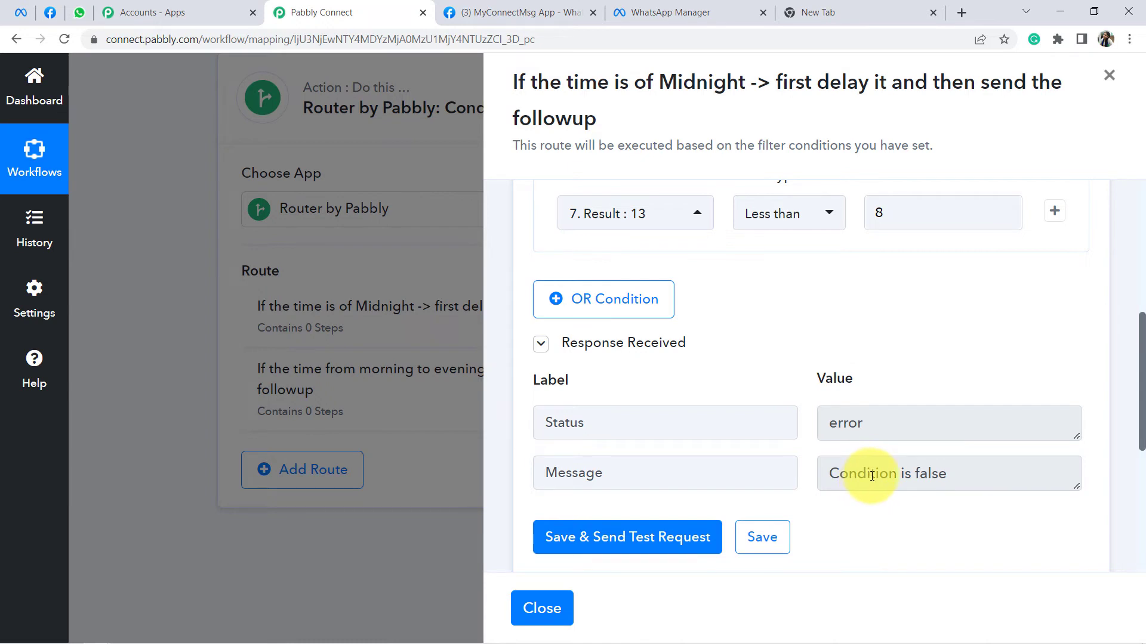
scroll(872, 474, up, 3)
scroll(874, 472, down, 4)
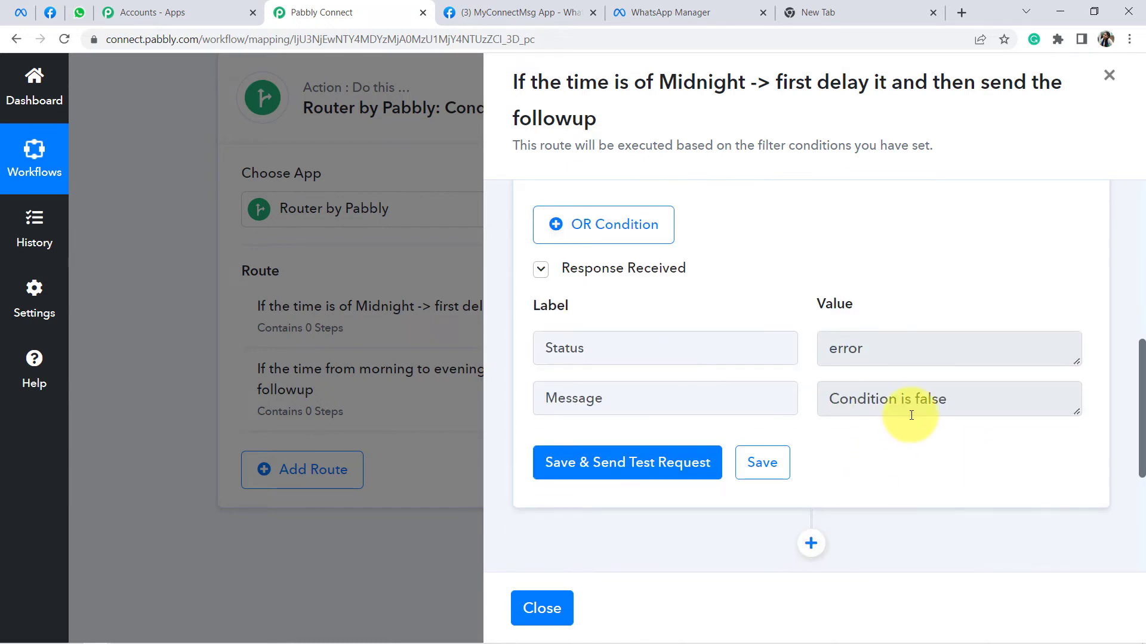
scroll(782, 369, up, 4)
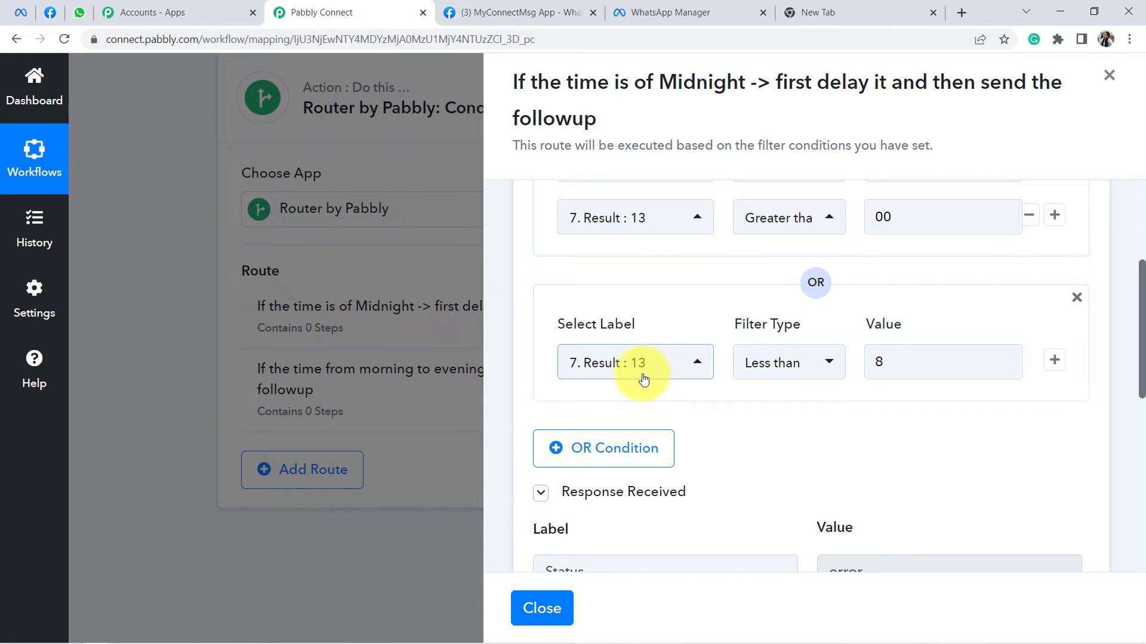
scroll(674, 381, down, 8)
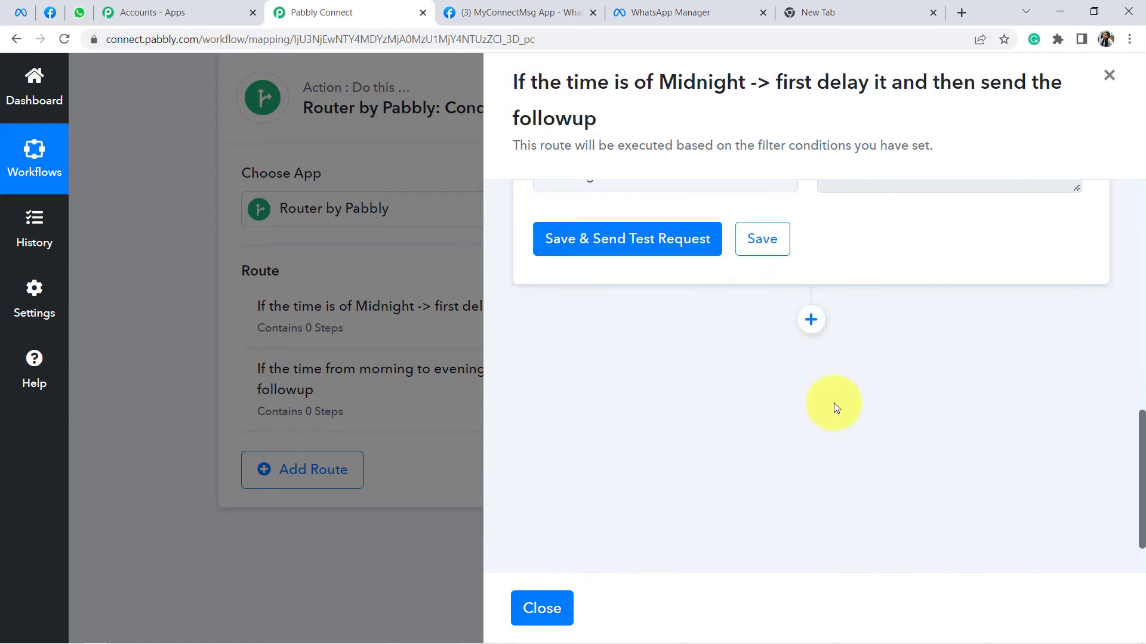
scroll(889, 296, up, 3)
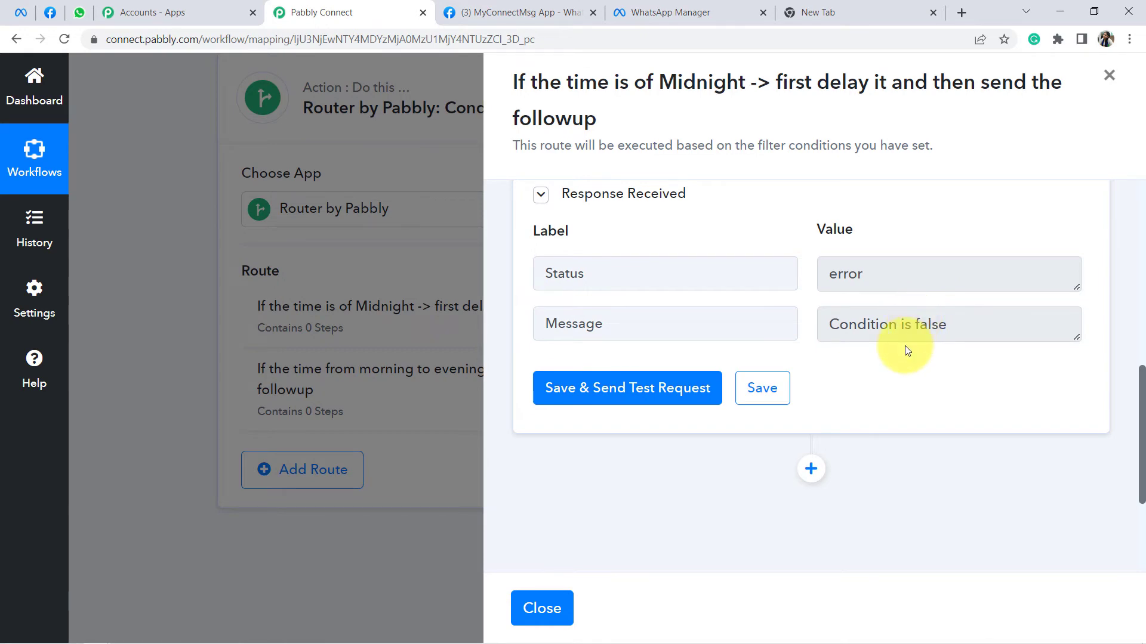
scroll(889, 352, down, 3)
click(809, 278)
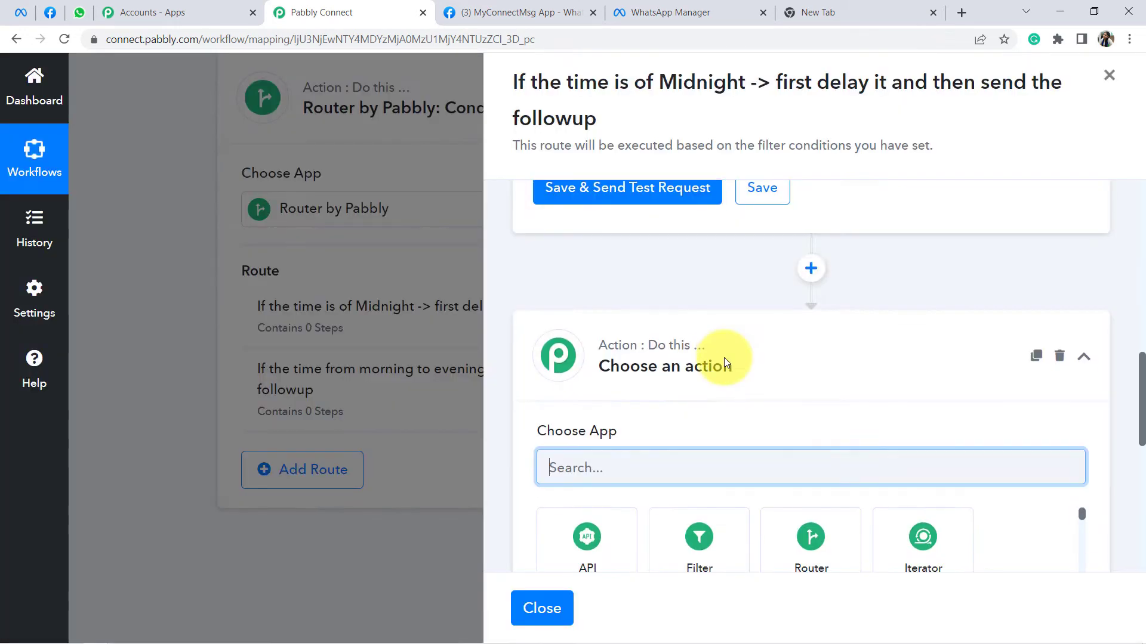
Step: Use the Delay by Pabbly app with 'How much delay' set to Delay Until
text(delay)
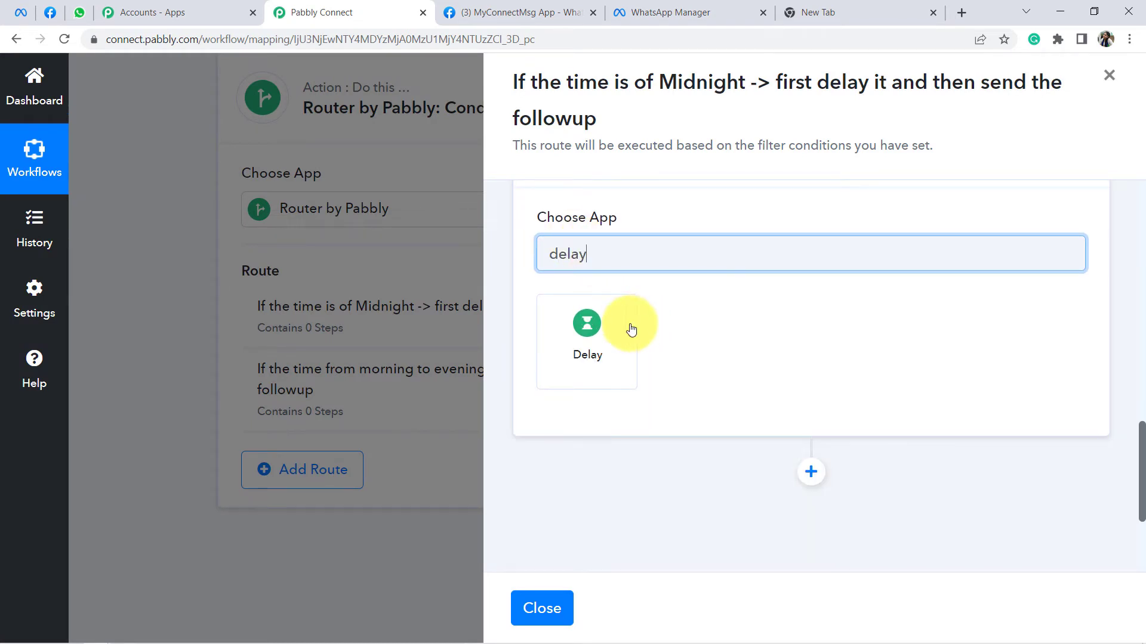
click(587, 326)
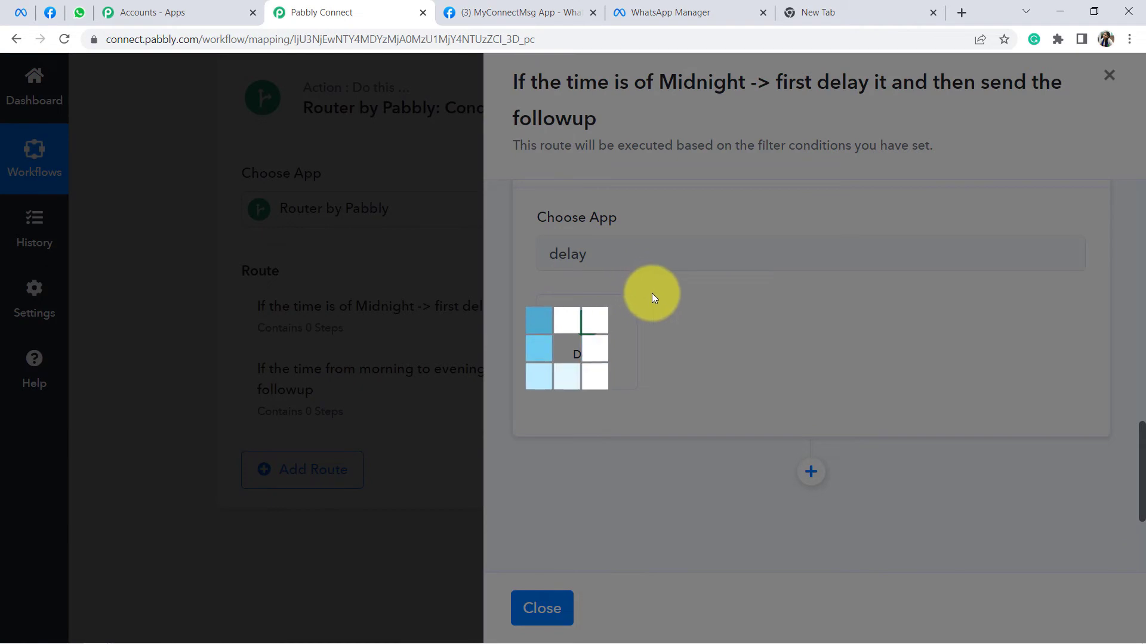
scroll(667, 283, down, 1)
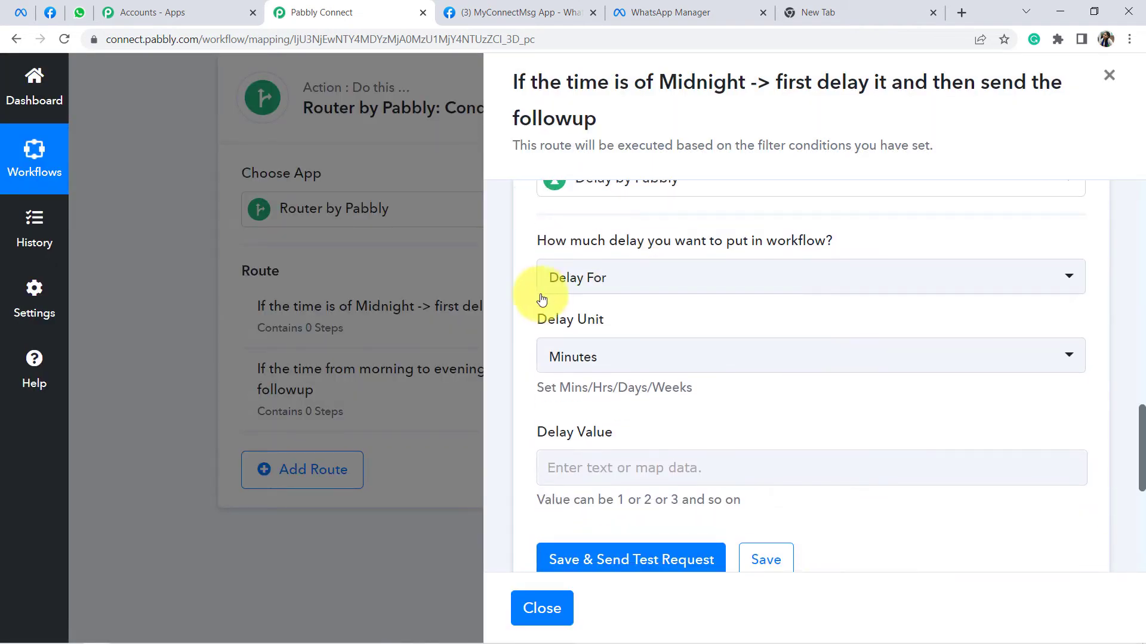
click(551, 288)
click(603, 394)
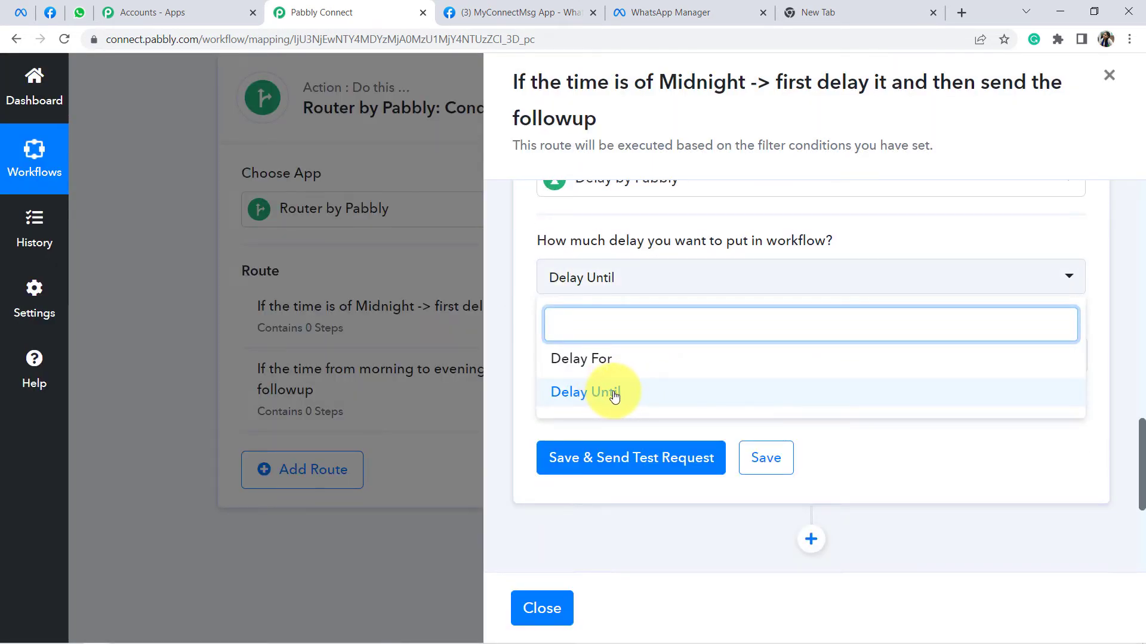
click(614, 394)
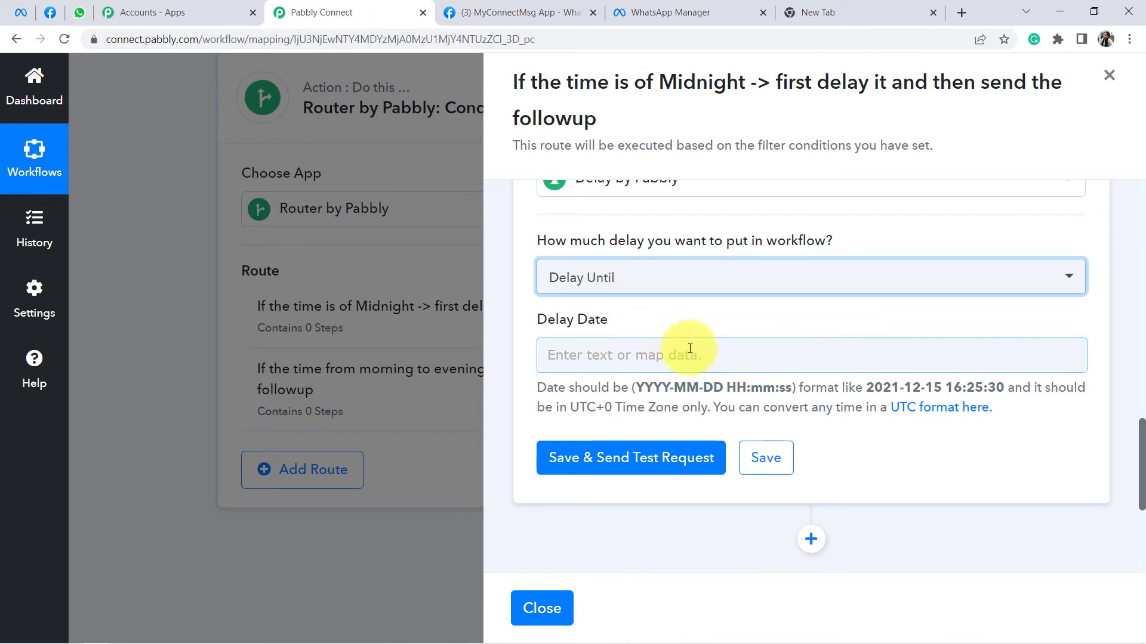
drag(644, 388, 1024, 389)
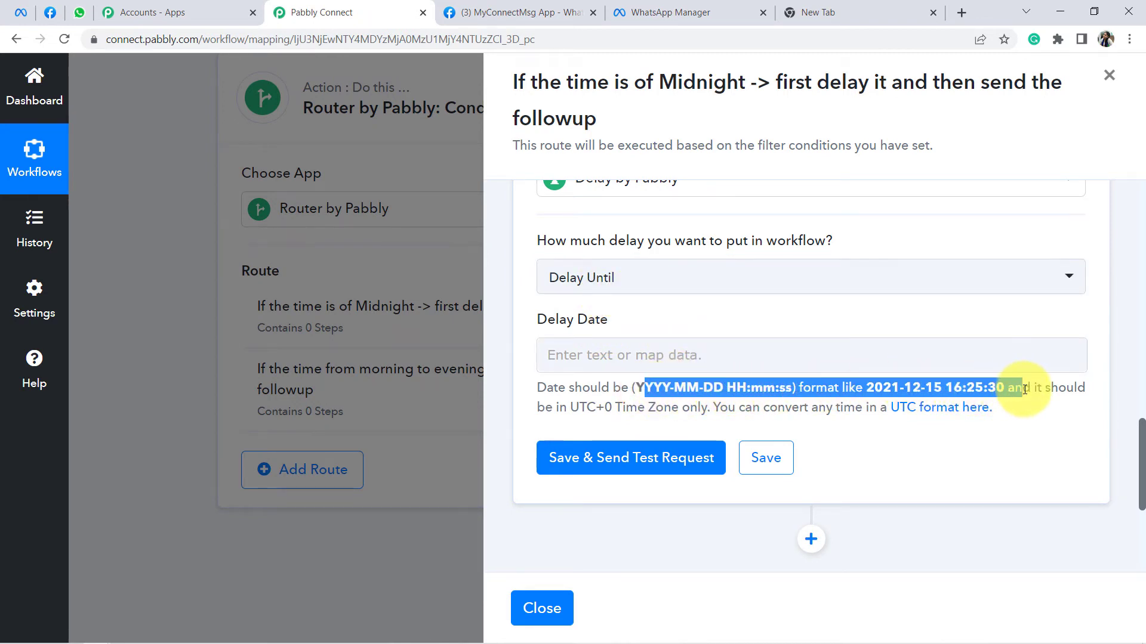
click(681, 356)
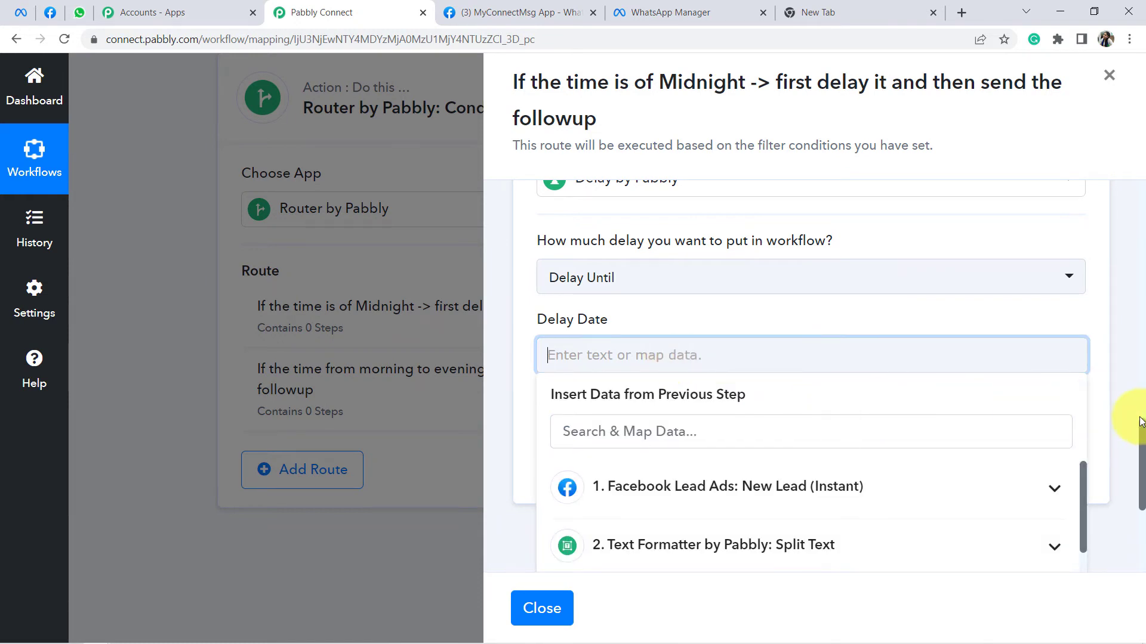
Step: Map Delay Date to step 5 Current Date's Datetime, 2022-09-20T13:20:01+00:00
scroll(940, 256, down, 4)
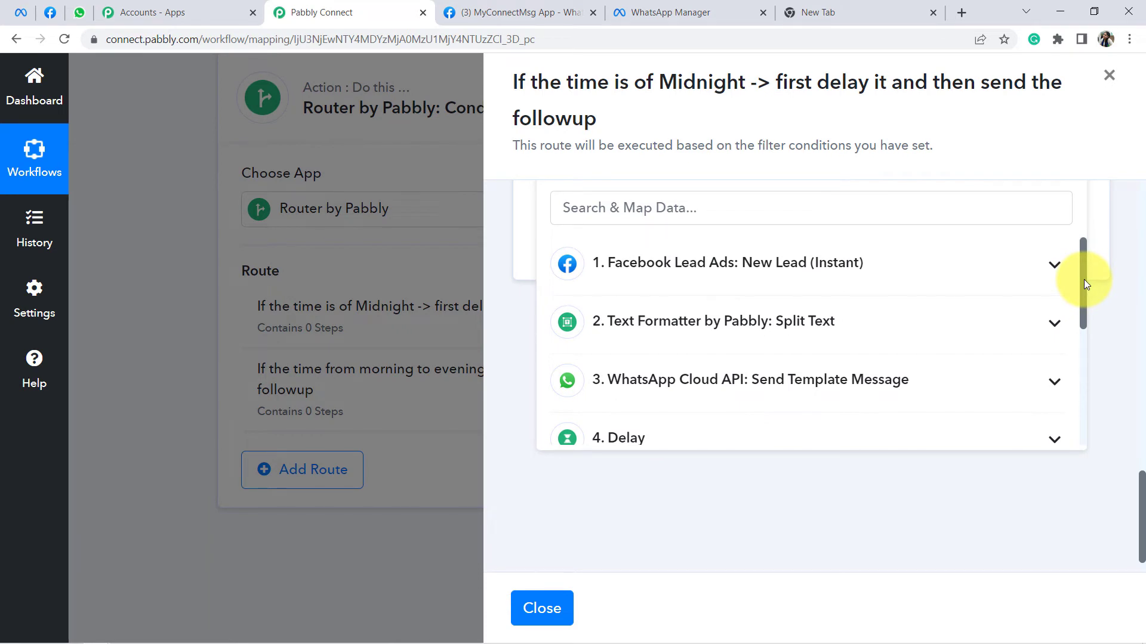
drag(1083, 279, 1086, 354)
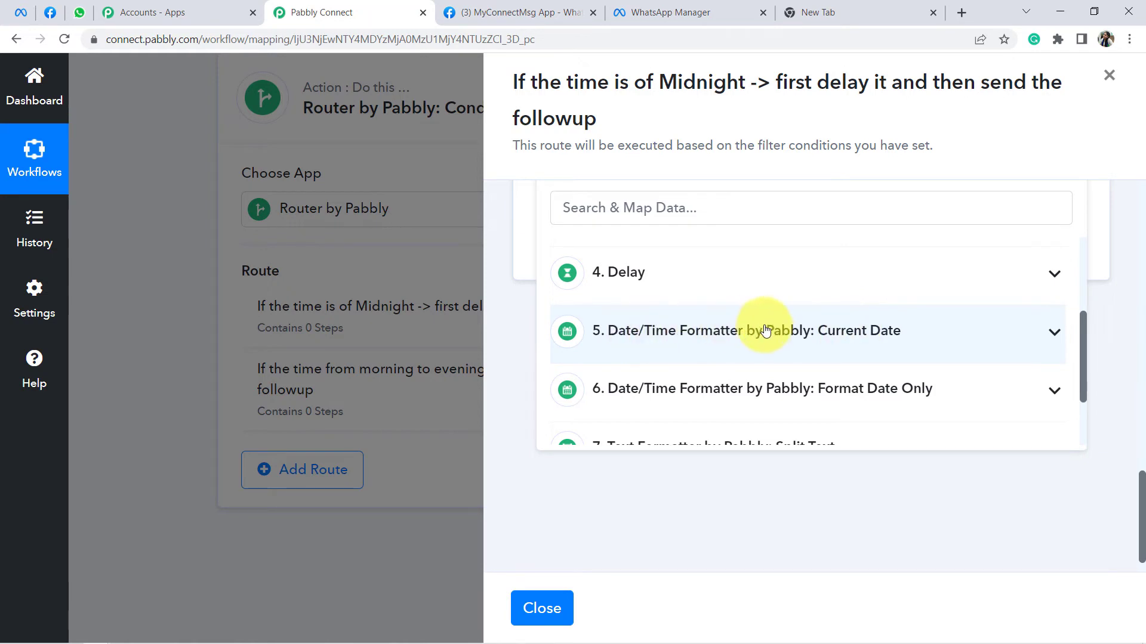
click(866, 332)
click(800, 396)
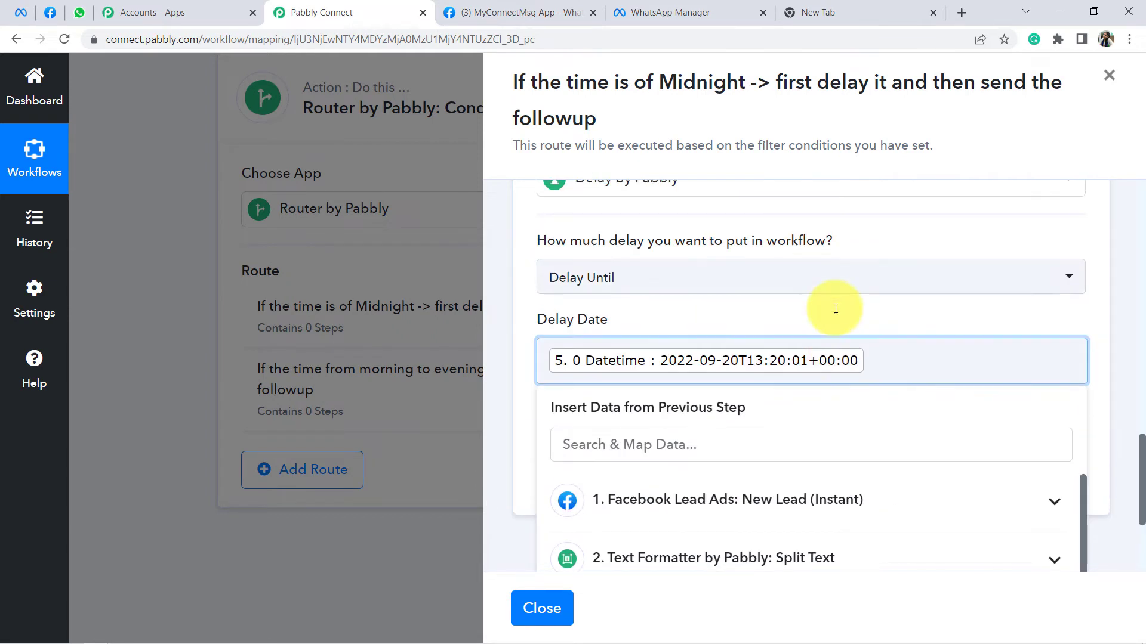
scroll(833, 306, up, 2)
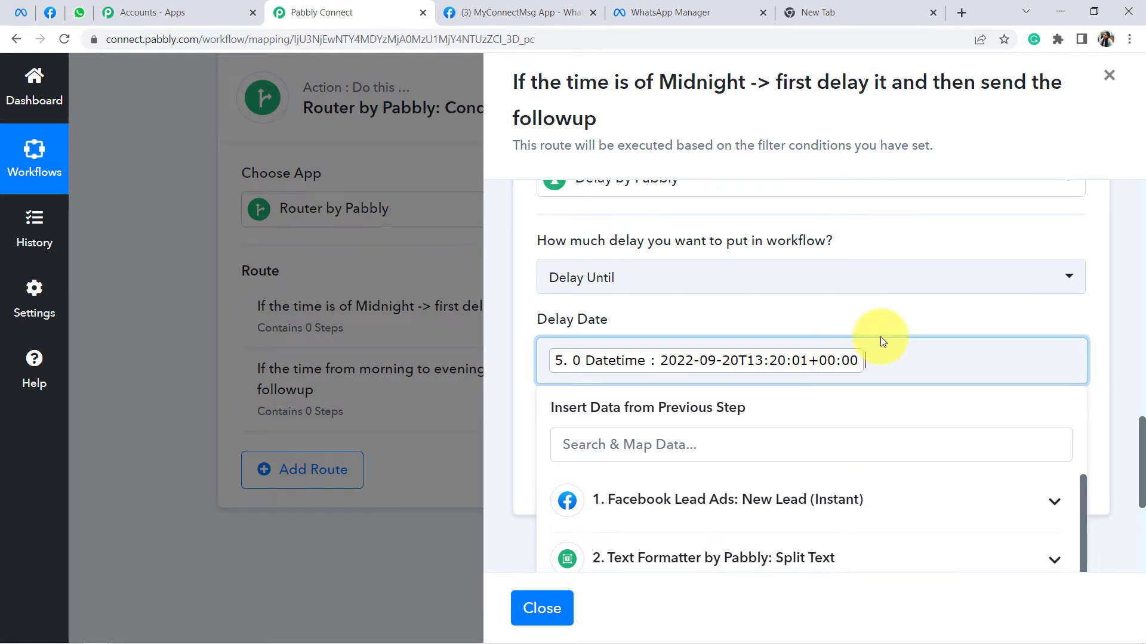
click(895, 317)
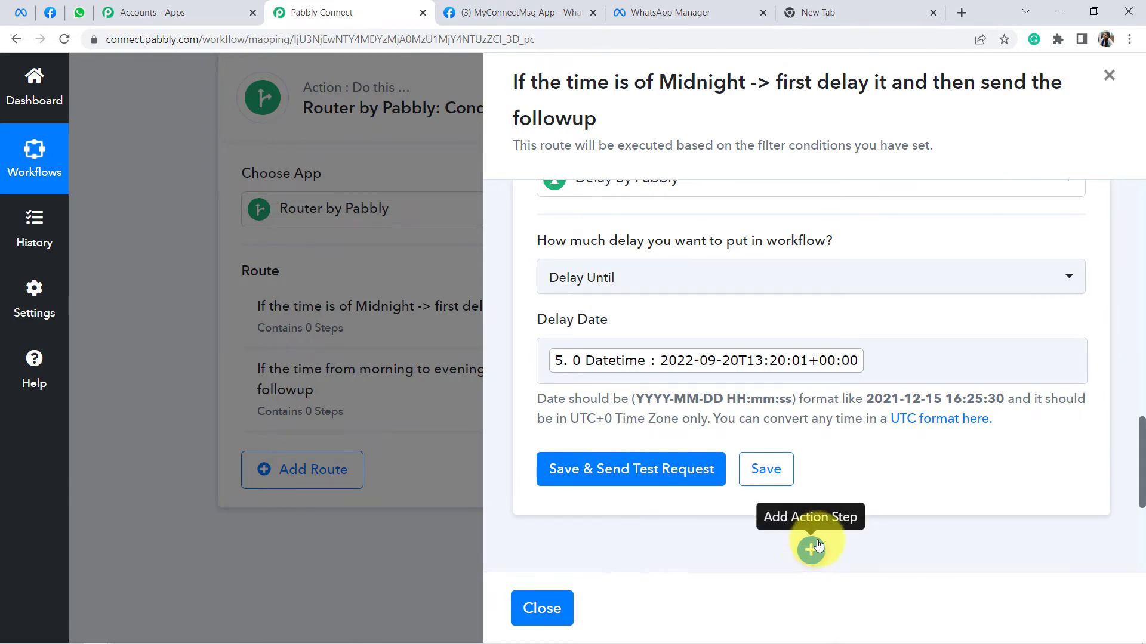
Step: Review the Delay Date format hint and remove the mapped Datetime token
scroll(827, 334, down, 1)
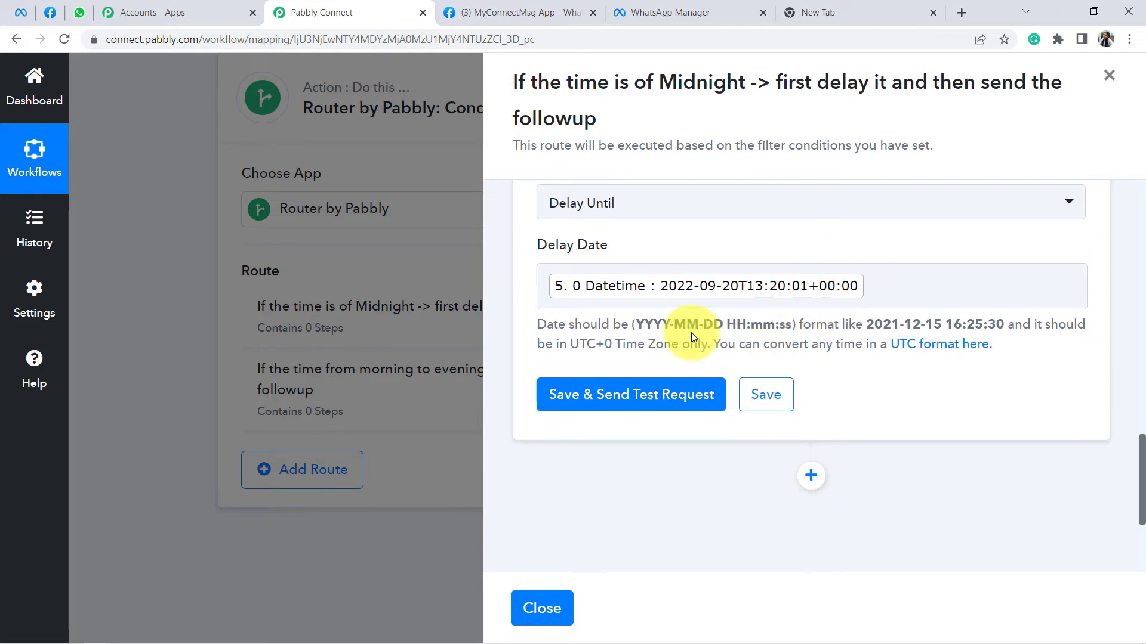
drag(633, 325, 800, 328)
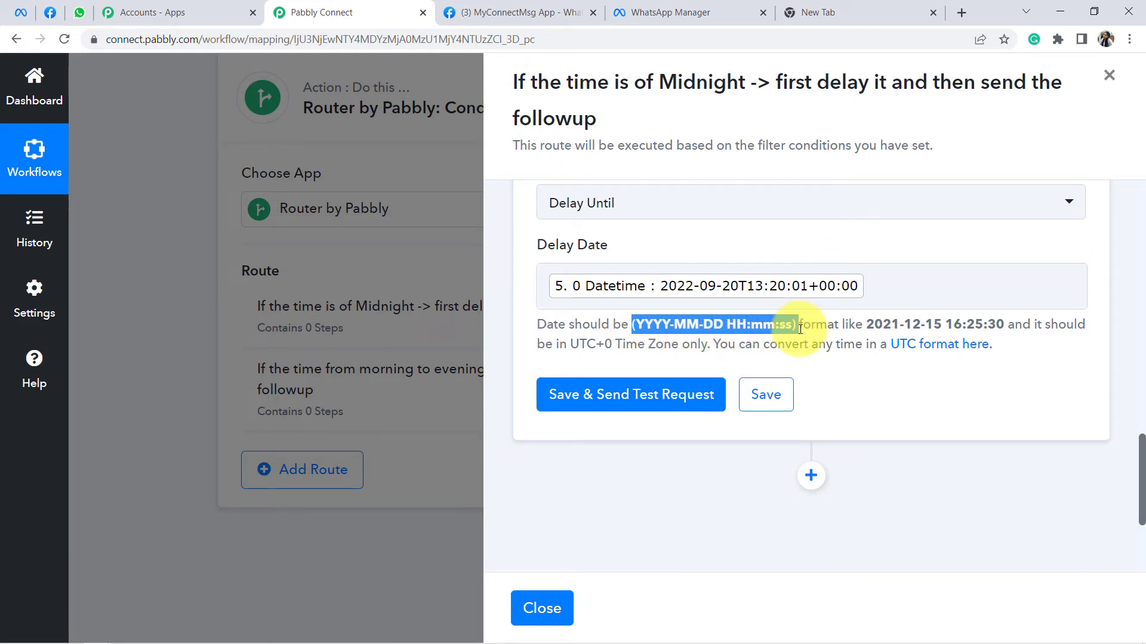
scroll(798, 379, up, 1)
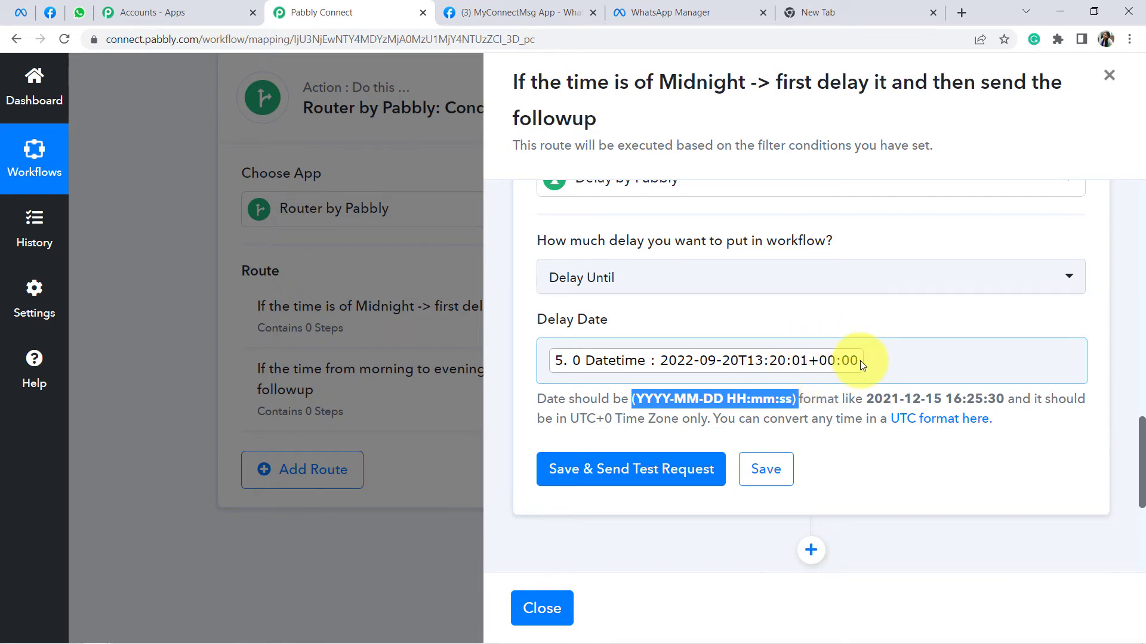
click(877, 360)
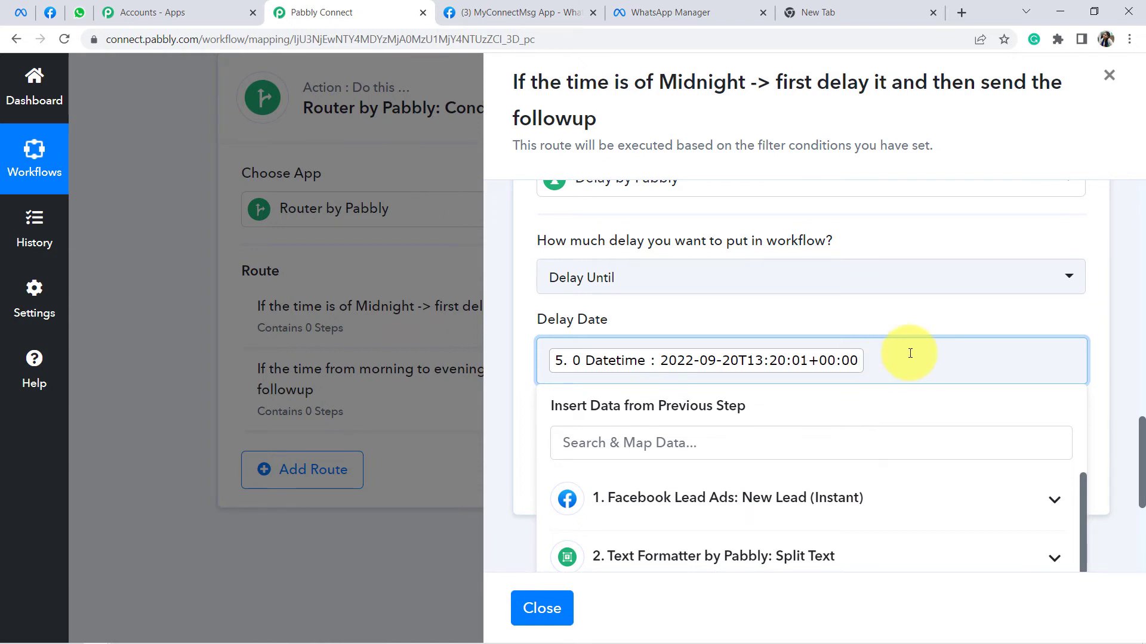
key(BackSpace)
click(696, 309)
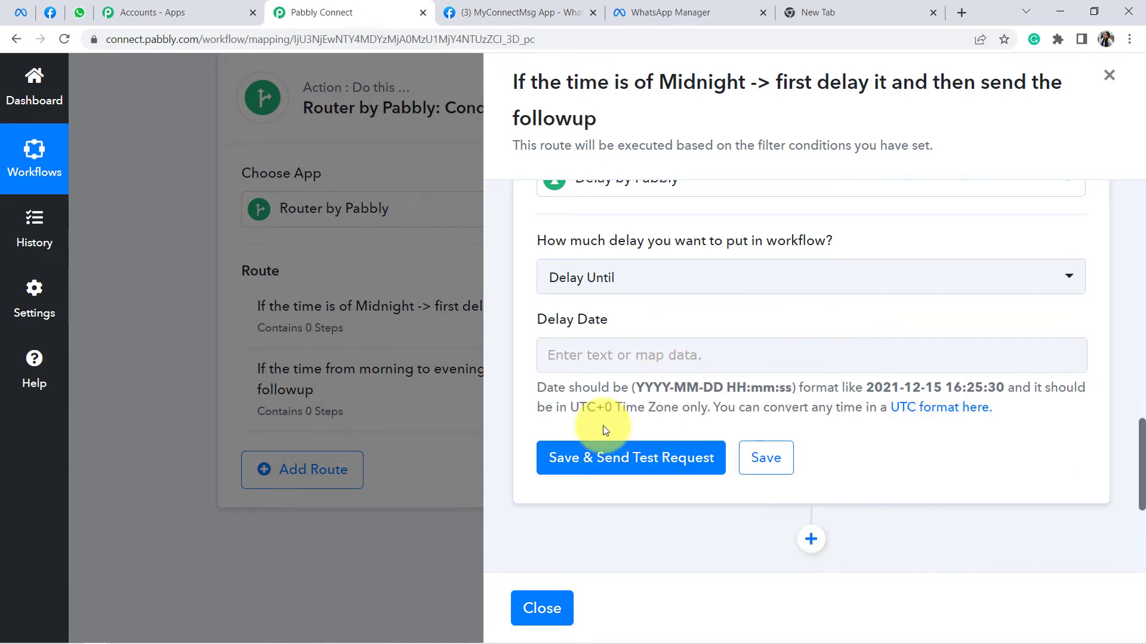
Step: Check the hint's example date and time, then insert a new action step above Delay
drag(633, 388, 1029, 394)
click(1027, 395)
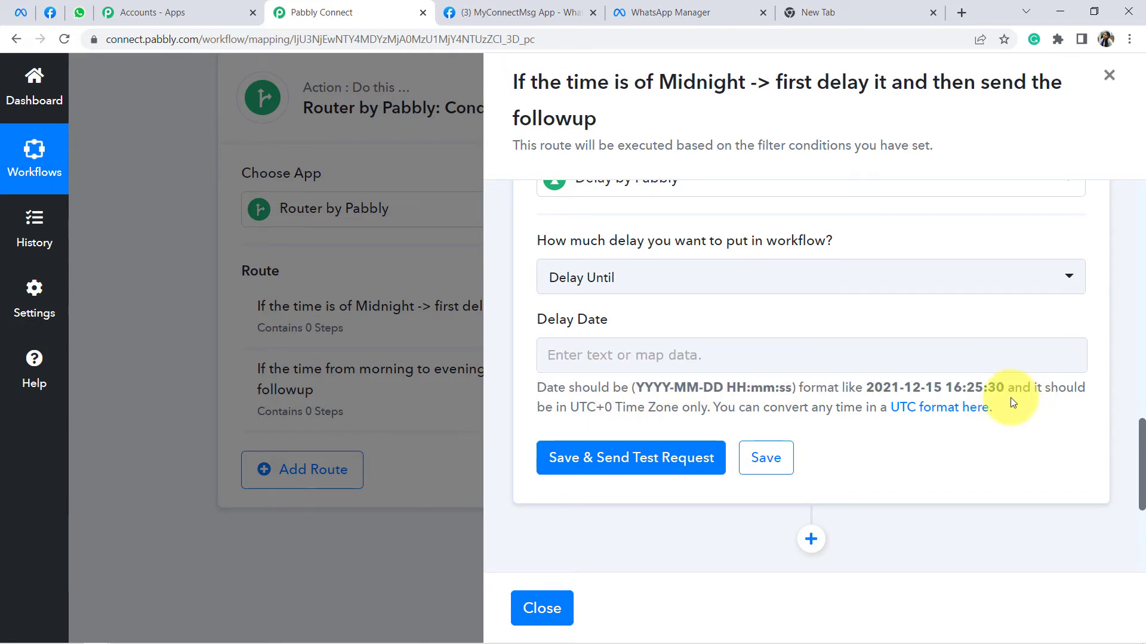
drag(874, 387, 1006, 388)
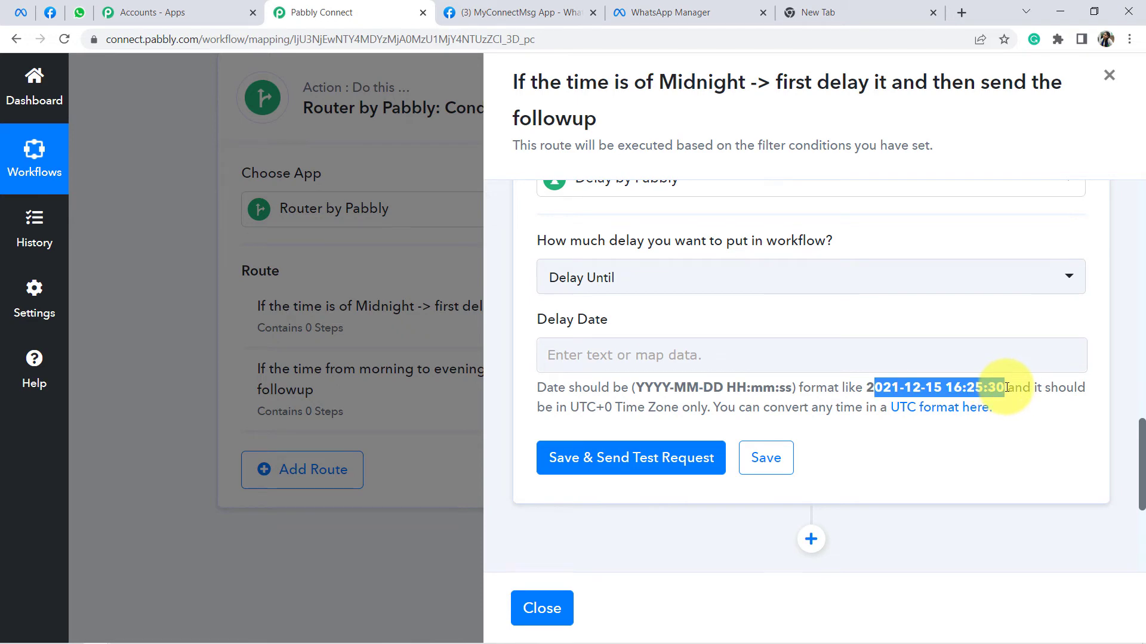
scroll(971, 433, up, 2)
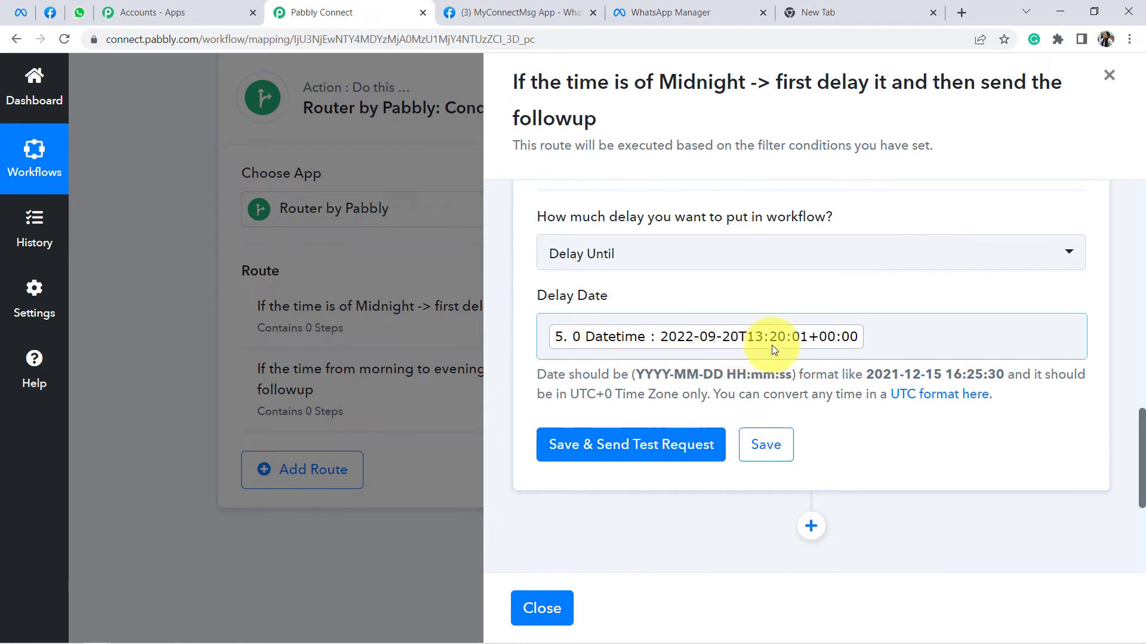
scroll(800, 386, up, 3)
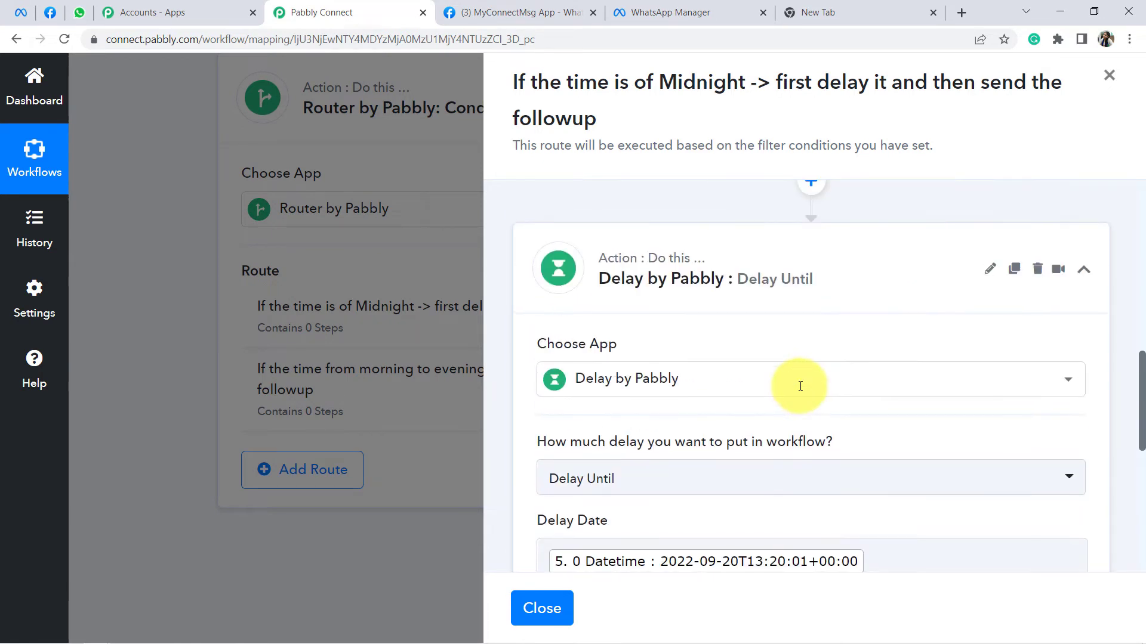
scroll(800, 386, up, 2)
click(817, 329)
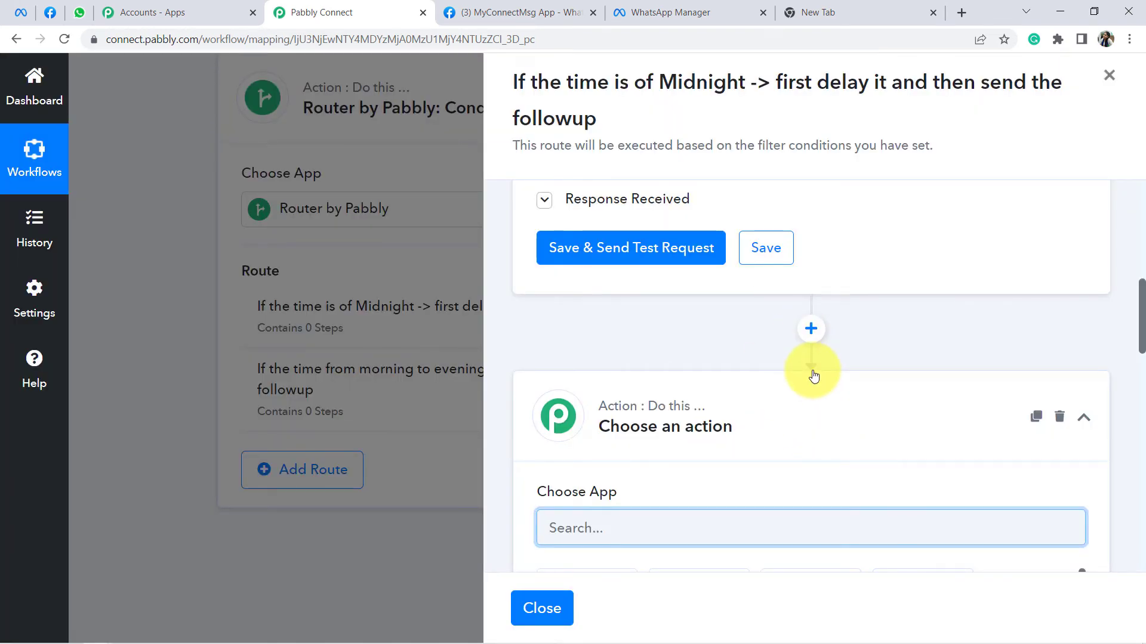
Step: Add a Text Formatter step with the Split Text action event and connect it
scroll(814, 374, down, 1)
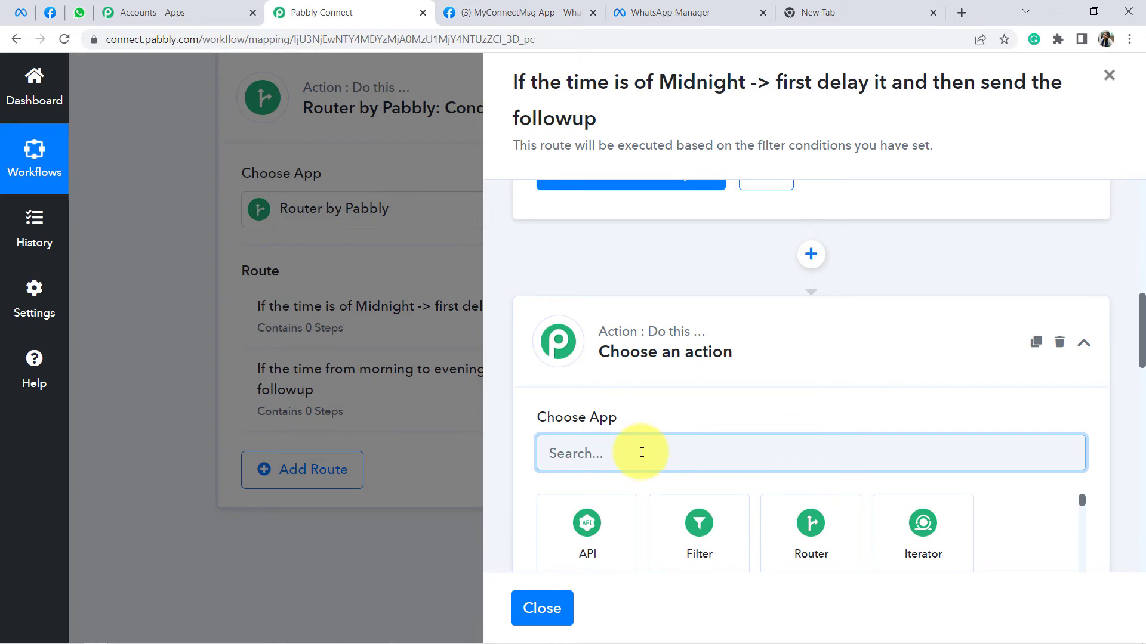
text(text f)
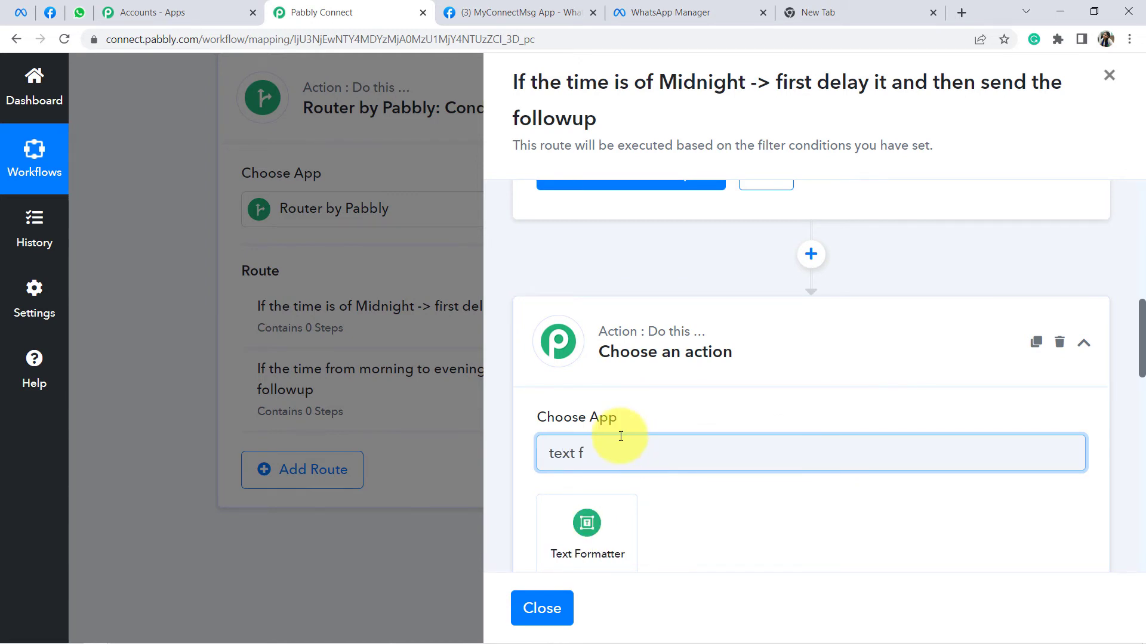
click(590, 545)
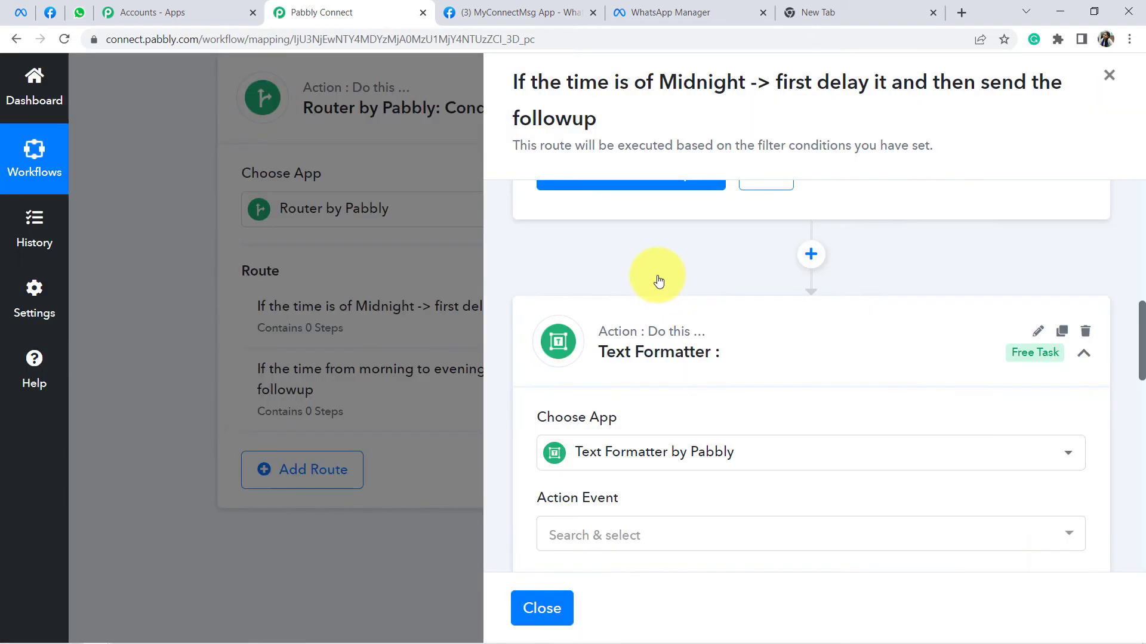
scroll(657, 276, down, 4)
click(608, 310)
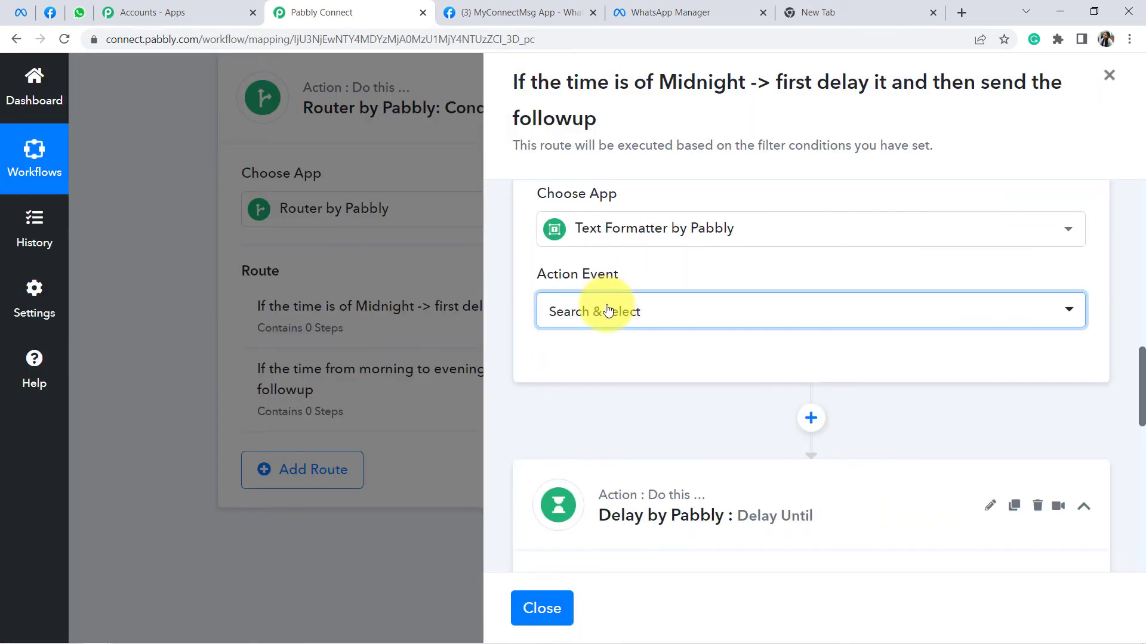
text(spli)
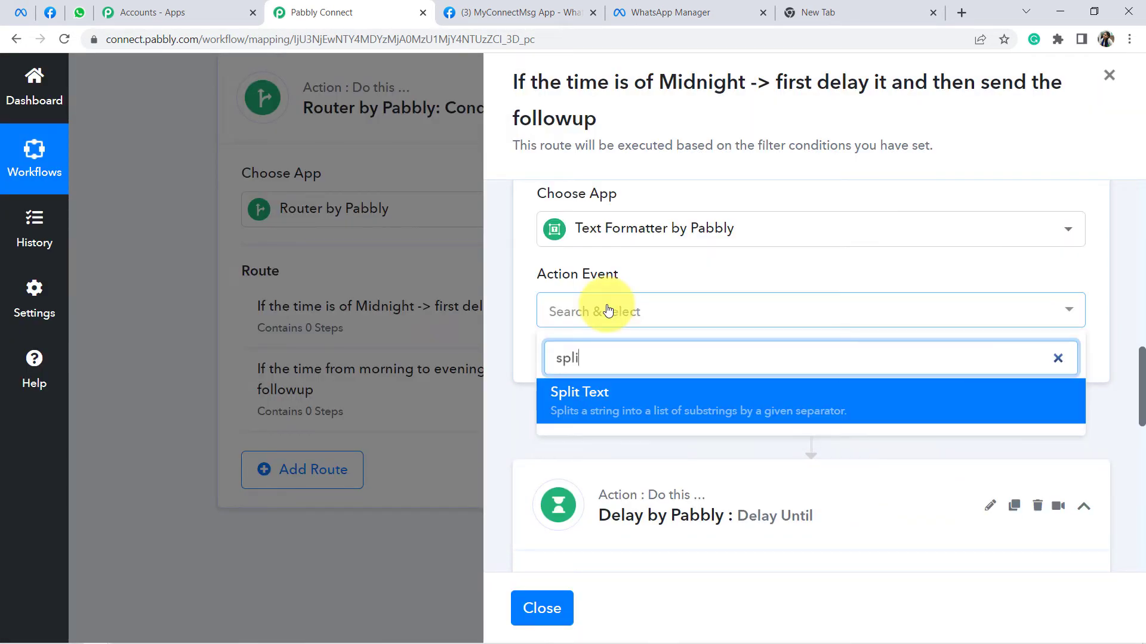
text(t)
click(596, 410)
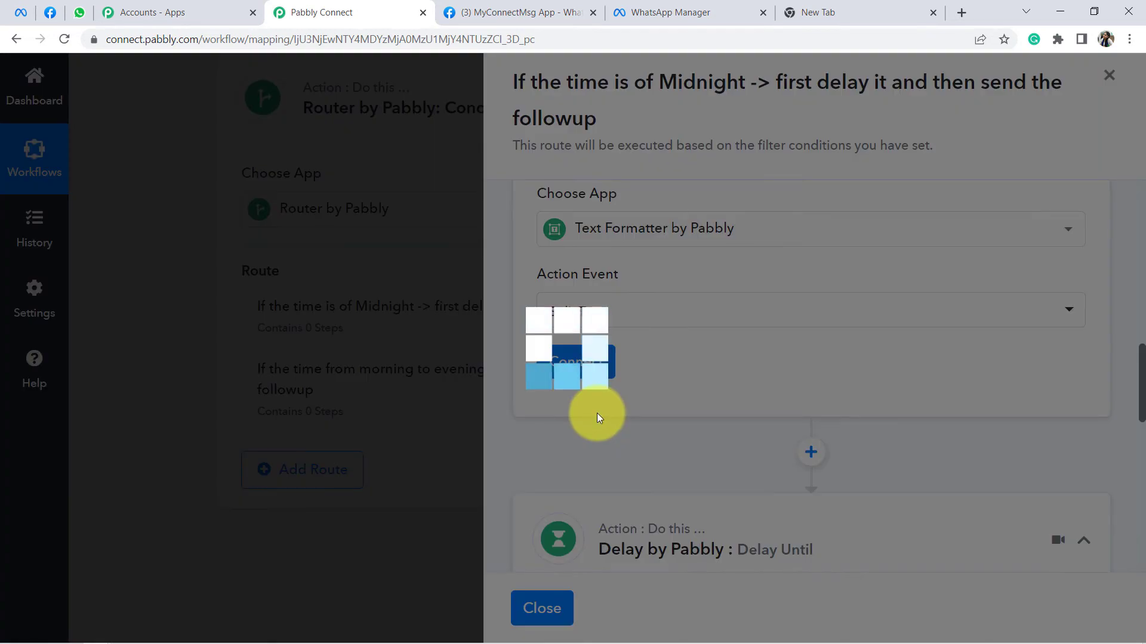
click(582, 367)
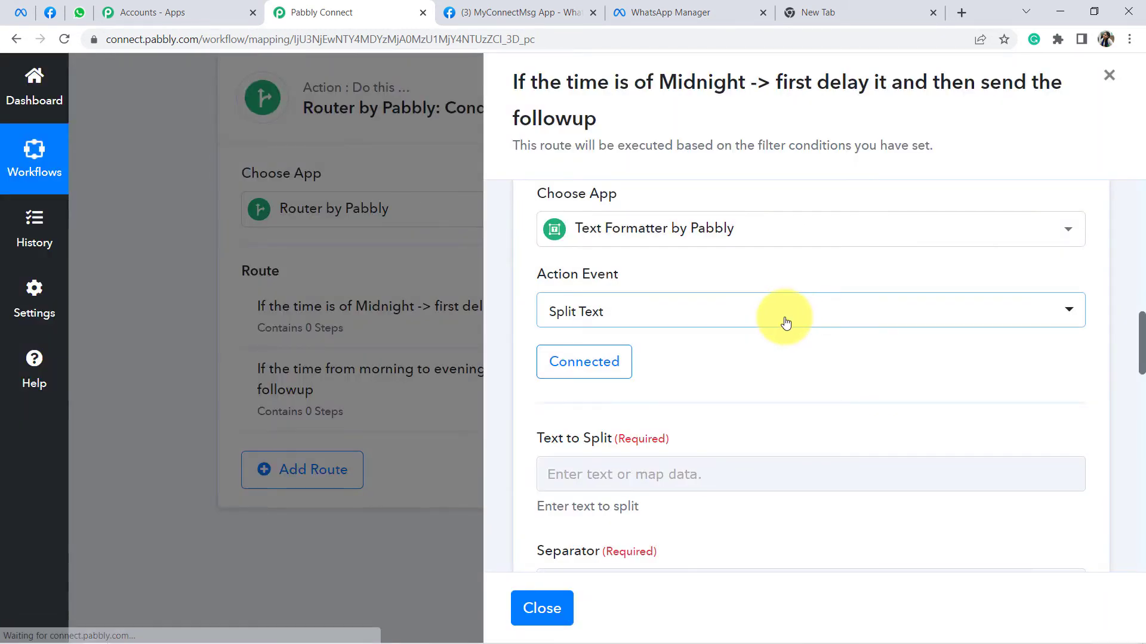
Step: Map the Current Date step's Datetime into the Text to Split field
scroll(782, 325, down, 1)
scroll(779, 324, down, 2)
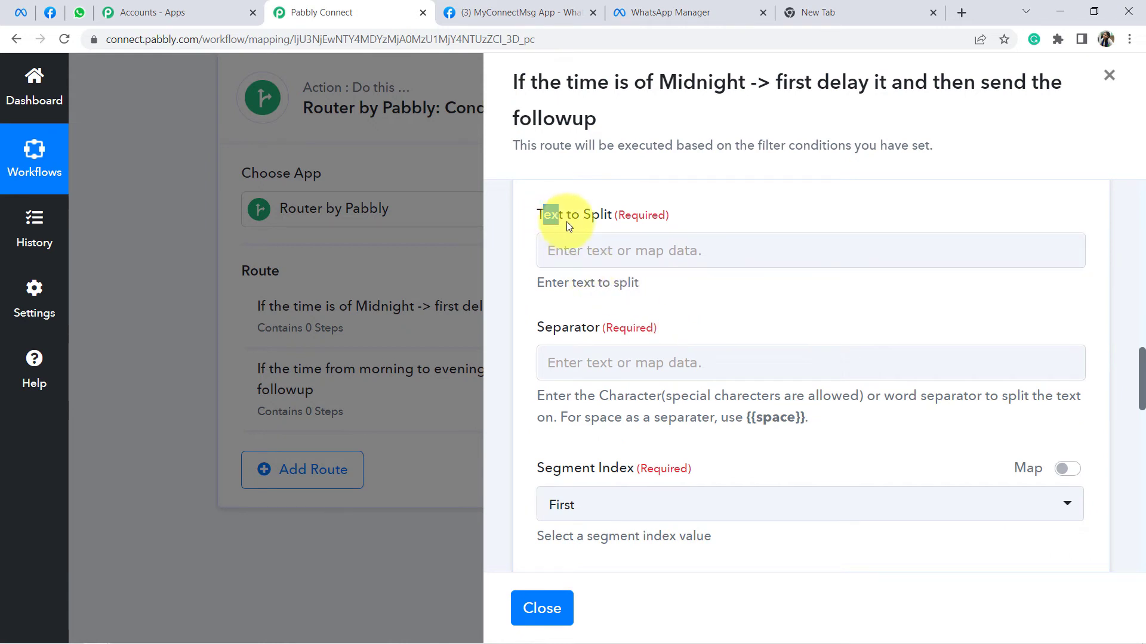
click(610, 251)
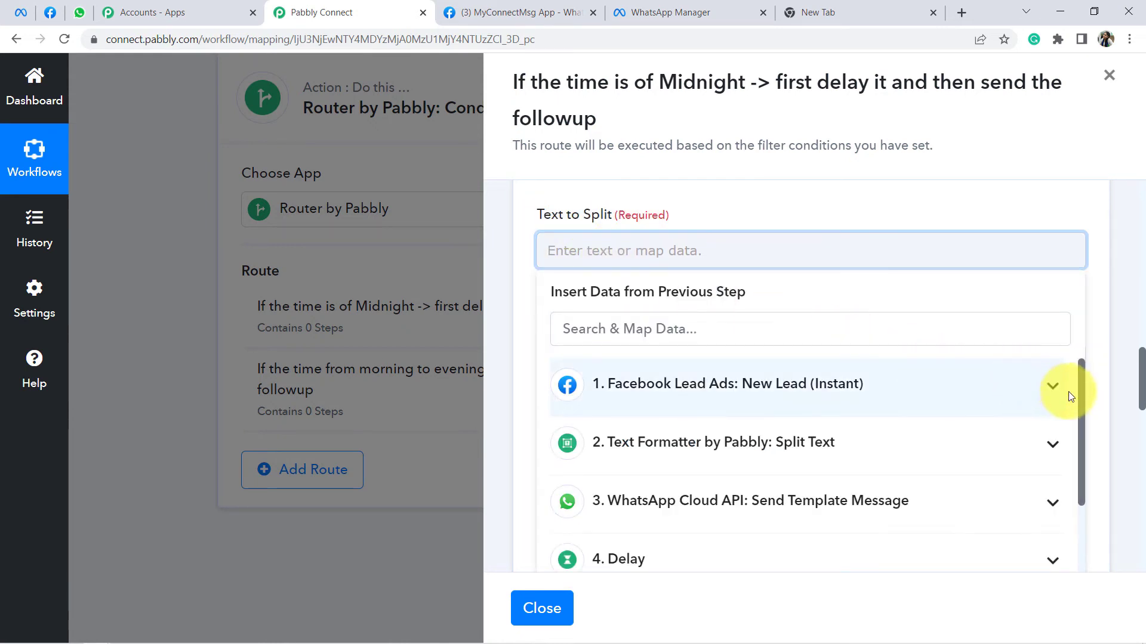
drag(1083, 396, 1086, 496)
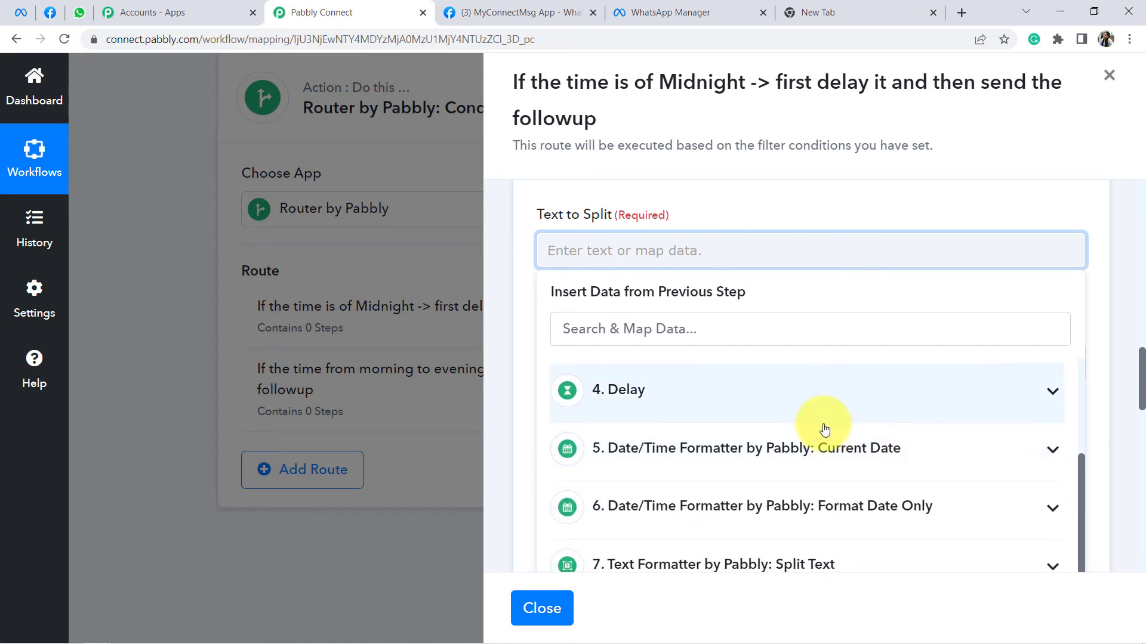
click(866, 455)
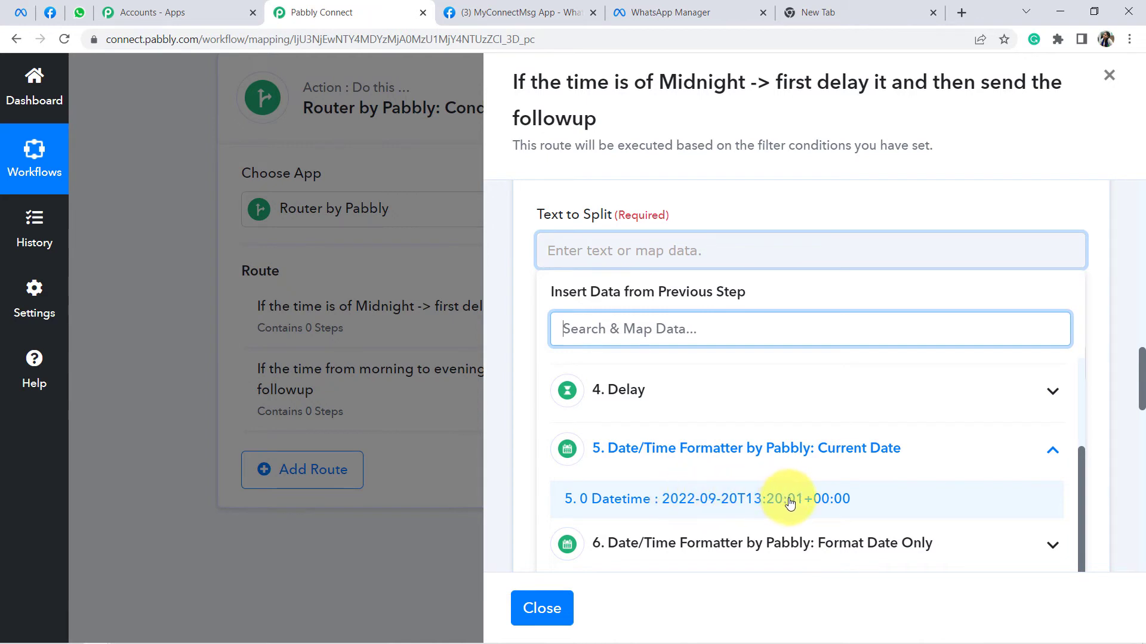
click(757, 505)
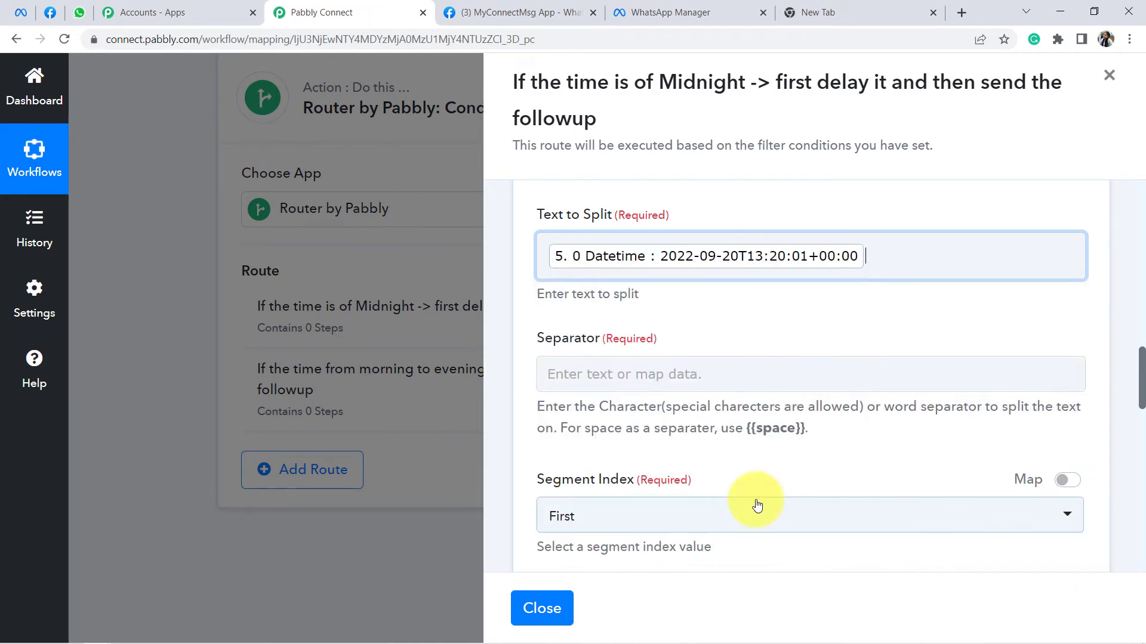
click(696, 210)
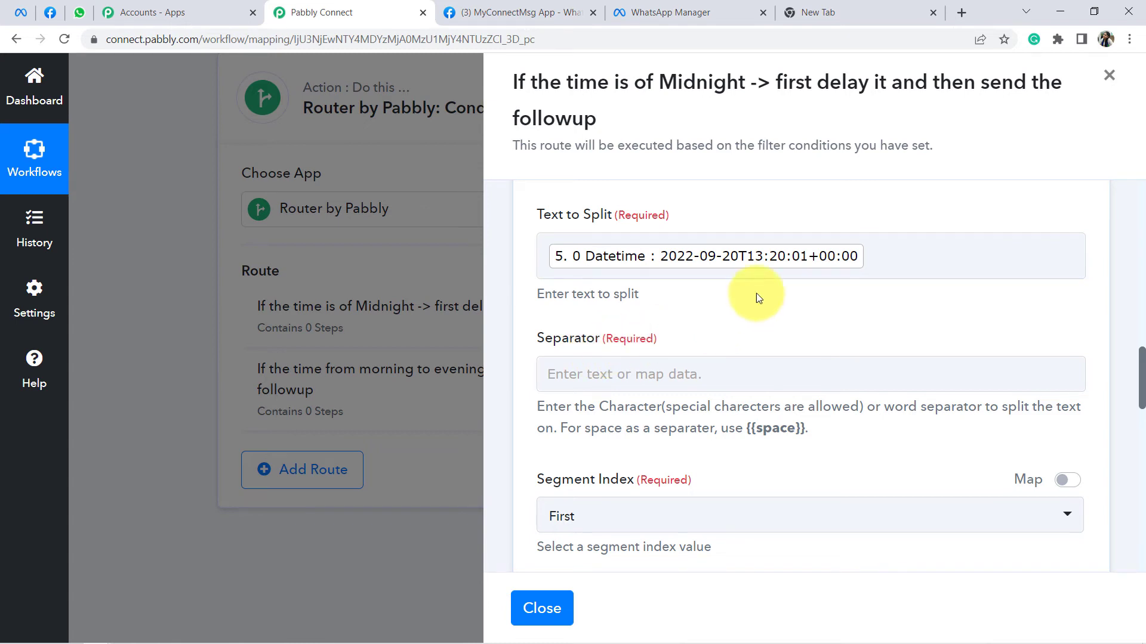
click(757, 249)
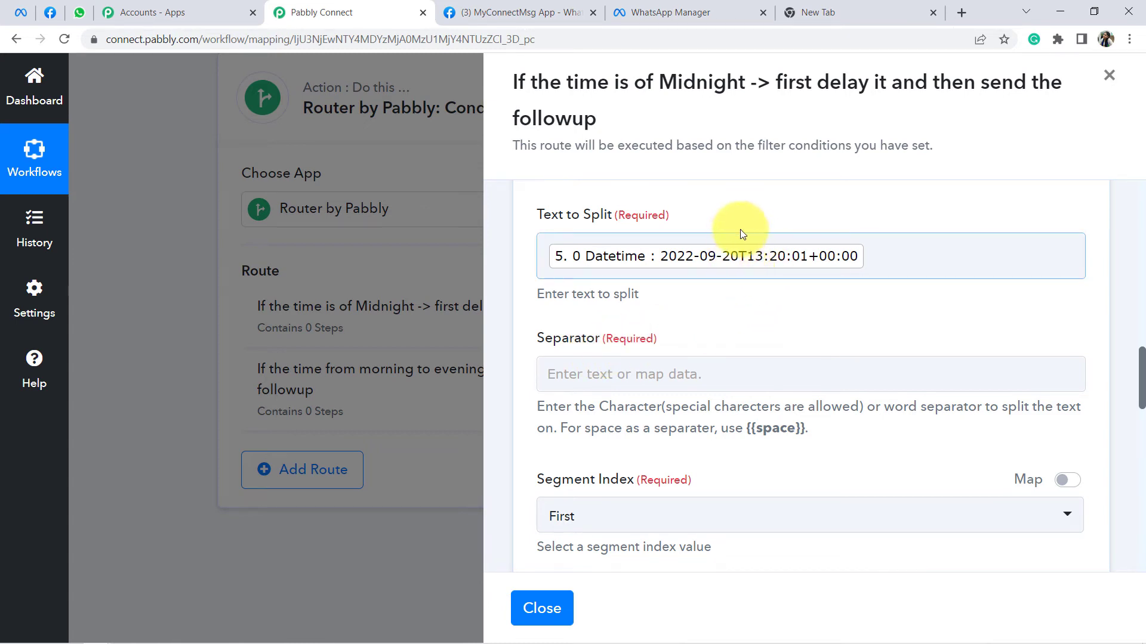
Step: Set the separator to T, keep the first segment, and save and test the step
click(665, 370)
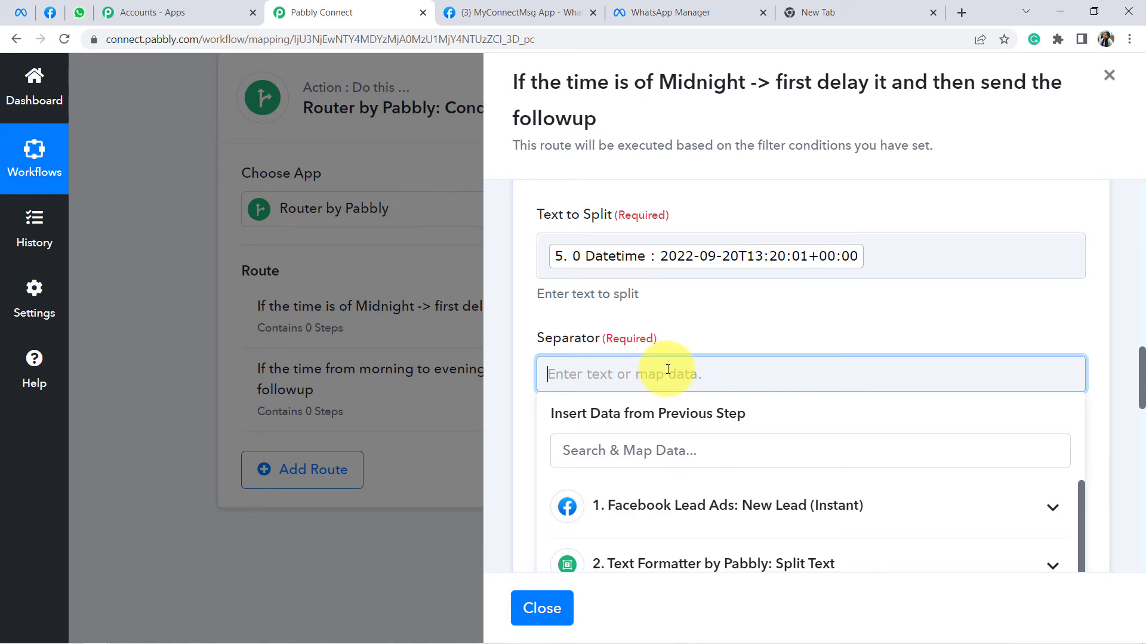
text(T)
click(704, 326)
scroll(704, 324, down, 1)
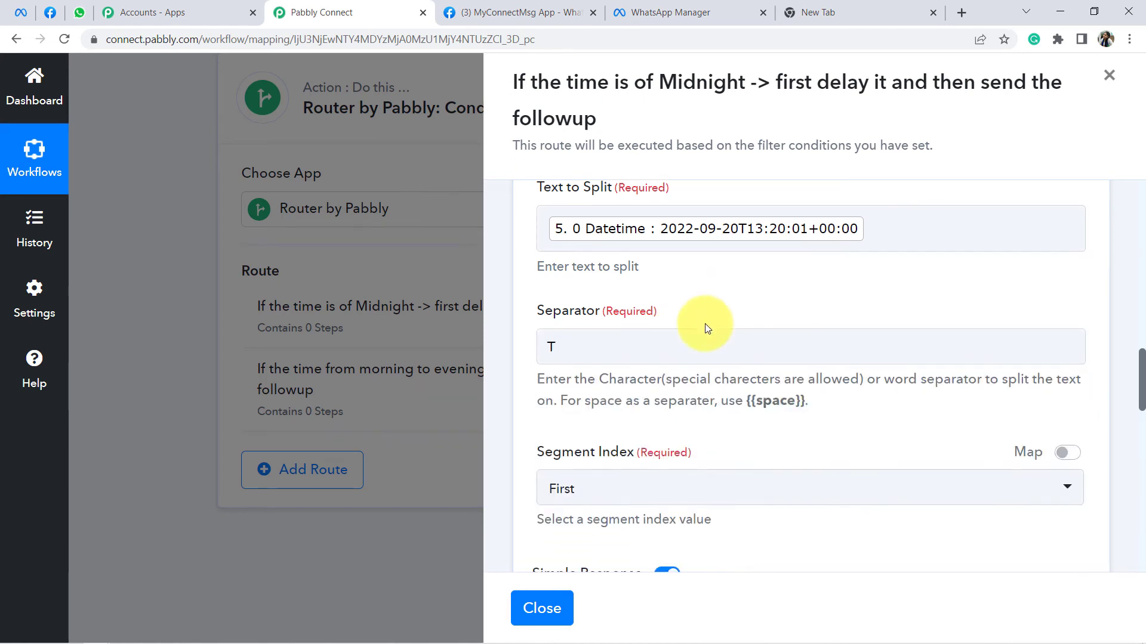
scroll(691, 224, up, 1)
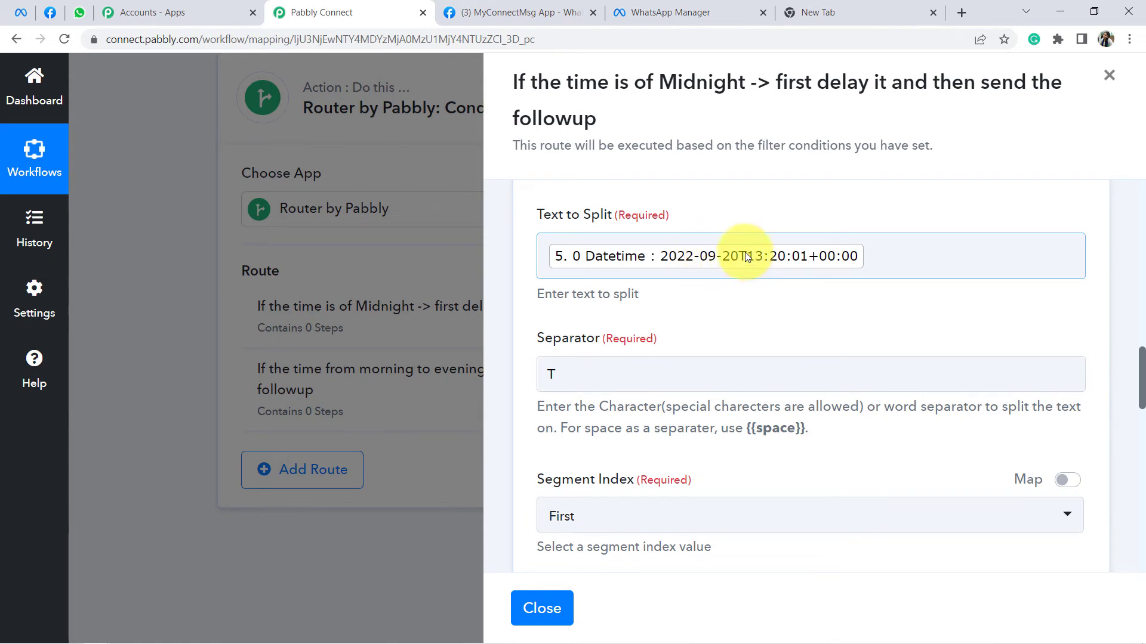
scroll(730, 314, down, 2)
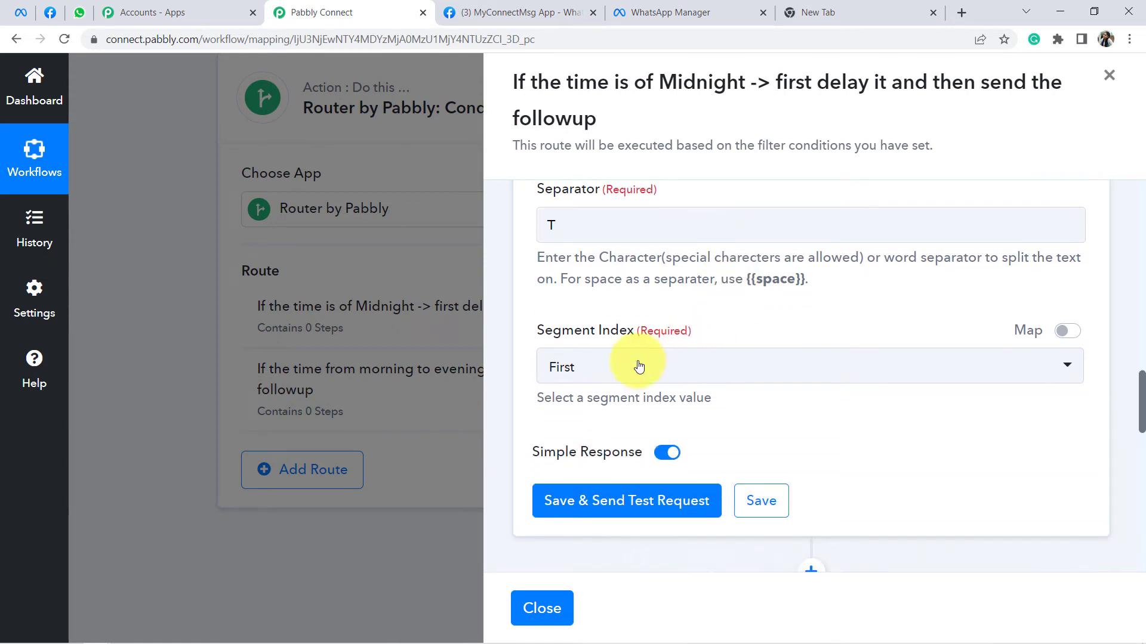
drag(553, 334, 673, 336)
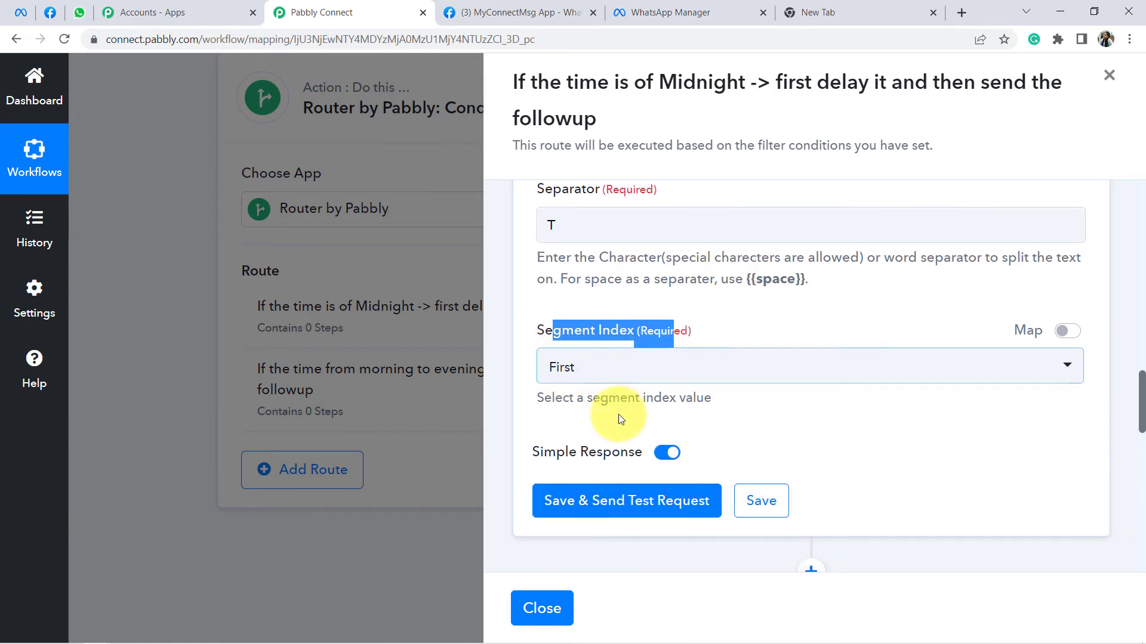
click(595, 501)
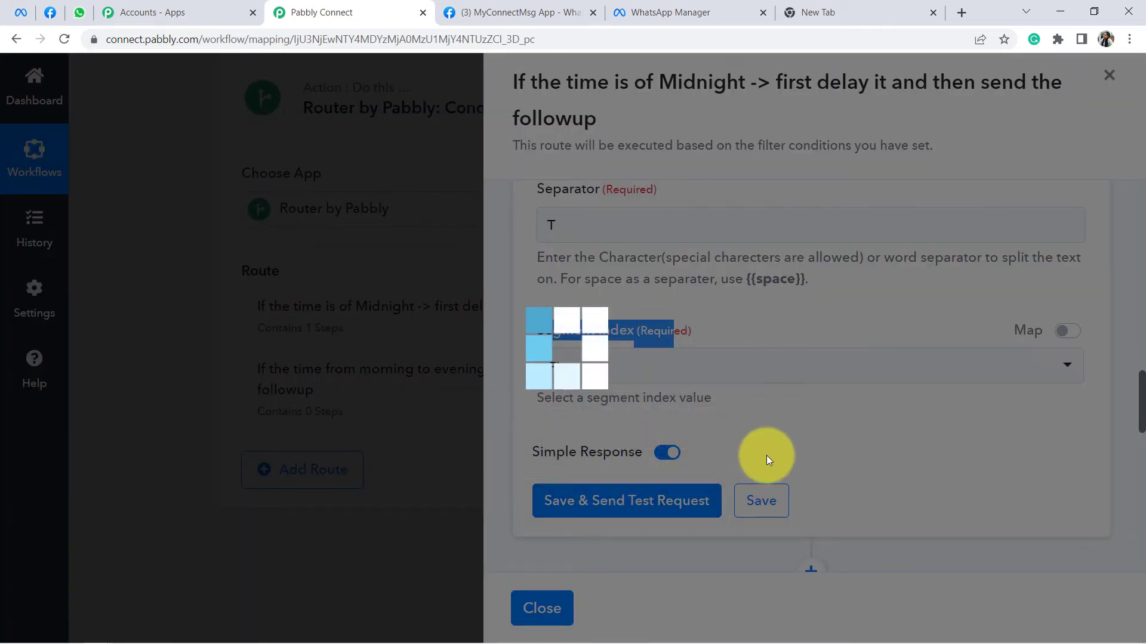
scroll(909, 424, down, 3)
Step: Inspect the split Result value 2022-09-20 in the test output
click(902, 420)
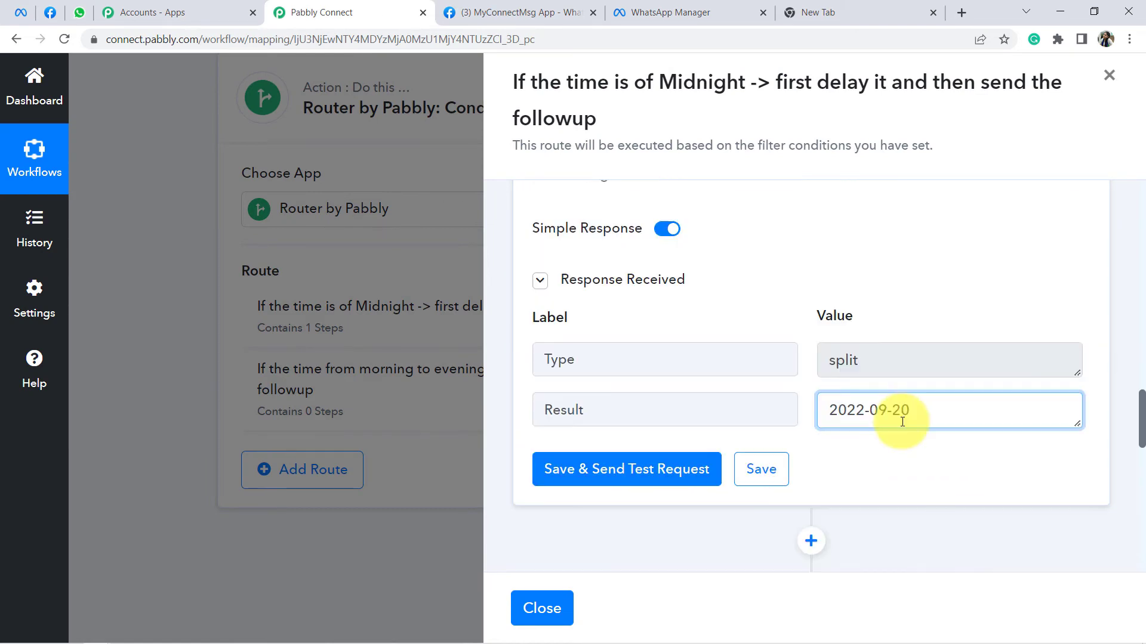
drag(916, 410, 832, 410)
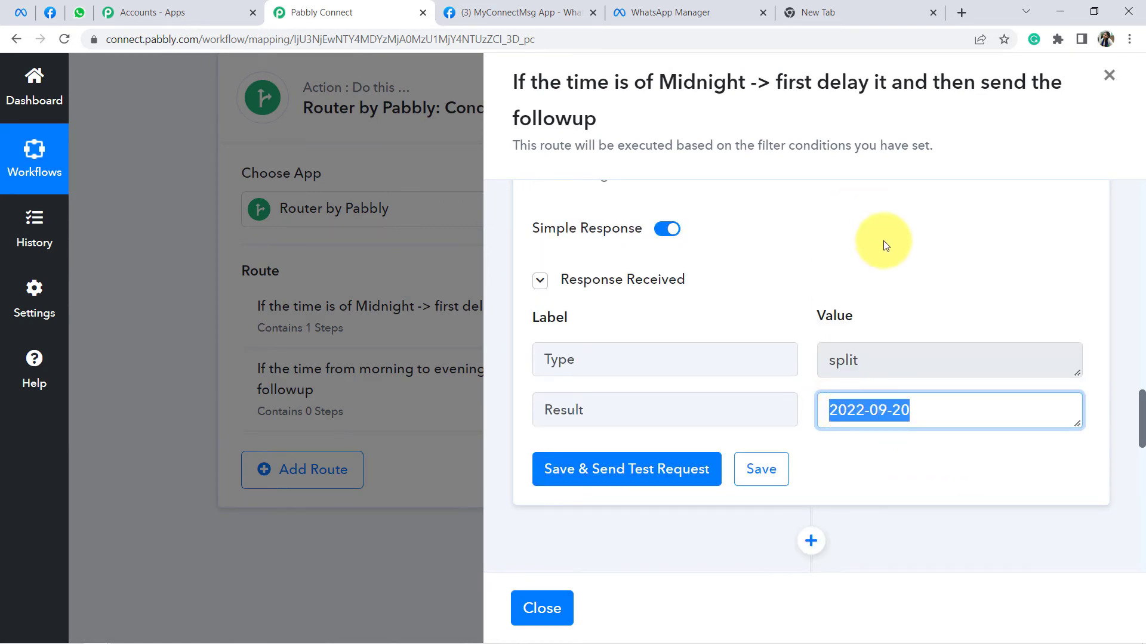
scroll(882, 295, down, 3)
scroll(819, 410, down, 5)
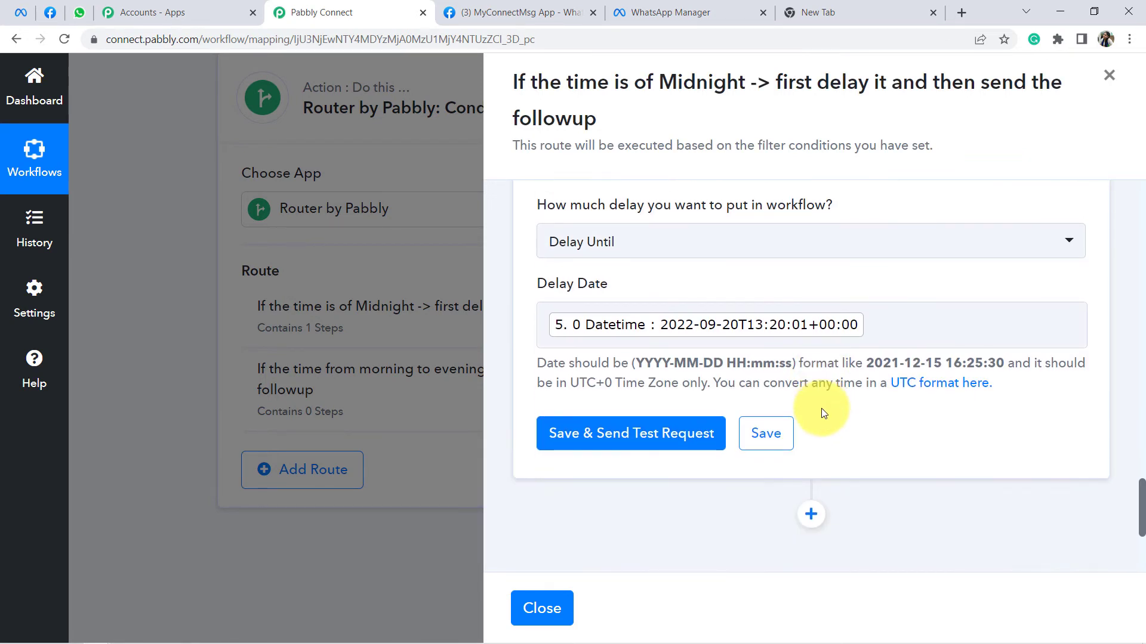
Step: Clear the mapped Datetime from the Delay Date field
click(871, 327)
key(BackSpace)
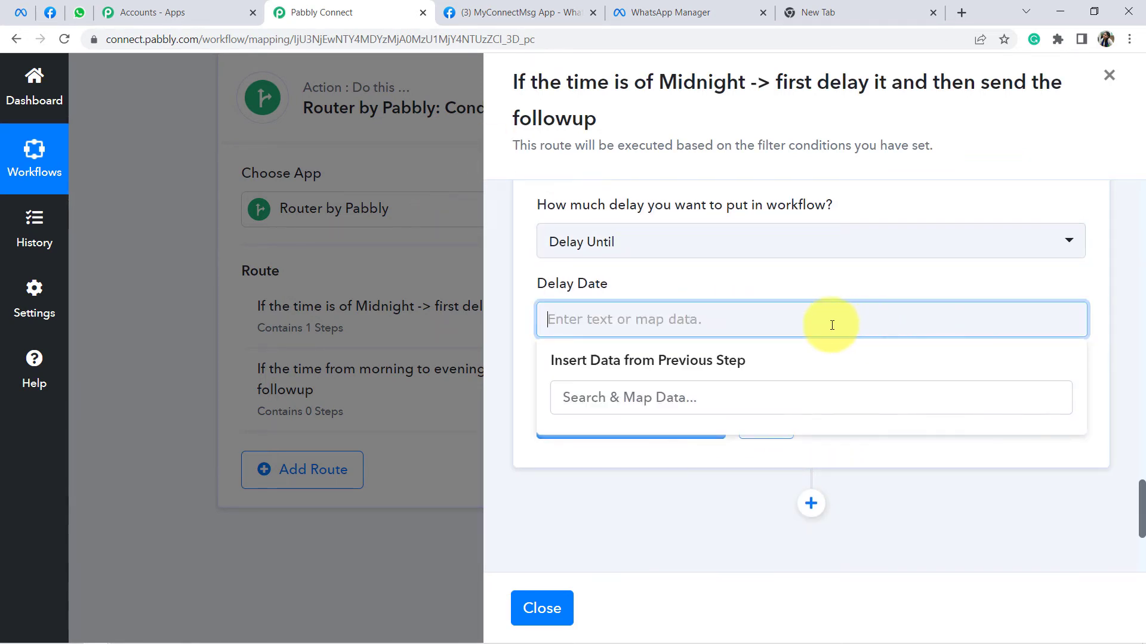
scroll(665, 351, down, 2)
scroll(700, 336, up, 2)
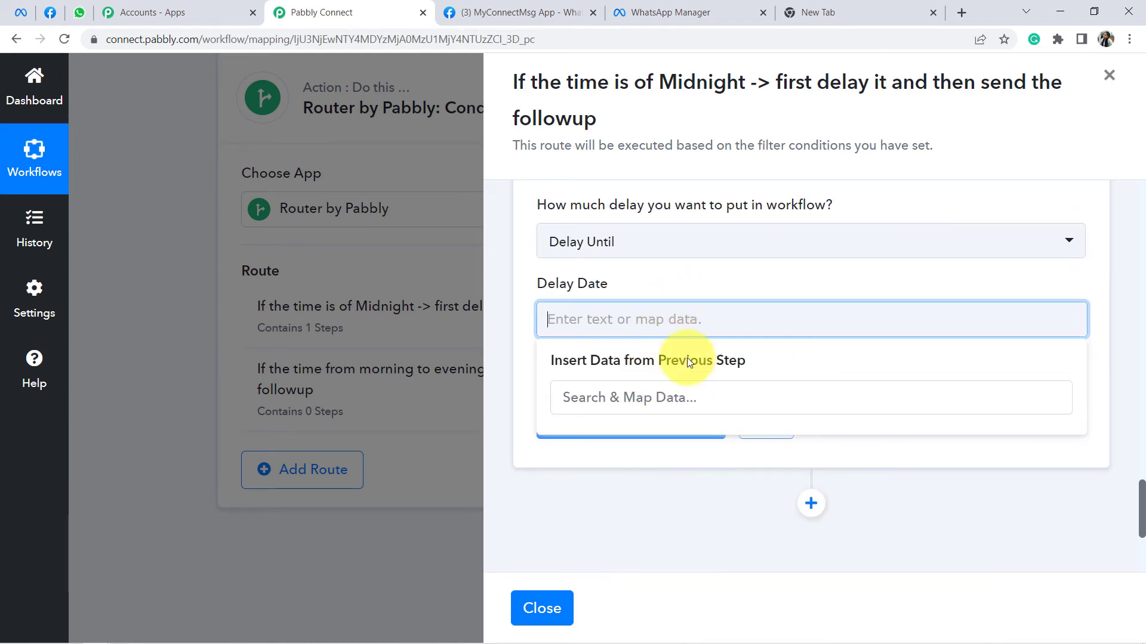
Step: Reload the editor, expand the Router, and reopen the Midnight route's steps
click(63, 39)
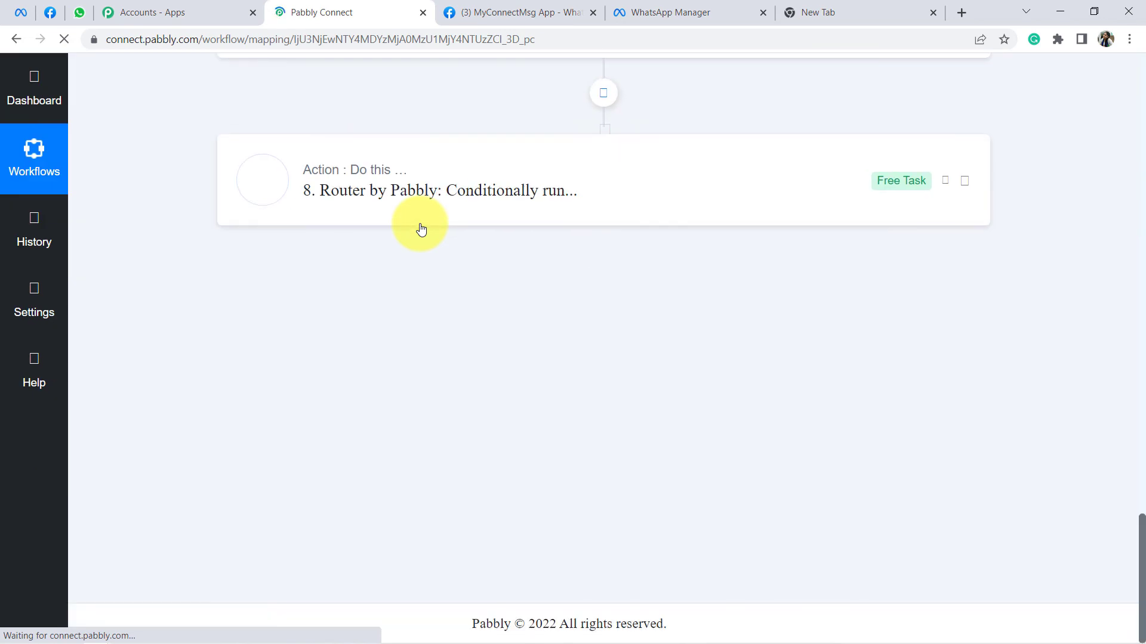
click(382, 202)
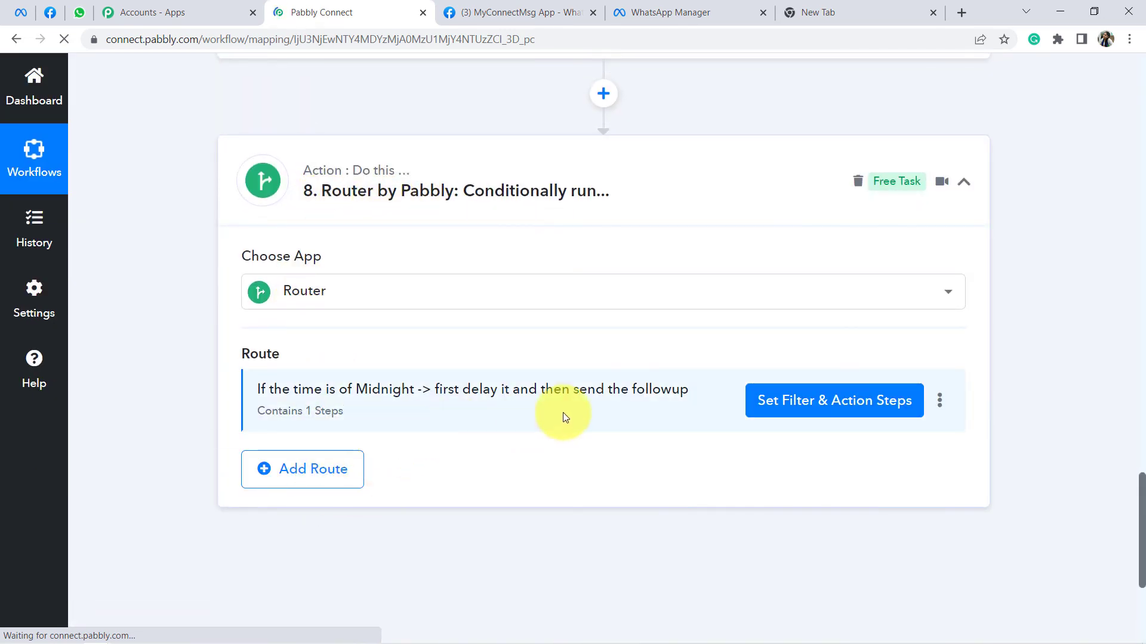
click(776, 402)
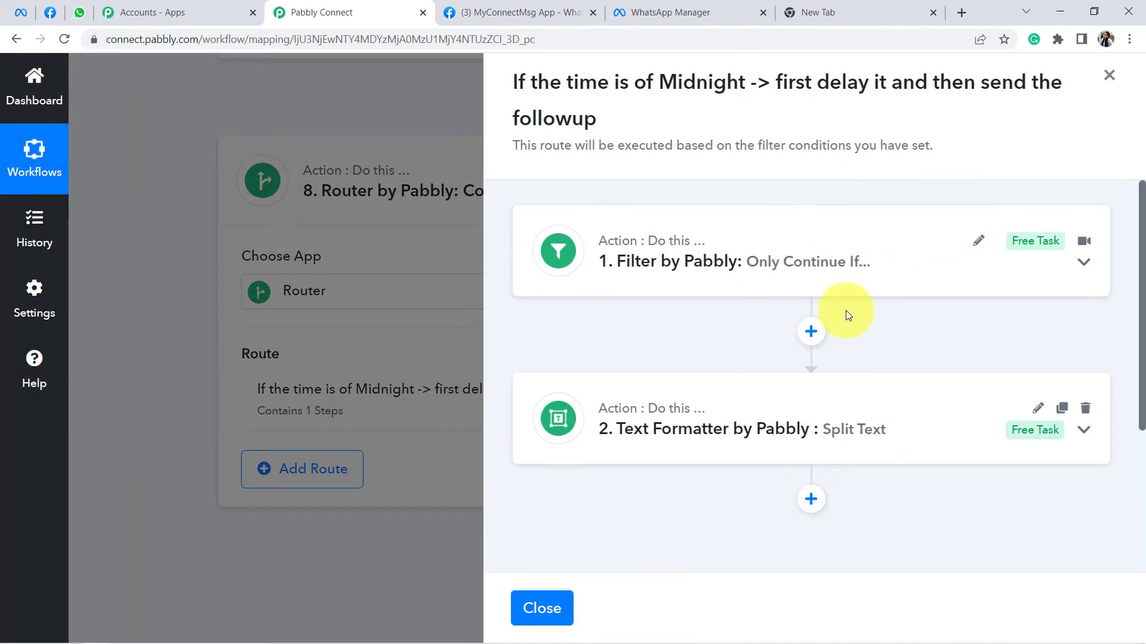
scroll(846, 310, down, 3)
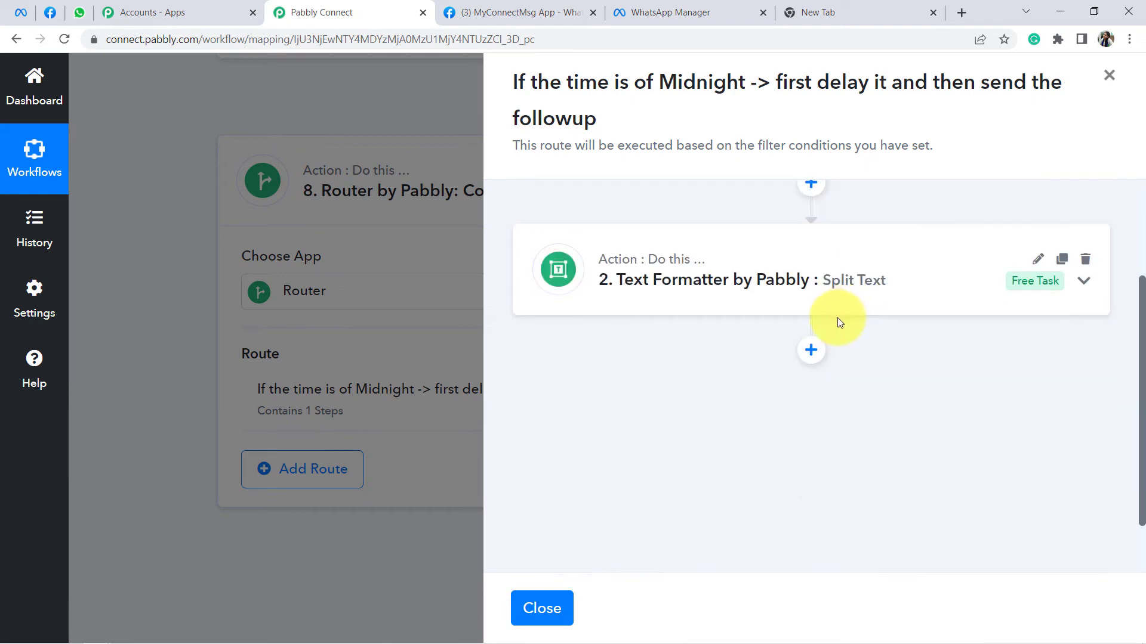
Step: Add a Delay step after Split Text with the Delay Until type
click(814, 348)
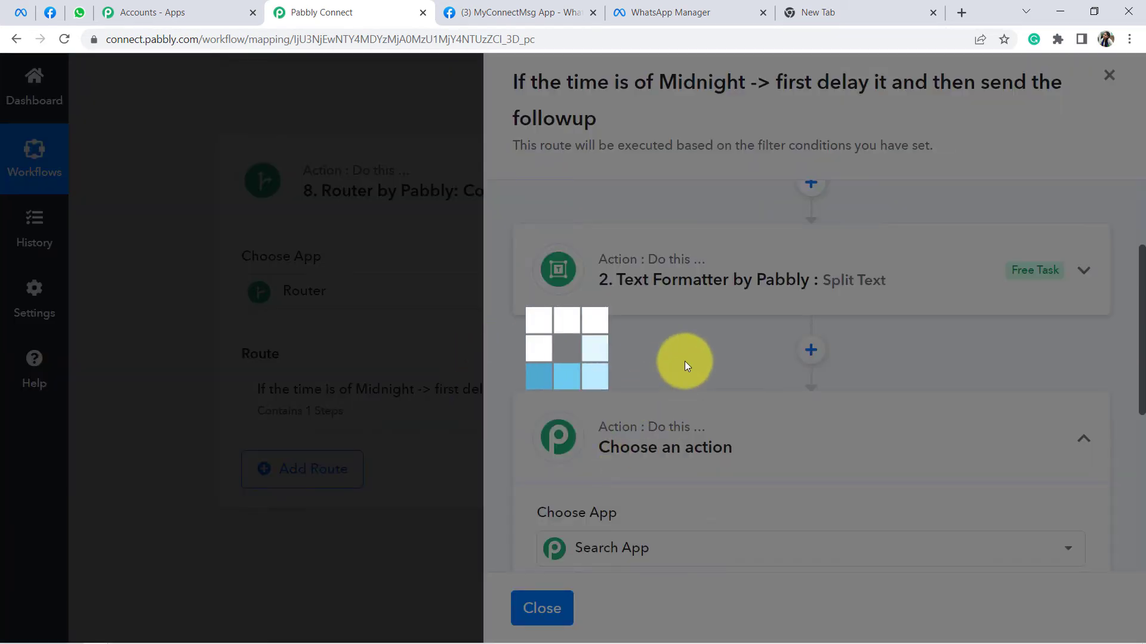
scroll(685, 361, down, 1)
text(delay)
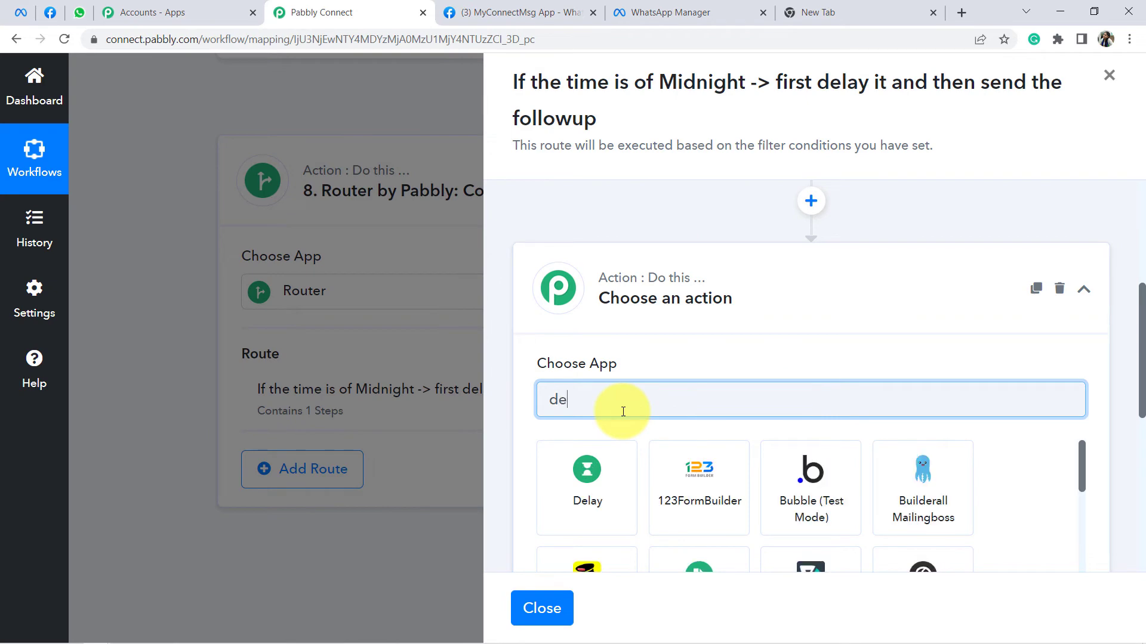
click(597, 471)
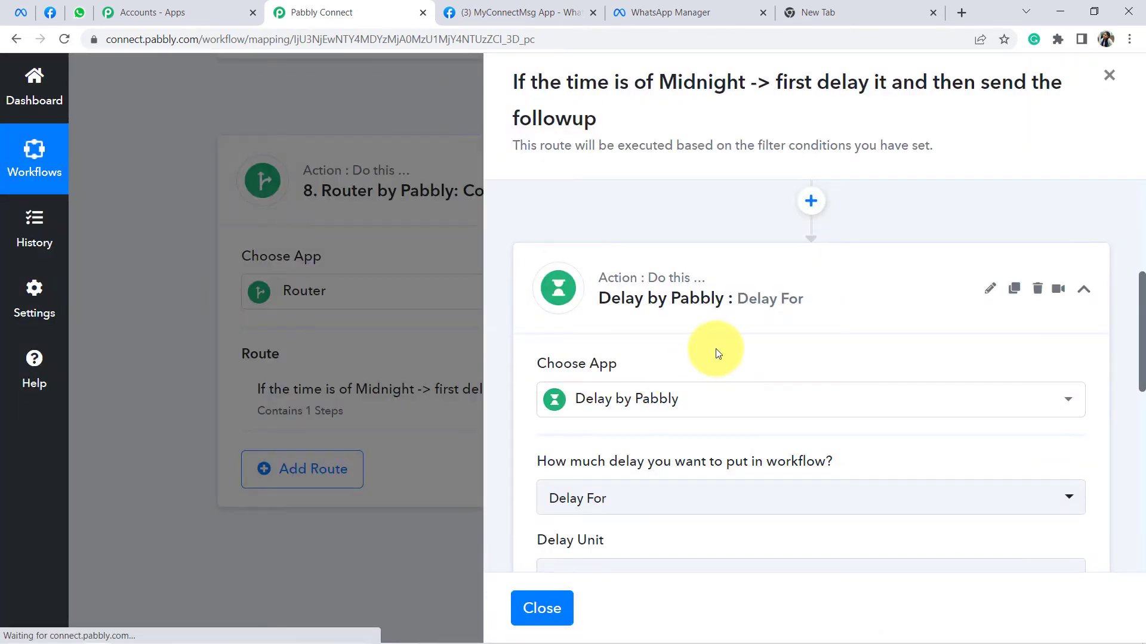
scroll(641, 395, down, 4)
click(572, 274)
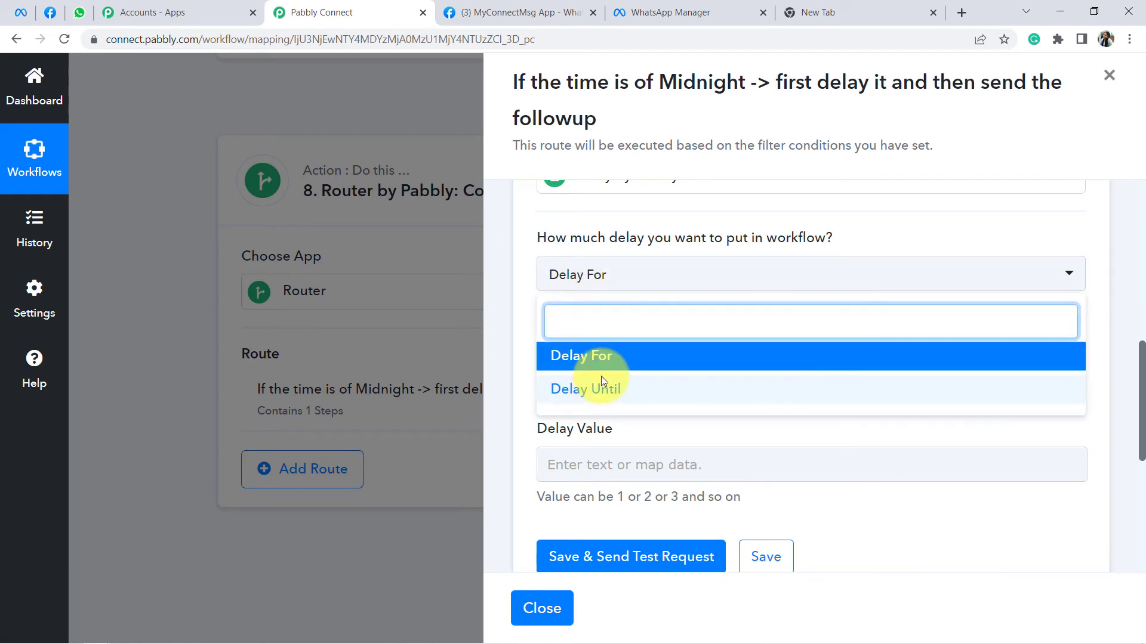
click(593, 389)
Step: Map the Split Text step's Result into the Delay Date field
click(597, 354)
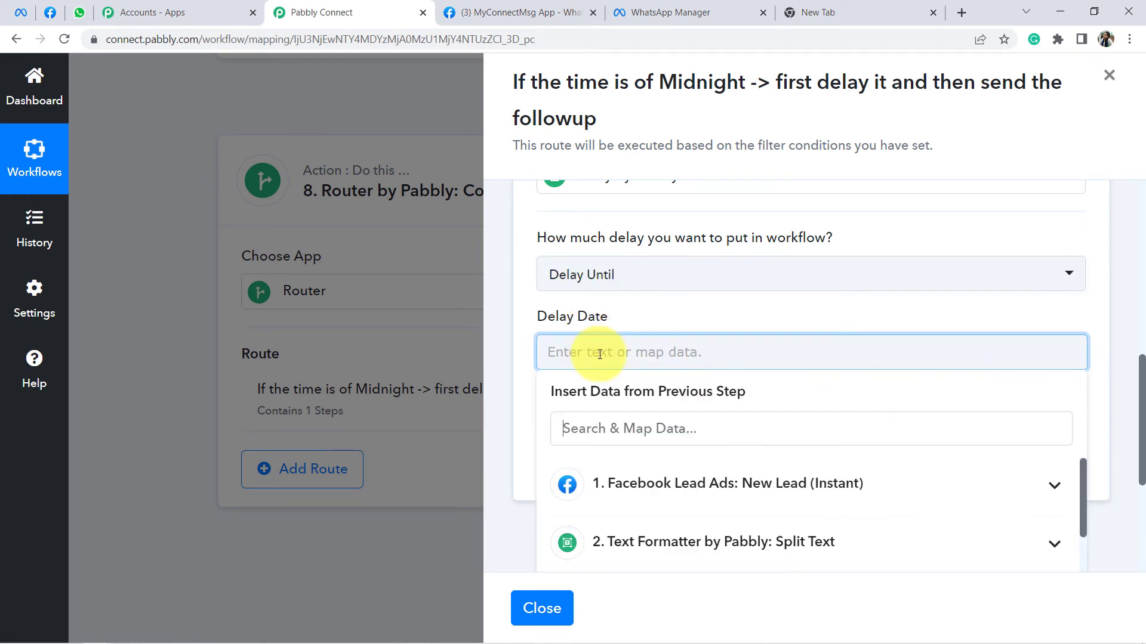
scroll(804, 380, down, 4)
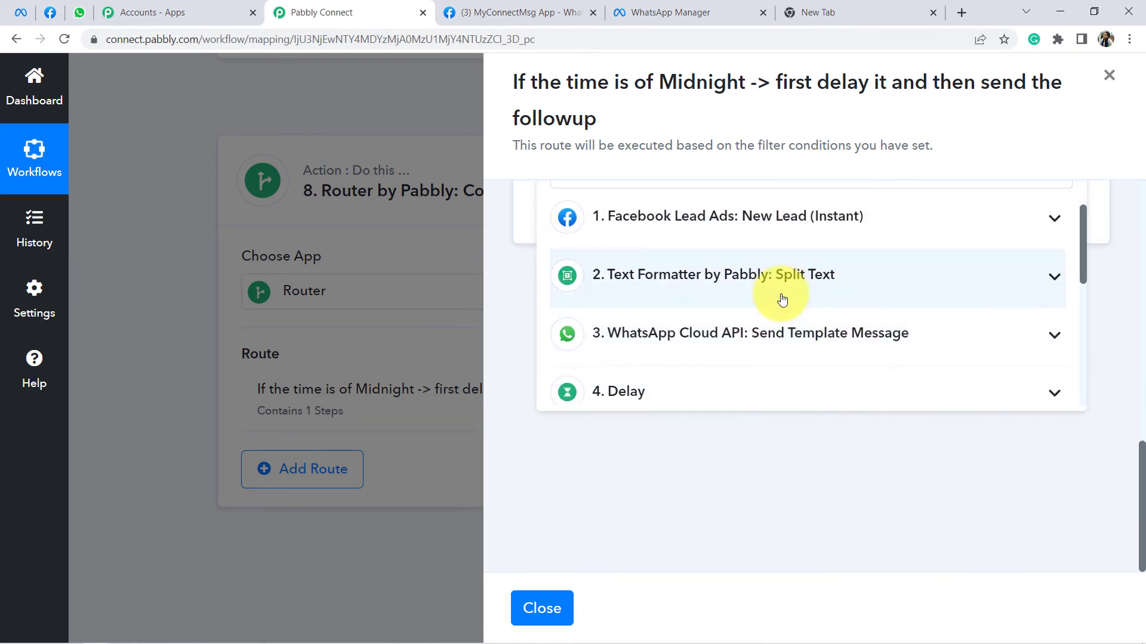
scroll(780, 299, down, 5)
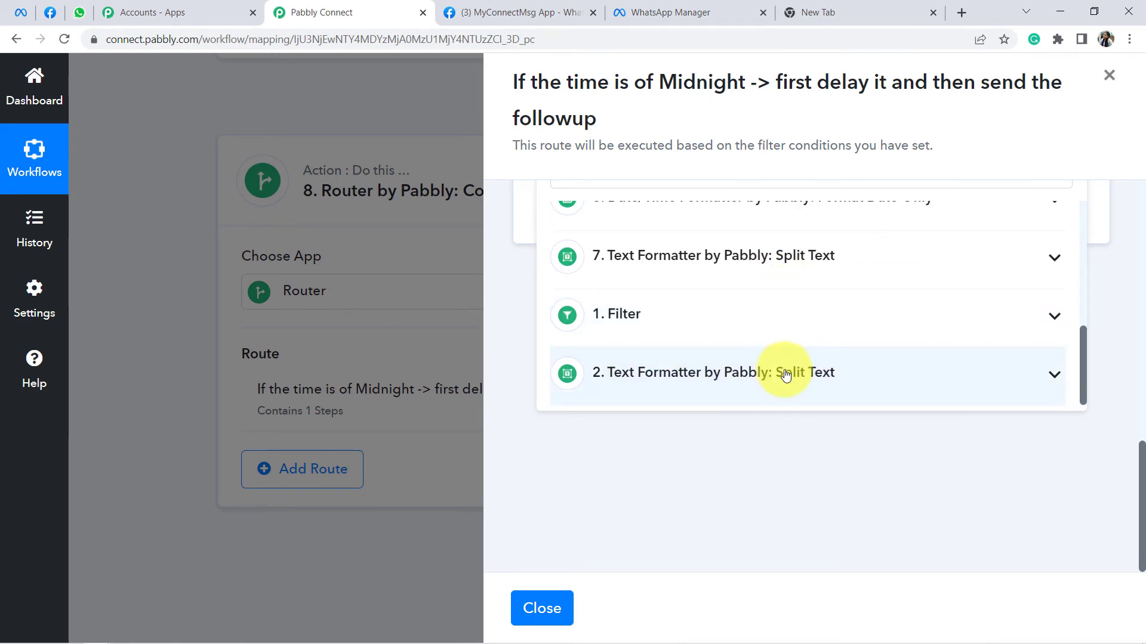
click(827, 375)
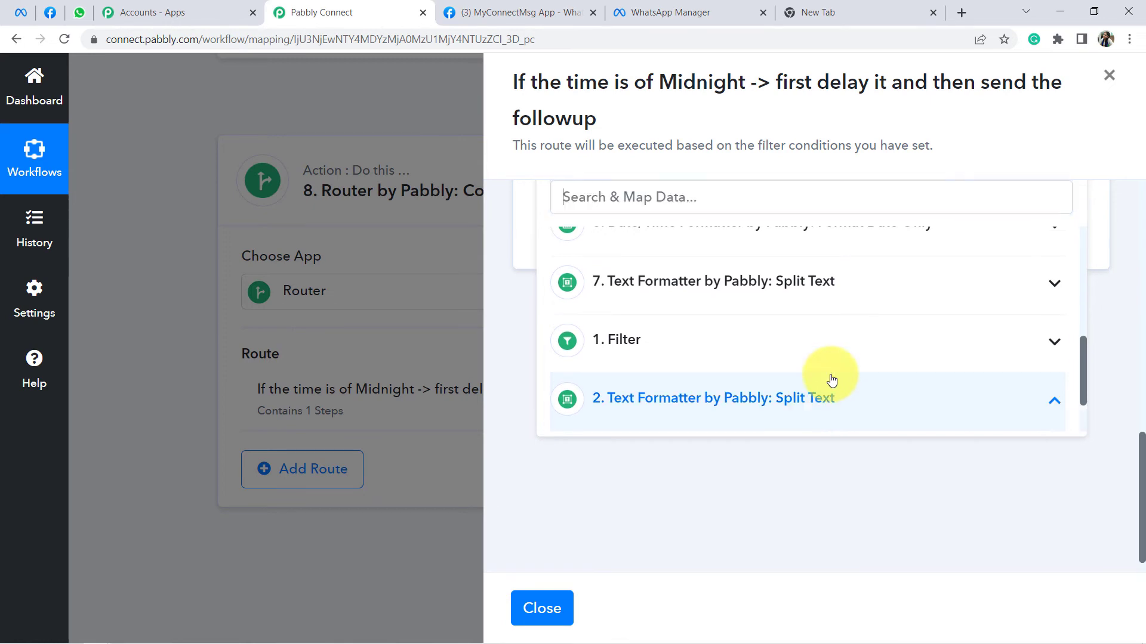
click(677, 412)
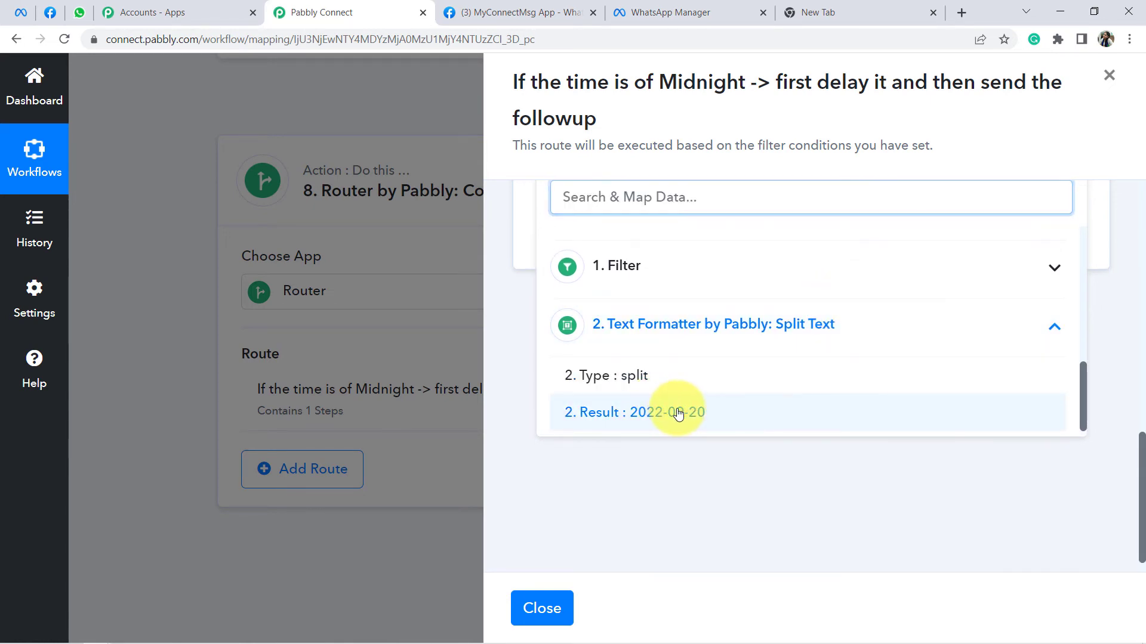
click(1118, 358)
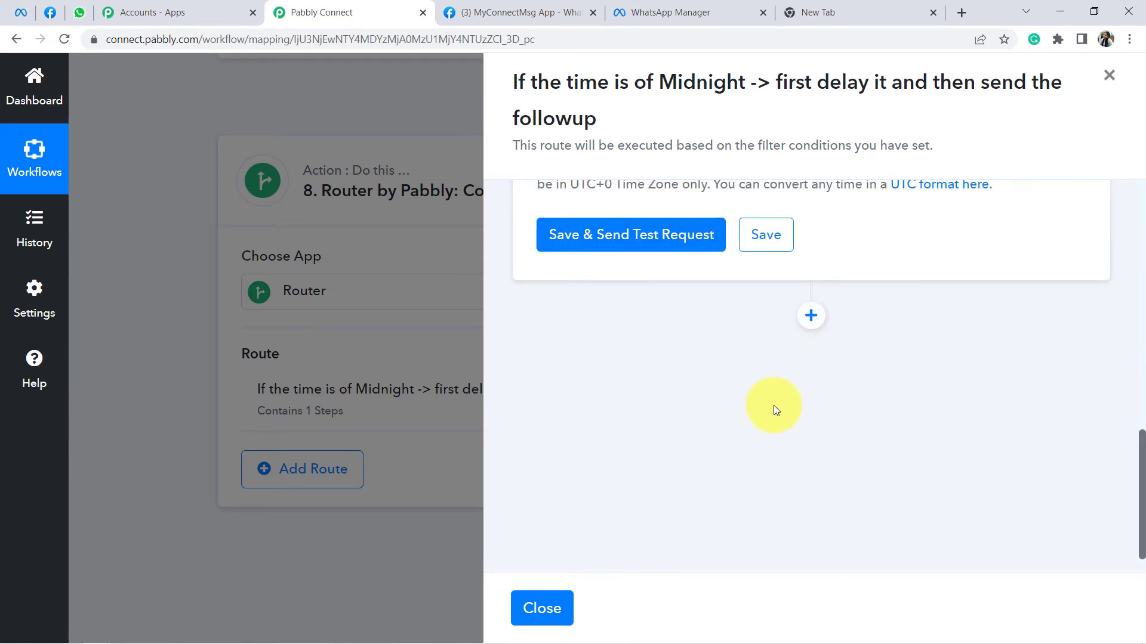
scroll(773, 405, up, 5)
scroll(773, 405, down, 1)
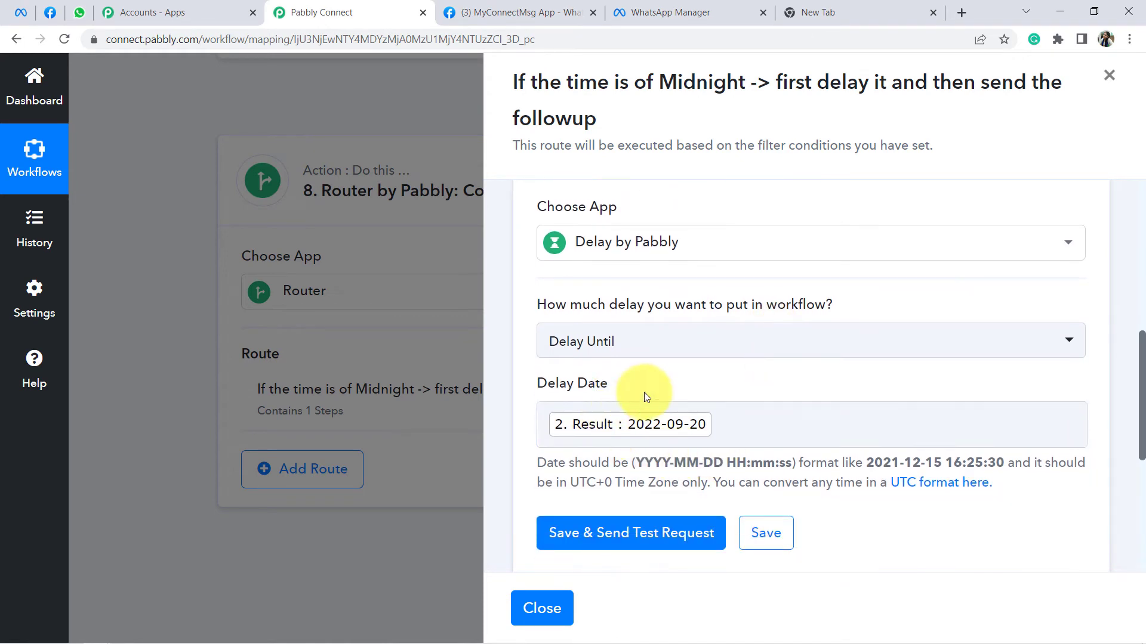
scroll(695, 370, down, 2)
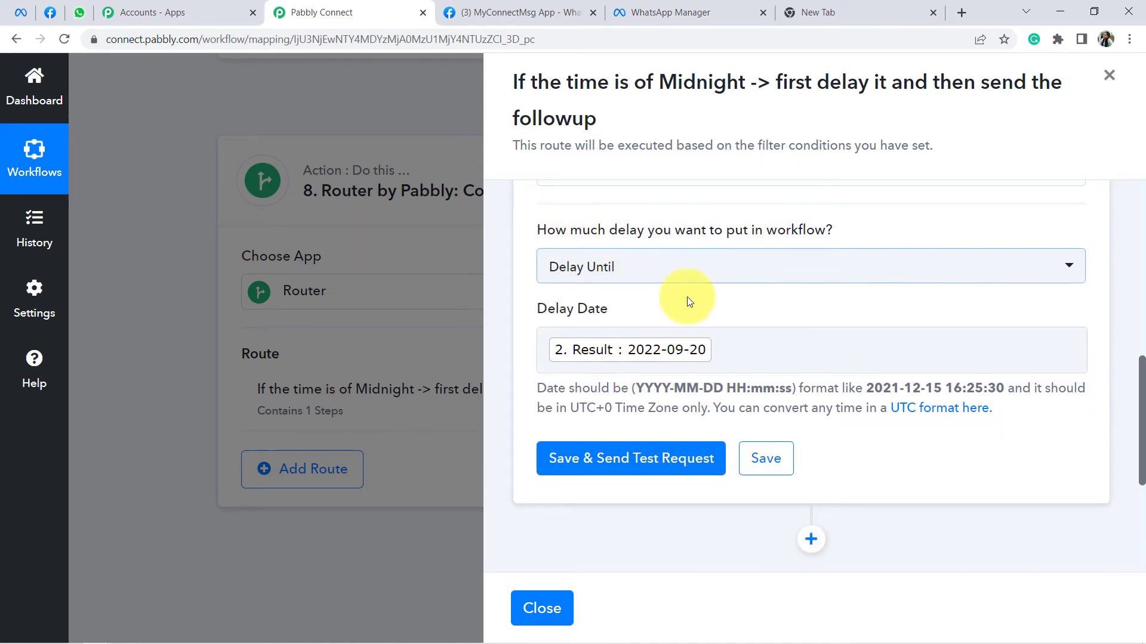
Step: Check the time format hint and select the stray 8 after the mapped date
click(731, 356)
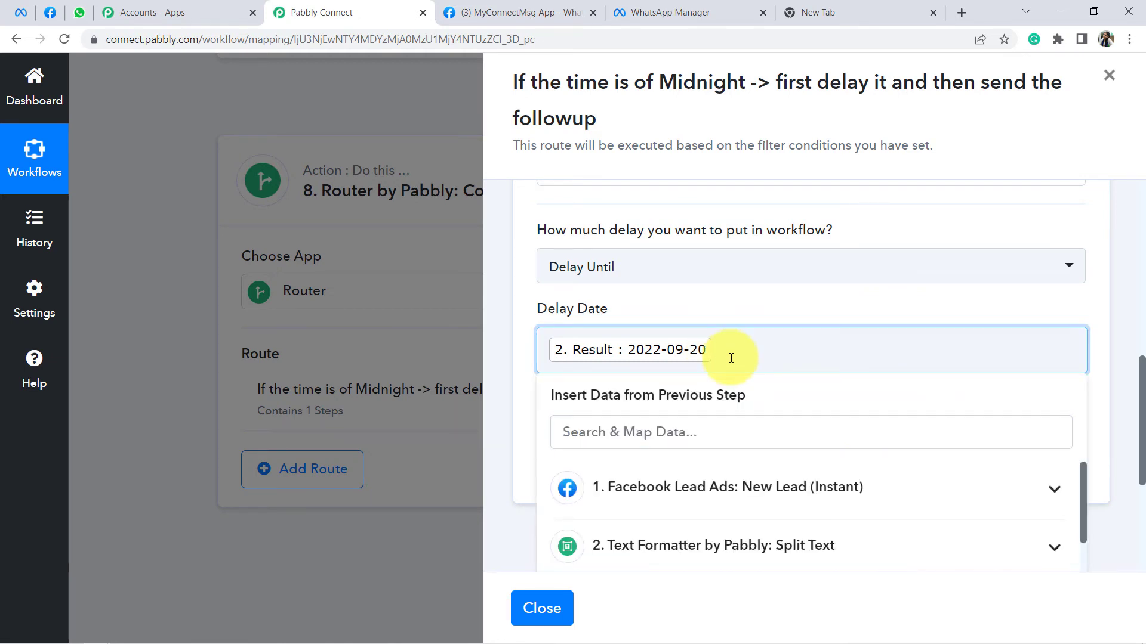
click(718, 305)
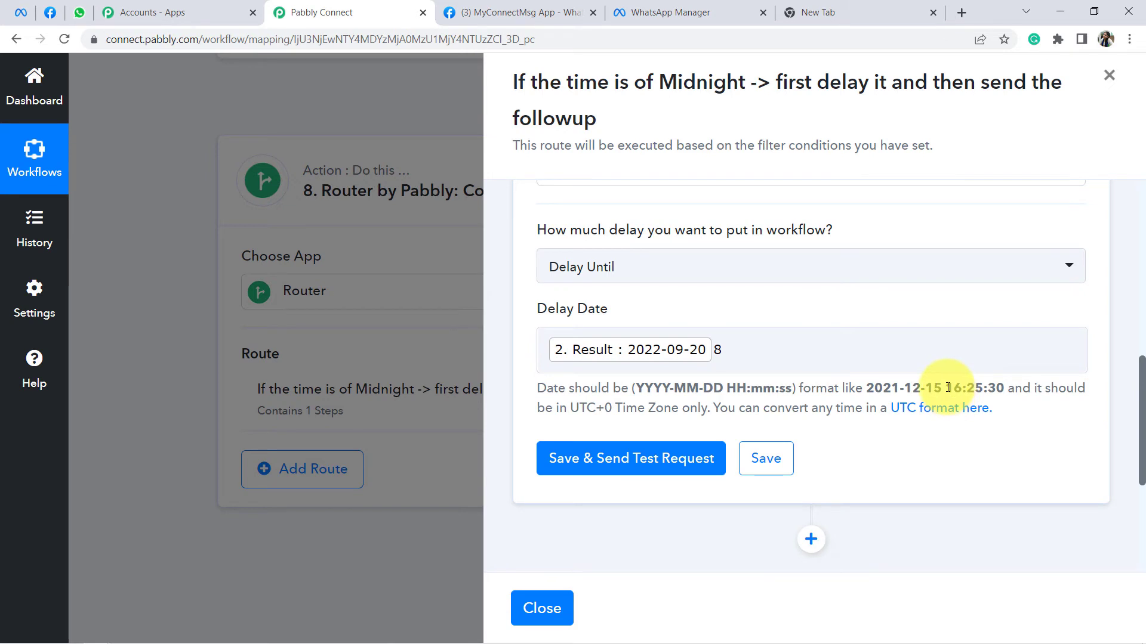
drag(948, 387, 981, 385)
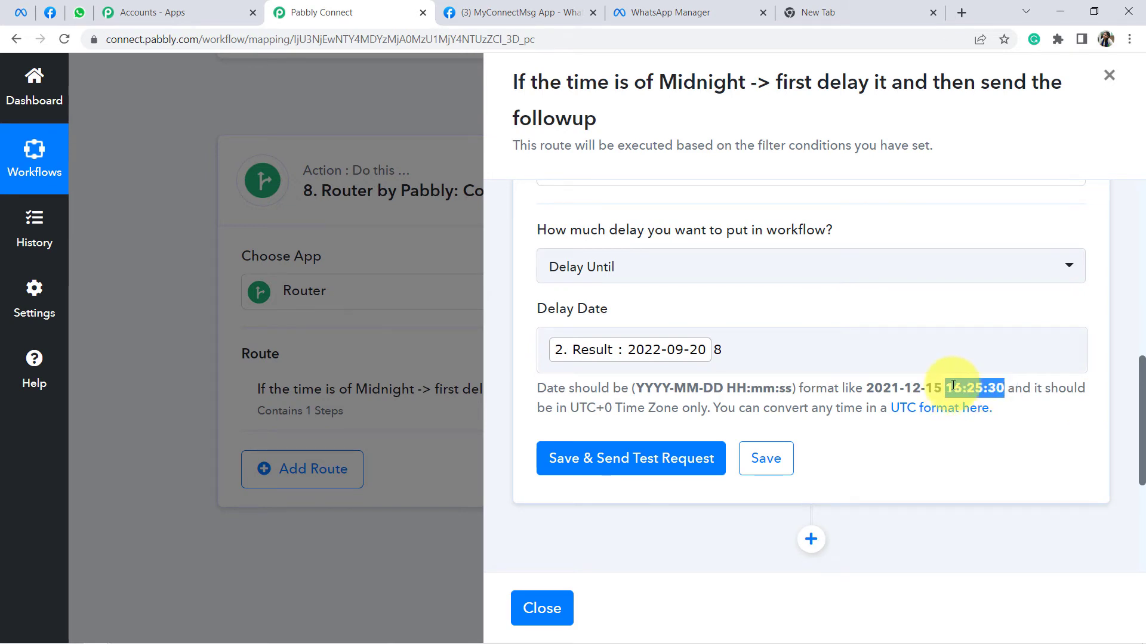
double_click(718, 350)
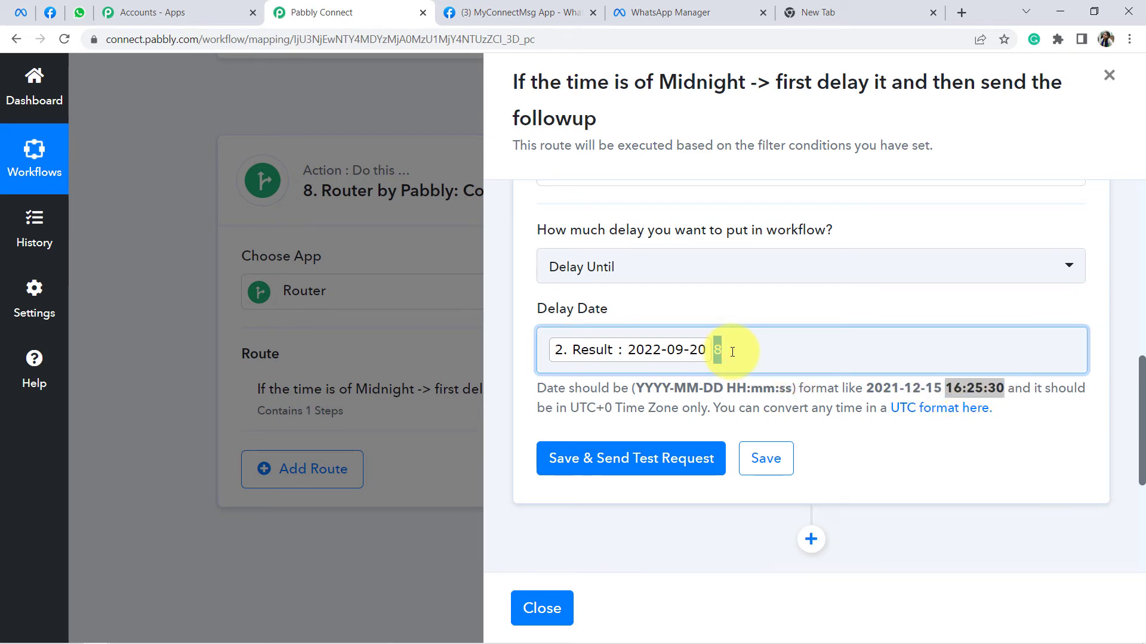
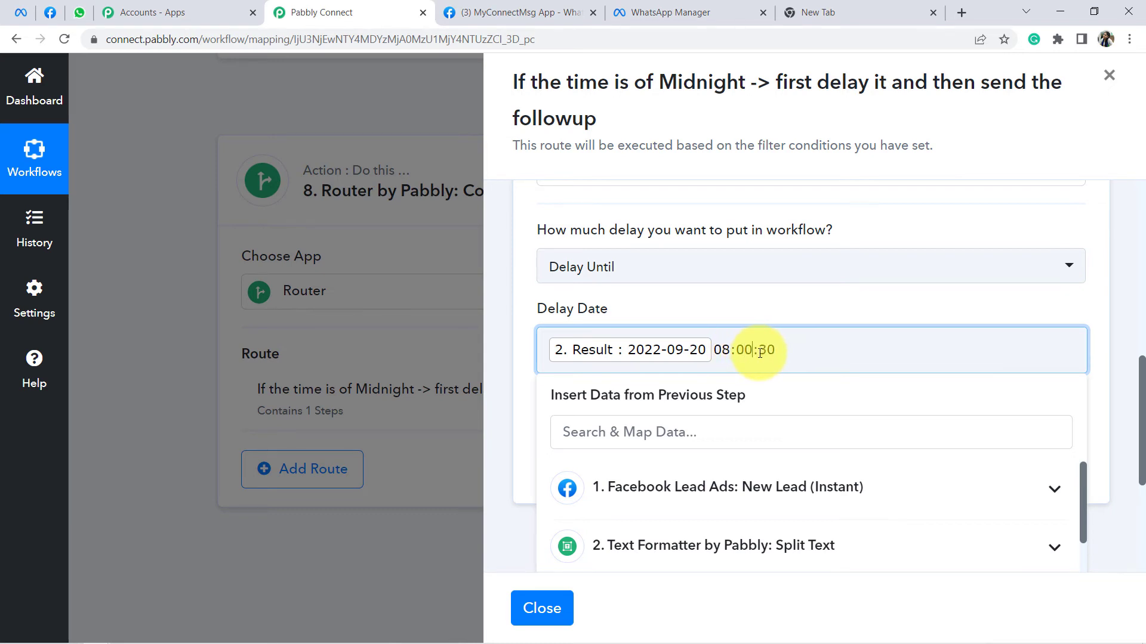
Step: Complete the Delay Date time as 08:00:00 and send a test request
text(0)
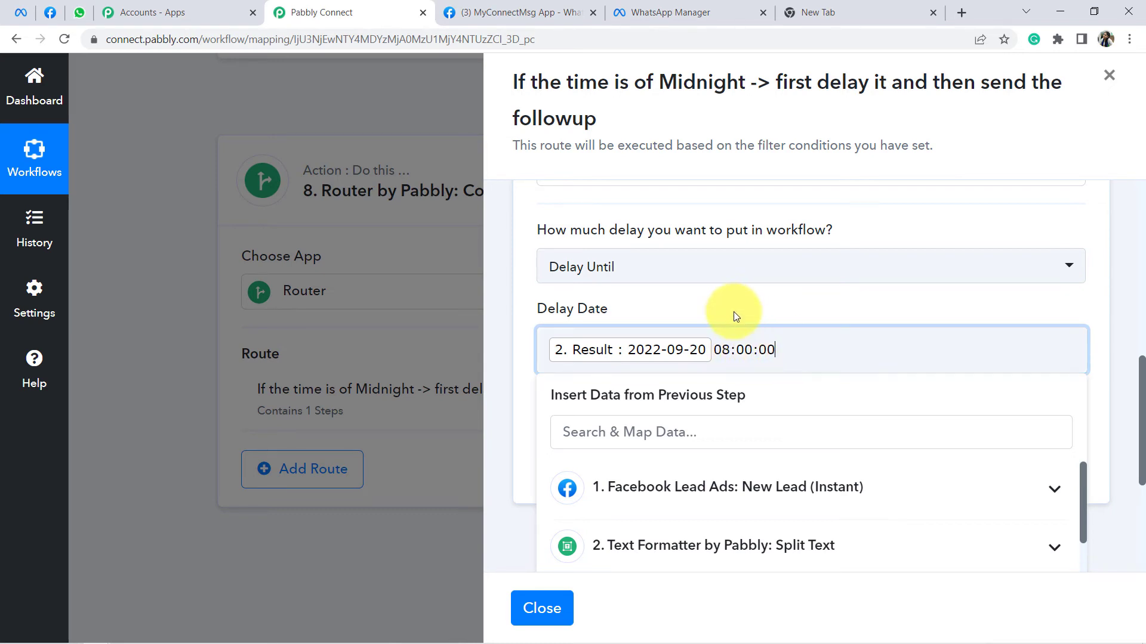
click(733, 310)
scroll(734, 334, down, 3)
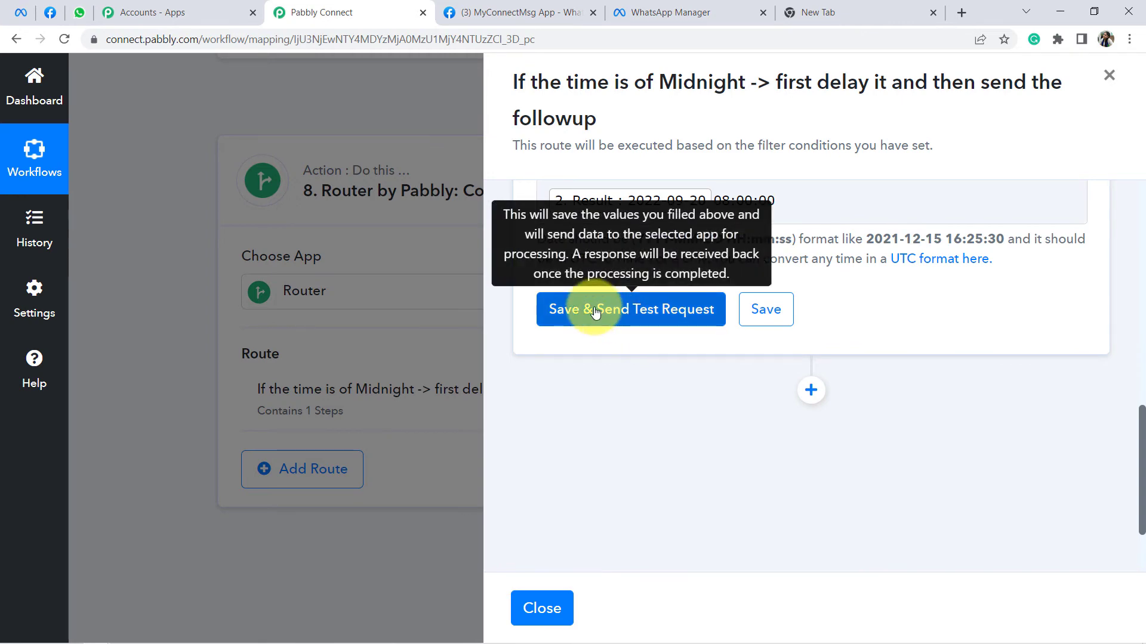
click(628, 329)
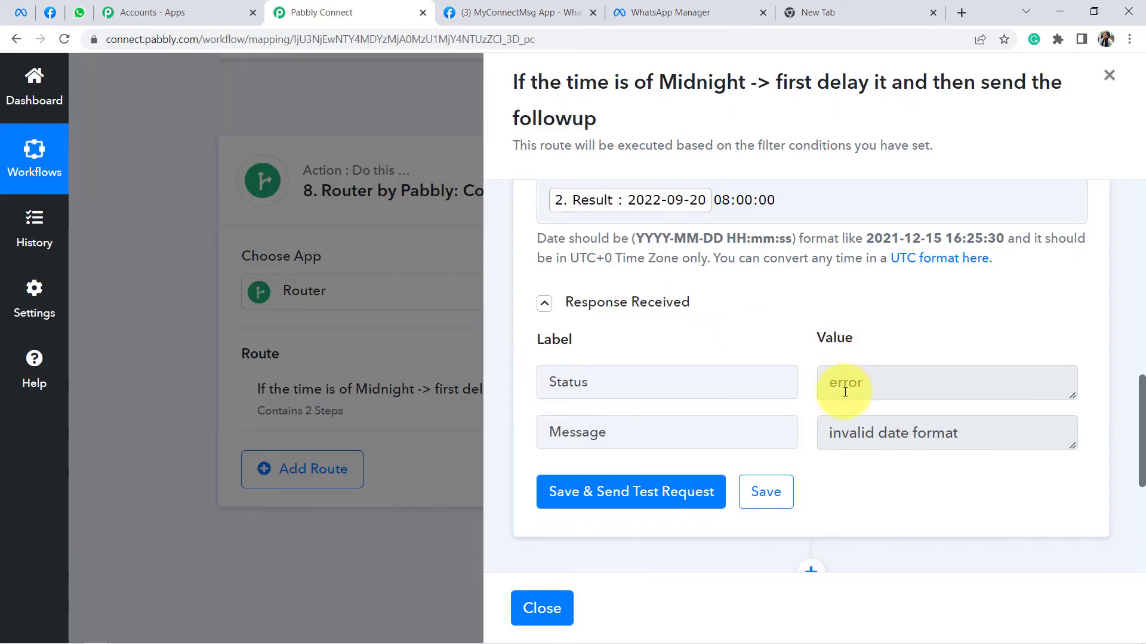
Step: Correct the invalid date format flagged in the response and resend the delay test
drag(843, 388, 890, 387)
click(851, 318)
scroll(851, 317, up, 1)
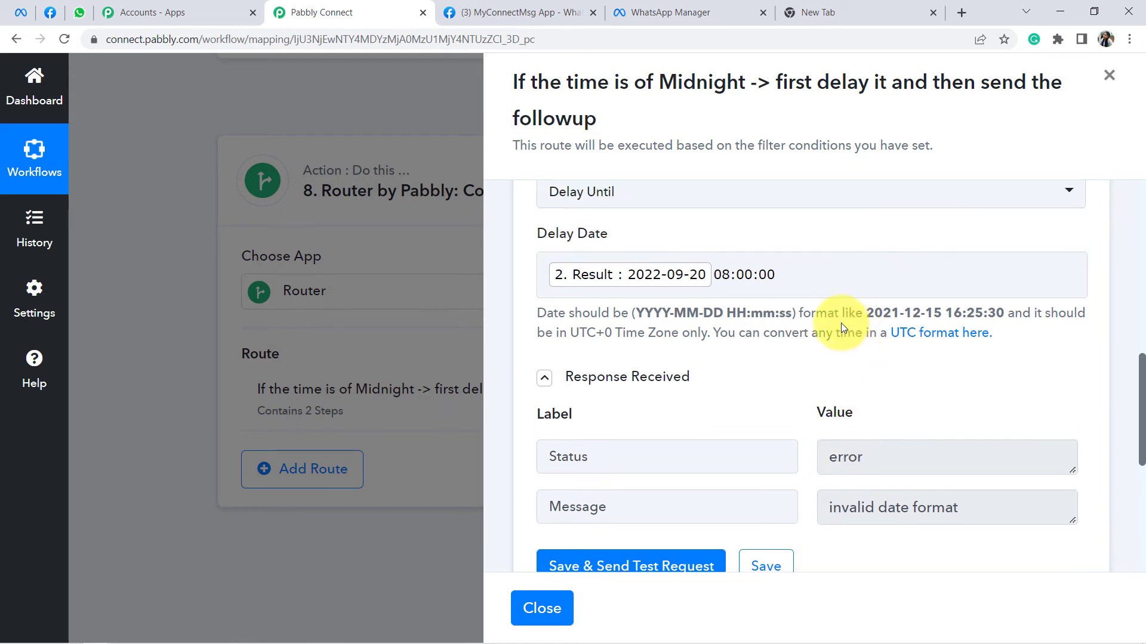
drag(636, 313, 793, 313)
click(728, 313)
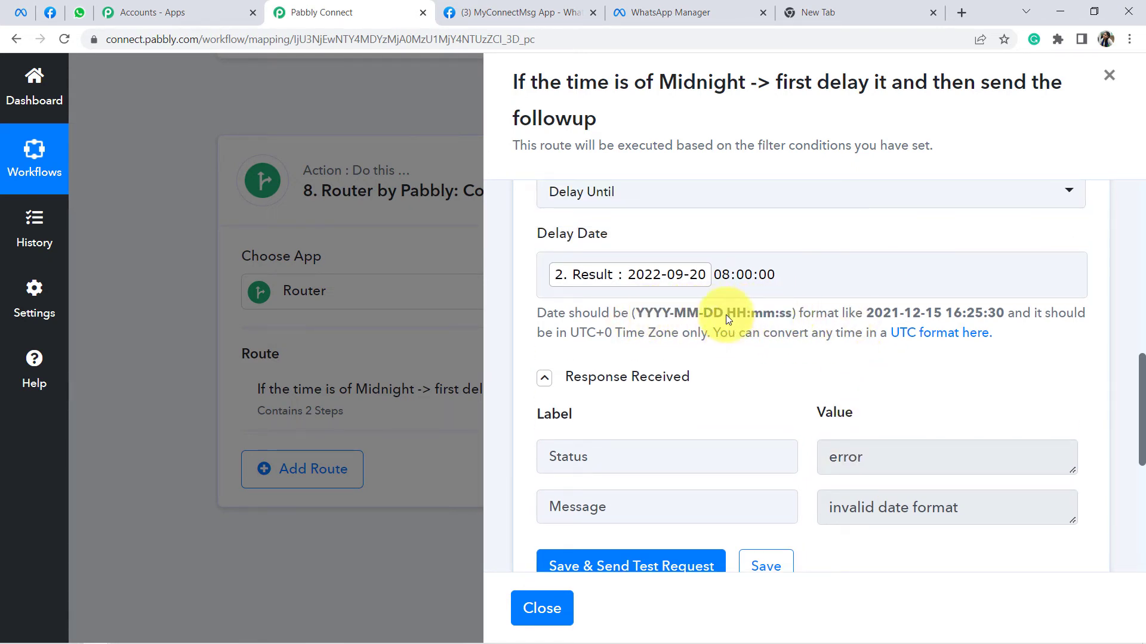
click(718, 277)
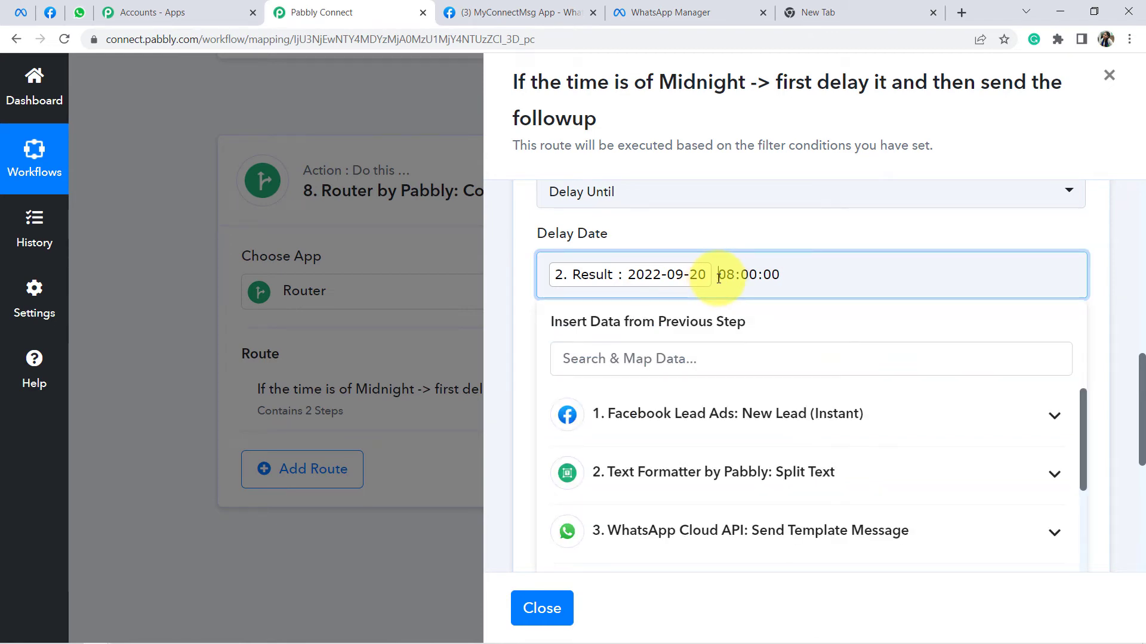
click(685, 241)
scroll(660, 332, down, 3)
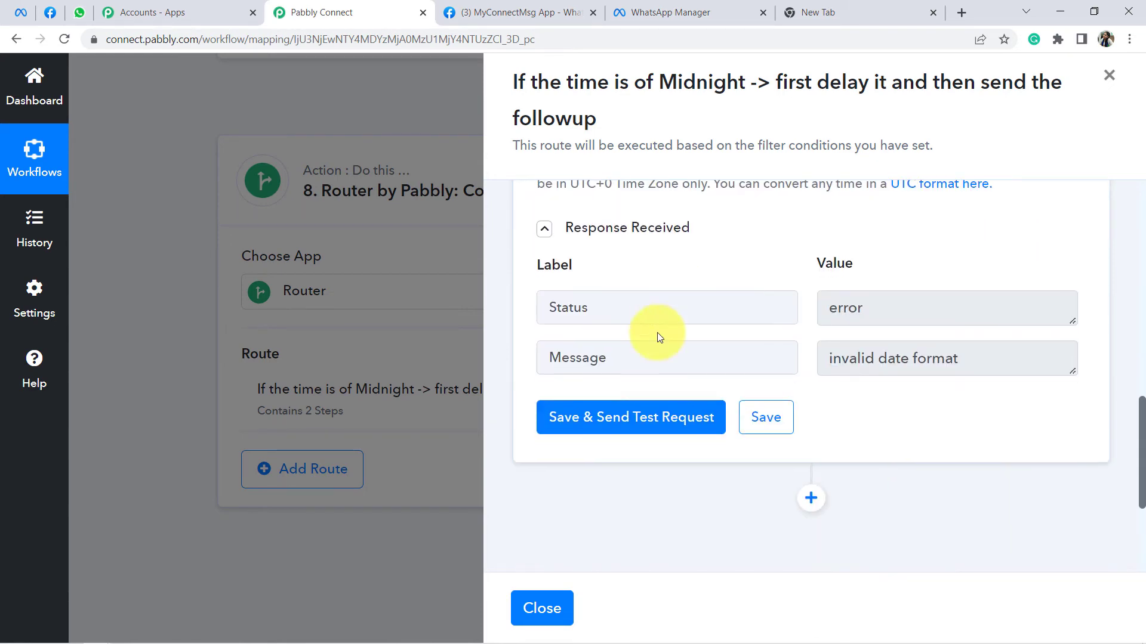
click(614, 418)
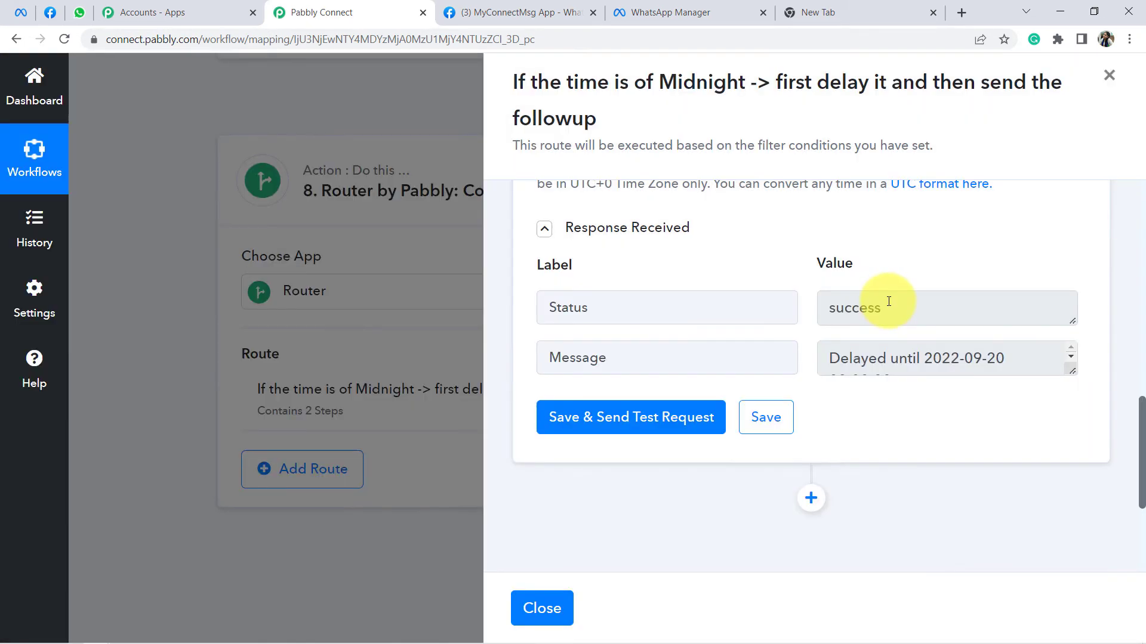
drag(882, 308, 841, 308)
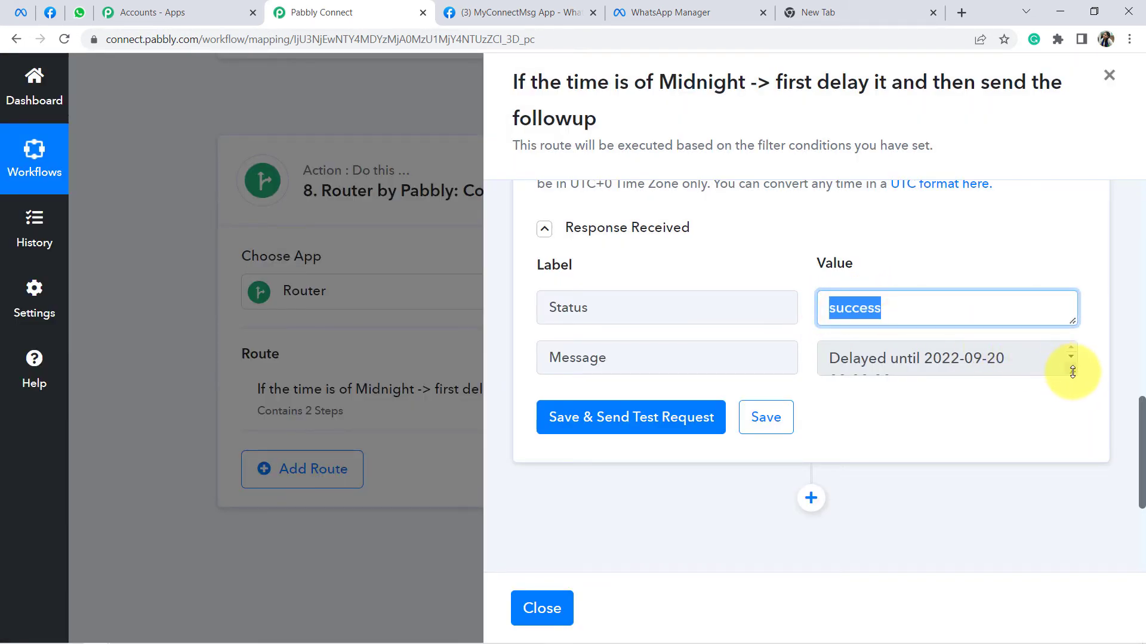
drag(1072, 371, 1057, 408)
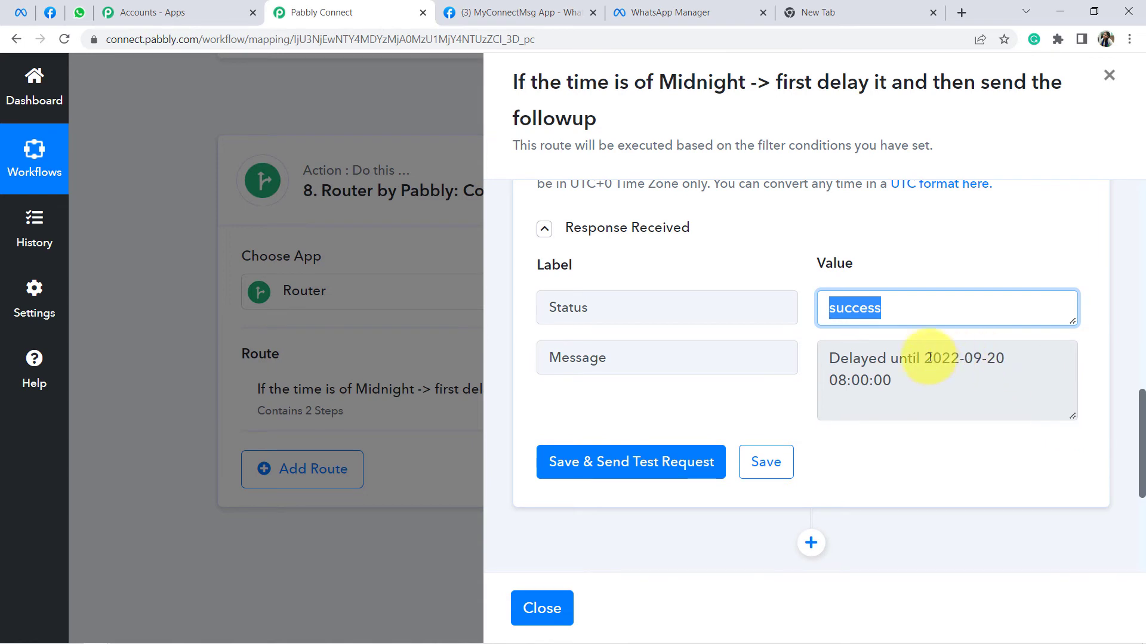
drag(926, 358, 892, 381)
click(882, 252)
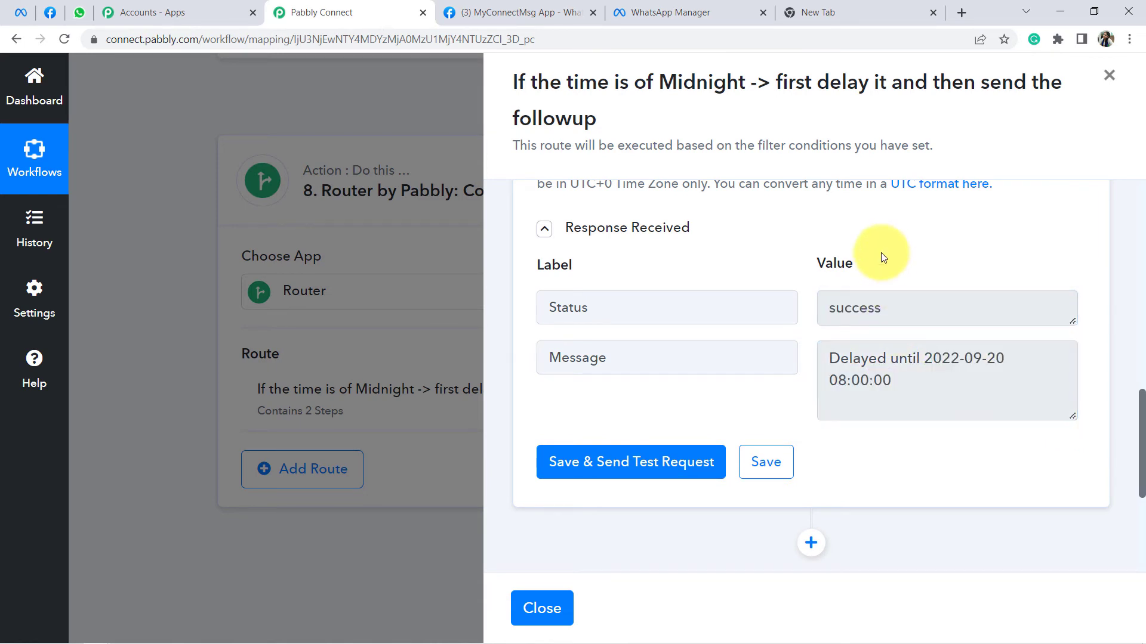
scroll(882, 257, down, 1)
drag(840, 317, 889, 355)
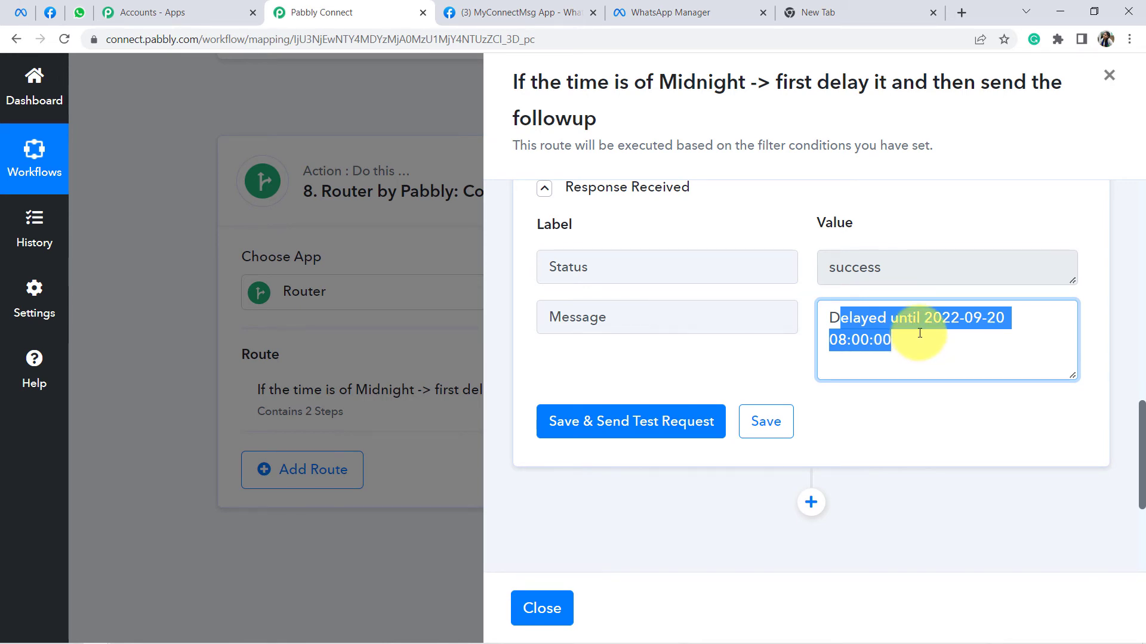
scroll(889, 334, down, 3)
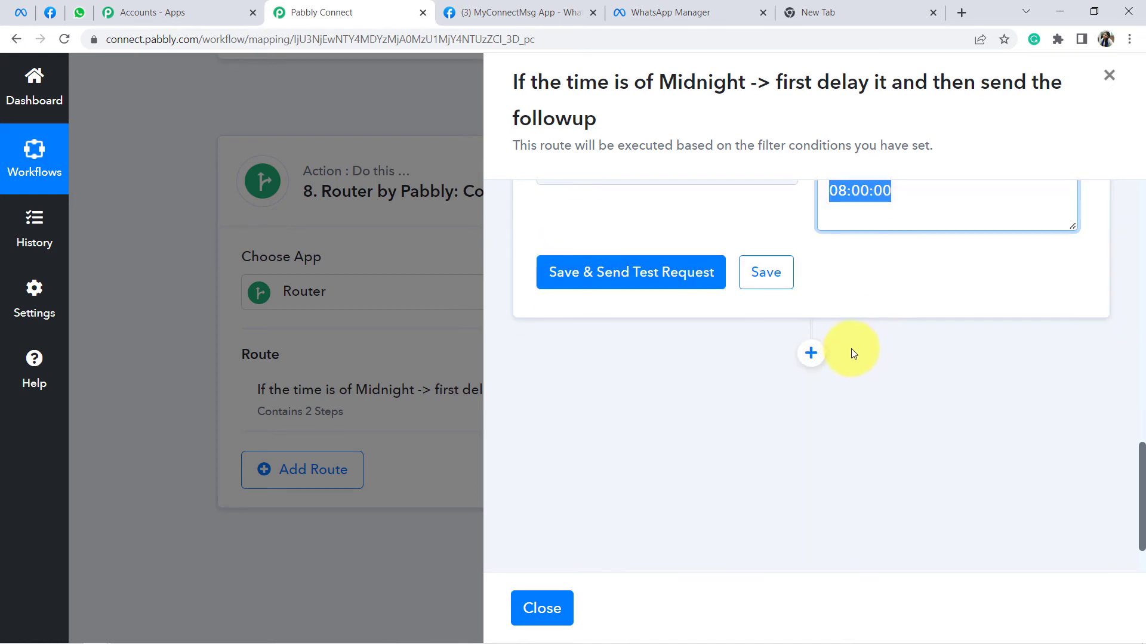
Step: Add a WhatsApp Cloud API Send Template Message action after the delay, reusing the saved connection
click(813, 352)
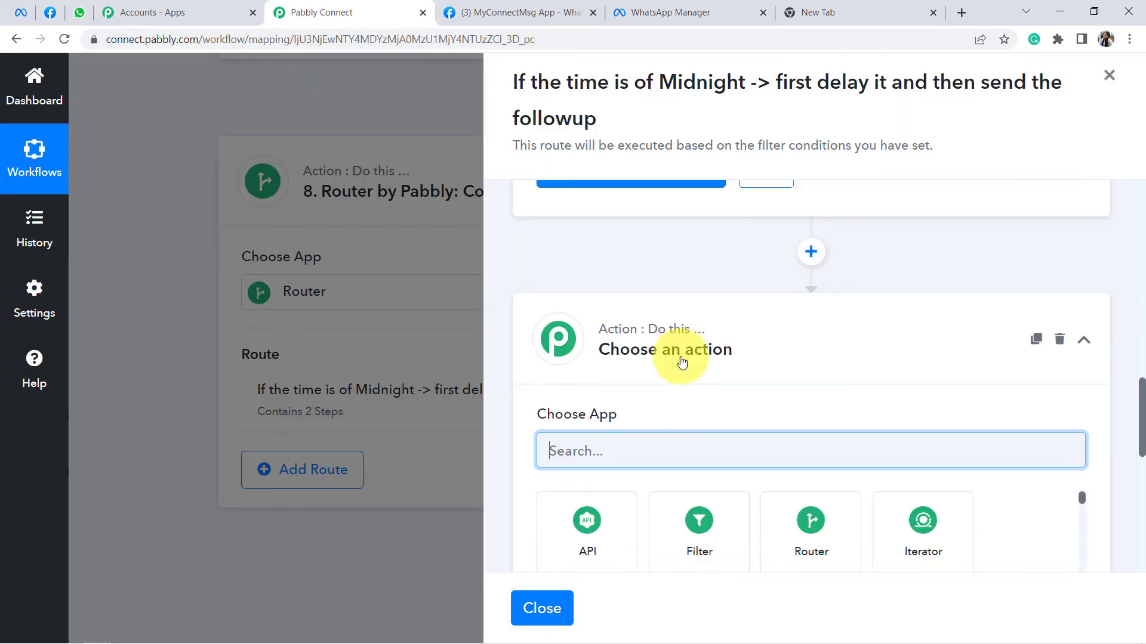
text(whatsap)
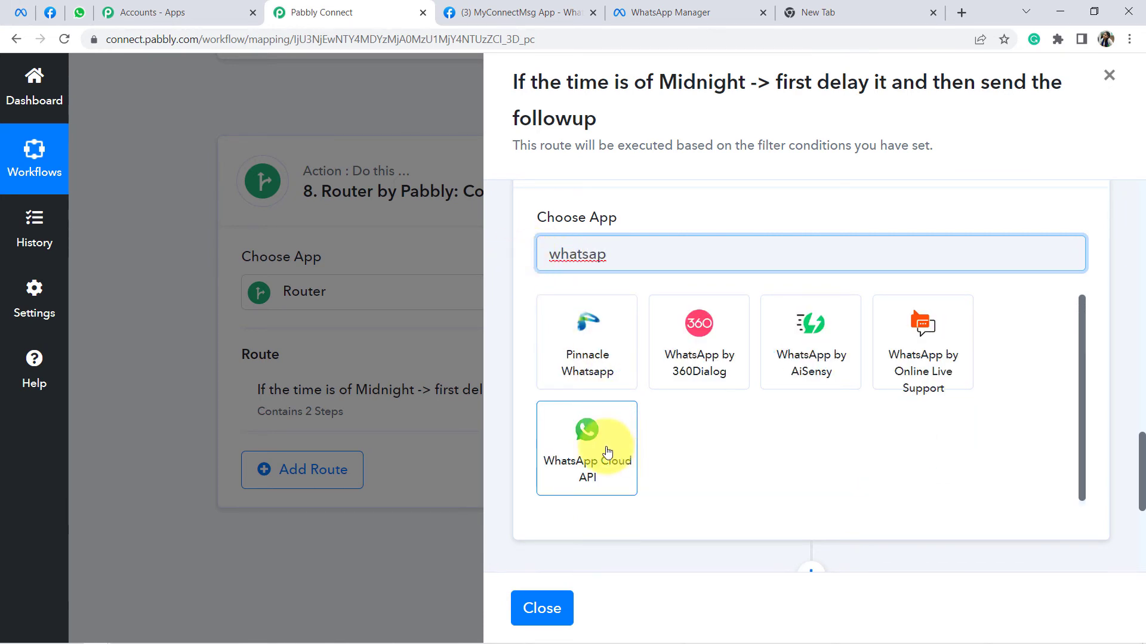
click(587, 438)
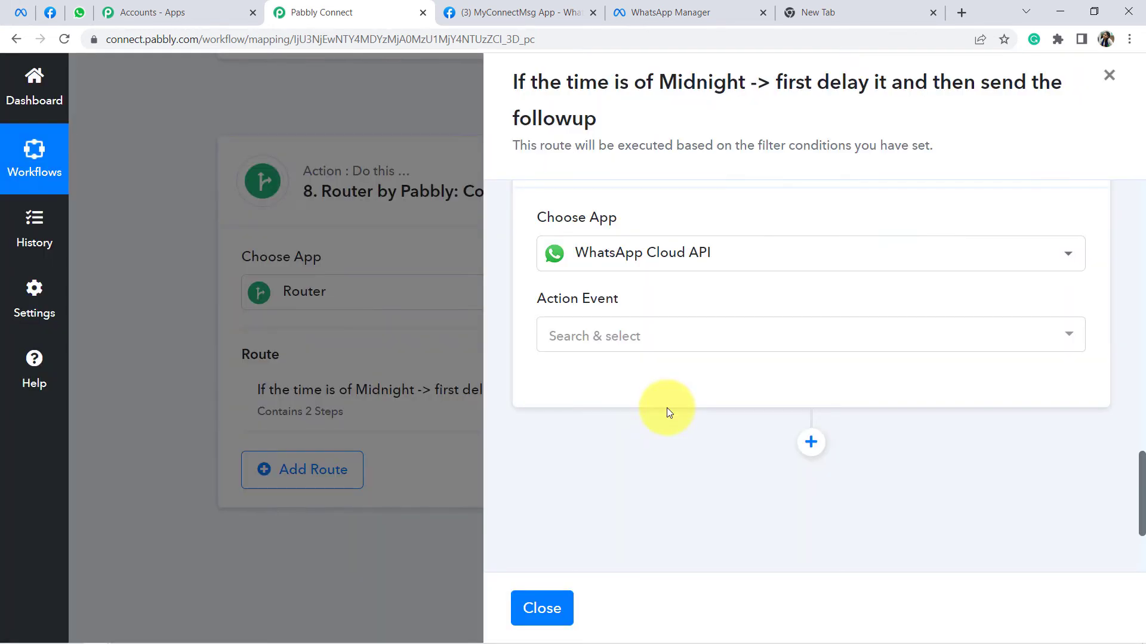
click(619, 344)
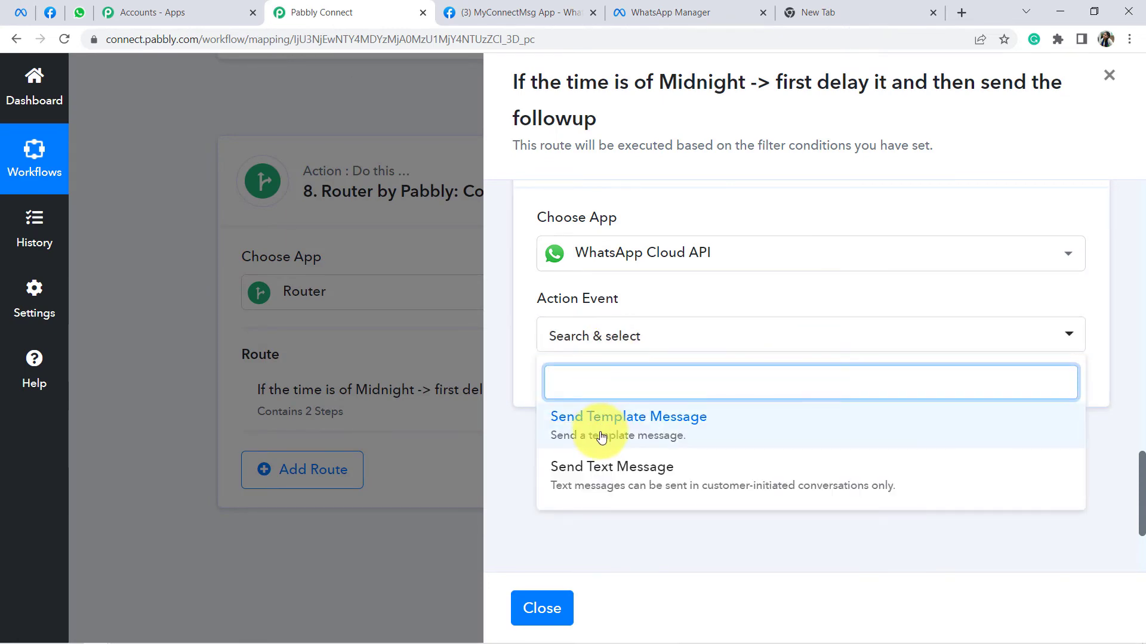
click(602, 426)
click(576, 383)
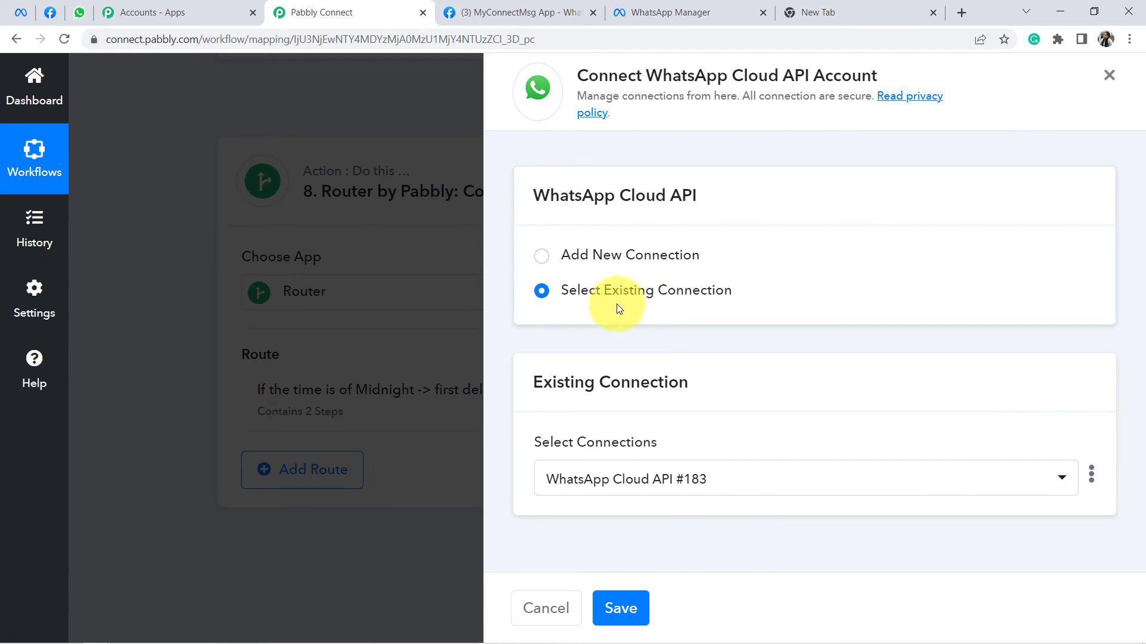
click(633, 605)
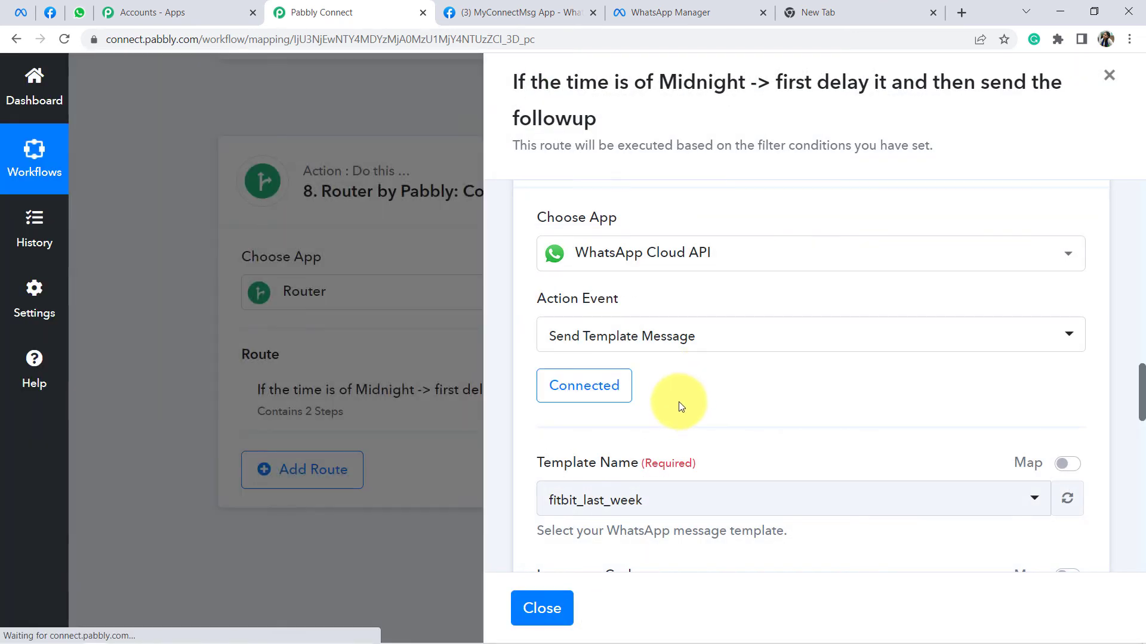
scroll(678, 403, down, 3)
click(590, 353)
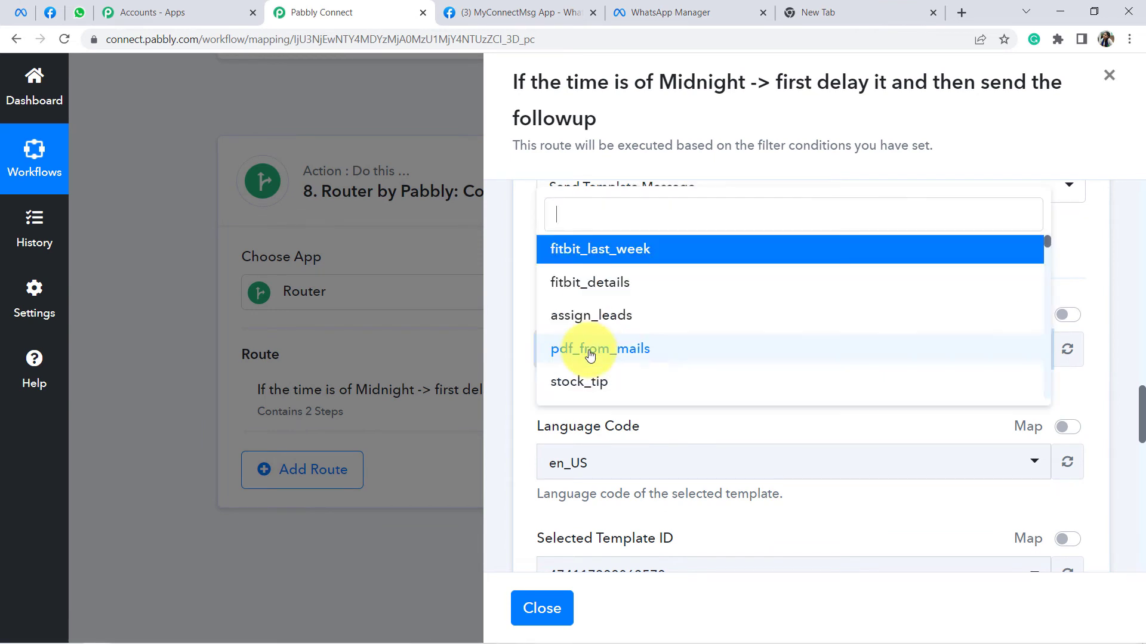
Step: Choose the reply_to_lead template and map the split Result as the recipient mobile number
text(reply)
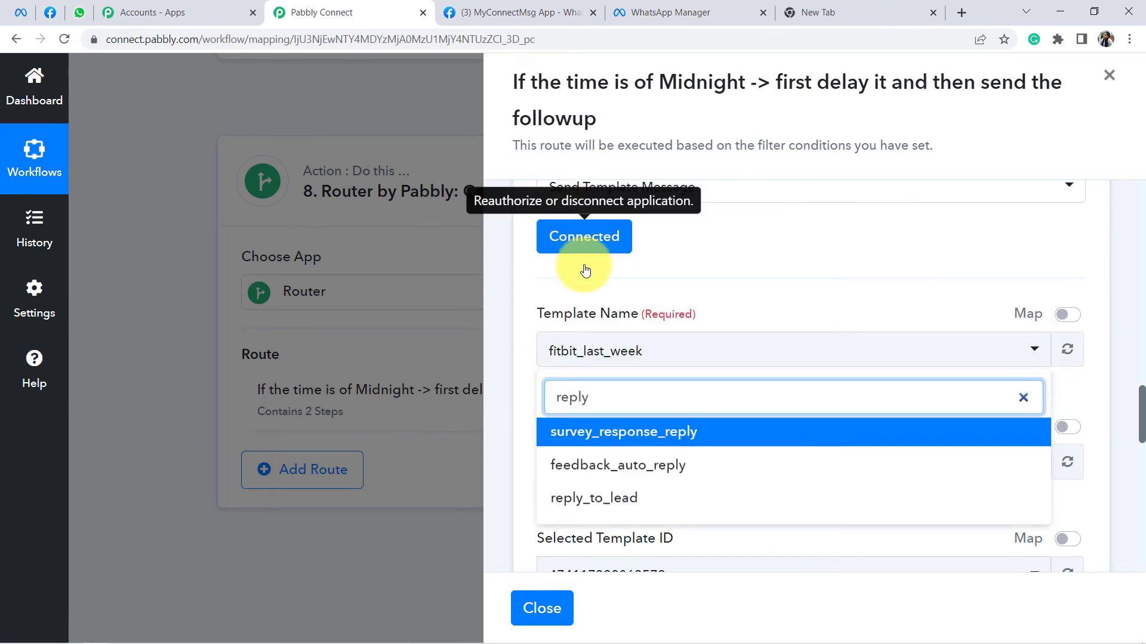
click(593, 499)
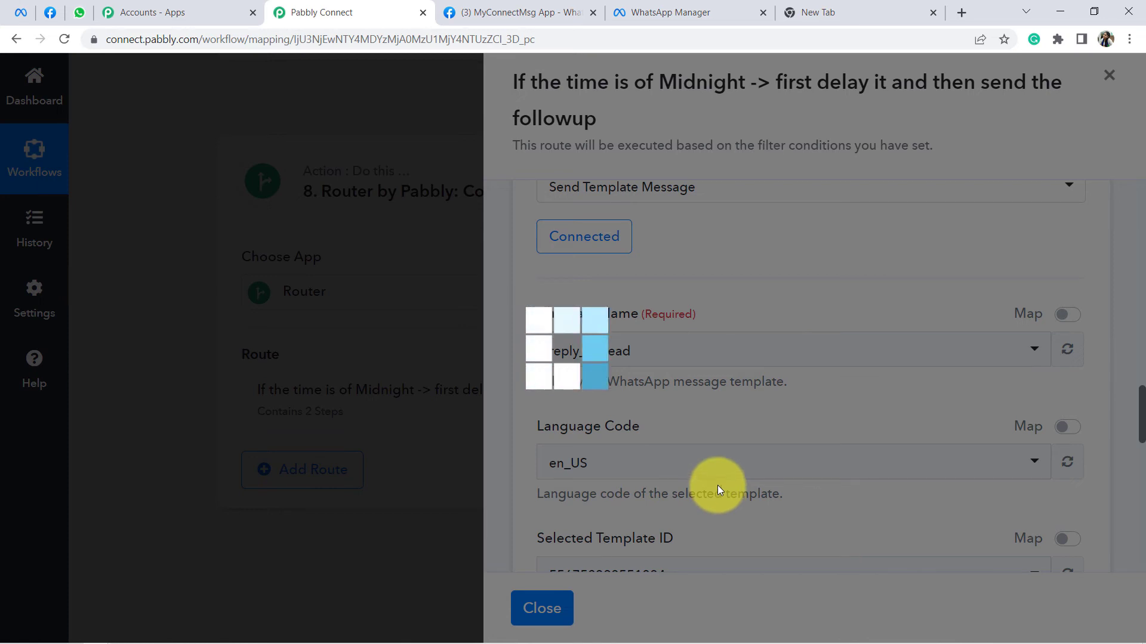
scroll(721, 478, down, 4)
scroll(726, 477, down, 1)
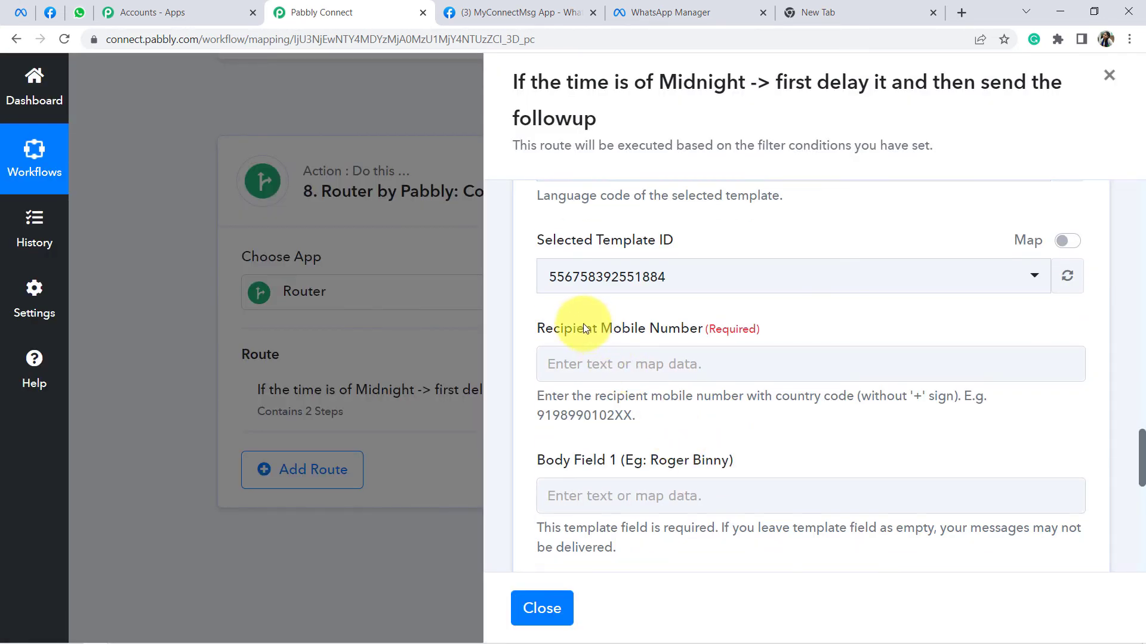
drag(564, 329, 760, 327)
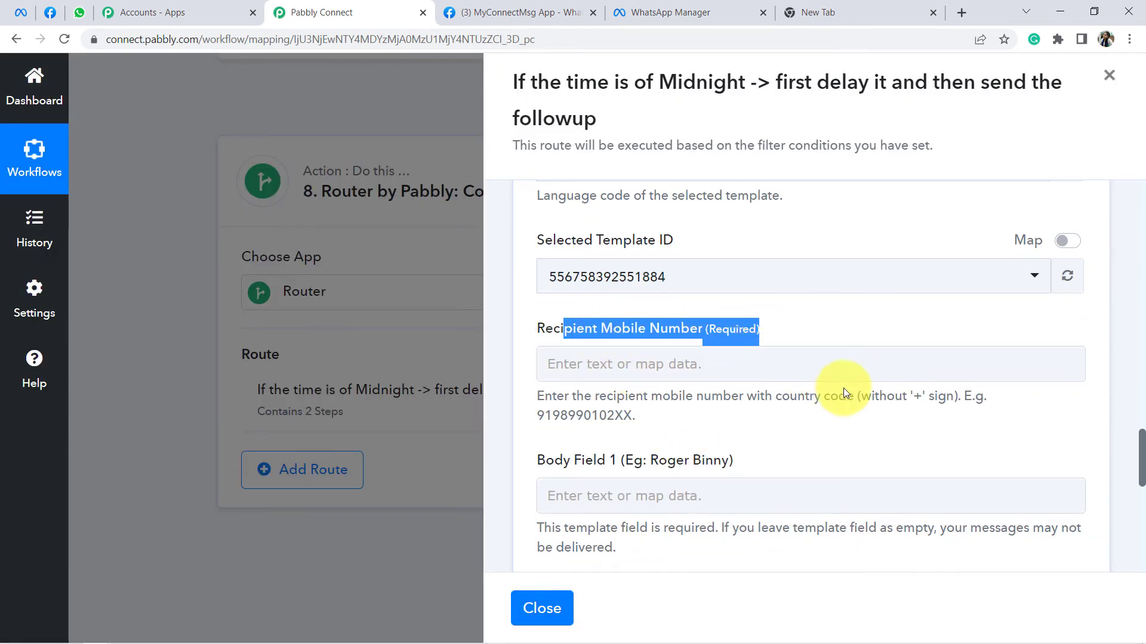
drag(844, 398, 959, 397)
click(687, 364)
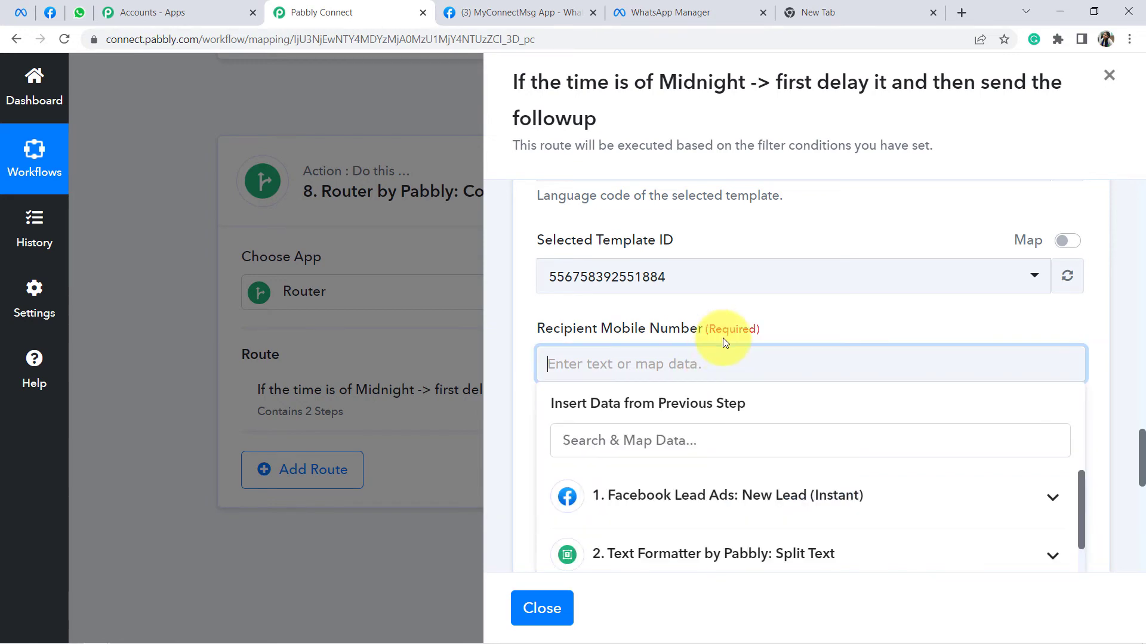
click(707, 358)
click(708, 359)
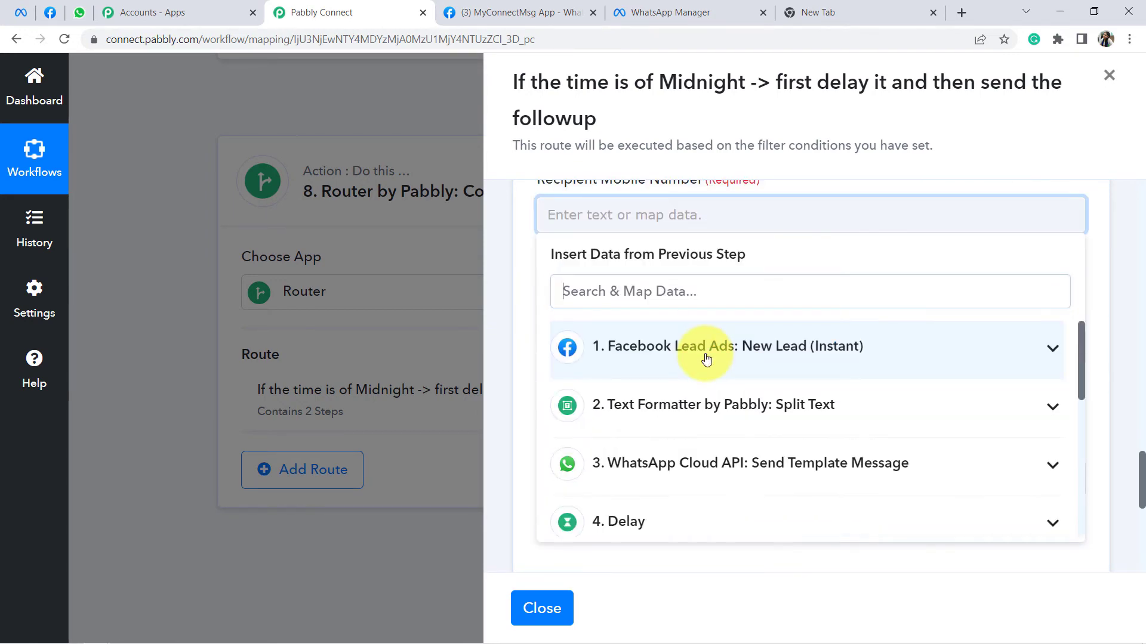
click(810, 405)
scroll(780, 410, down, 1)
scroll(779, 410, up, 1)
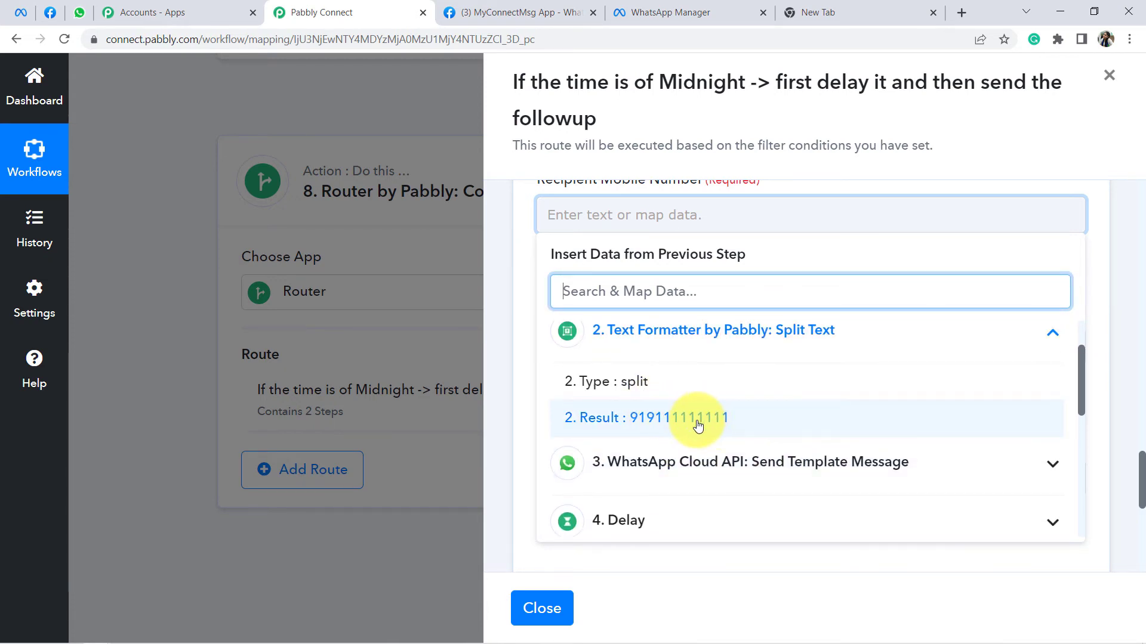
click(698, 425)
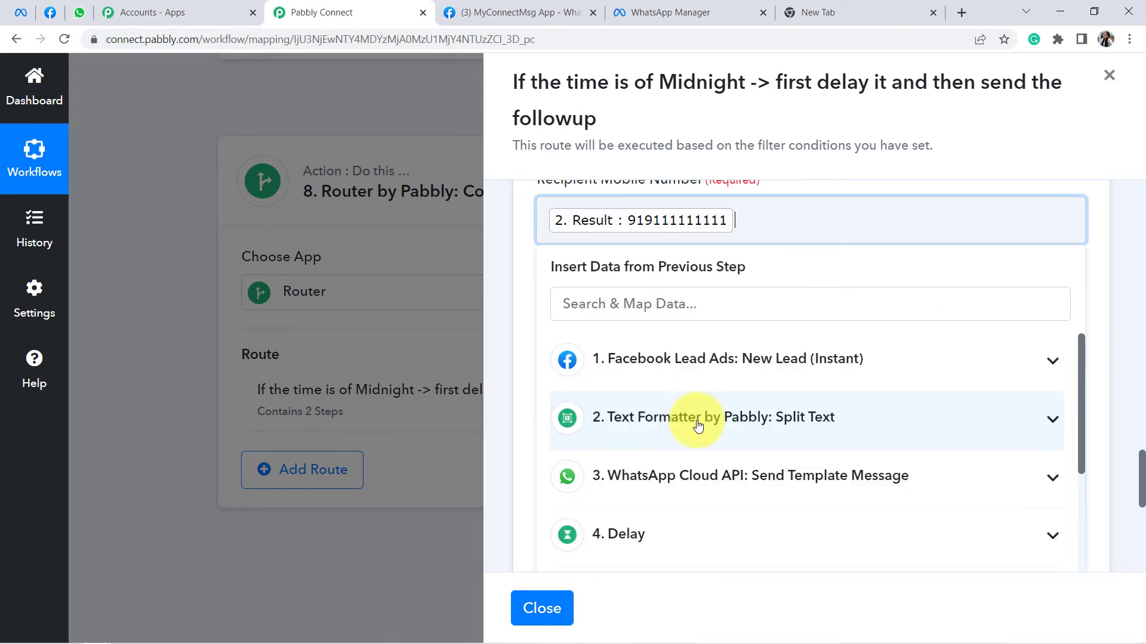
click(640, 281)
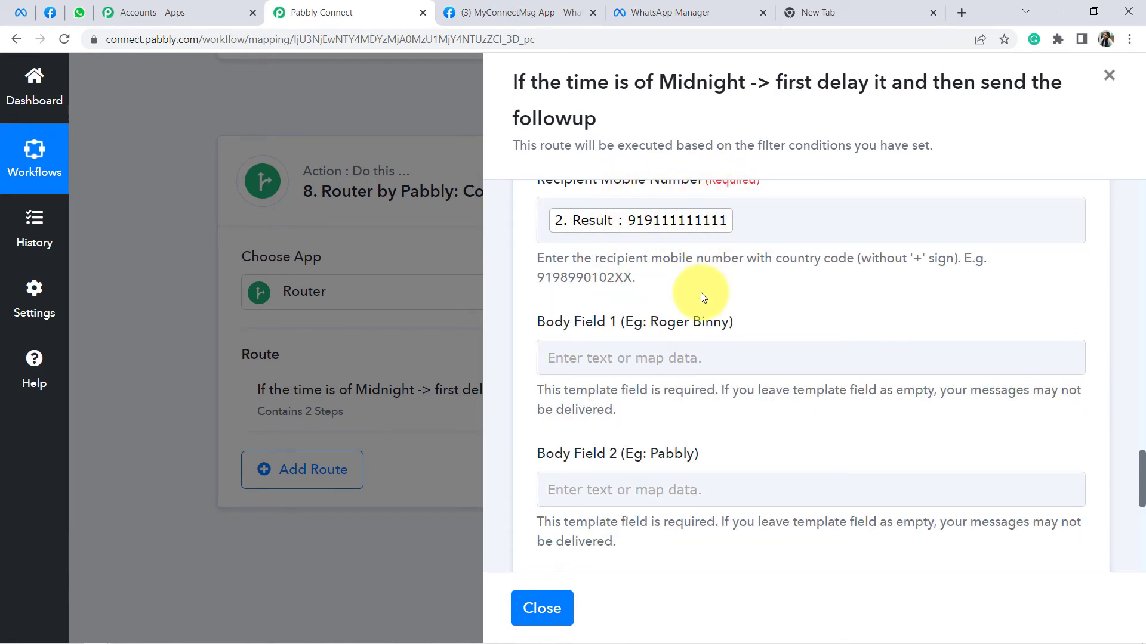
Step: Fill Body Field 1 with the lead's full name and Body Field 2 with 'Interior Designing Services'
scroll(766, 305, down, 1)
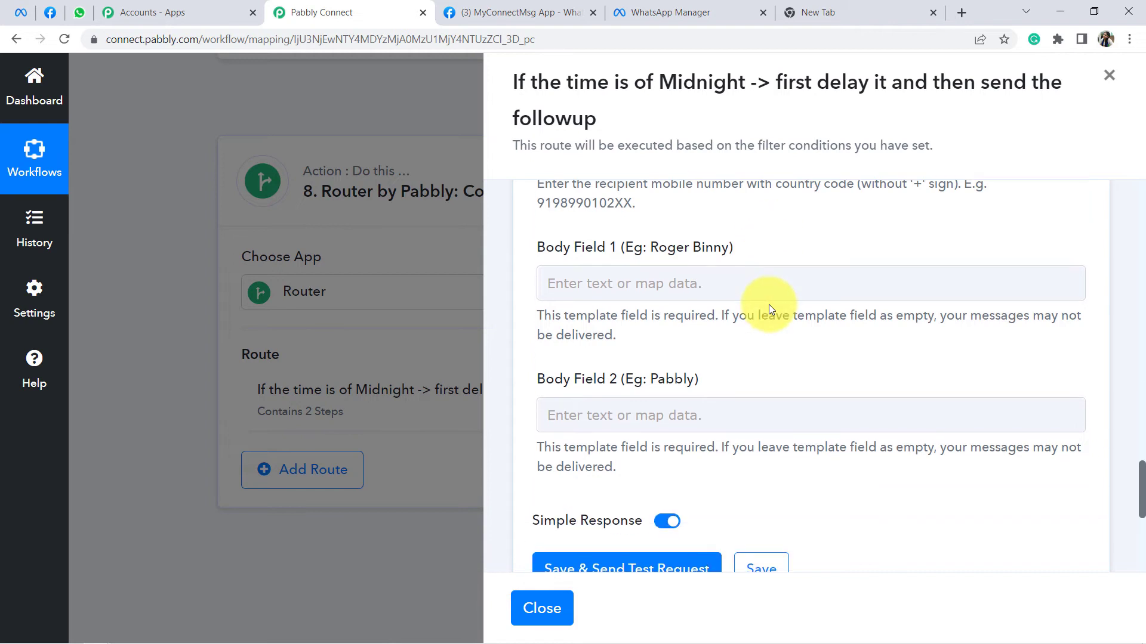
click(622, 284)
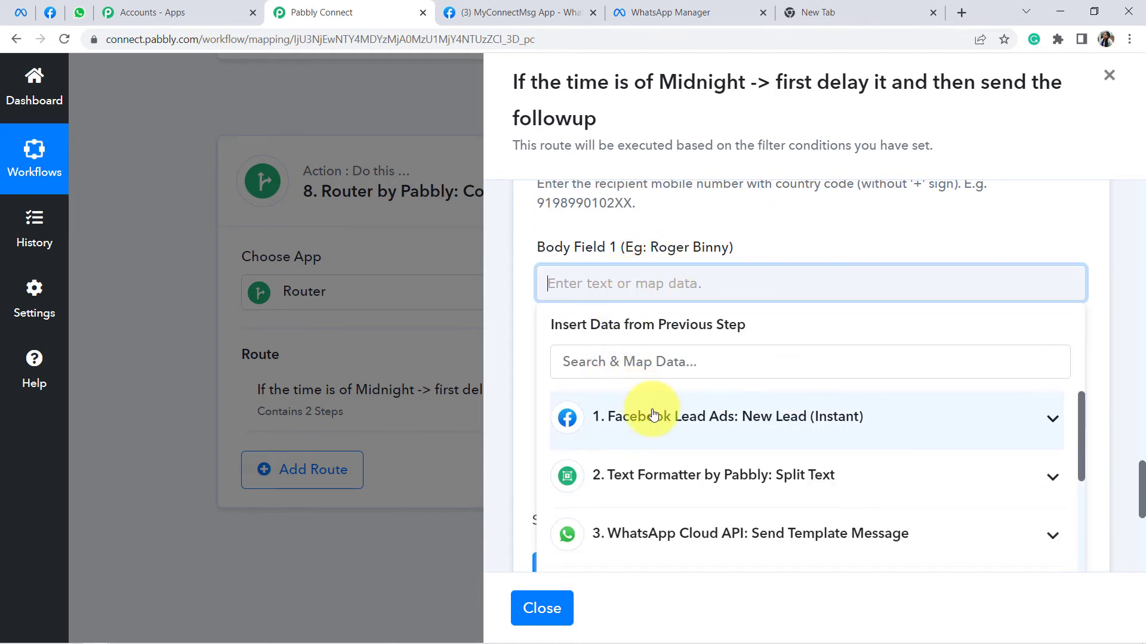
click(716, 421)
scroll(755, 432, down, 8)
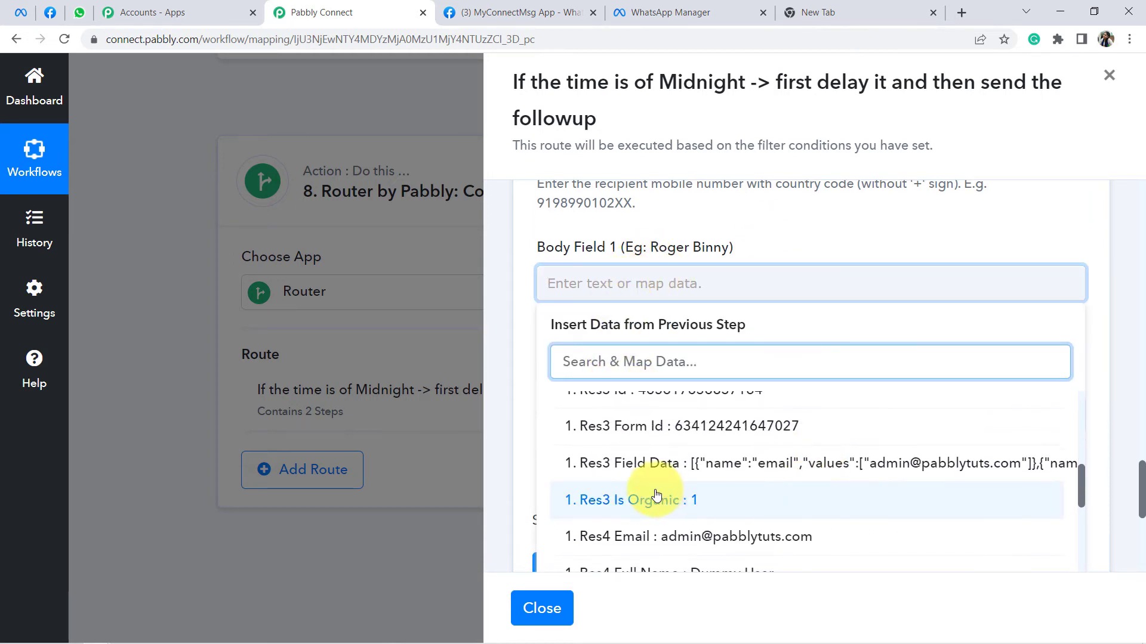
scroll(747, 502, down, 1)
click(737, 510)
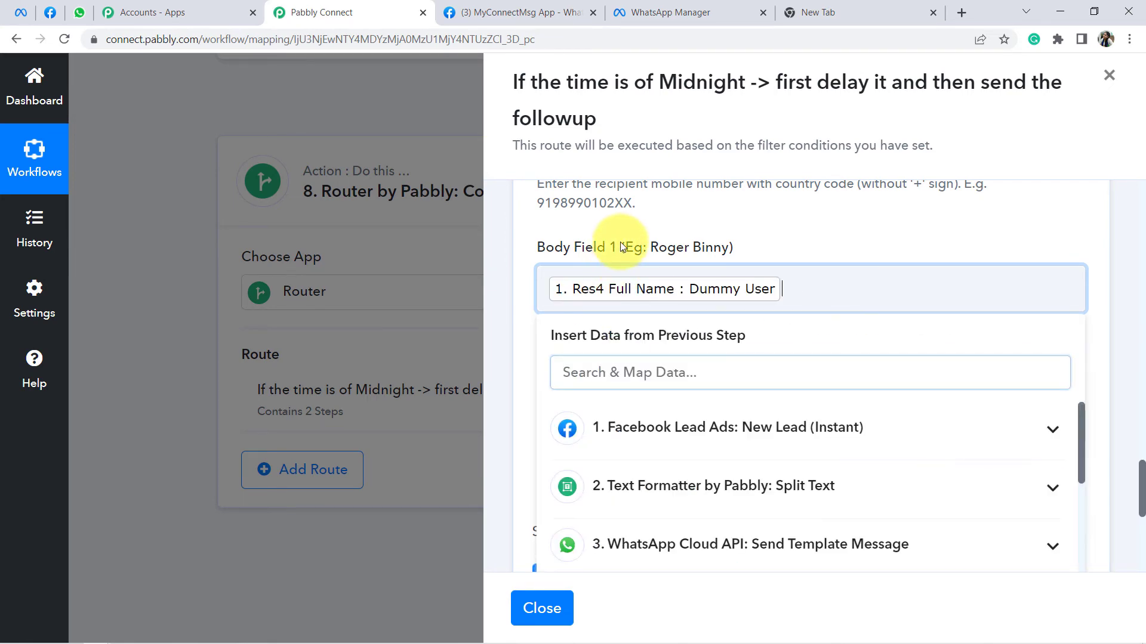
click(640, 225)
scroll(654, 239, down, 3)
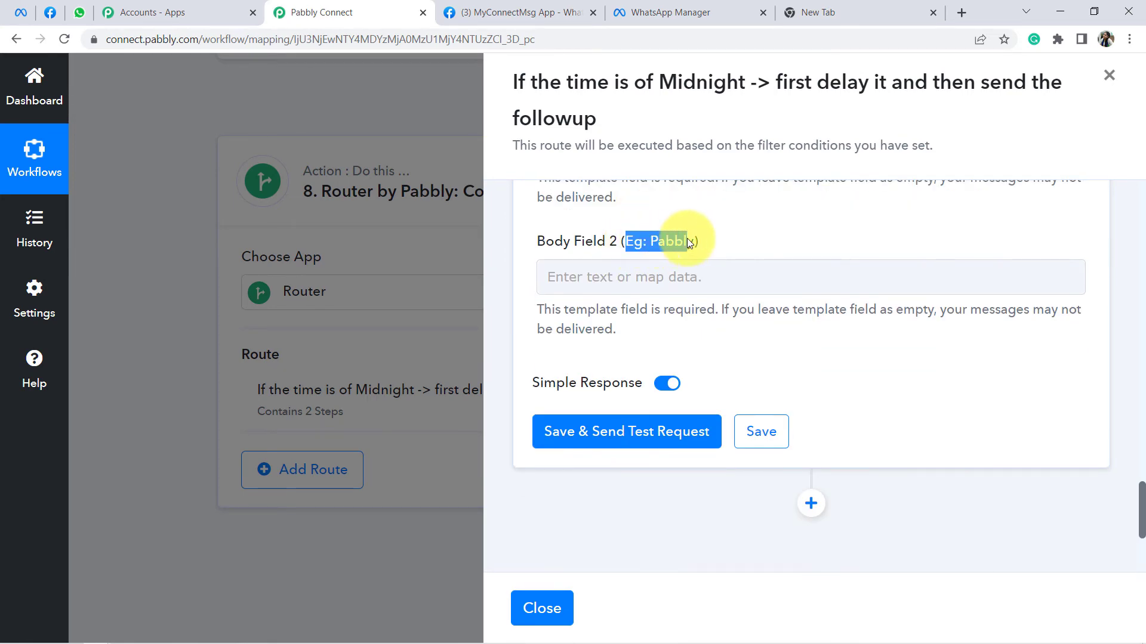
click(643, 279)
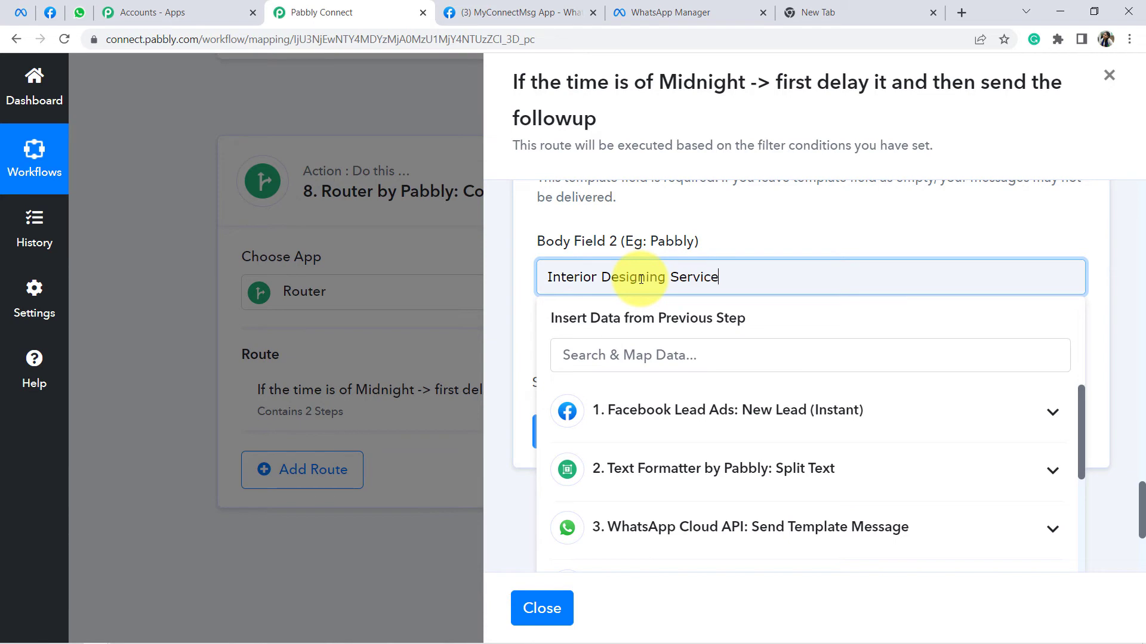
click(741, 209)
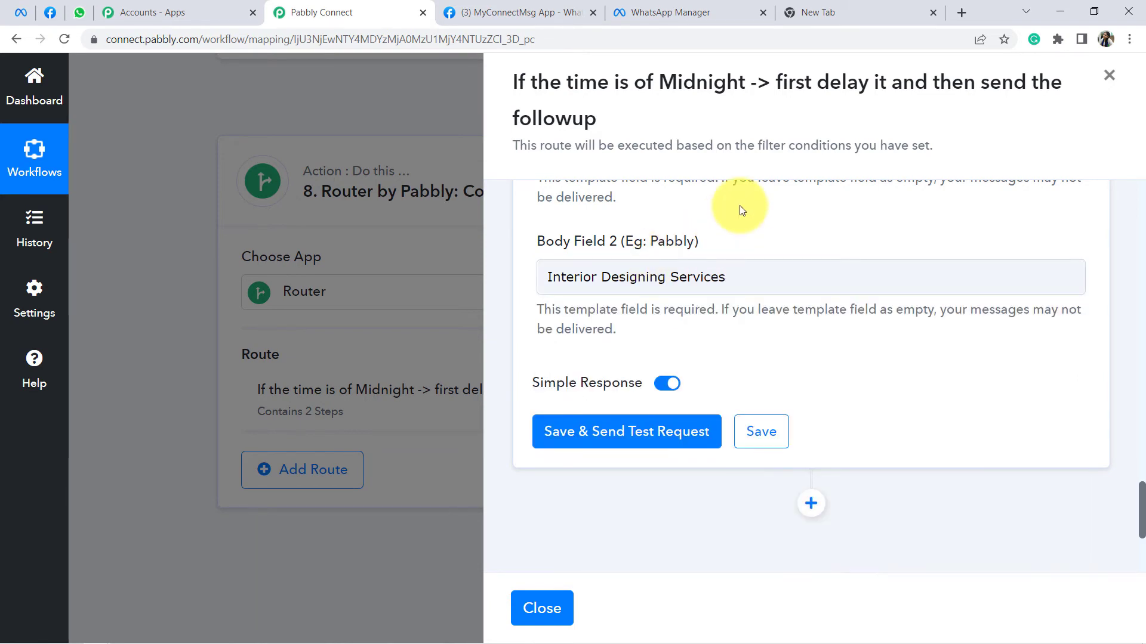
Step: Send the test message, check the returned recipient number, and resend it
click(602, 439)
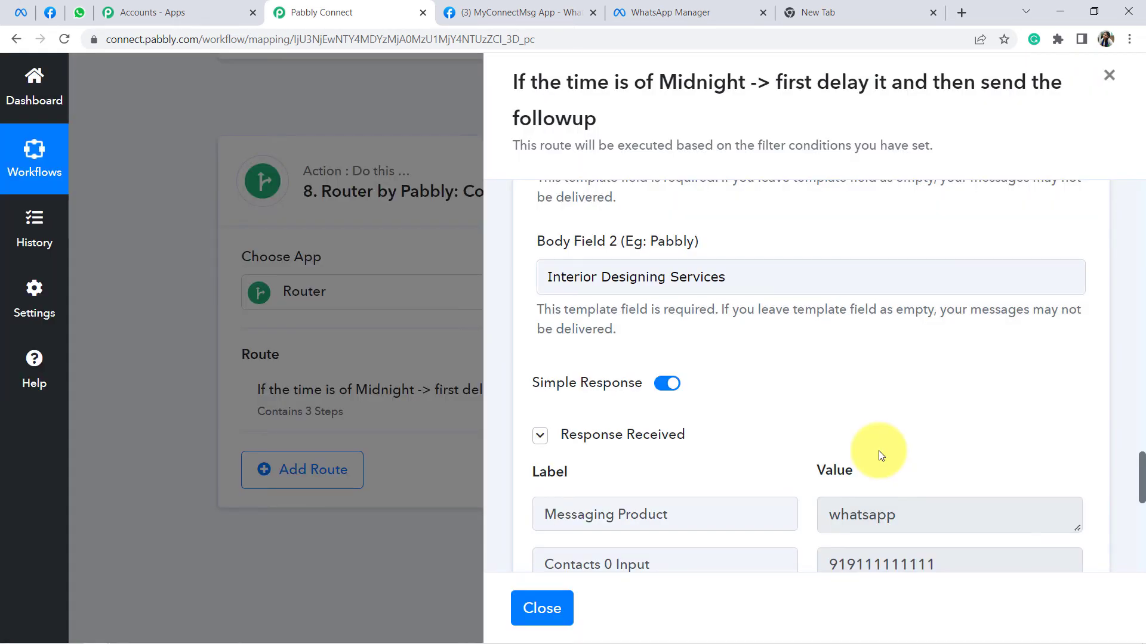
scroll(879, 456, down, 1)
drag(926, 490, 854, 500)
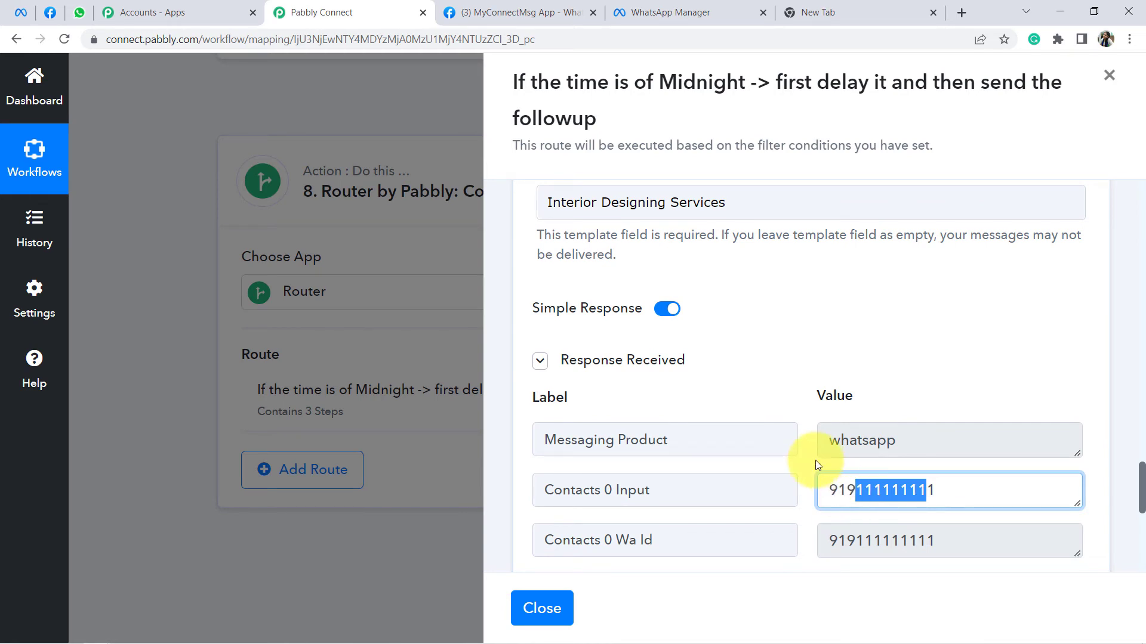
scroll(731, 400, up, 5)
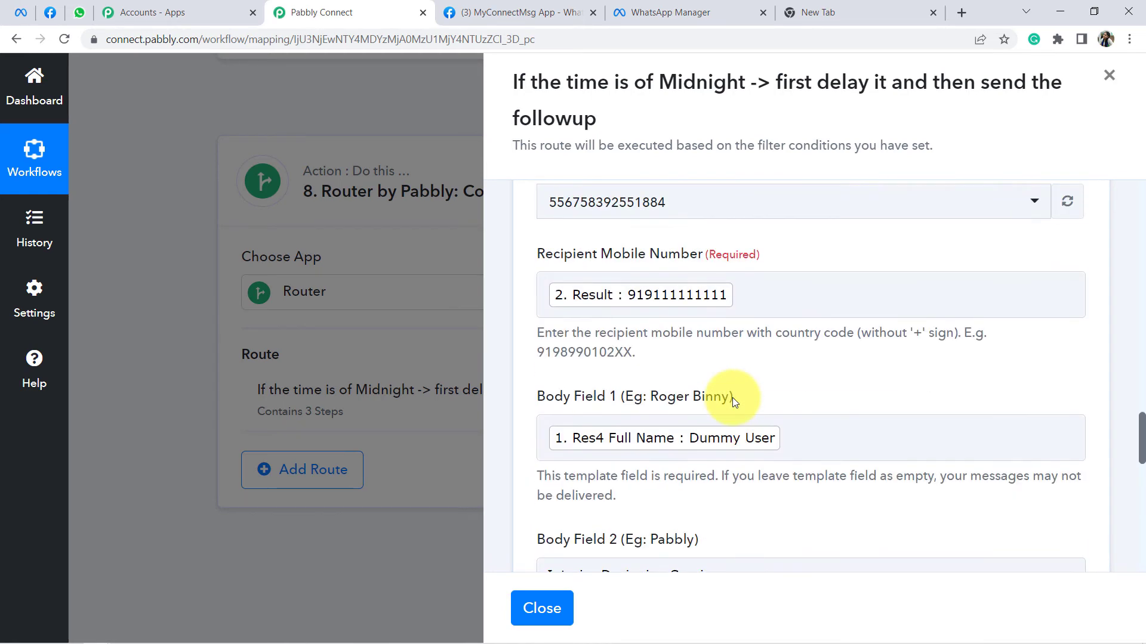
scroll(732, 398, down, 5)
drag(855, 330, 932, 328)
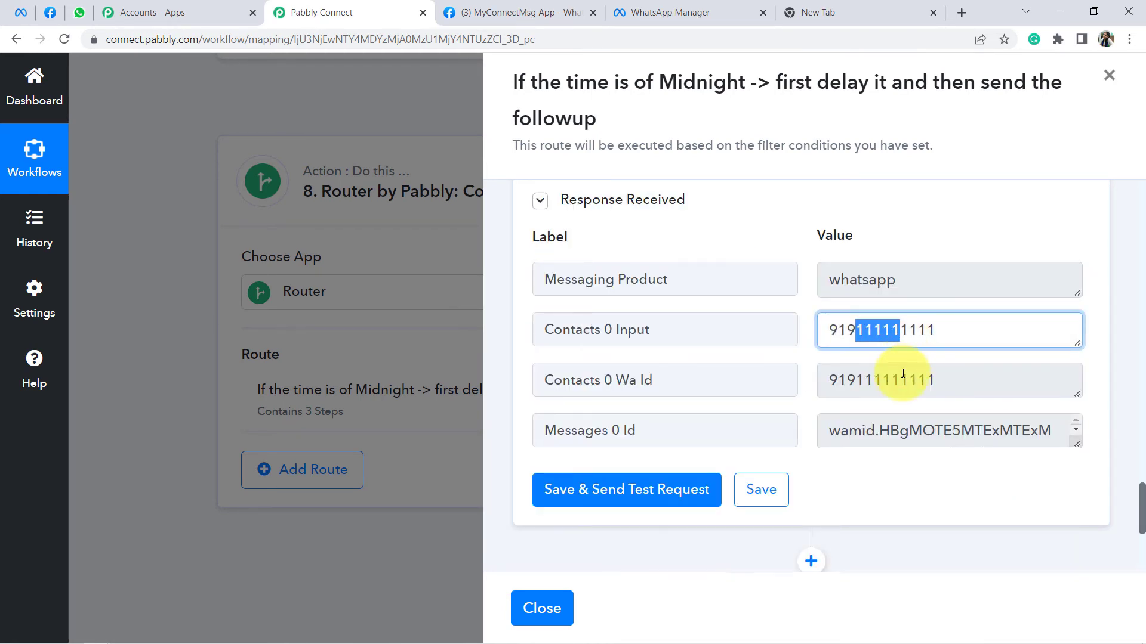
click(660, 494)
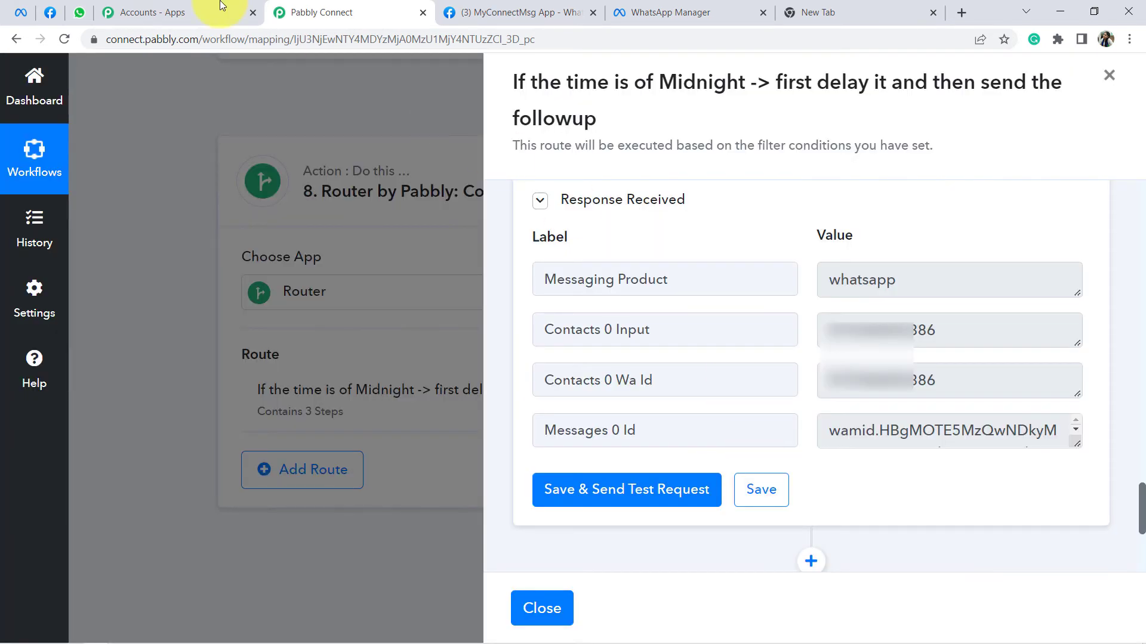
click(80, 12)
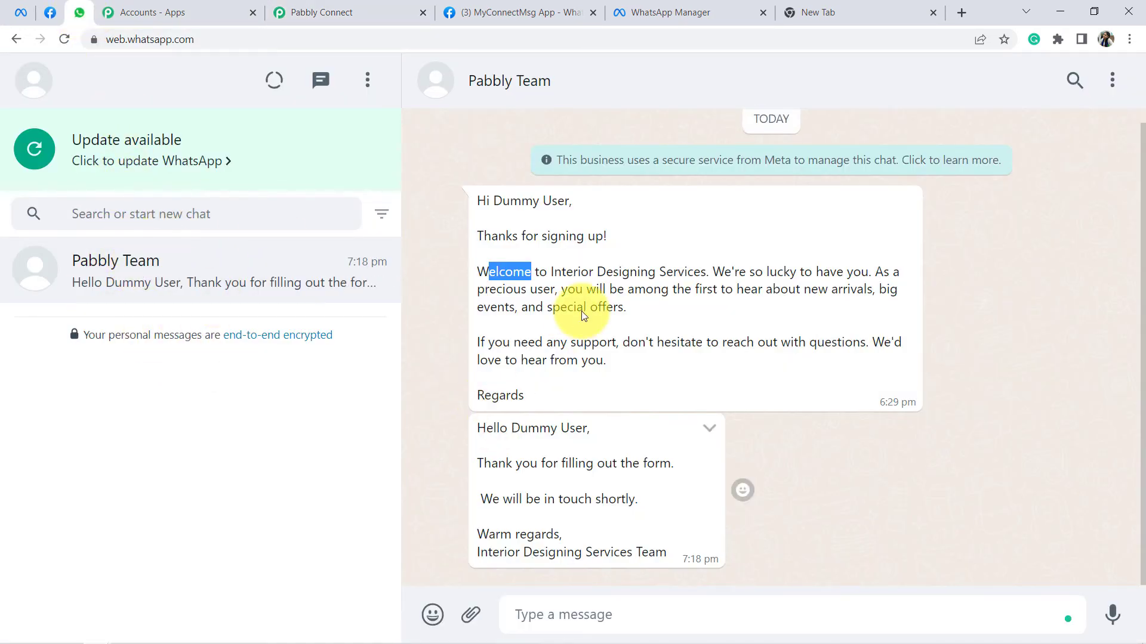
drag(489, 430, 567, 542)
click(540, 442)
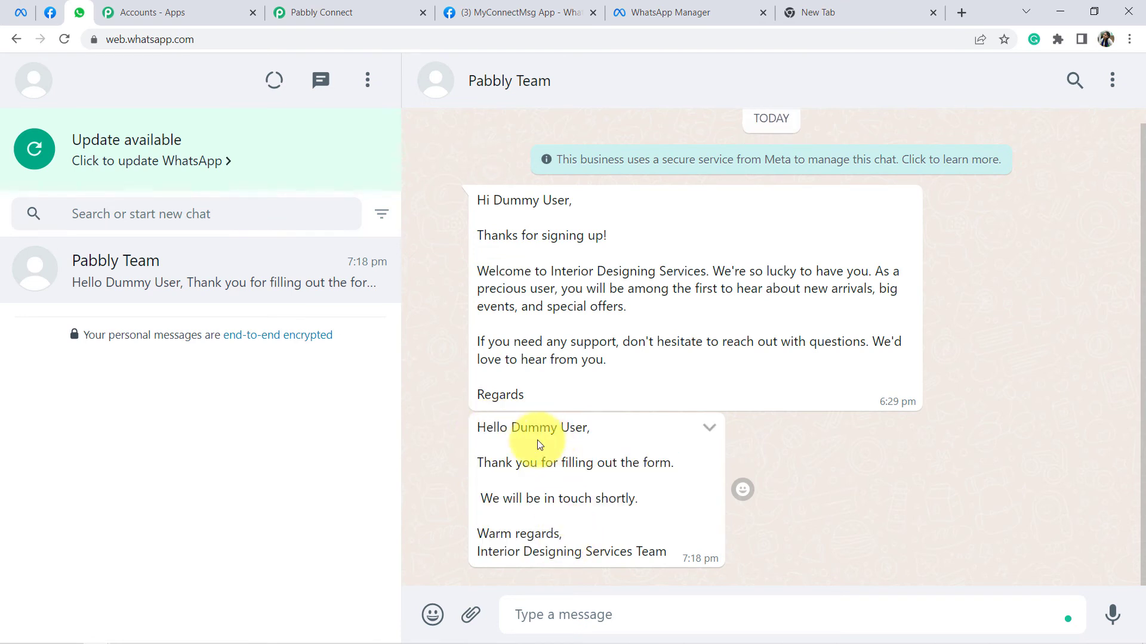
drag(499, 464, 656, 468)
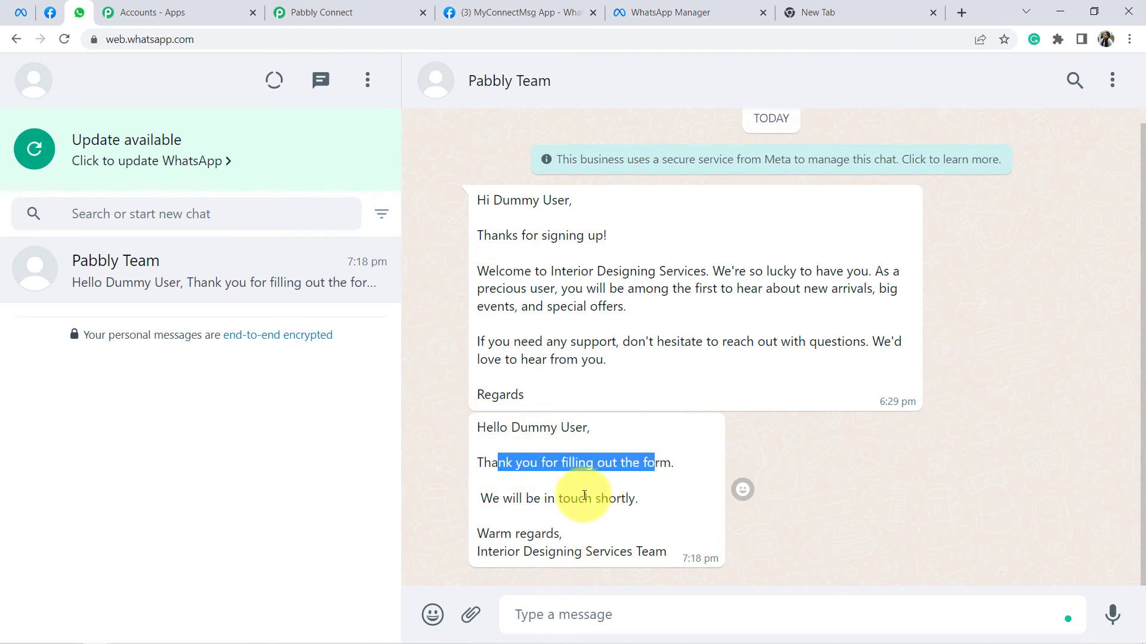
drag(505, 504, 634, 503)
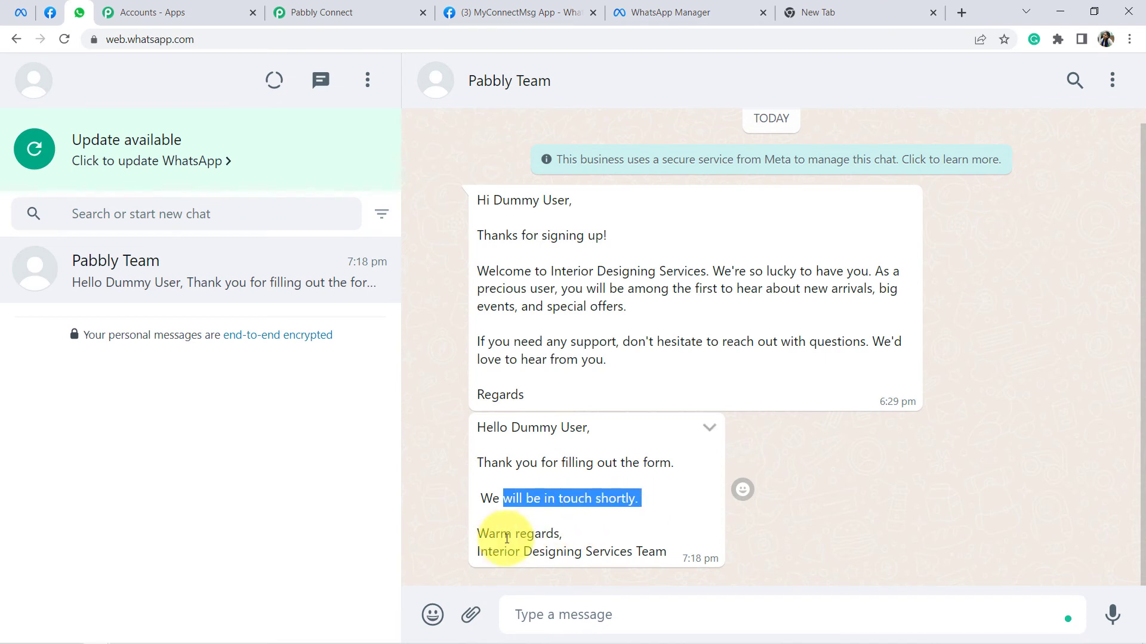
drag(500, 534, 576, 539)
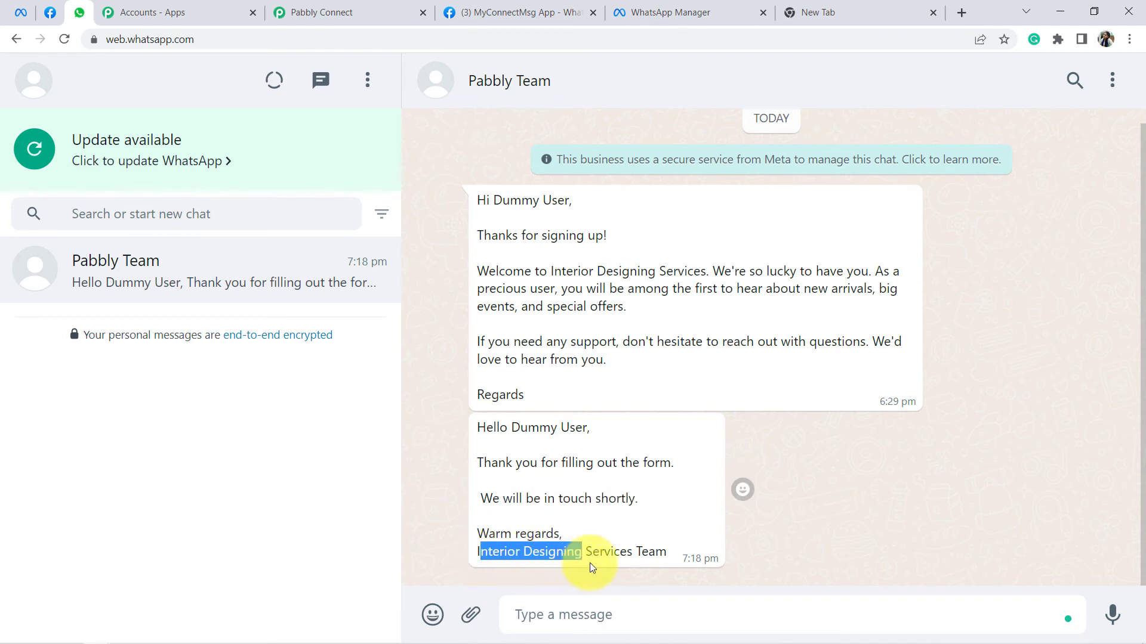
click(633, 519)
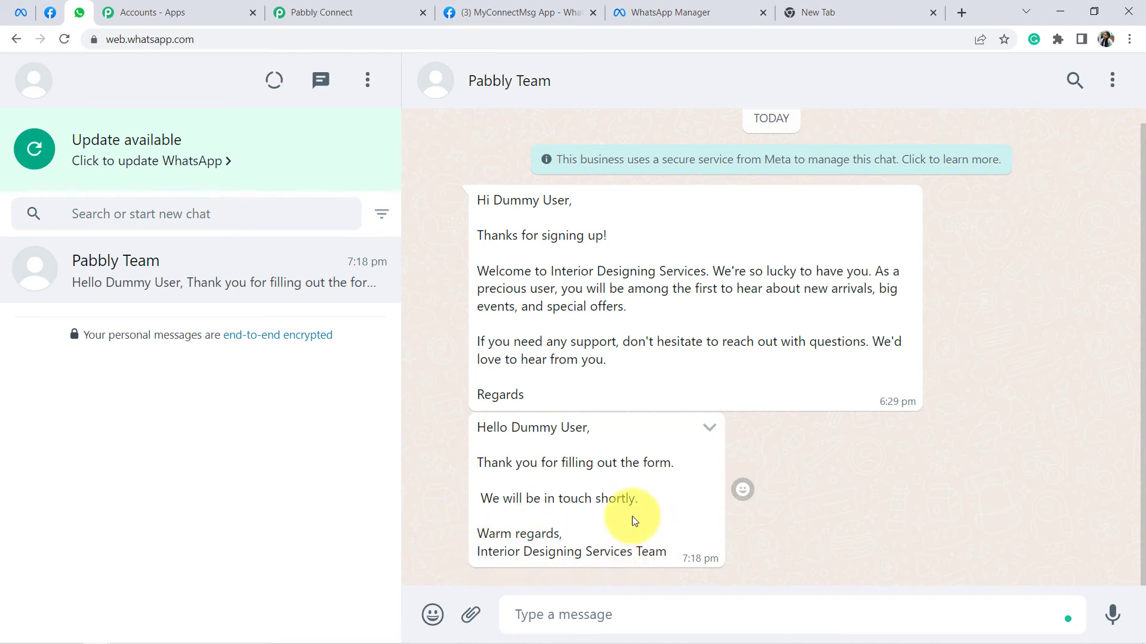
drag(495, 429, 645, 539)
click(633, 524)
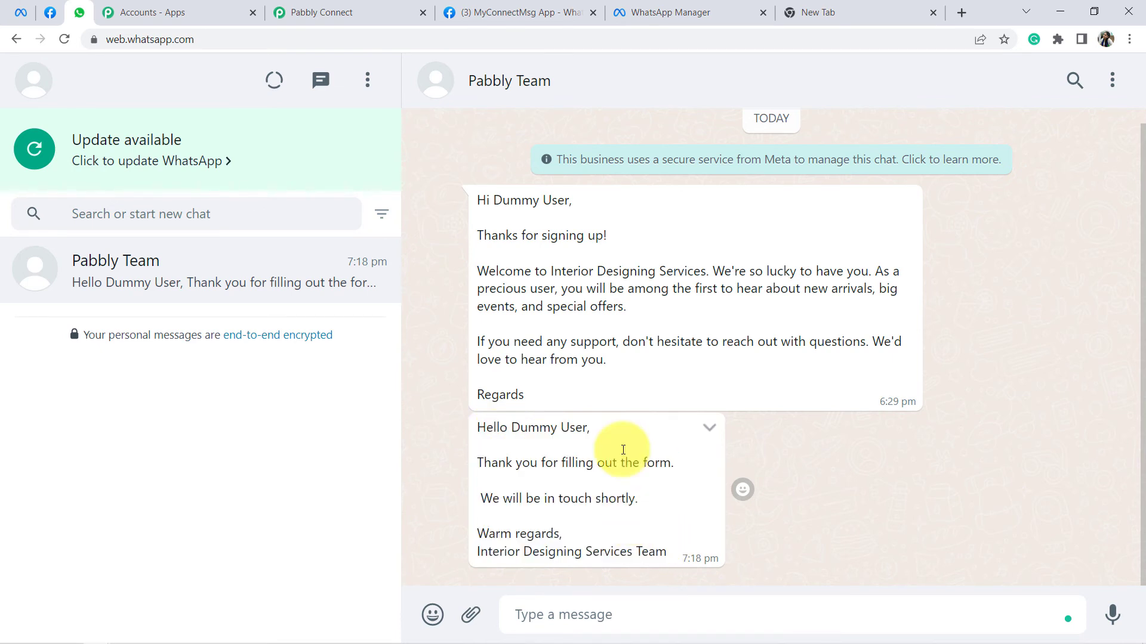
click(657, 12)
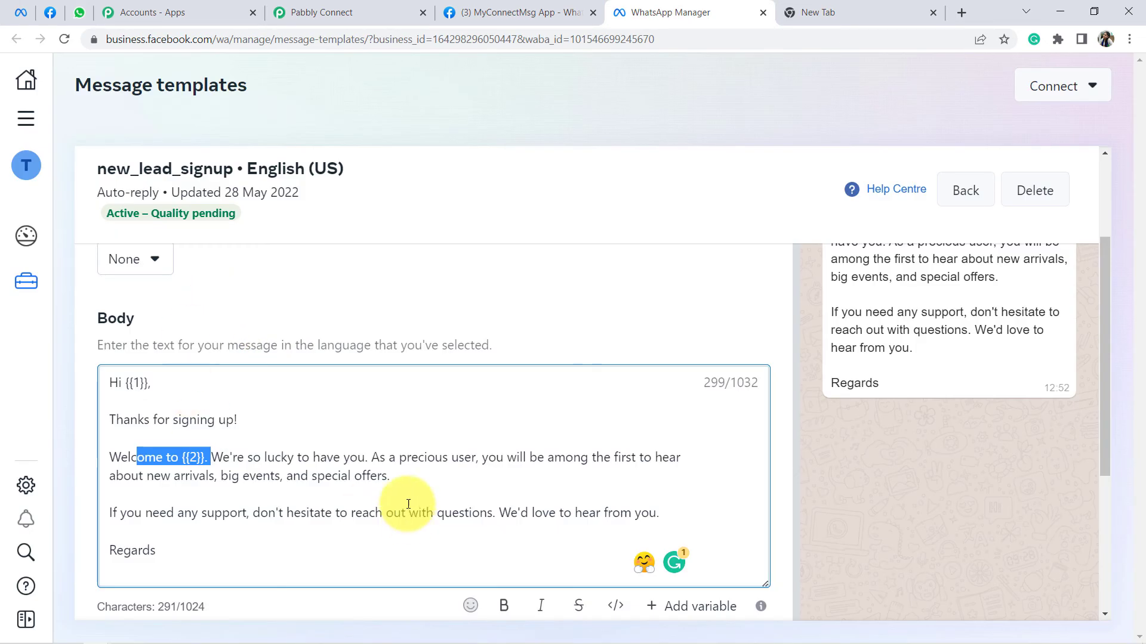
text(2)
drag(112, 395, 212, 542)
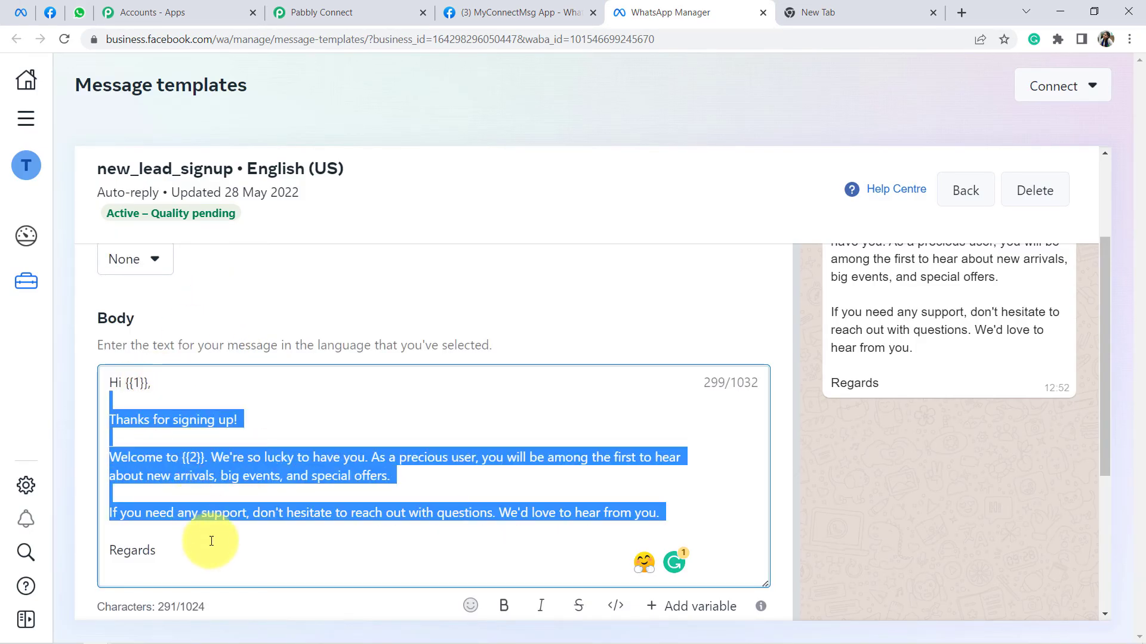
click(81, 14)
drag(487, 428, 625, 550)
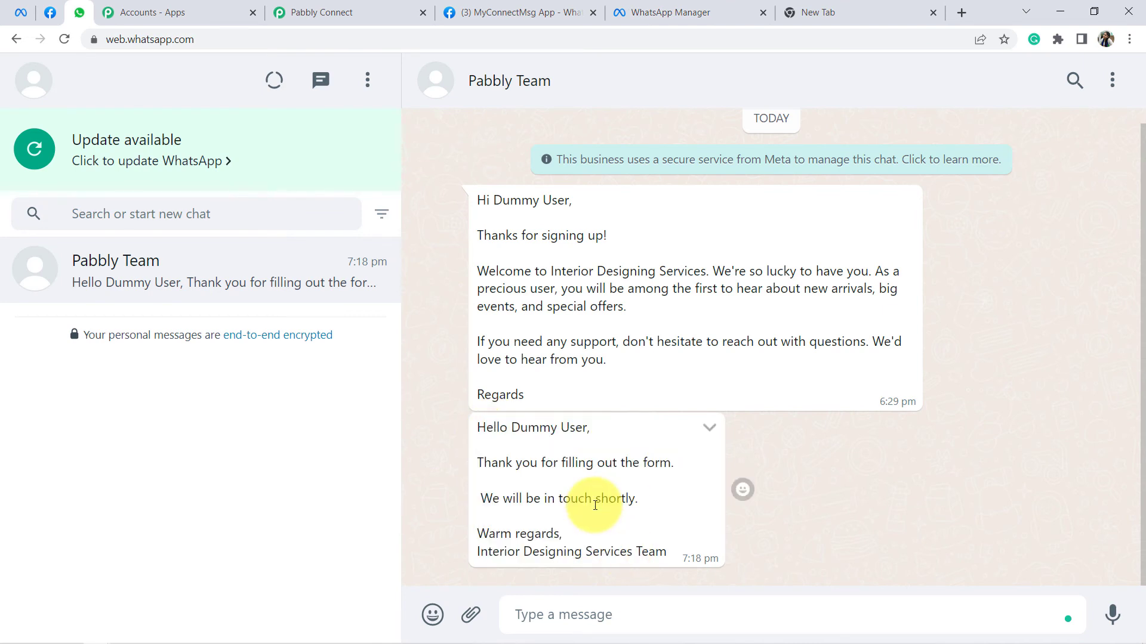
click(311, 9)
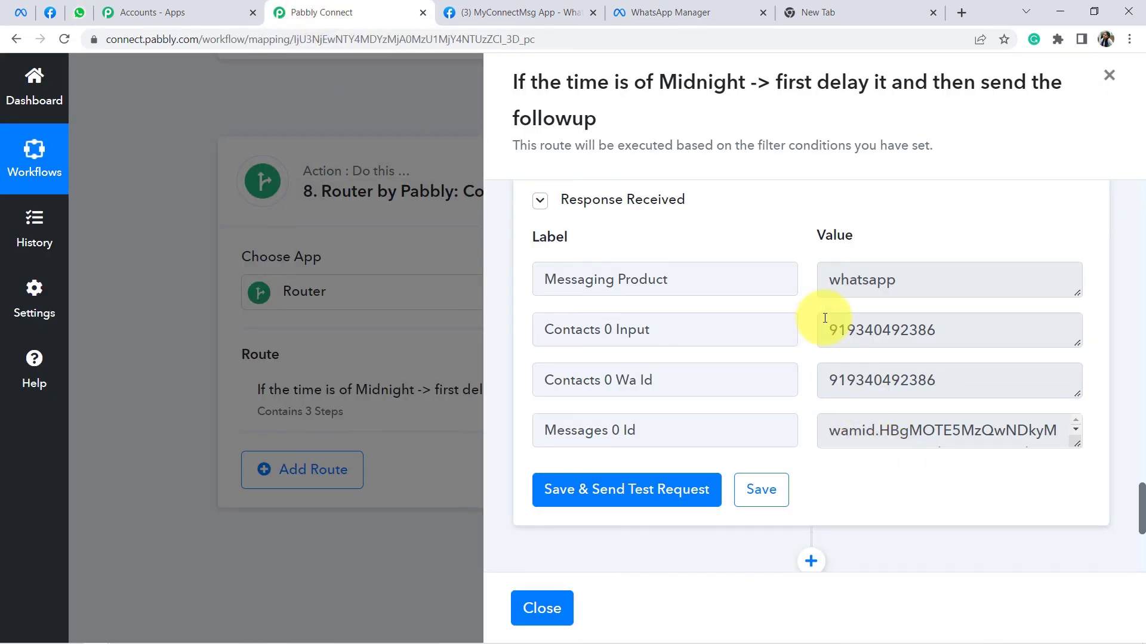
Step: Review the filter response's error status and the Value field explanation
scroll(1126, 328, up, 15)
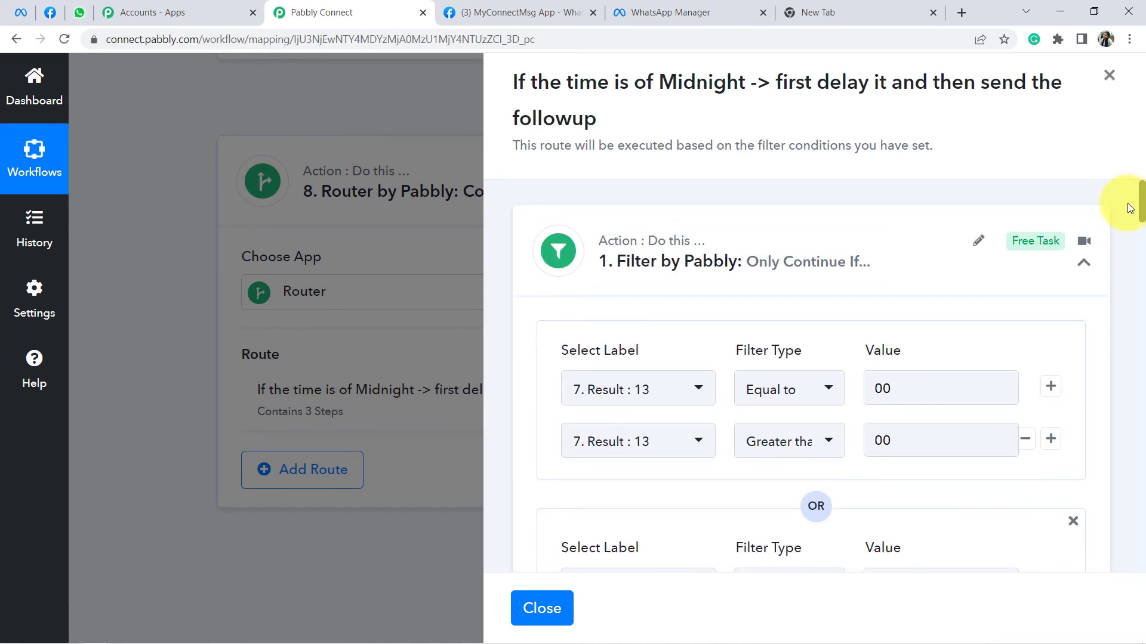
drag(1130, 208, 1134, 255)
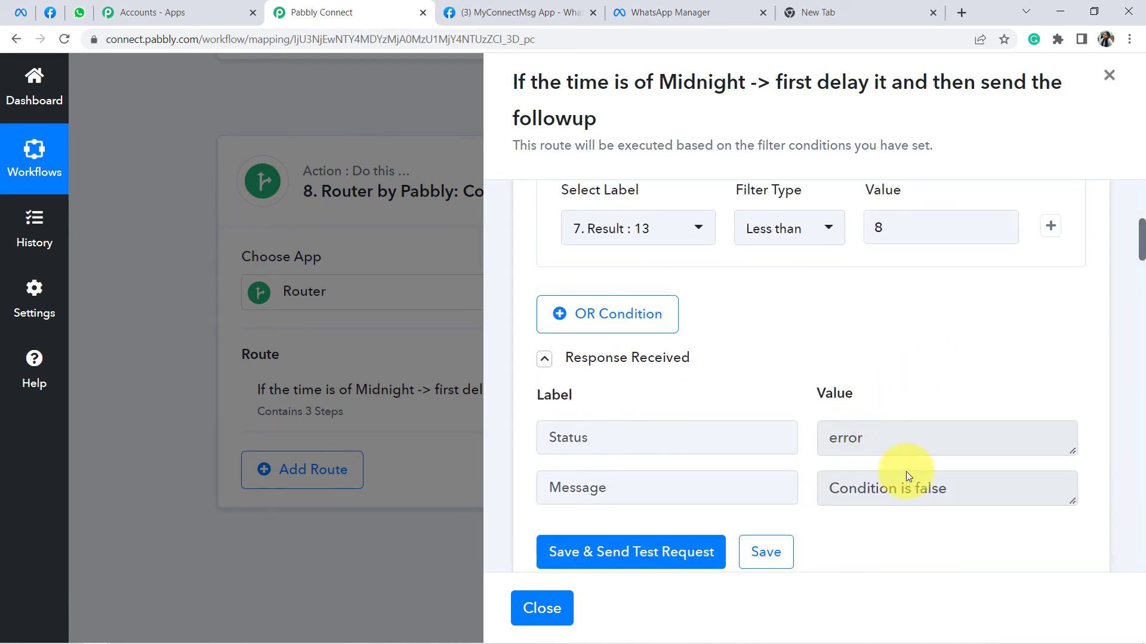
drag(900, 445, 842, 442)
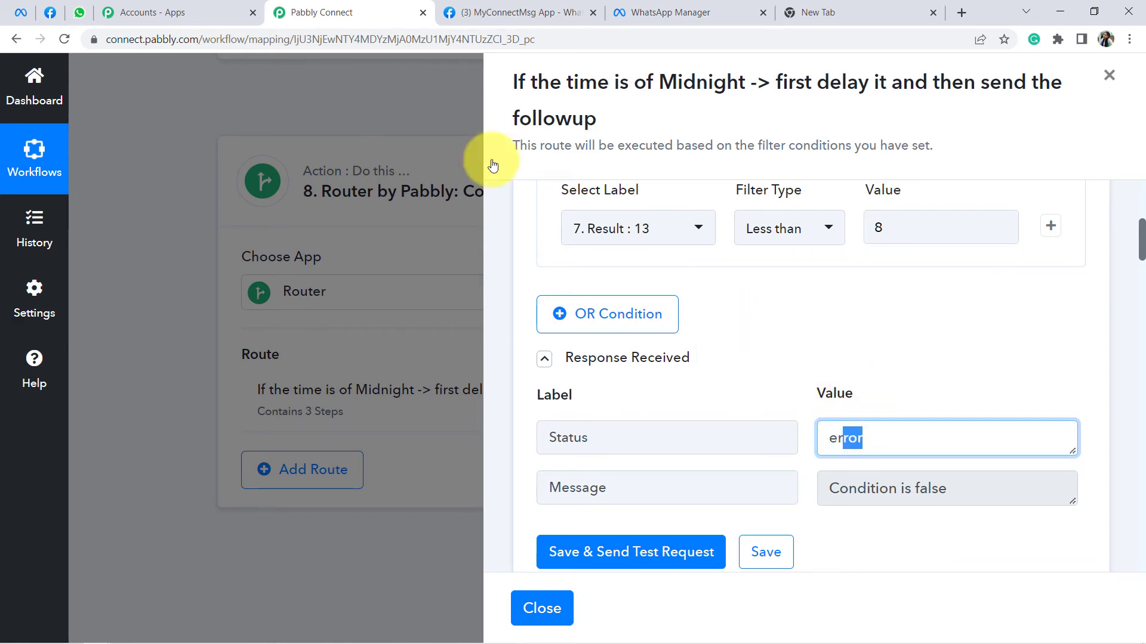
click(79, 13)
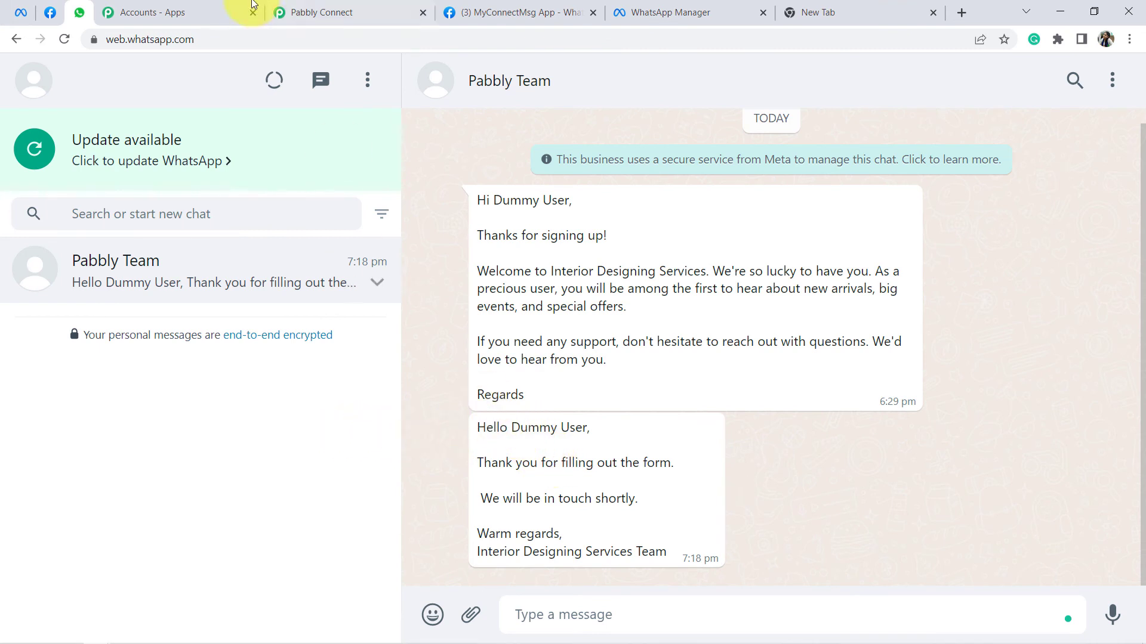
click(295, 6)
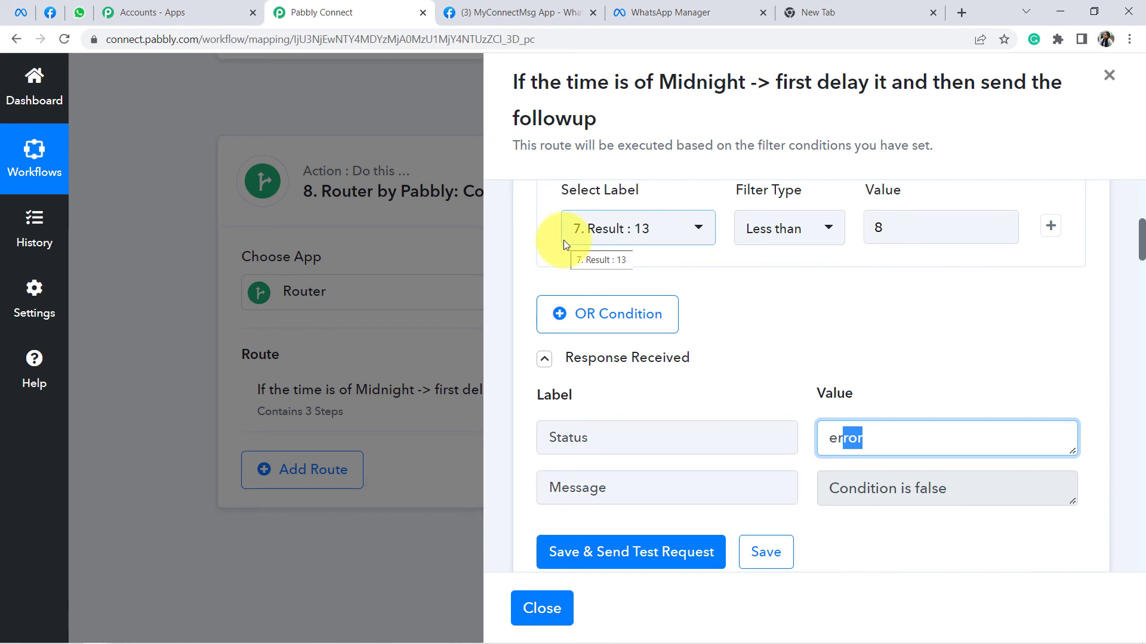
scroll(702, 377, down, 5)
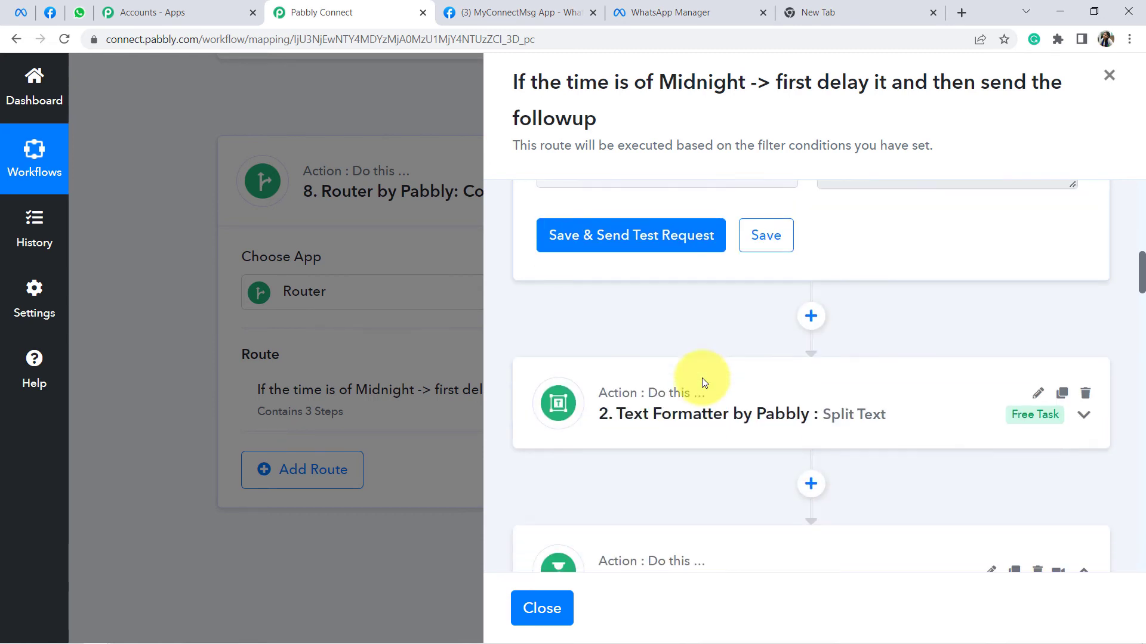
scroll(702, 378, down, 2)
scroll(802, 341, up, 5)
drag(842, 280, 874, 276)
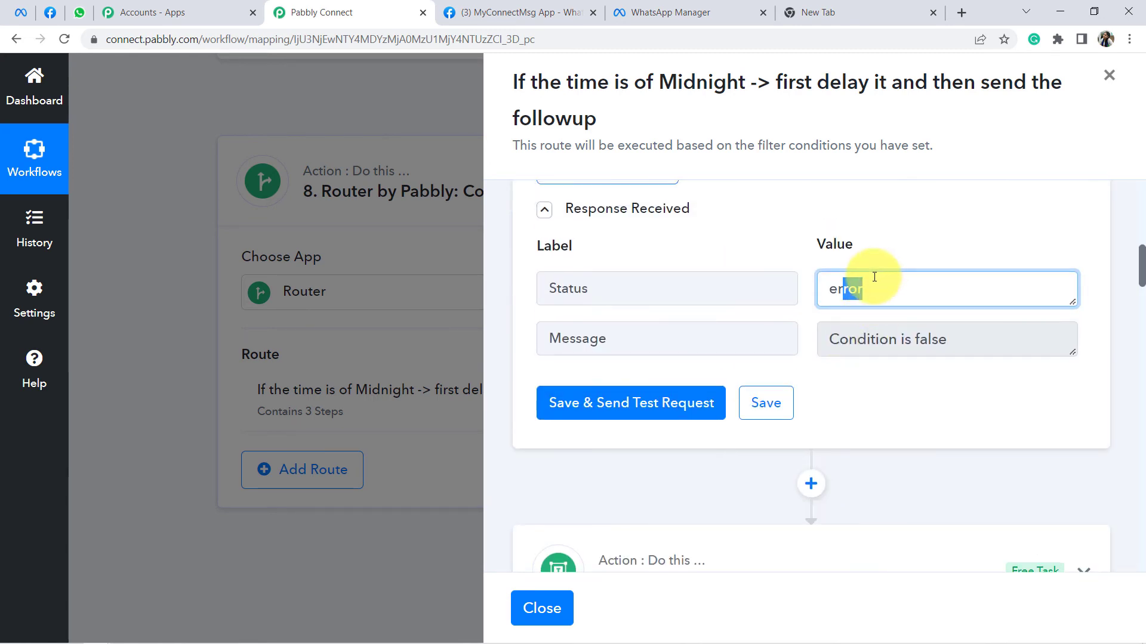
click(846, 244)
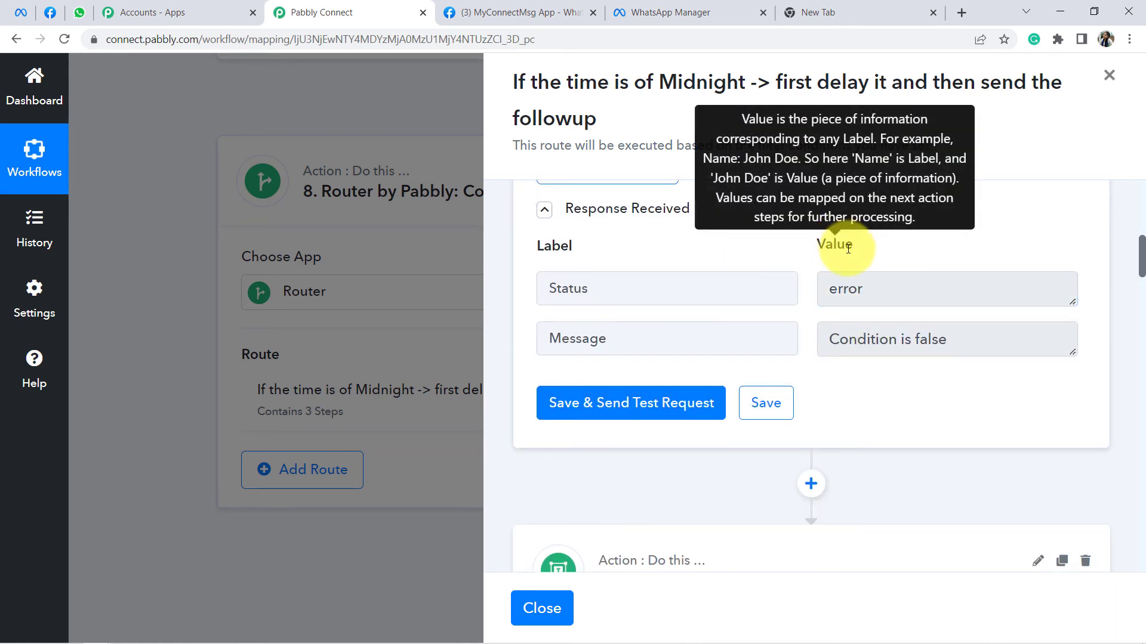
Step: Collapse the WhatsApp Cloud API step and close the Midnight route panel
scroll(845, 262, up, 1)
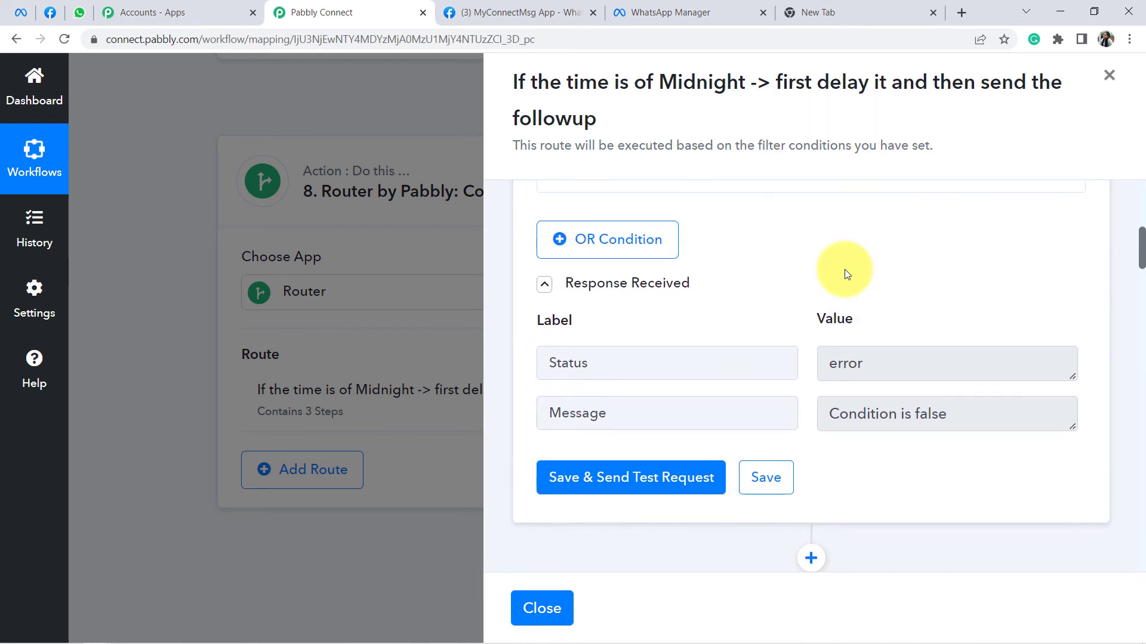
scroll(843, 270, down, 1)
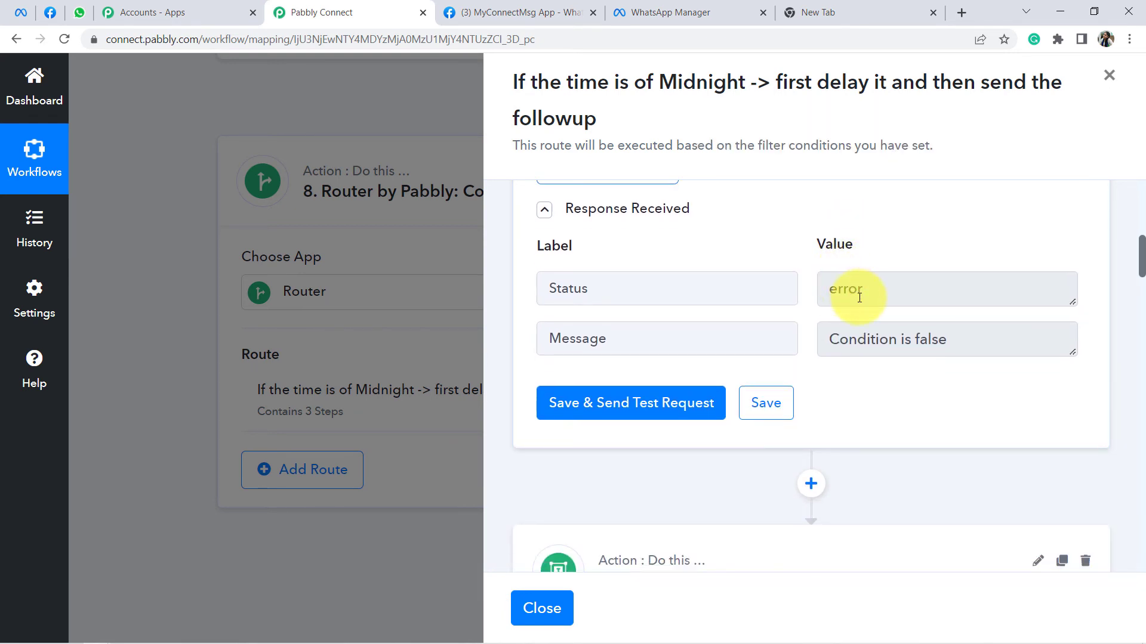
scroll(812, 364, down, 10)
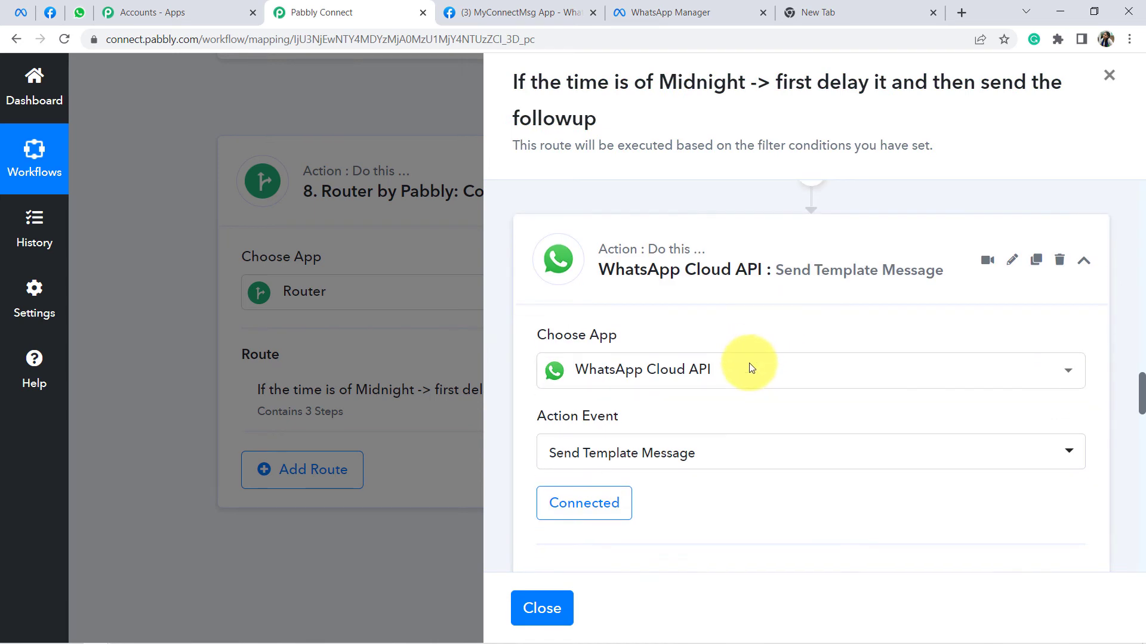
scroll(721, 354, down, 3)
scroll(704, 335, up, 3)
click(682, 288)
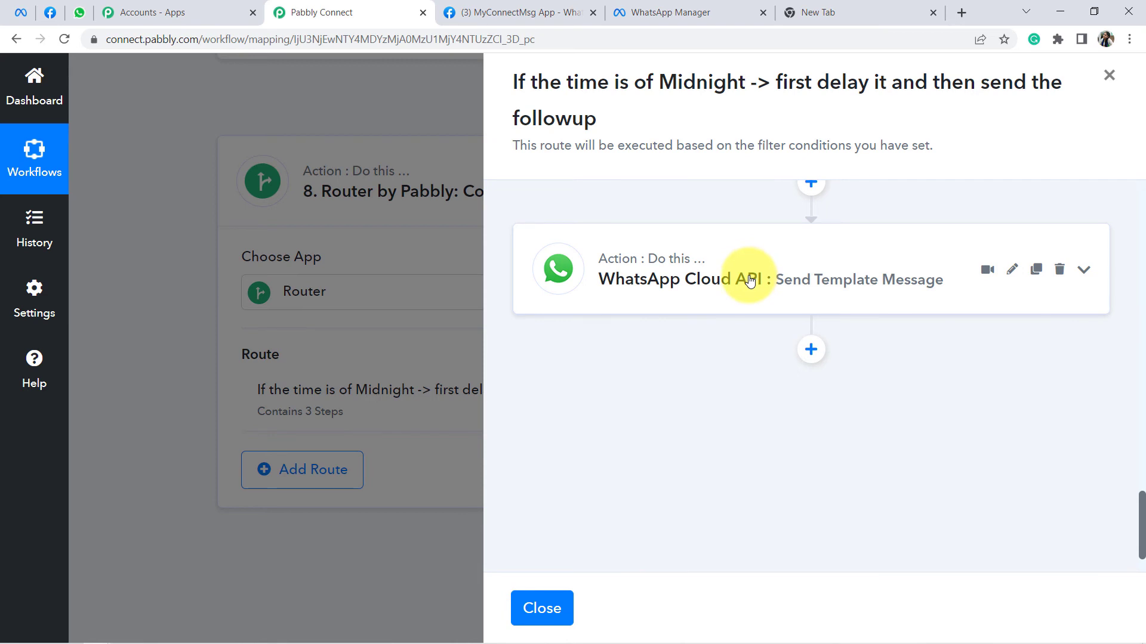
click(540, 607)
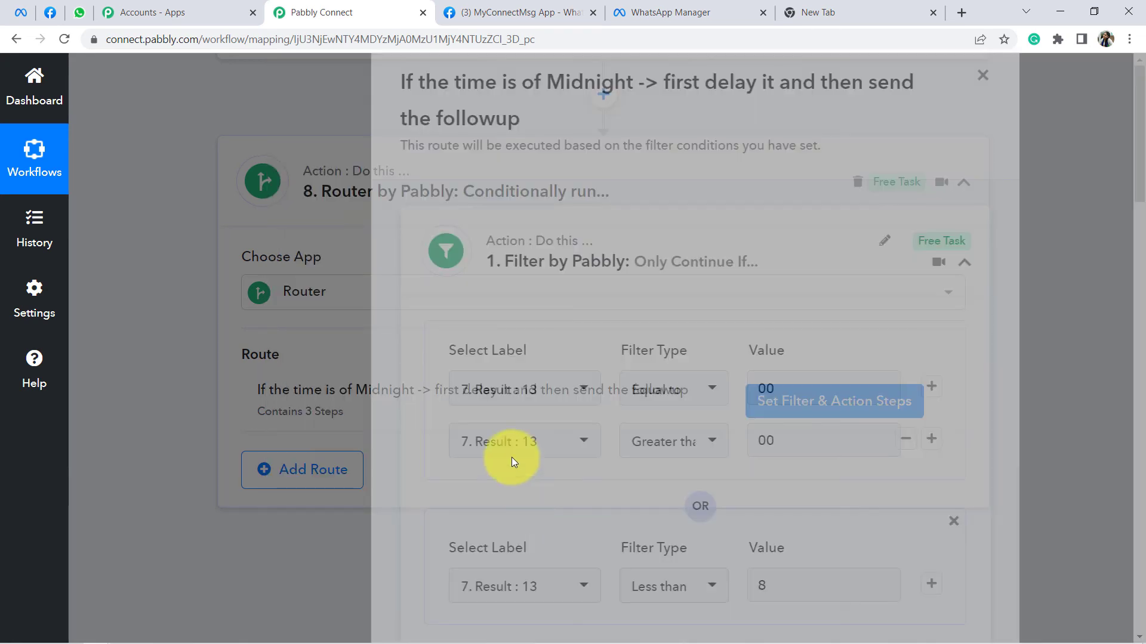
scroll(704, 355, down, 2)
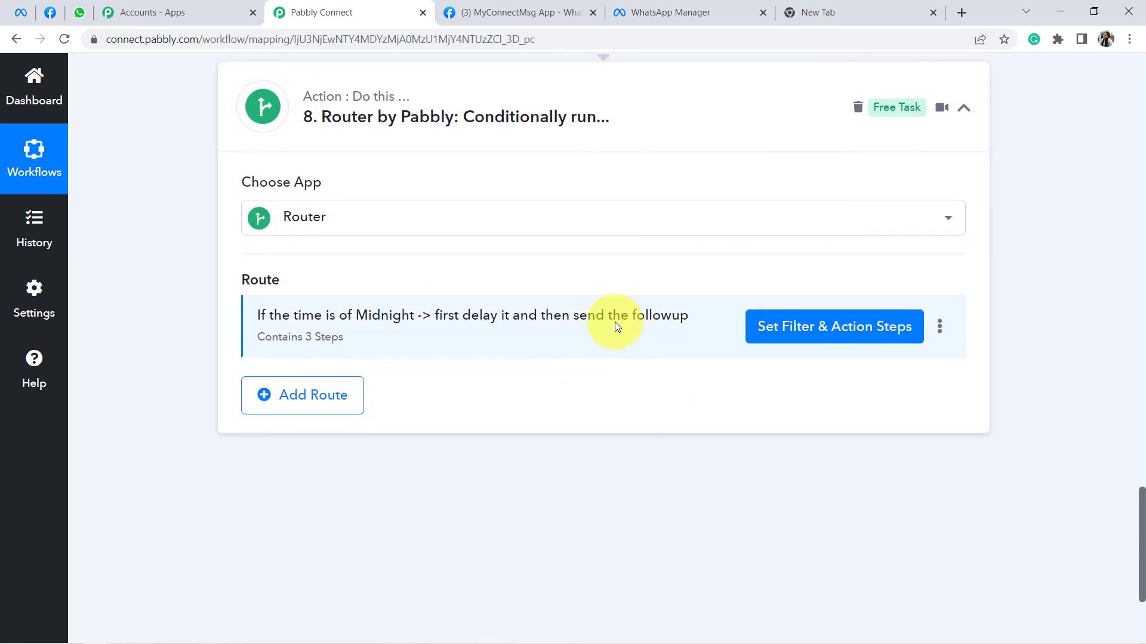
Step: Clone the Midnight route
click(939, 329)
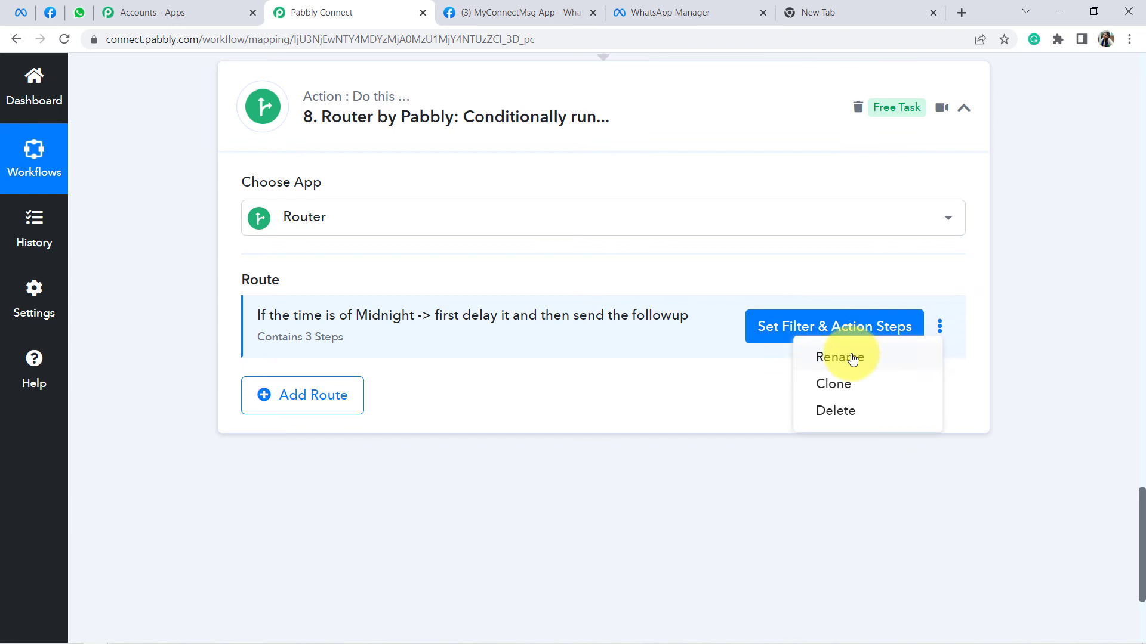
click(828, 386)
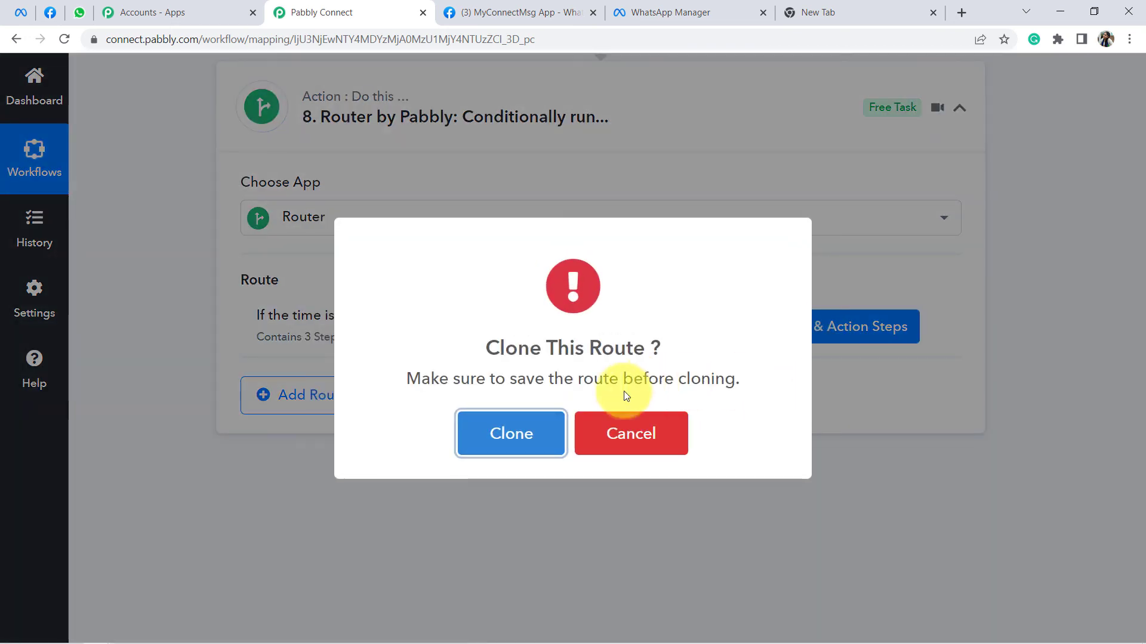
click(508, 441)
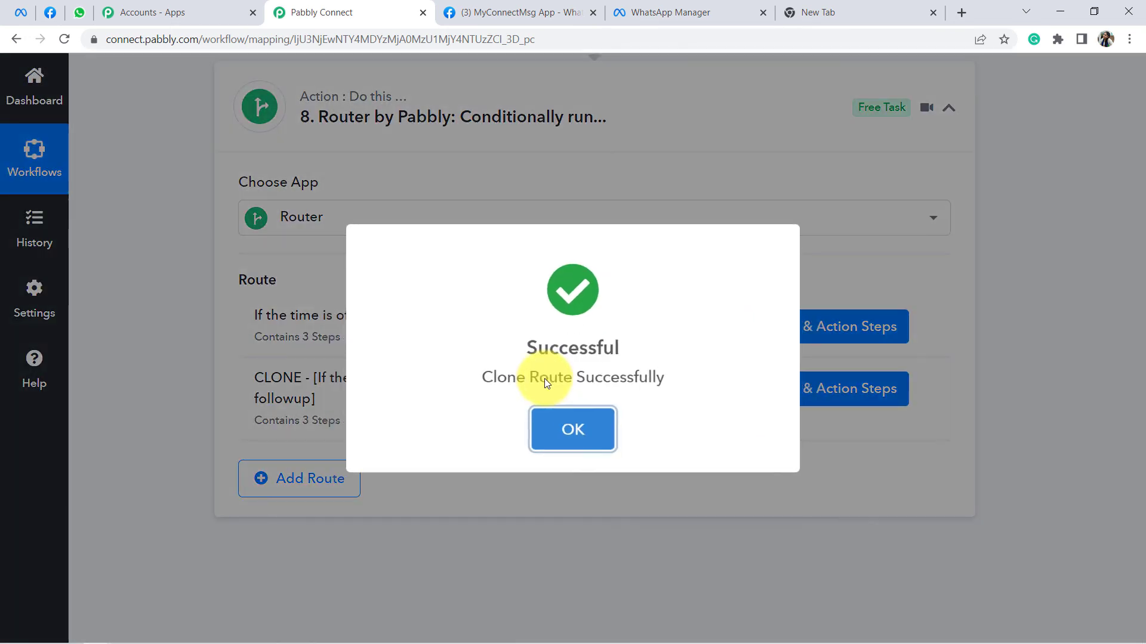
click(581, 428)
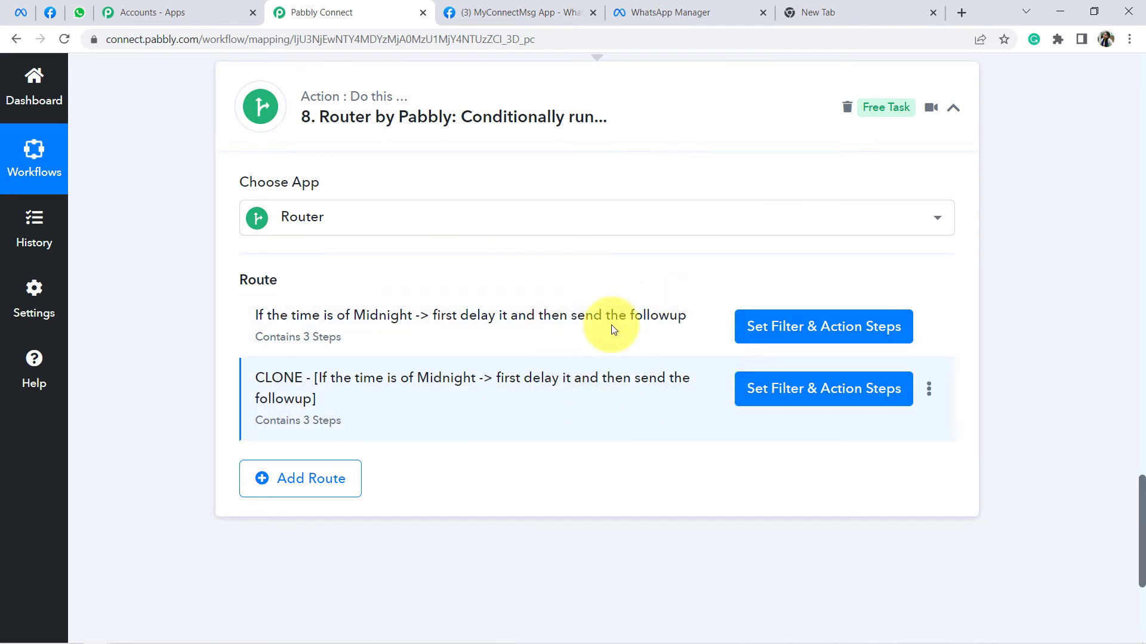
Step: Rename the clone to 'If the time is of Afternoon -> then send the follow ups directly'
click(930, 391)
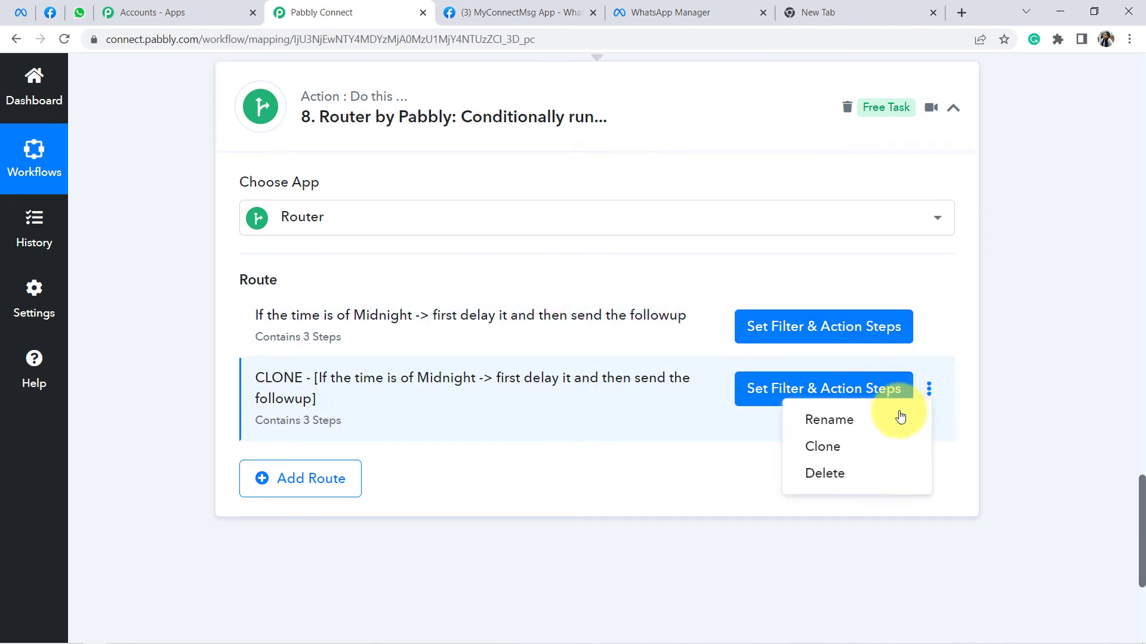
click(821, 421)
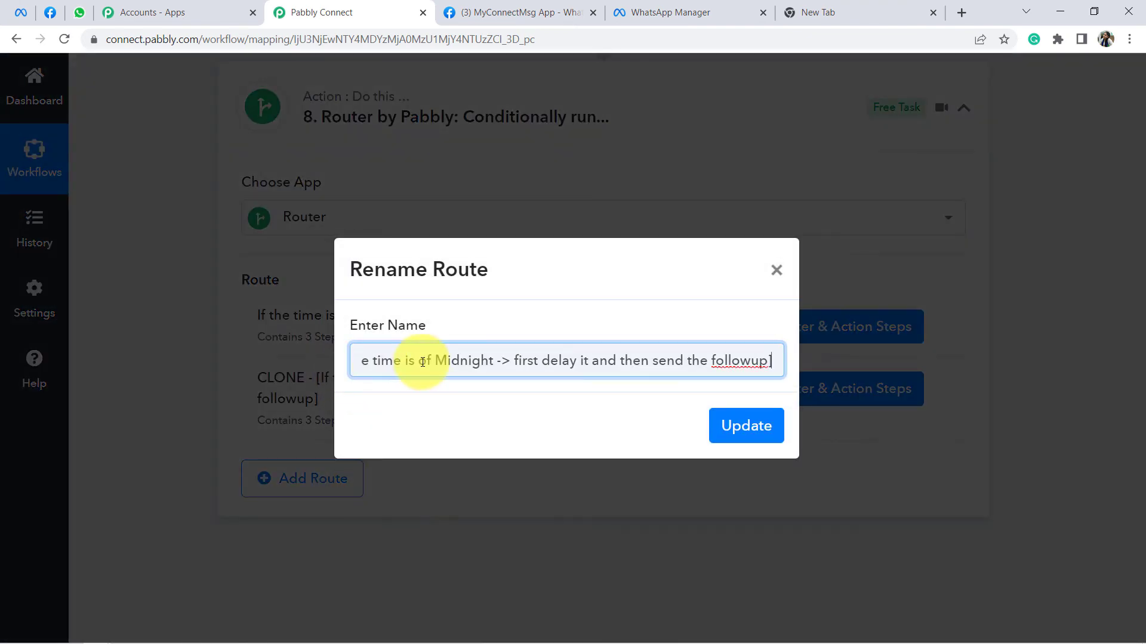
drag(537, 360, 304, 361)
click(416, 360)
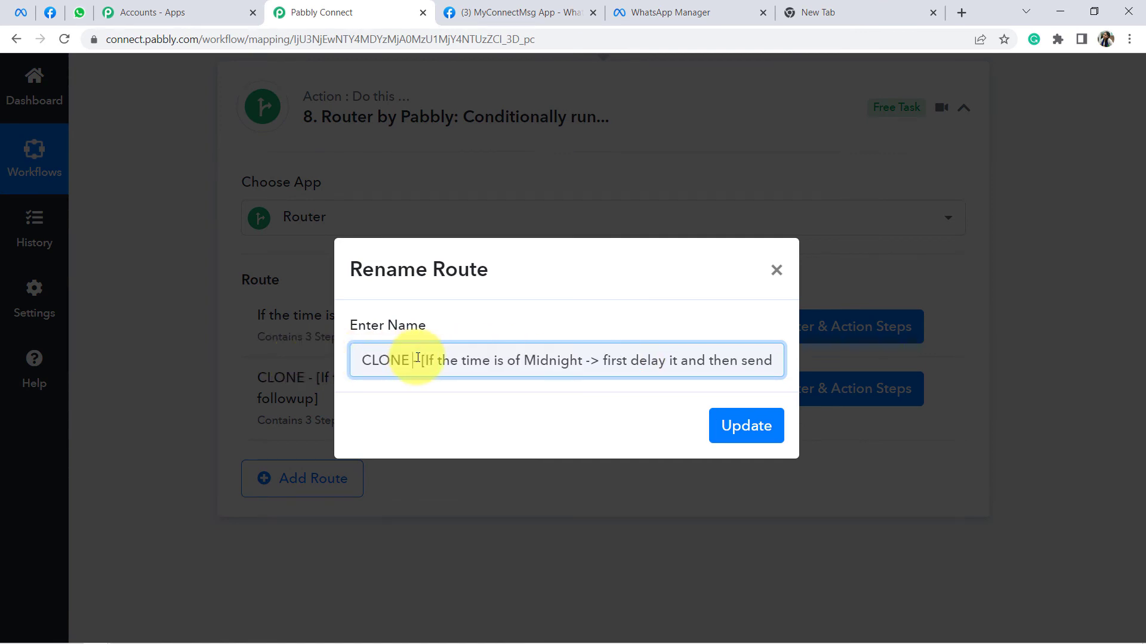
key(BackSpace)
key(BackSpace)
key(BackSpace)
key(BackSpace)
key(BackSpace)
key(BackSpace)
key(BackSpace)
key(BackSpace)
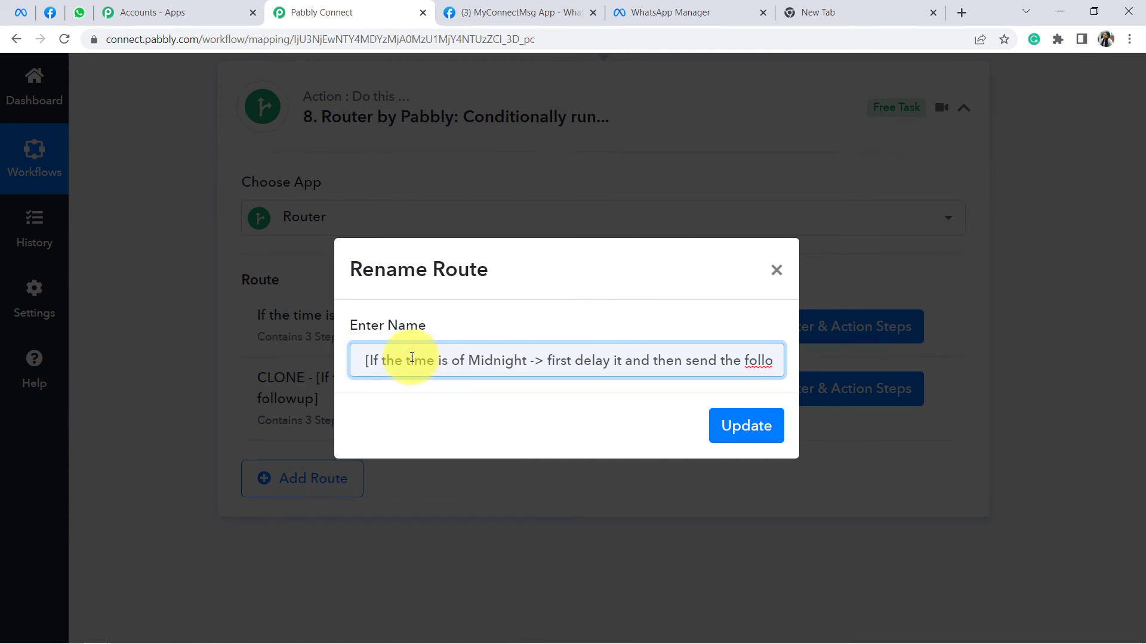
key(Delete)
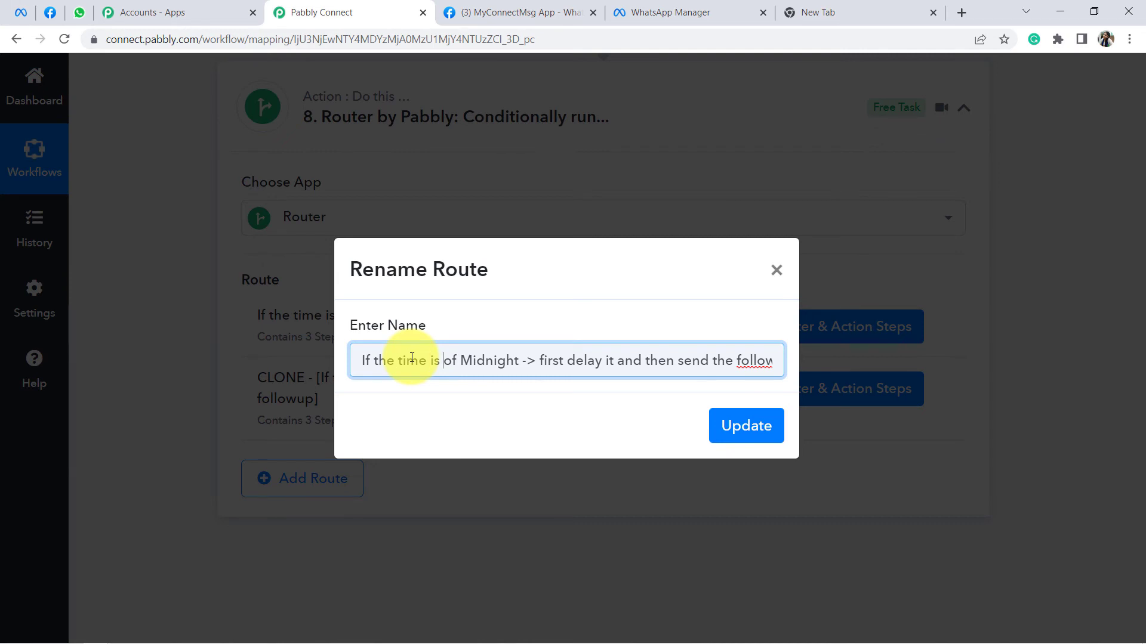
text(Day)
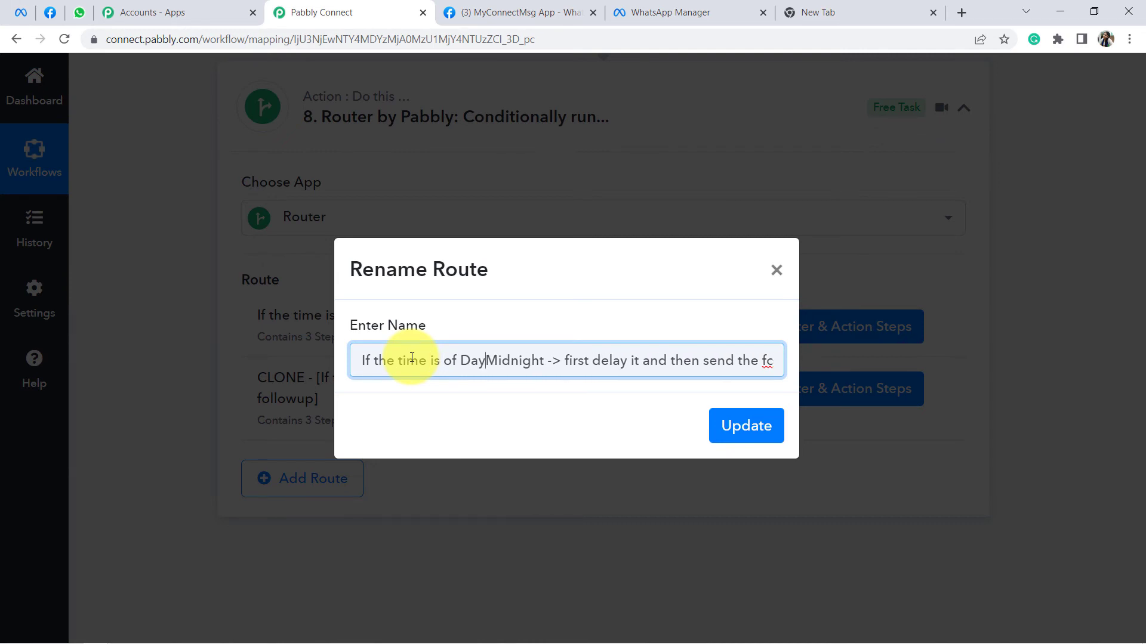
key(BackSpace)
key(BackSpace)
key(BackSpace)
text(Afternoon)
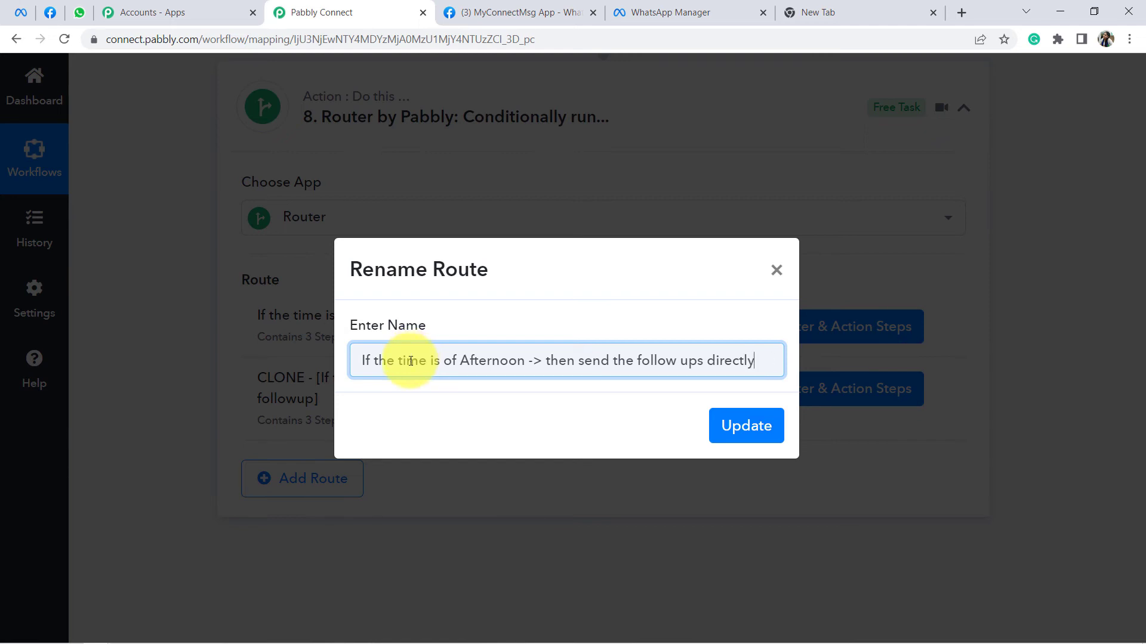
click(740, 436)
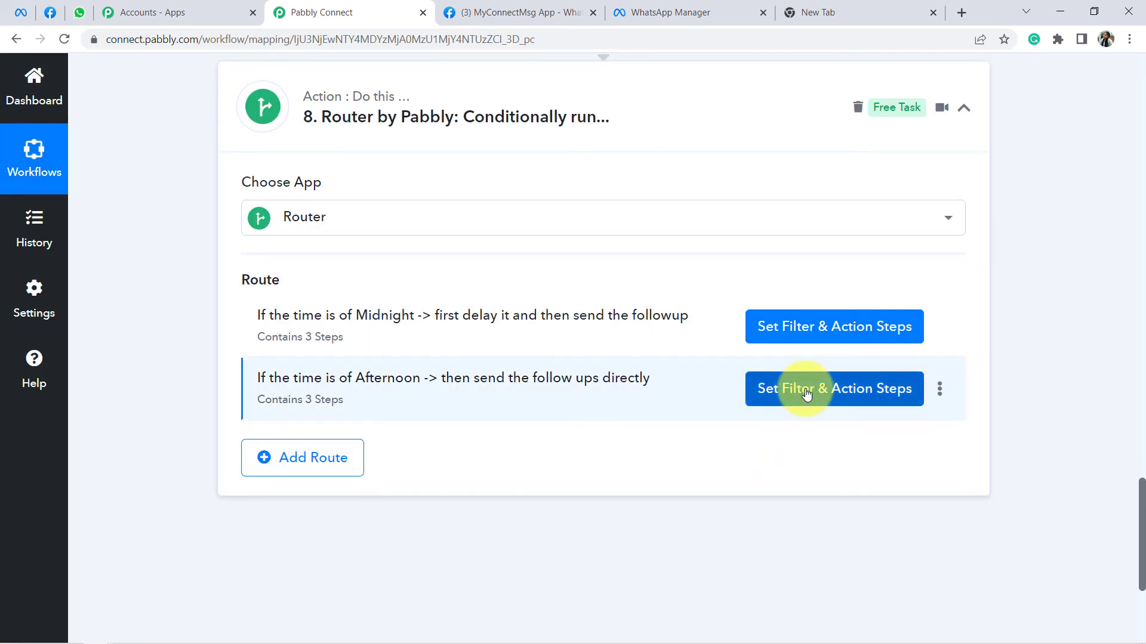
Step: Expand the Afternoon route's Filter step conditions
click(806, 394)
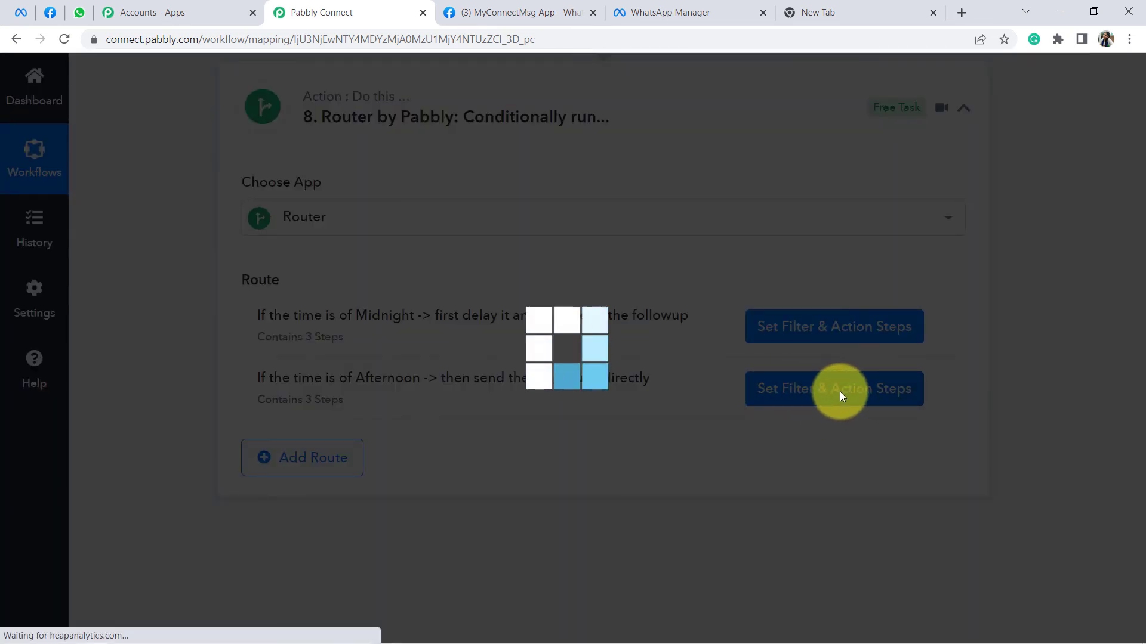
scroll(835, 298, up, 3)
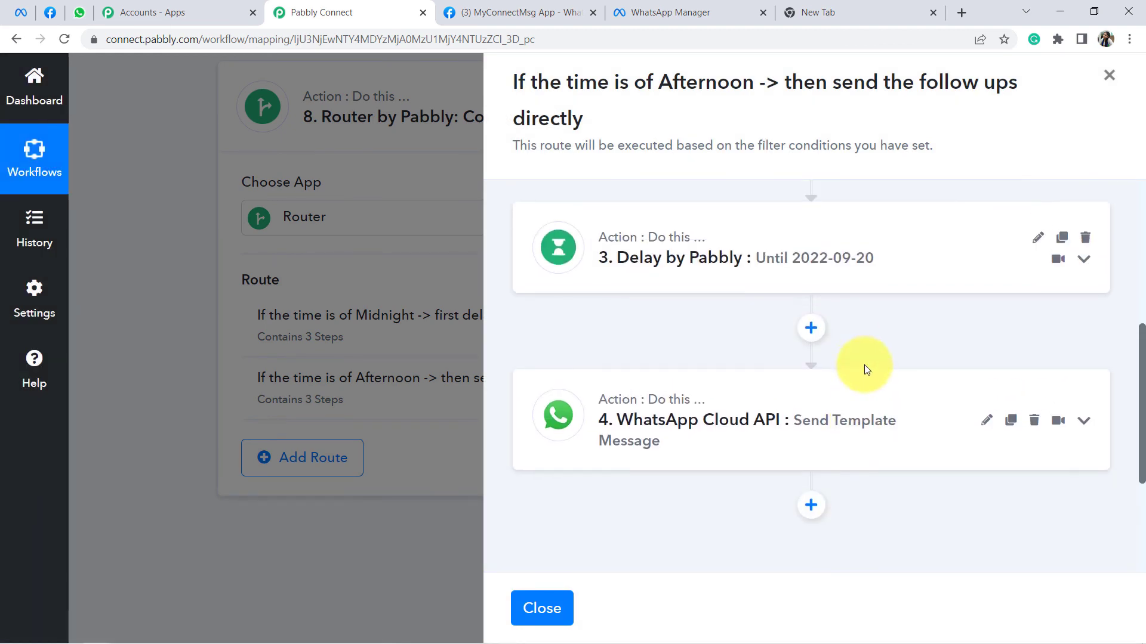
scroll(860, 376, up, 5)
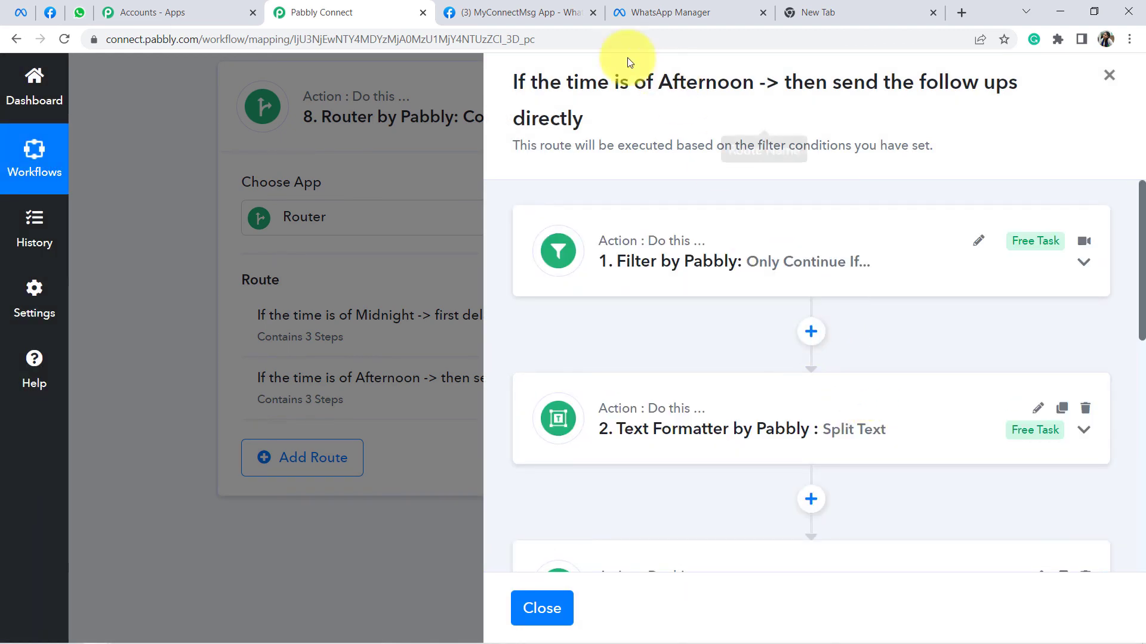
drag(573, 81, 610, 119)
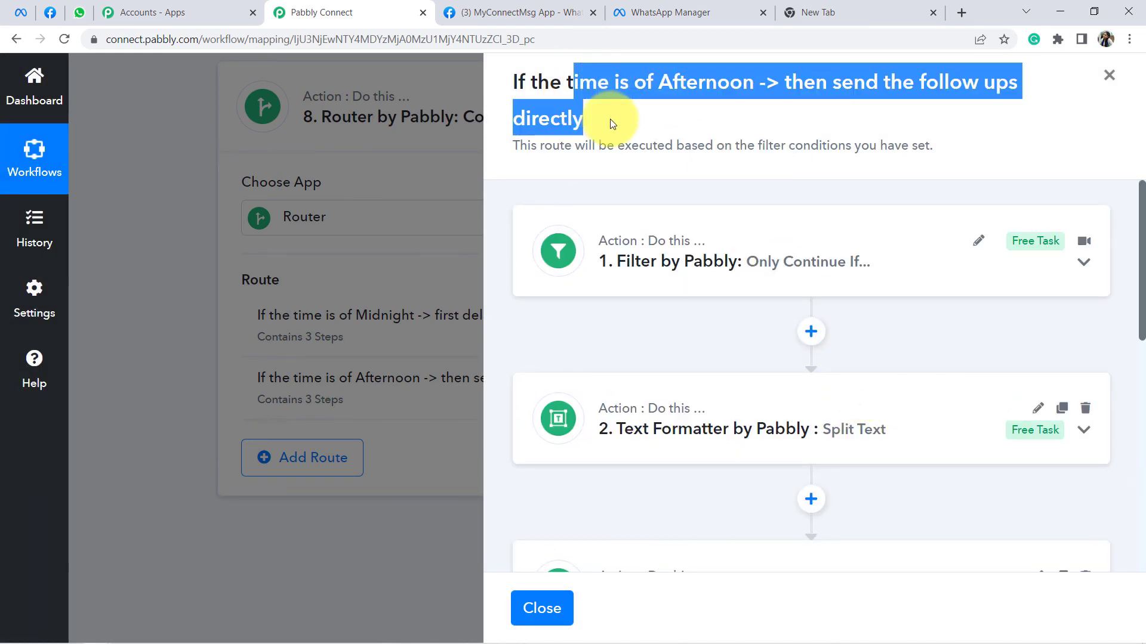
click(691, 261)
scroll(947, 370, down, 1)
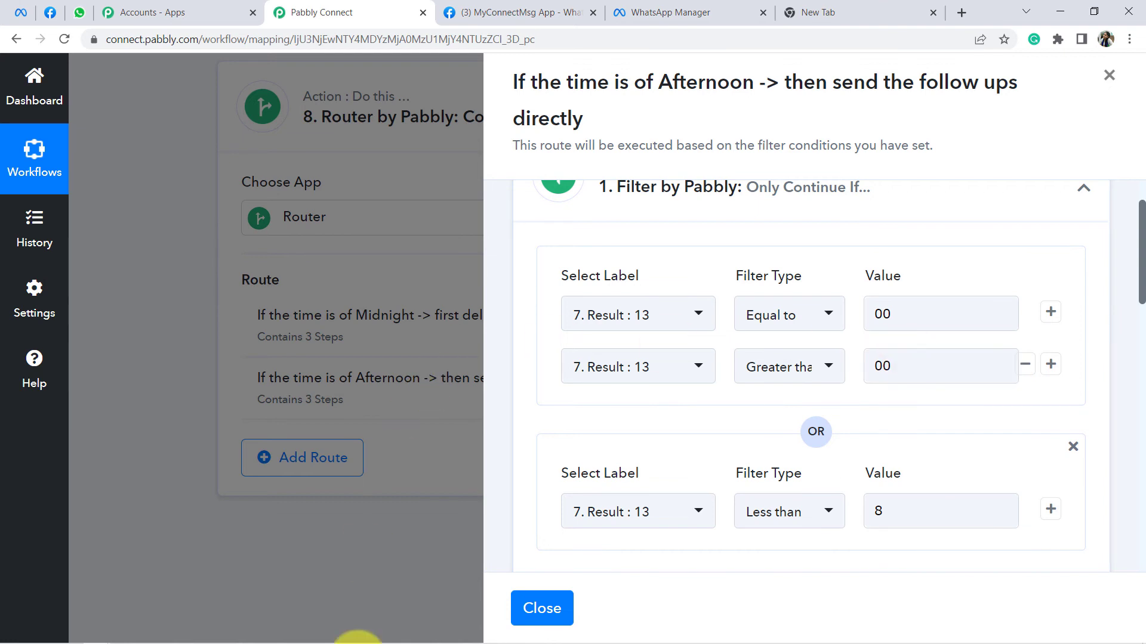
Step: Review the notes' Daytime rule: time equals 8, greater than 8, and less than 23
mouse_move(300, 631)
click(119, 635)
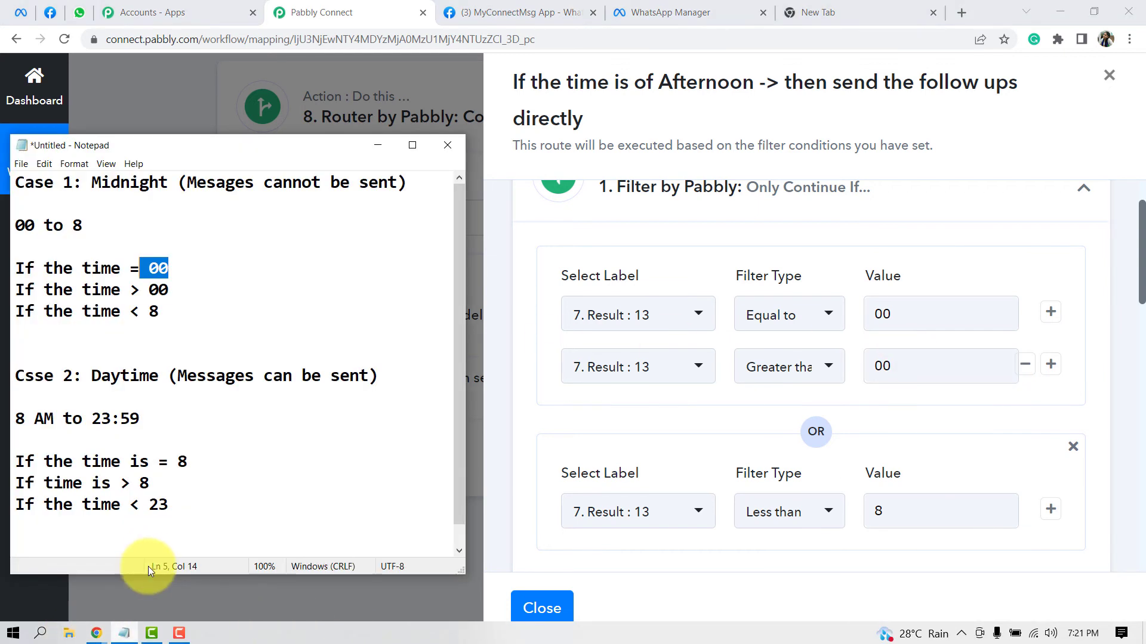
drag(210, 504, 96, 477)
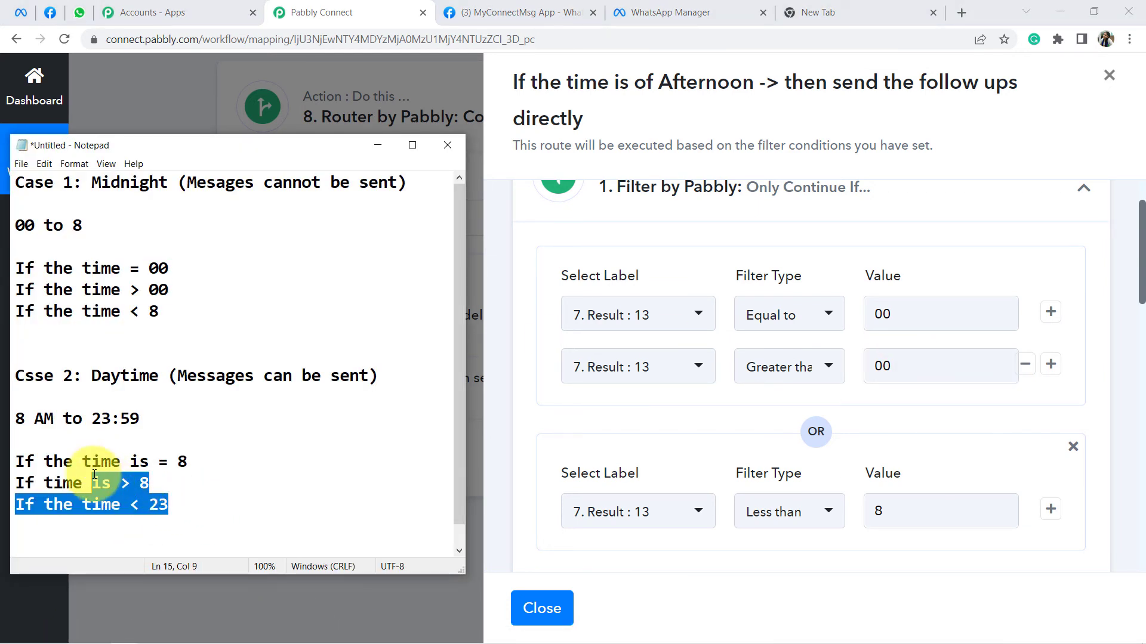
click(93, 476)
drag(90, 367, 158, 371)
click(66, 367)
click(96, 443)
drag(204, 461, 121, 484)
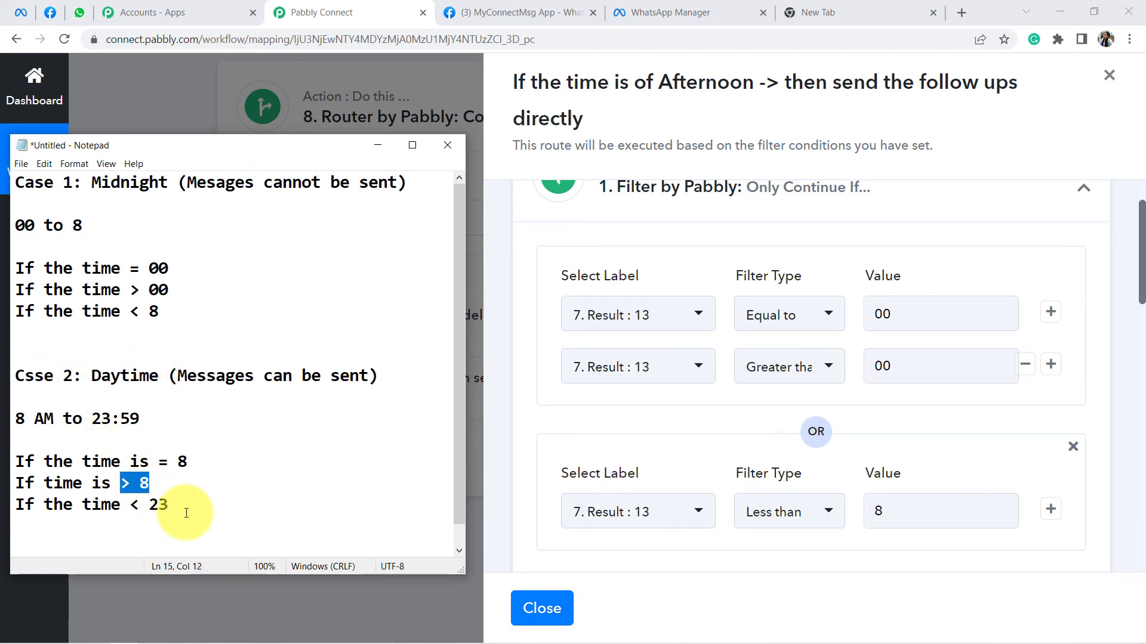
drag(186, 506, 206, 465)
click(51, 456)
drag(150, 490, 104, 486)
click(140, 483)
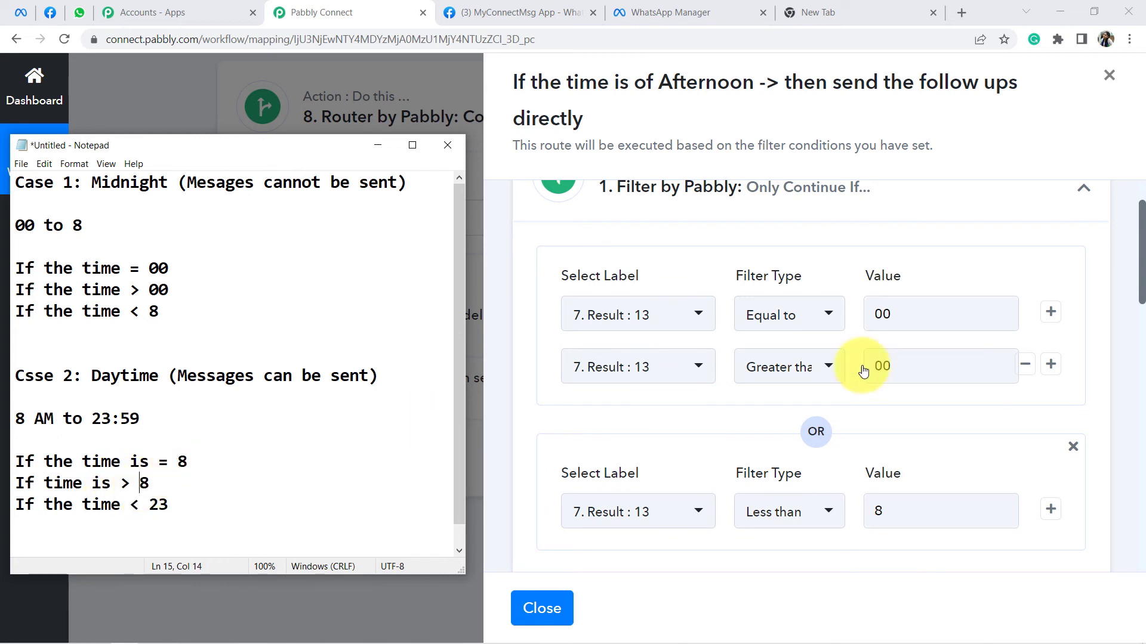
click(831, 240)
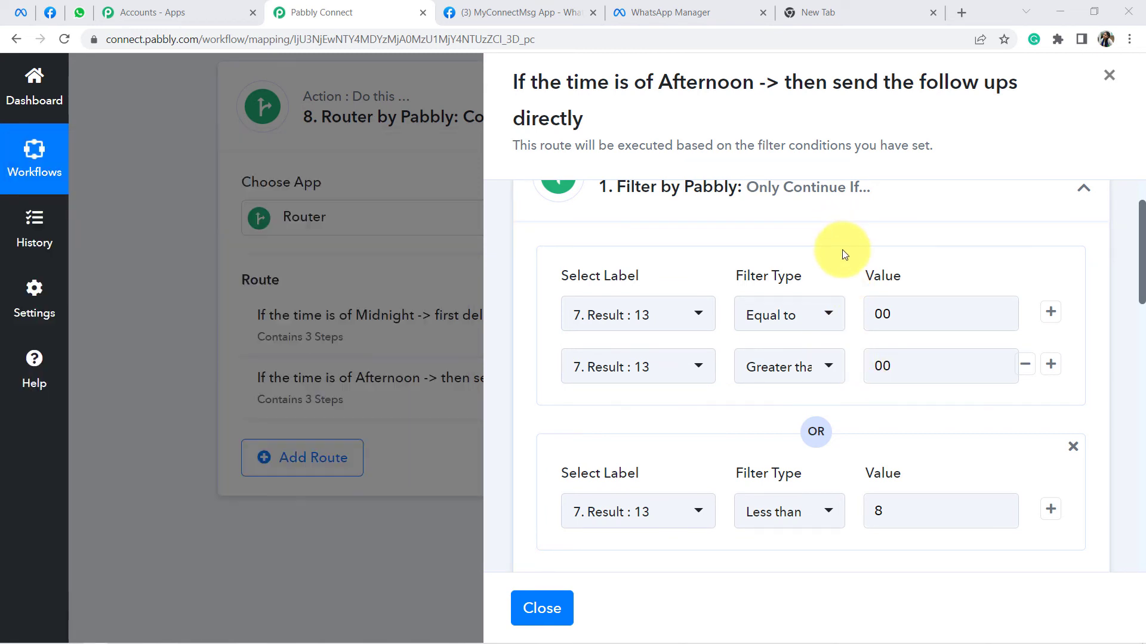
Step: Set the Equal to and Greater than filter values to 08
click(888, 317)
text(08)
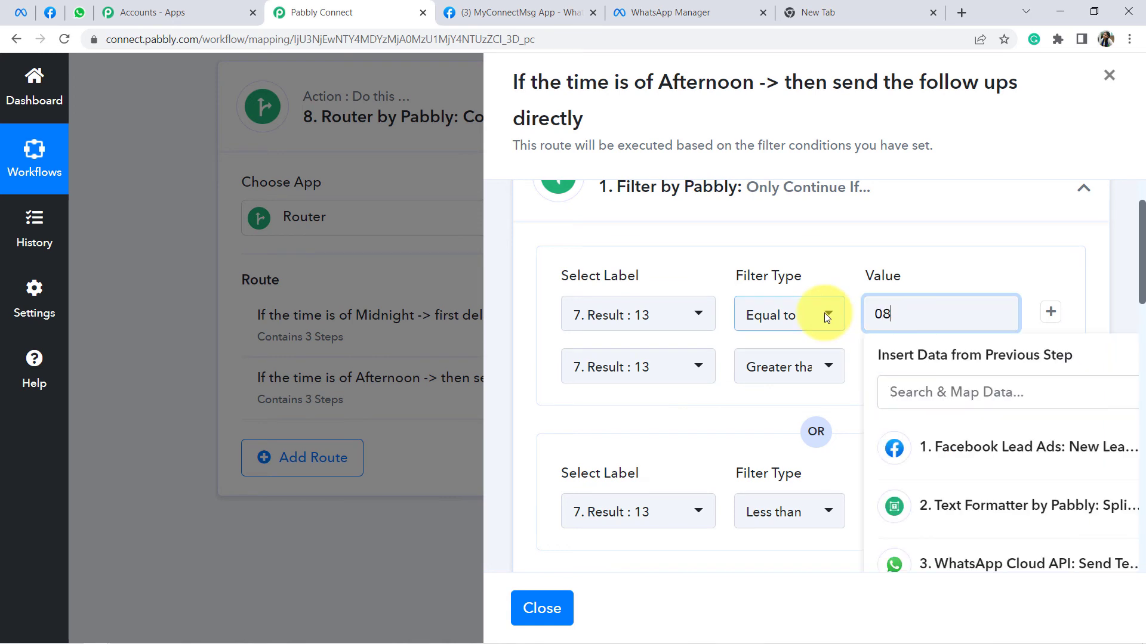
click(845, 277)
click(901, 365)
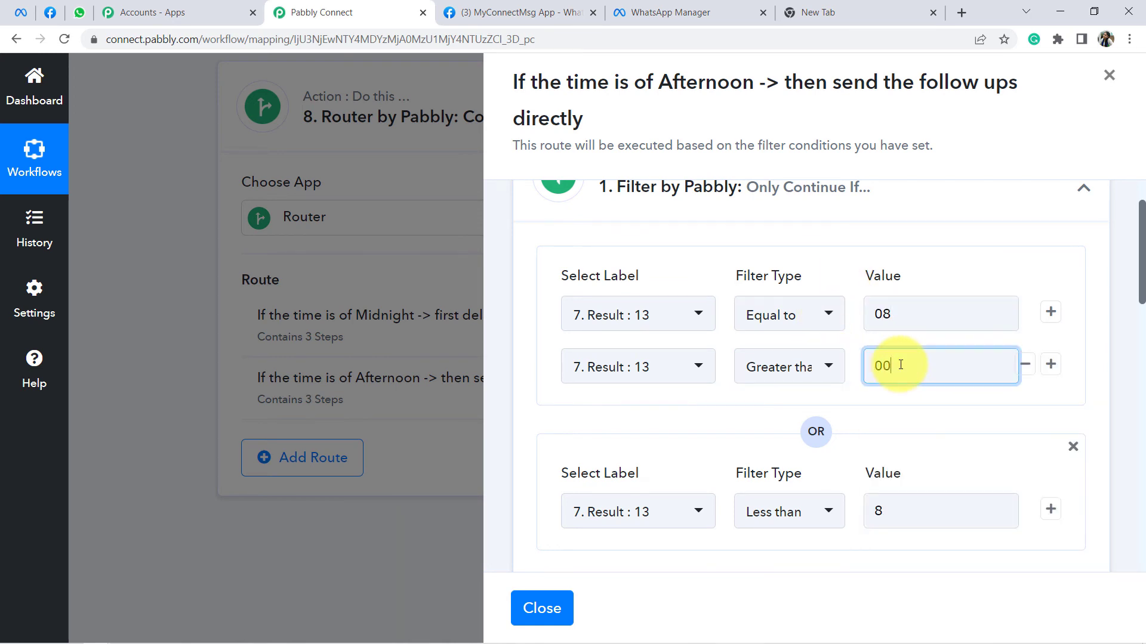
click(145, 642)
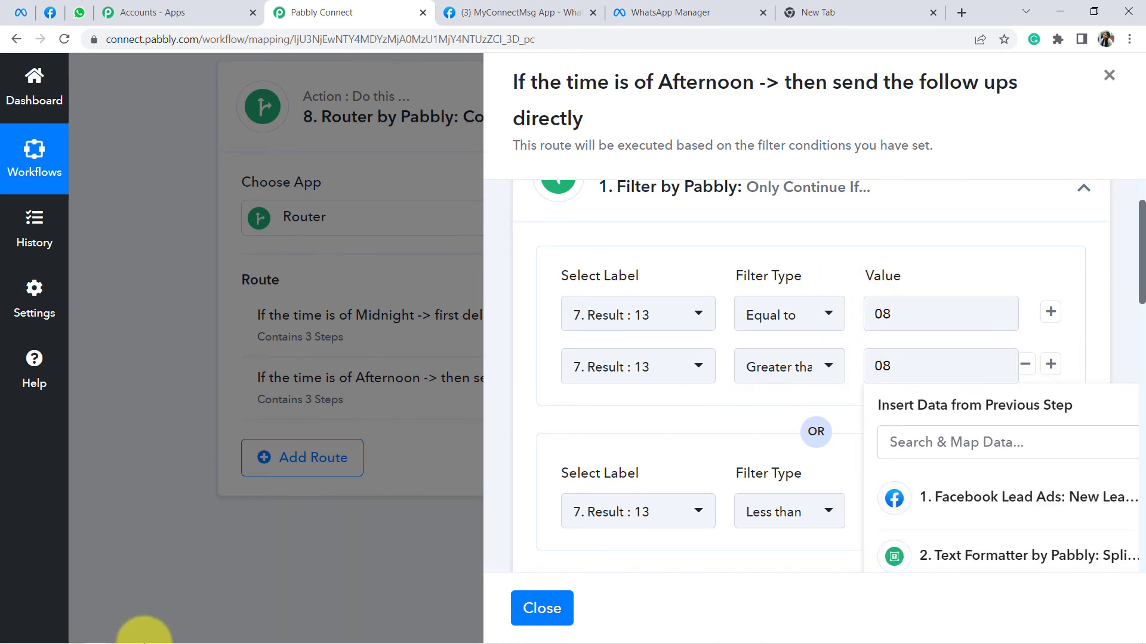
click(124, 633)
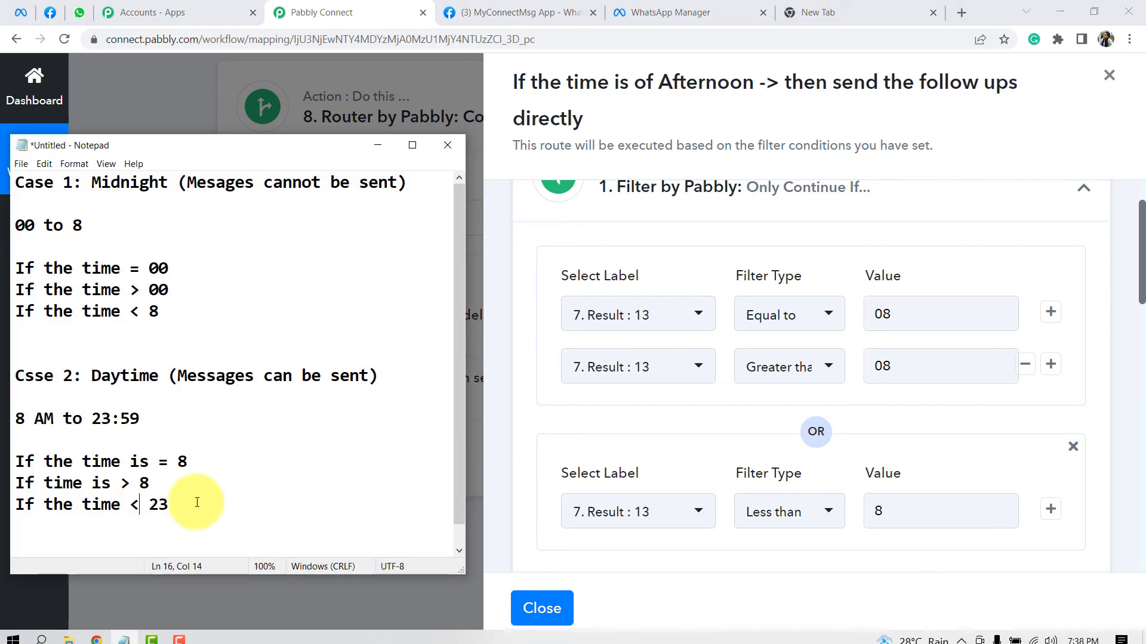
drag(169, 505, 130, 505)
click(152, 509)
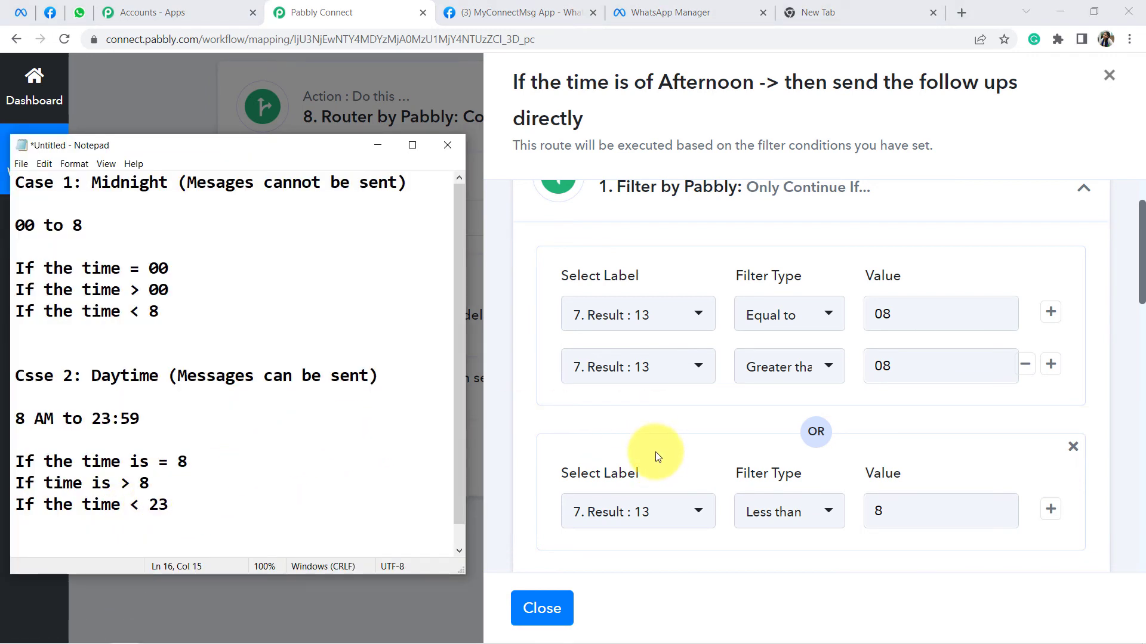
click(685, 461)
Step: Set the Less than value to 23, then save and test the filter
scroll(975, 457, down, 2)
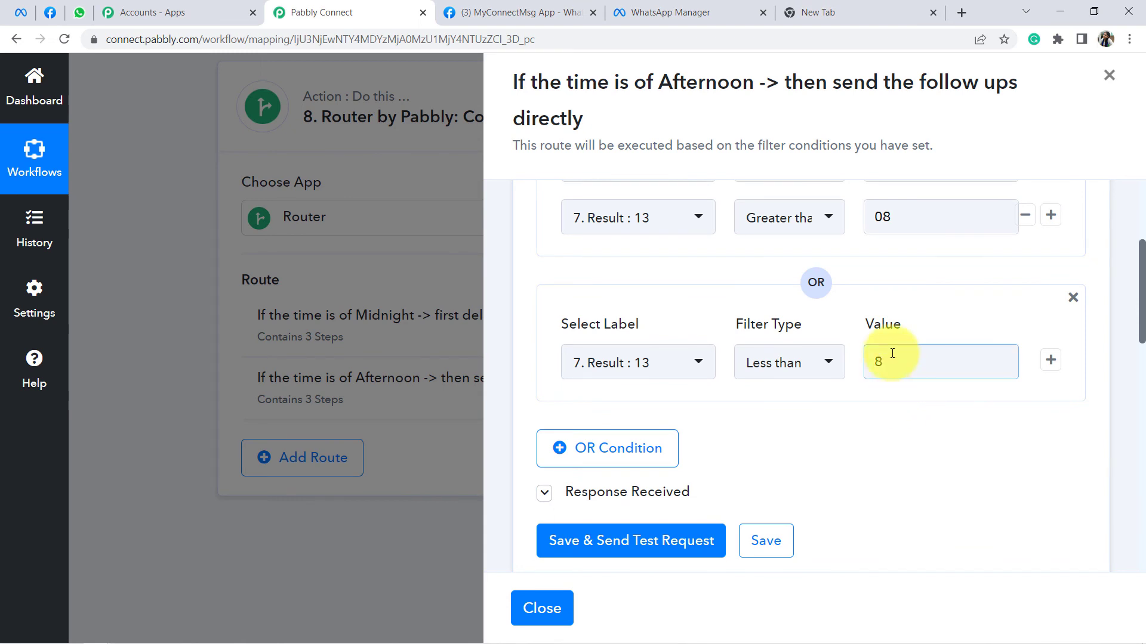
drag(892, 354, 801, 322)
text(23)
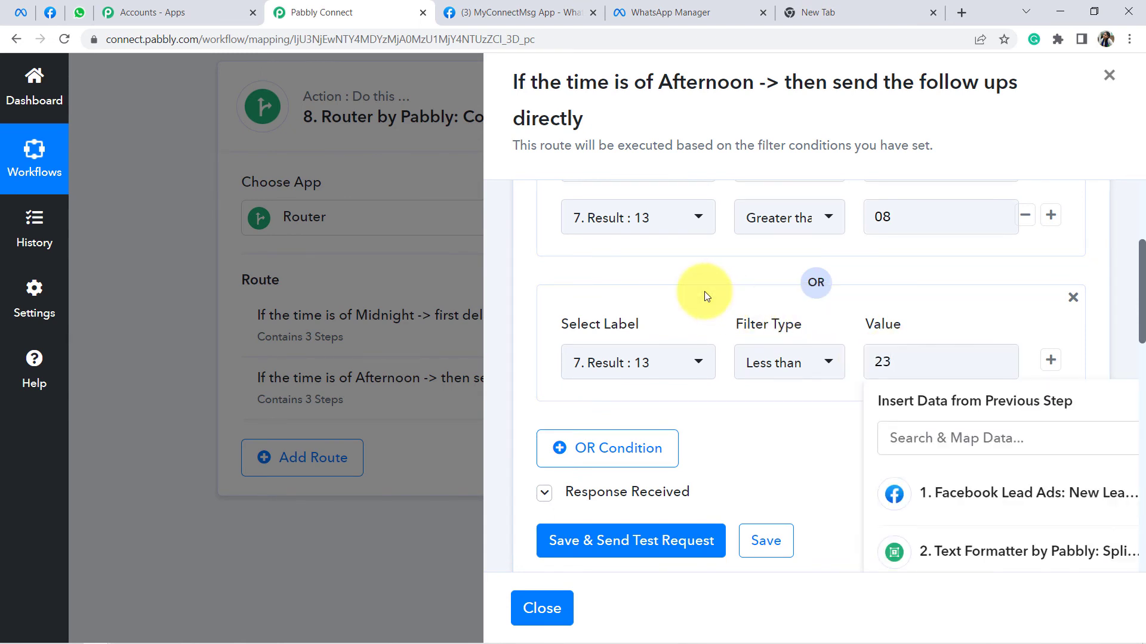
click(705, 299)
scroll(657, 418, down, 1)
click(588, 474)
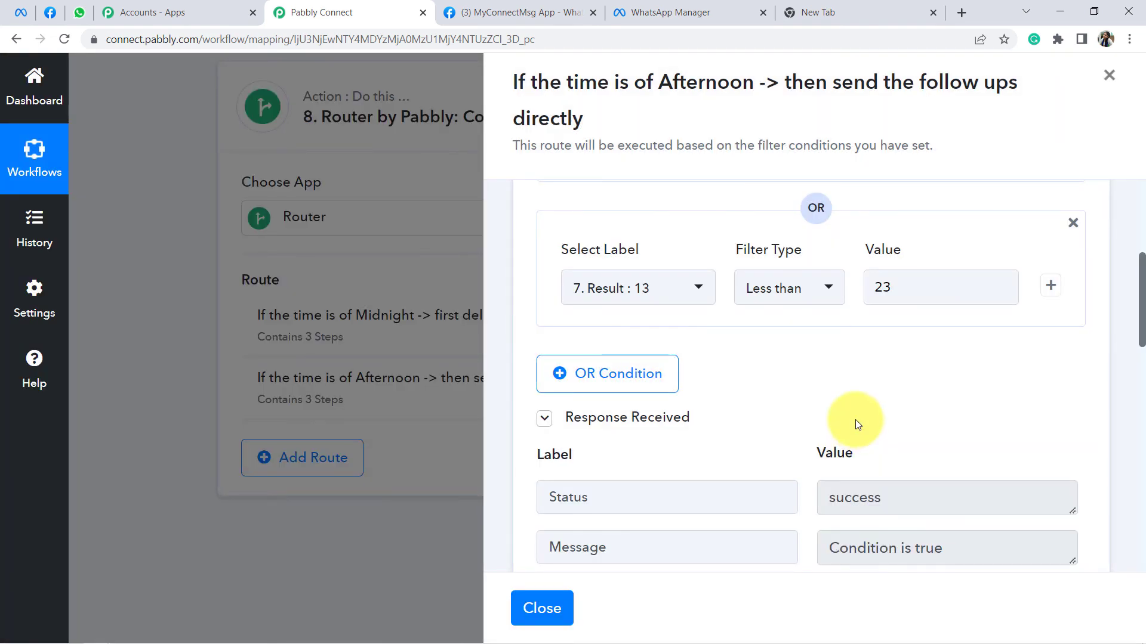
scroll(835, 420, up, 1)
scroll(750, 433, up, 1)
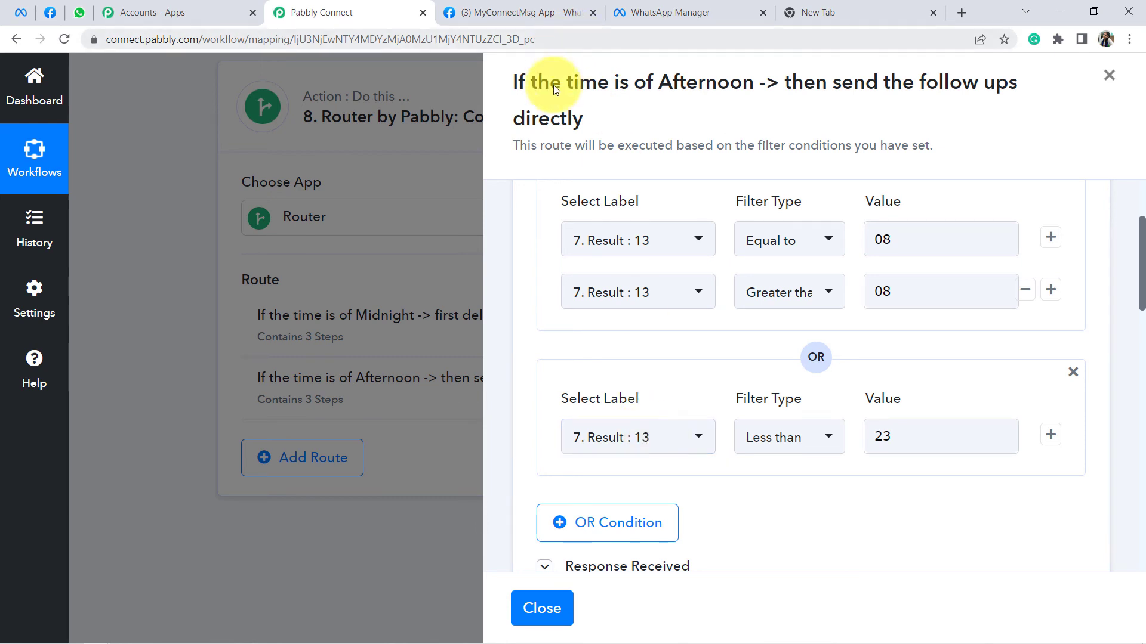
Step: Delete the Text Formatter and Delay steps from the Afternoon route, confirming each deletion
drag(538, 82, 674, 118)
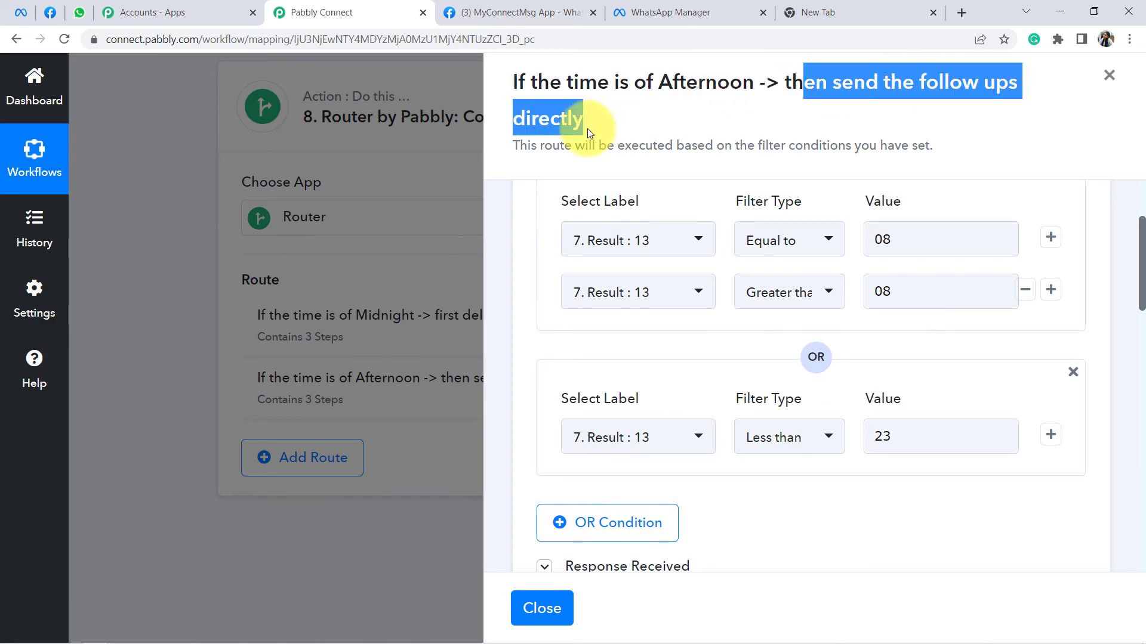
scroll(709, 277, down, 10)
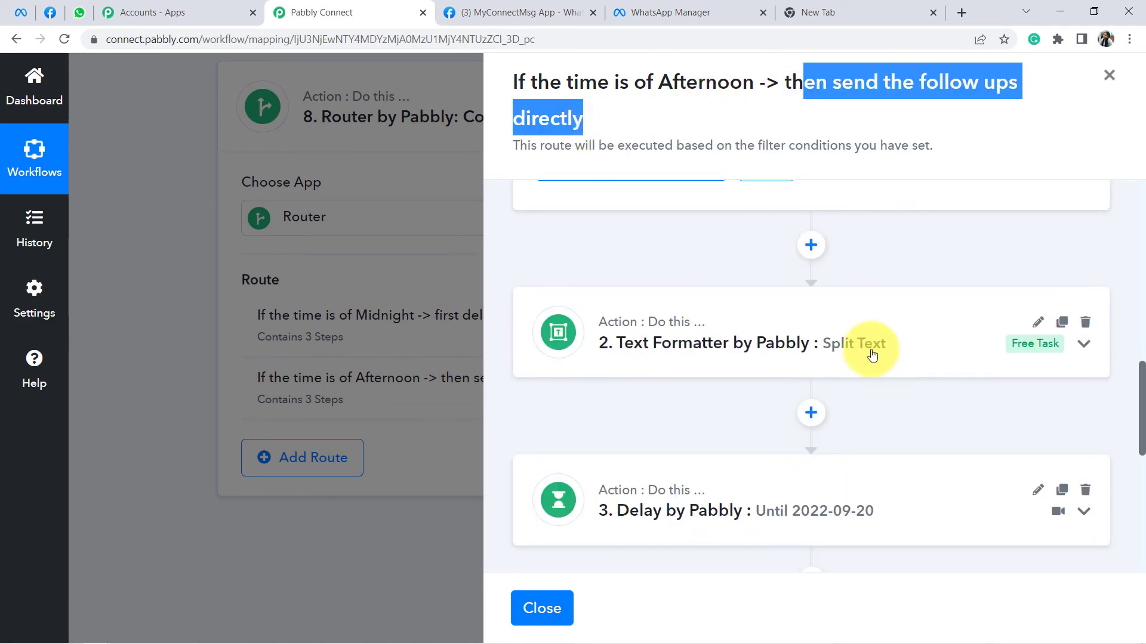
click(1085, 326)
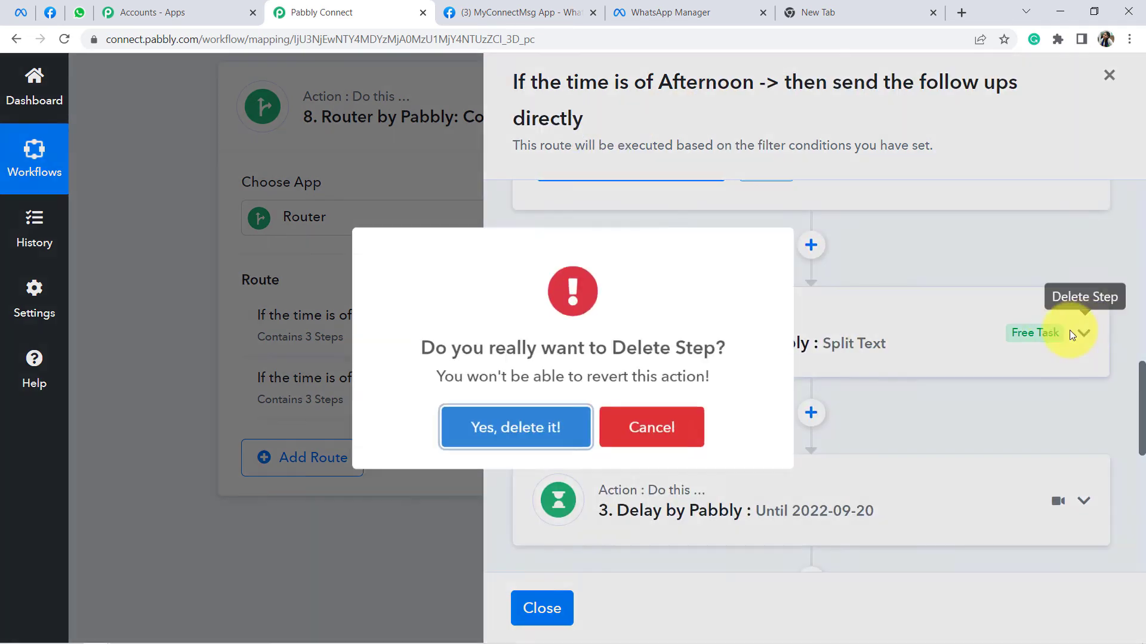
click(513, 435)
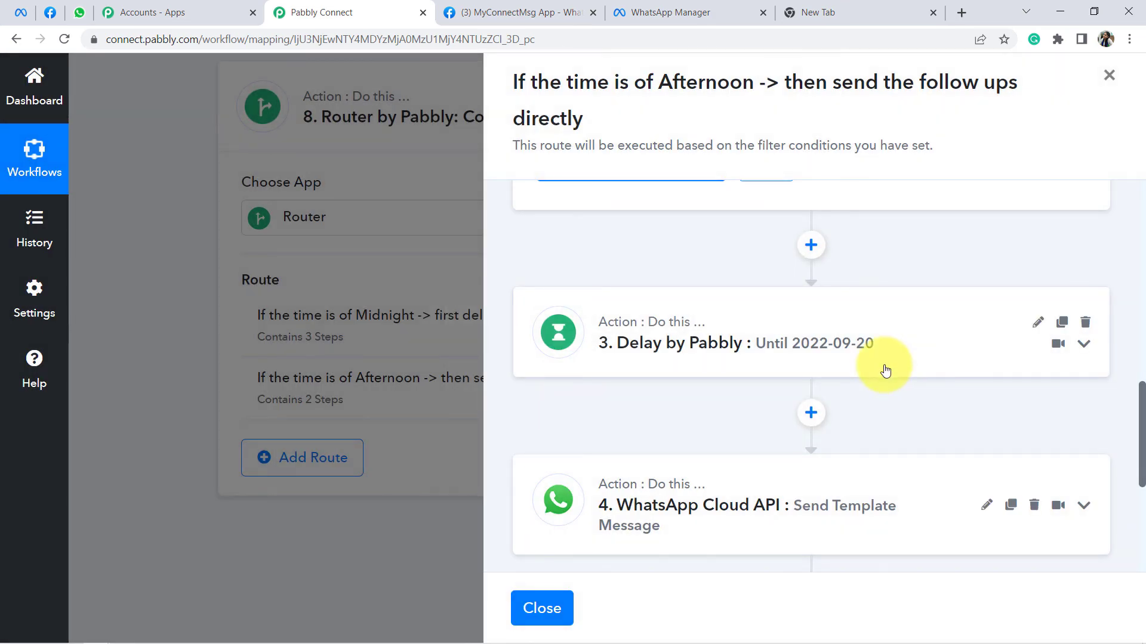
click(1085, 326)
click(543, 435)
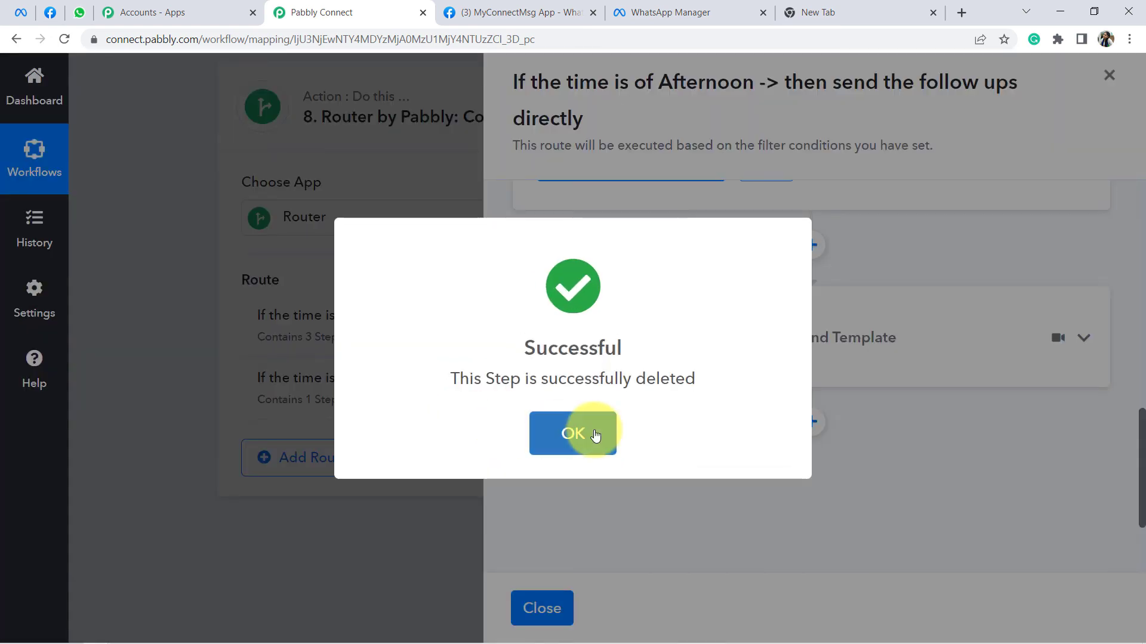
click(588, 432)
scroll(807, 370, up, 5)
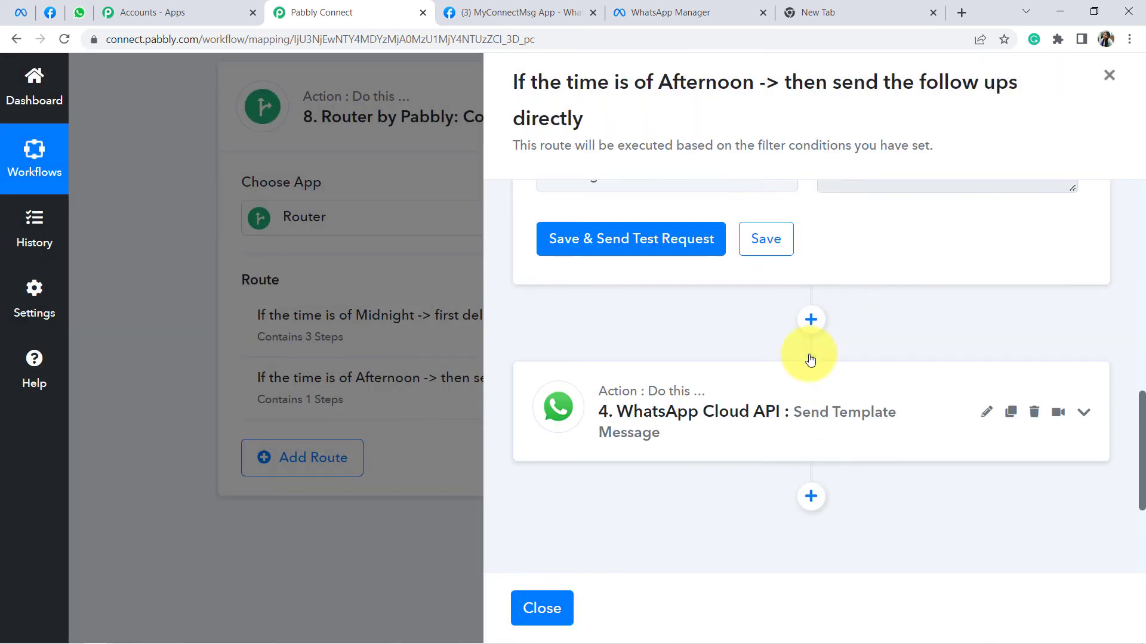
Step: Review the Afternoon route's WhatsApp Cloud API template fields, then save and send a test message
scroll(805, 359, down, 5)
click(782, 352)
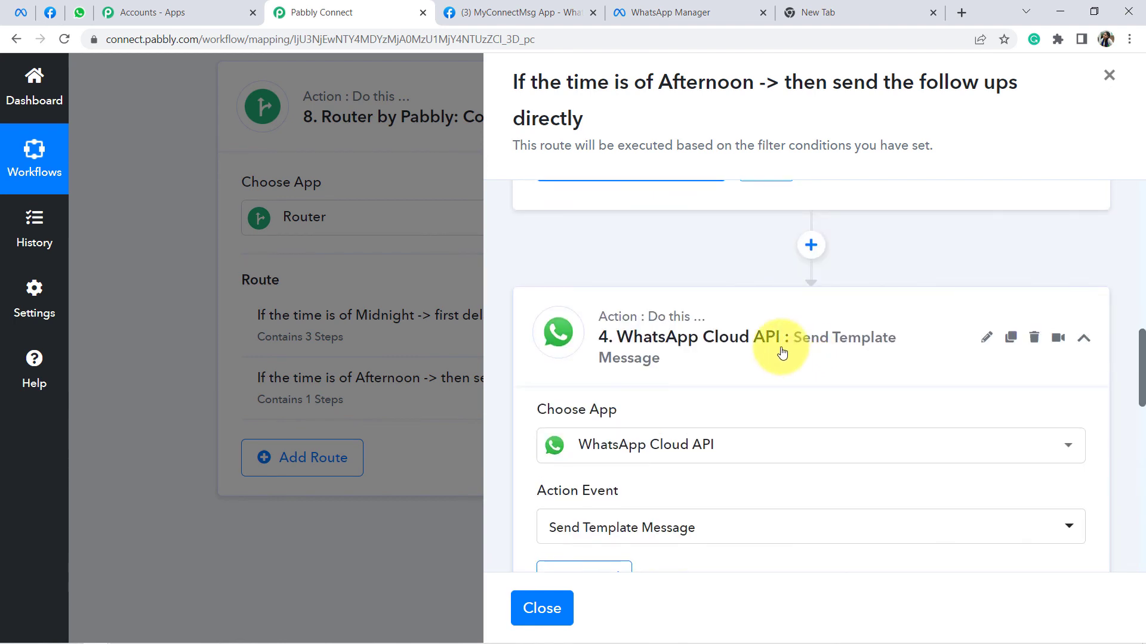
scroll(780, 351, down, 5)
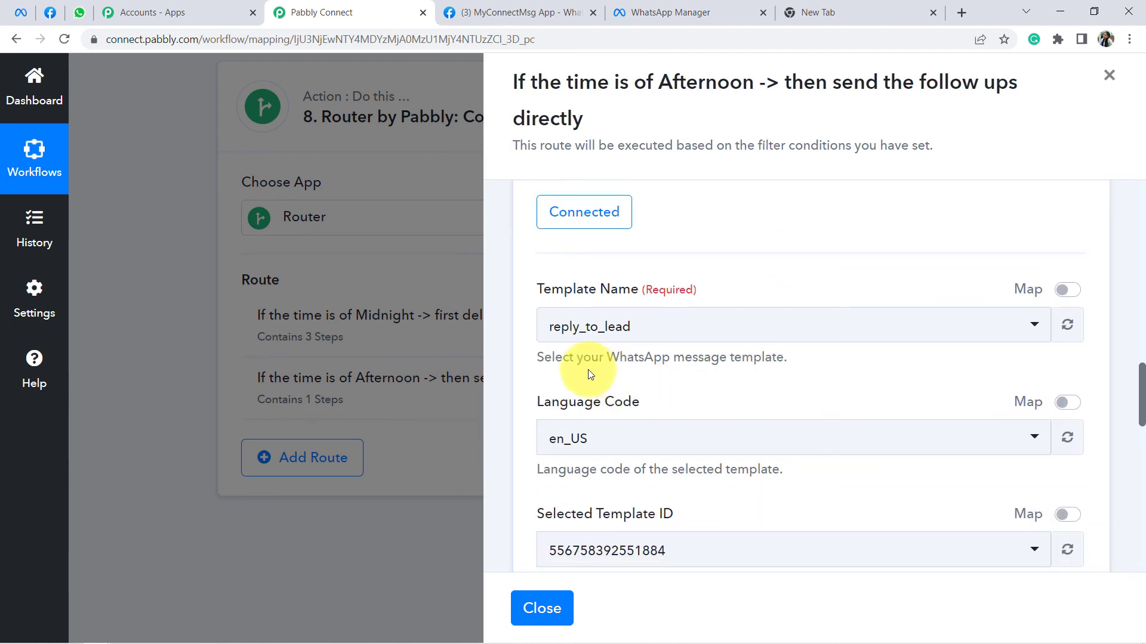
scroll(670, 335, down, 3)
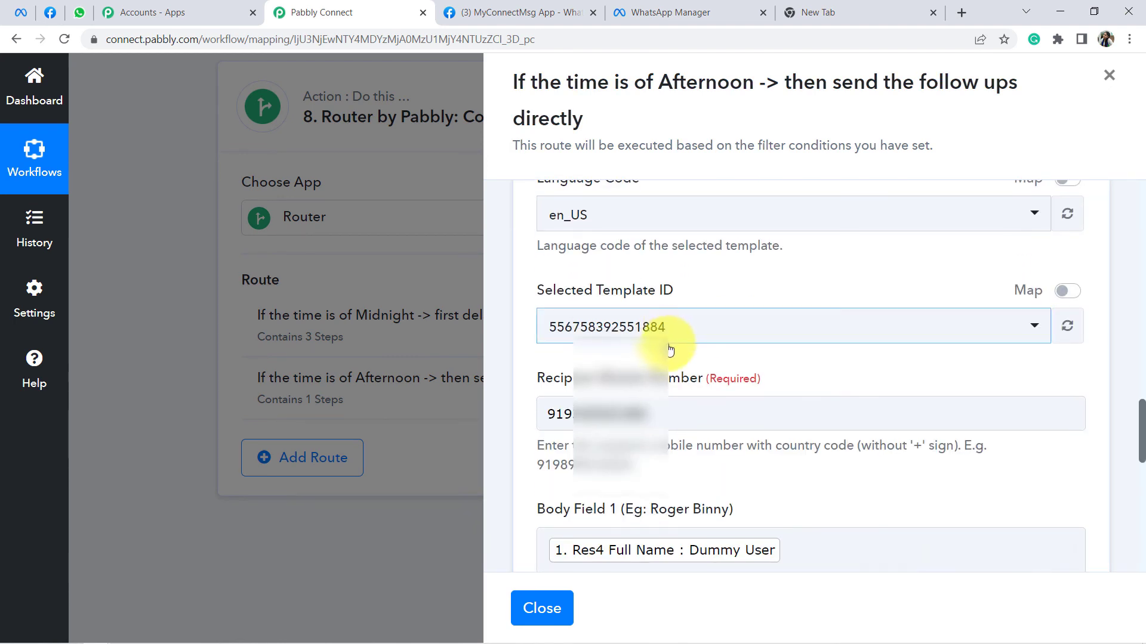
scroll(668, 299, down, 2)
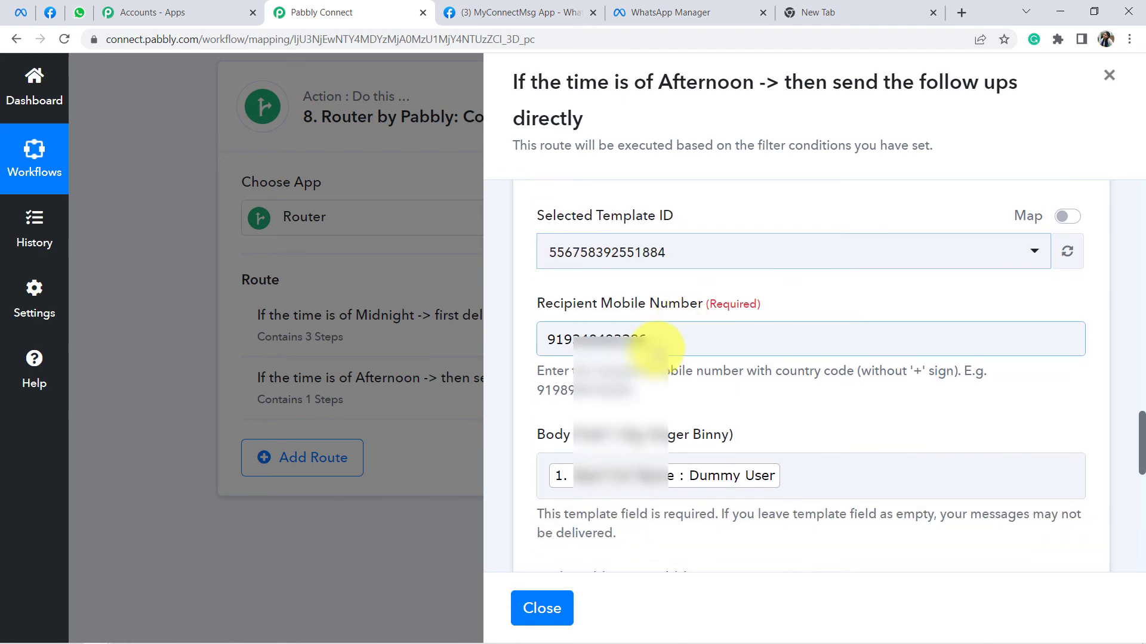
scroll(634, 322, down, 5)
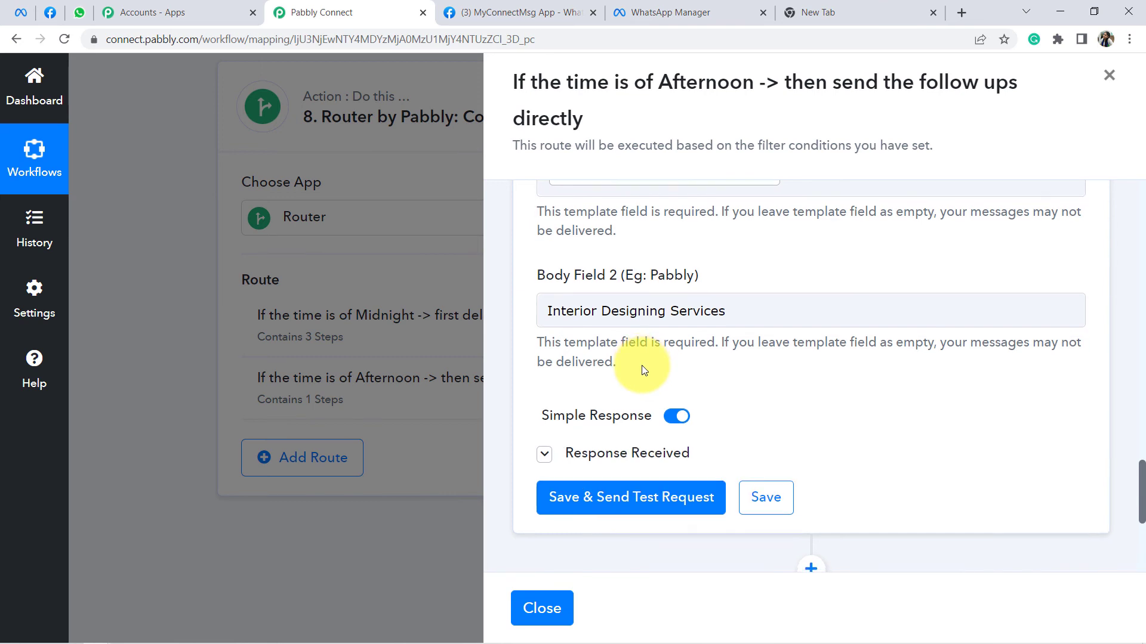
scroll(642, 365, down, 2)
click(607, 358)
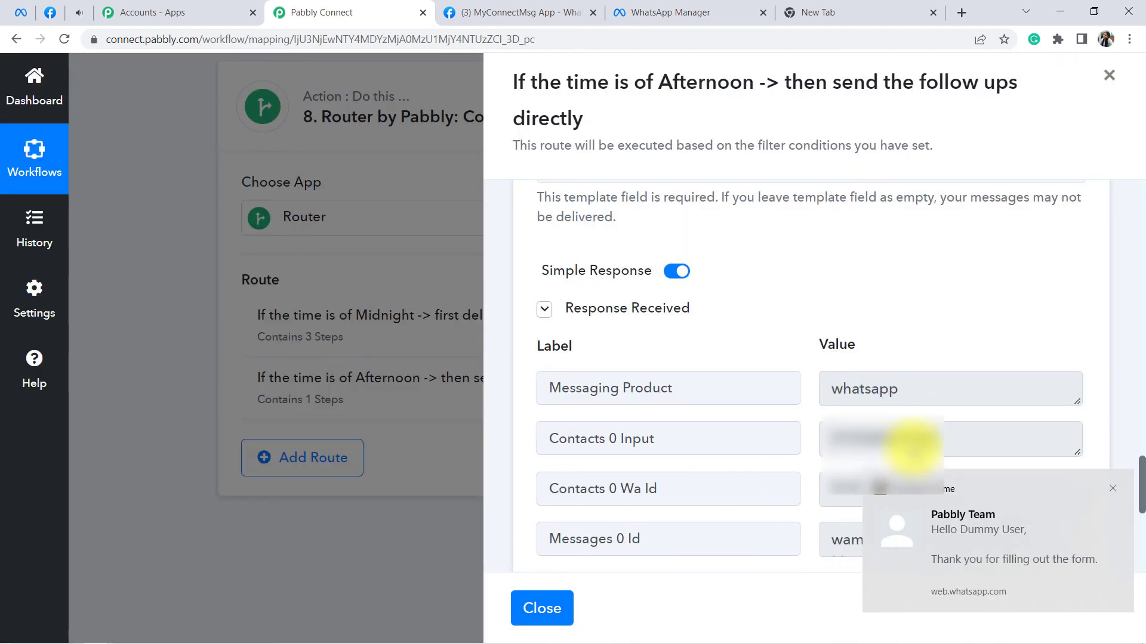
click(973, 550)
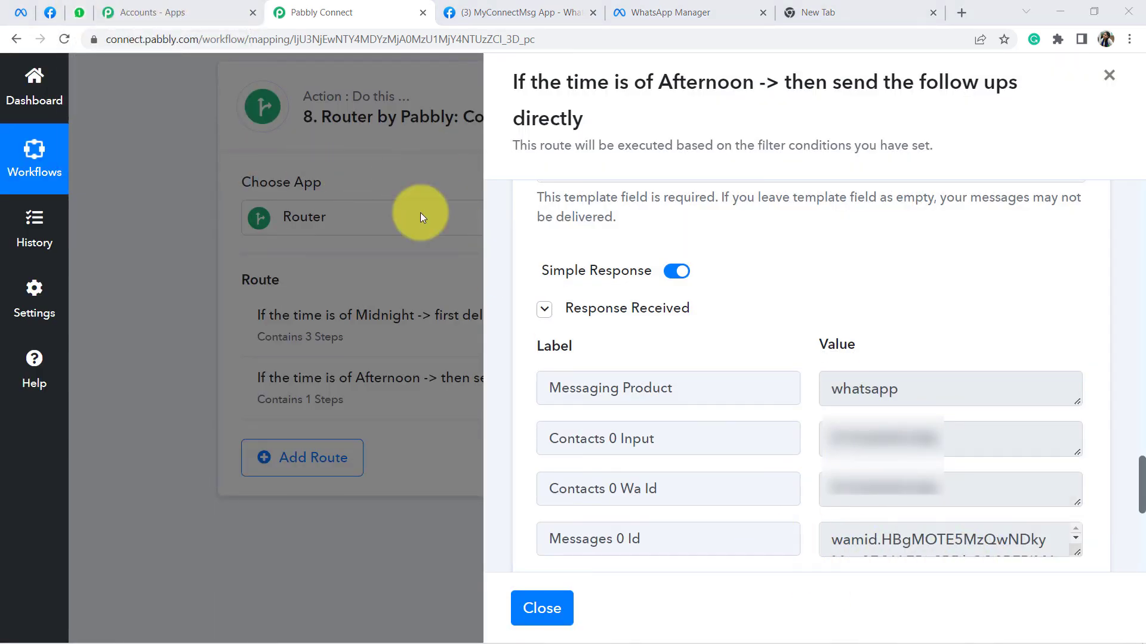
key(ctrl+3)
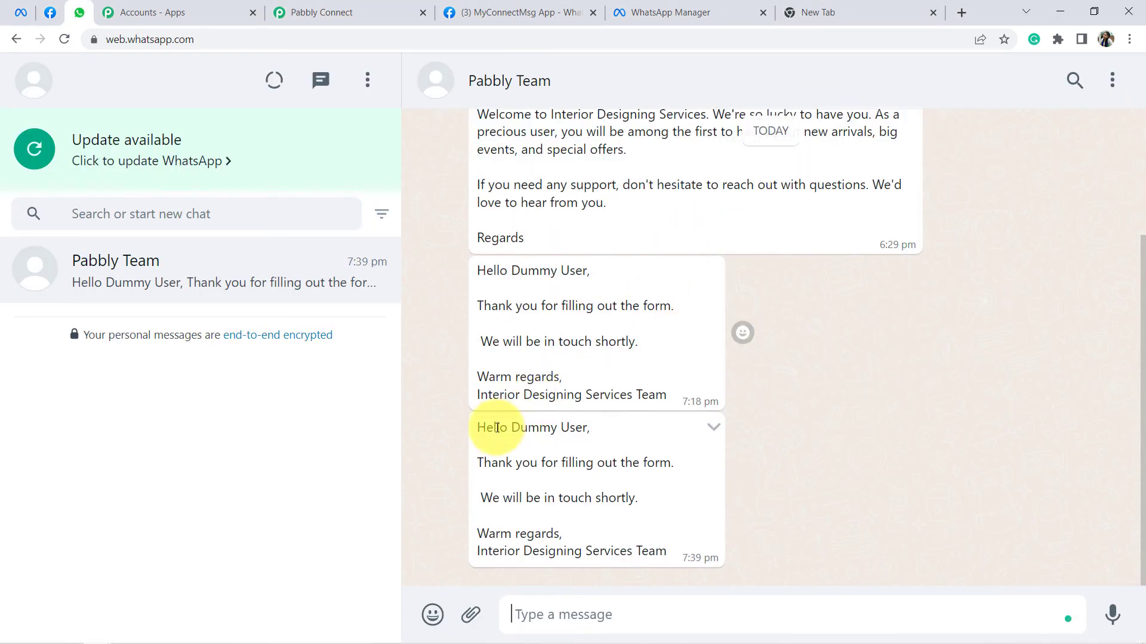
Step: Highlight the new message's lead name, thank-you line, follow-up line, sign-off and team signature
drag(496, 428, 603, 437)
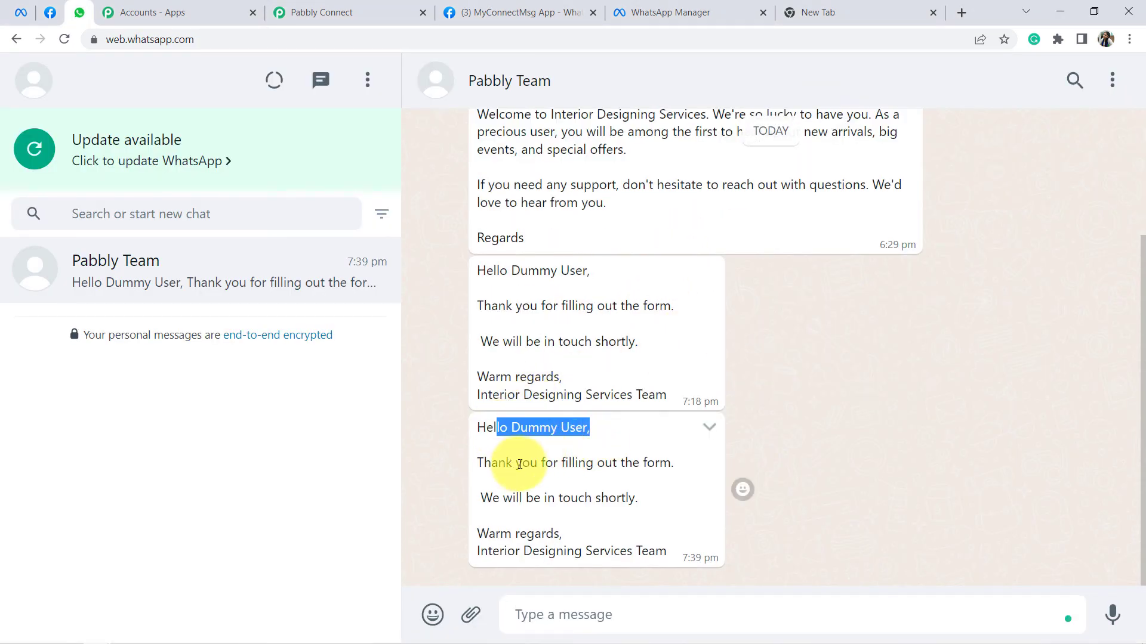
drag(513, 463, 649, 484)
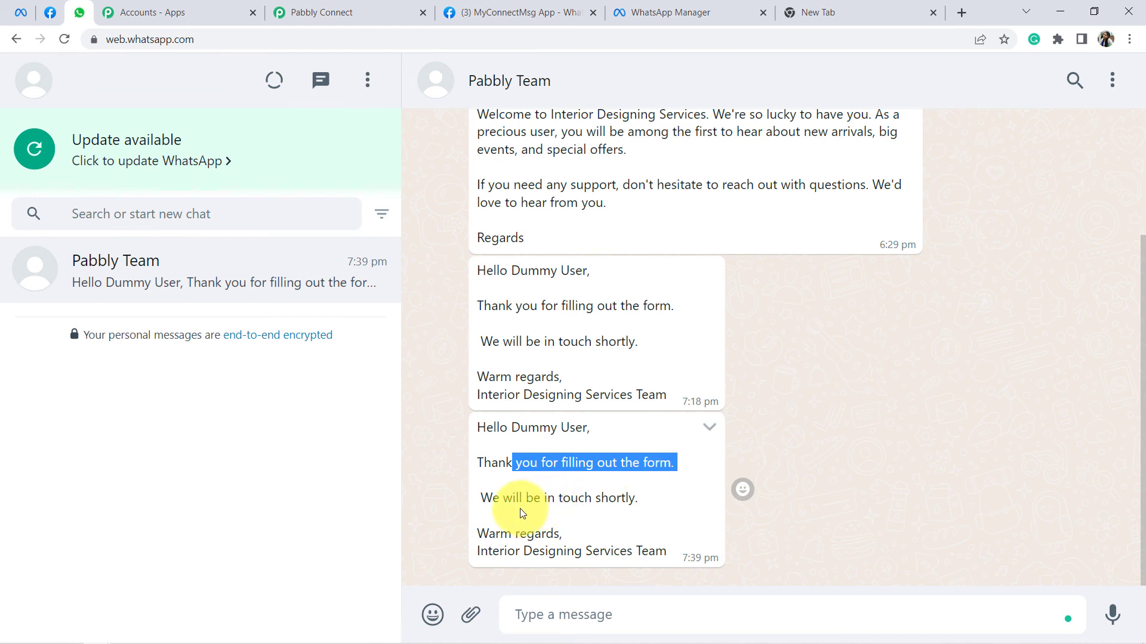
drag(521, 503, 673, 504)
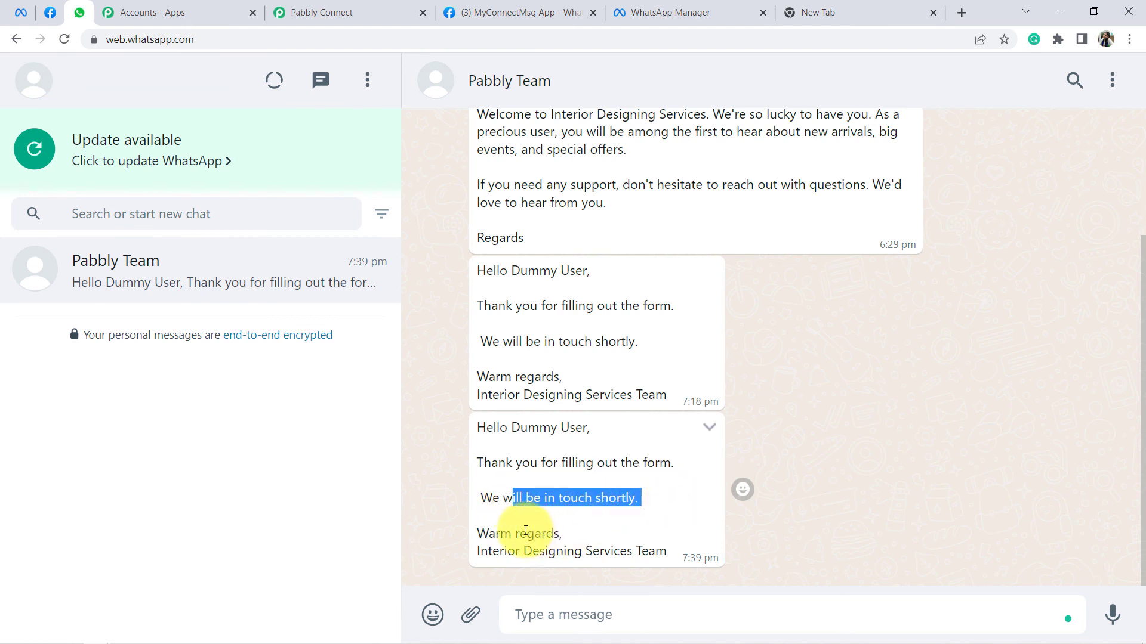
drag(525, 530, 631, 531)
drag(503, 564, 600, 566)
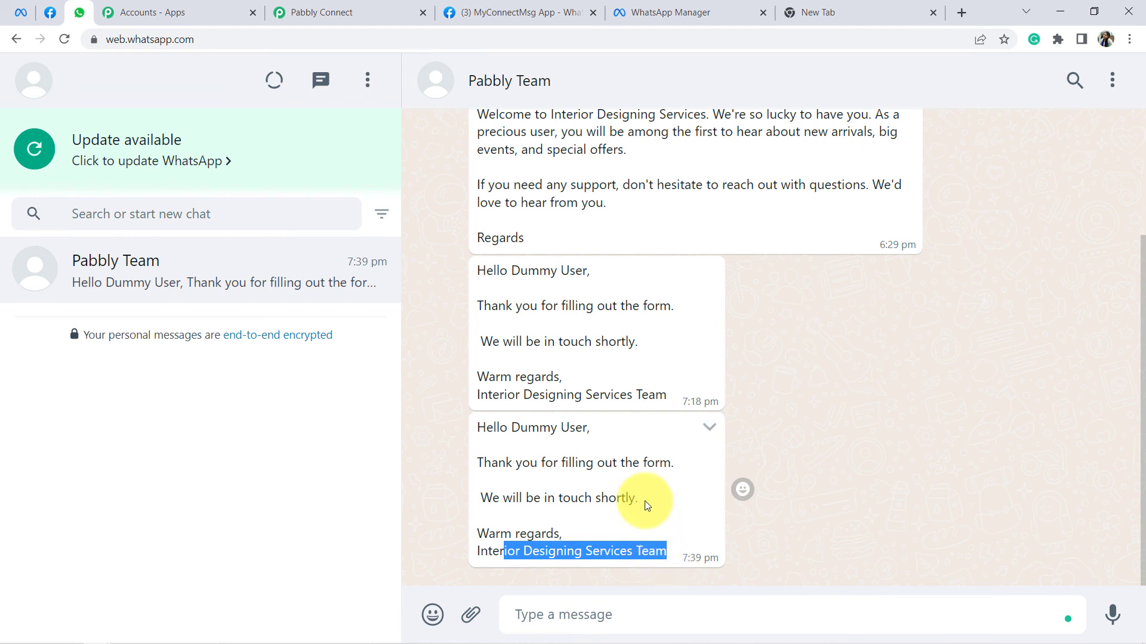
Step: Compare the earlier 7:18 message with the full 7:39 follow-up message, then return to Pabbly Connect
drag(502, 269, 667, 399)
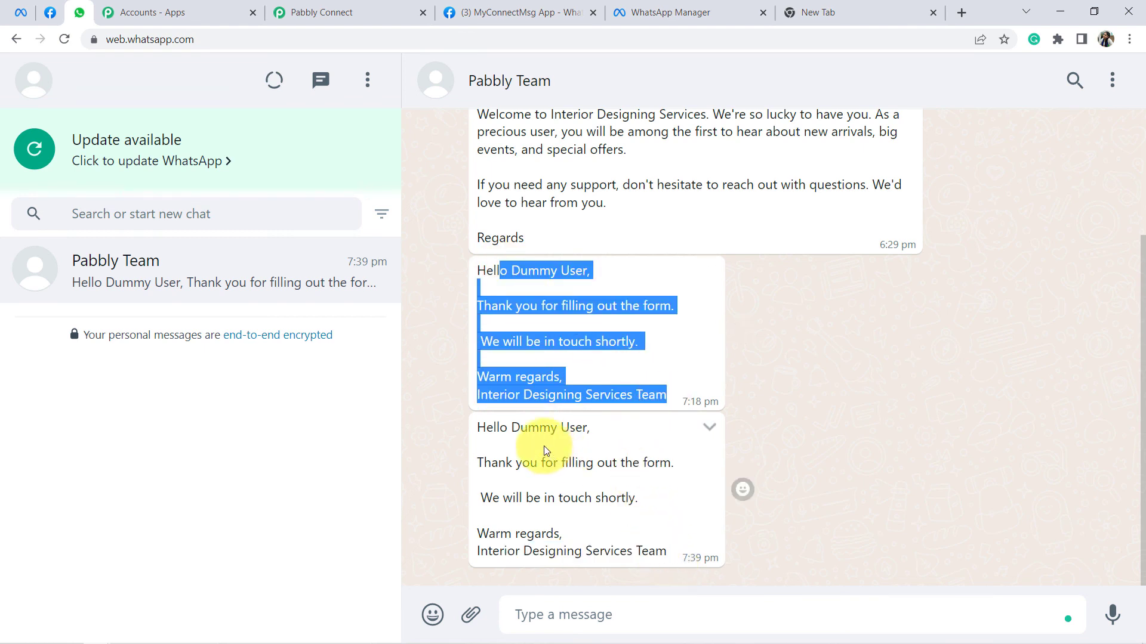
drag(493, 427, 652, 537)
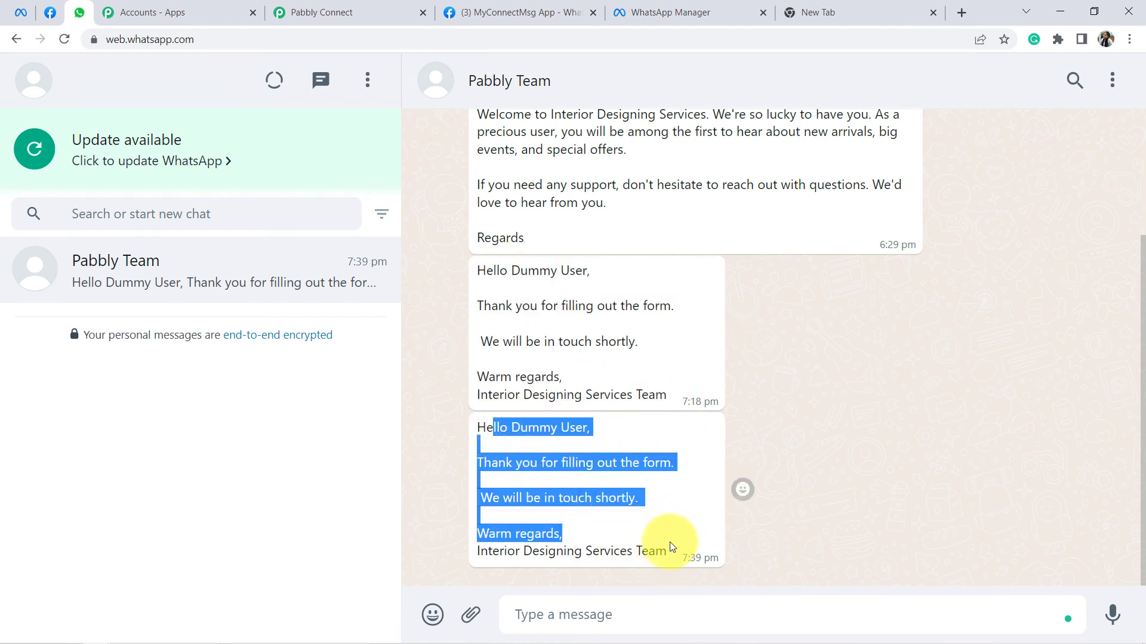
click(596, 475)
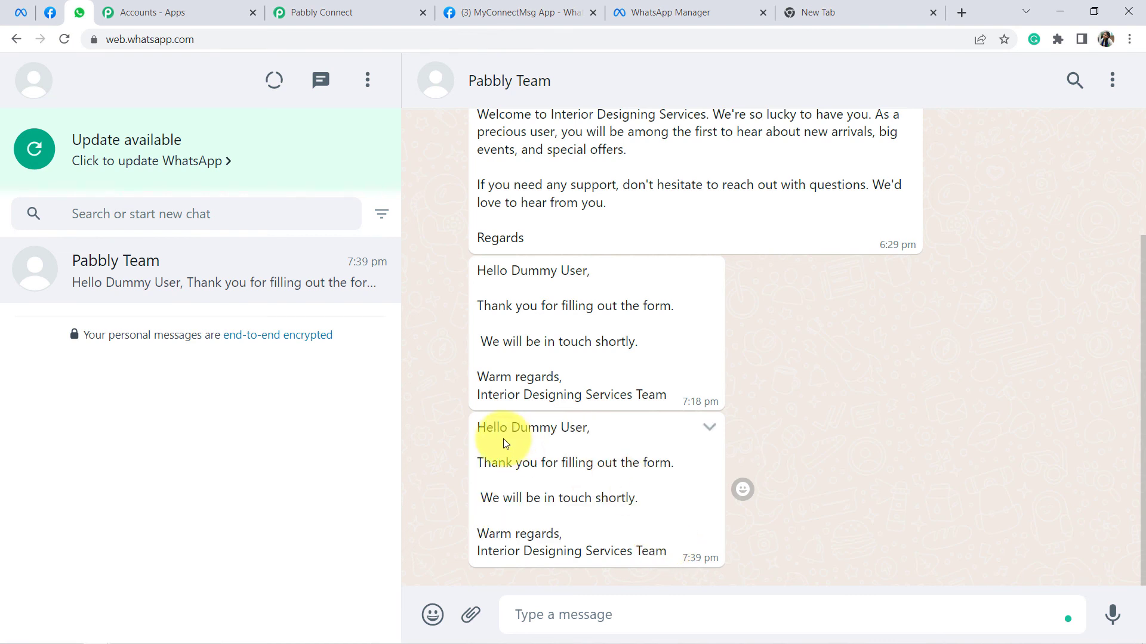
drag(480, 430, 654, 549)
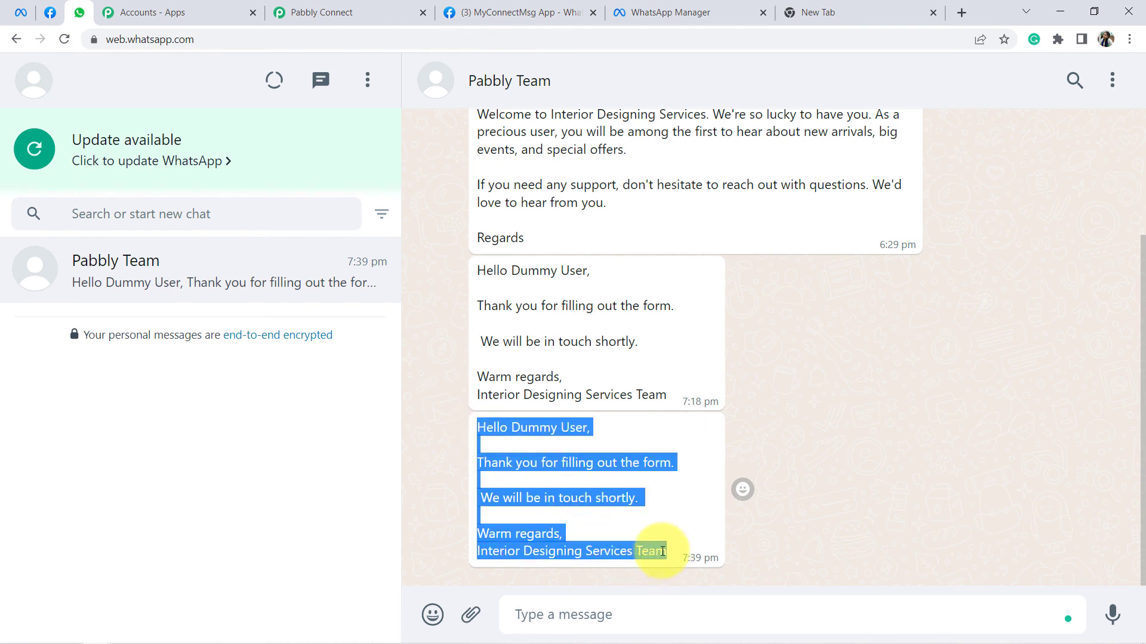
click(318, 9)
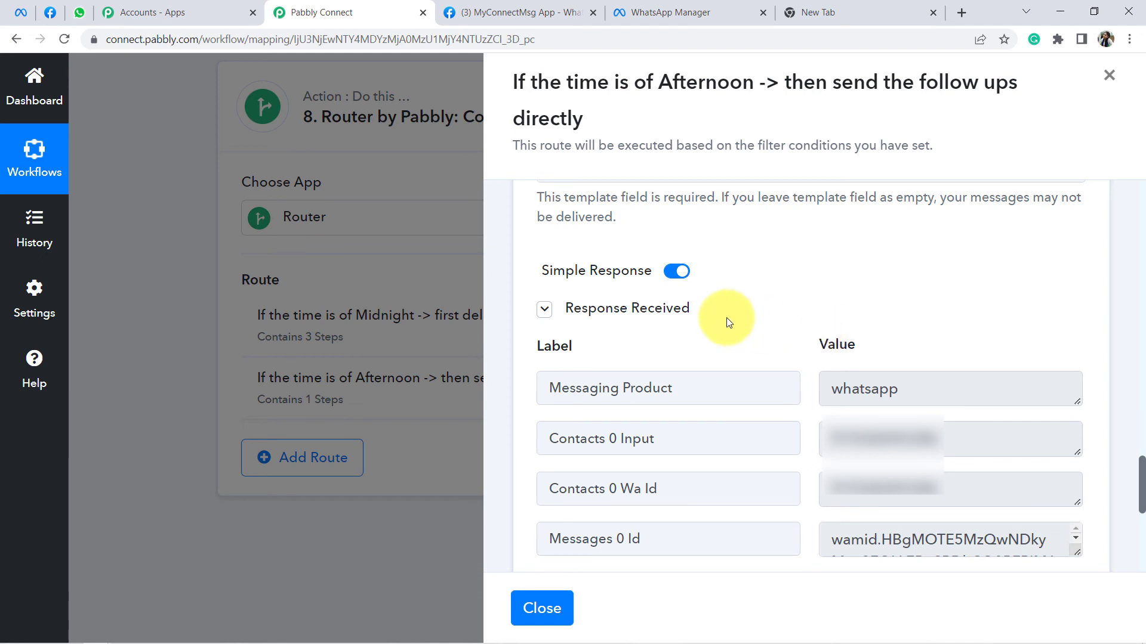
Step: Close the Afternoon route settings and collapse the Text Formatter and WhatsApp Cloud API steps
scroll(725, 318, down, 4)
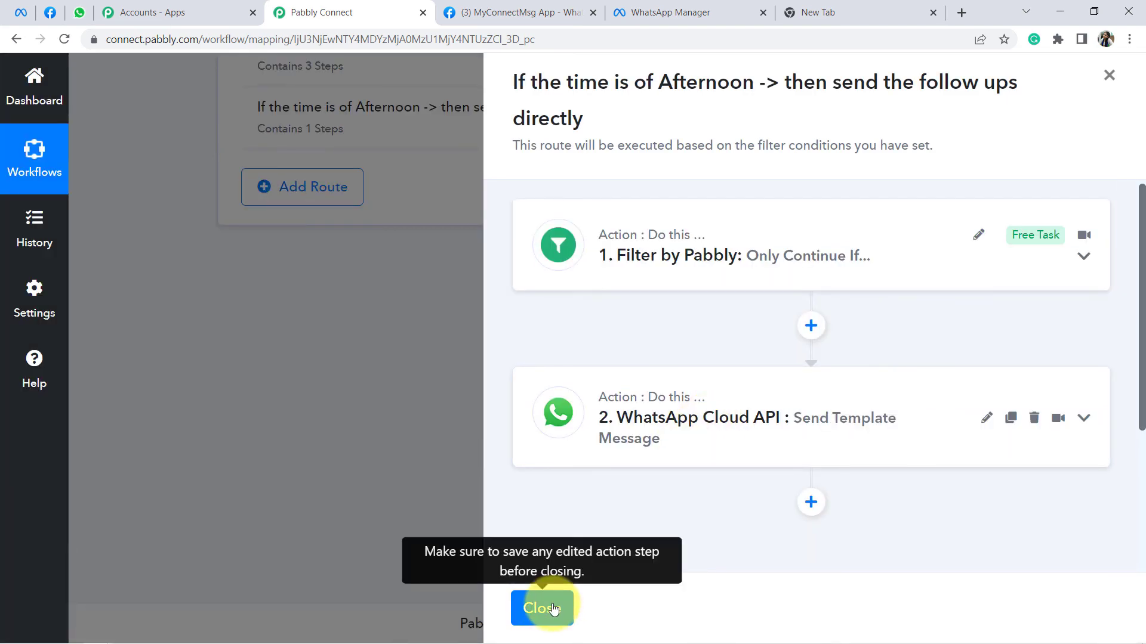
click(554, 609)
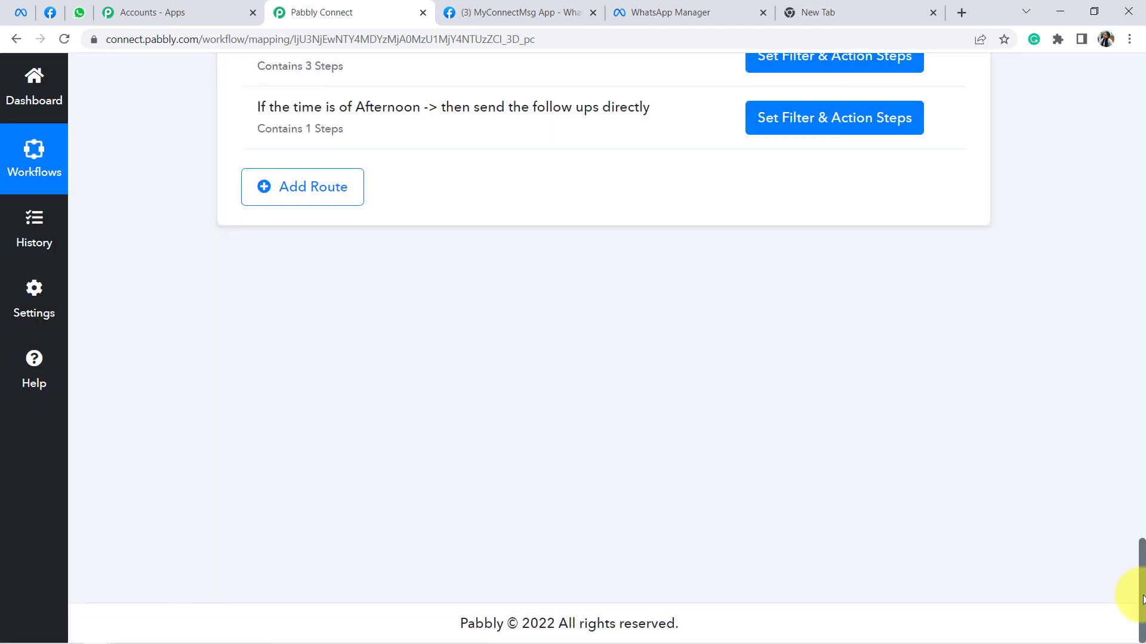
drag(1142, 598, 1142, 118)
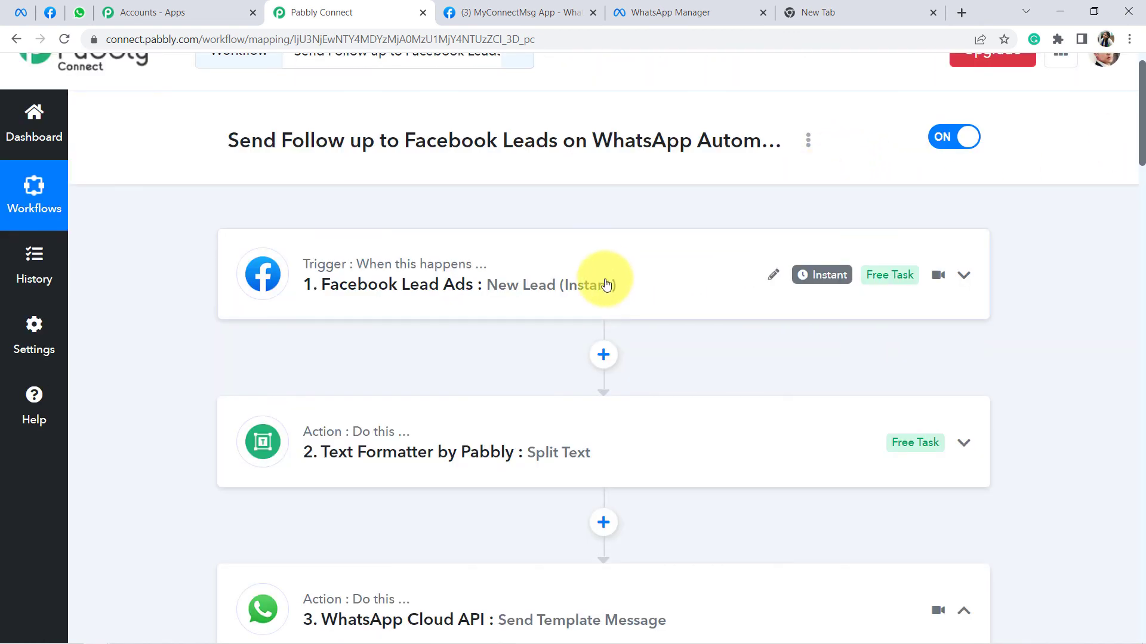
scroll(526, 325, down, 1)
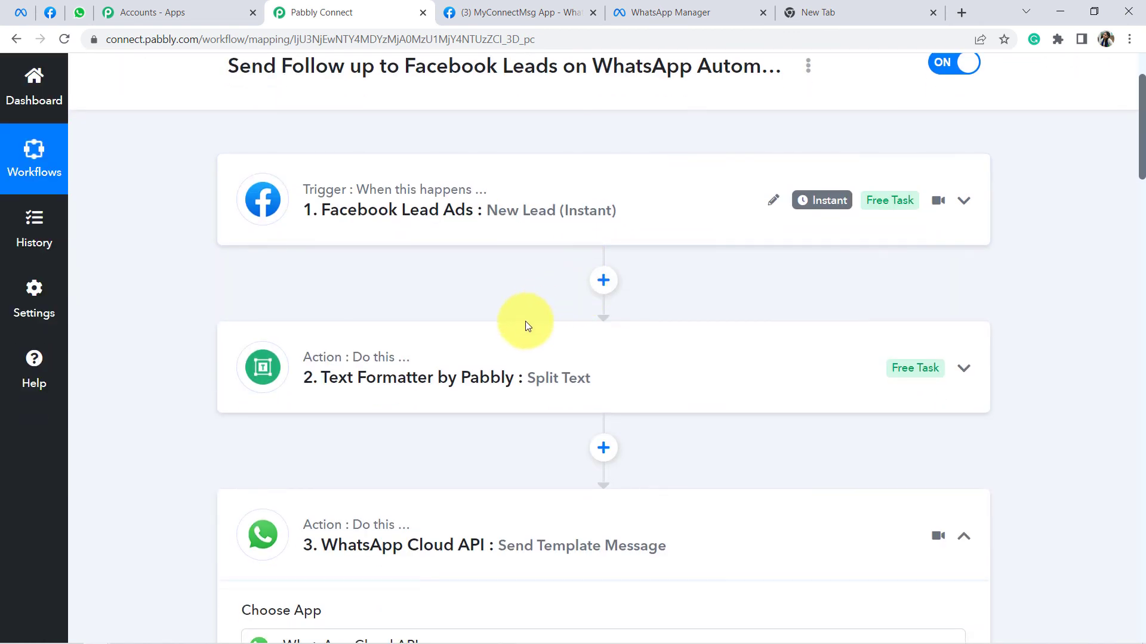
click(493, 356)
scroll(585, 277, down, 6)
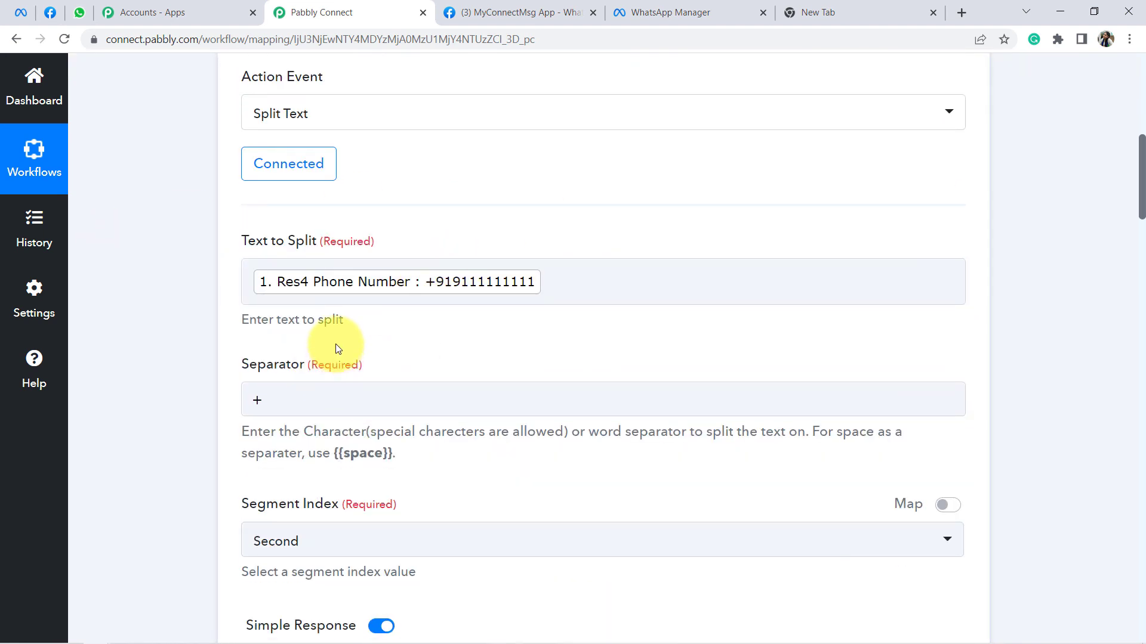
scroll(342, 302, up, 2)
scroll(291, 228, up, 2)
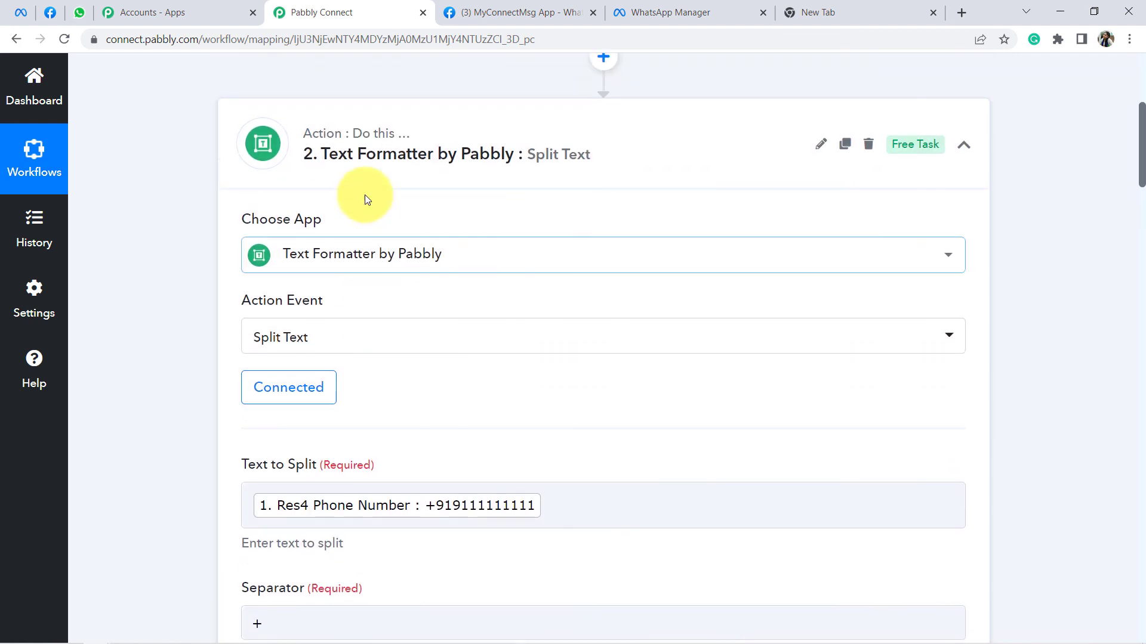
click(366, 160)
scroll(477, 239, down, 2)
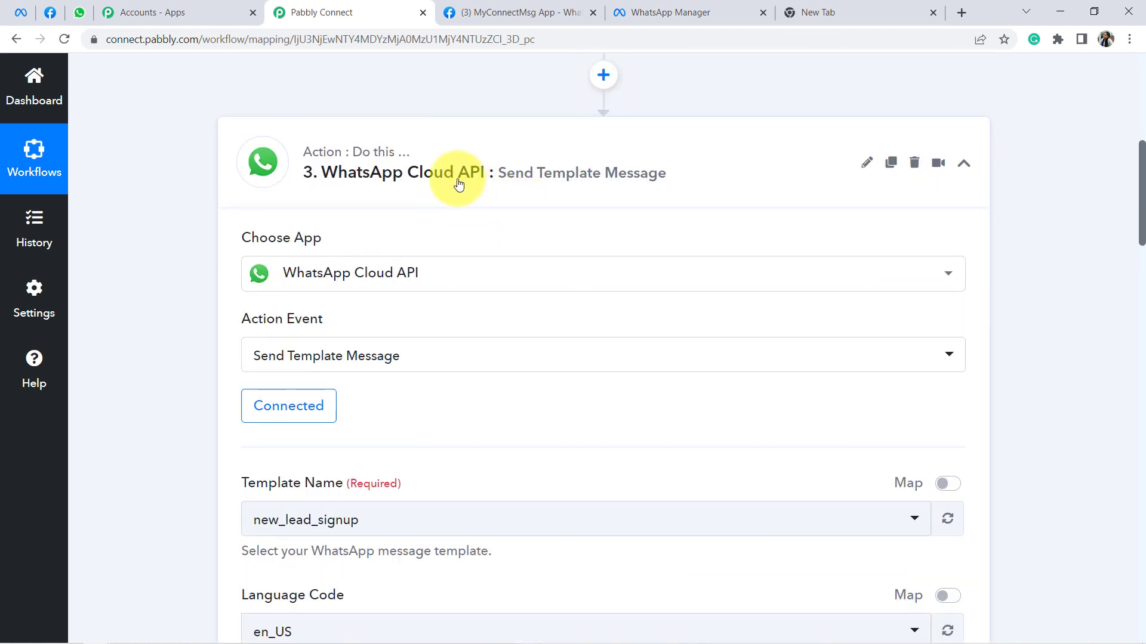
click(555, 202)
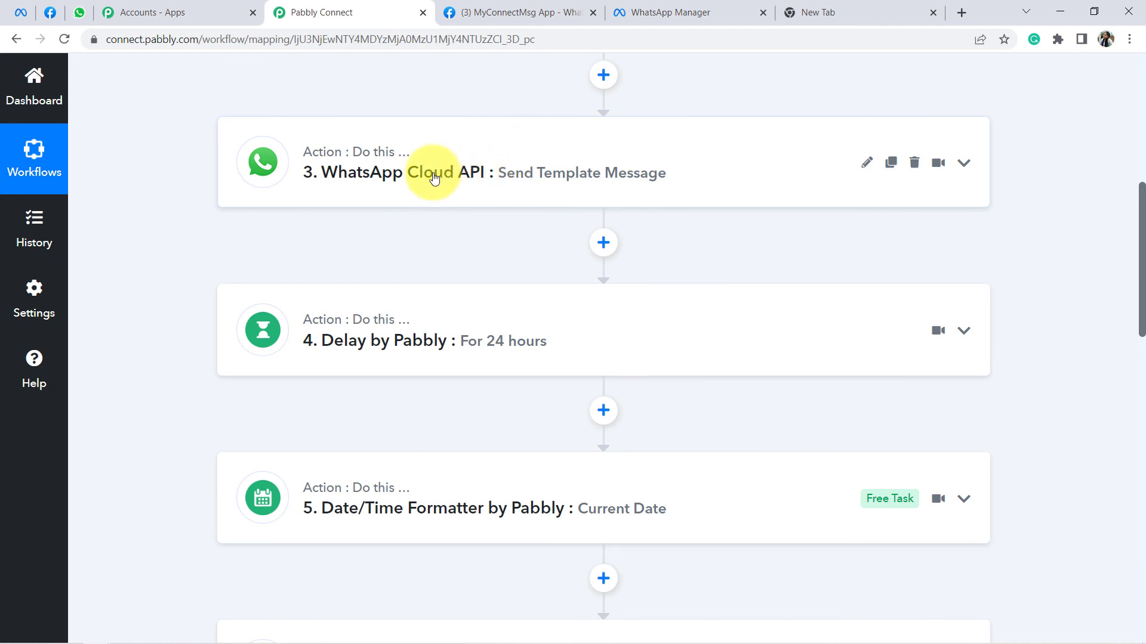
Step: Inspect the Current Date step's test response, highlighting the time part of the datetime value
scroll(442, 176, down, 3)
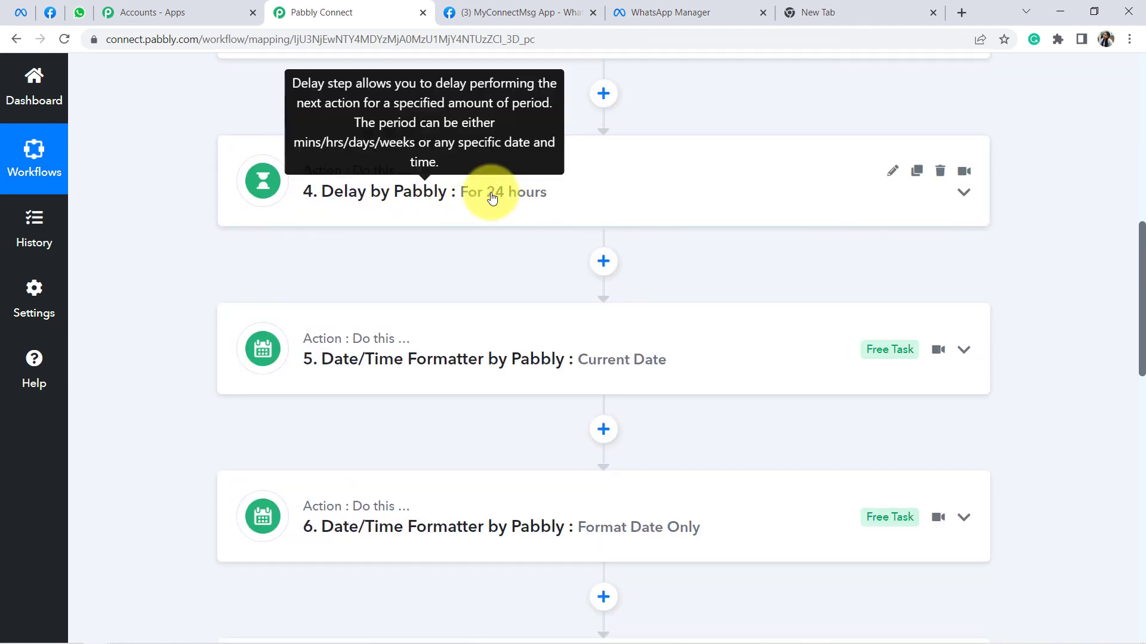
scroll(492, 198, down, 3)
click(481, 219)
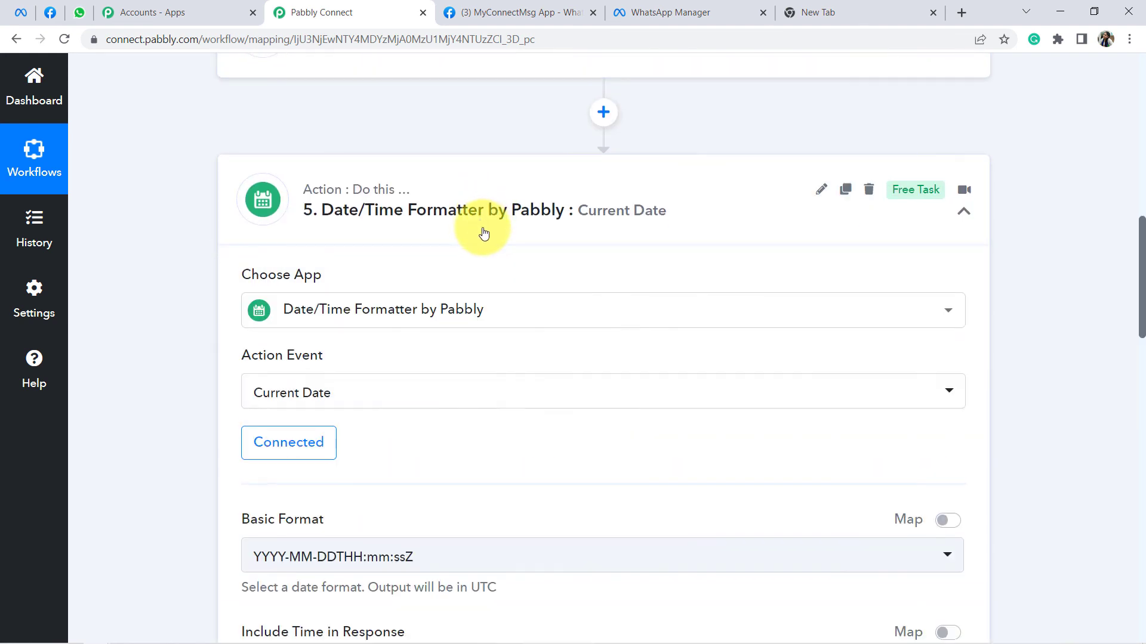
scroll(499, 306, down, 8)
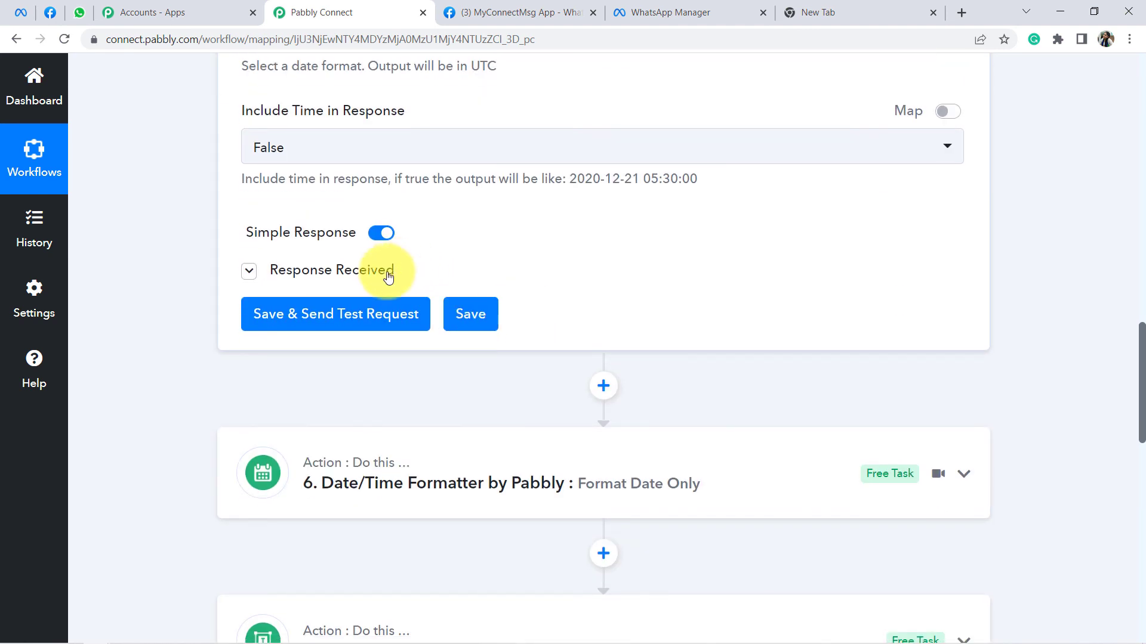
click(366, 271)
scroll(633, 273, down, 1)
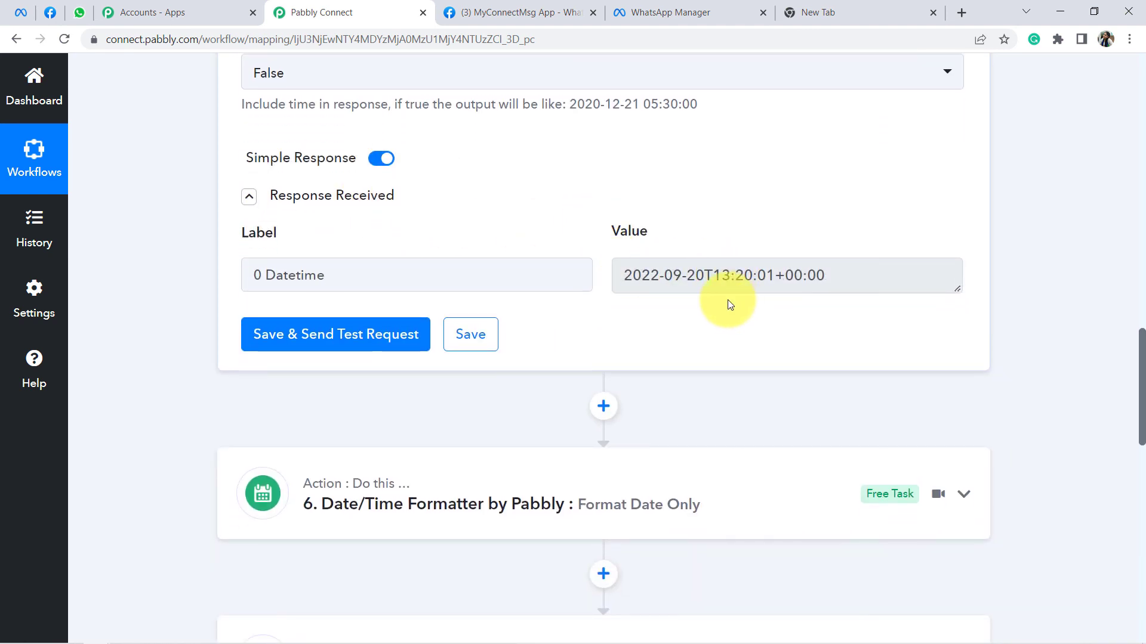
drag(633, 277, 826, 274)
click(763, 276)
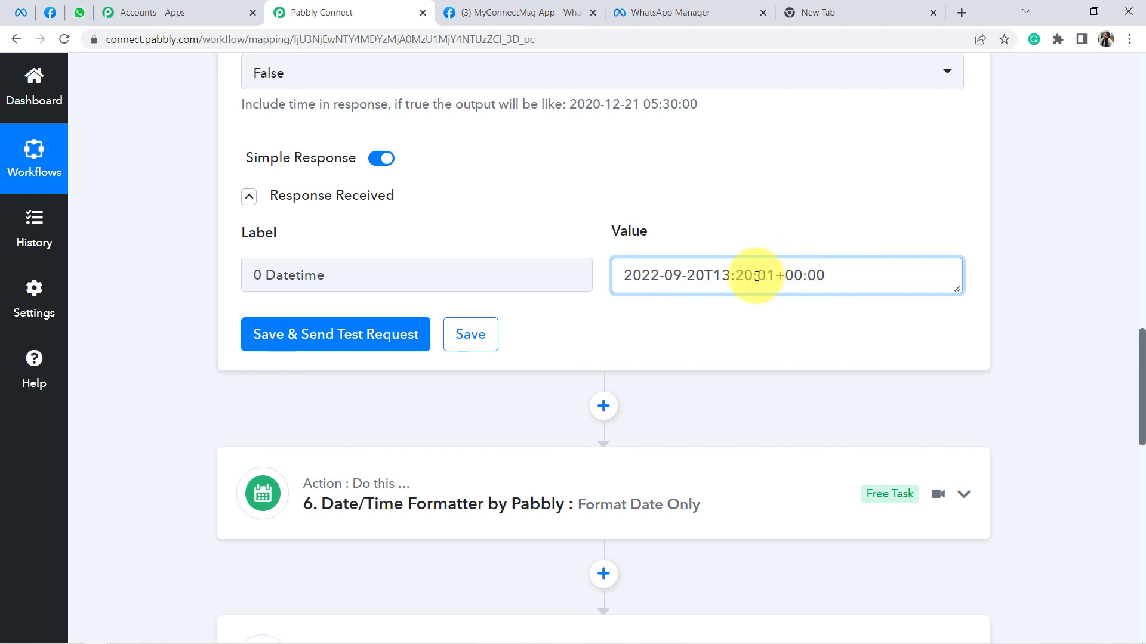
scroll(752, 280, down, 4)
Step: Check the Format Date Only step's test response showing the 13:20 time result
click(632, 288)
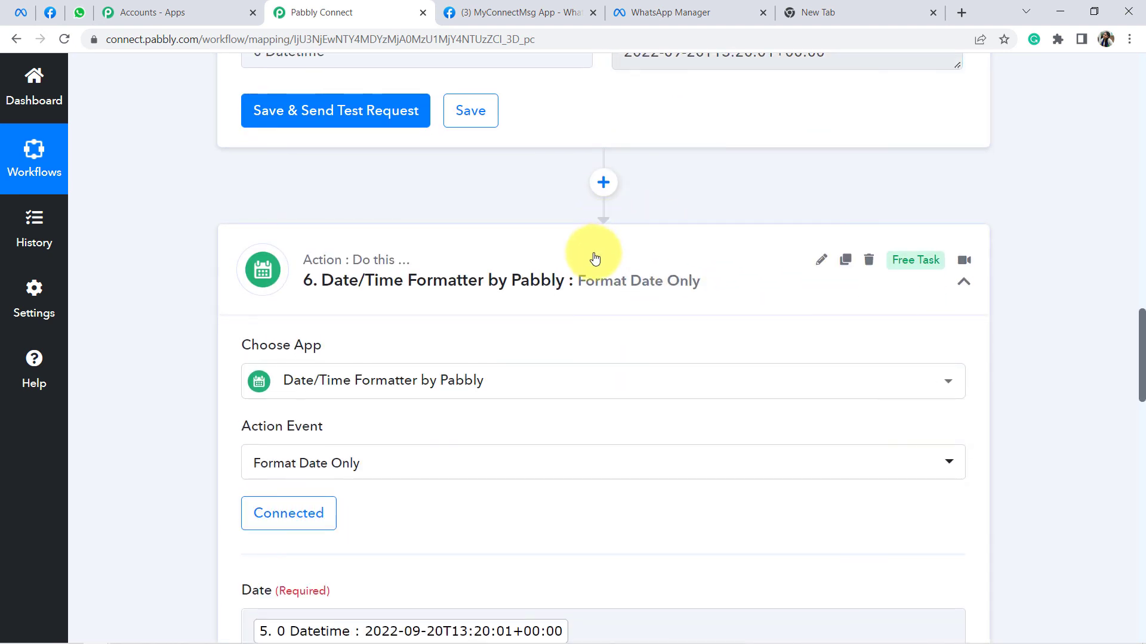
scroll(576, 332, down, 4)
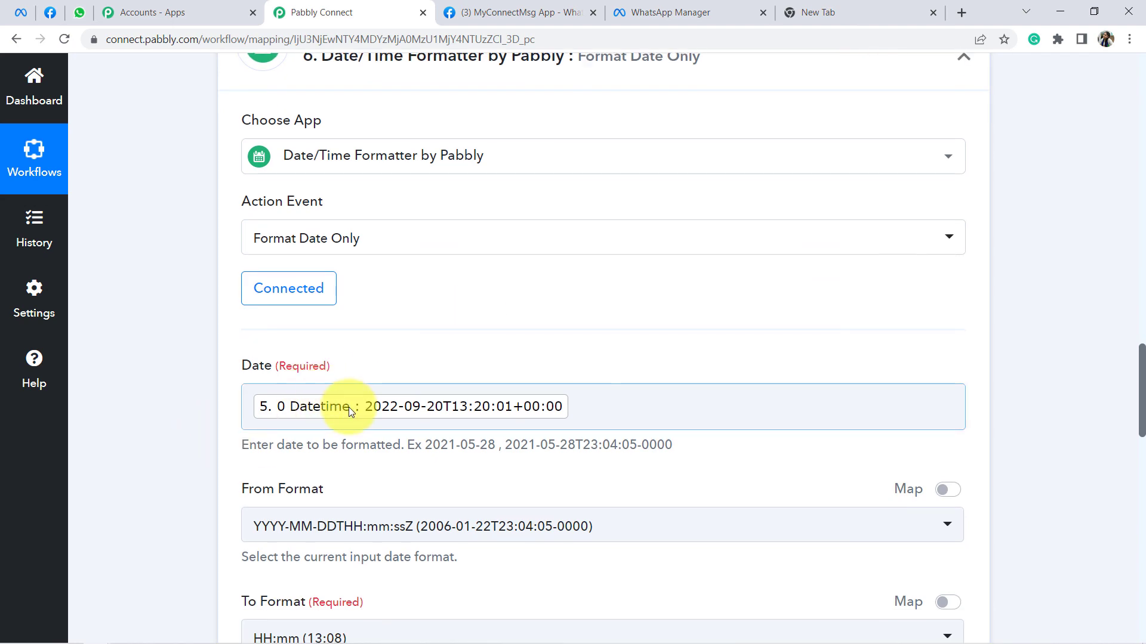
scroll(334, 399, down, 7)
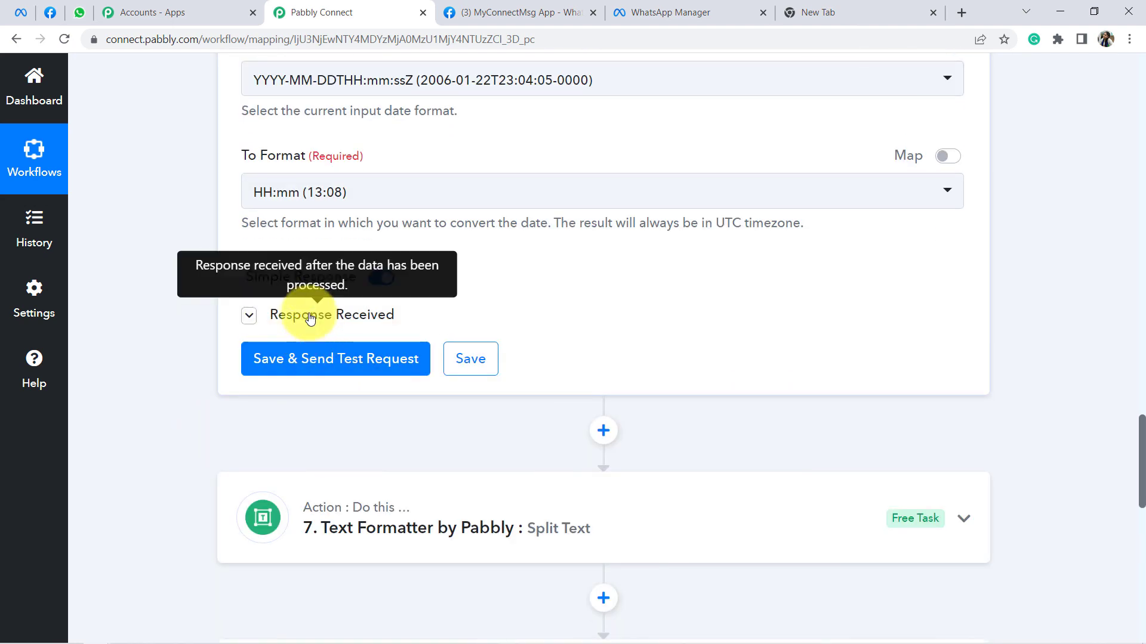
click(310, 318)
drag(693, 448, 618, 445)
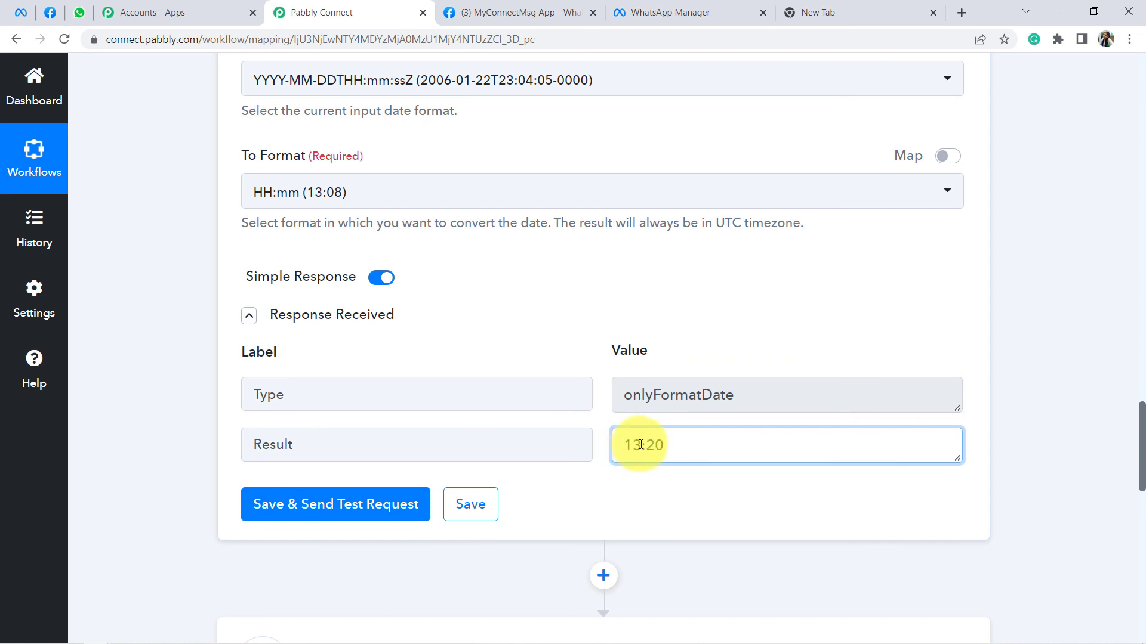
drag(632, 445, 648, 442)
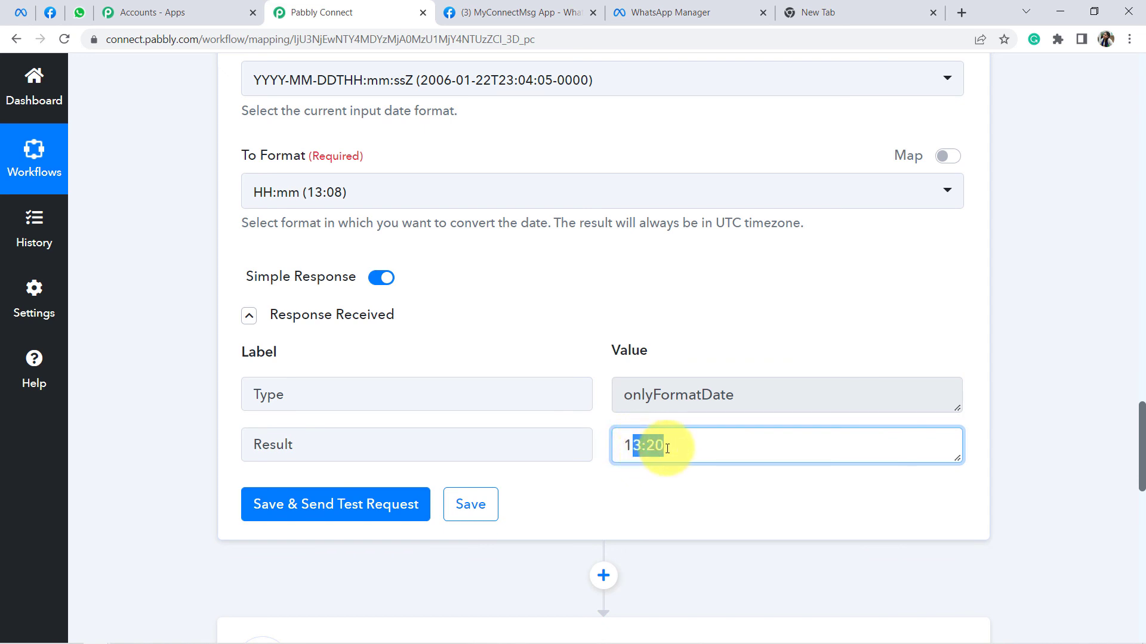
scroll(639, 326, down, 2)
scroll(636, 327, down, 2)
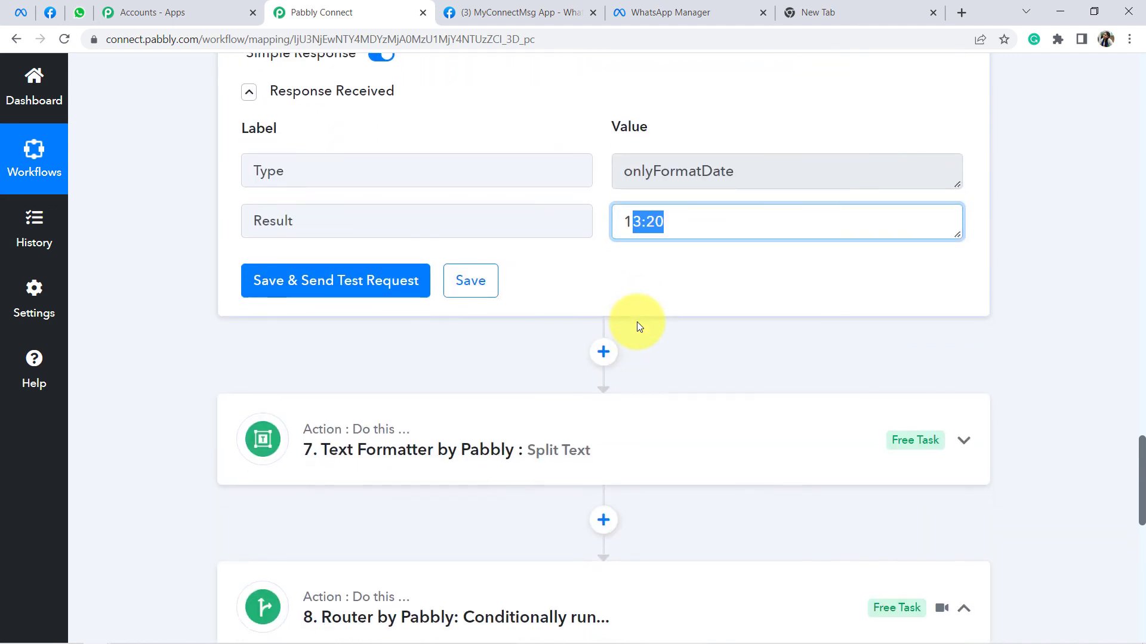
Step: Confirm the second Split Text step returns Result 13, then scroll down to the Router's routes
click(460, 391)
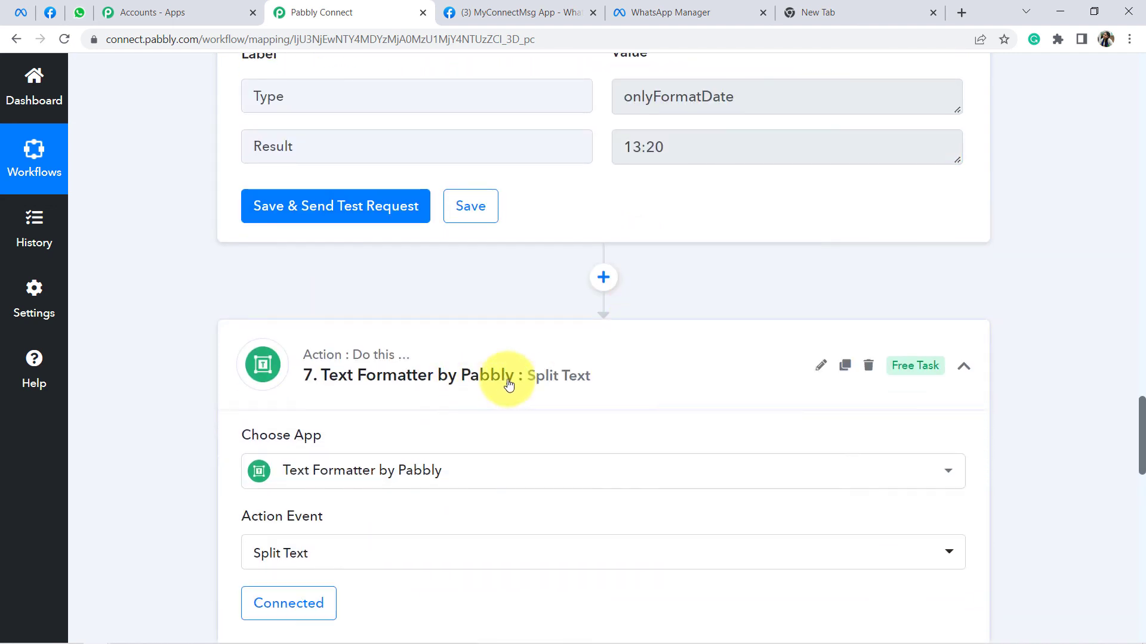
scroll(604, 278, down, 4)
scroll(612, 283, down, 4)
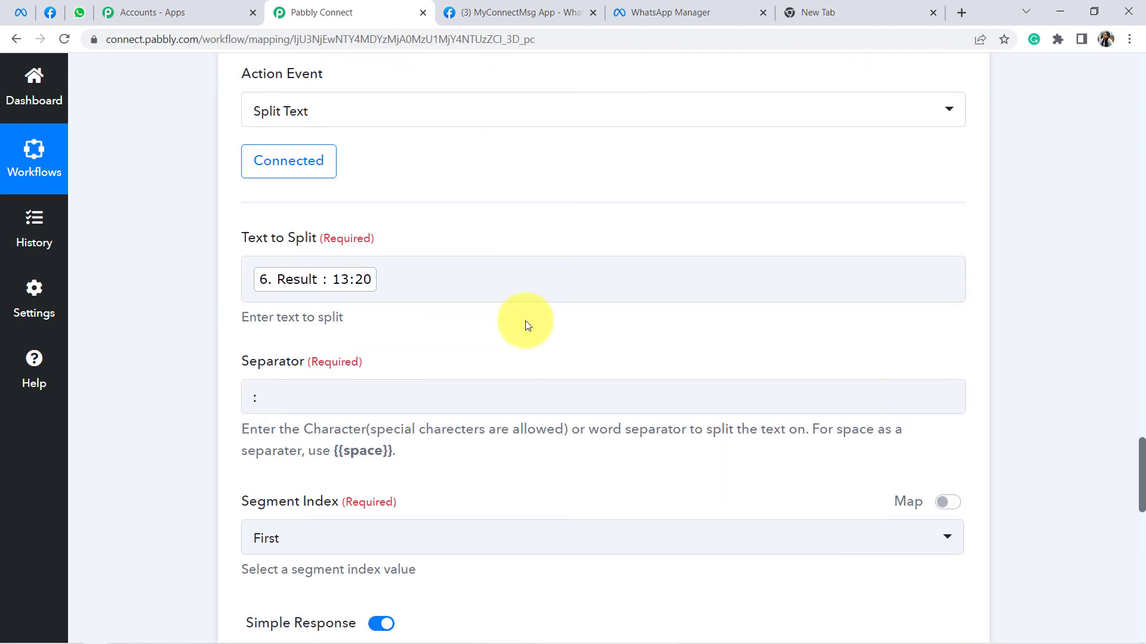
scroll(367, 316, down, 2)
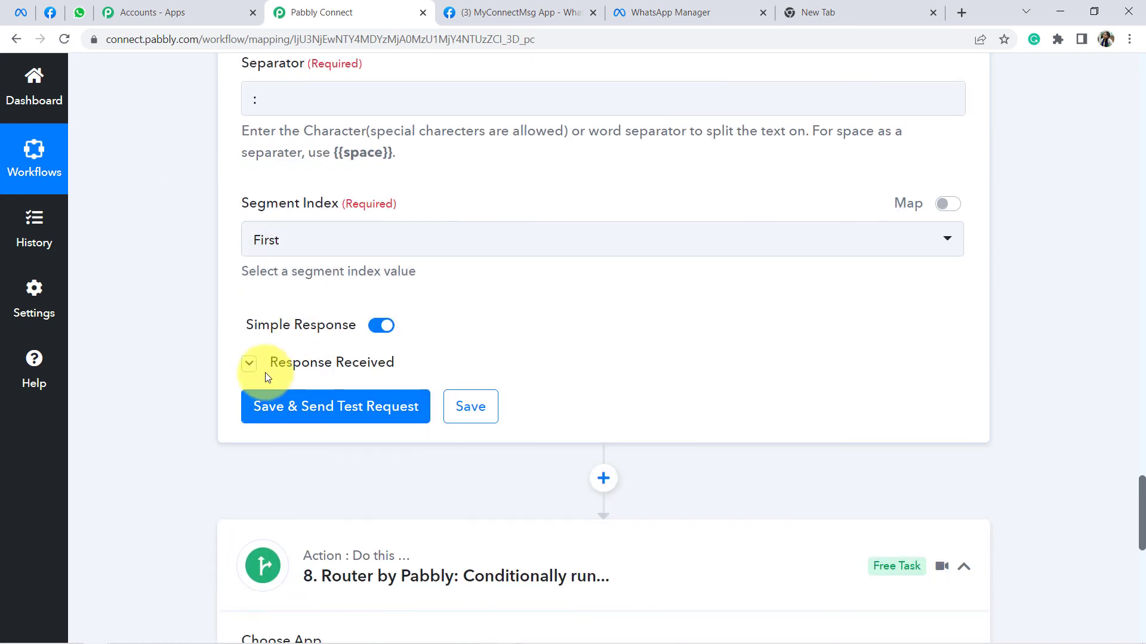
click(299, 368)
click(614, 491)
double_click(616, 493)
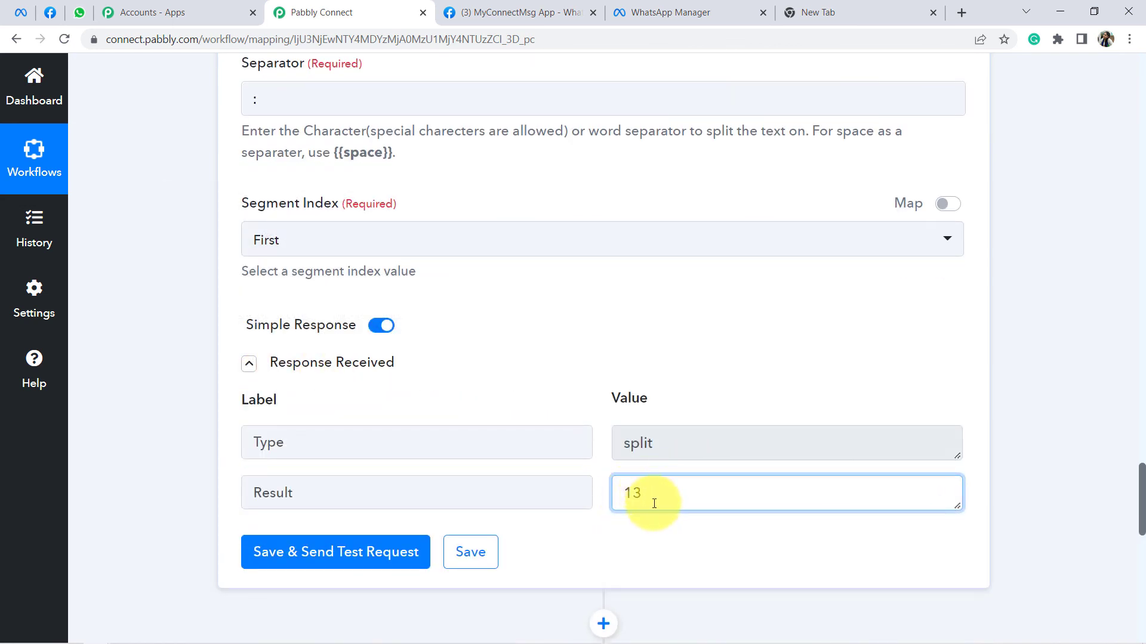
scroll(661, 399, down, 1)
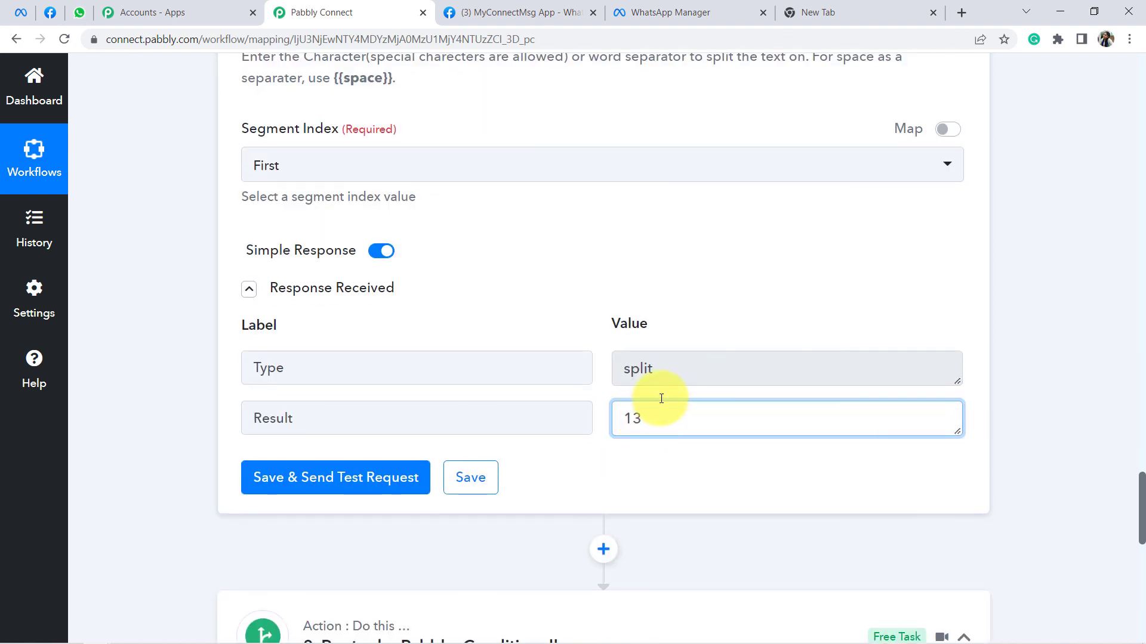
scroll(654, 417, down, 3)
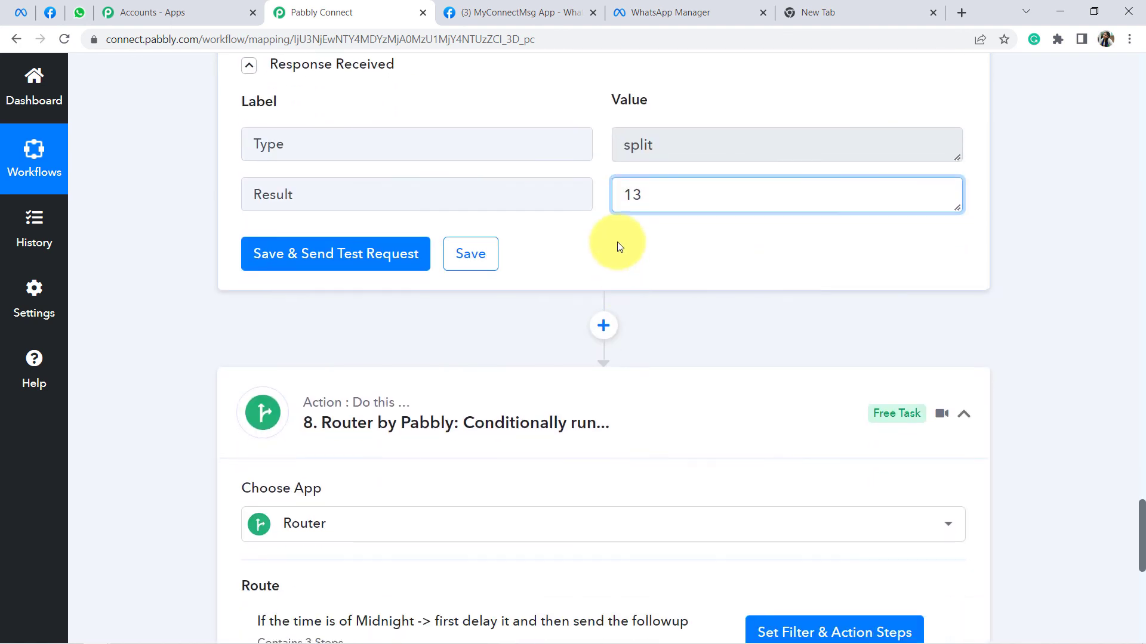
scroll(633, 221, down, 2)
scroll(573, 258, up, 2)
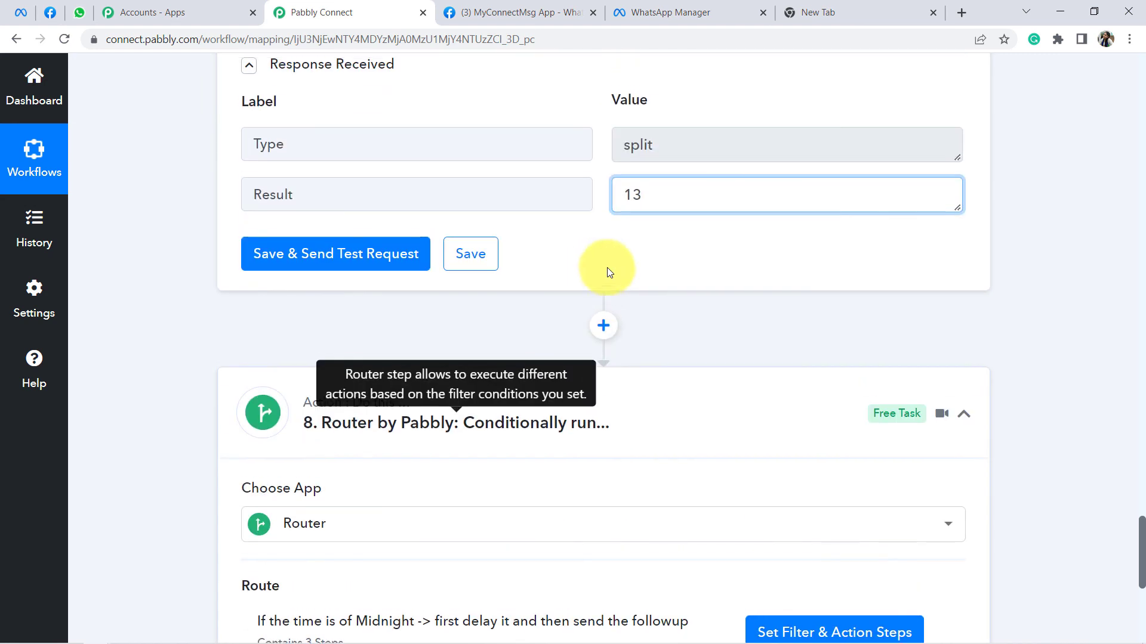
scroll(642, 233, down, 3)
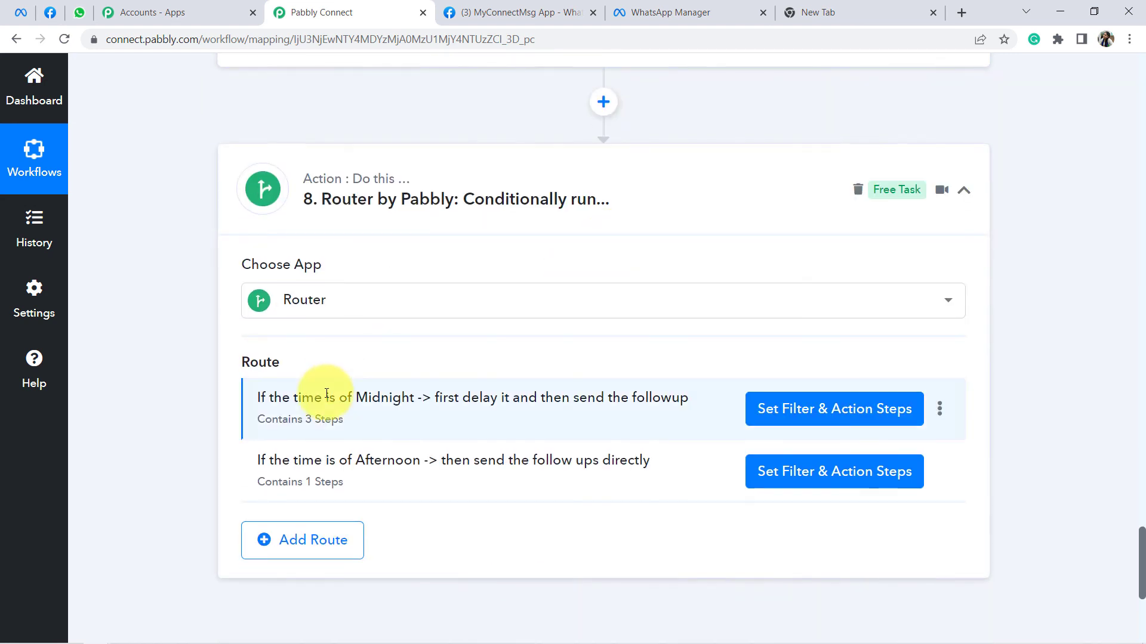
click(762, 420)
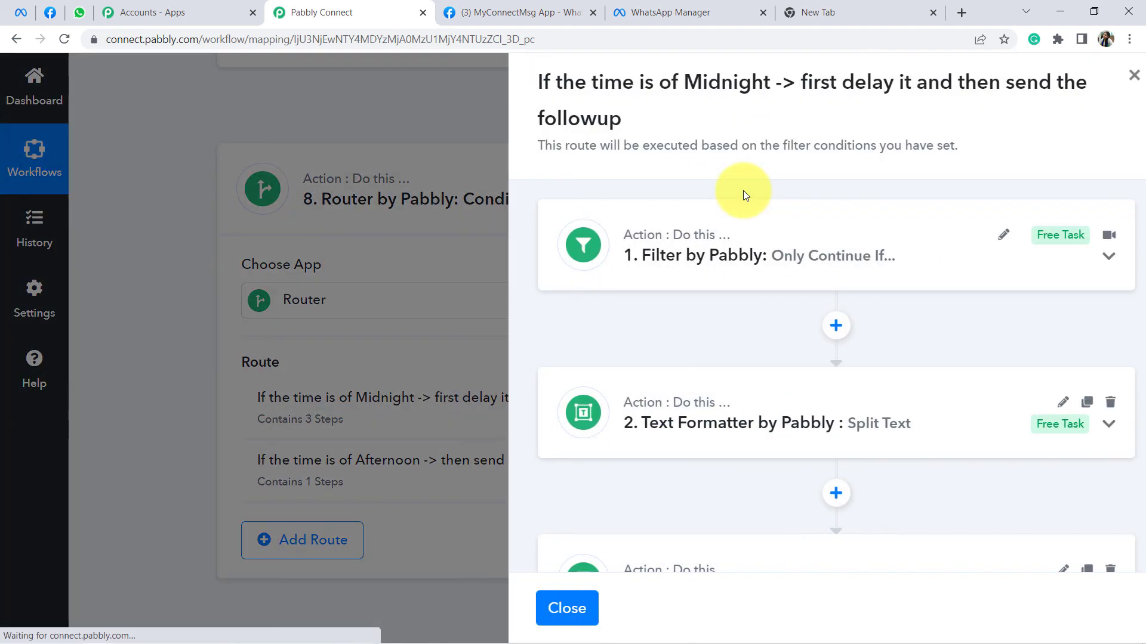
click(686, 261)
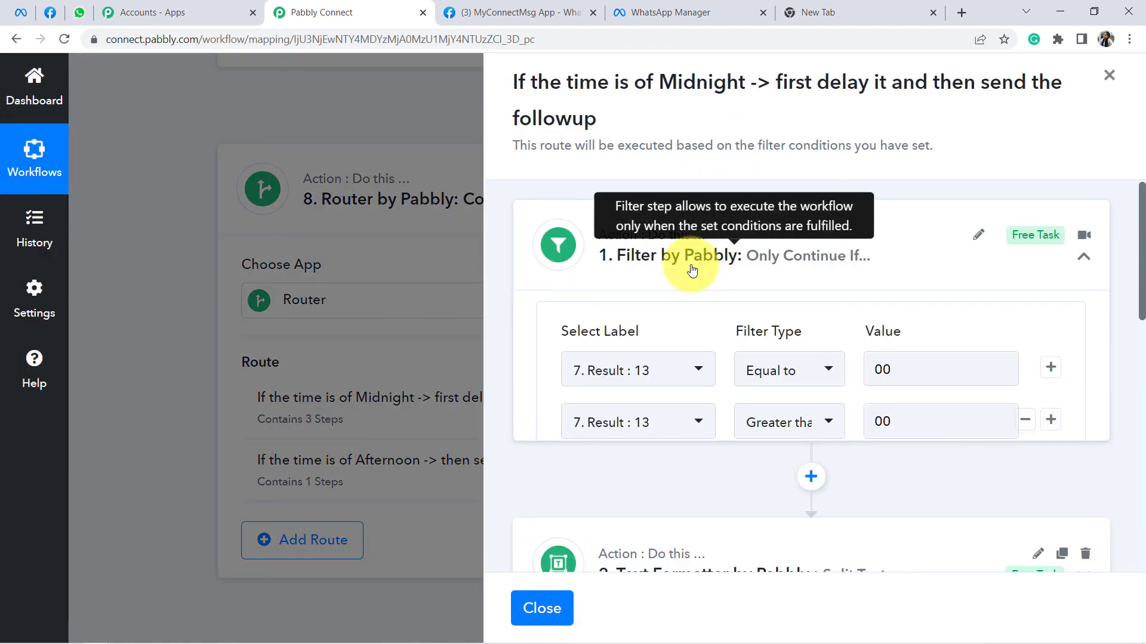
scroll(652, 297, down, 1)
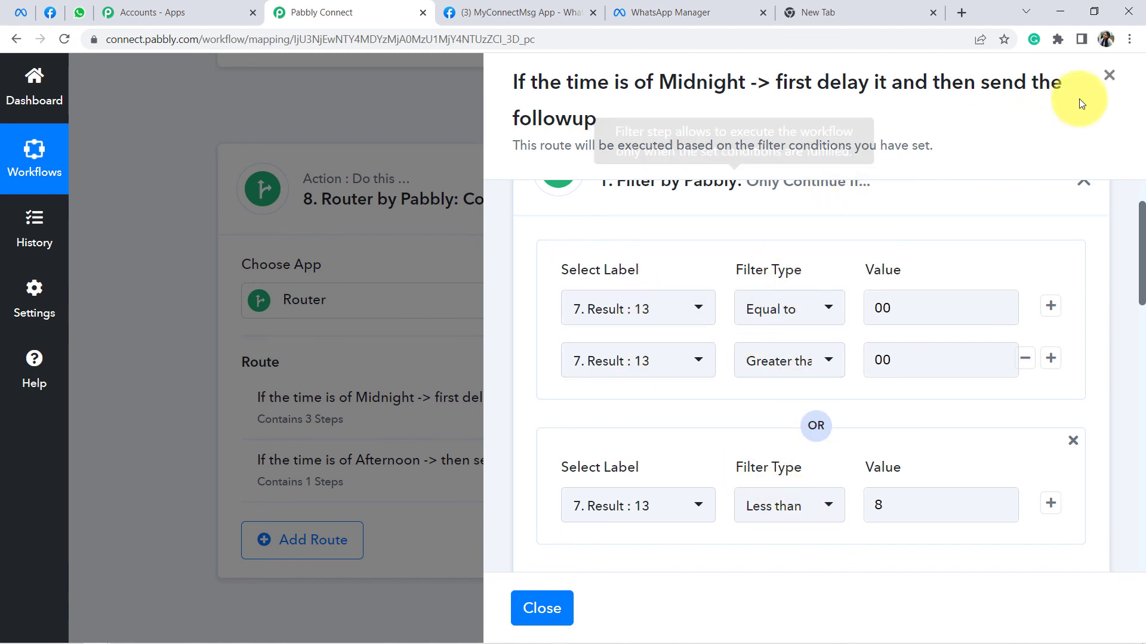
scroll(858, 333, down, 3)
scroll(858, 333, up, 3)
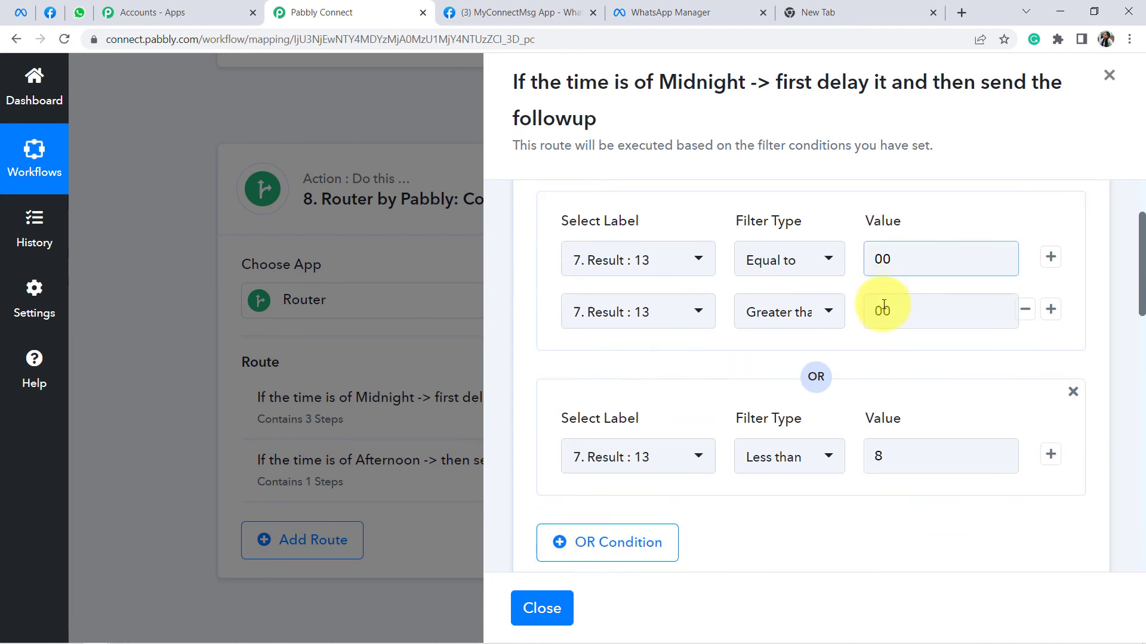
scroll(881, 307, down, 4)
click(689, 350)
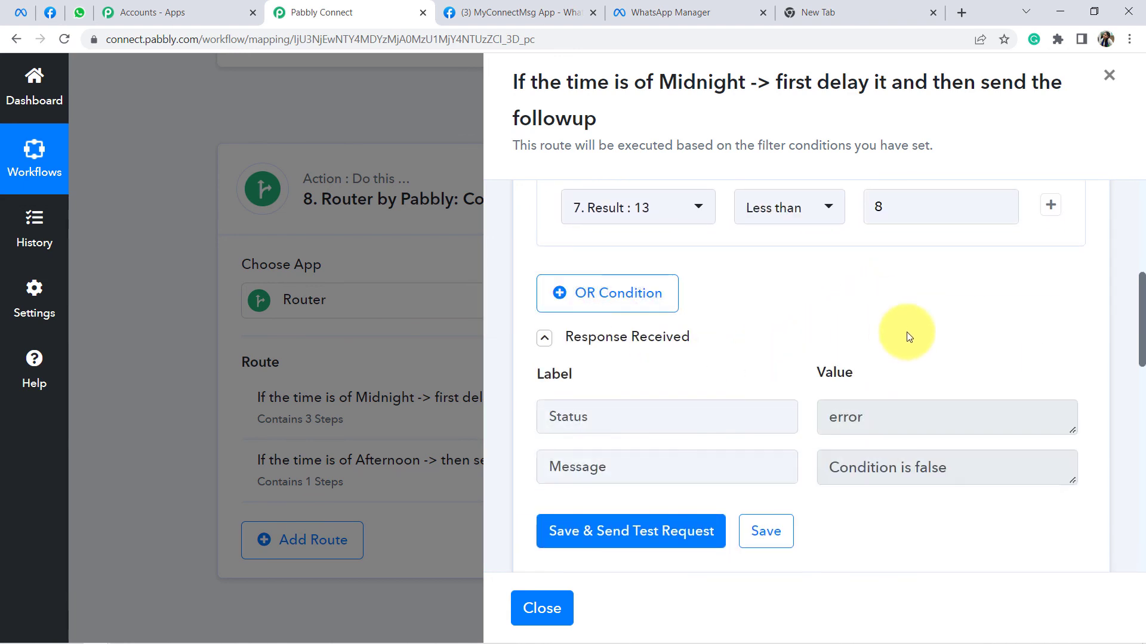
scroll(869, 319, down, 7)
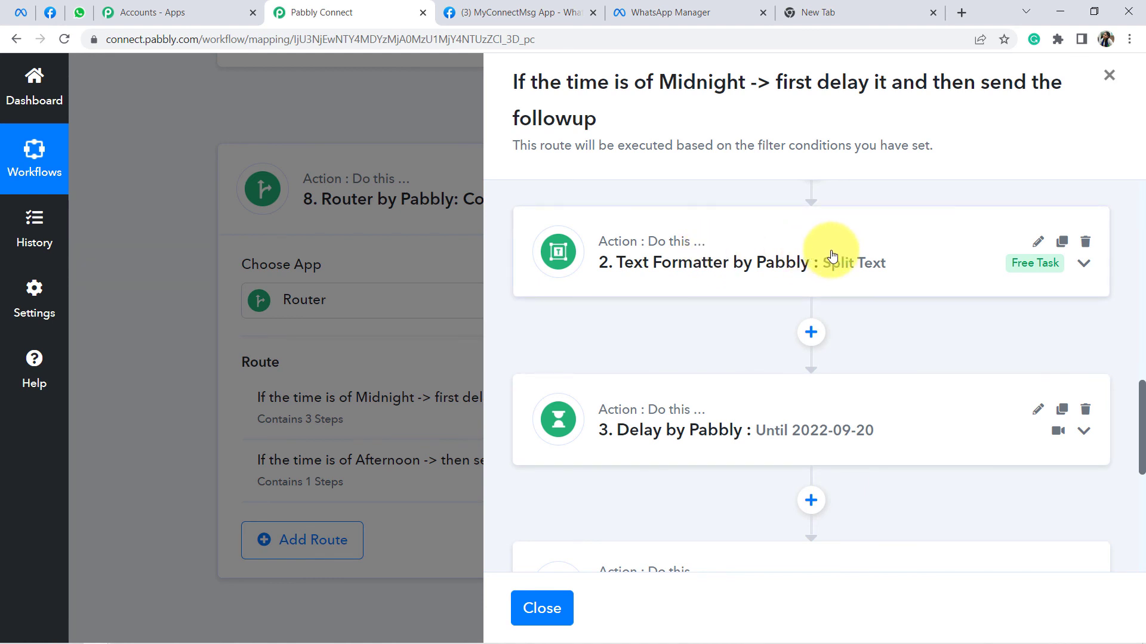
click(835, 260)
scroll(831, 274, down, 5)
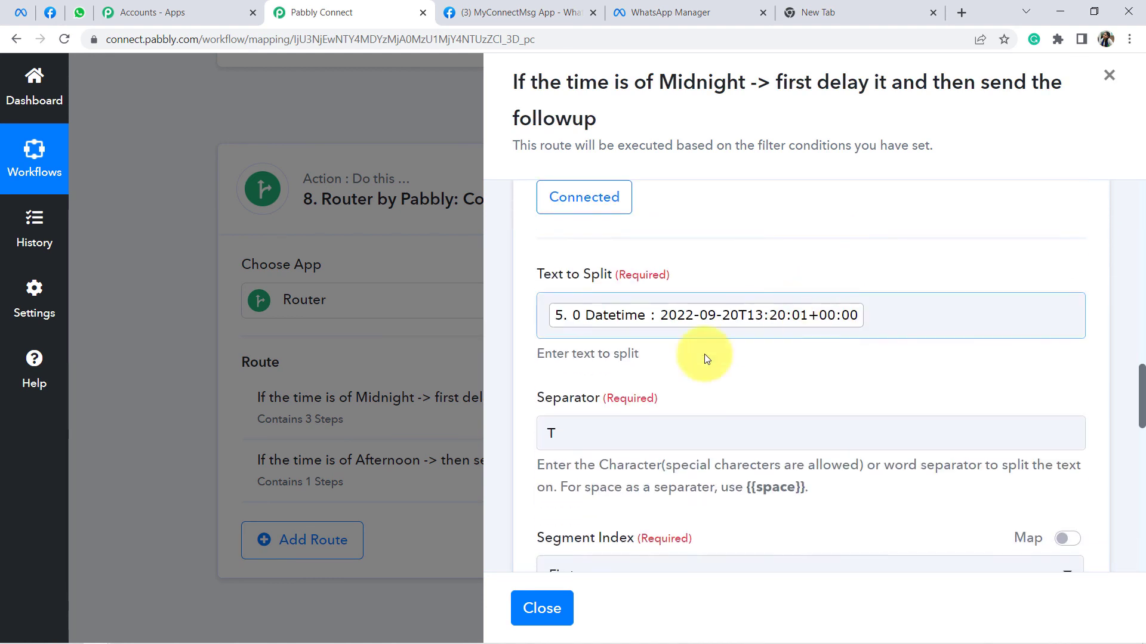
scroll(852, 263, down, 1)
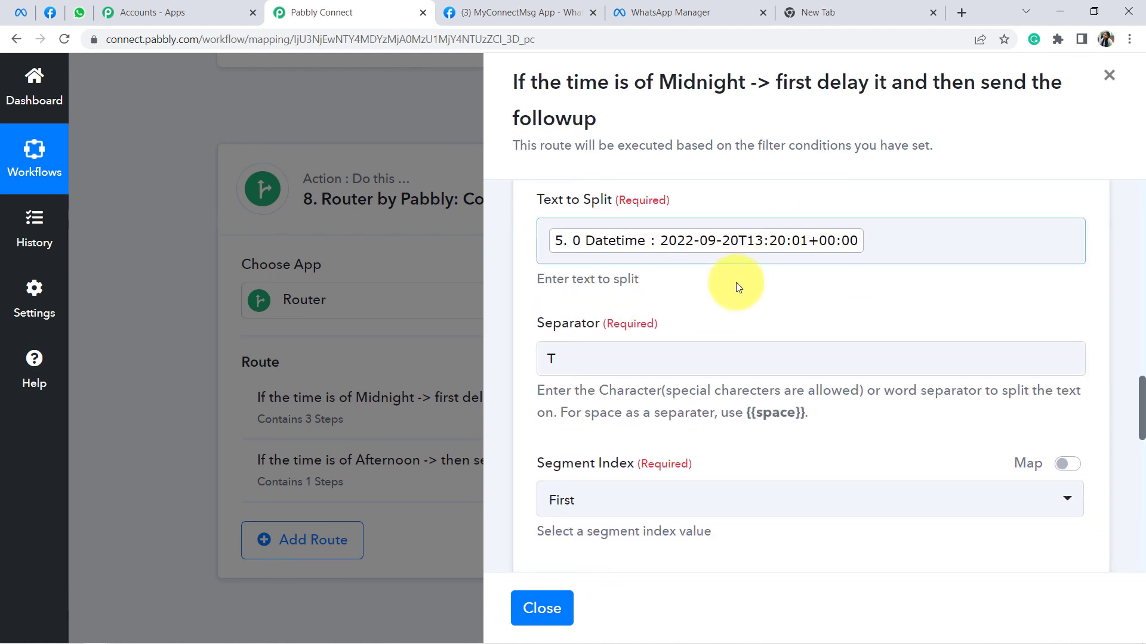
scroll(736, 286, down, 2)
scroll(732, 307, down, 4)
scroll(556, 294, up, 1)
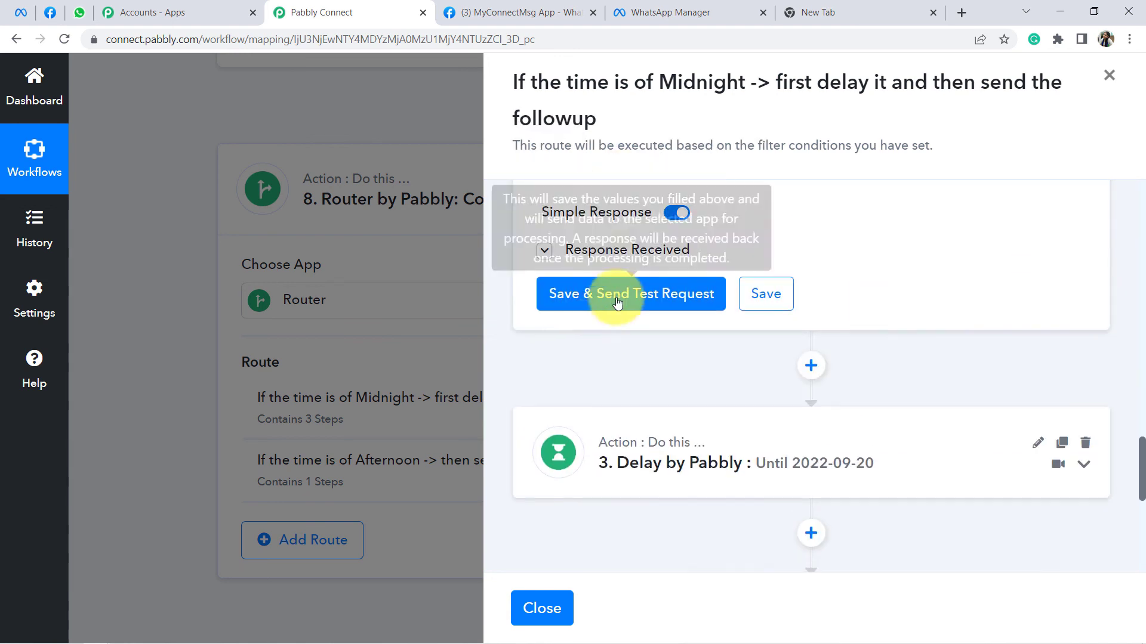
click(607, 257)
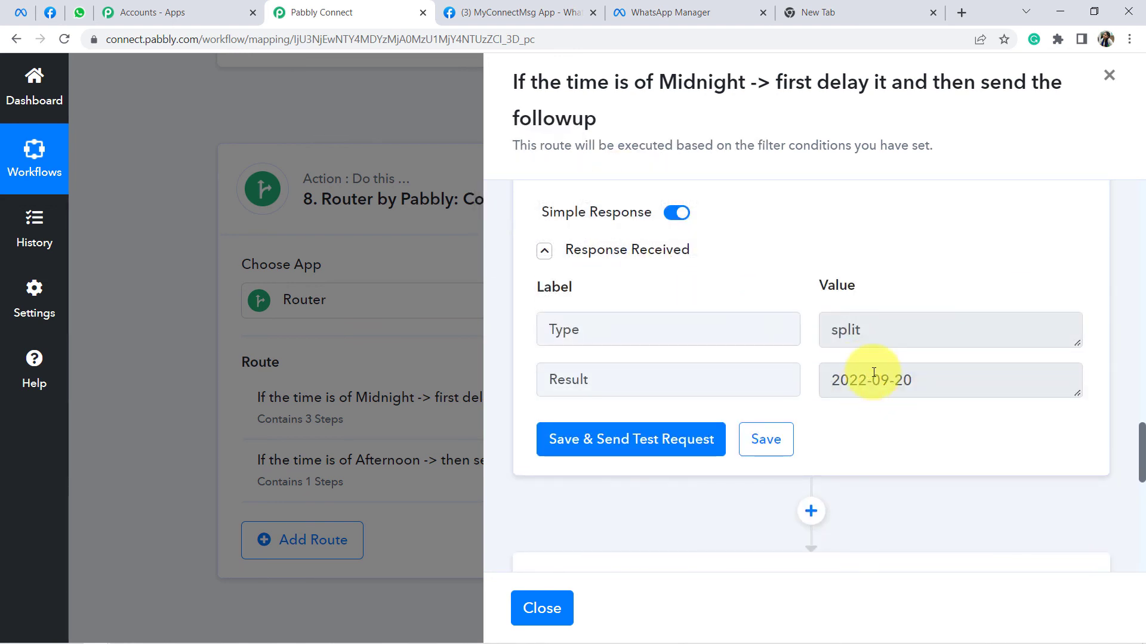
scroll(885, 391, down, 4)
click(738, 384)
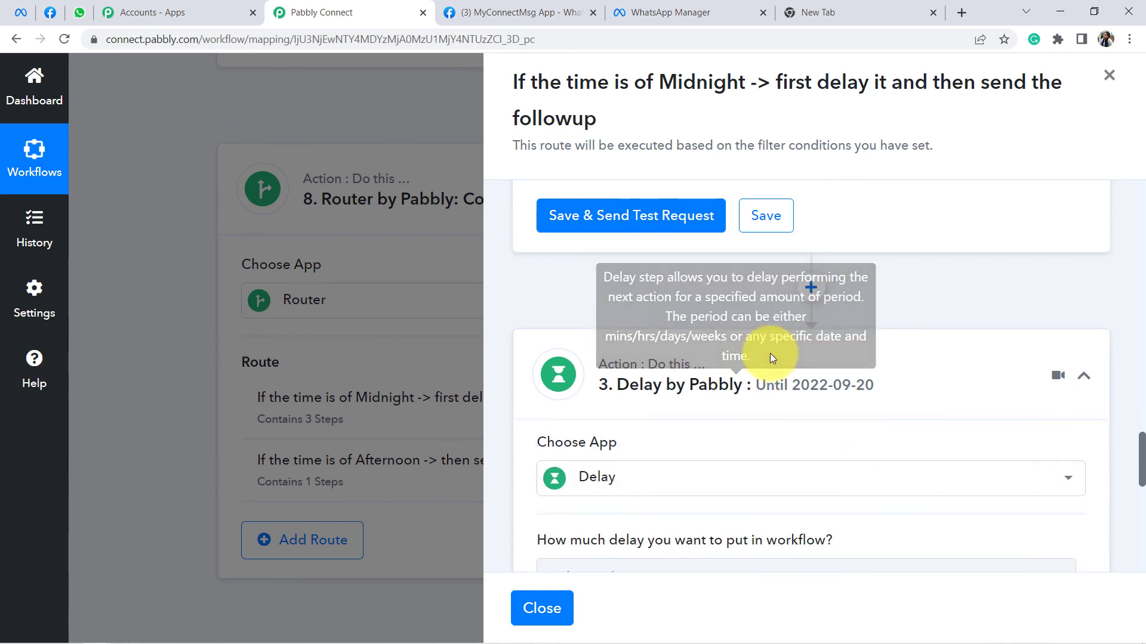
scroll(741, 368, down, 1)
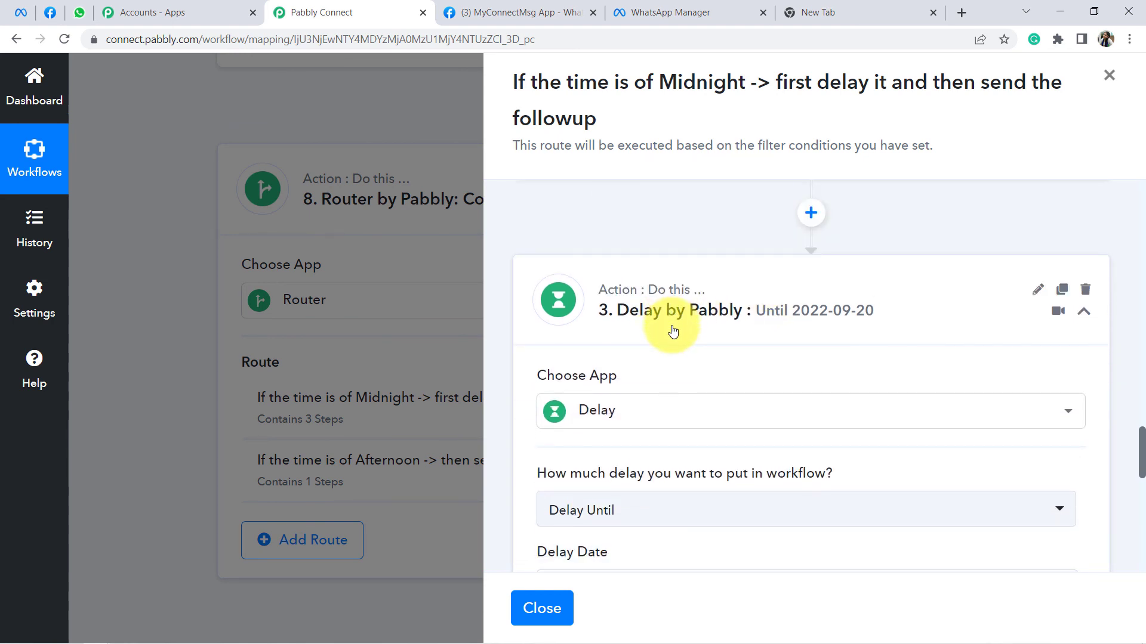
drag(582, 83, 710, 134)
scroll(721, 195, down, 4)
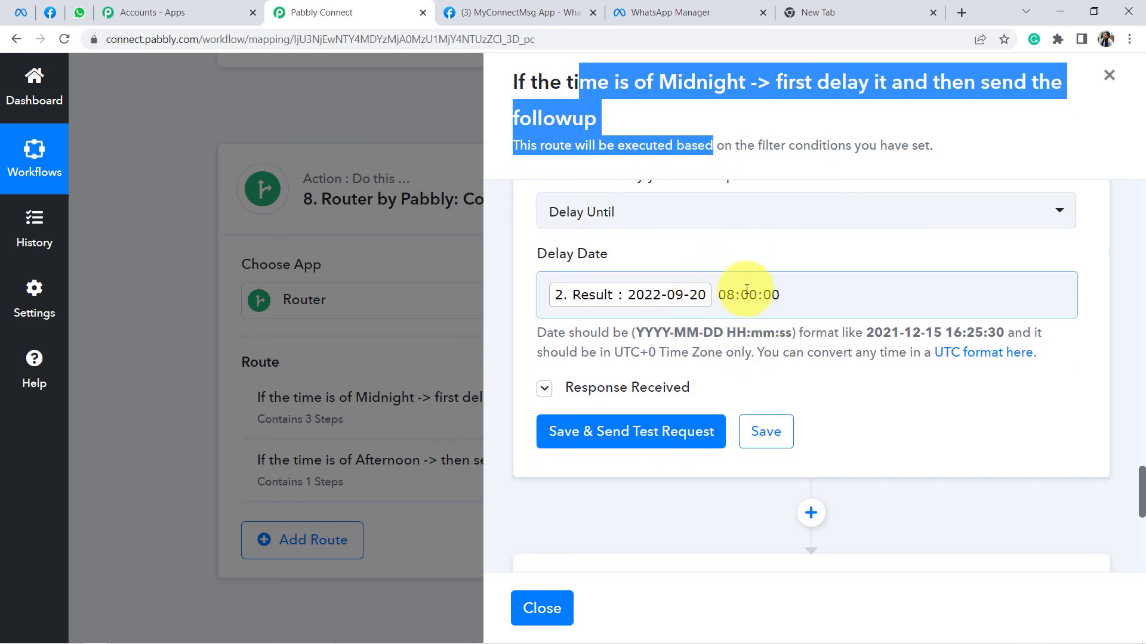
scroll(753, 306, down, 6)
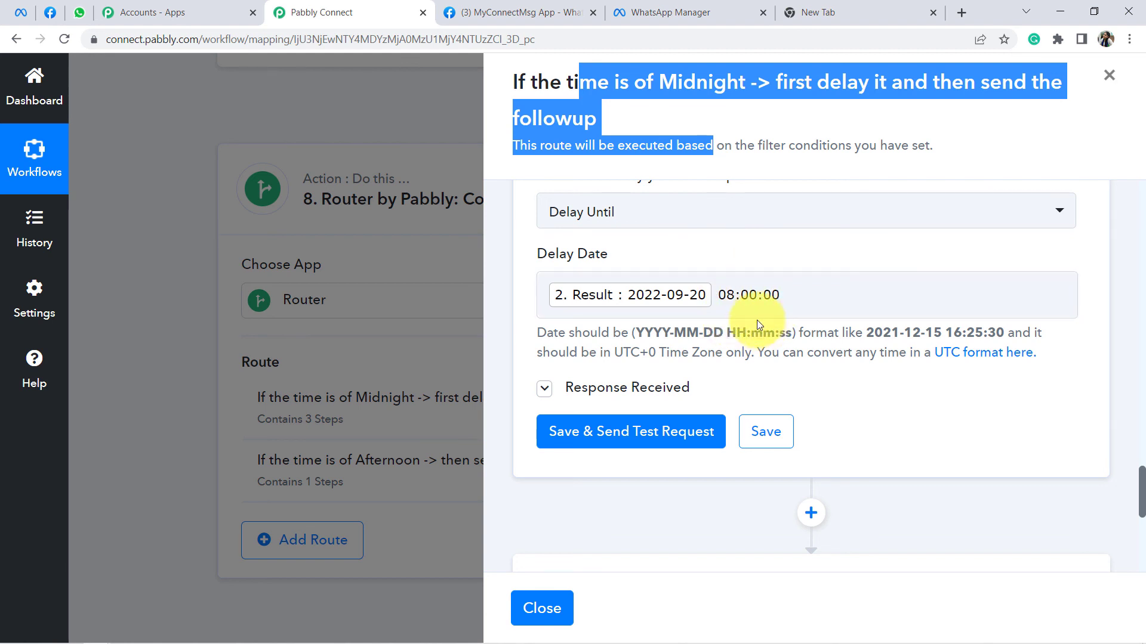
click(728, 262)
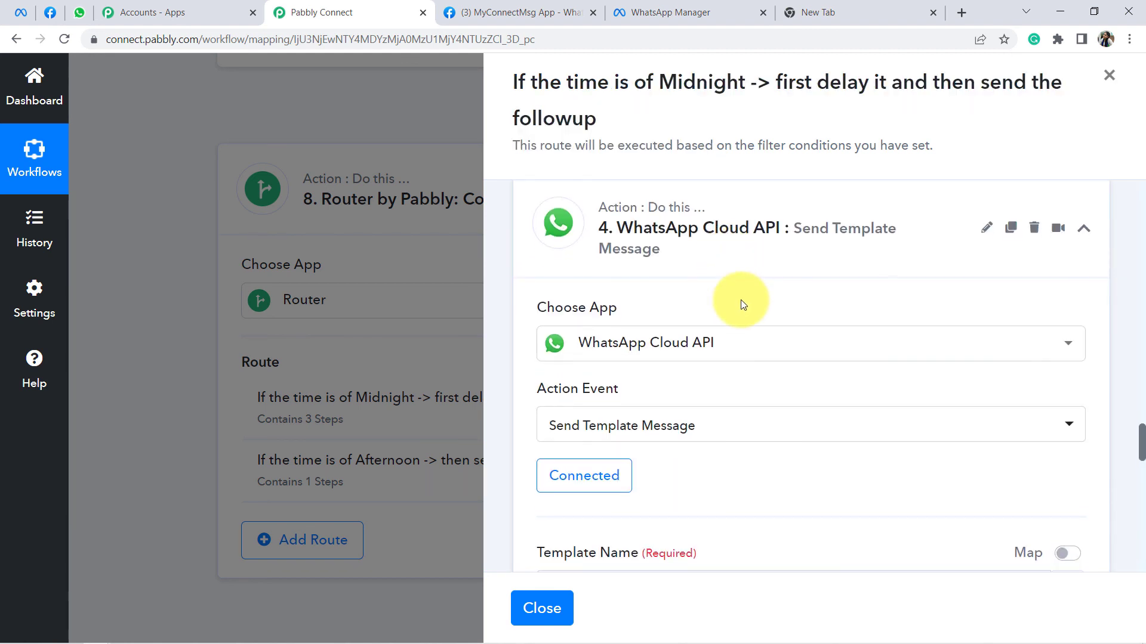
scroll(810, 324, down, 2)
click(1111, 78)
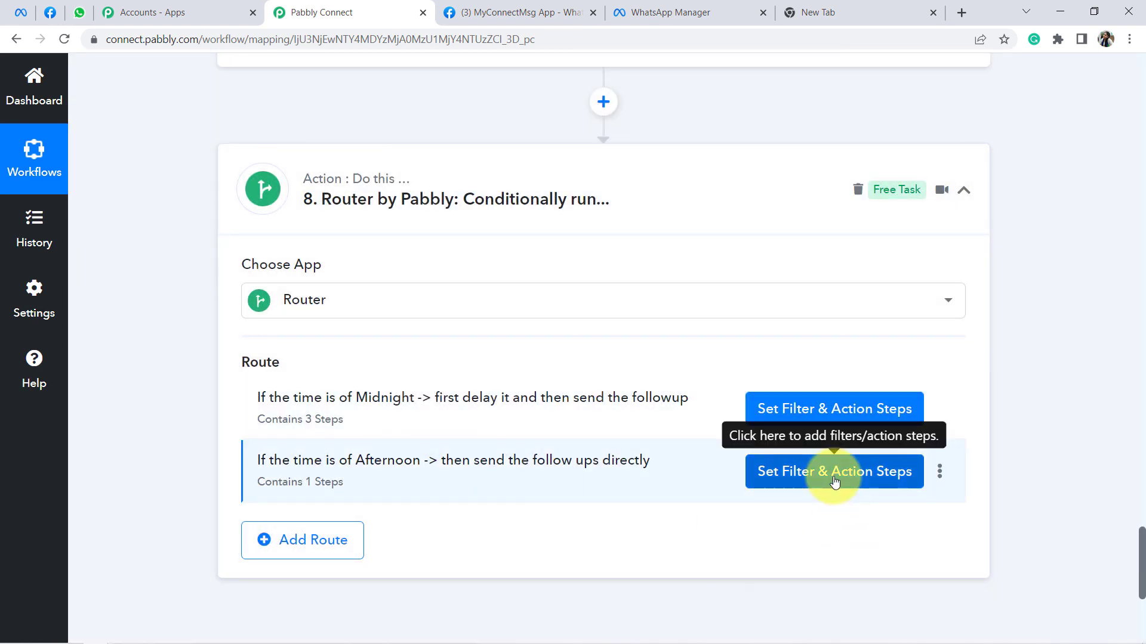
click(843, 474)
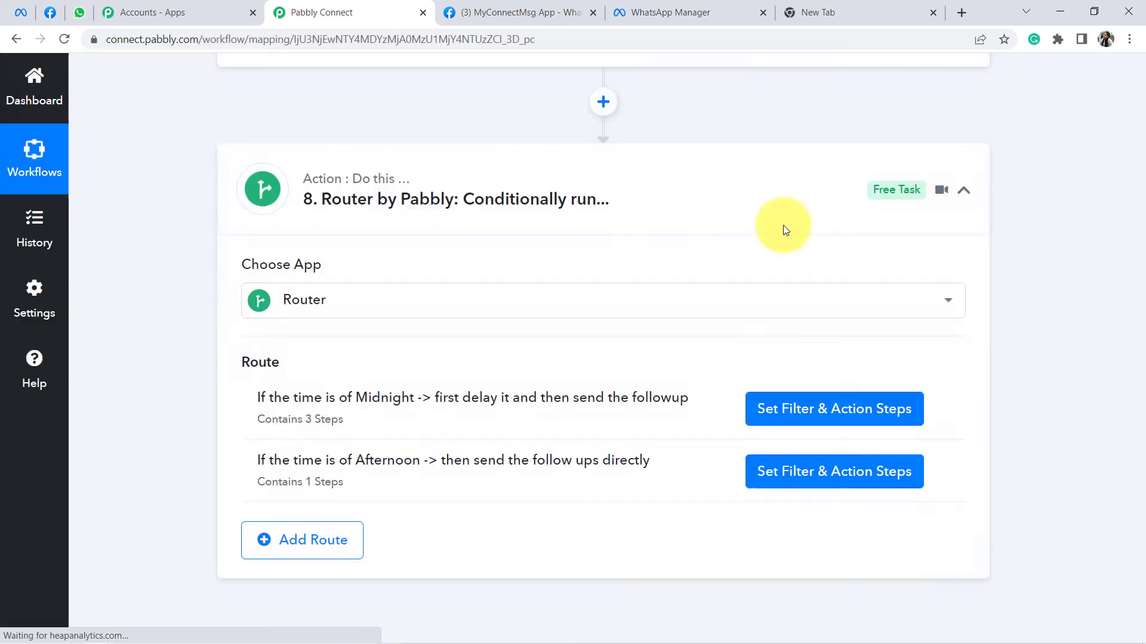
scroll(836, 251, up, 4)
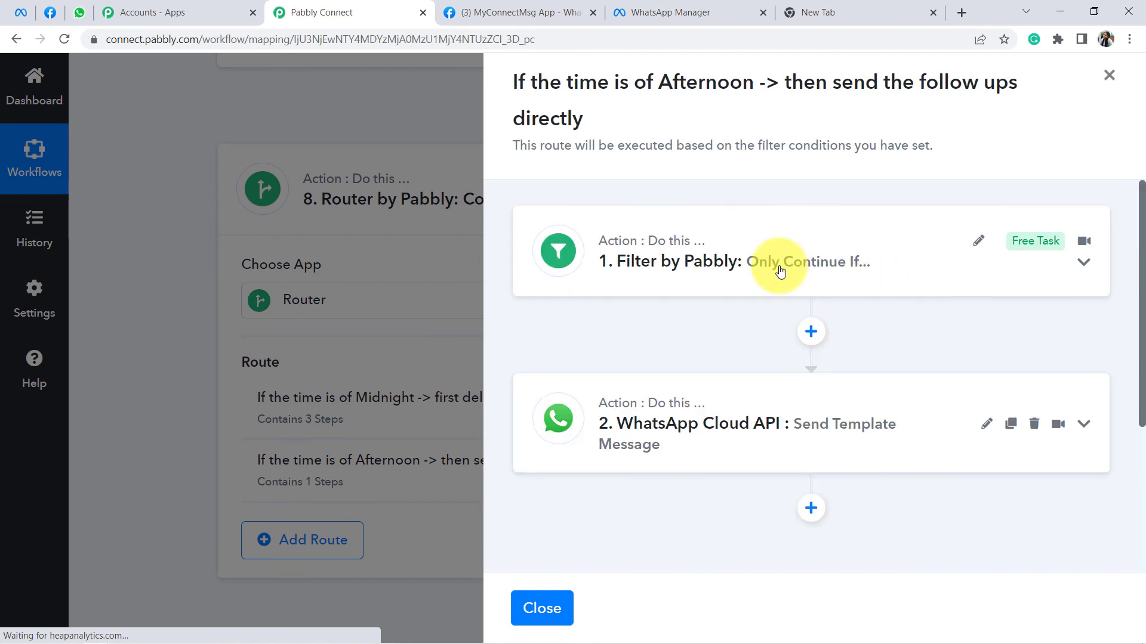
click(780, 266)
scroll(803, 308, down, 2)
scroll(776, 358, down, 7)
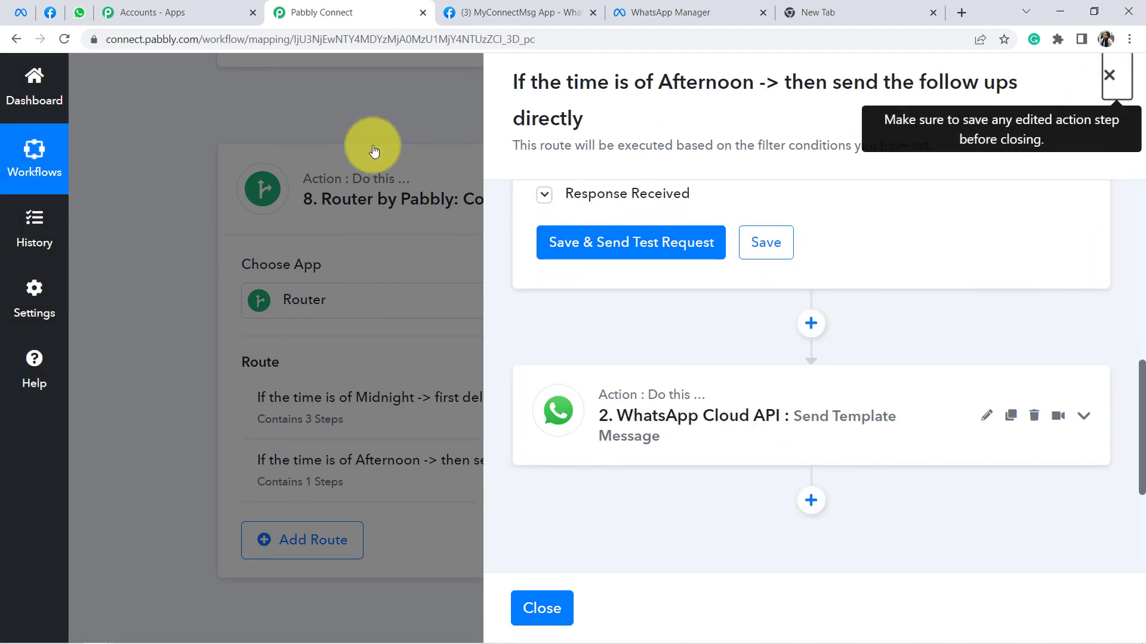
click(361, 179)
scroll(740, 250, up, 20)
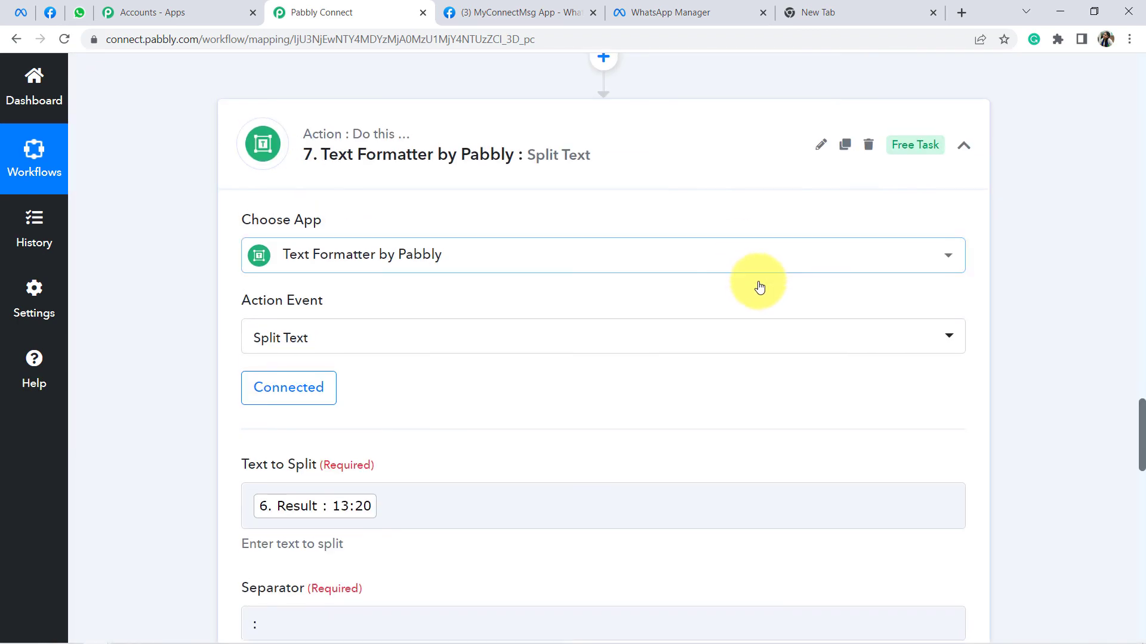
Step: Generate a share link for the workflow from its options menu, select it, and close the dialog
scroll(759, 271, up, 15)
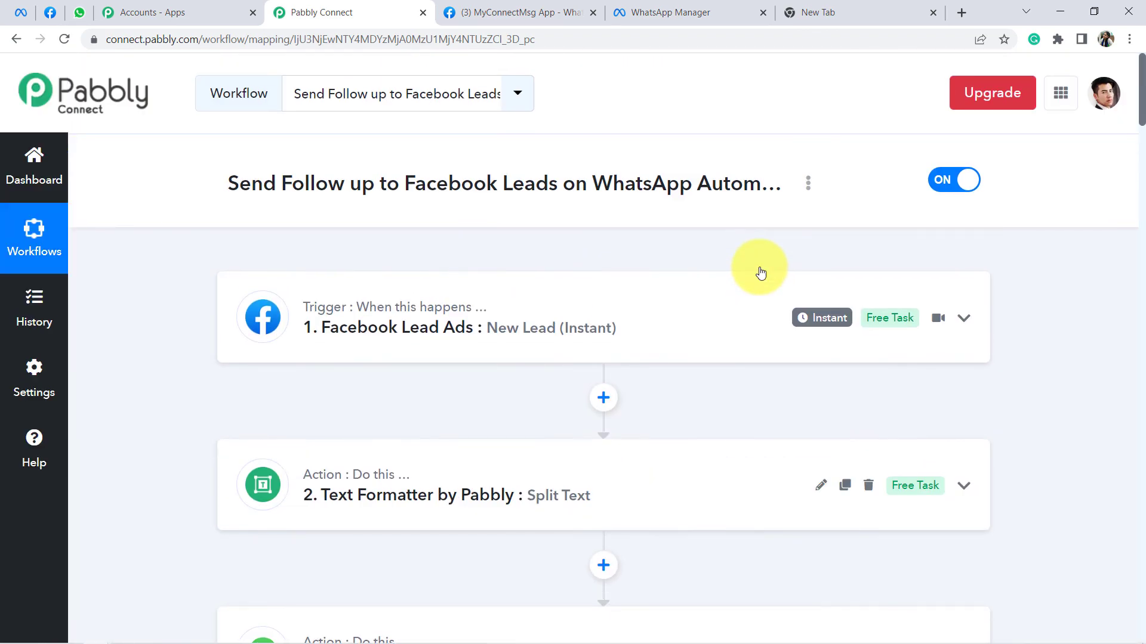
click(810, 181)
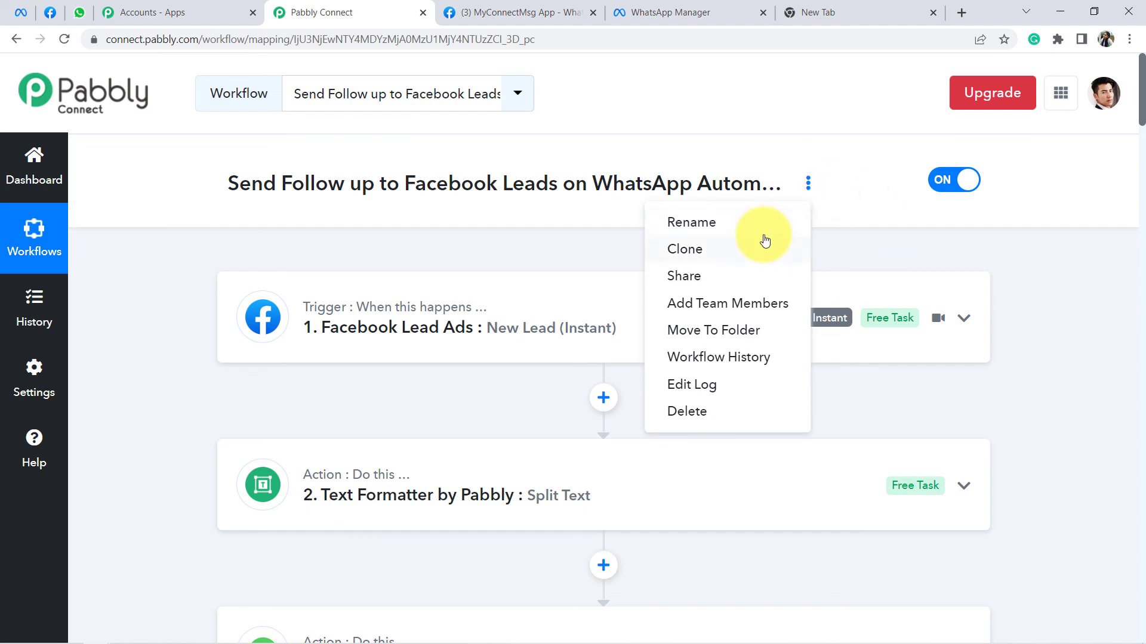
click(721, 275)
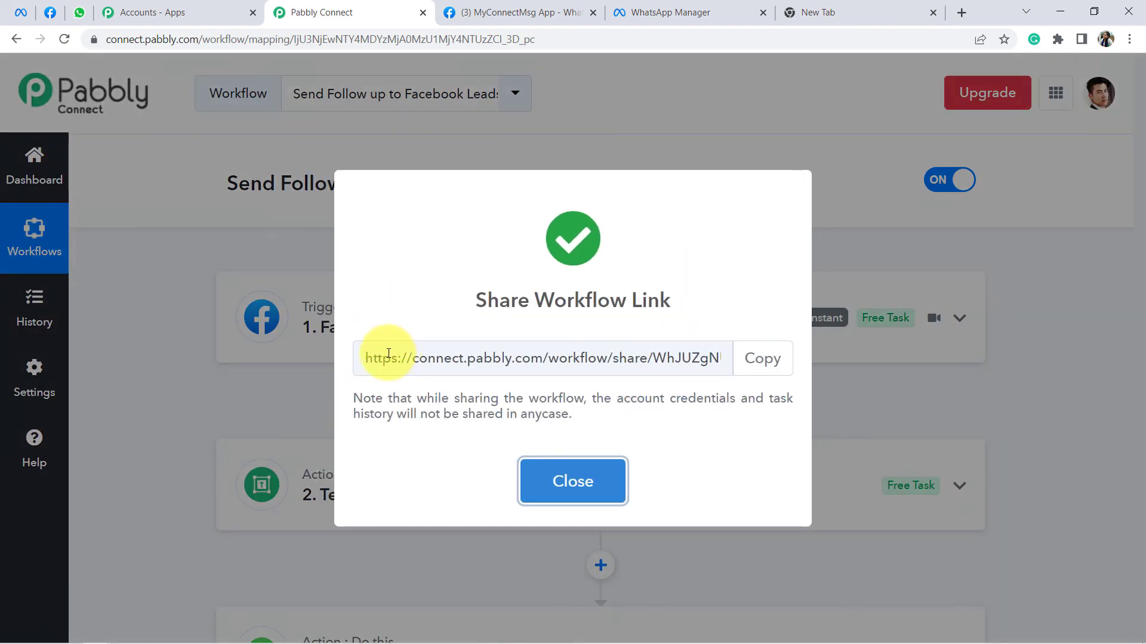
drag(378, 358, 711, 366)
click(593, 478)
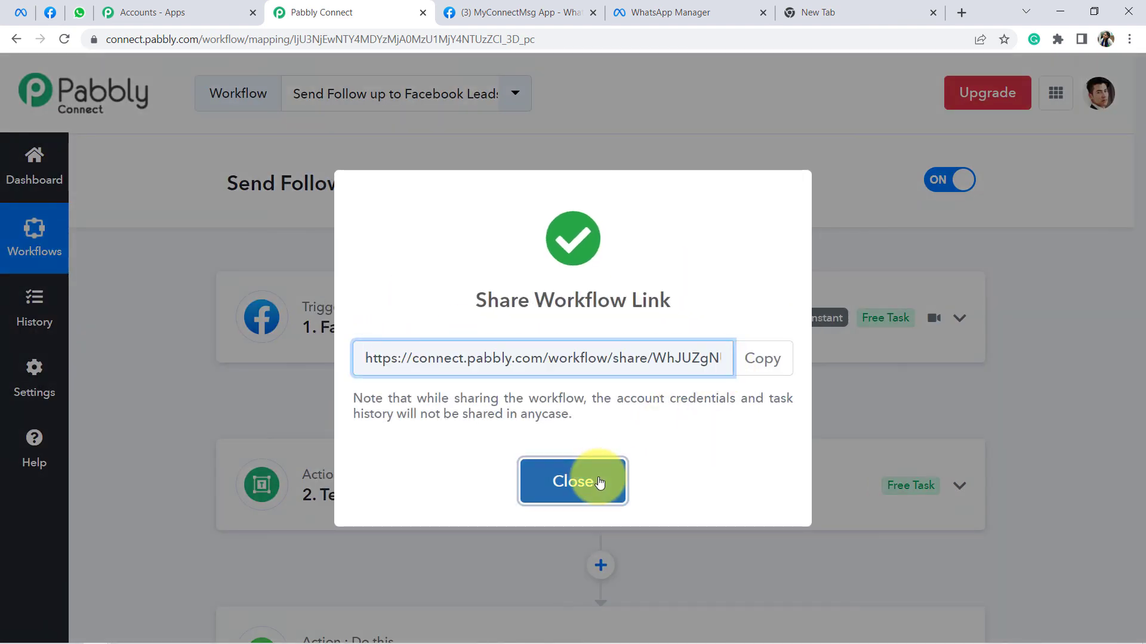